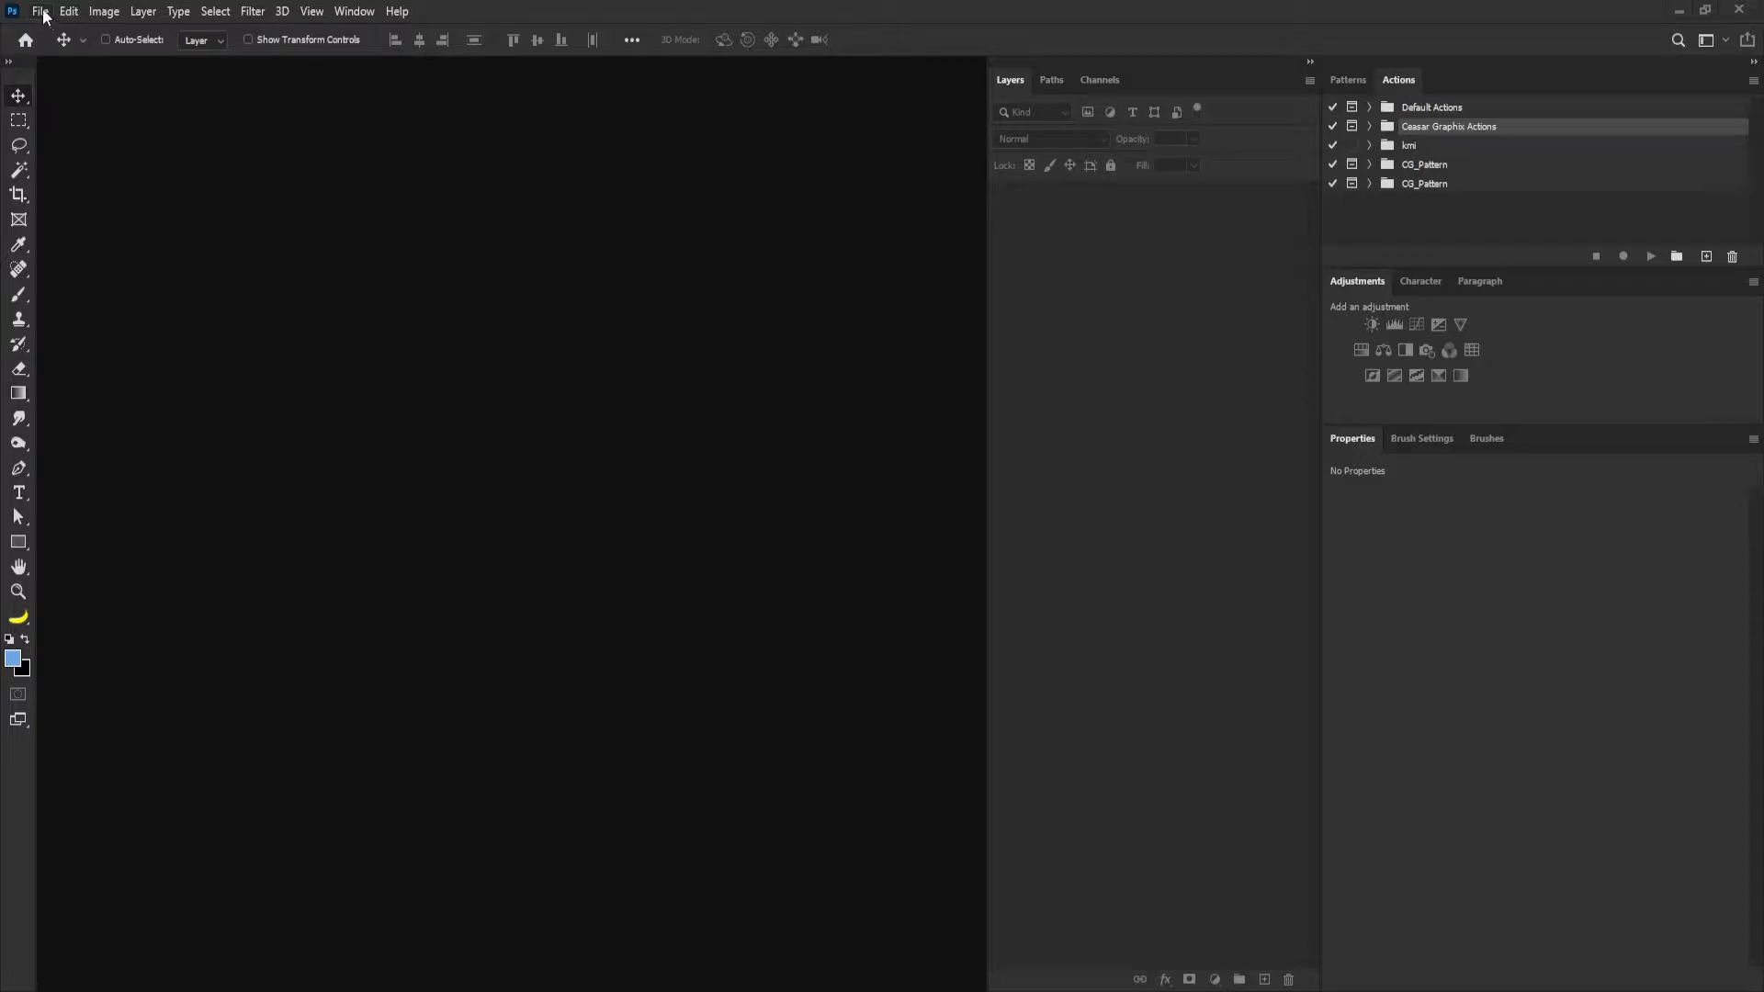
# Create a transparent 700 x 920 px document at 100 pixels/inch named Paul and place the Paul_Art image in it.
pyautogui.click(51, 35)
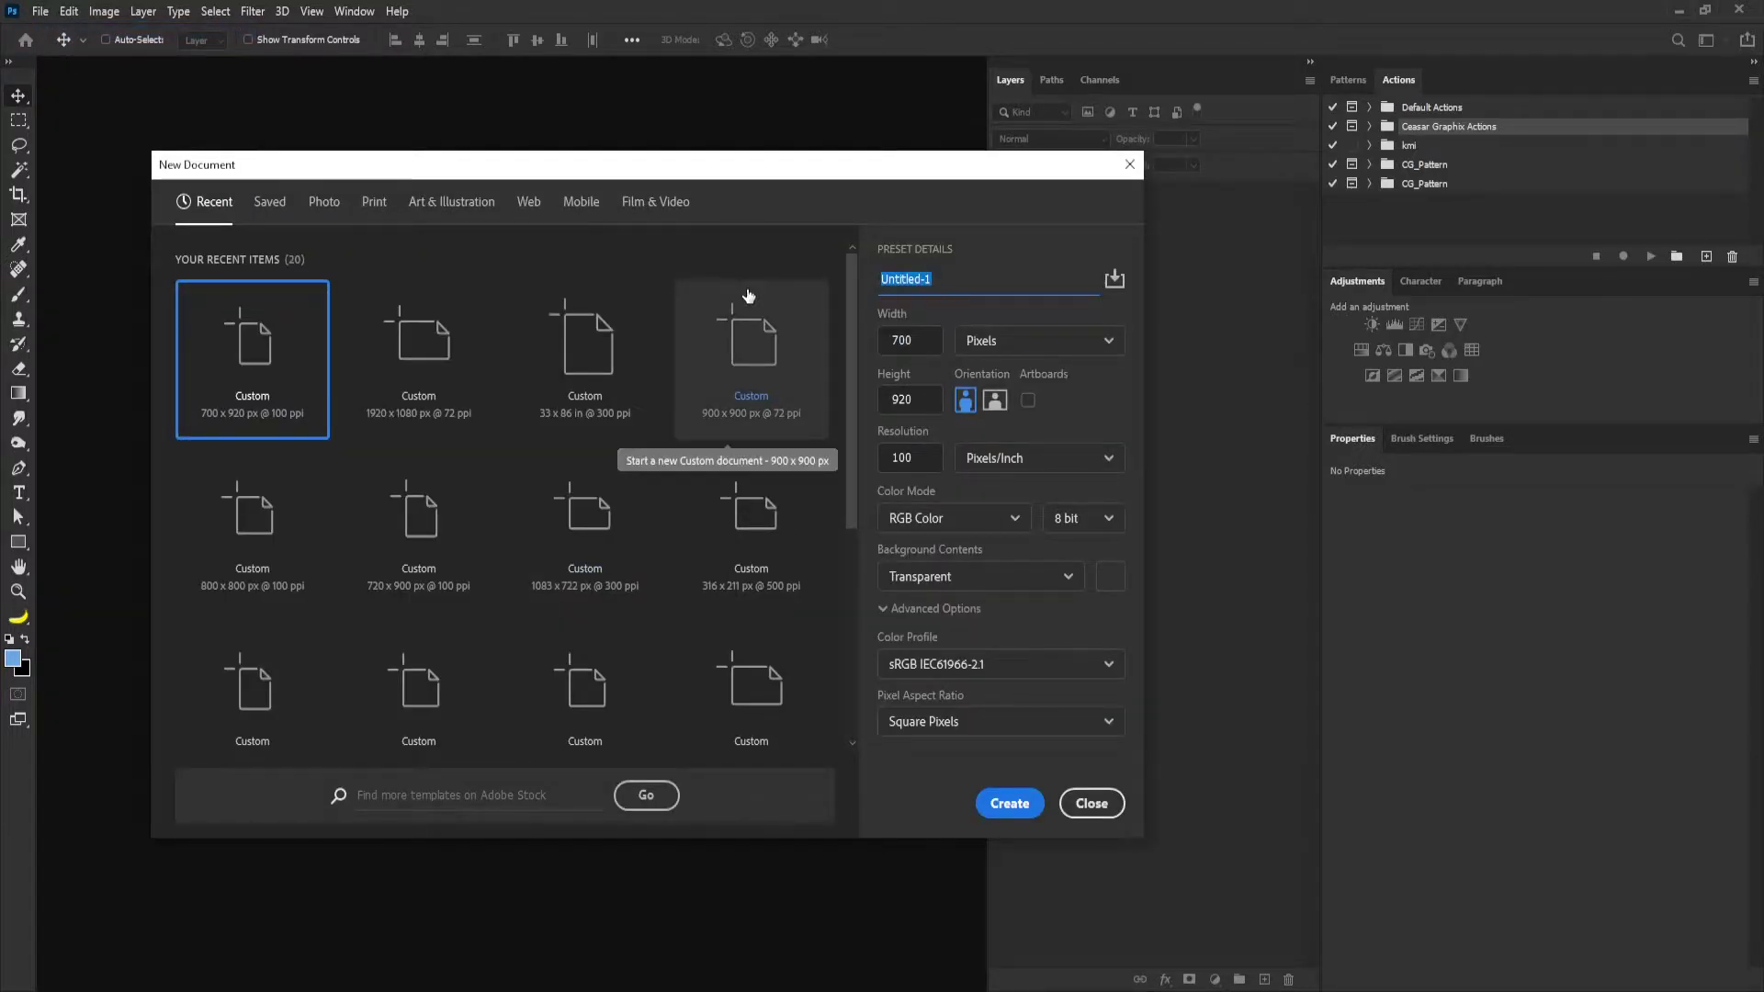
pyautogui.write('Paul')
pyautogui.click(874, 337)
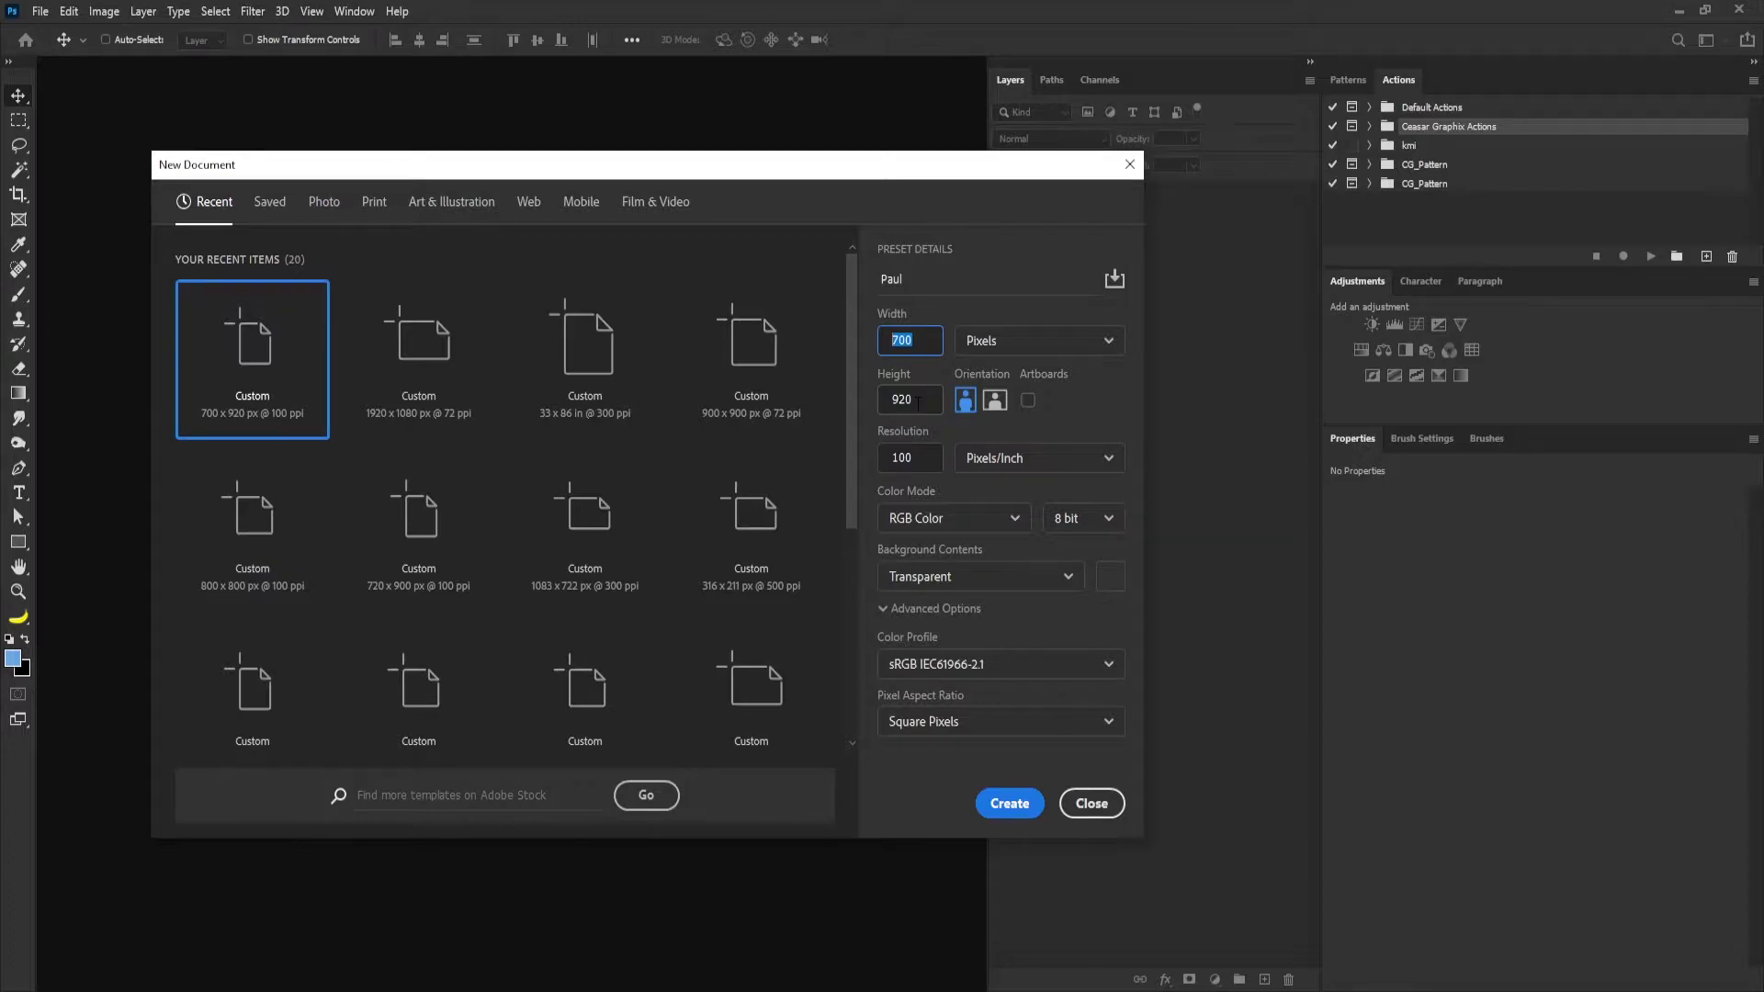
pyautogui.click(869, 465)
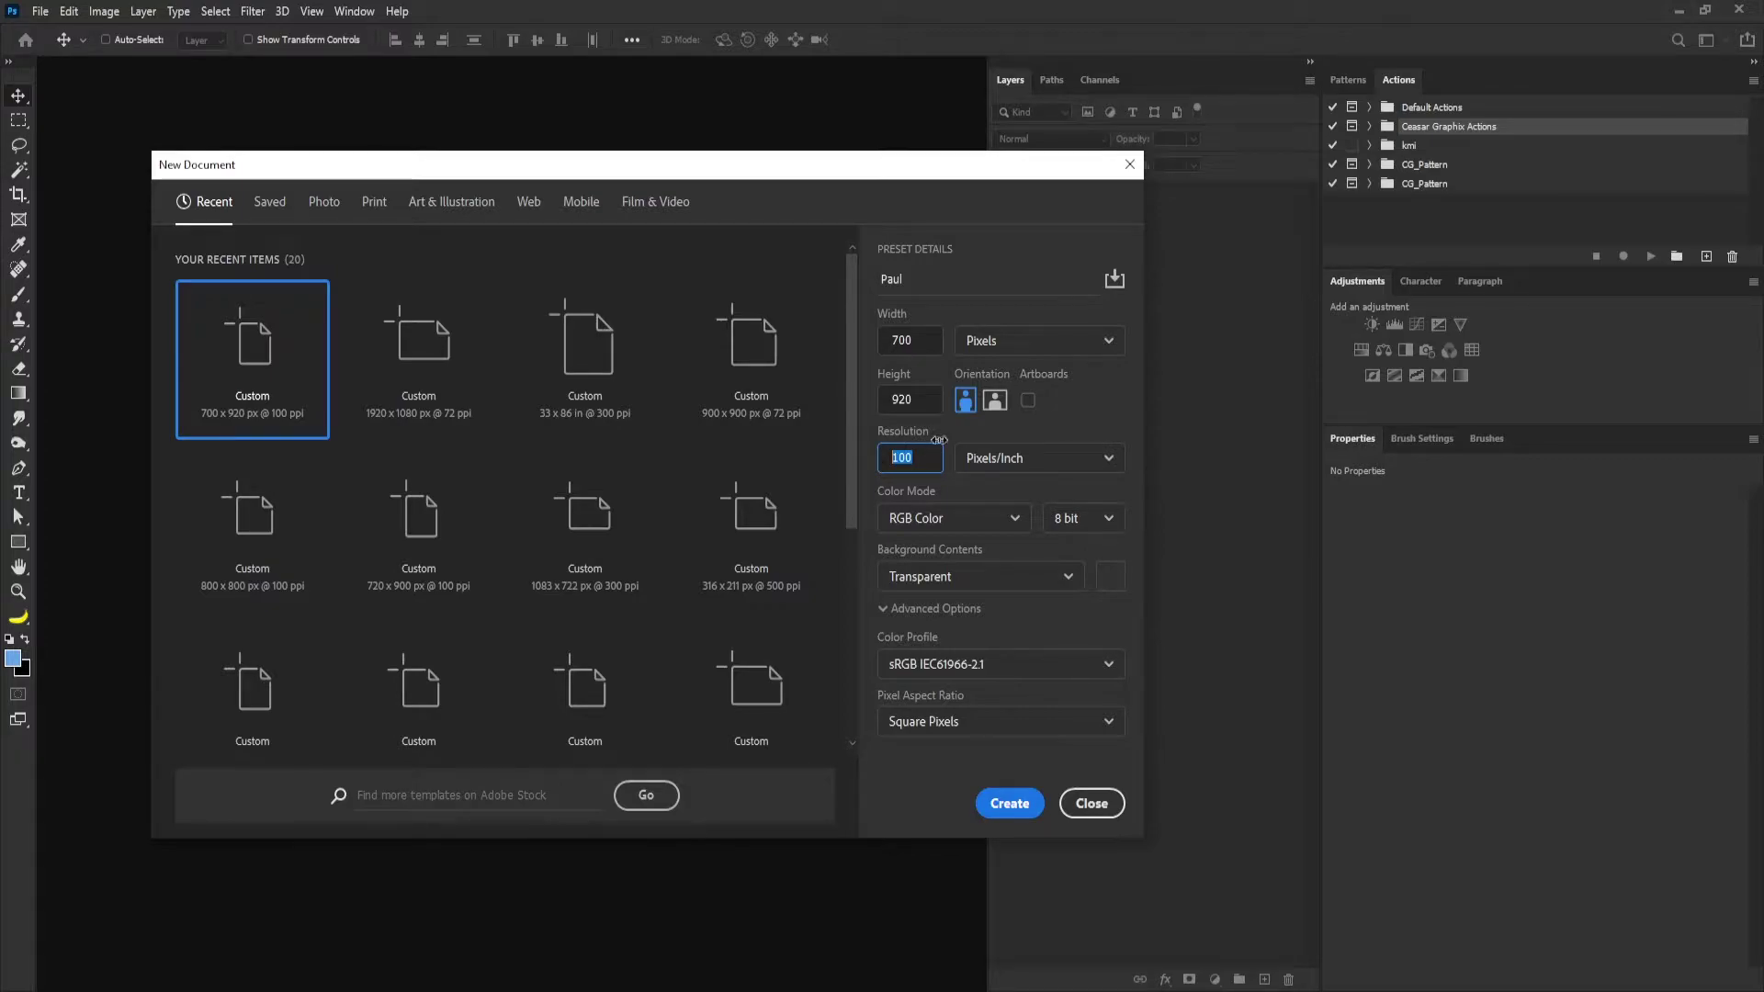
pyautogui.click(1004, 806)
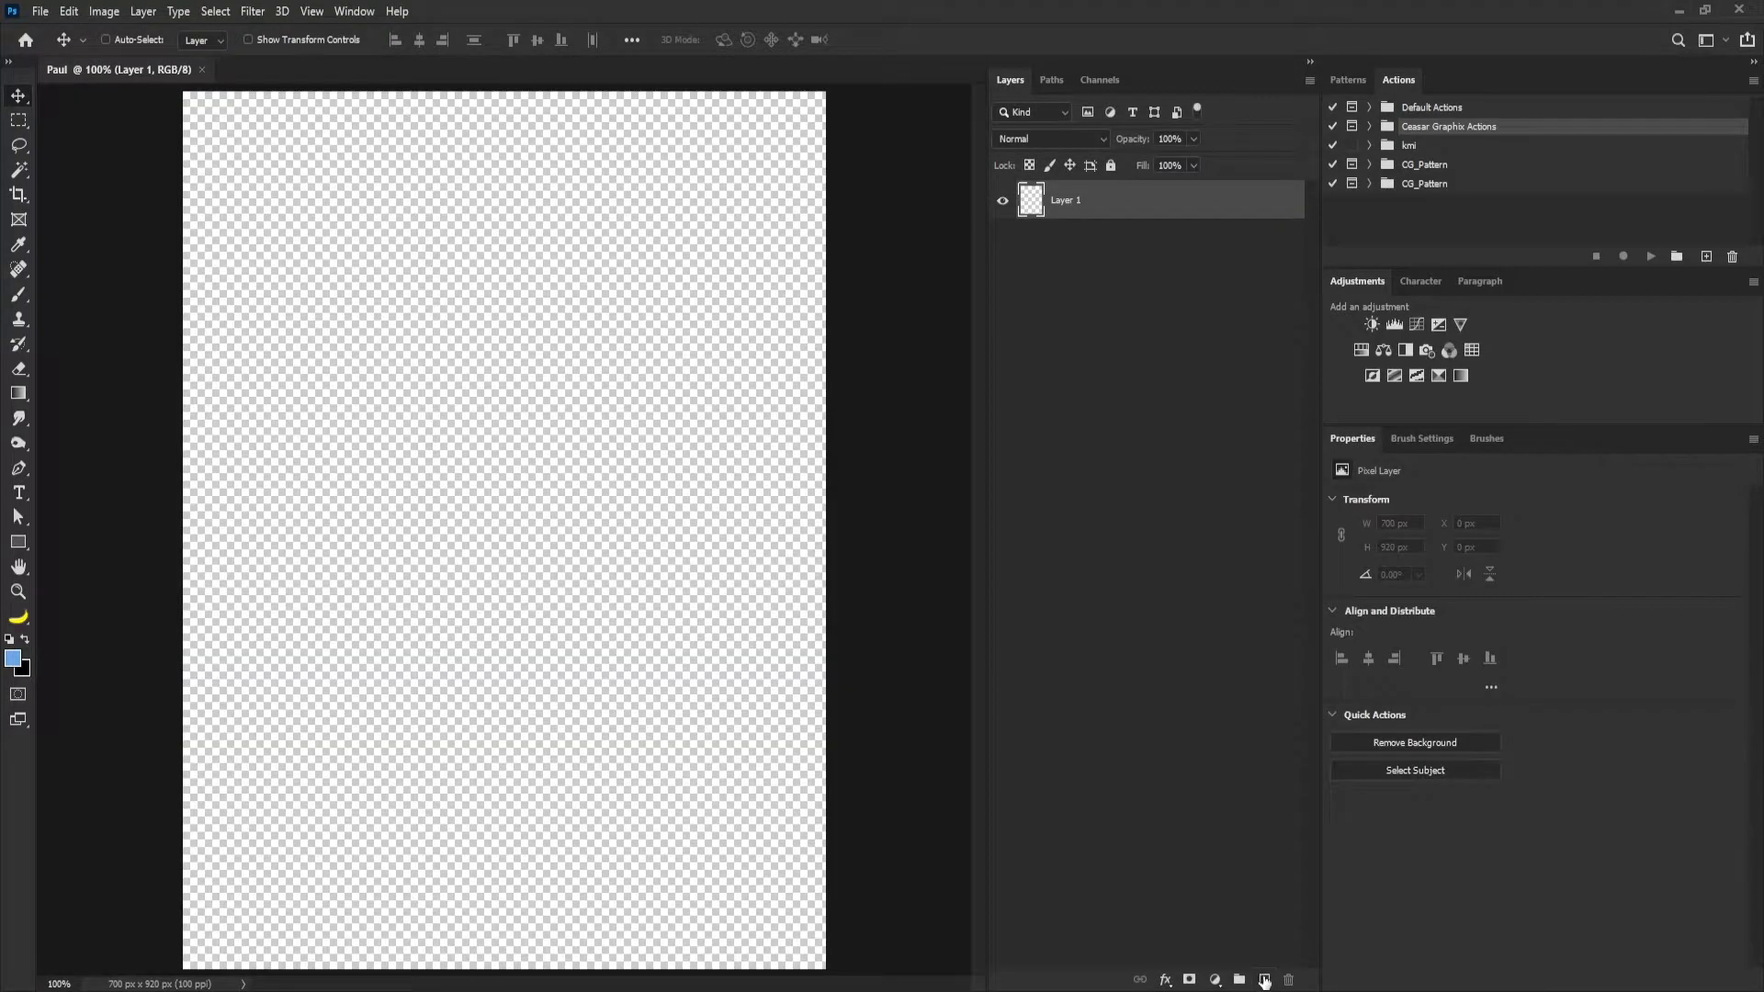
pyautogui.click(1264, 981)
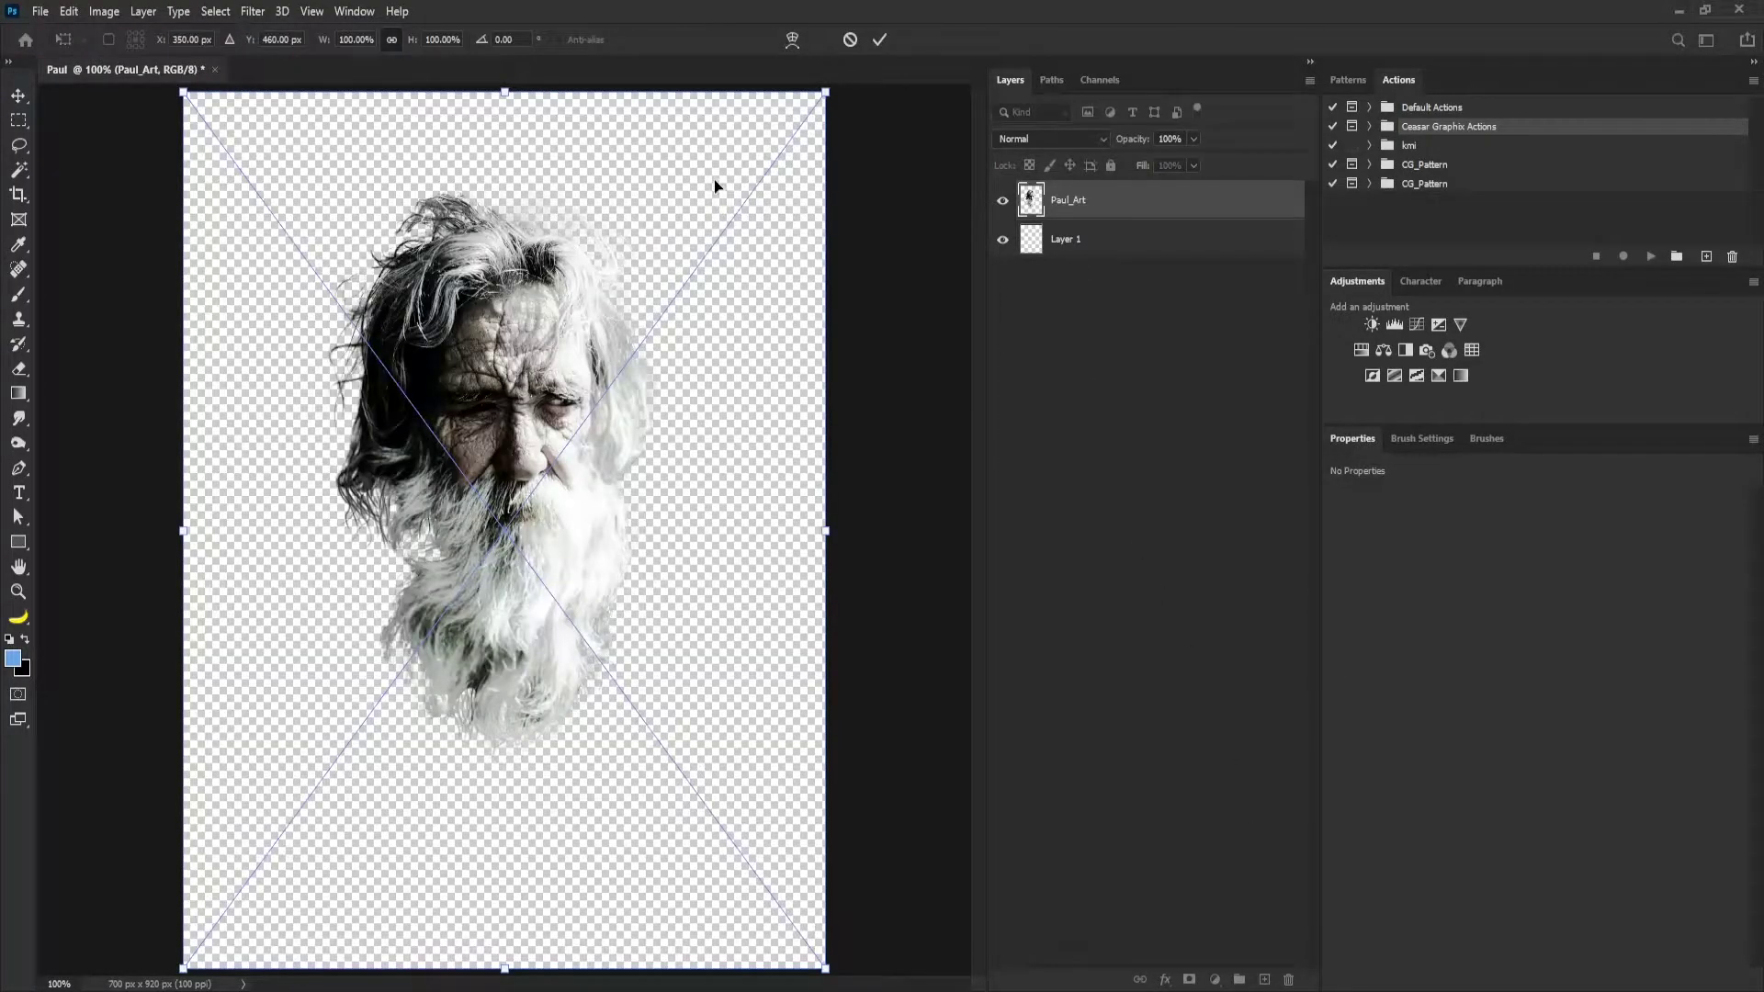
pyautogui.press('Return')
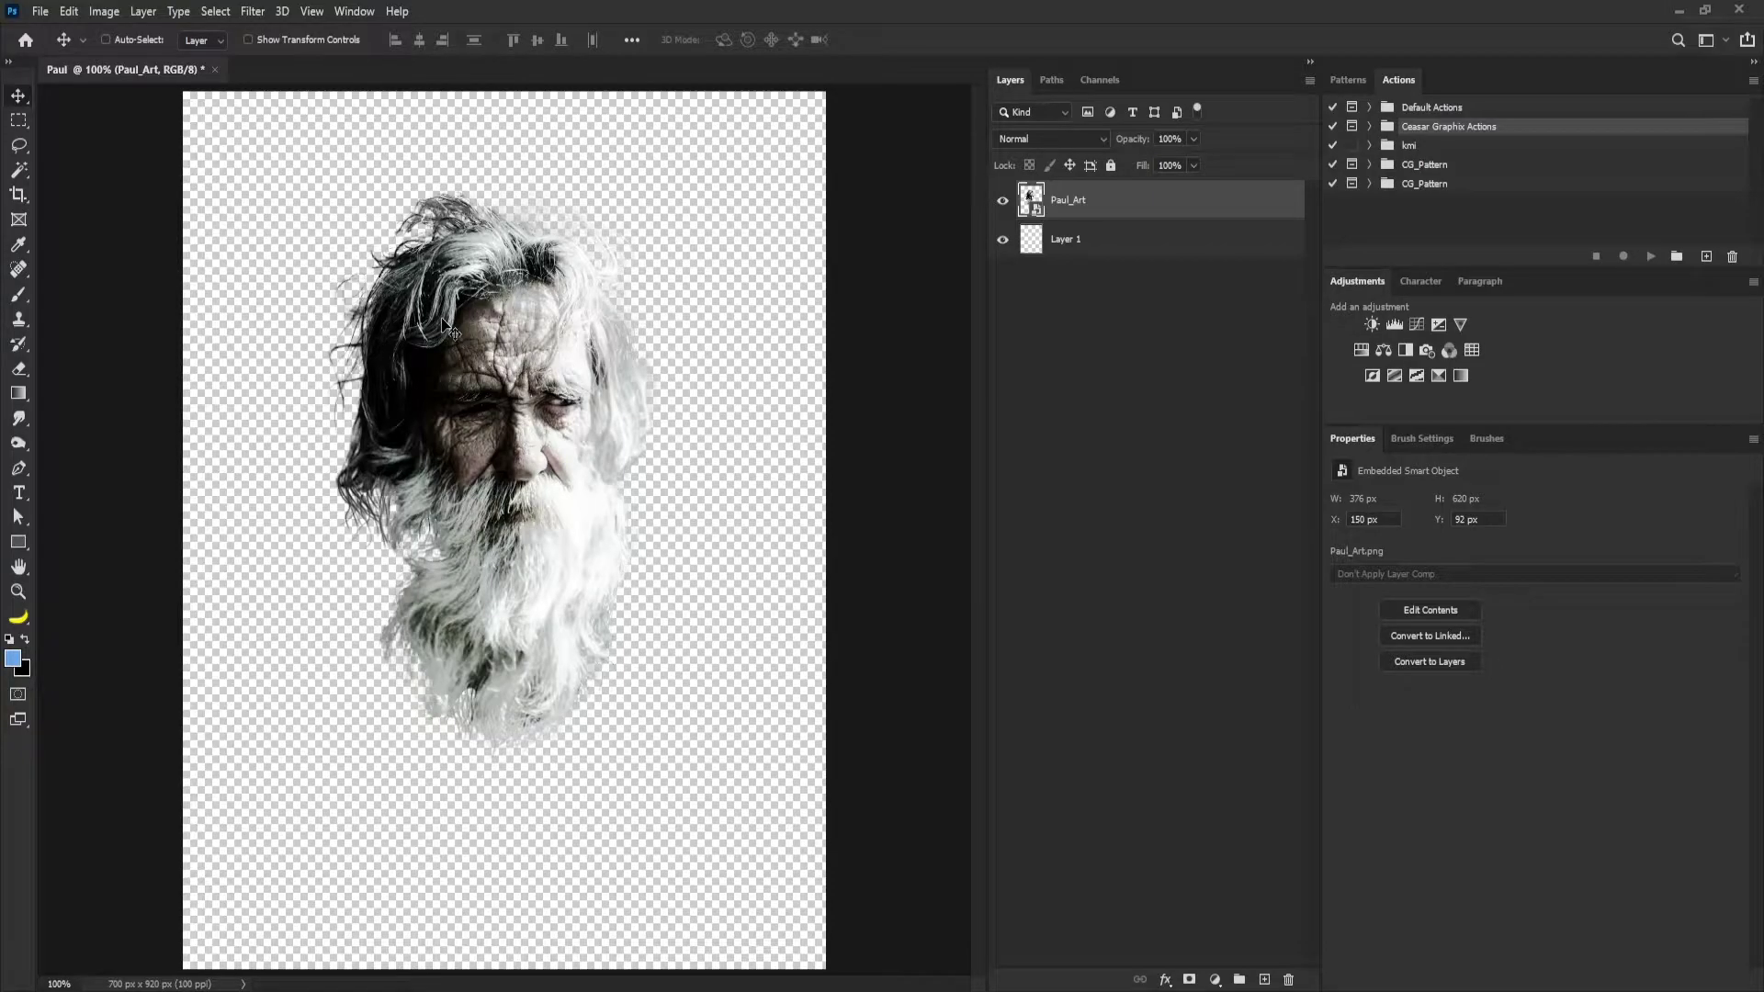
# Rename Layer 1 as BG and fill it with the black background color.
pyautogui.click(1068, 241)
pyautogui.doubleClick(1066, 240)
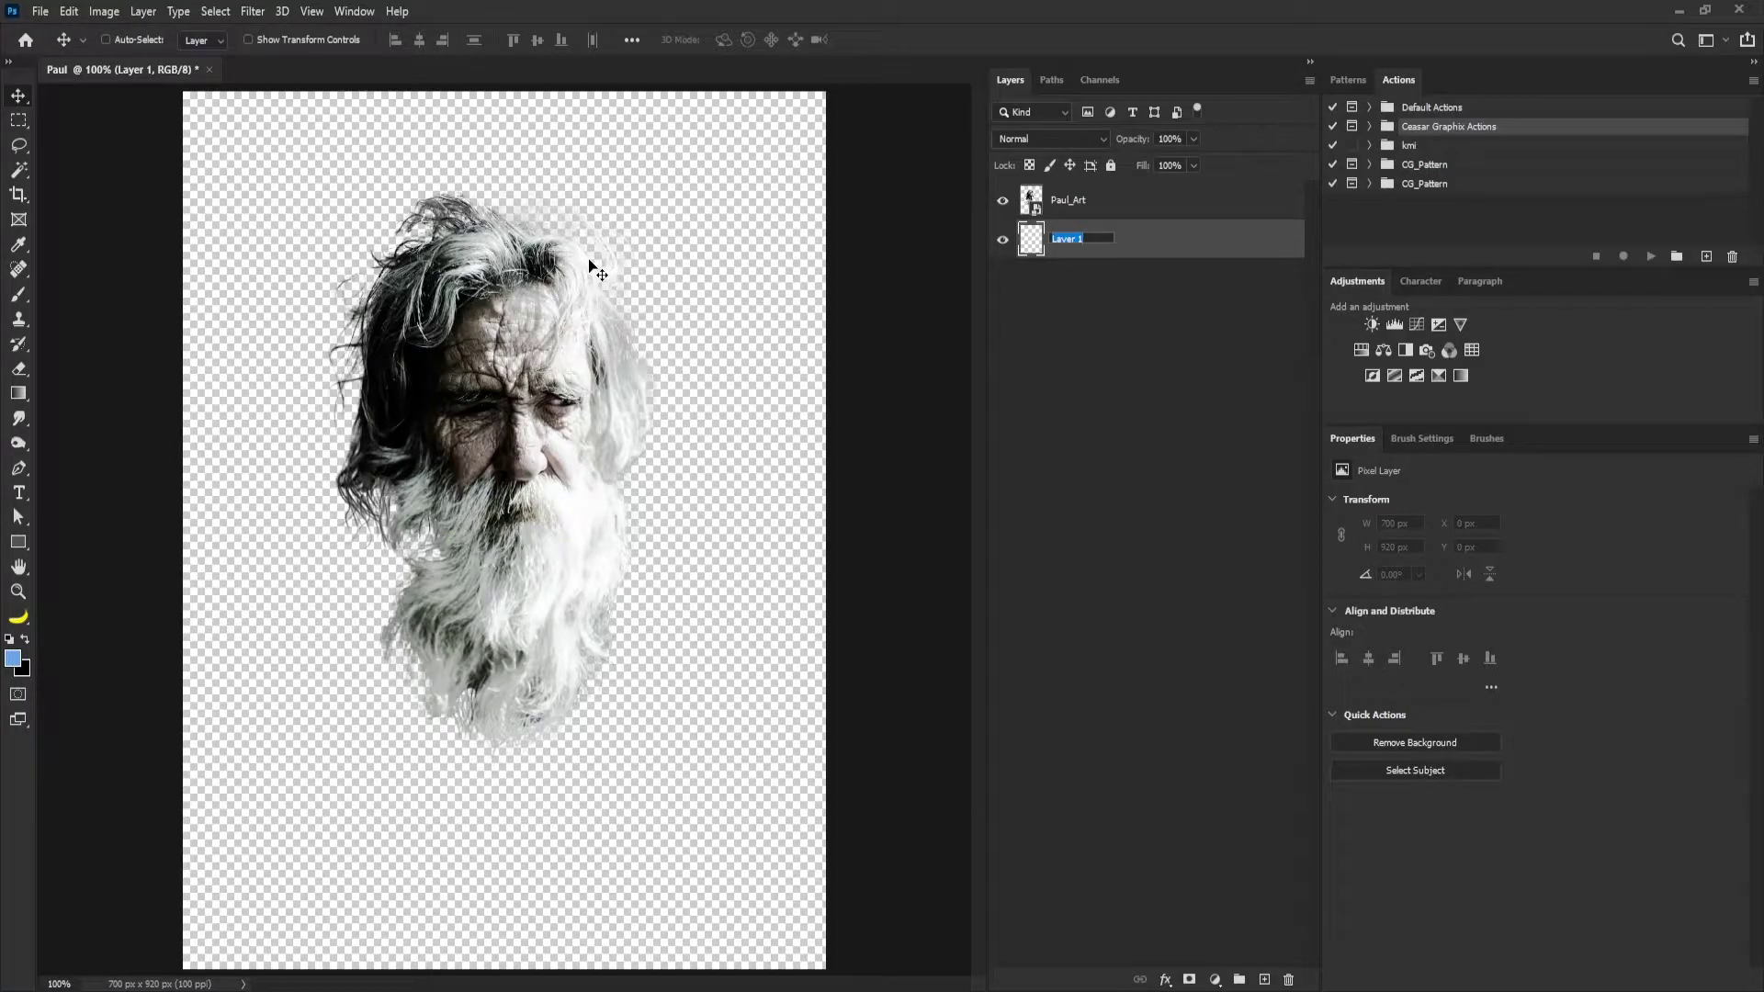
pyautogui.write('BG')
pyautogui.press('Return')
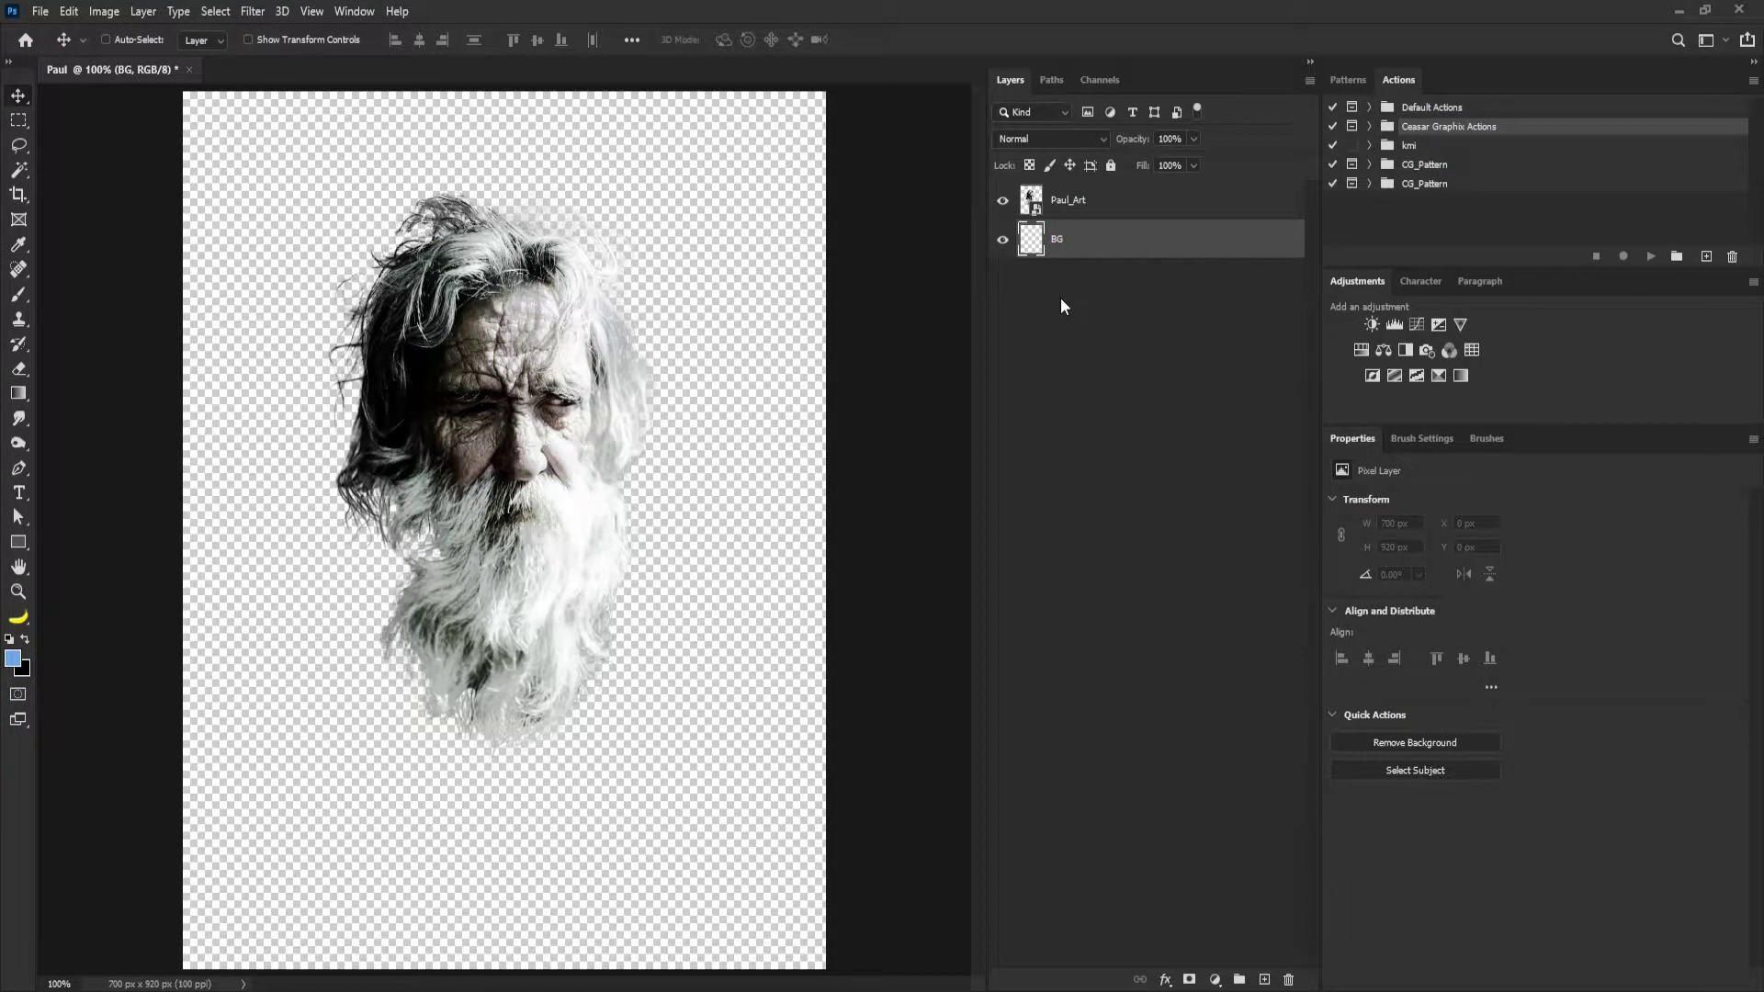
pyautogui.hotkey('ctrl', 'BackSpace')
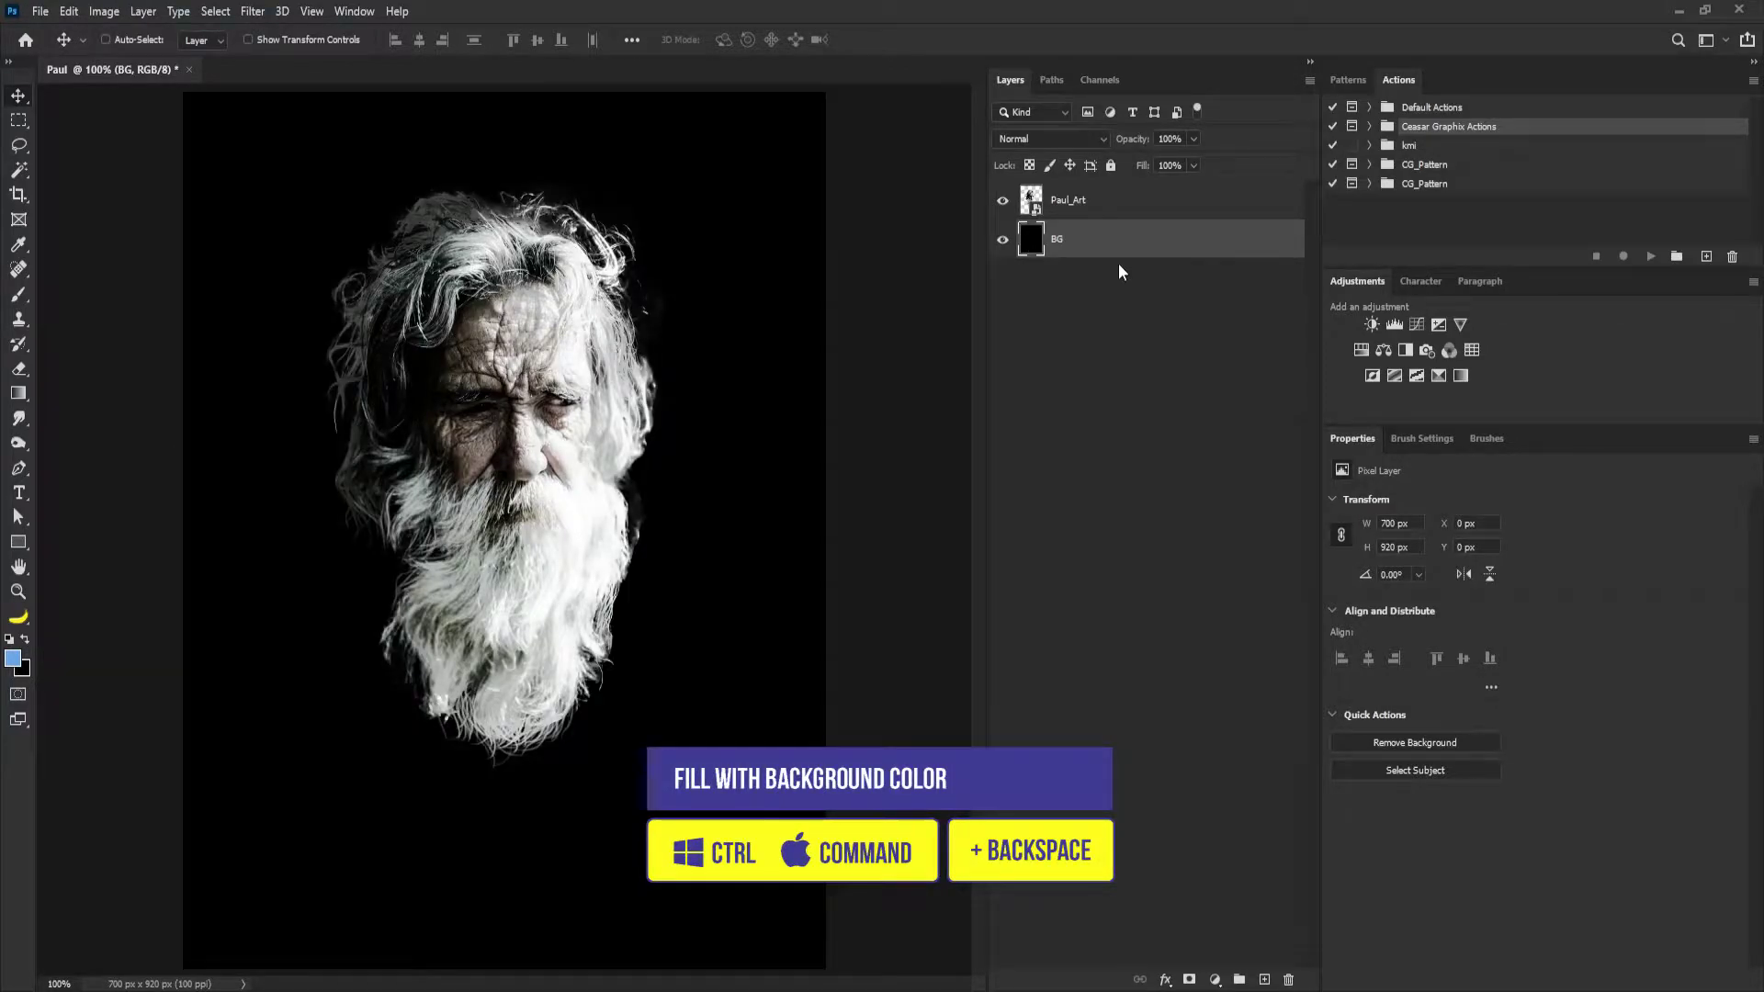
# Add a Curves adjustment clipped to Paul_Art, lowering the darker midtones and anchoring the highlights at input 180, output 179.
pyautogui.click(1095, 201)
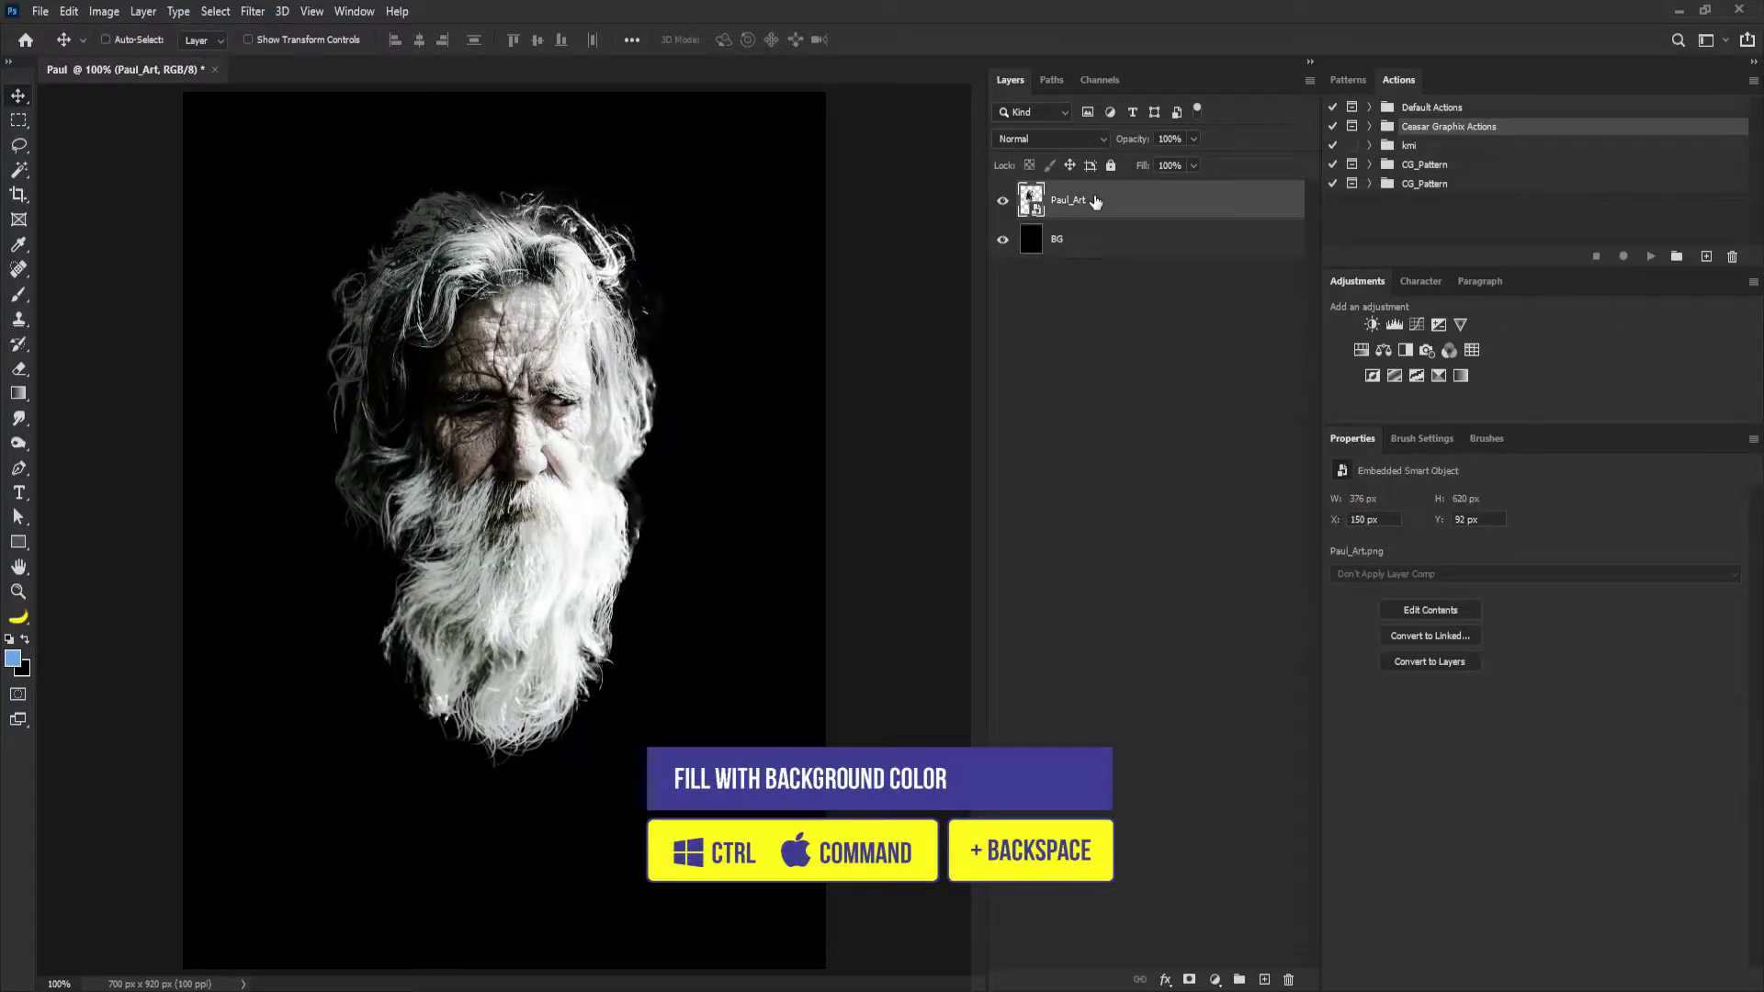
pyautogui.click(1416, 325)
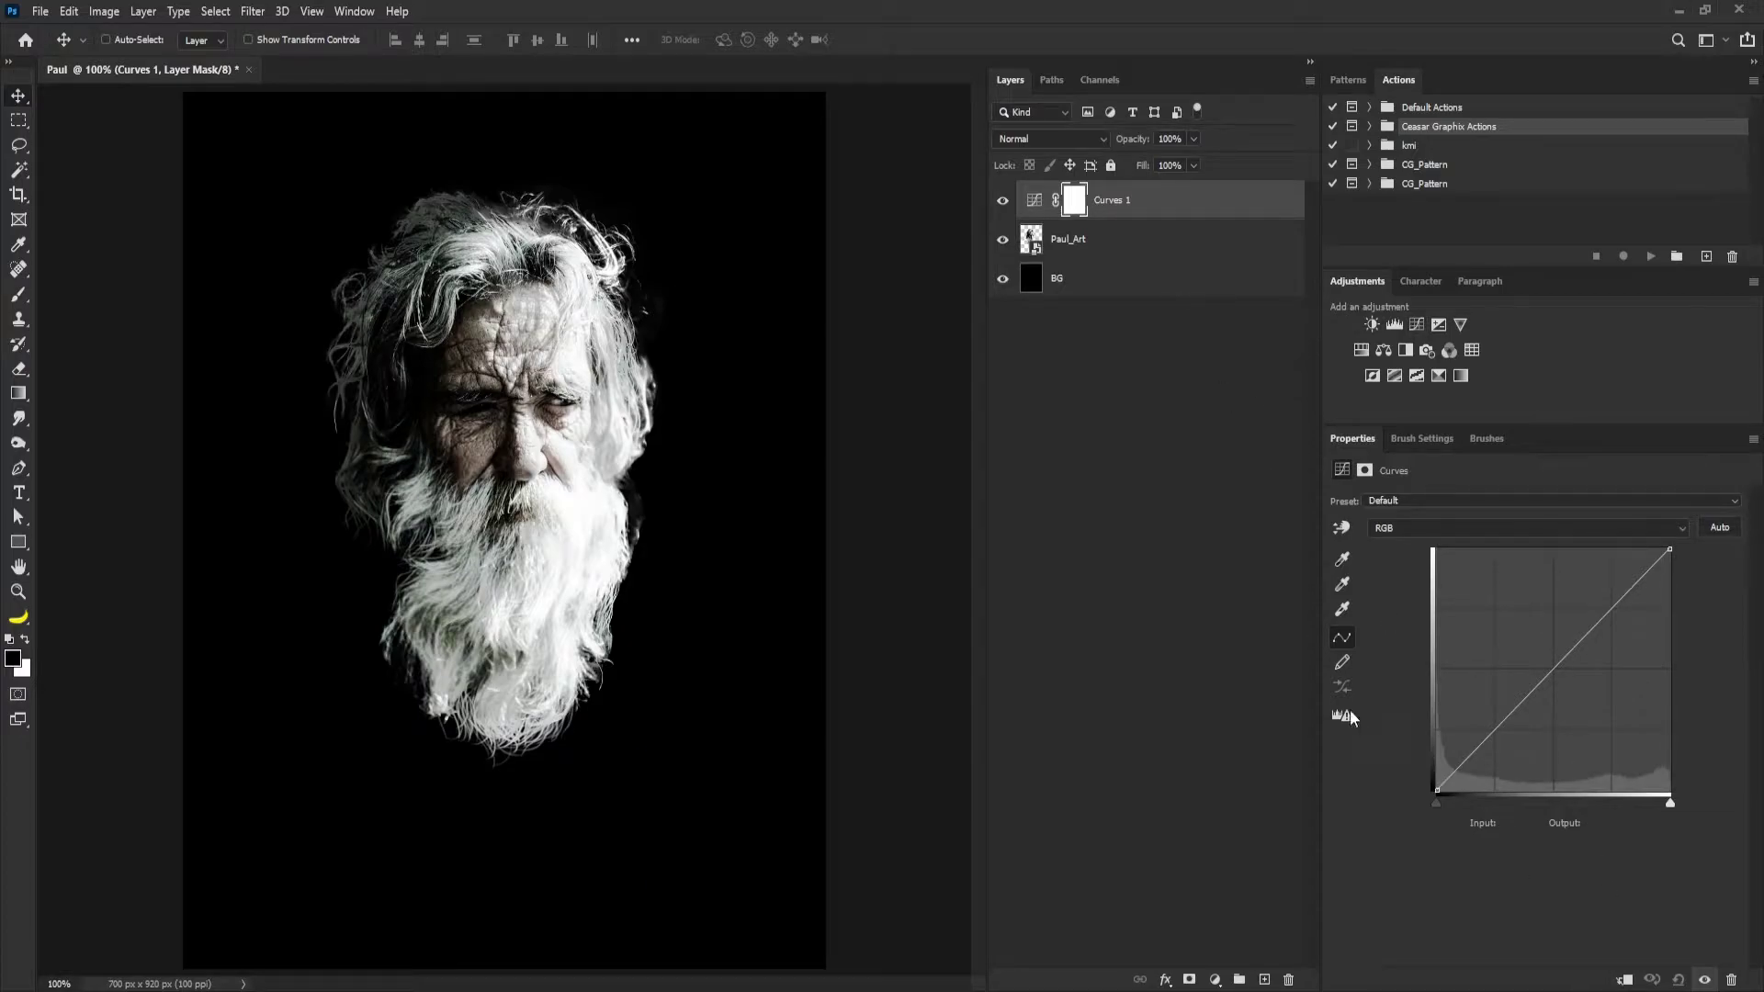
pyautogui.click(1622, 981)
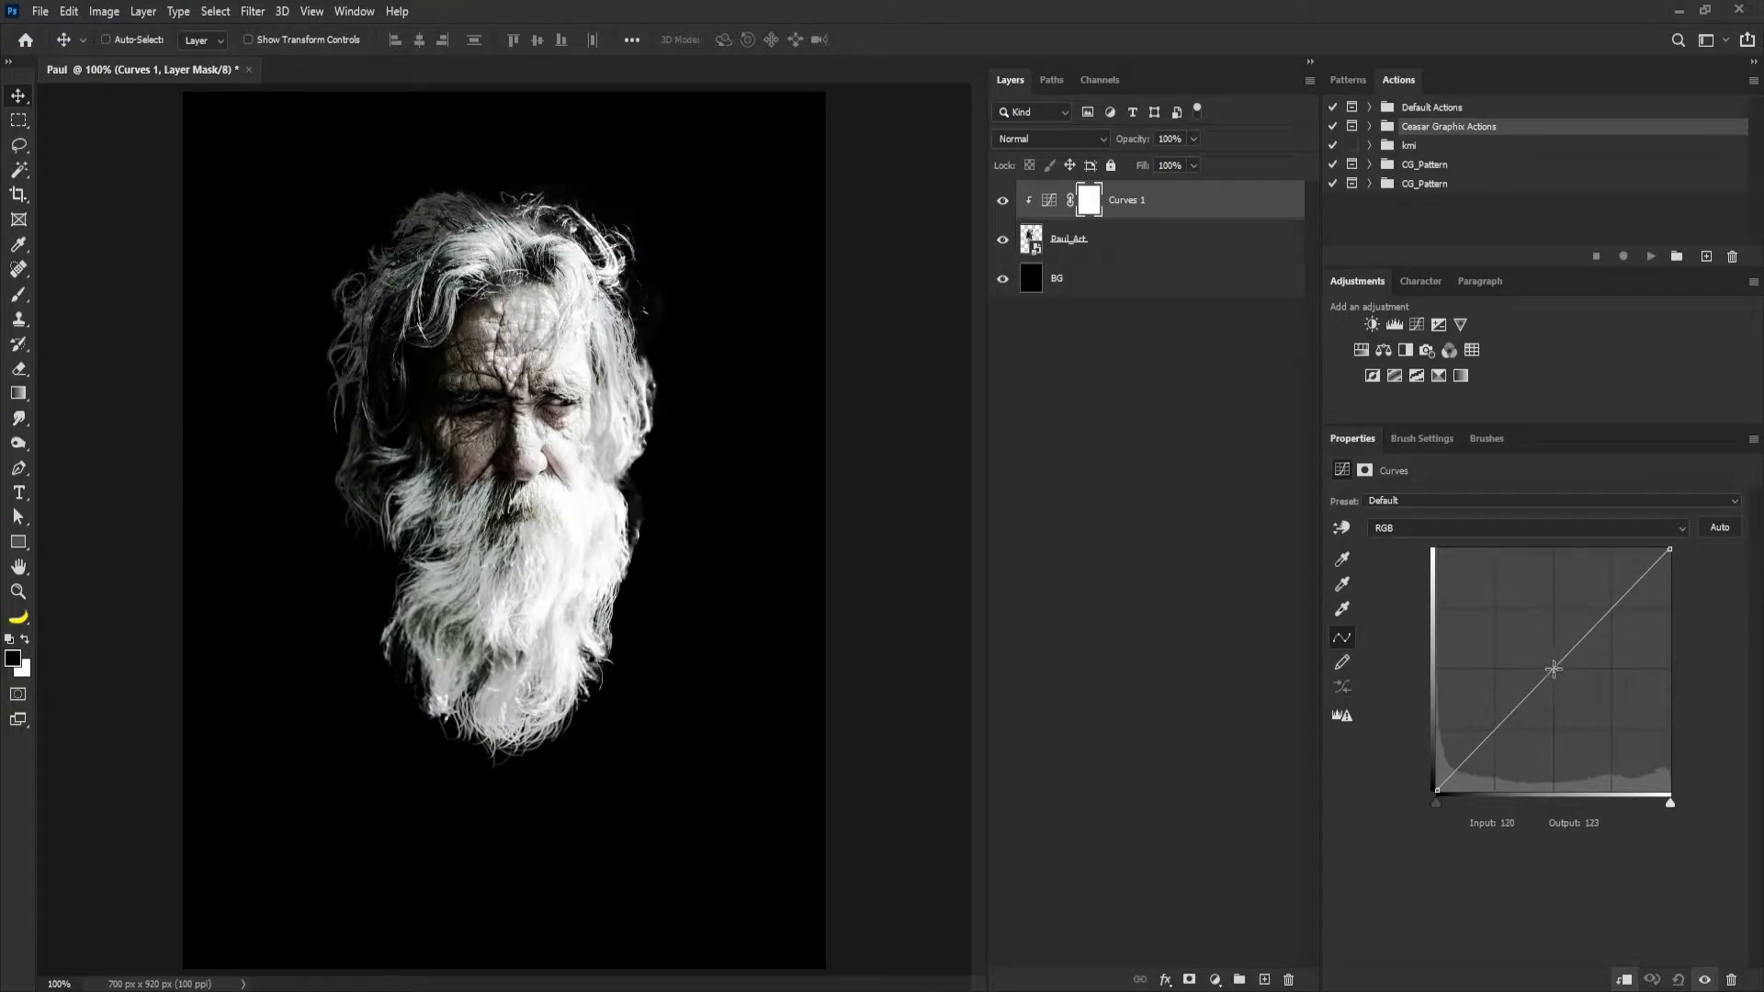
pyautogui.moveTo(1530, 689); pyautogui.dragTo(1544, 699)
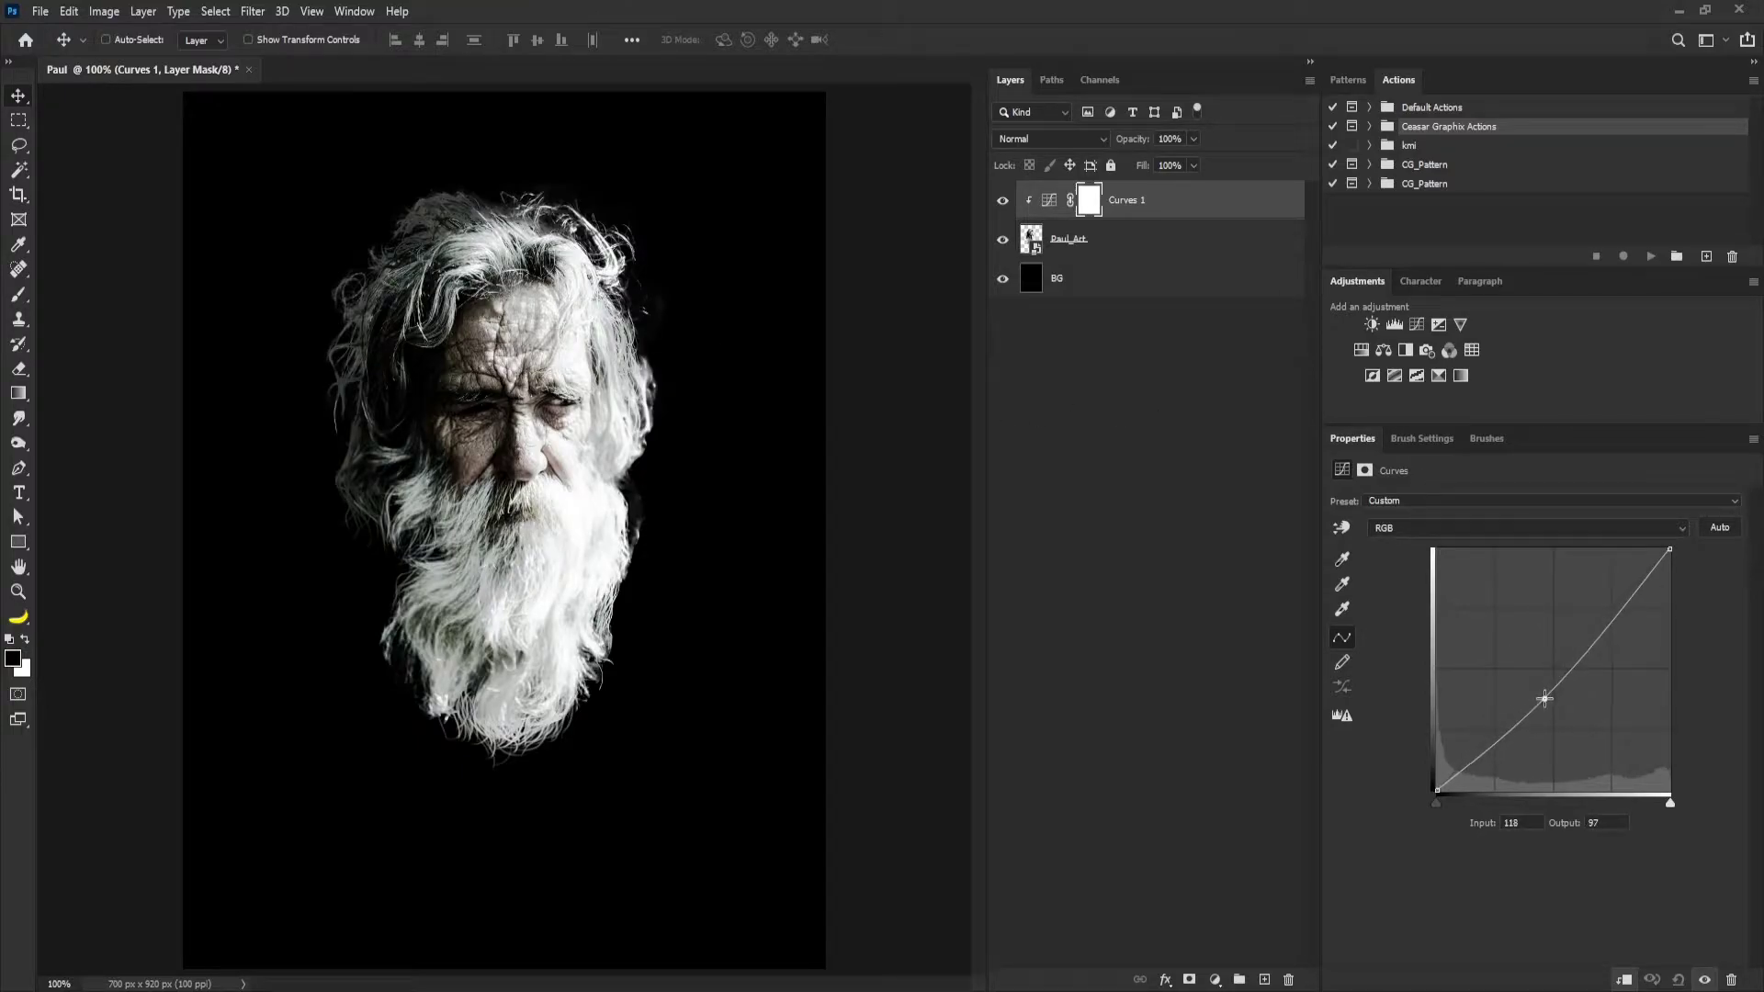
pyautogui.click(1601, 621)
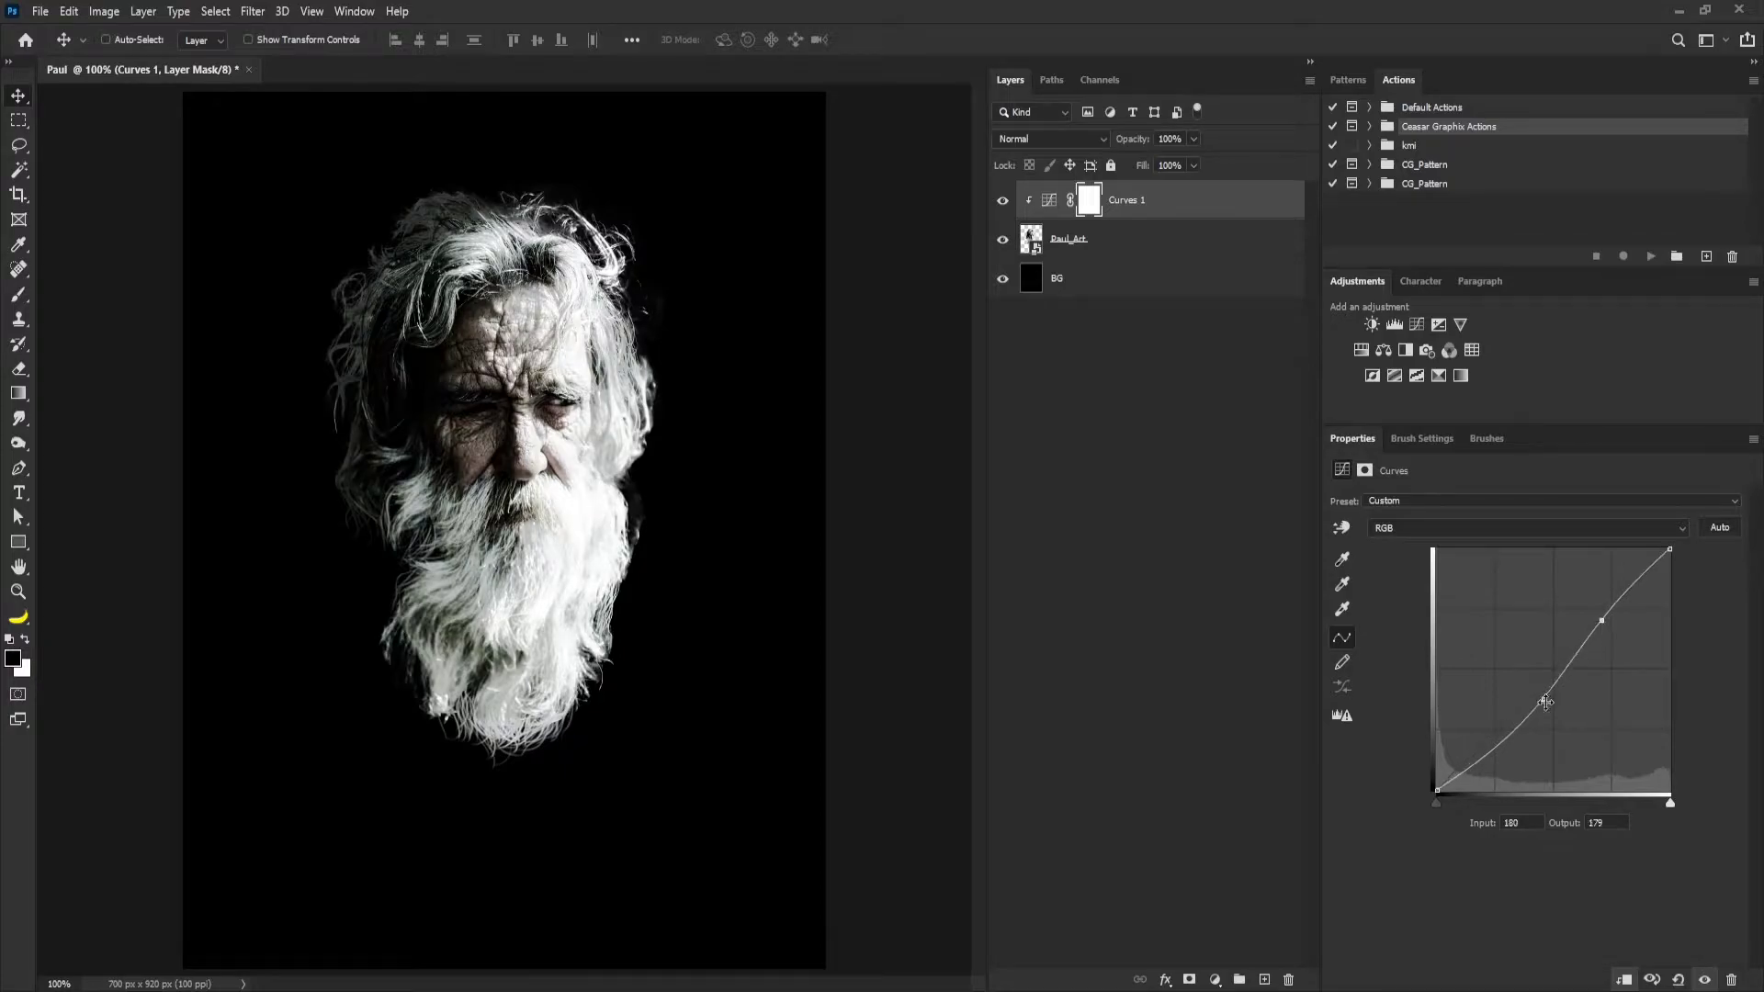
pyautogui.moveTo(1544, 699); pyautogui.dragTo(1538, 700)
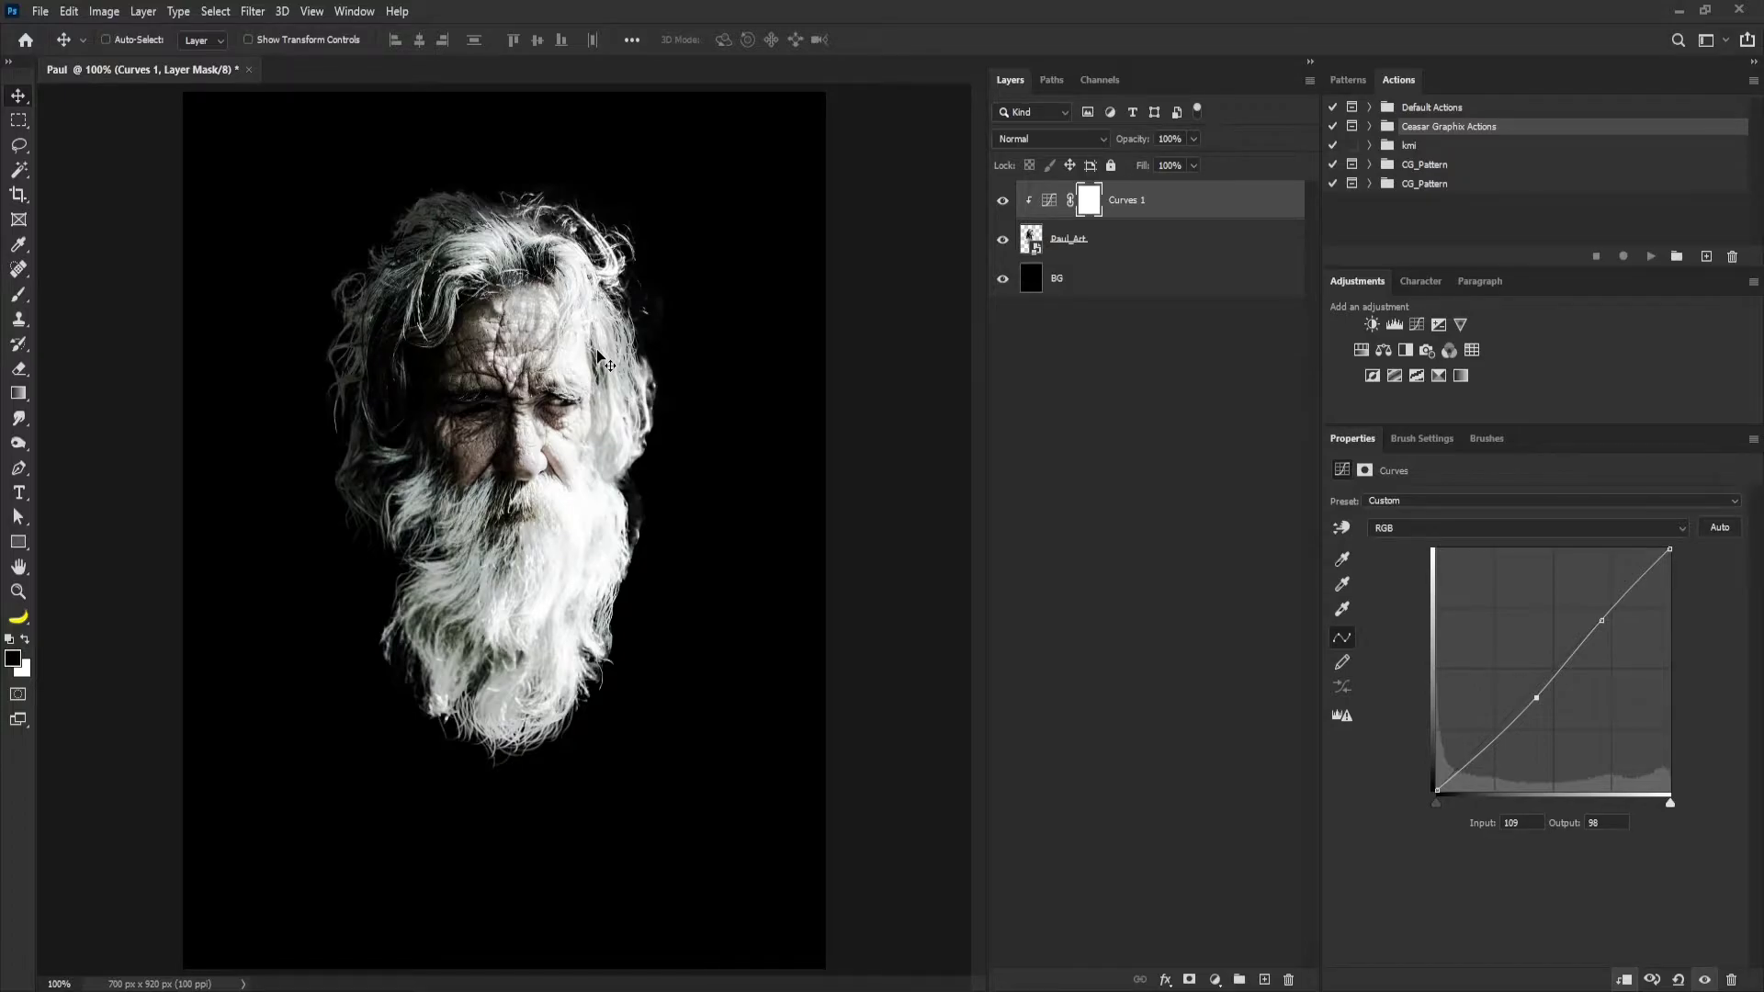
pyautogui.moveTo(1536, 697)
pyautogui.mouseDown()
pyautogui.moveTo(1479, 731)
pyautogui.moveTo(1526, 712)
pyautogui.mouseUp()
# Add a Black & White adjustment above Curves 1 with Yellows at 298 and Reds at -11.
pyautogui.click(1052, 202)
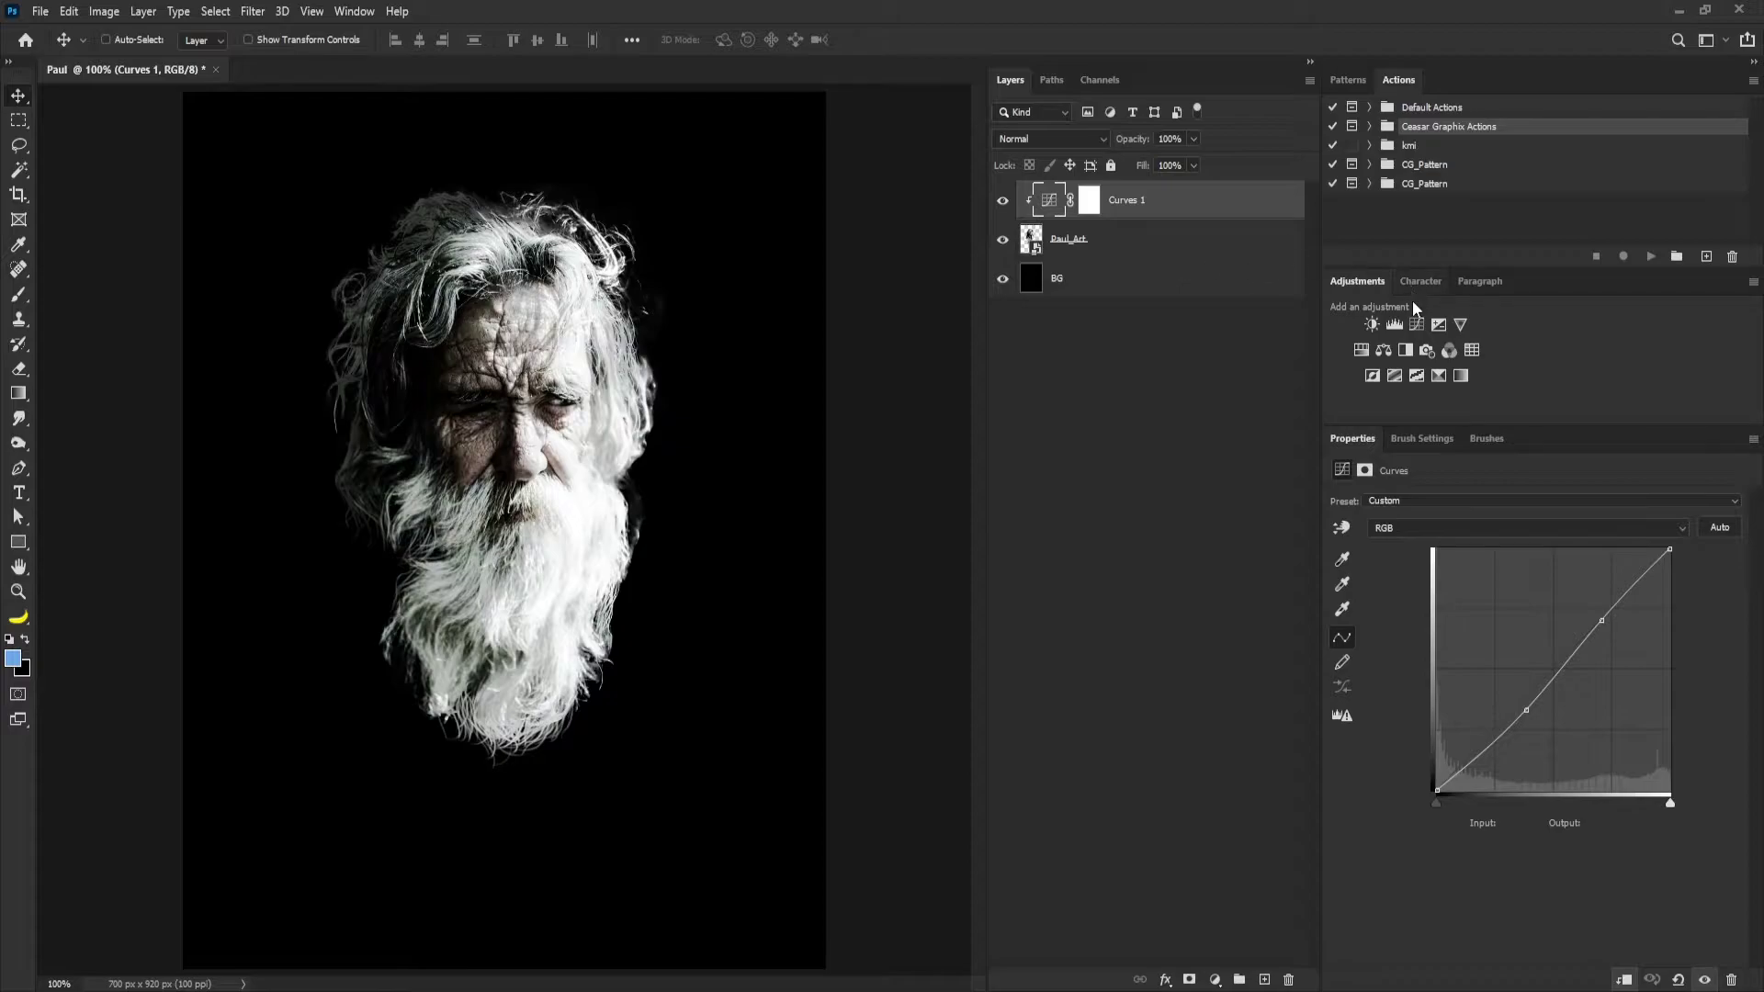
pyautogui.click(1402, 350)
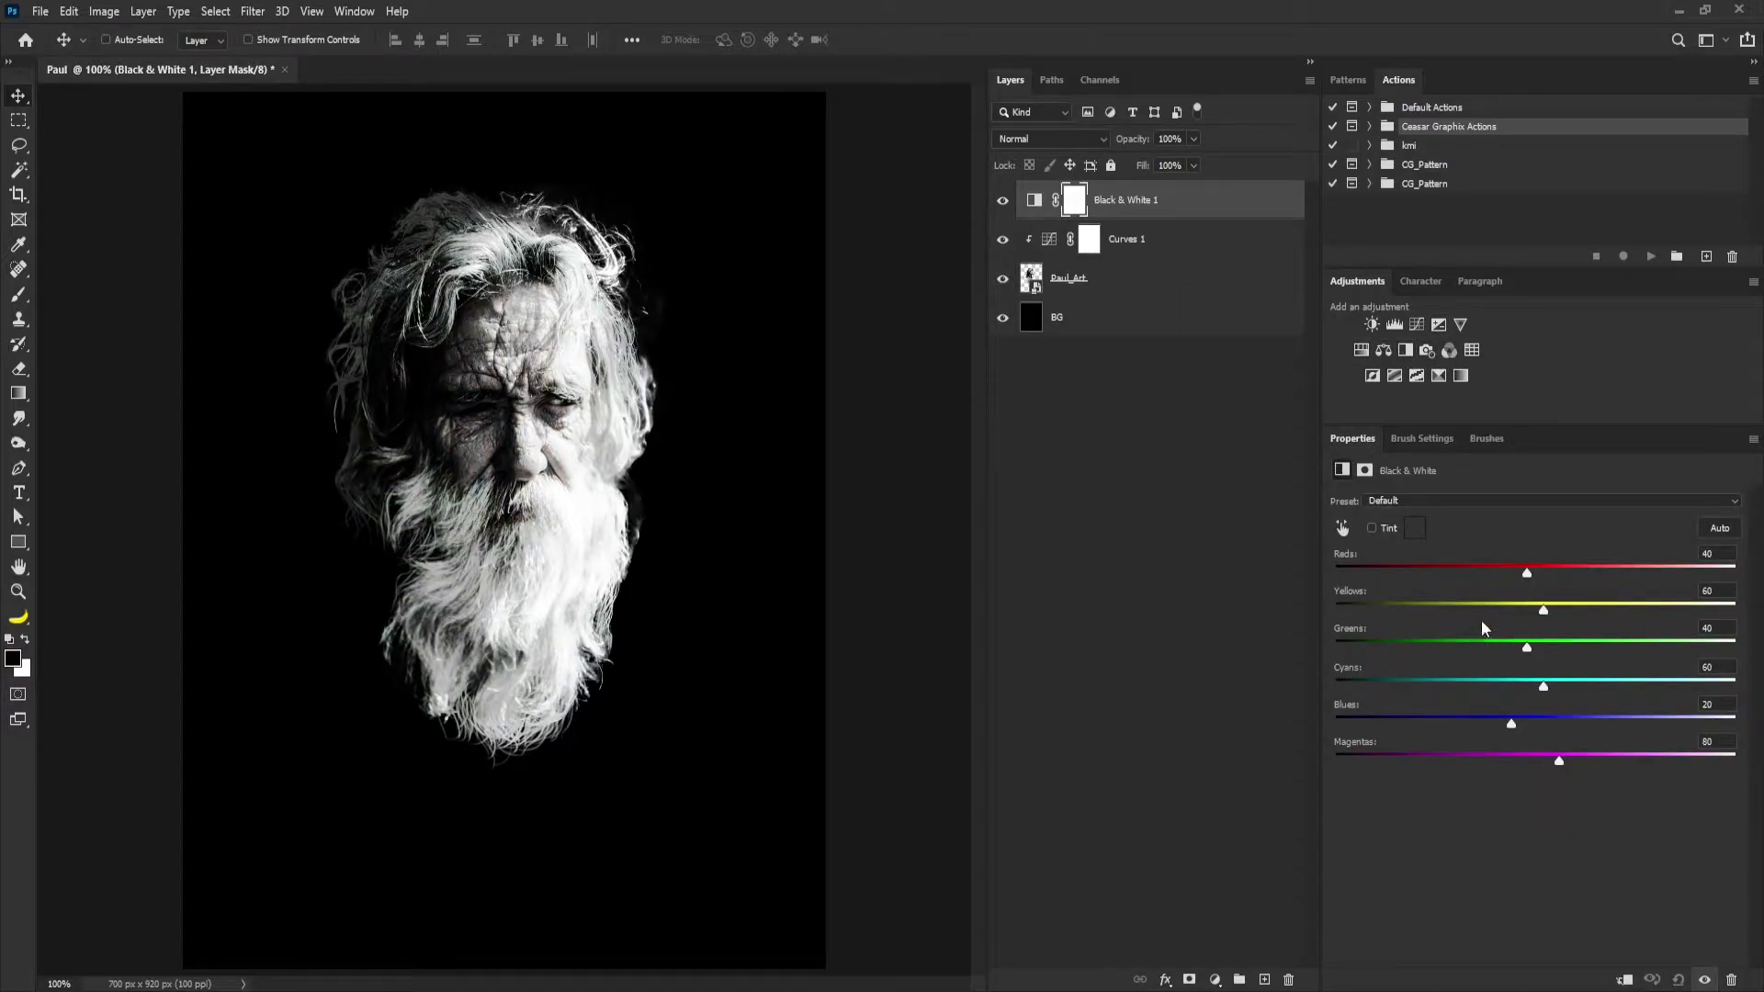
pyautogui.moveTo(1544, 611); pyautogui.dragTo(1726, 608)
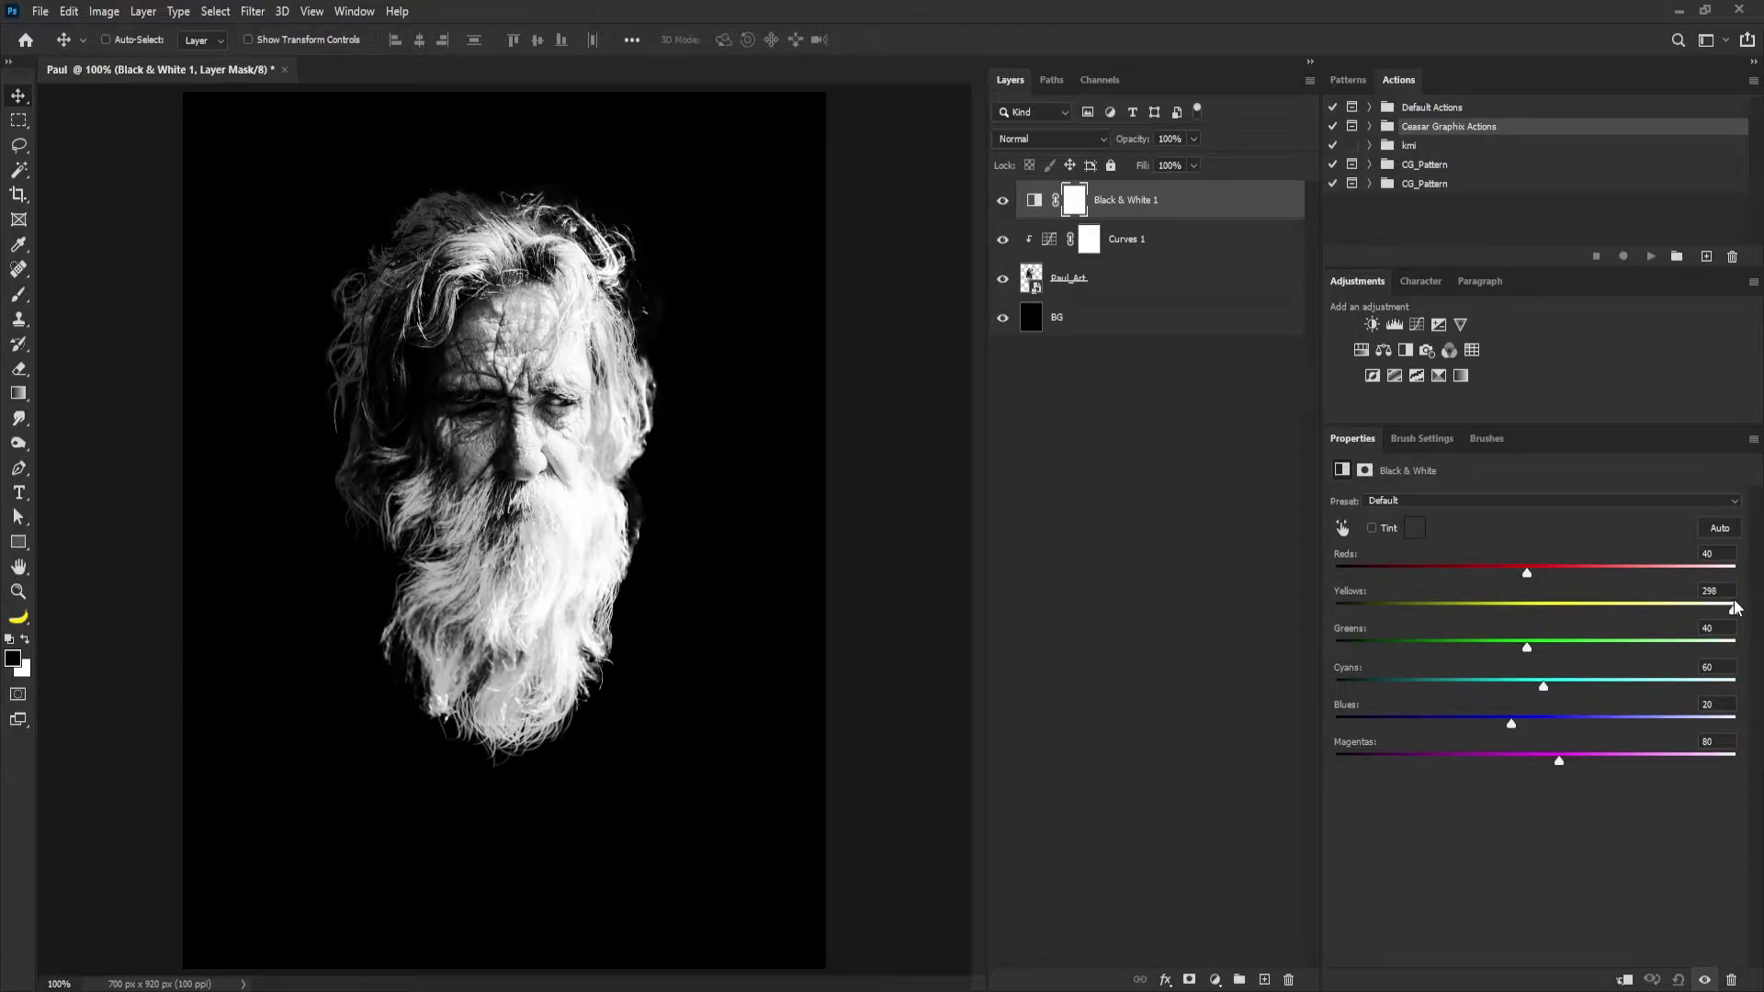
pyautogui.moveTo(1526, 570); pyautogui.dragTo(1524, 571)
# Add a second Curves adjustment with a darkening point at input 114, output 42, and invert its mask to black.
pyautogui.click(1415, 324)
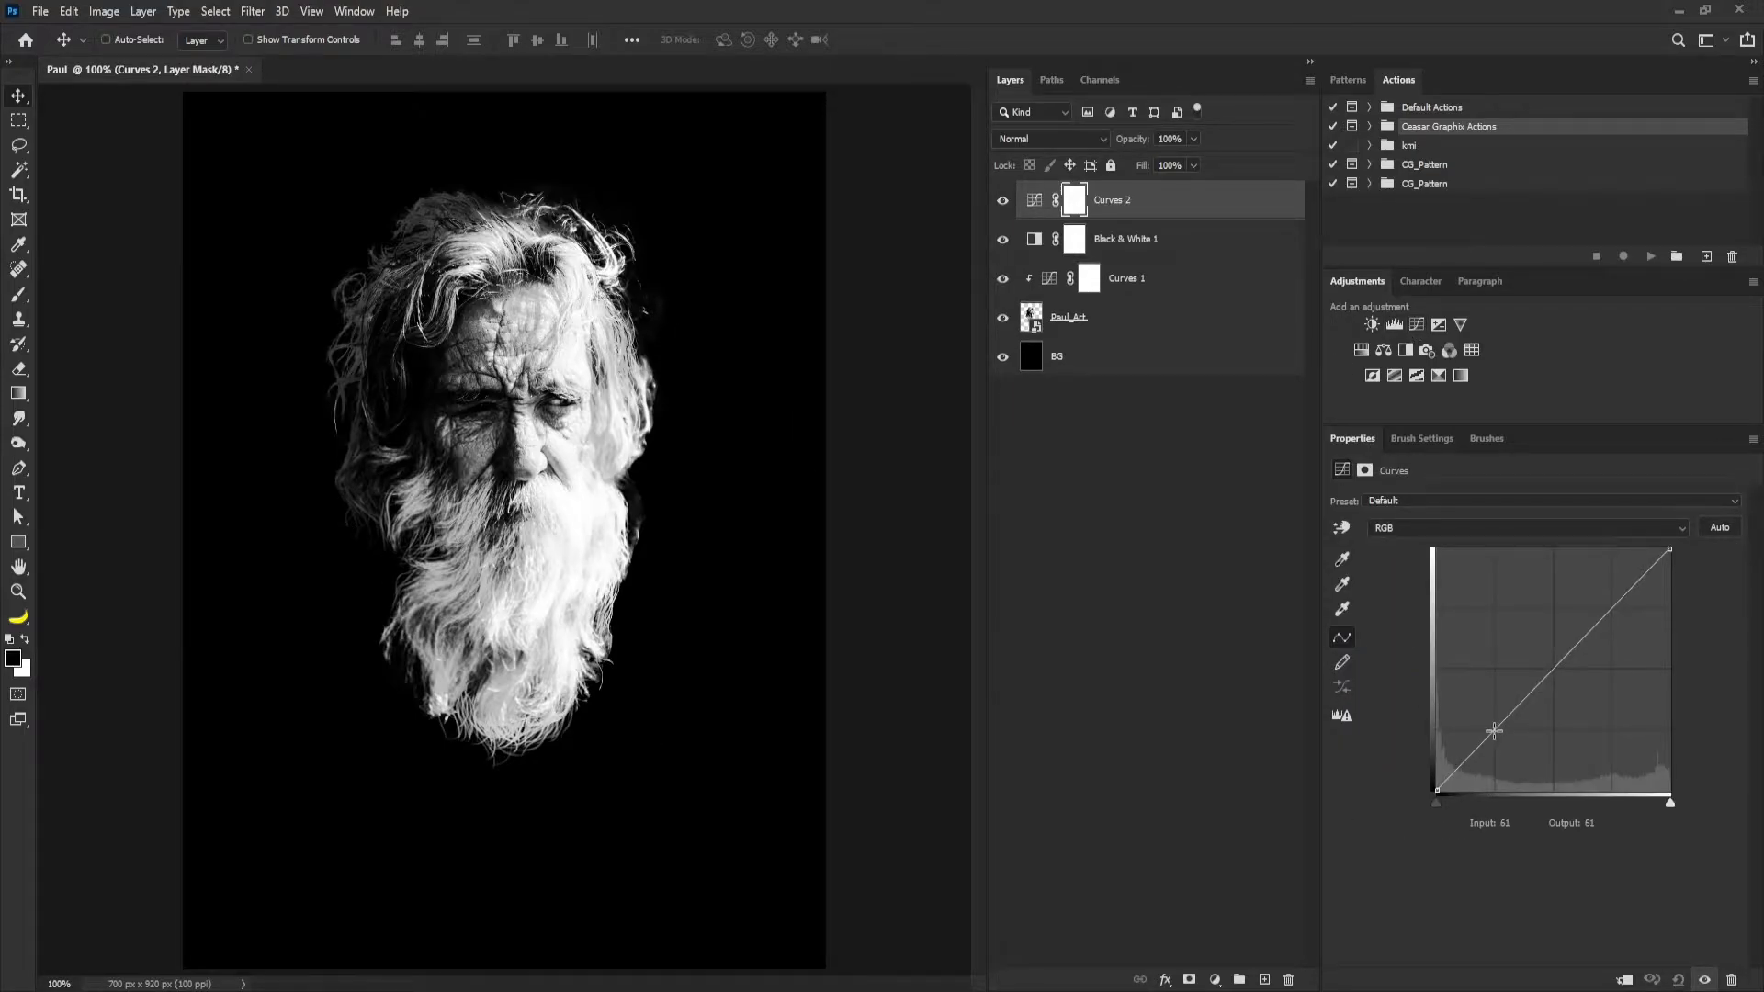
pyautogui.moveTo(1493, 732); pyautogui.dragTo(1542, 751)
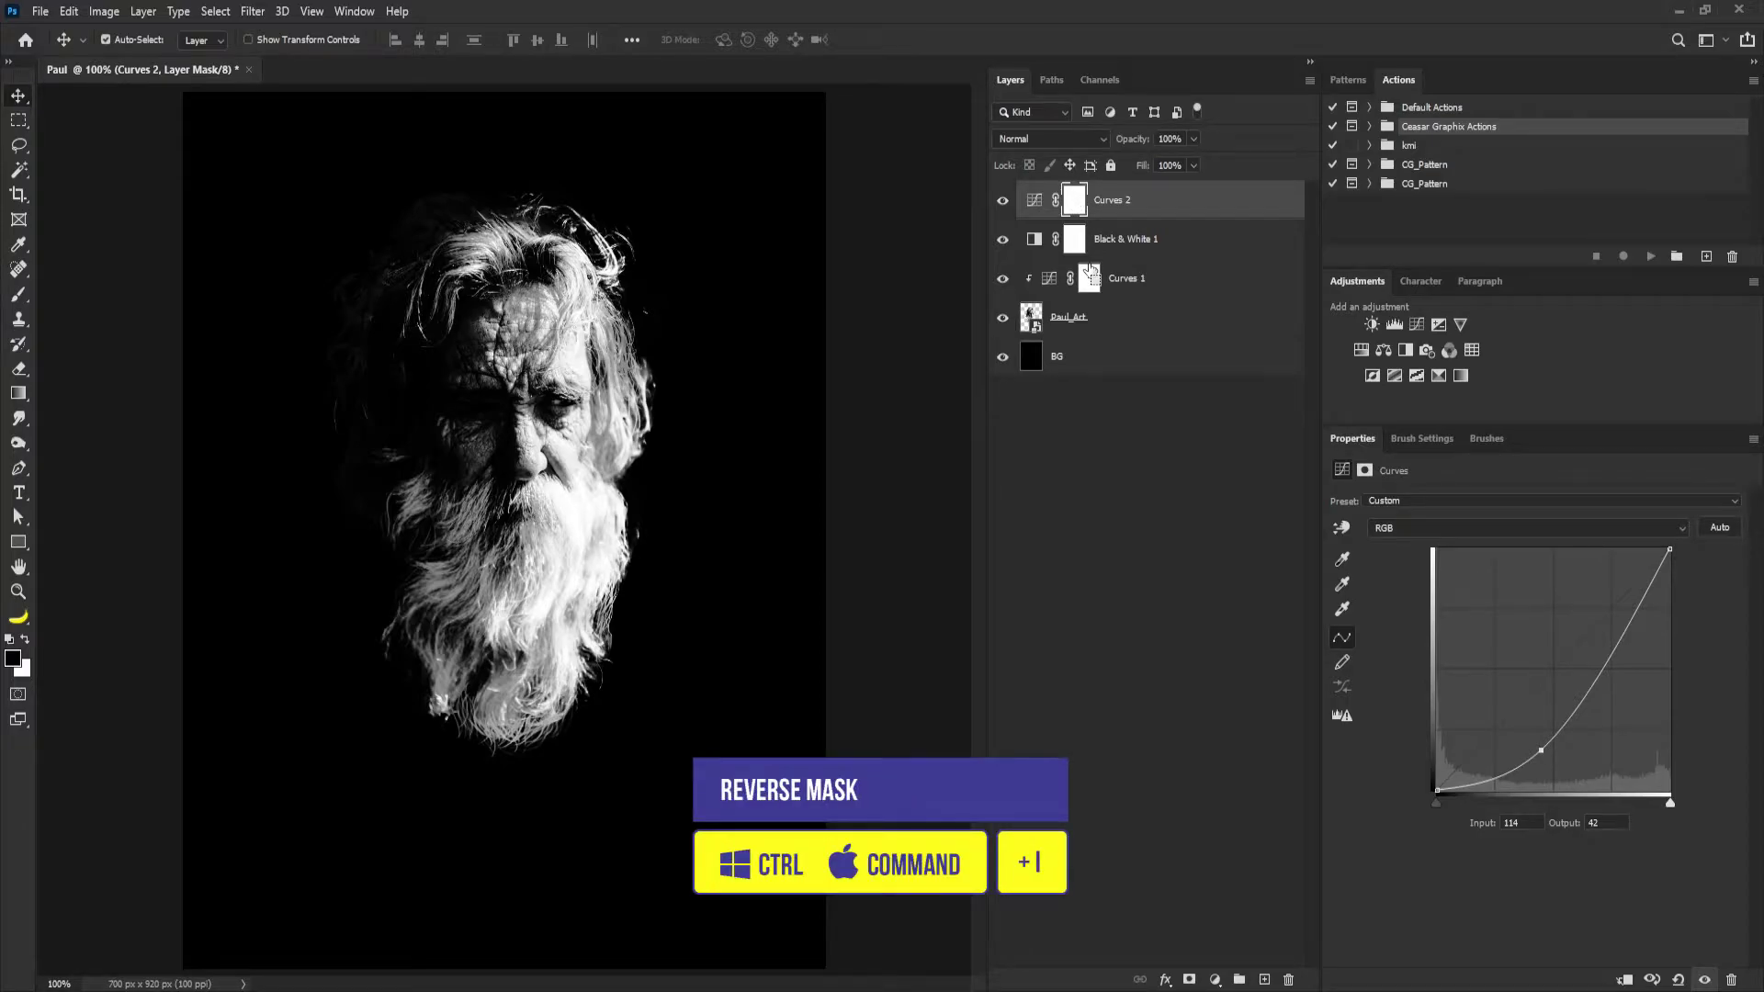
pyautogui.hotkey('ctrl', 'i')
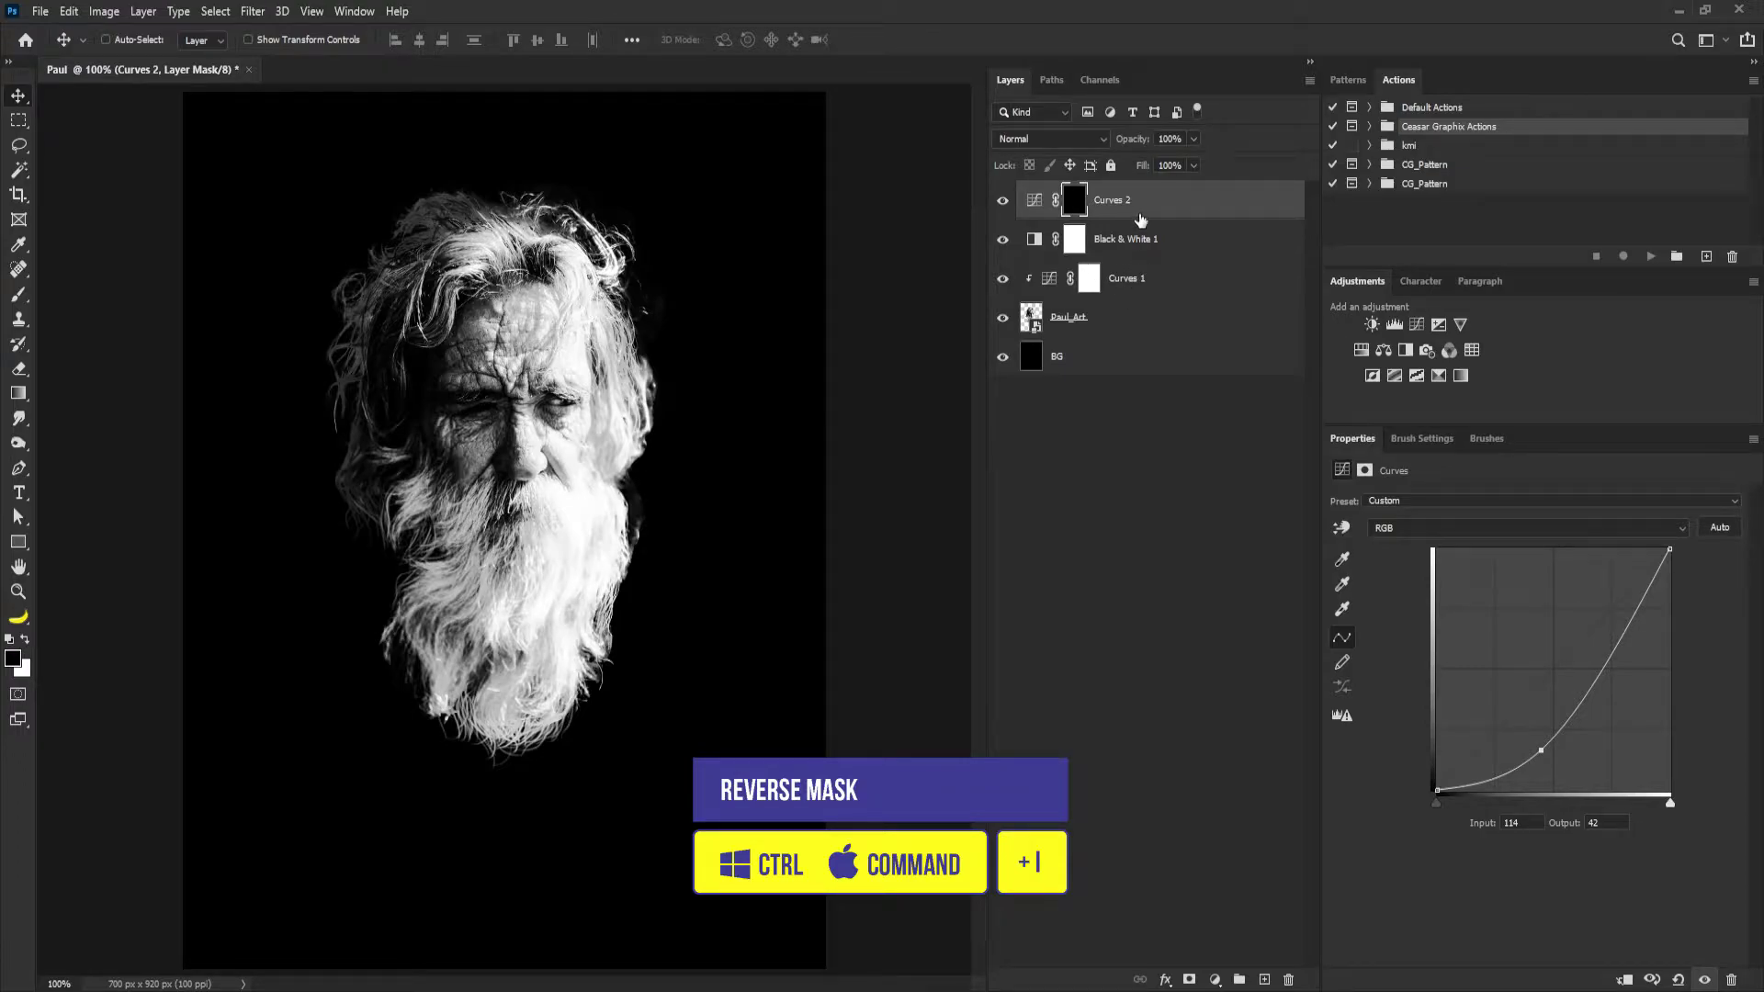
# Clip the Black & White 1 and Curves 2 adjustment layers to the Paul_Art layer.
pyautogui.click(1128, 241)
pyautogui.click(1623, 981)
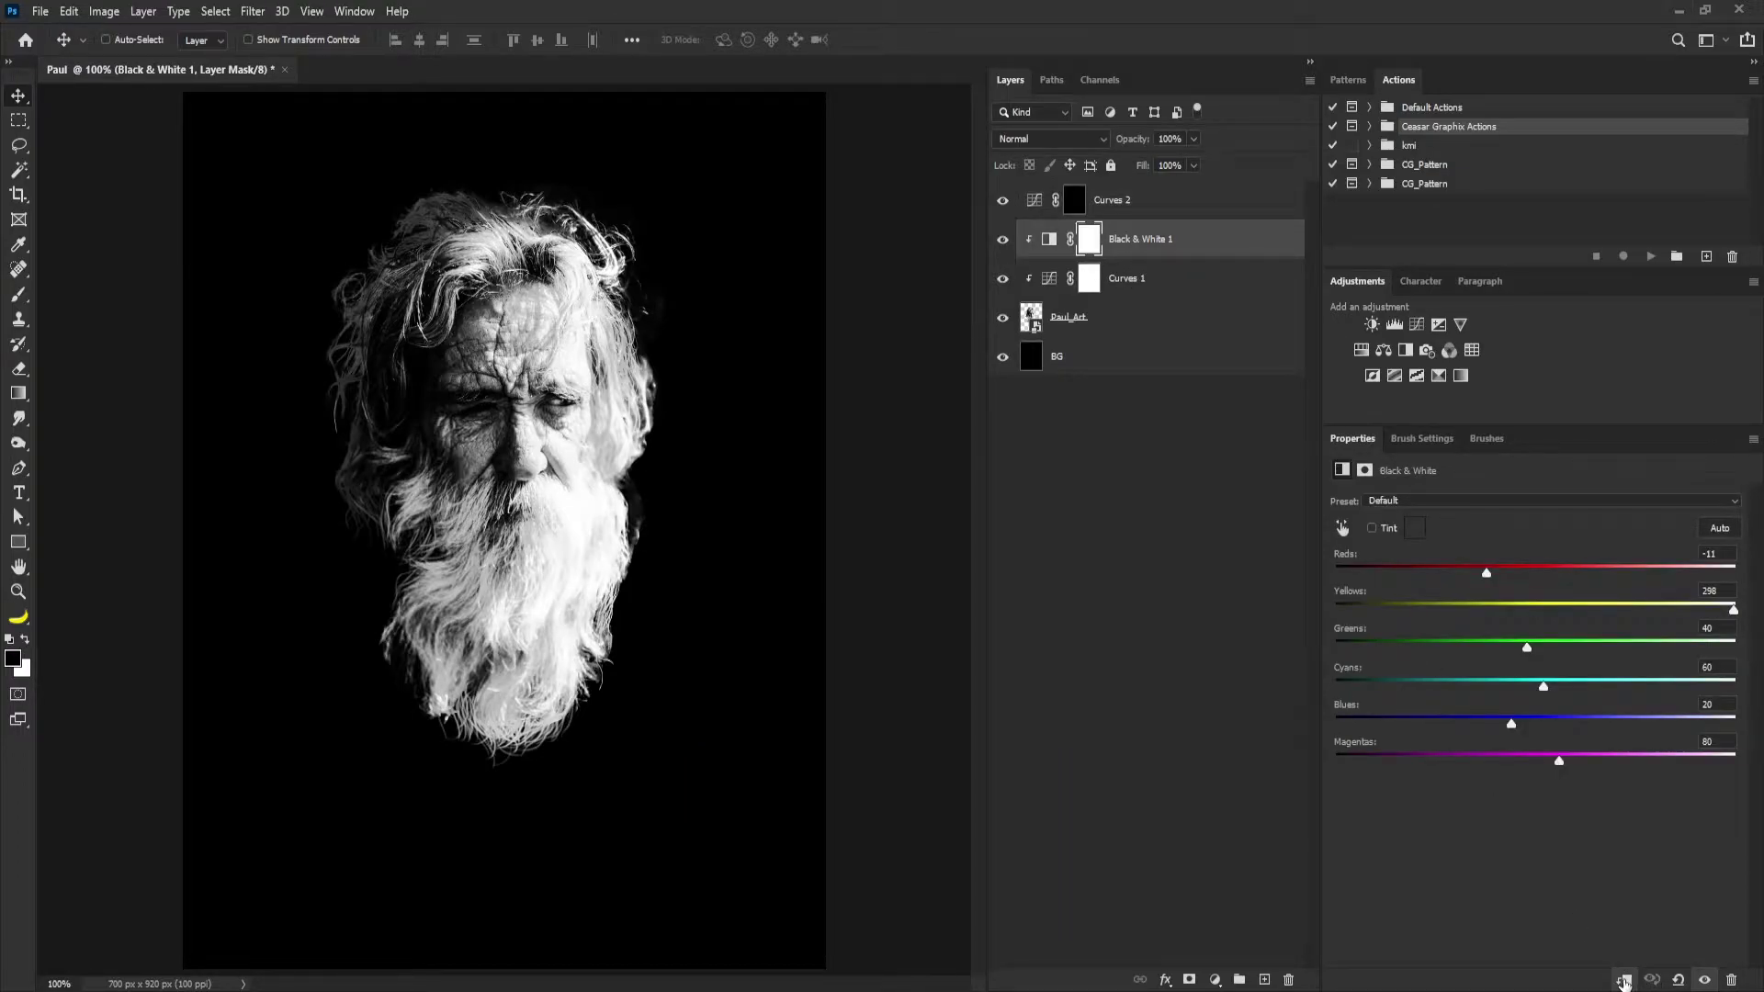
pyautogui.click(1156, 213)
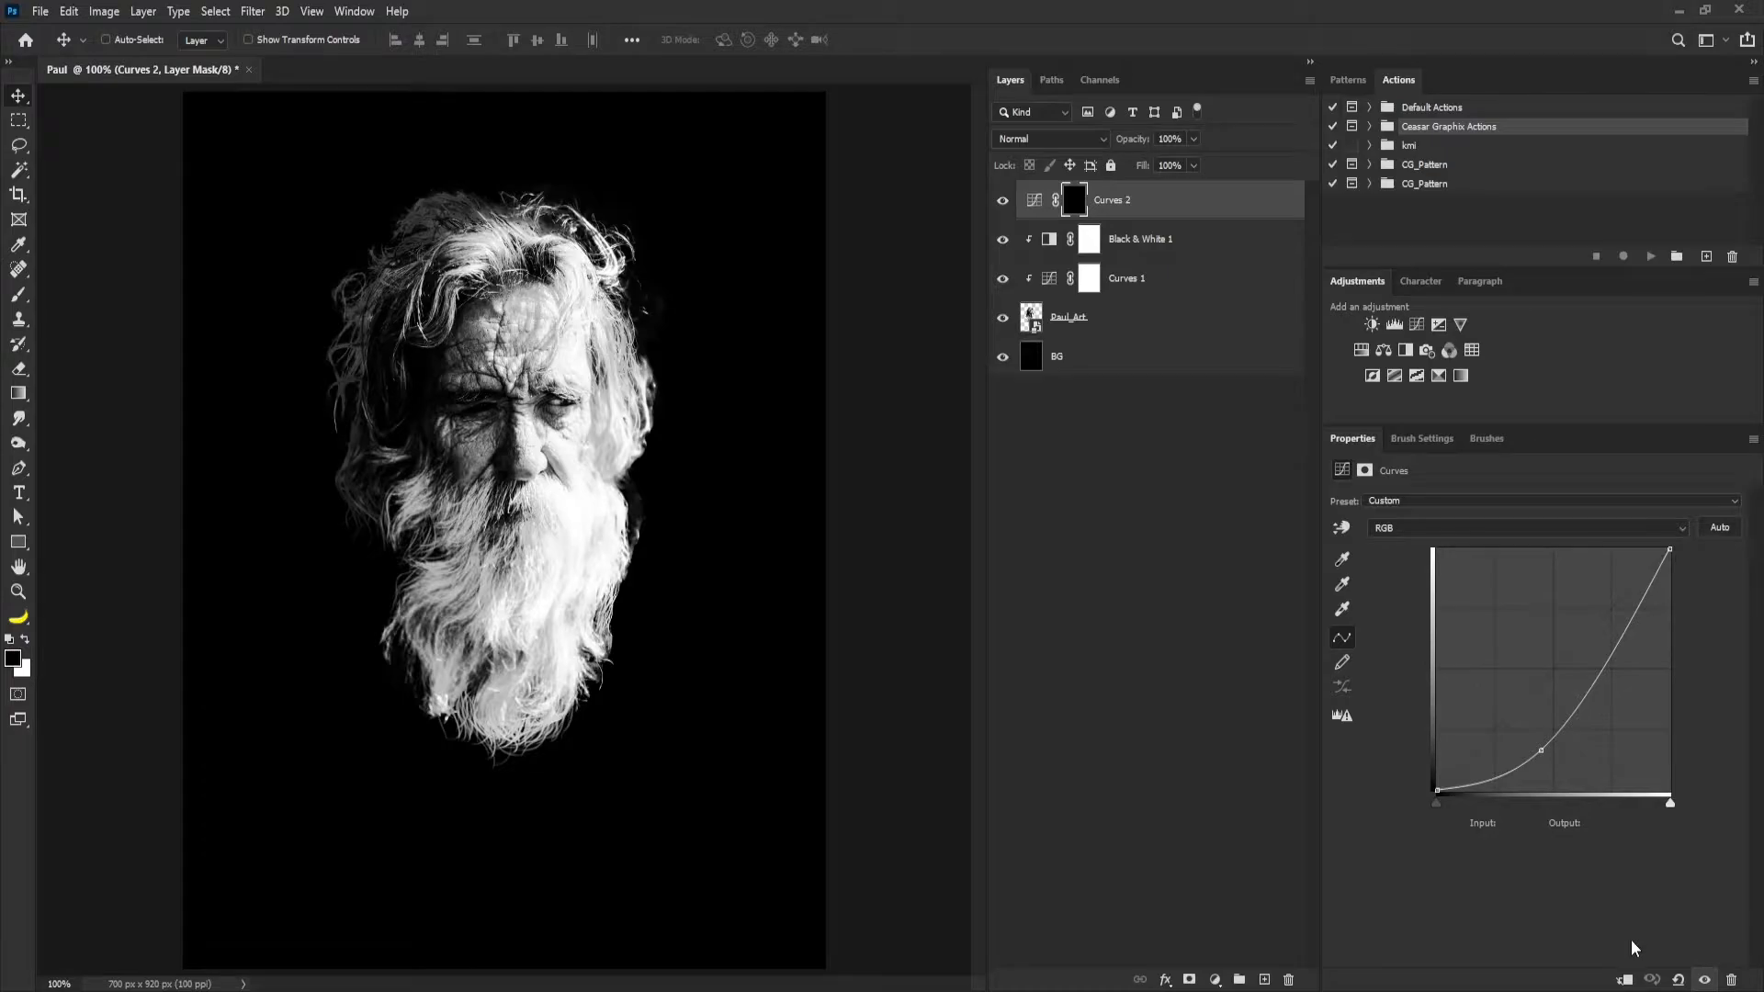
pyautogui.click(1624, 979)
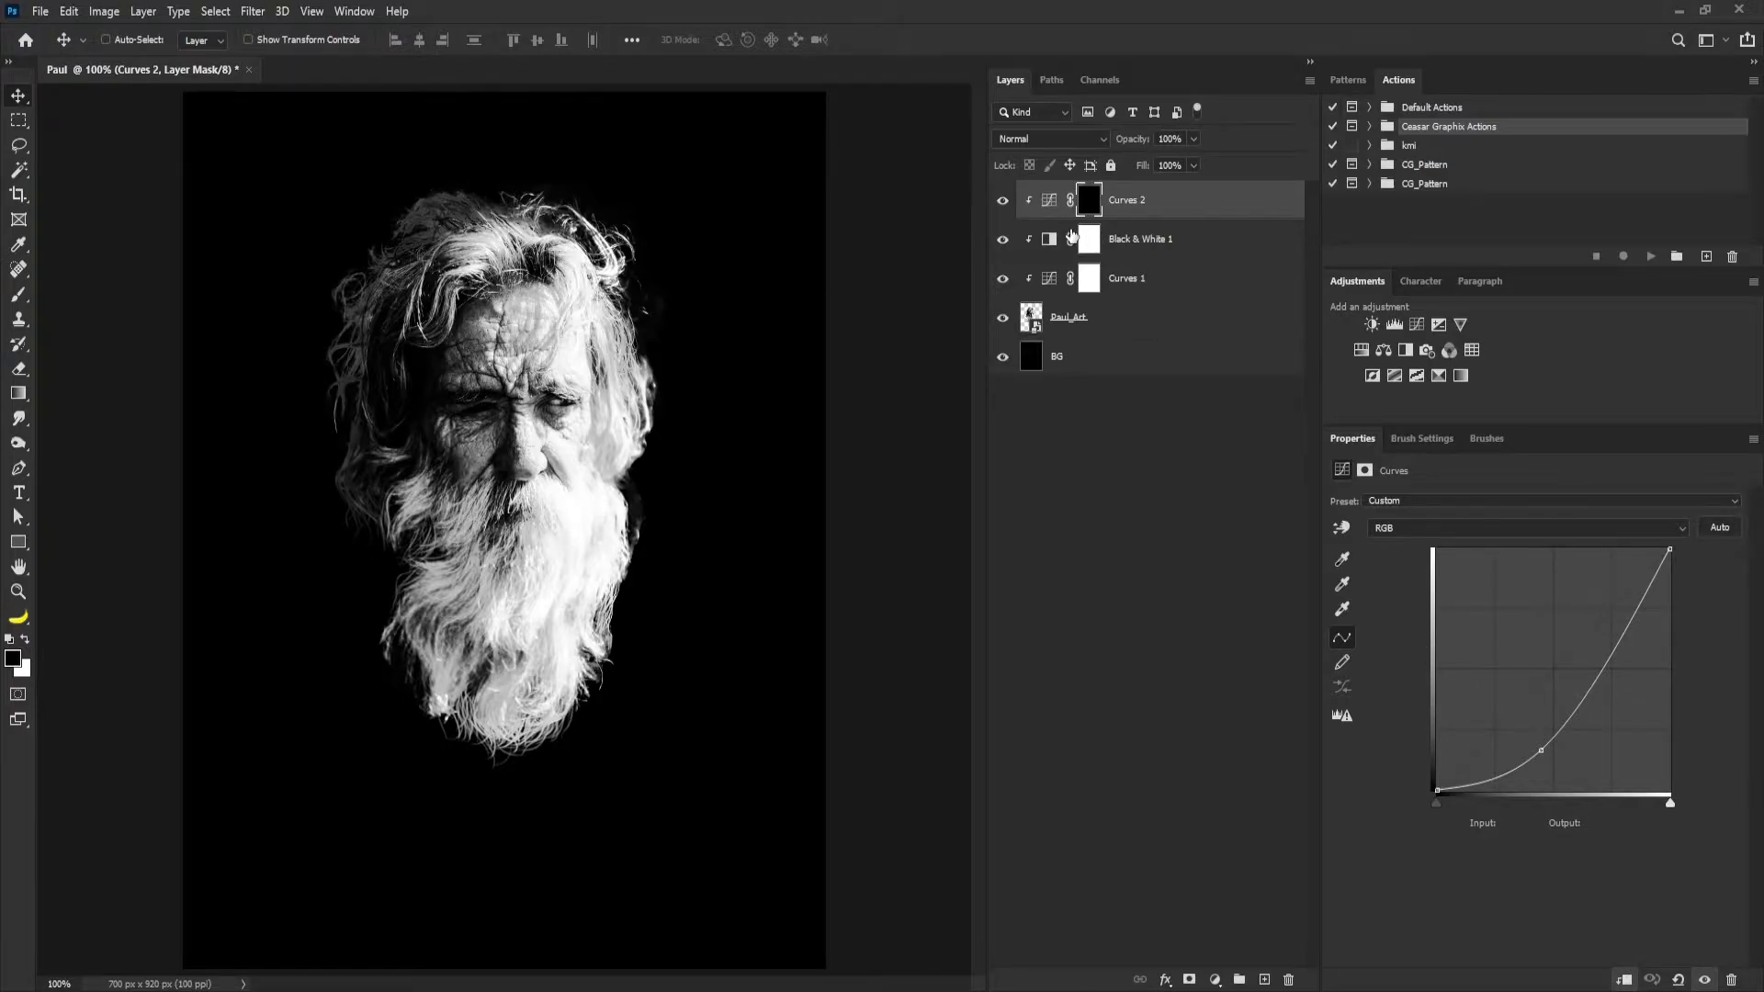
# Paint white on the Curves 2 mask along the fold beside the nose with a soft round 15 px brush.
pyautogui.click(1089, 200)
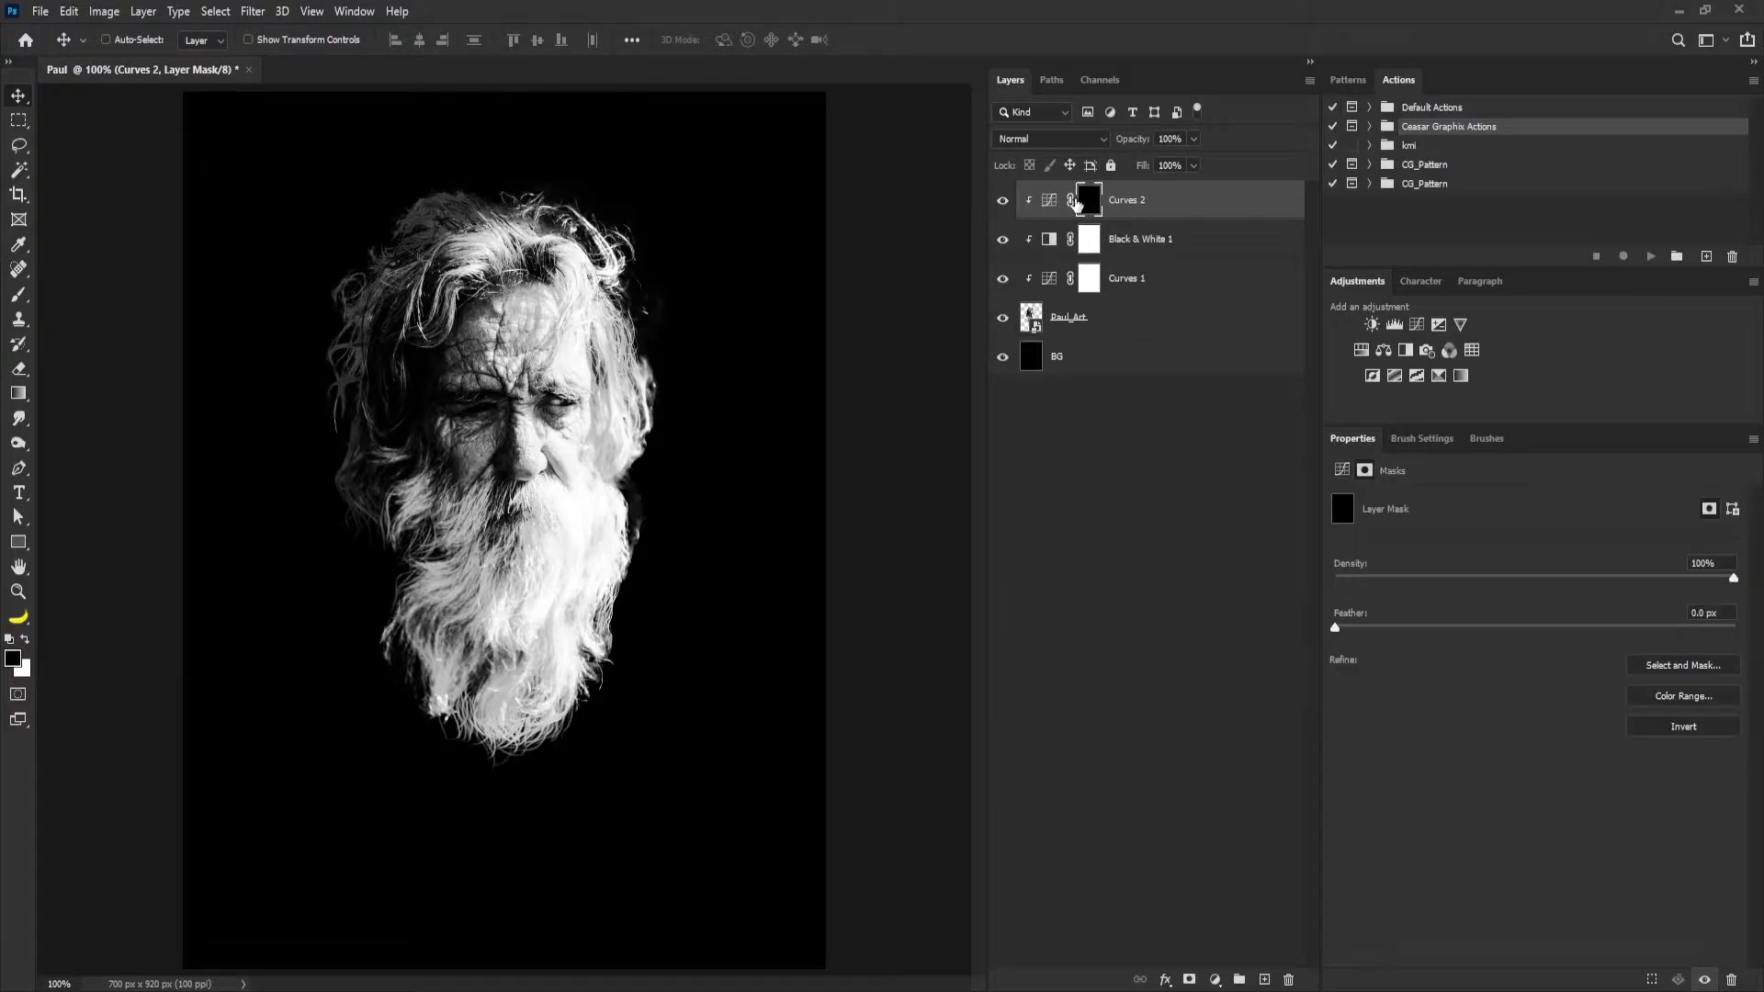
pyautogui.press('b')
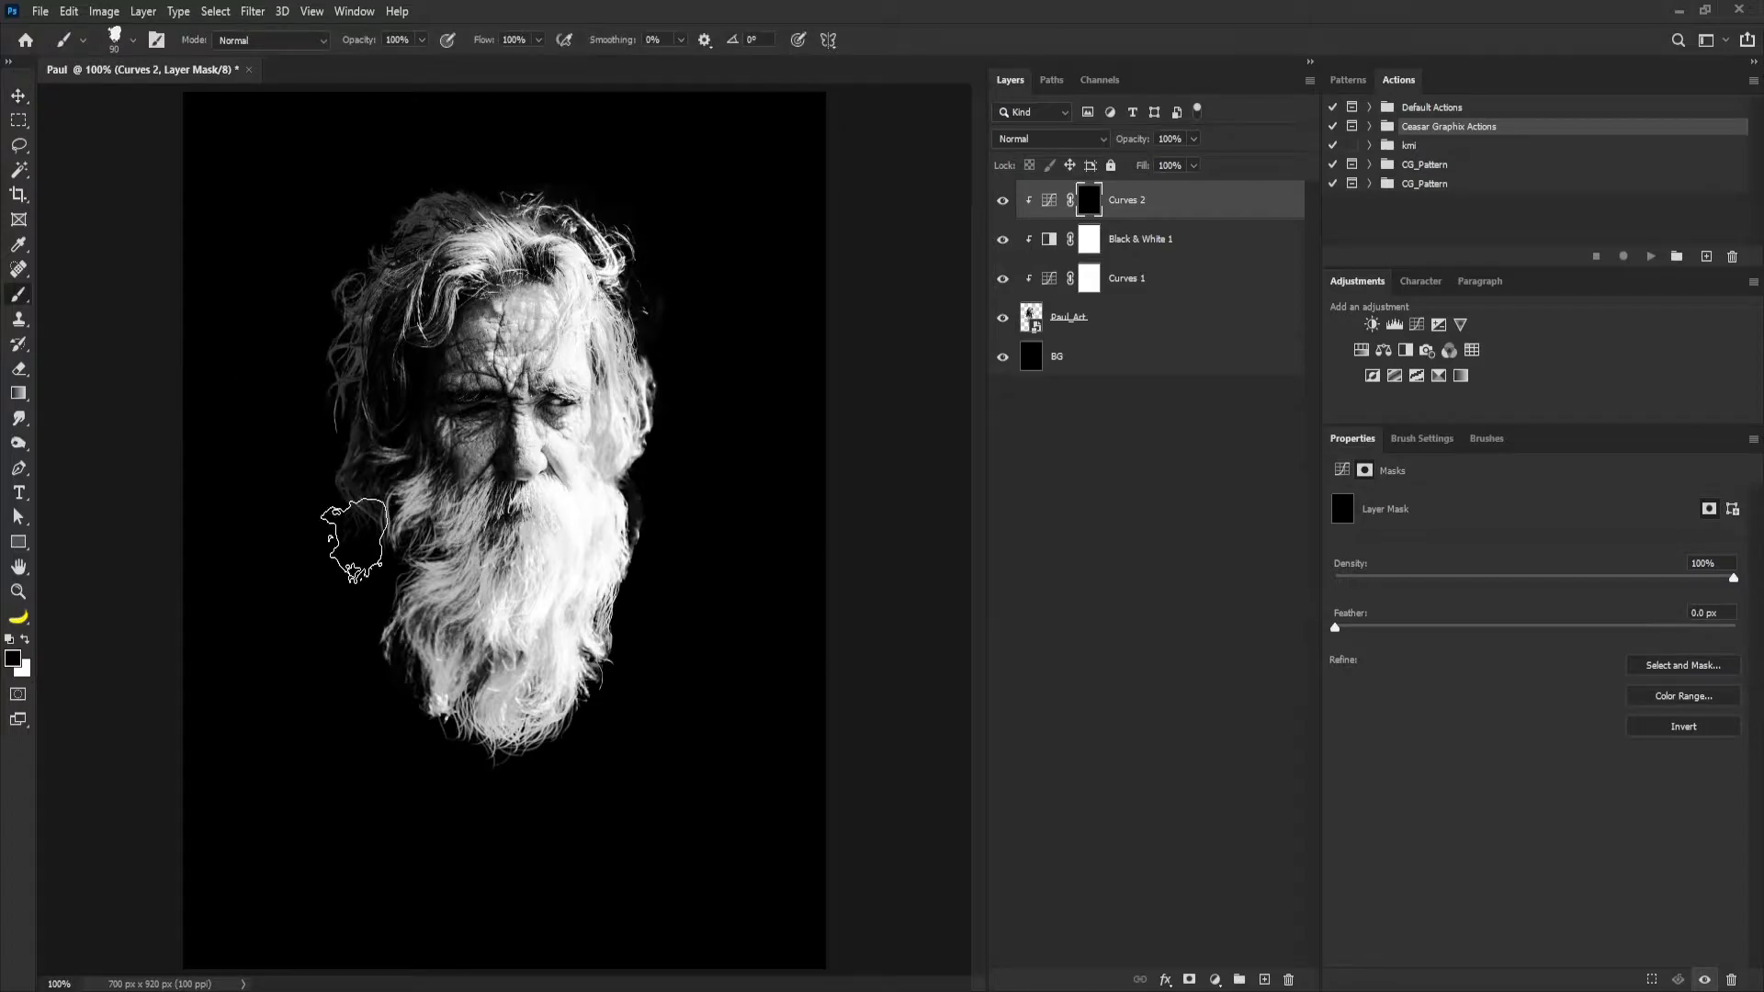
pyautogui.click(1421, 444)
pyautogui.click(1472, 476)
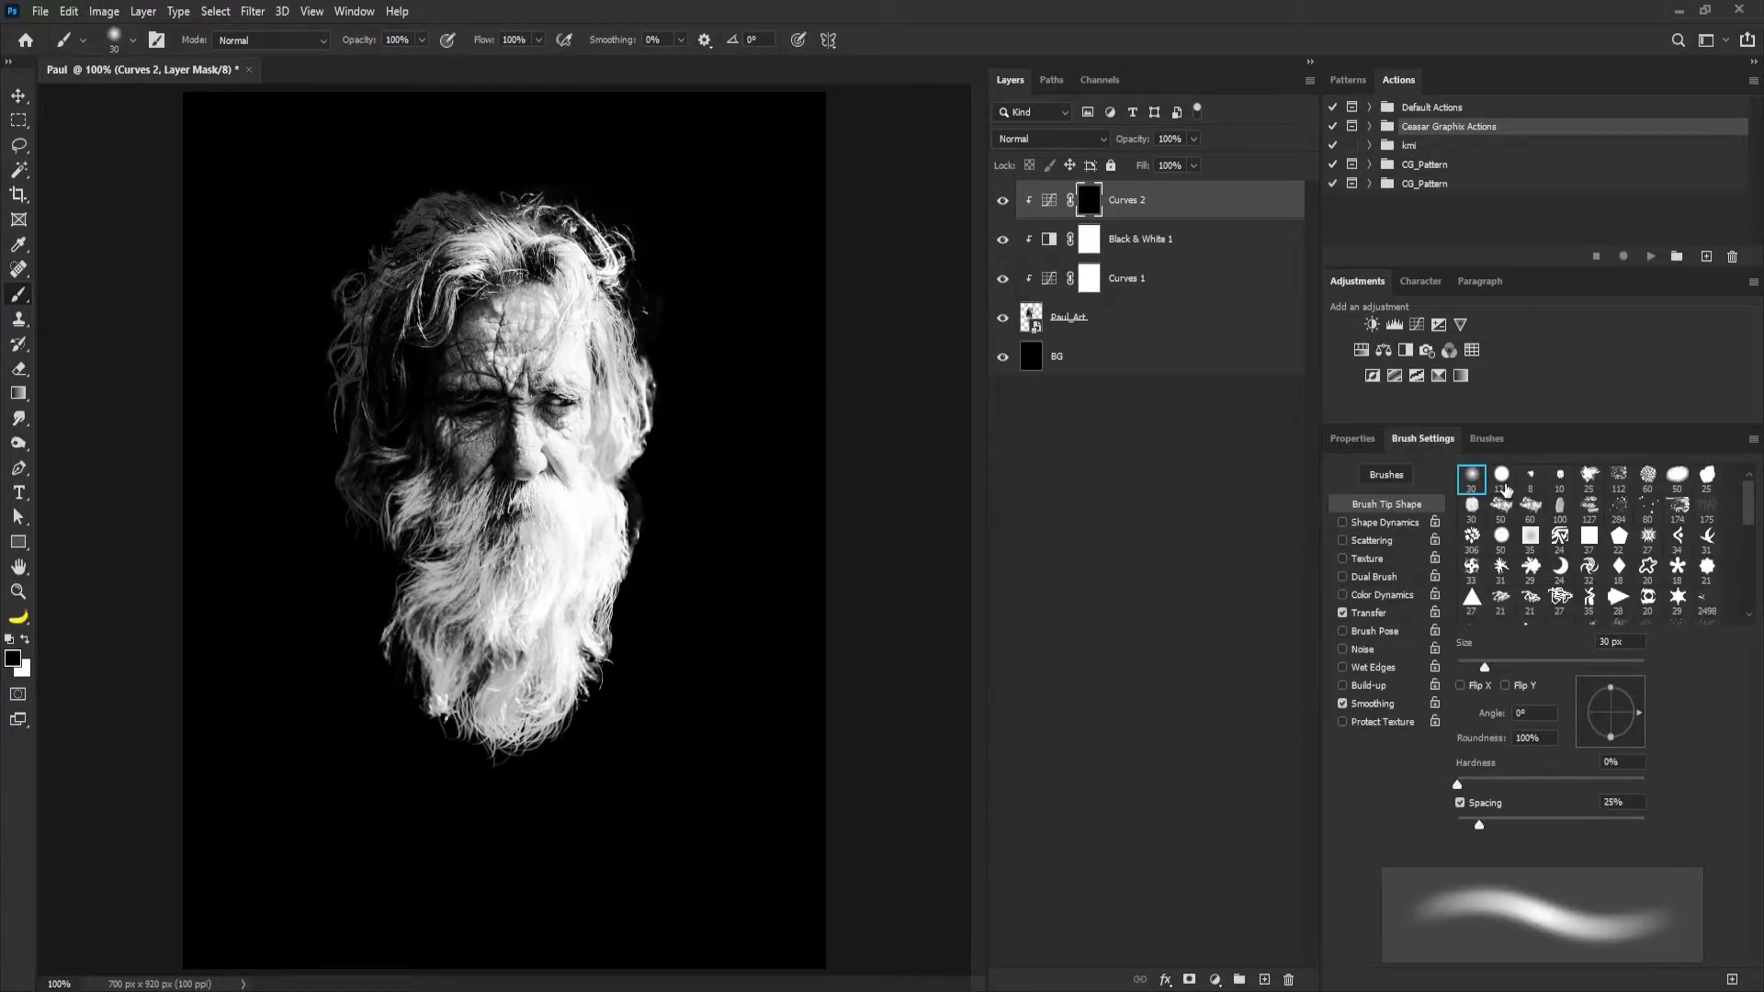
pyautogui.moveTo(522, 417); pyautogui.dragTo(522, 417)
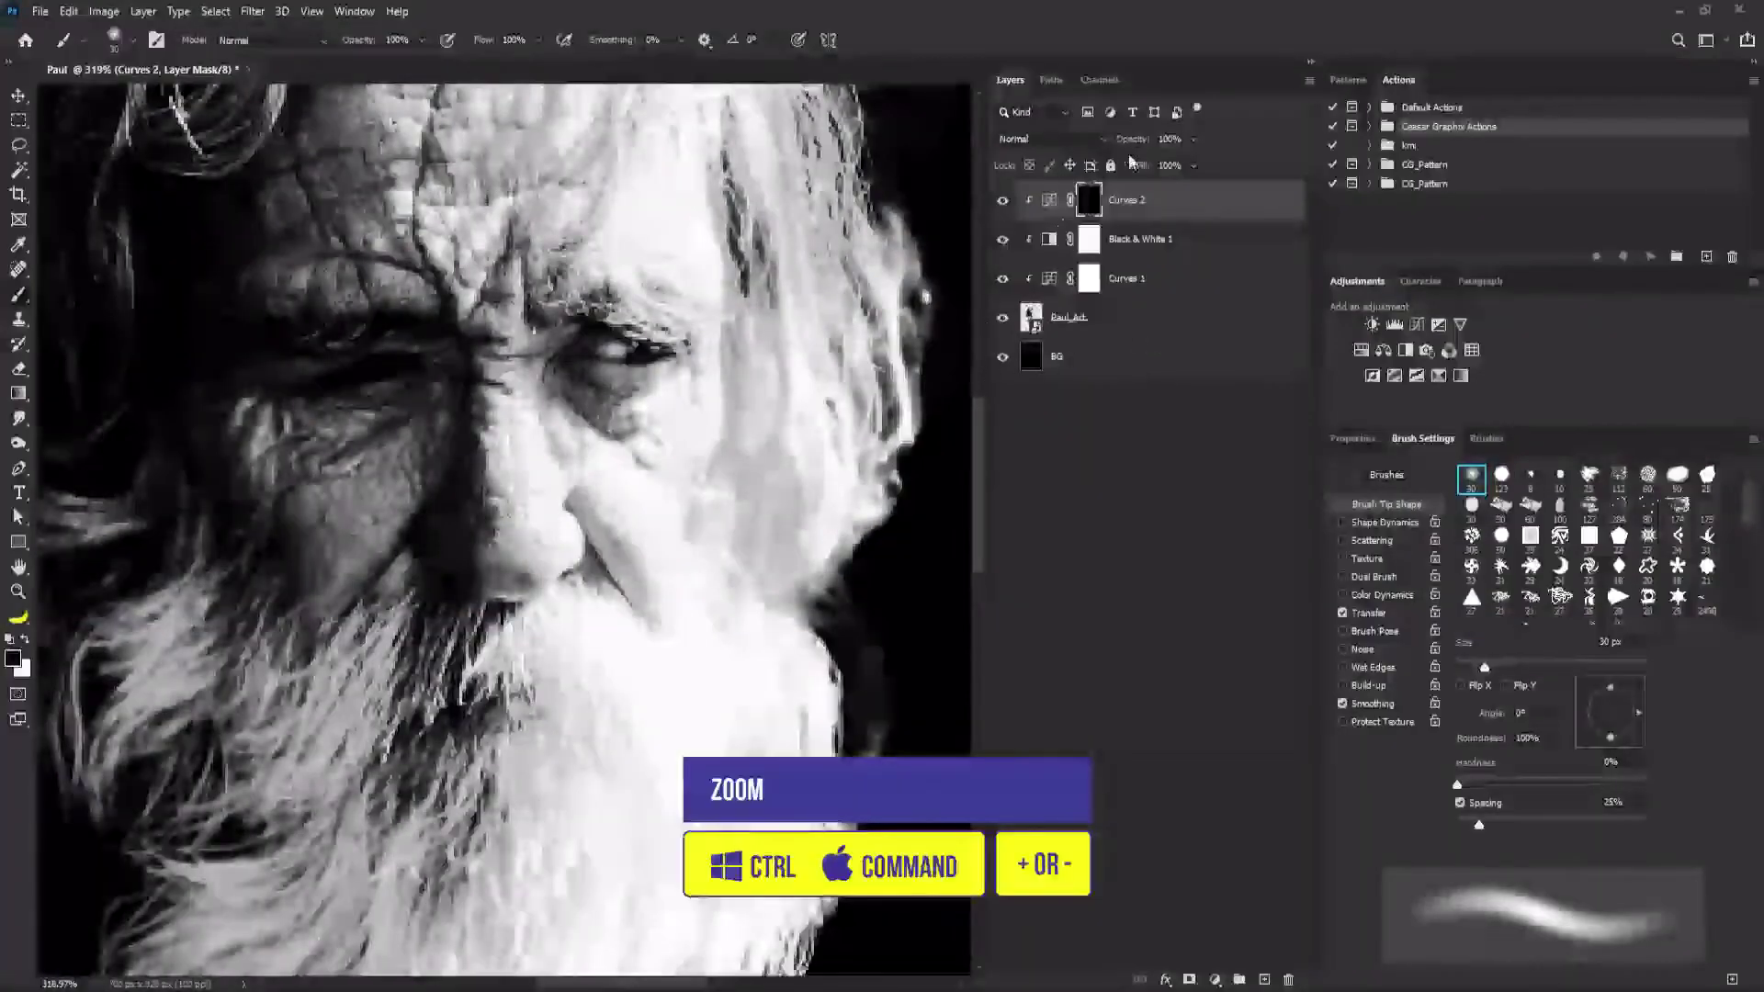
pyautogui.click(25, 640)
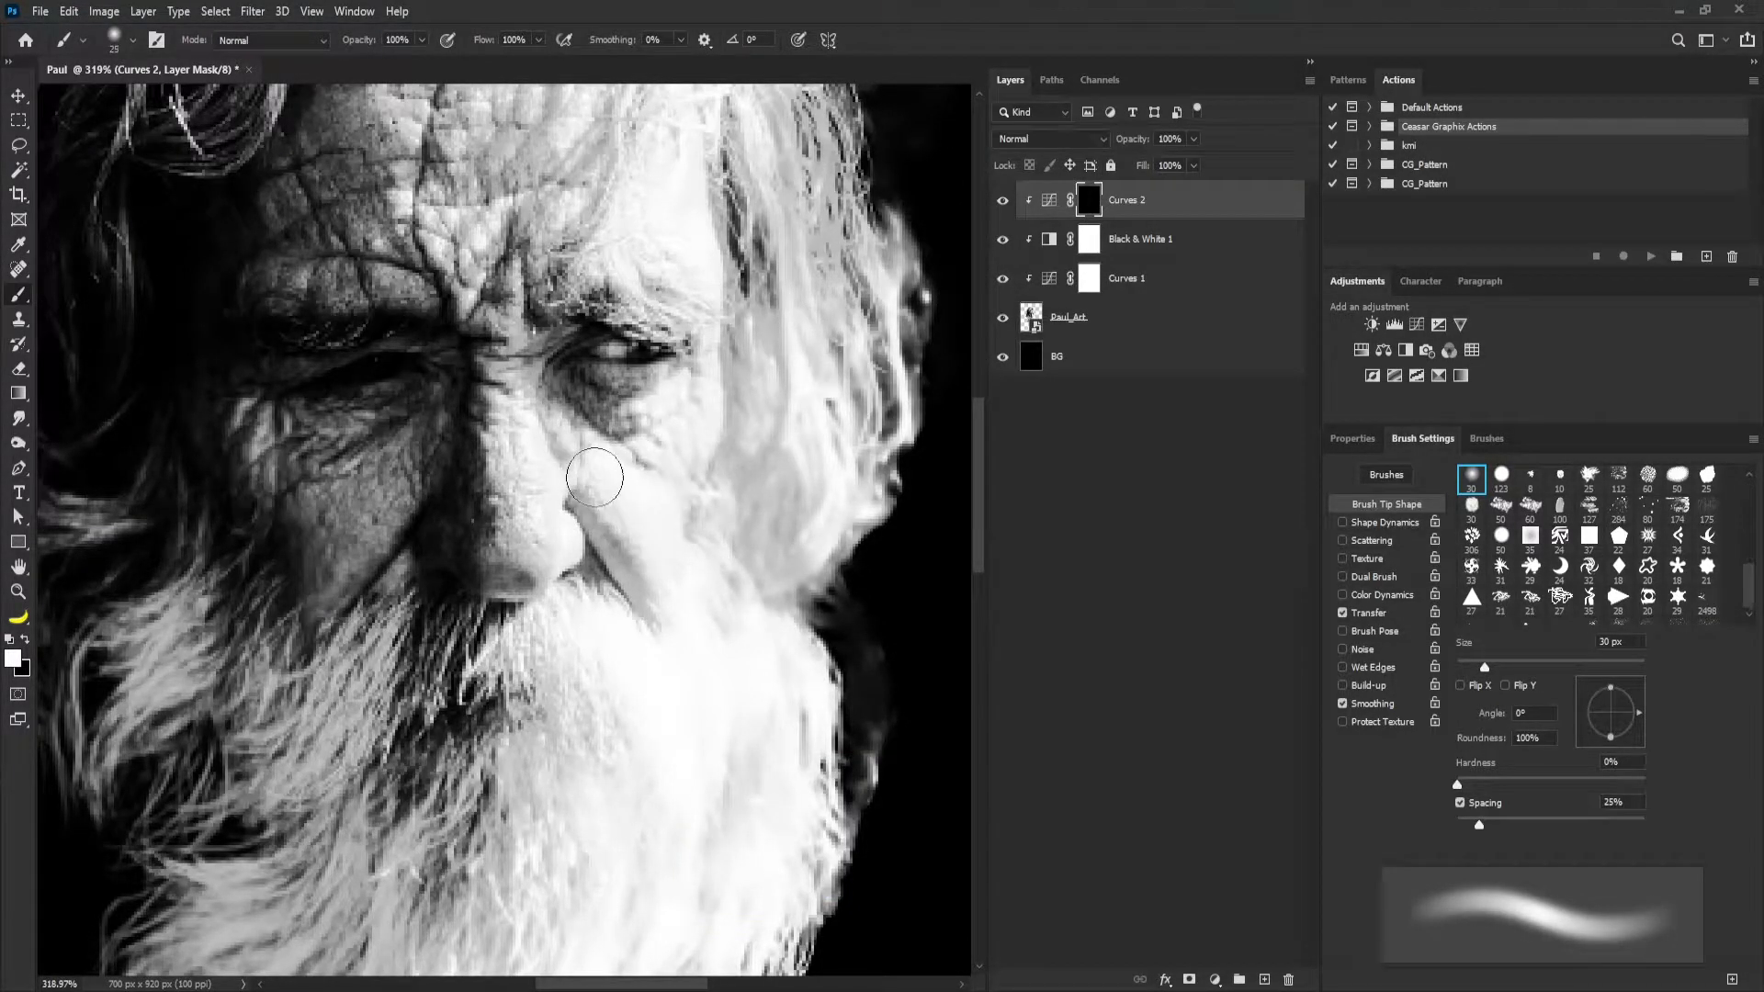
pyautogui.press('[')
pyautogui.press('[')
pyautogui.press('[')
pyautogui.moveTo(583, 512)
pyautogui.mouseDown()
pyautogui.moveTo(634, 579)
pyautogui.moveTo(579, 495)
pyautogui.moveTo(709, 645)
pyautogui.moveTo(644, 594)
pyautogui.moveTo(658, 612)
pyautogui.moveTo(598, 505)
pyautogui.moveTo(605, 558)
pyautogui.mouseUp()
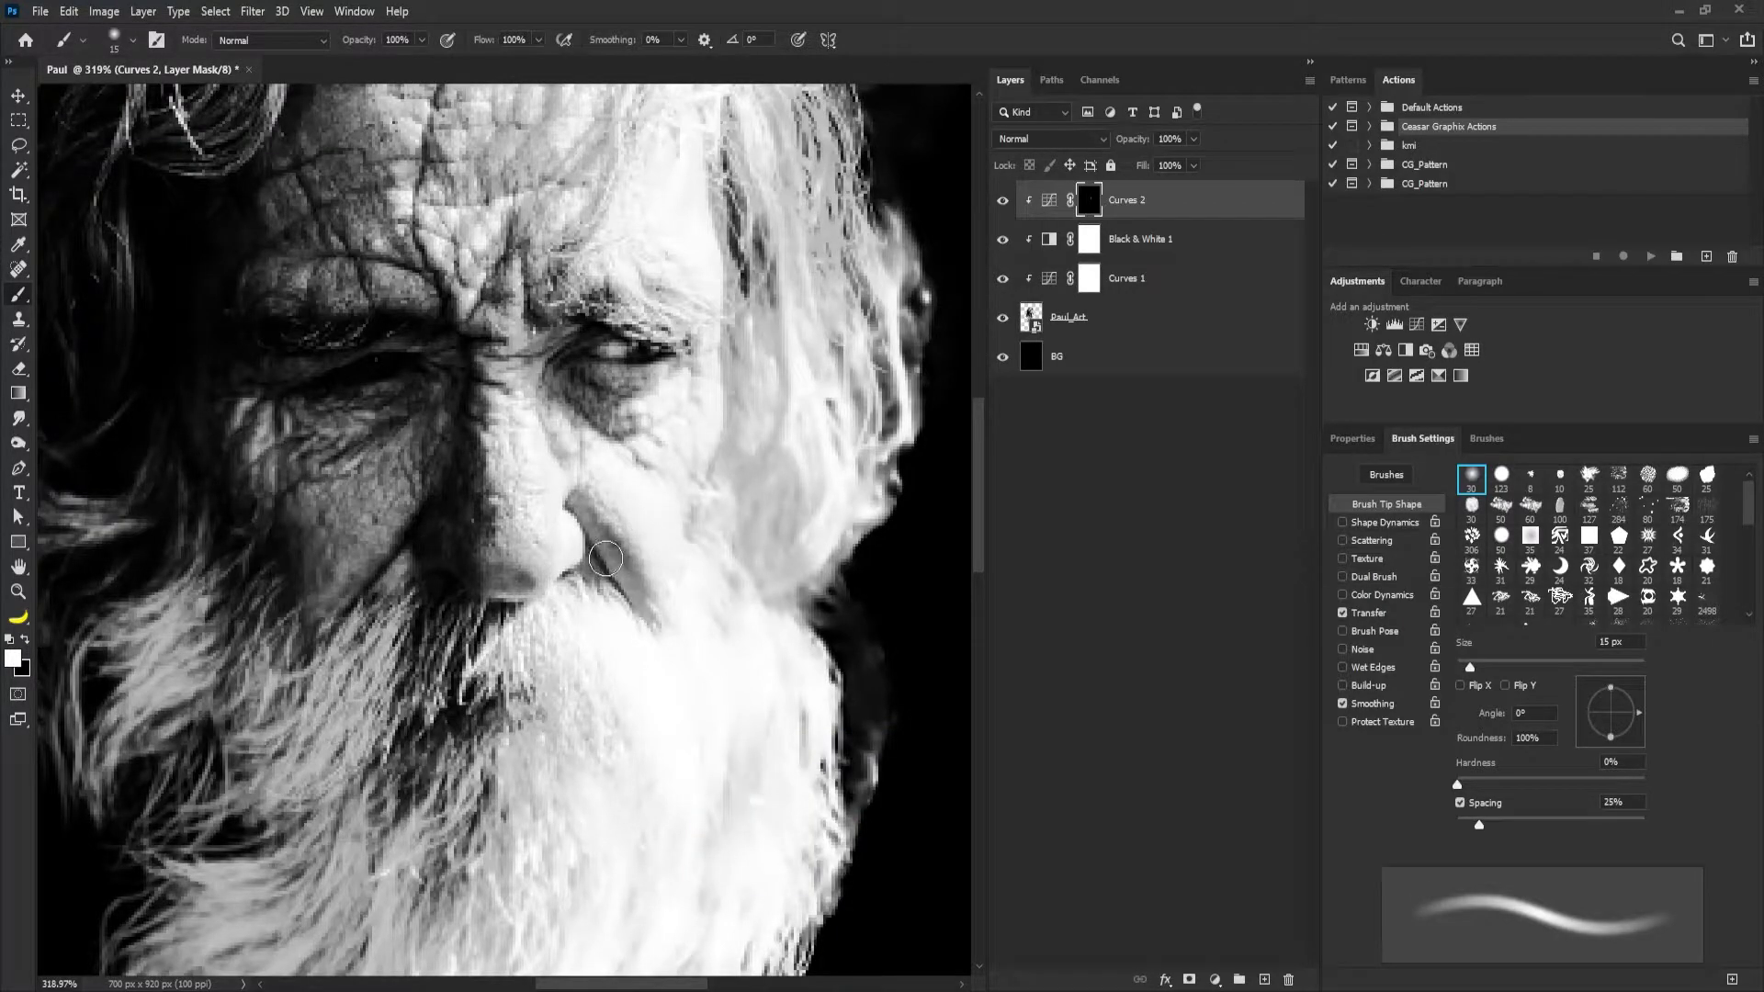
# Reduce the brush size to 8 px for finer mask work around the brighter eye.
pyautogui.scroll(-4, 758, 284)
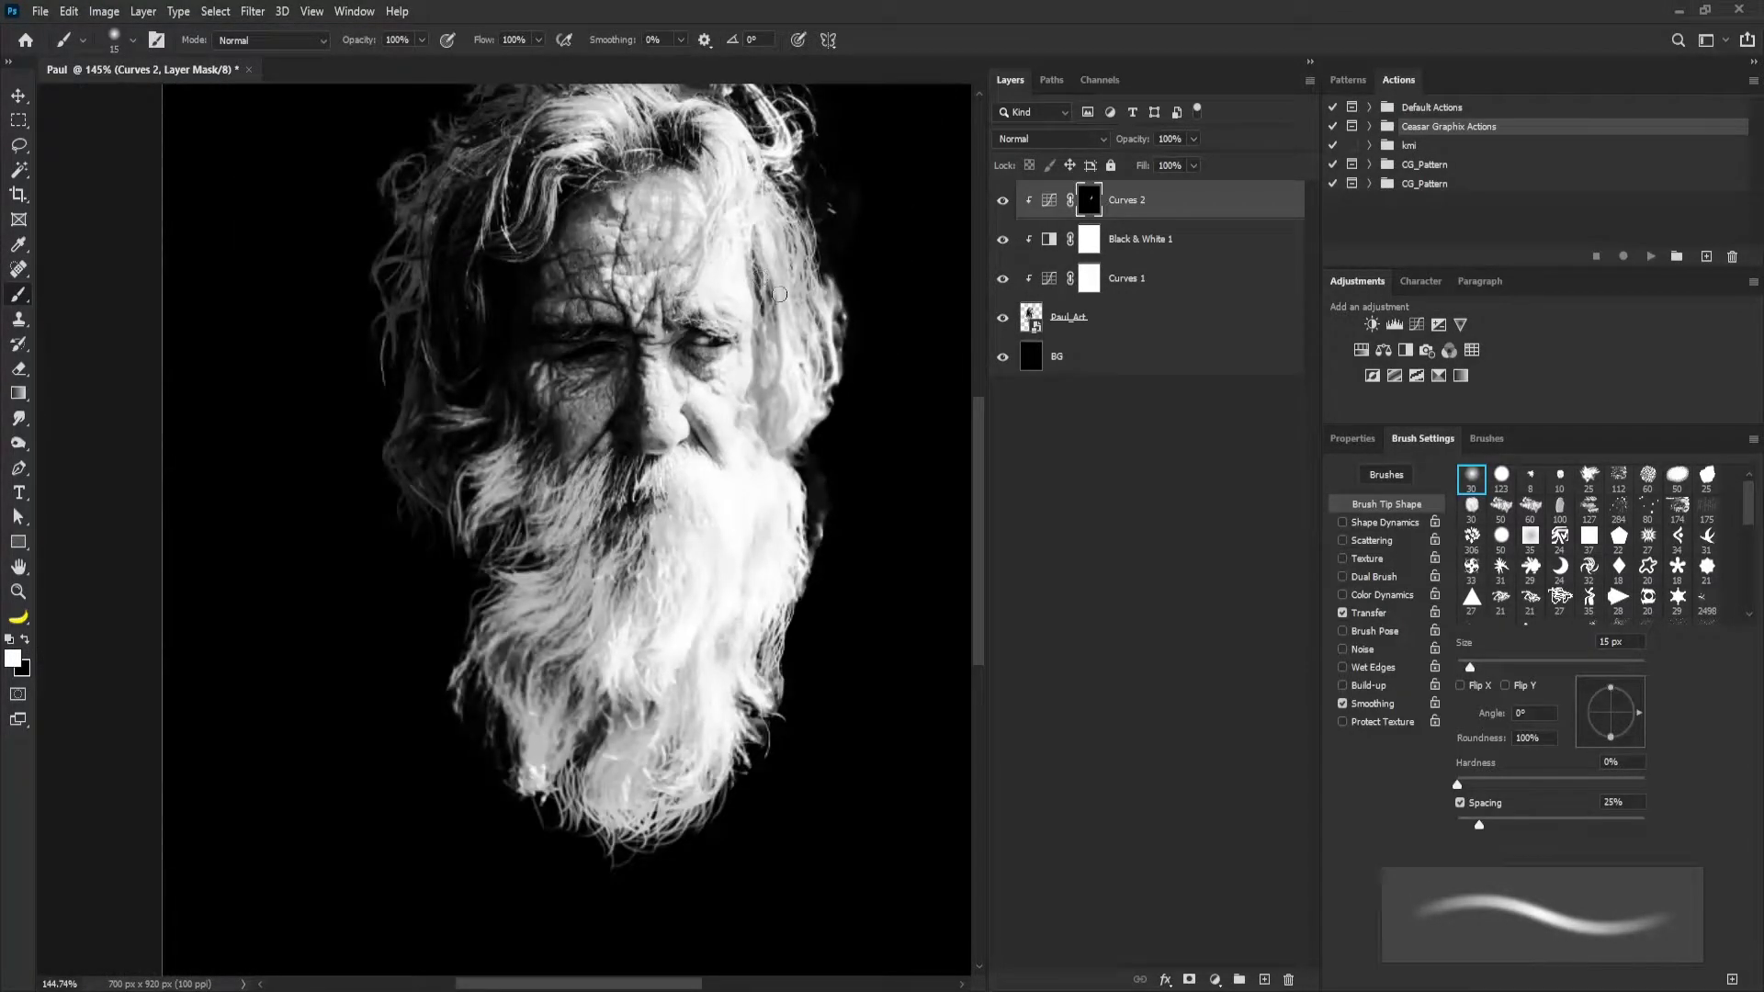
pyautogui.press('[')
pyautogui.press('[')
pyautogui.press('[')
pyautogui.scroll(3, 766, 317)
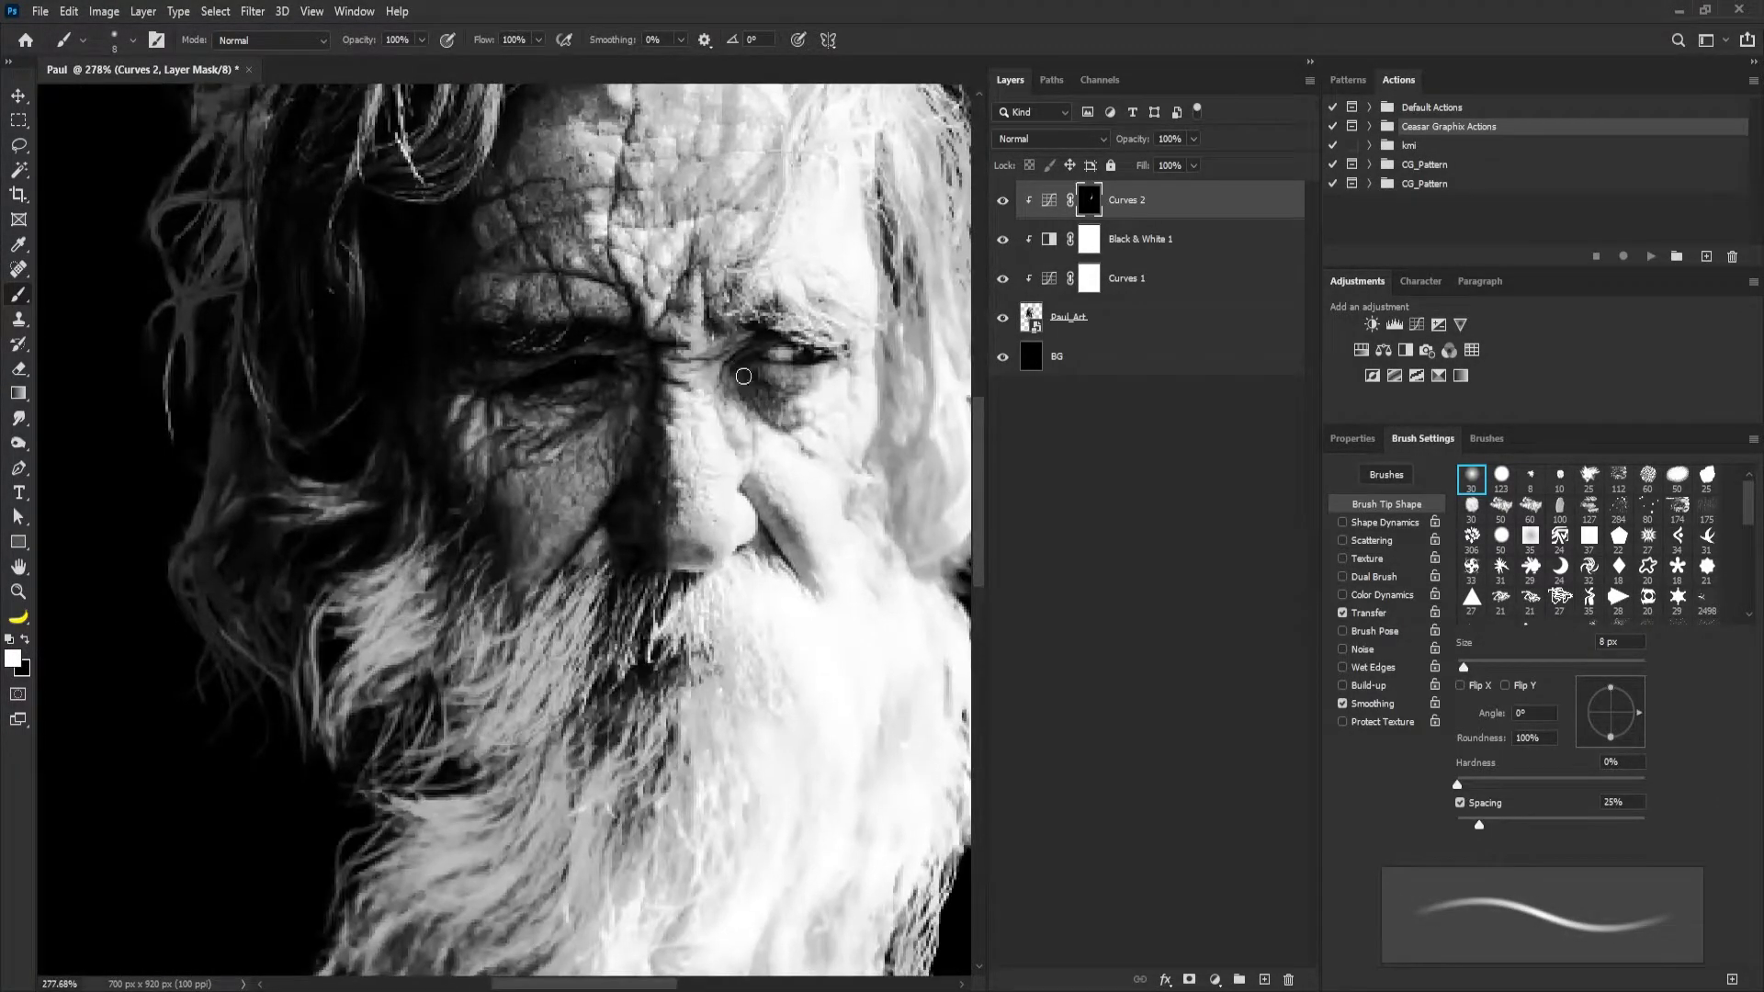
pyautogui.scroll(-3, 799, 315)
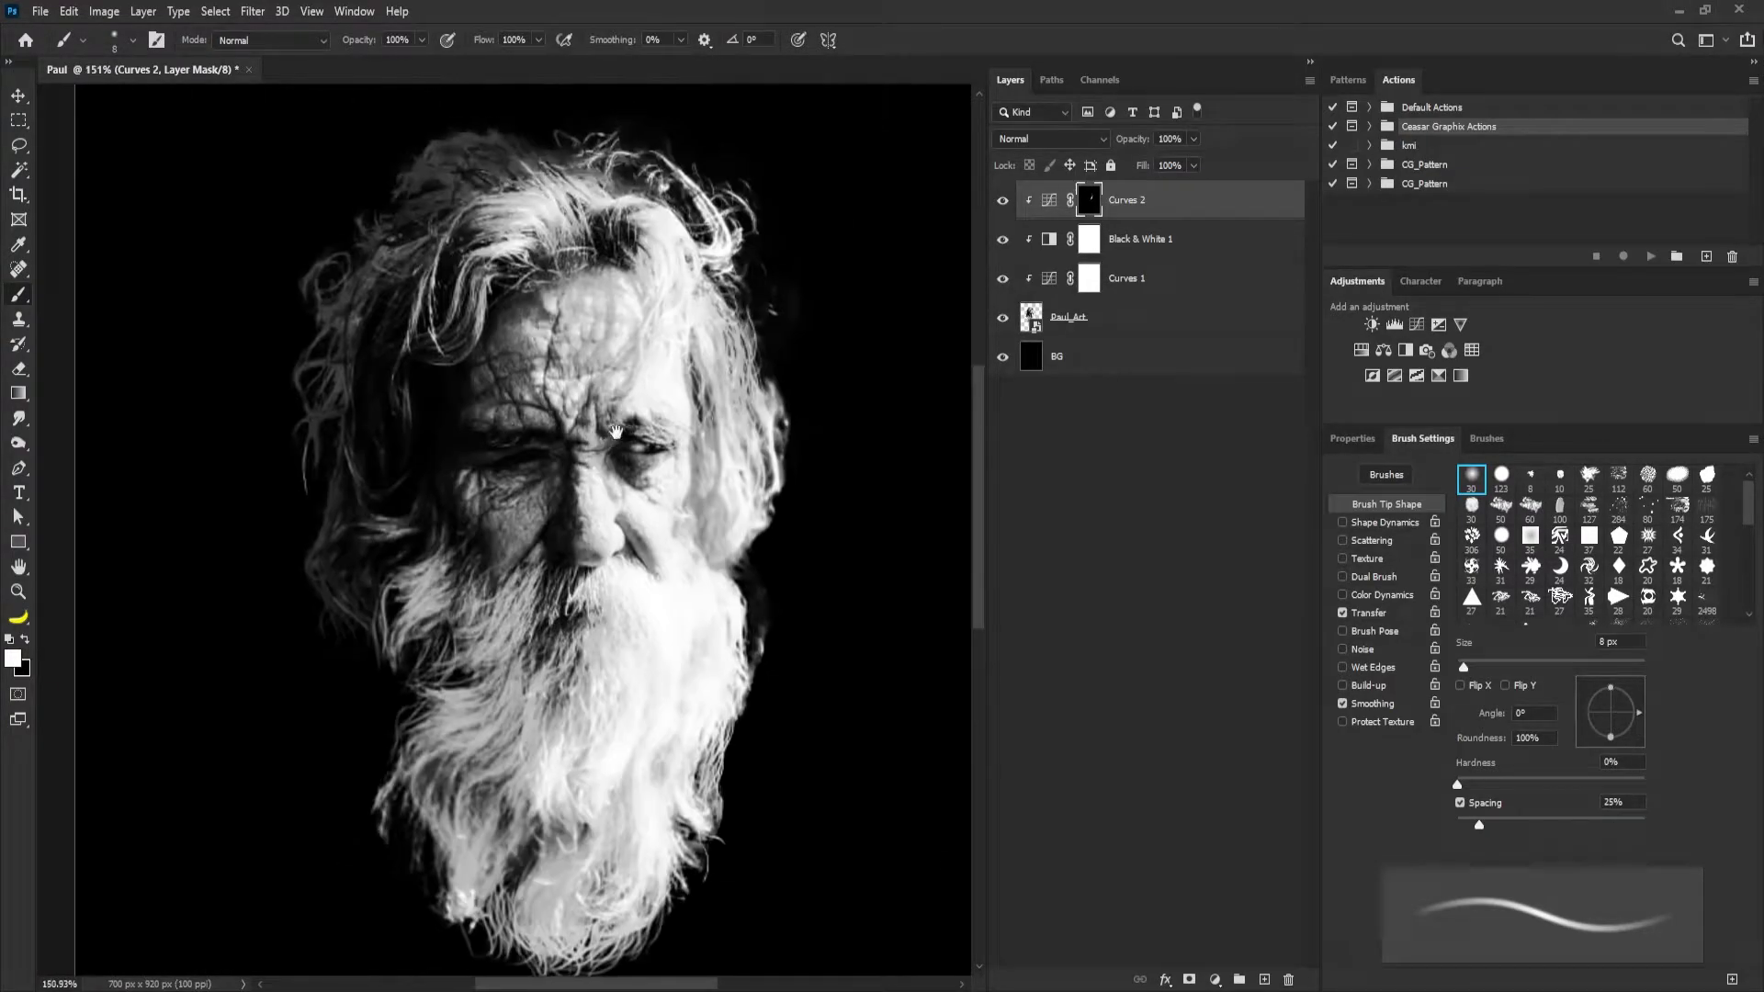
# Darken the Curves 2 adjustment further by moving its curve point to input 119, output 22.
pyautogui.click(1051, 202)
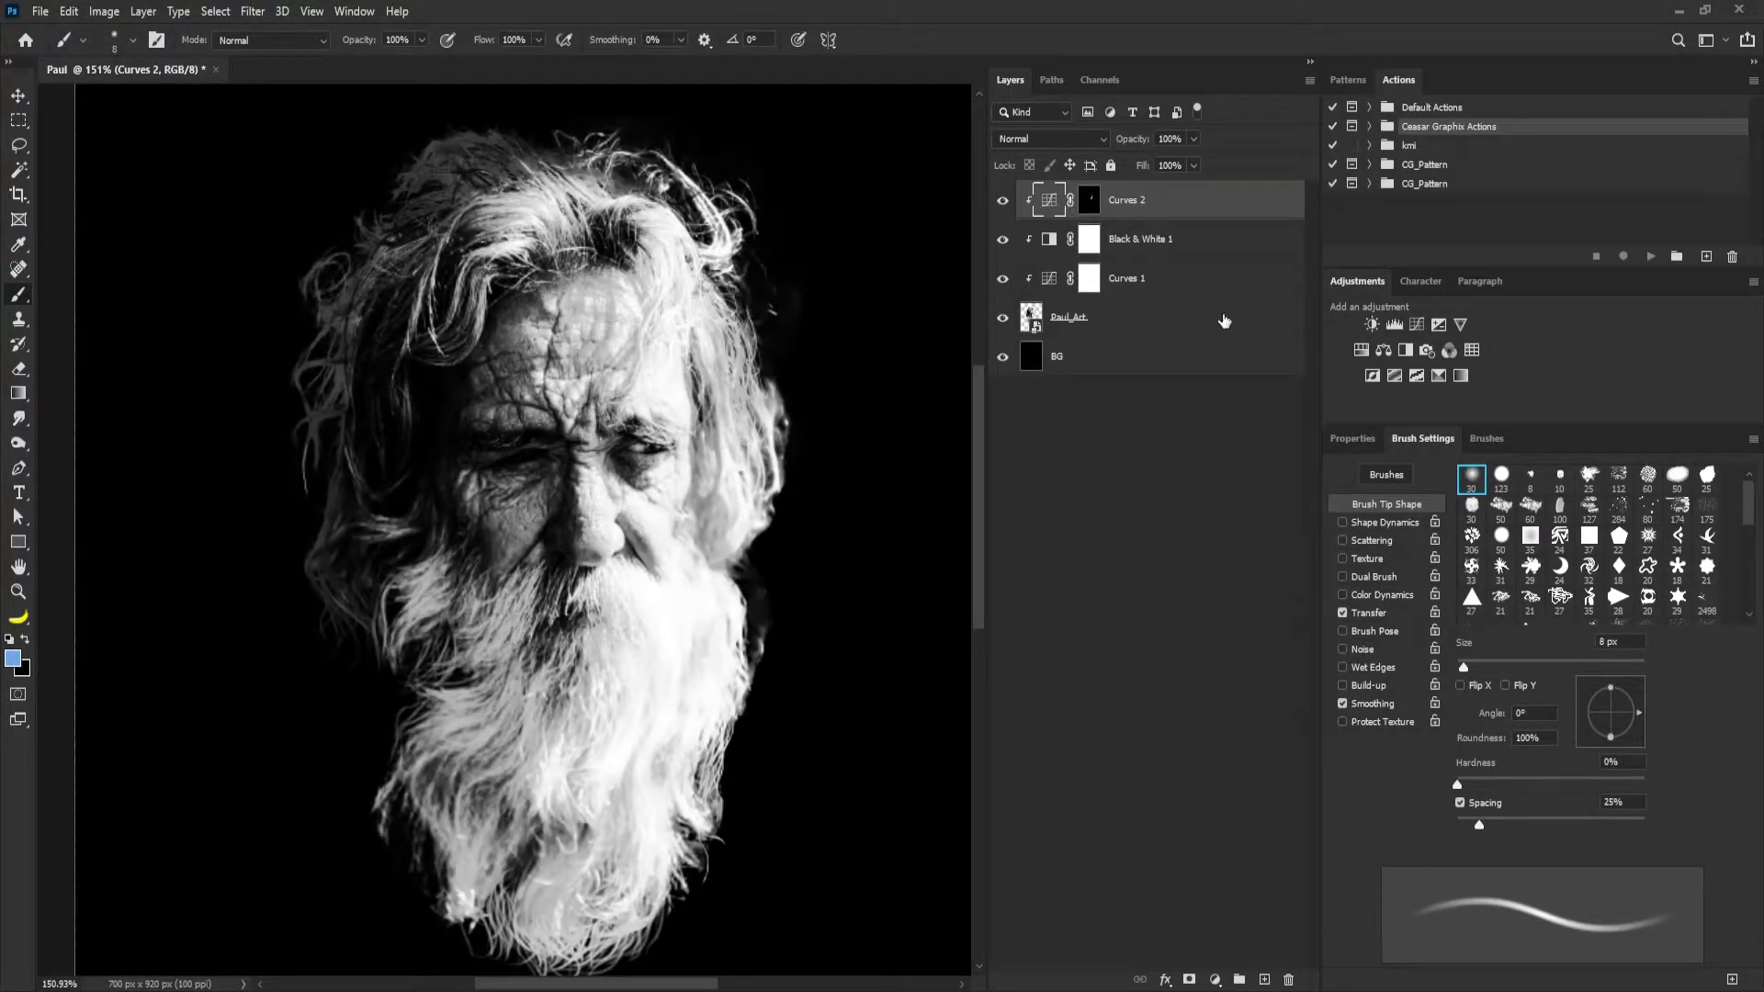
pyautogui.doubleClick(1049, 202)
pyautogui.moveTo(1543, 753); pyautogui.dragTo(1548, 773)
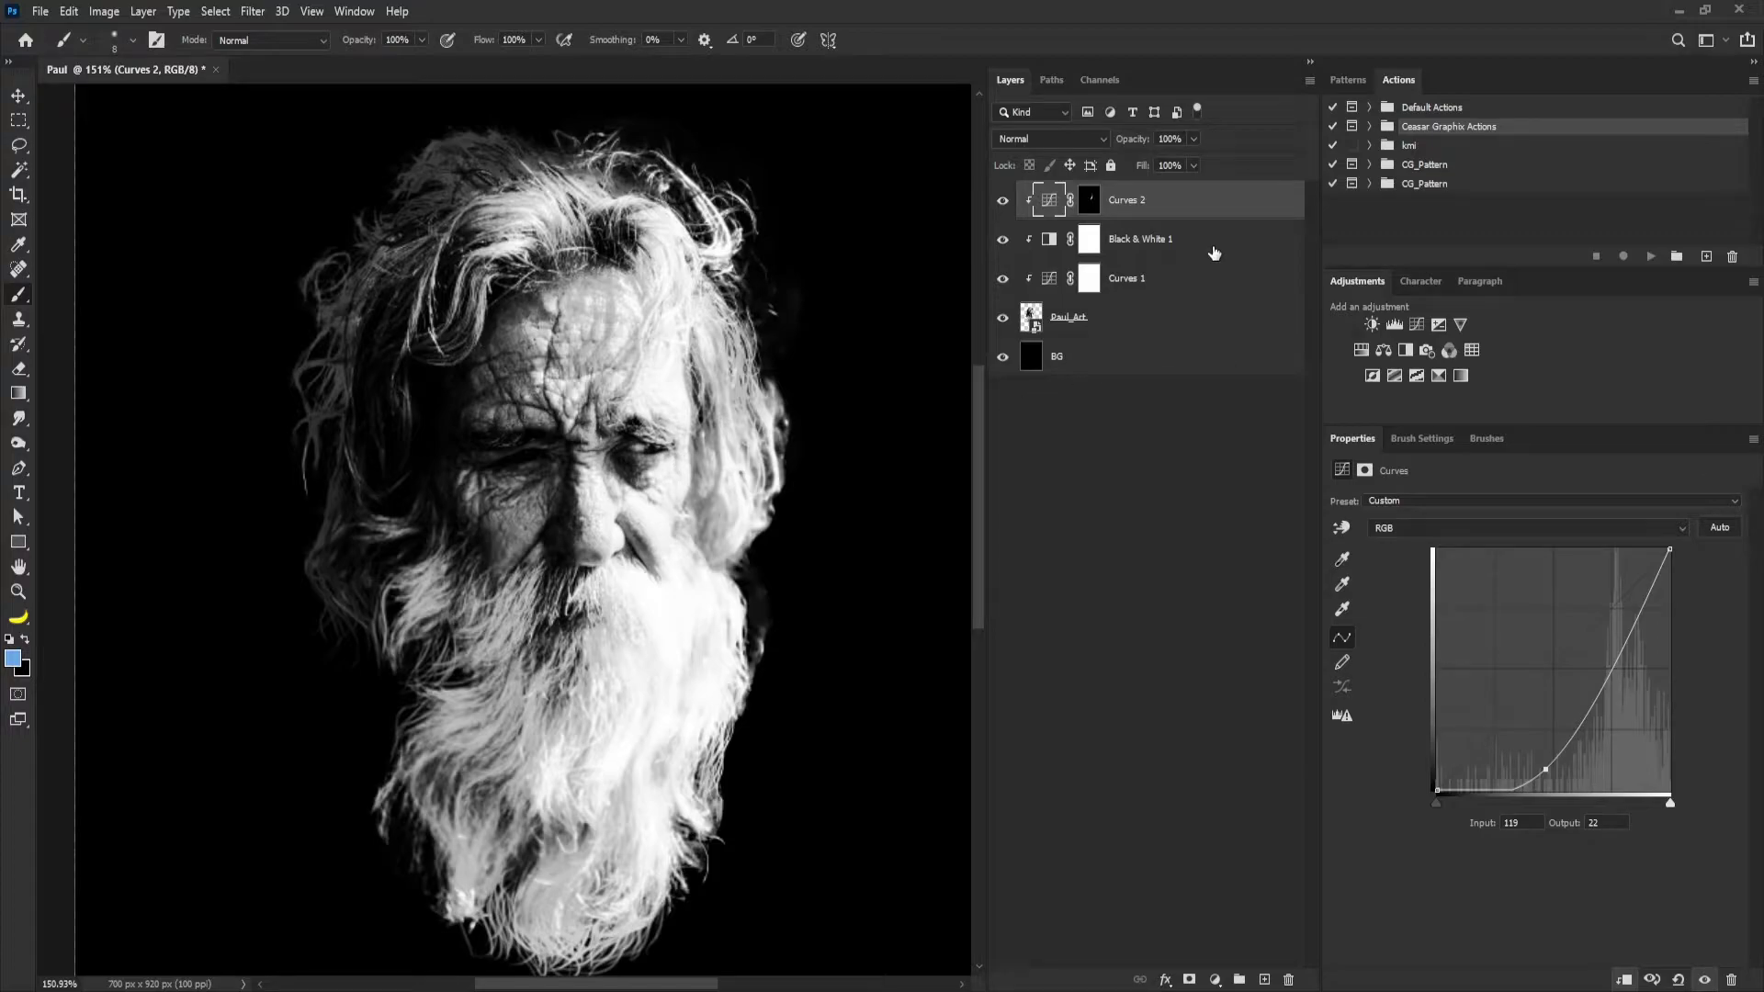
# Add a clipped Curves adjustment above Curves 2 with a point at input 139, output 181, and invert its mask to black.
pyautogui.click(1418, 326)
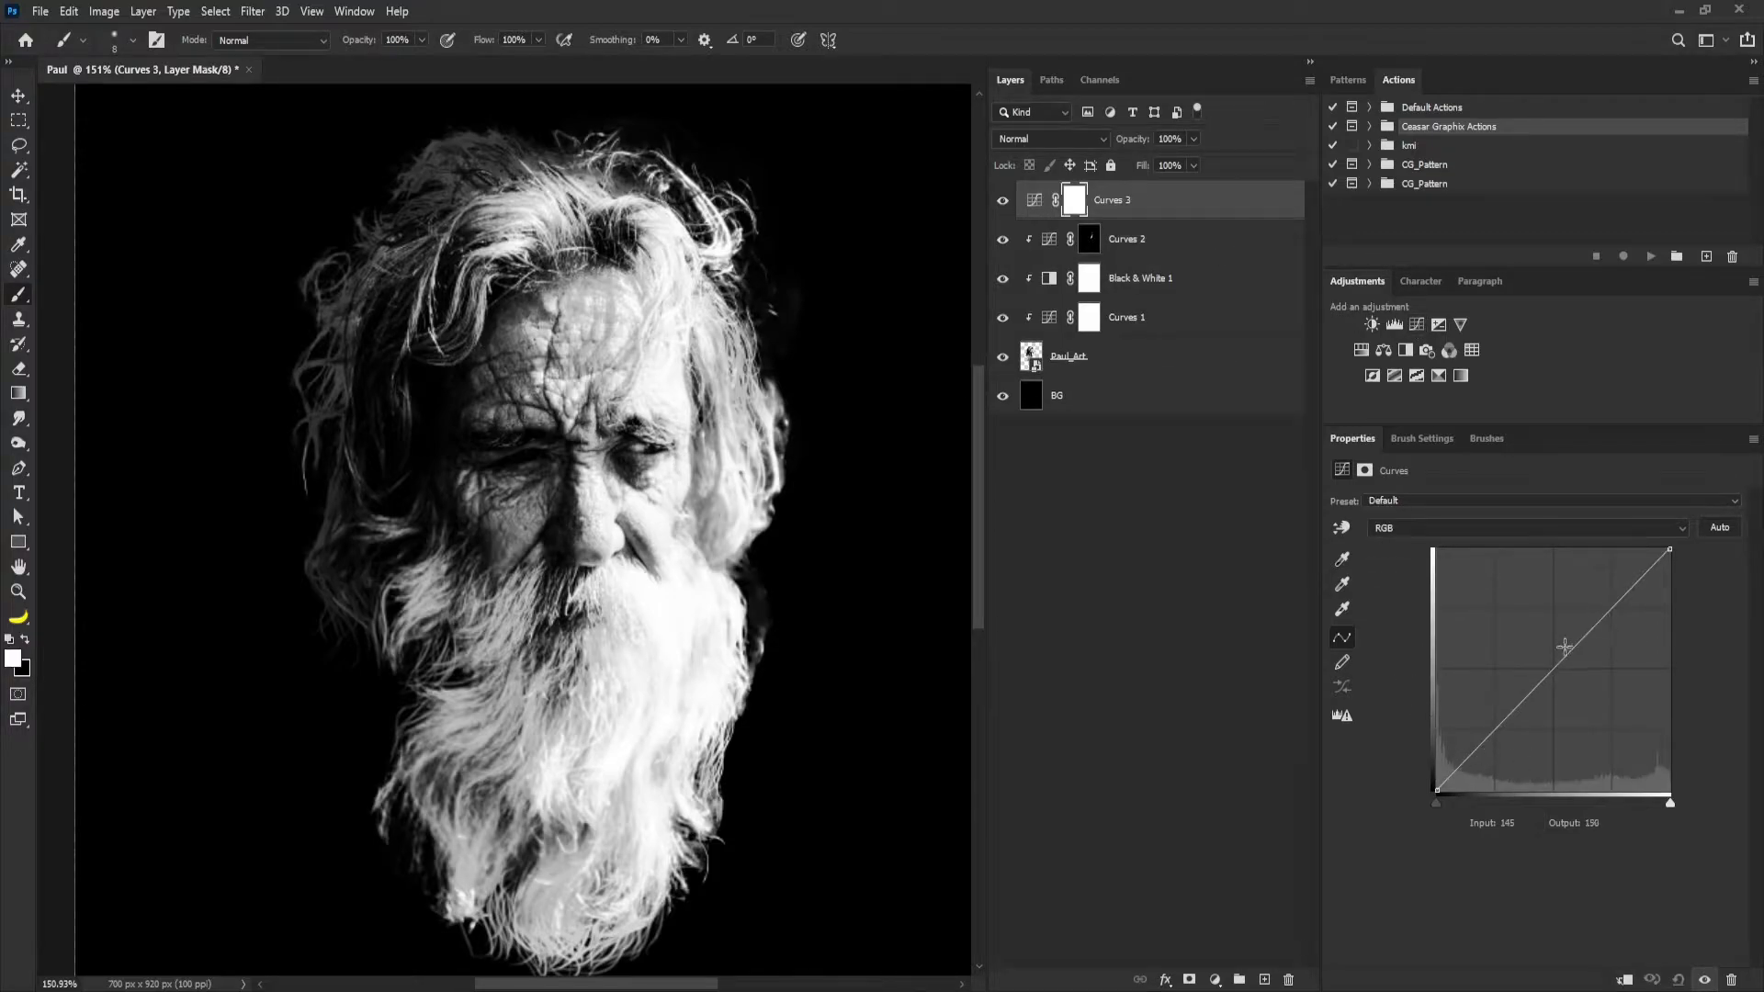
pyautogui.moveTo(1572, 654); pyautogui.dragTo(1562, 616)
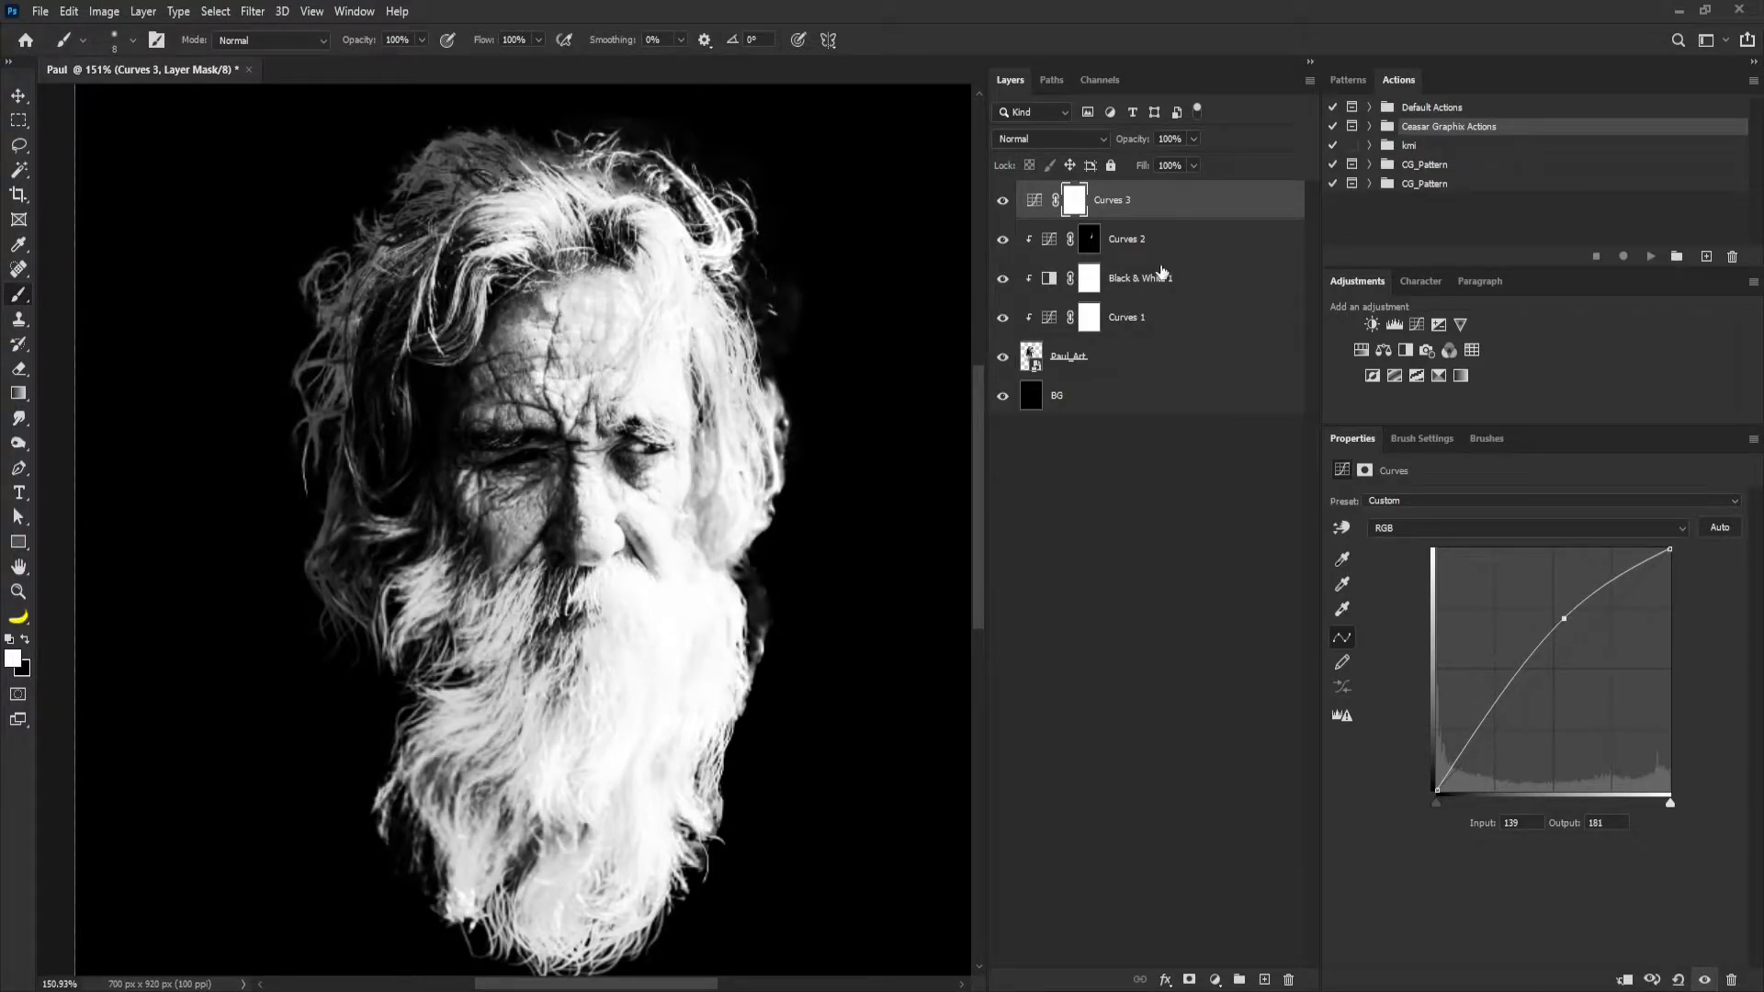
pyautogui.hotkey('ctrl', 'i')
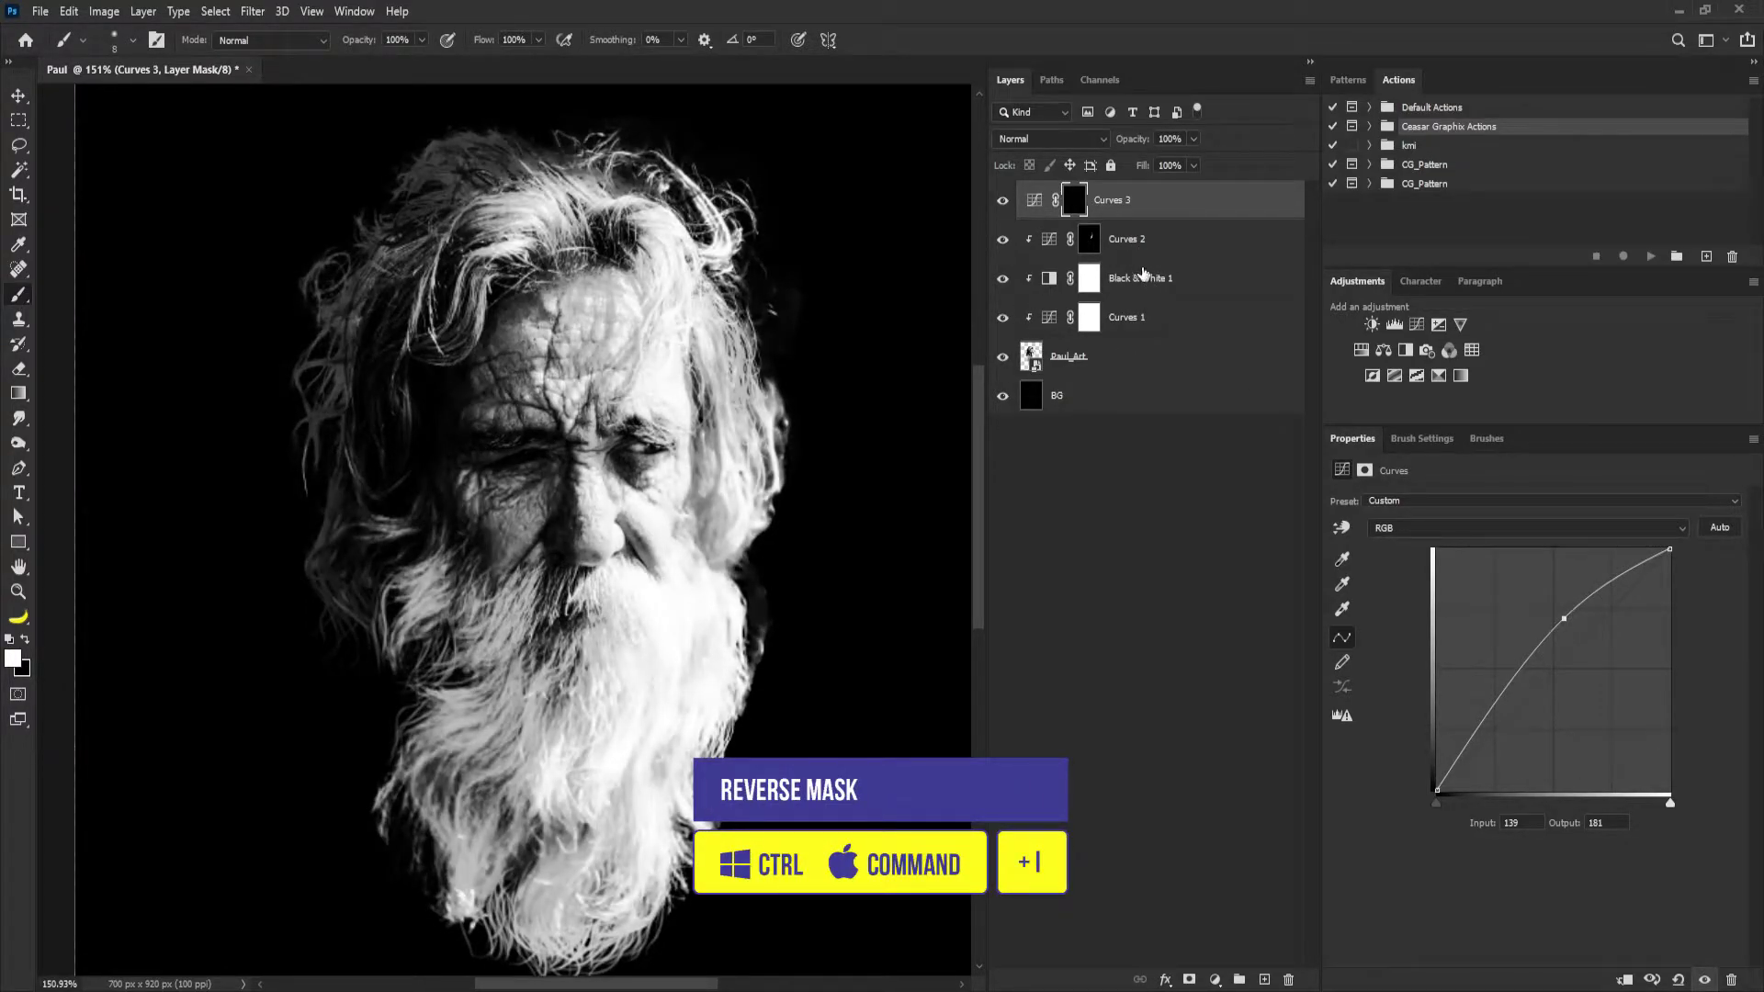
pyautogui.click(1623, 981)
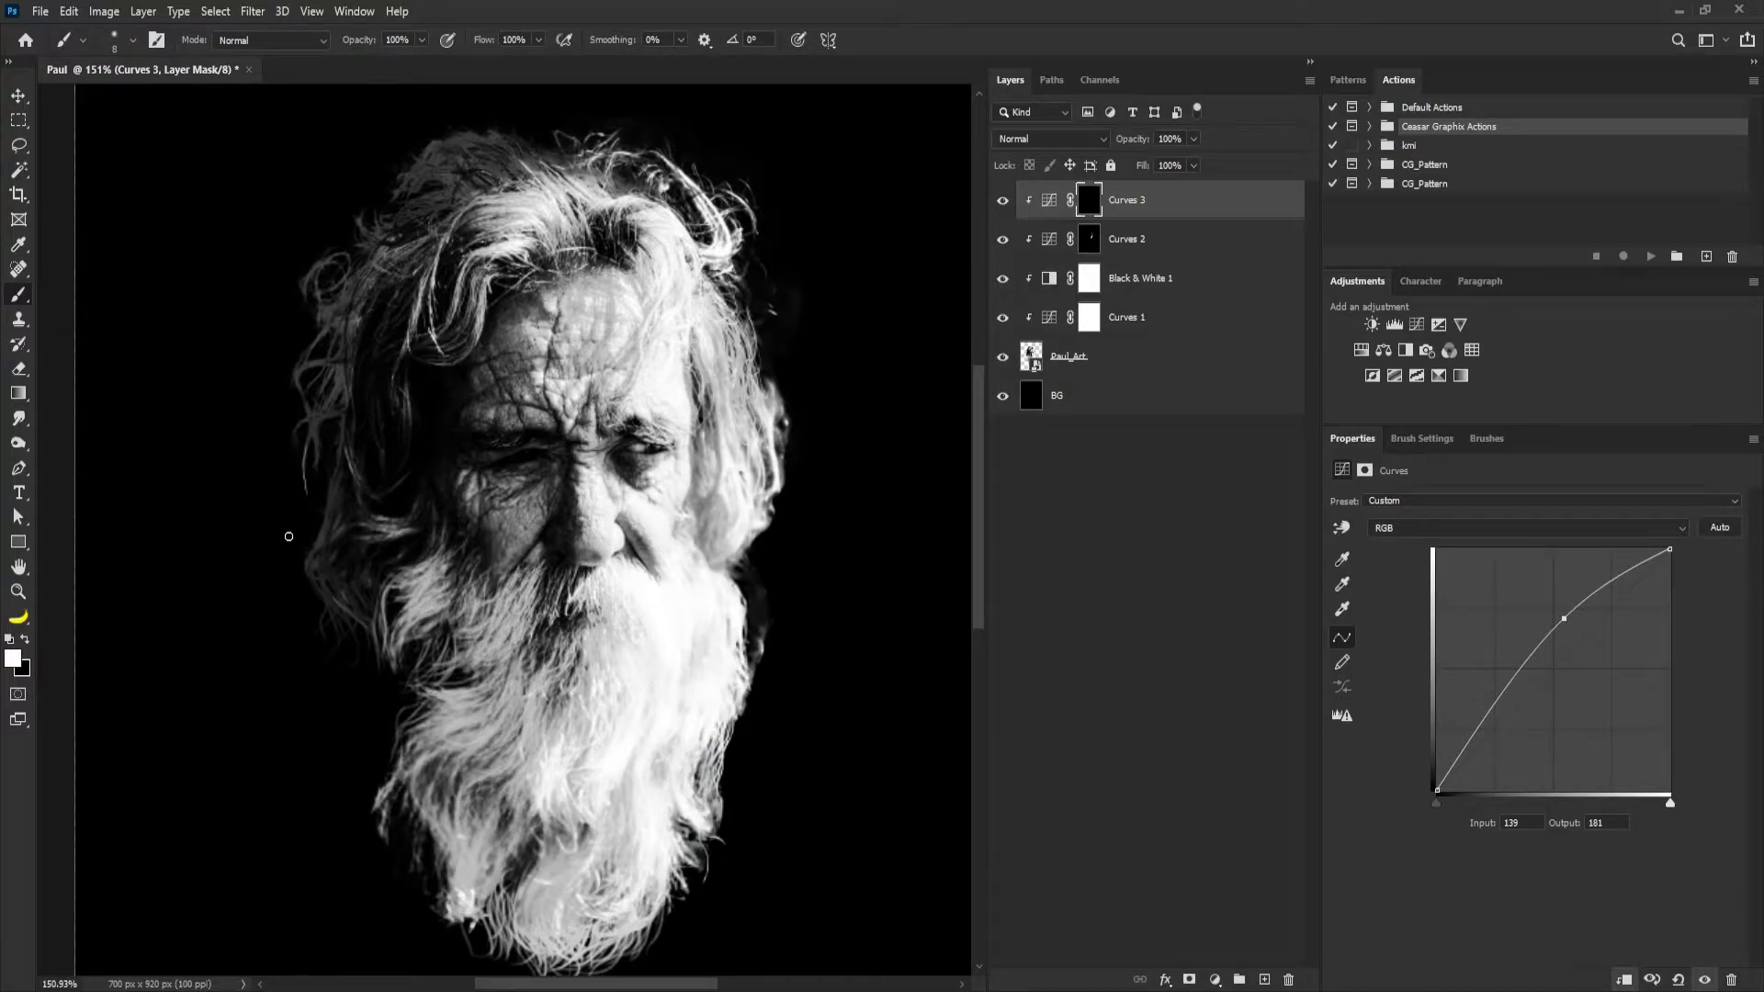
# Paint white on the Curves 3 mask over the shadowed cheek and brow, finishing with a soft 15 px brush.
pyautogui.press(']')
pyautogui.press(']')
pyautogui.press(']')
pyautogui.press(']')
pyautogui.press(']')
pyautogui.press(']')
pyautogui.moveTo(459, 505)
pyautogui.mouseDown()
pyautogui.moveTo(542, 540)
pyautogui.moveTo(548, 526)
pyautogui.moveTo(456, 456)
pyautogui.moveTo(566, 475)
pyautogui.mouseUp()
pyautogui.press('[')
pyautogui.press('[')
pyautogui.press('[')
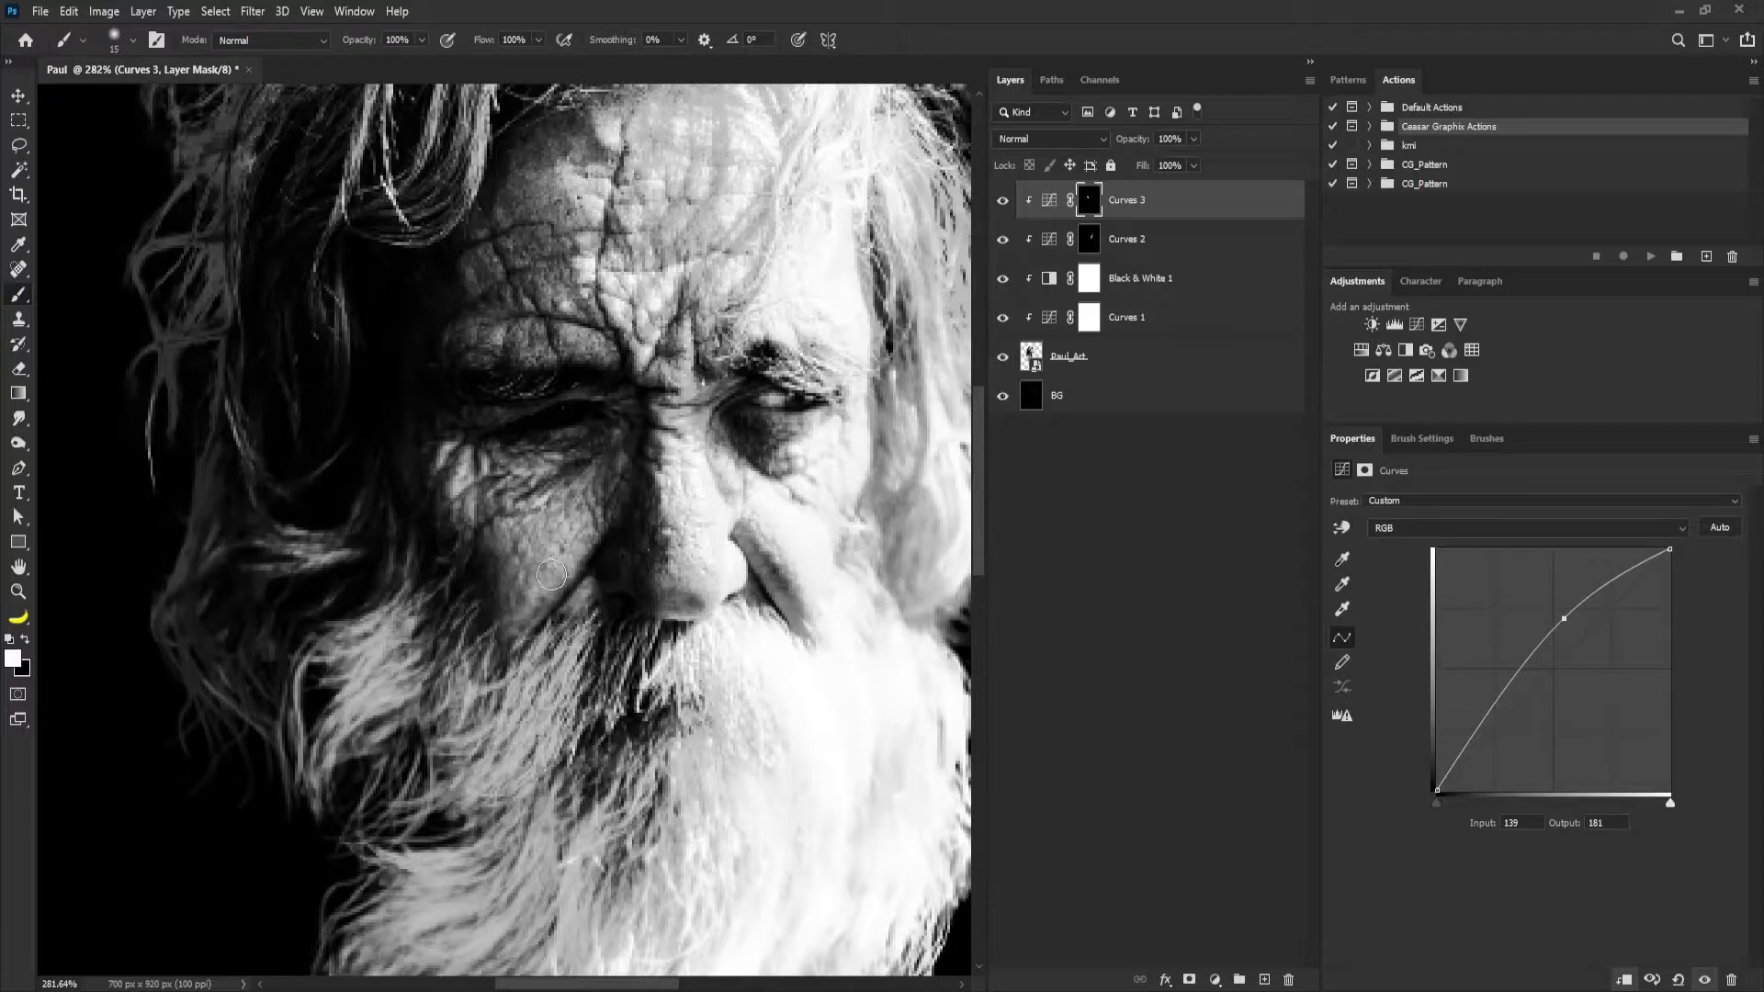
pyautogui.moveTo(623, 371)
pyautogui.mouseDown()
pyautogui.moveTo(529, 401)
pyautogui.moveTo(579, 405)
pyautogui.mouseUp()
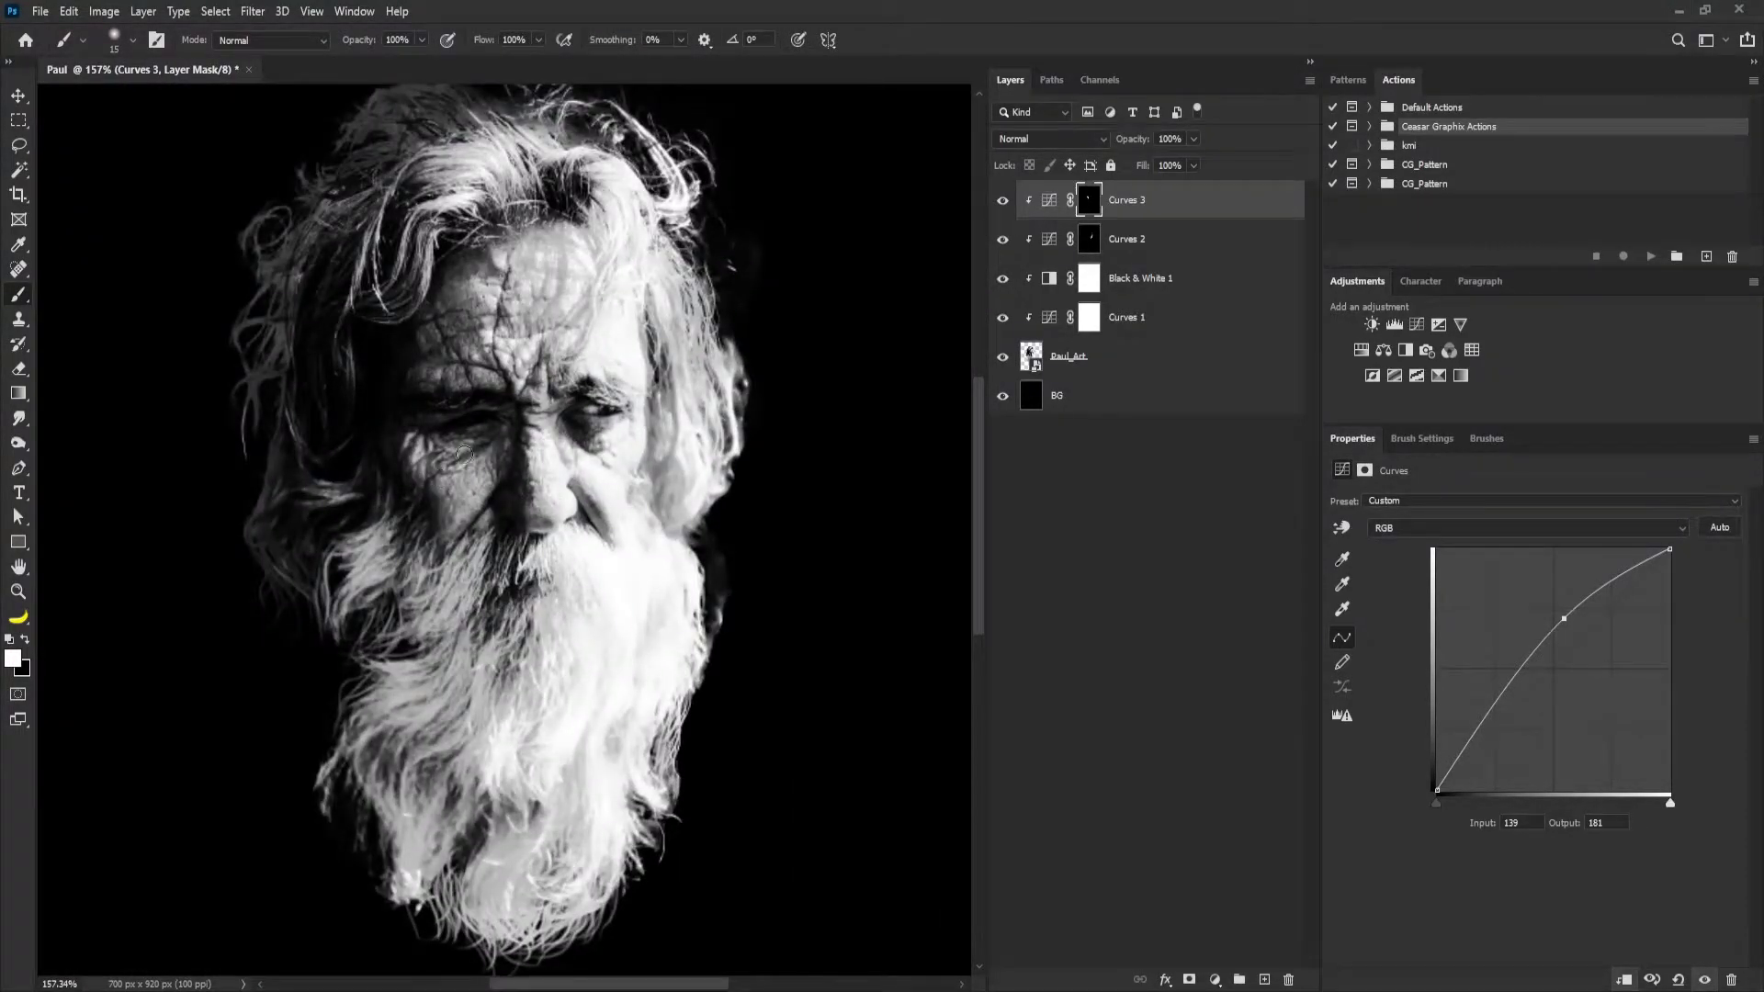
# Add a layer mask to Paul_Art and paint black with a large soft brush to fade the hair on the shadowed side.
pyautogui.click(1067, 356)
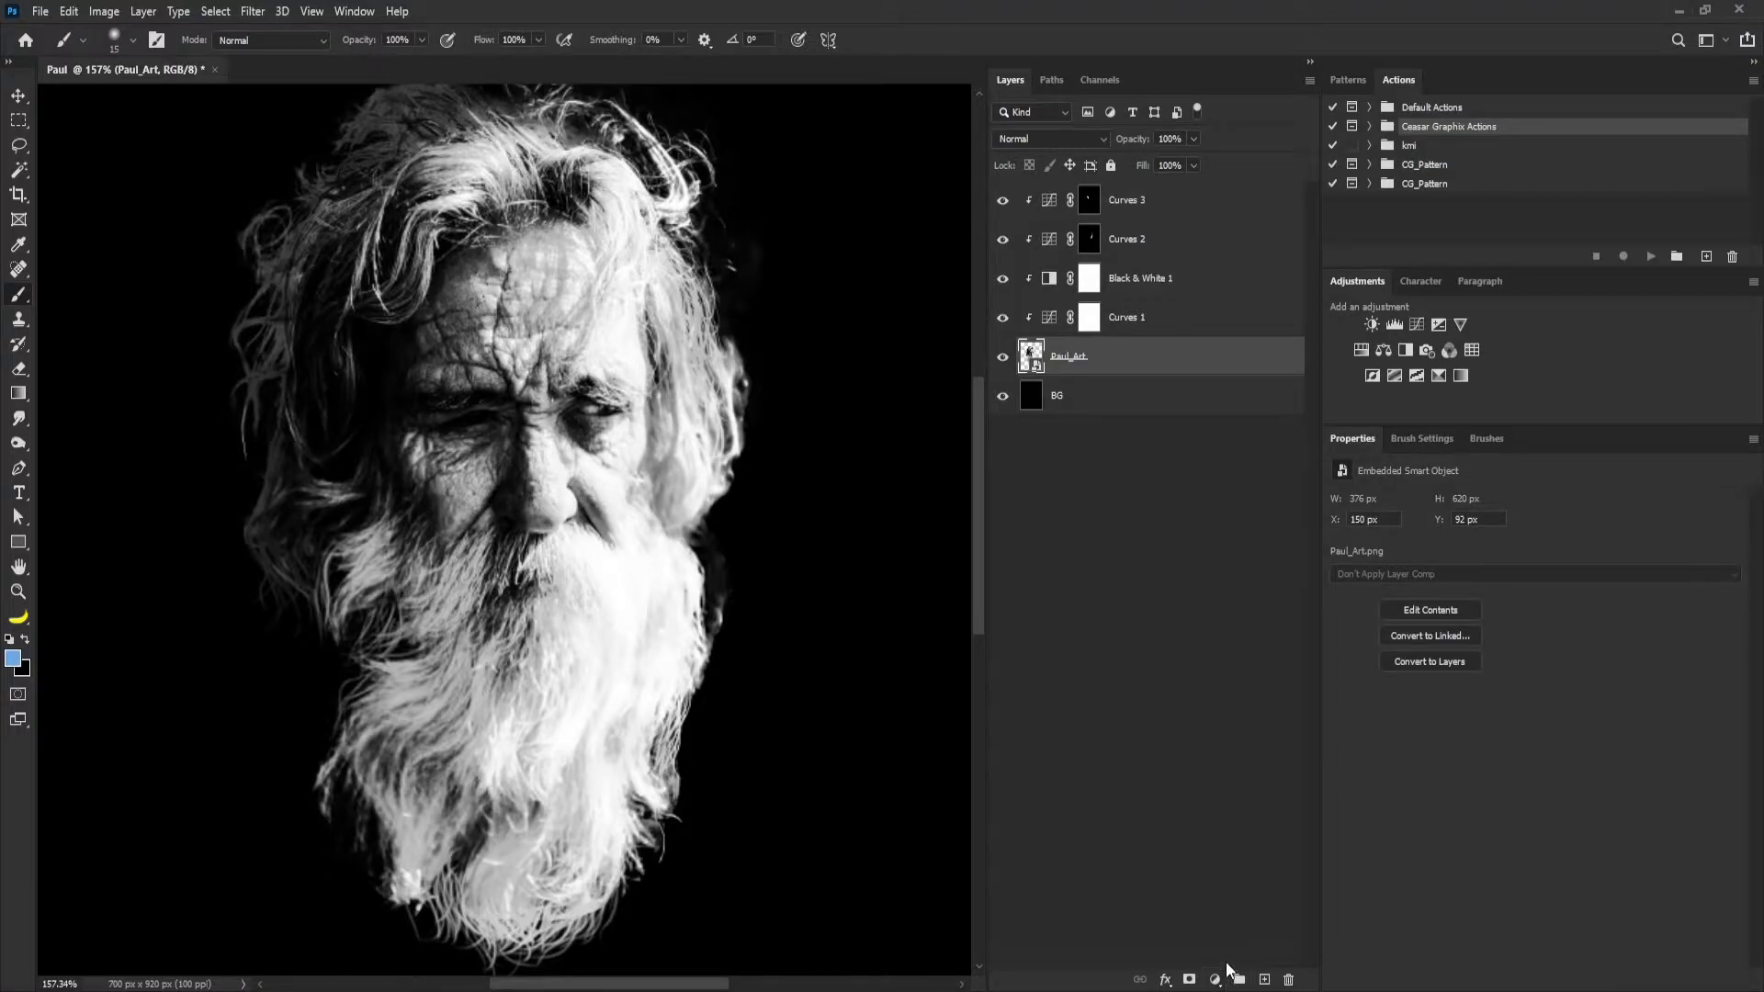
pyautogui.click(1190, 979)
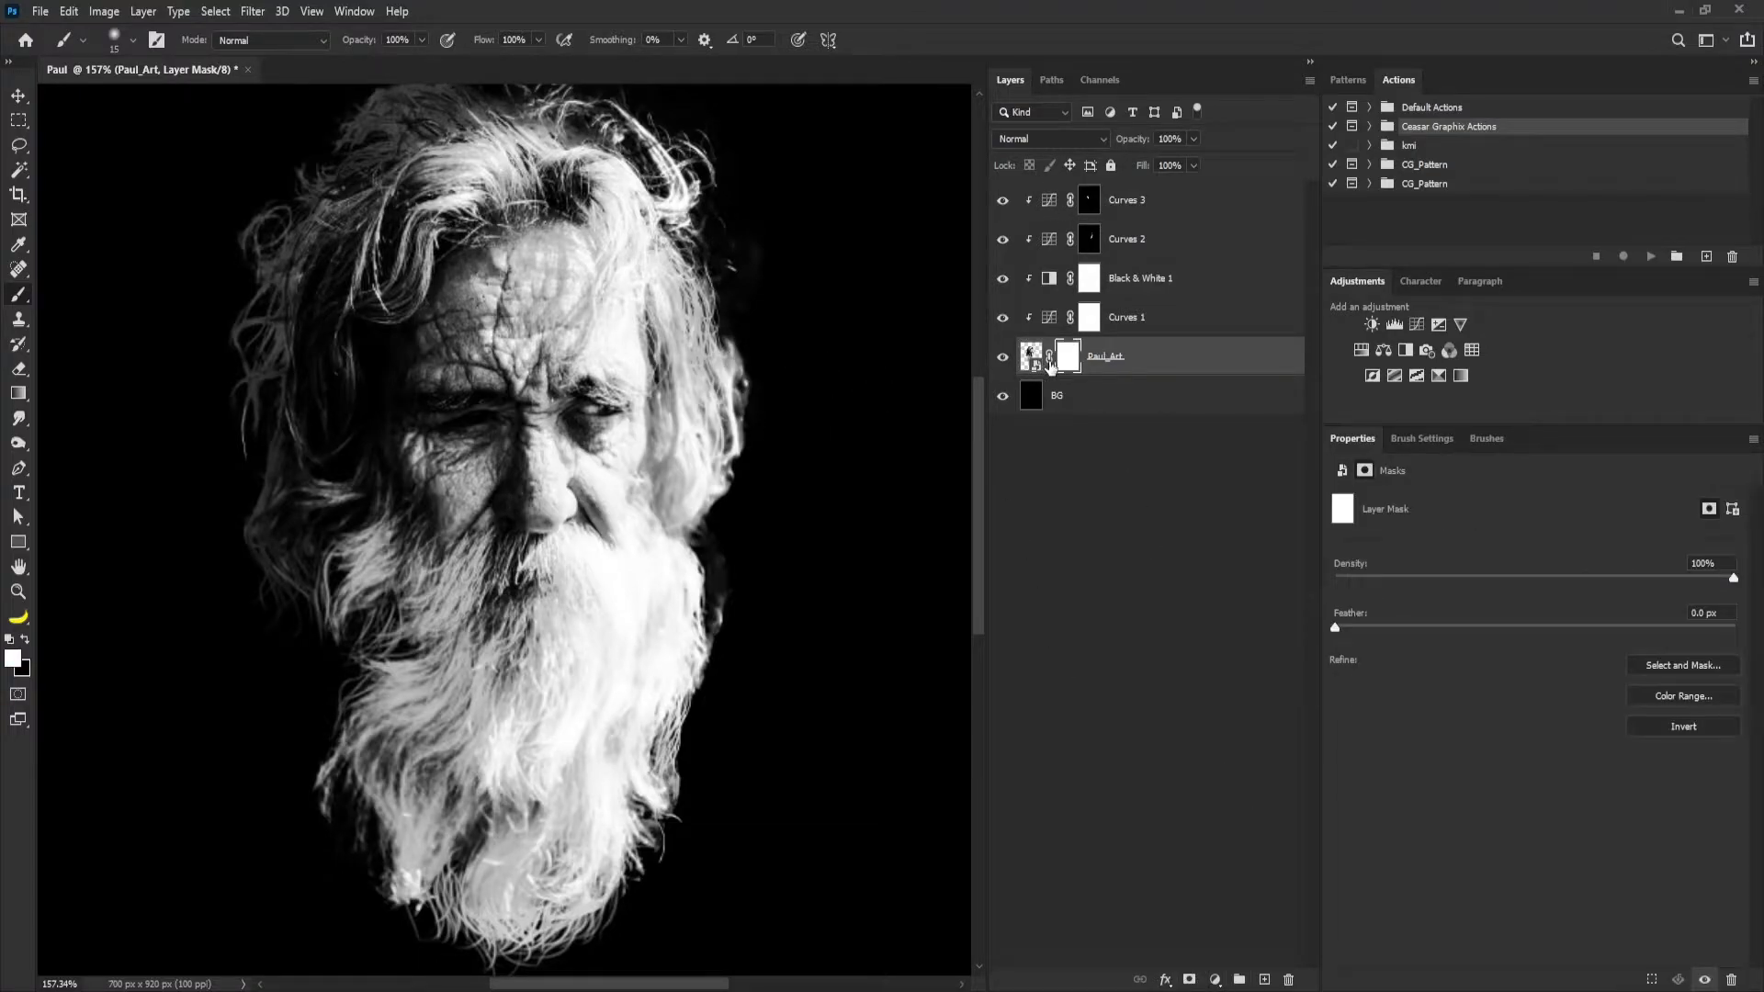
pyautogui.press(']')
pyautogui.press(']')
pyautogui.press(']')
pyautogui.press(']')
pyautogui.press(']')
pyautogui.press(']')
pyautogui.press(']')
pyautogui.press(']')
pyautogui.press(']')
pyautogui.press(']')
pyautogui.scroll(-2, 450, 349)
pyautogui.click(25, 639)
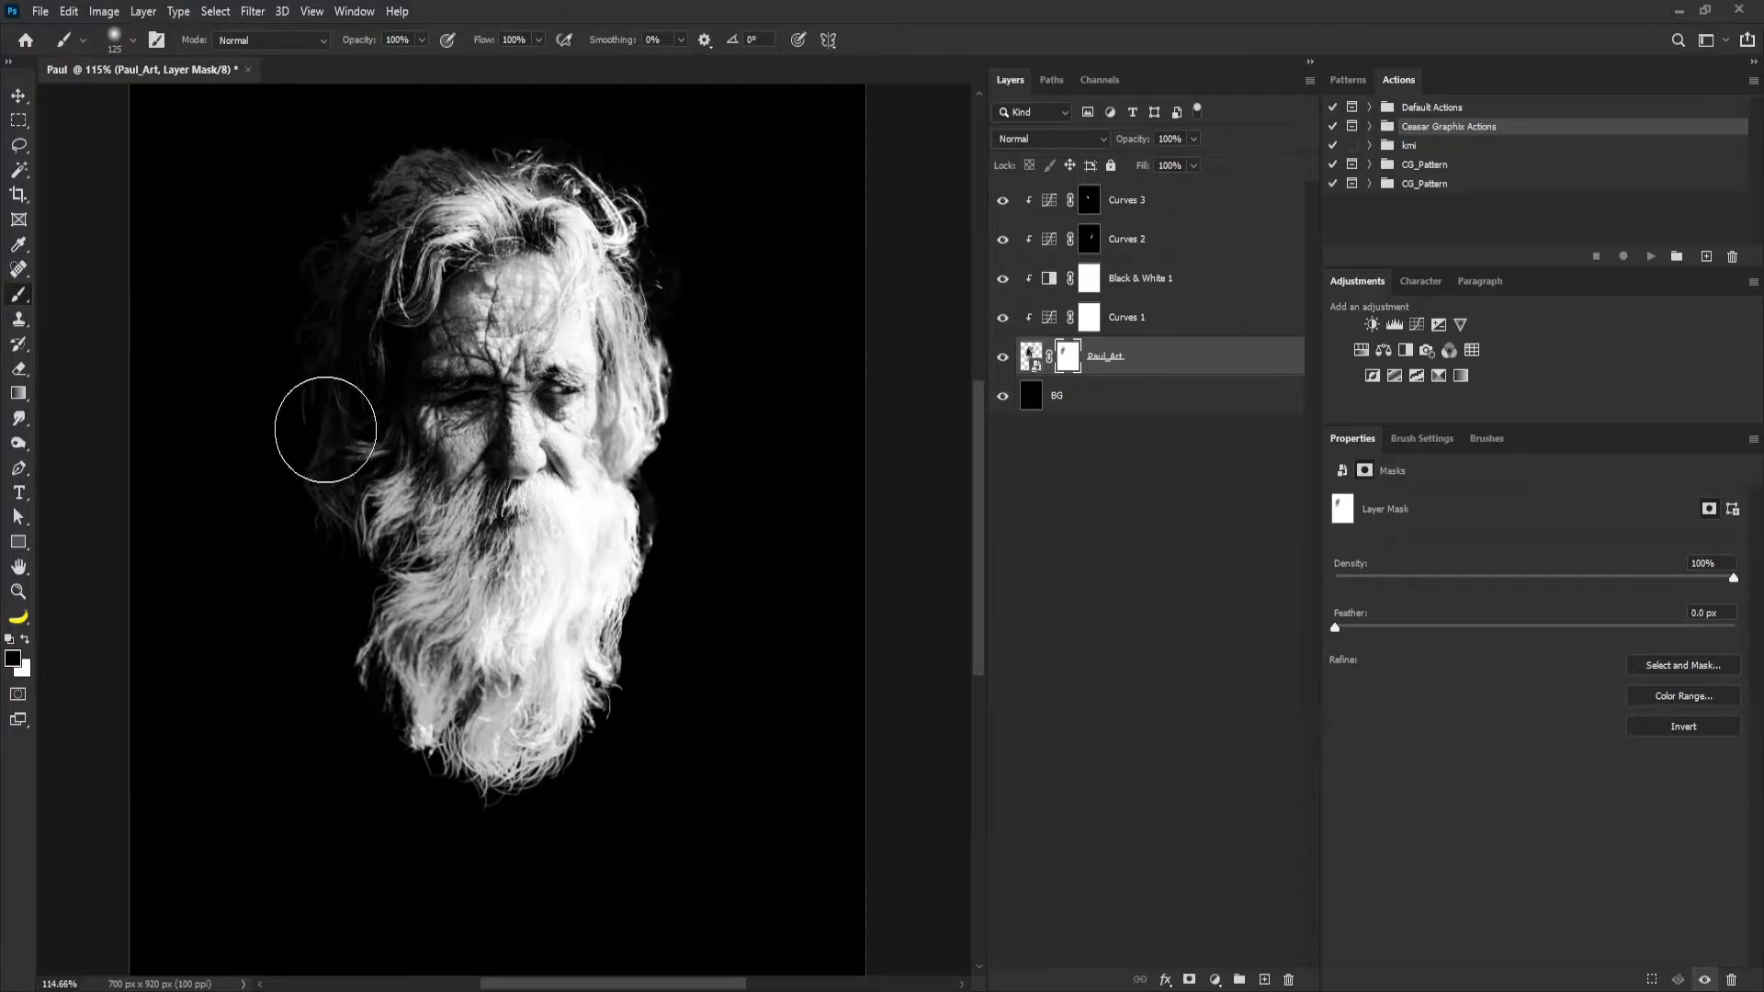
pyautogui.moveTo(319, 462); pyautogui.dragTo(339, 538)
pyautogui.moveTo(364, 551)
pyautogui.mouseDown()
pyautogui.moveTo(362, 493)
pyautogui.moveTo(370, 512)
pyautogui.mouseUp()
# Paint black on the Paul_Art mask with a soft 90 px brush to fade the beard's shadowed edge.
pyautogui.press('[')
pyautogui.press('[')
pyautogui.press('[')
pyautogui.press('[')
pyautogui.press('[')
pyautogui.press('[')
pyautogui.press('[')
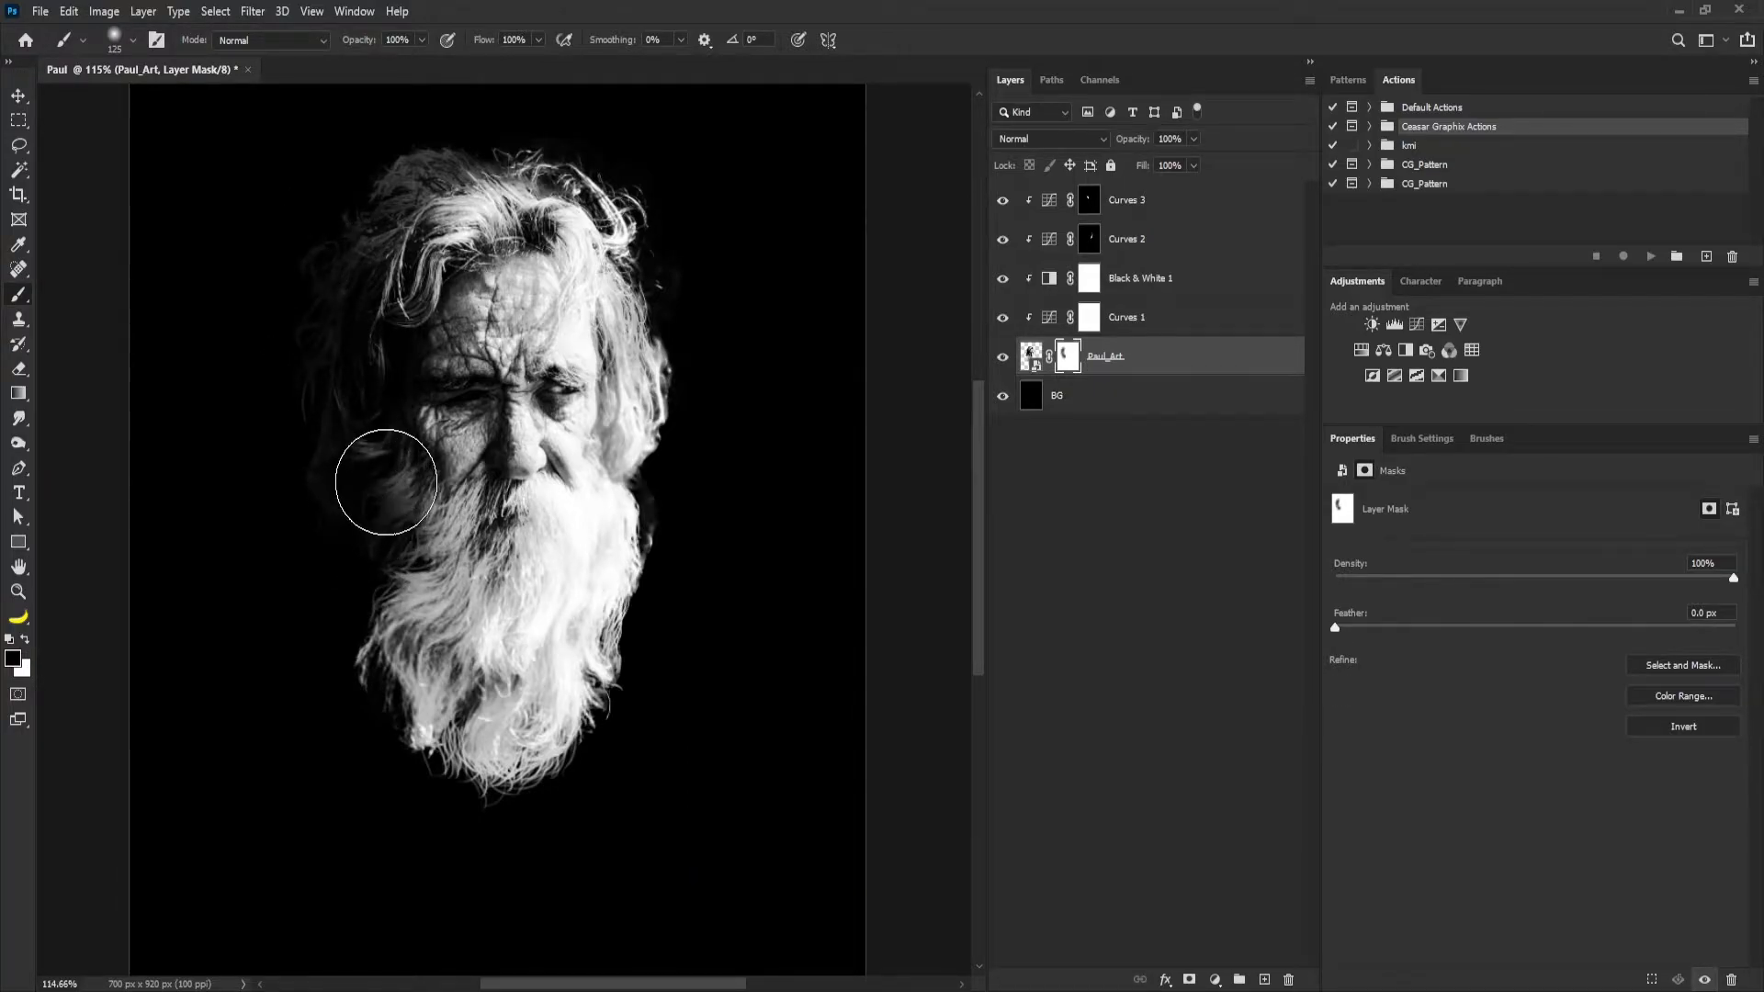
pyautogui.press(']')
pyautogui.press(']')
pyautogui.press(']')
pyautogui.press(']')
pyautogui.press(']')
pyautogui.moveTo(385, 625)
pyautogui.mouseDown()
pyautogui.moveTo(382, 598)
pyautogui.moveTo(398, 602)
pyautogui.moveTo(371, 566)
pyautogui.mouseUp()
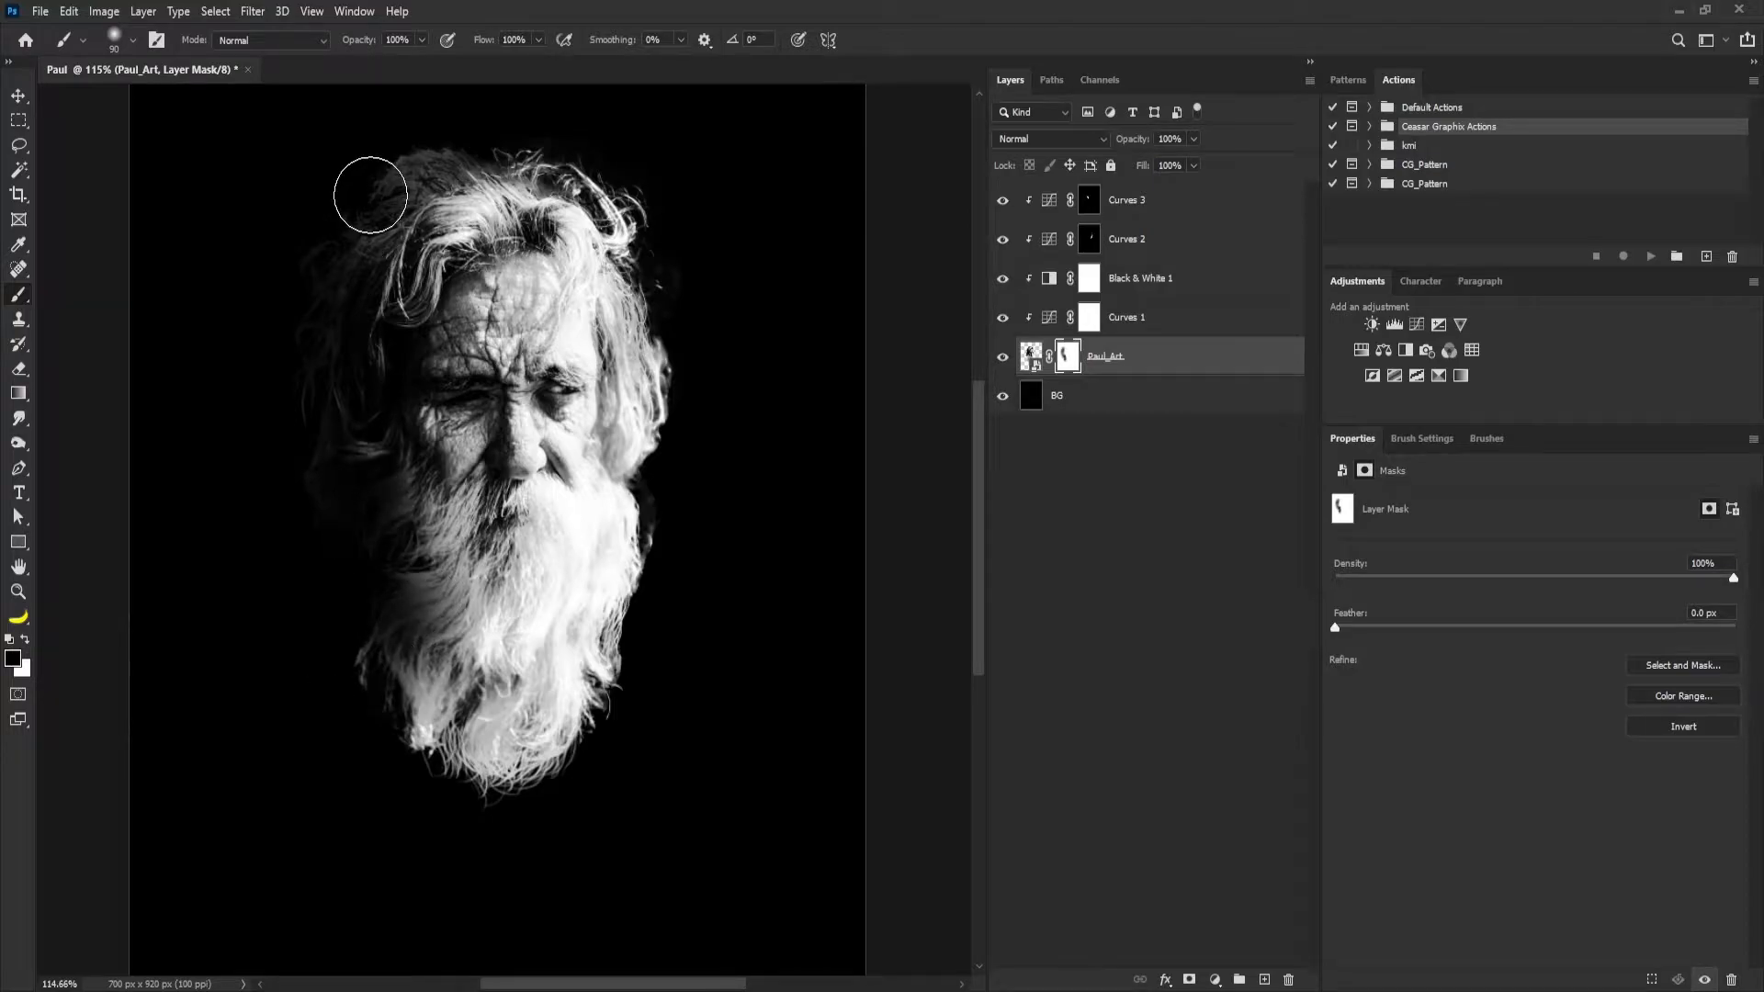
pyautogui.scroll(1, 413, 662)
pyautogui.moveTo(409, 732)
pyautogui.mouseDown()
pyautogui.moveTo(397, 748)
pyautogui.moveTo(416, 725)
pyautogui.mouseUp()
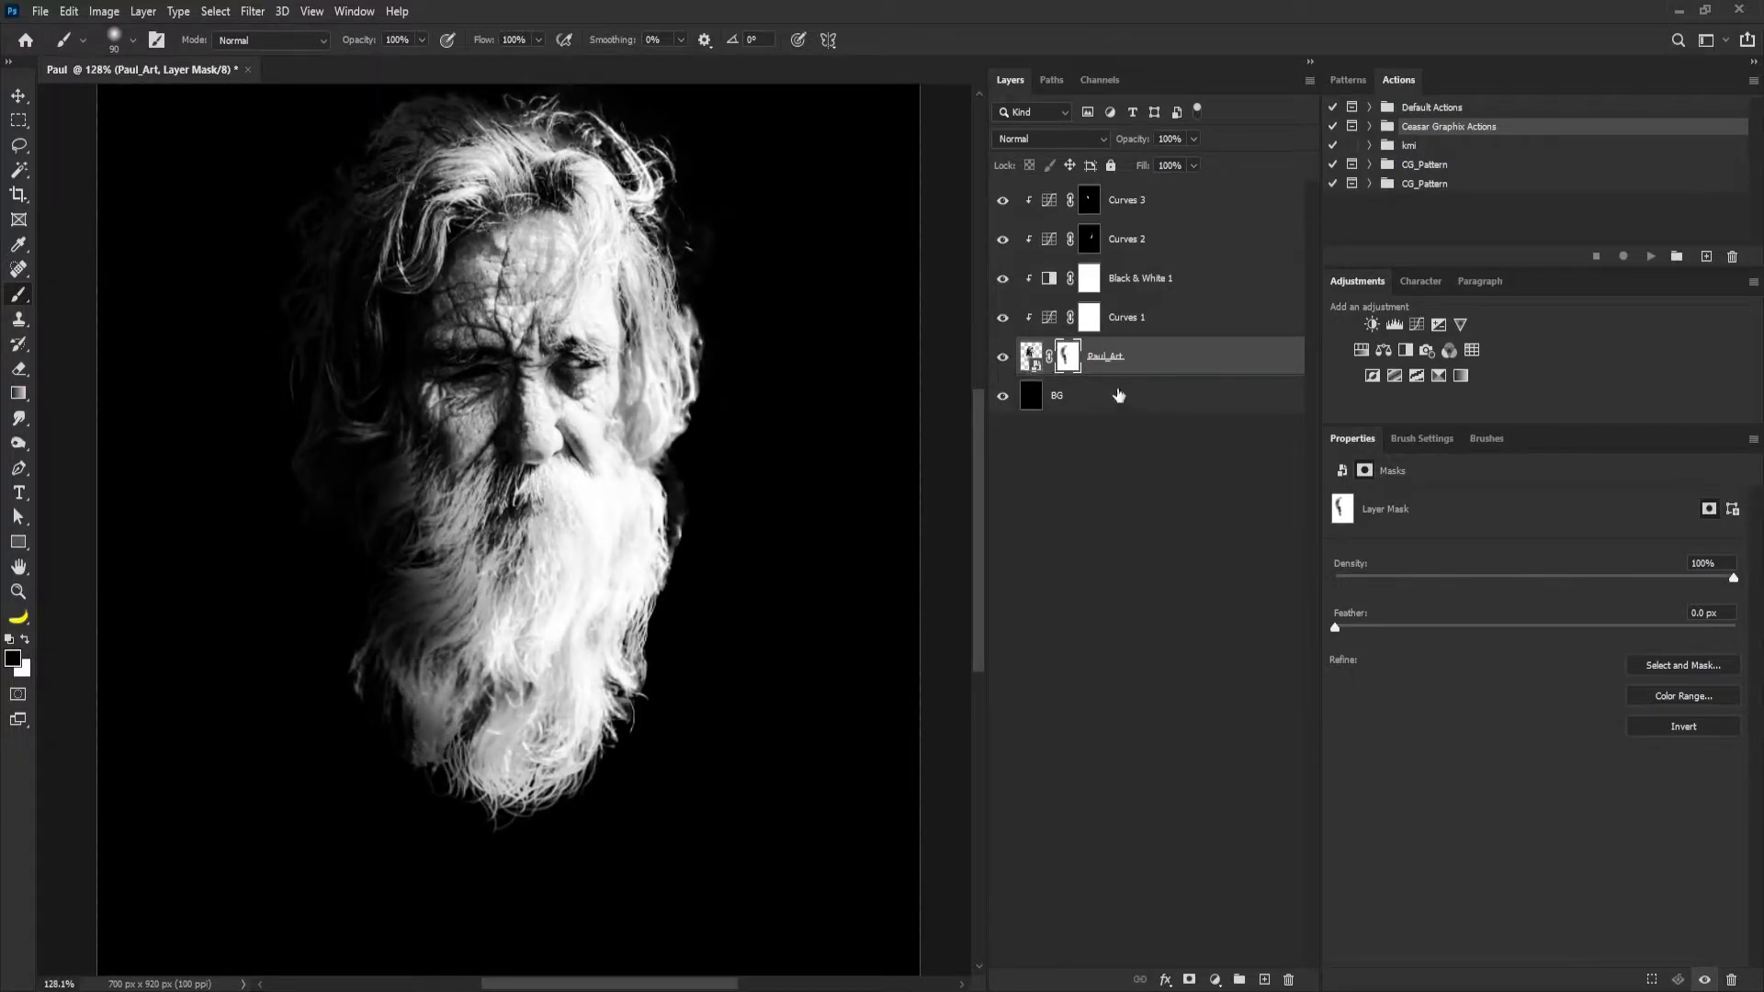
# Group the Paul_Art layer with its clipped adjustment layers and name the group Paul.
pyautogui.keyDown('shift'); pyautogui.click(1156, 200); pyautogui.keyUp('shift')
pyautogui.hotkey('ctrl', 'g')
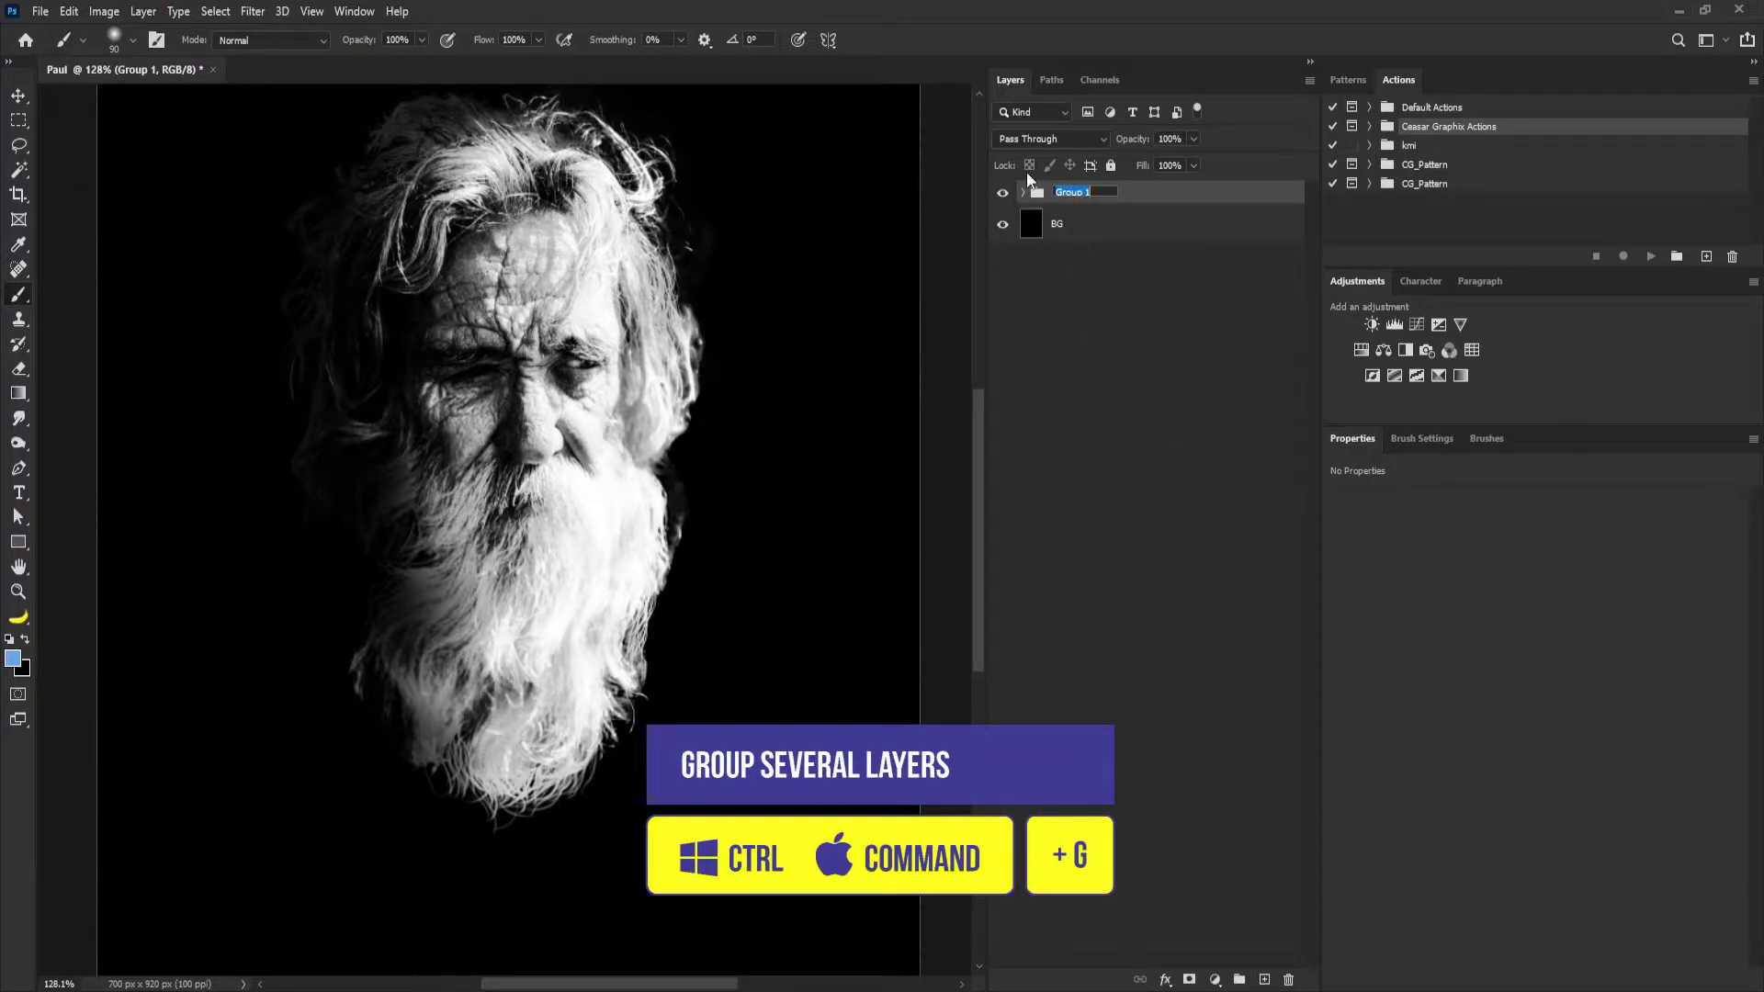
pyautogui.write('Paul')
pyautogui.press('Return')
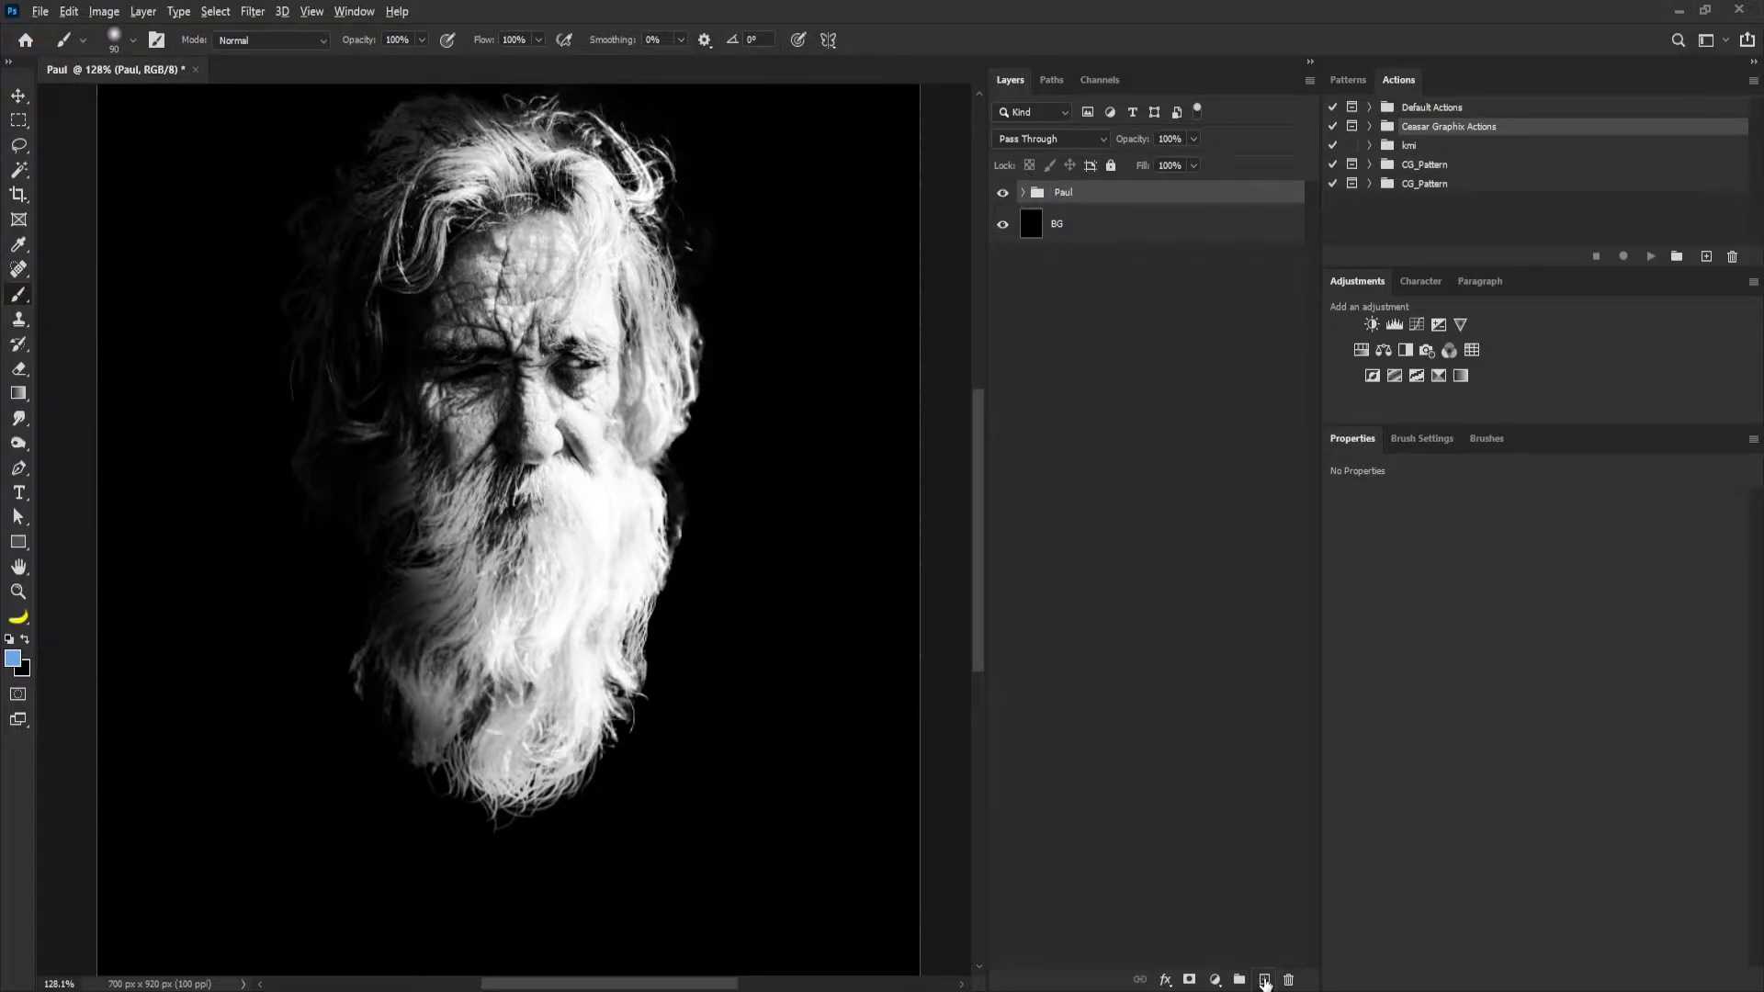
# Create a new layer named Blur_Cloth.
pyautogui.hotkey('ctrl', 'shift', 'n')
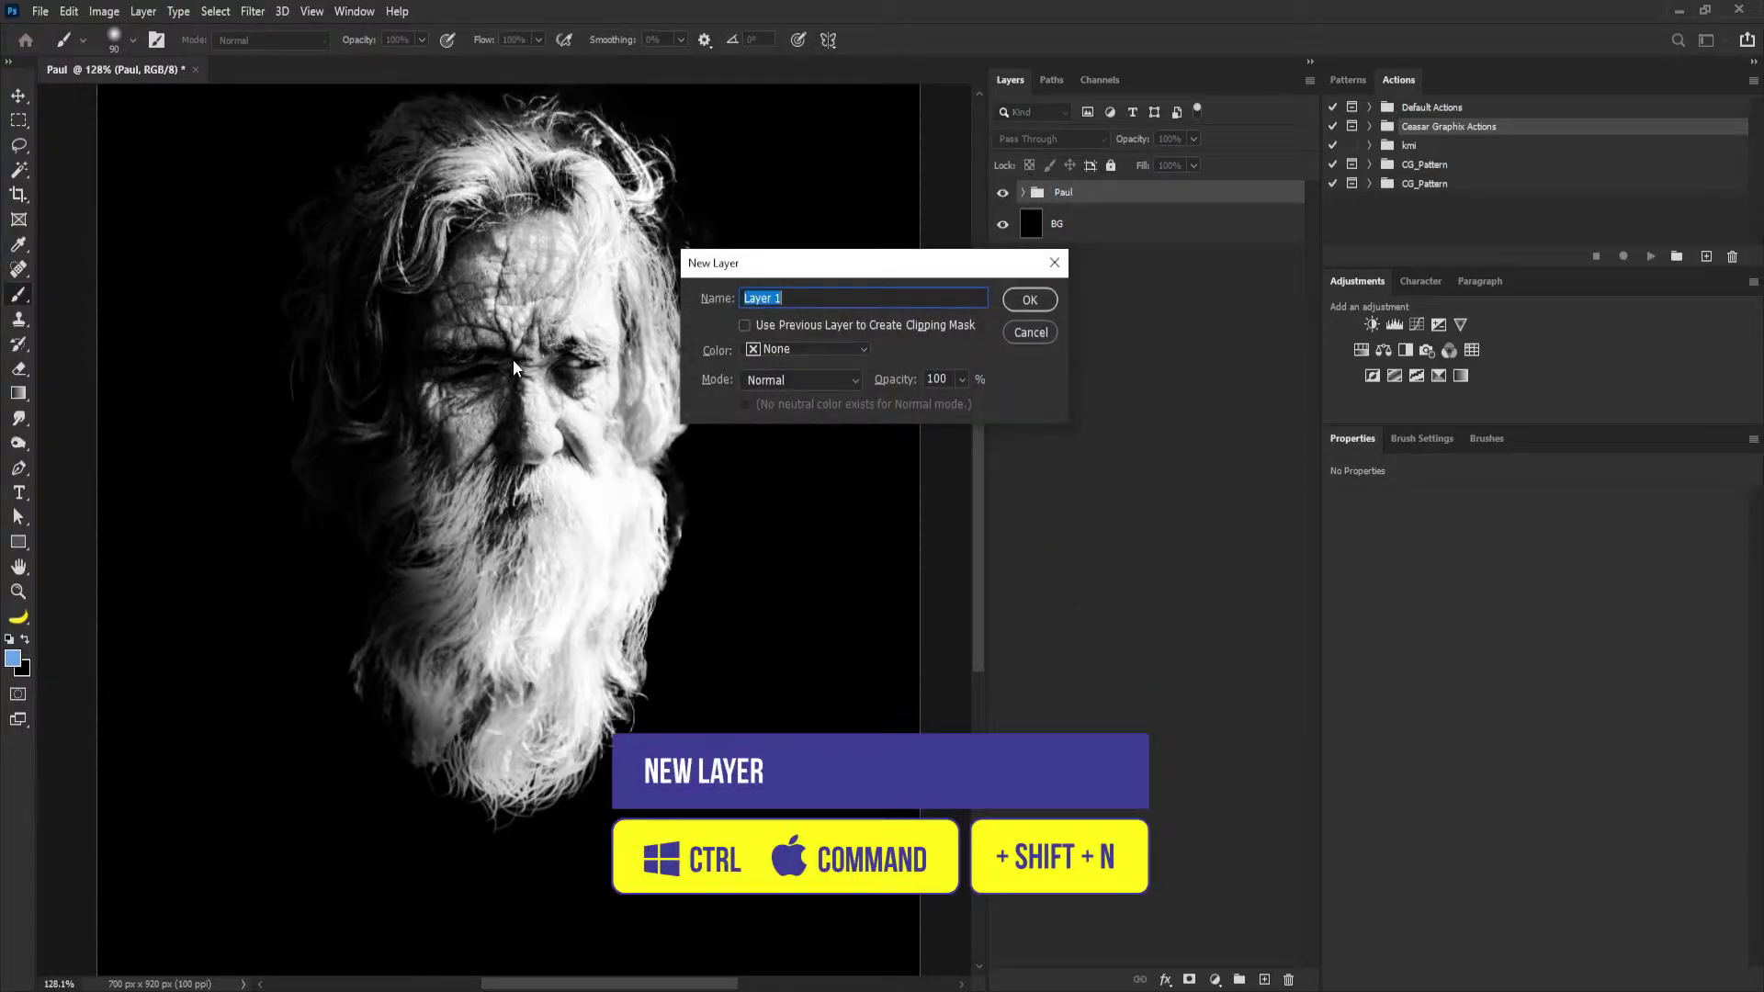
pyautogui.write('Blur_Cloth')
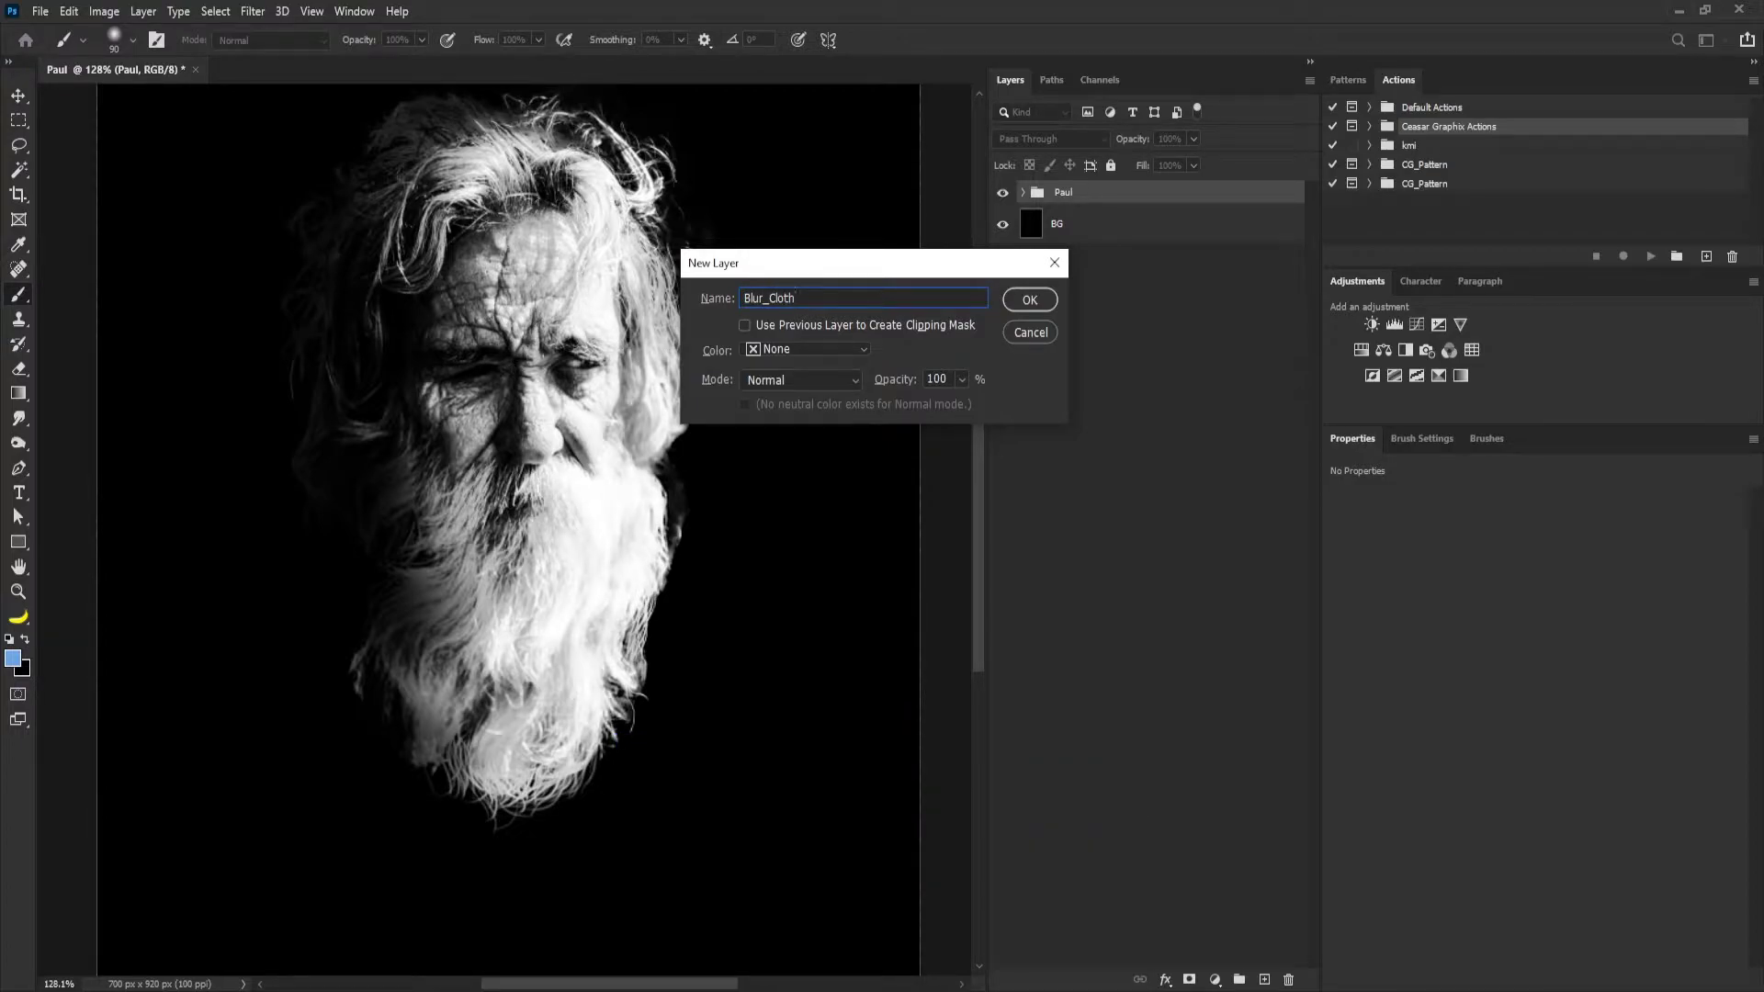
pyautogui.press('Return')
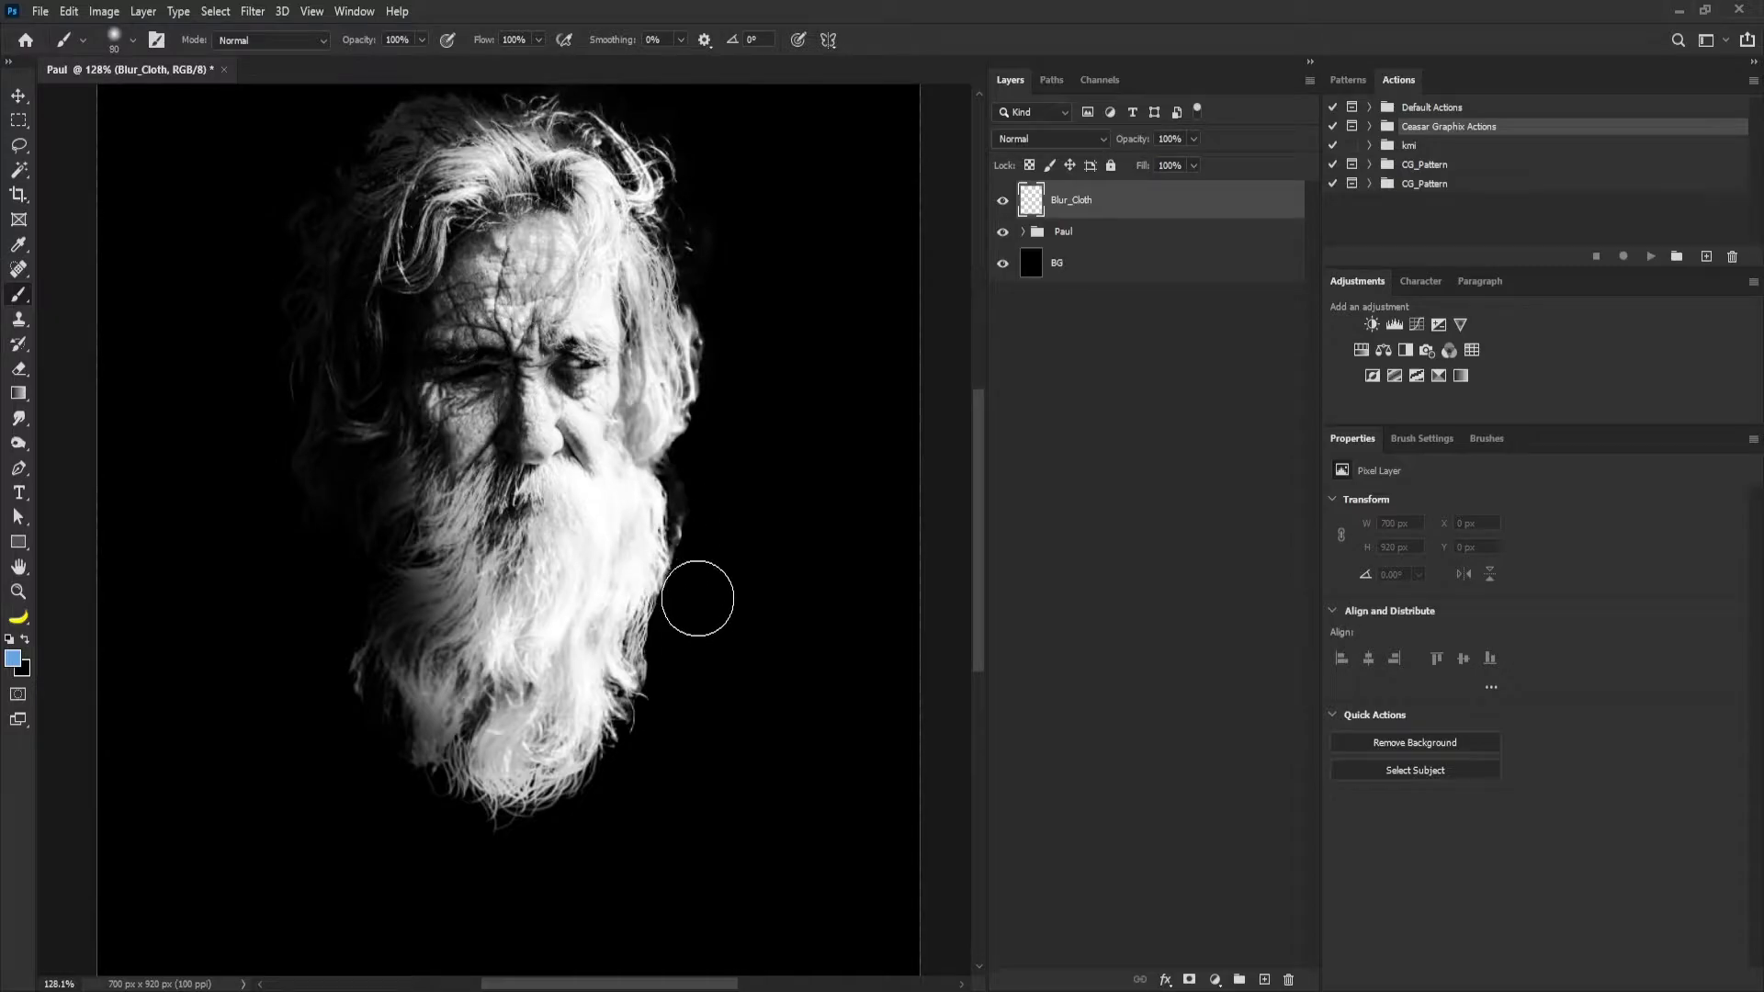
# Set the foreground color to a light gray sampled from the beard and move the Blur_Cloth layer below the Paul group.
pyautogui.click(13, 658)
pyautogui.click(470, 522)
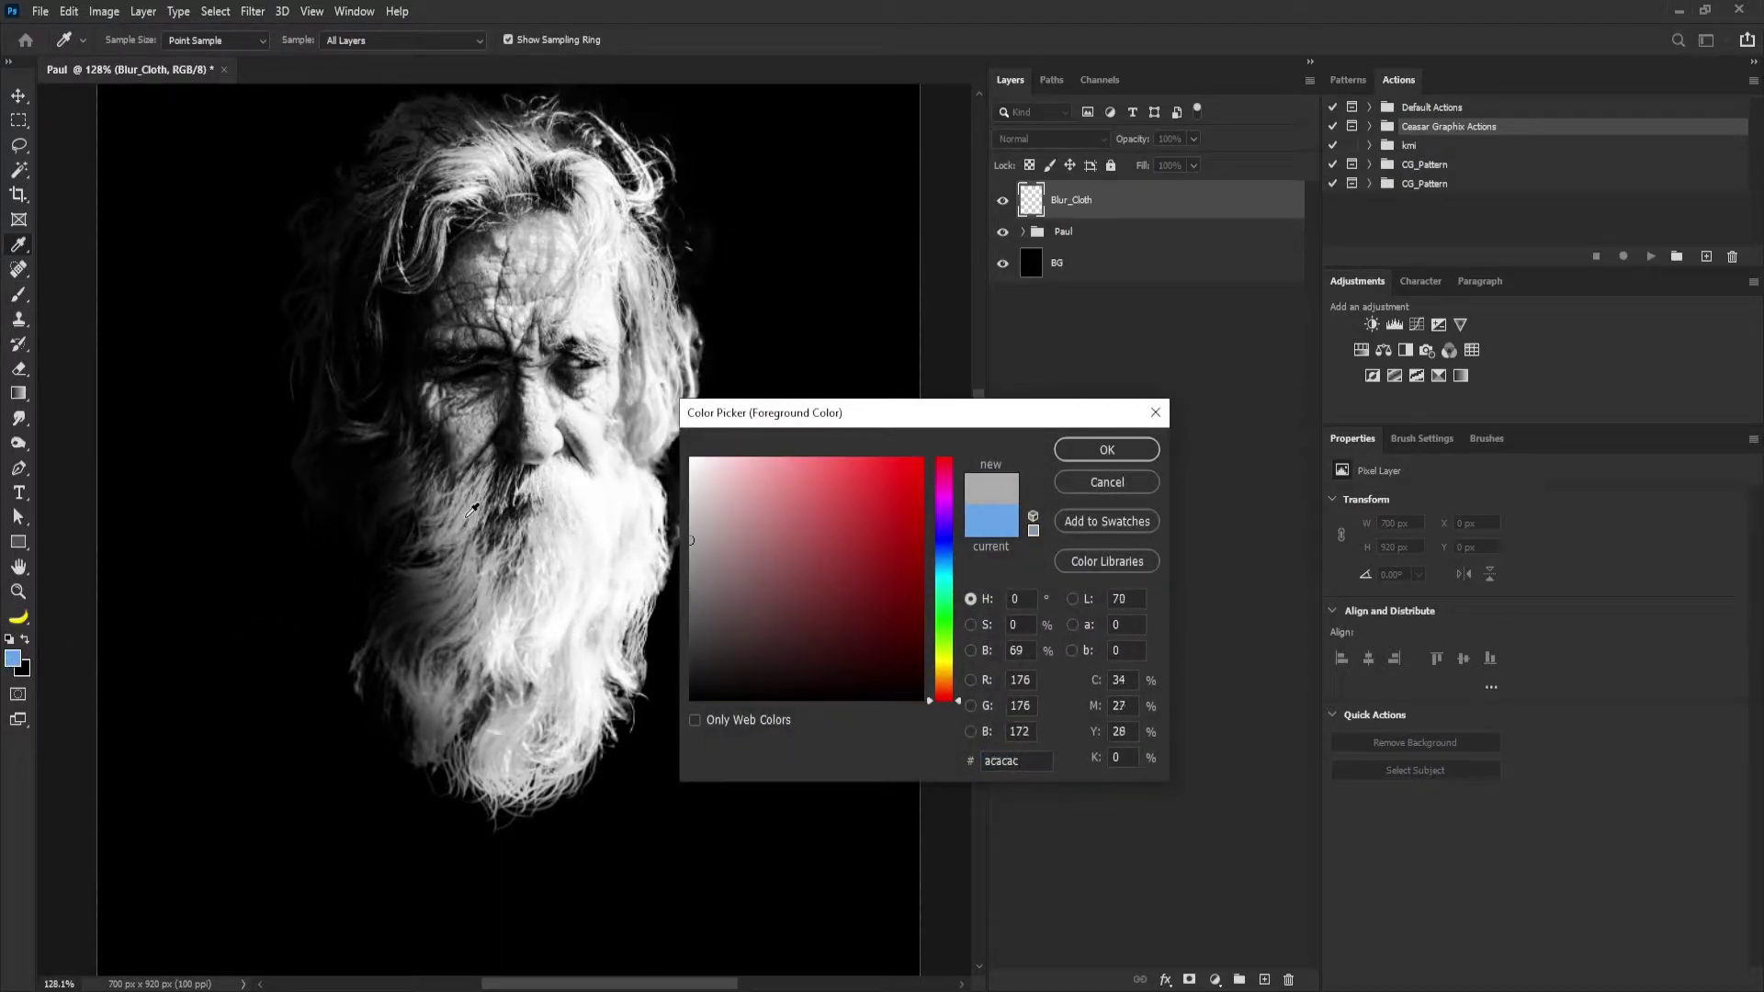
pyautogui.click(1105, 448)
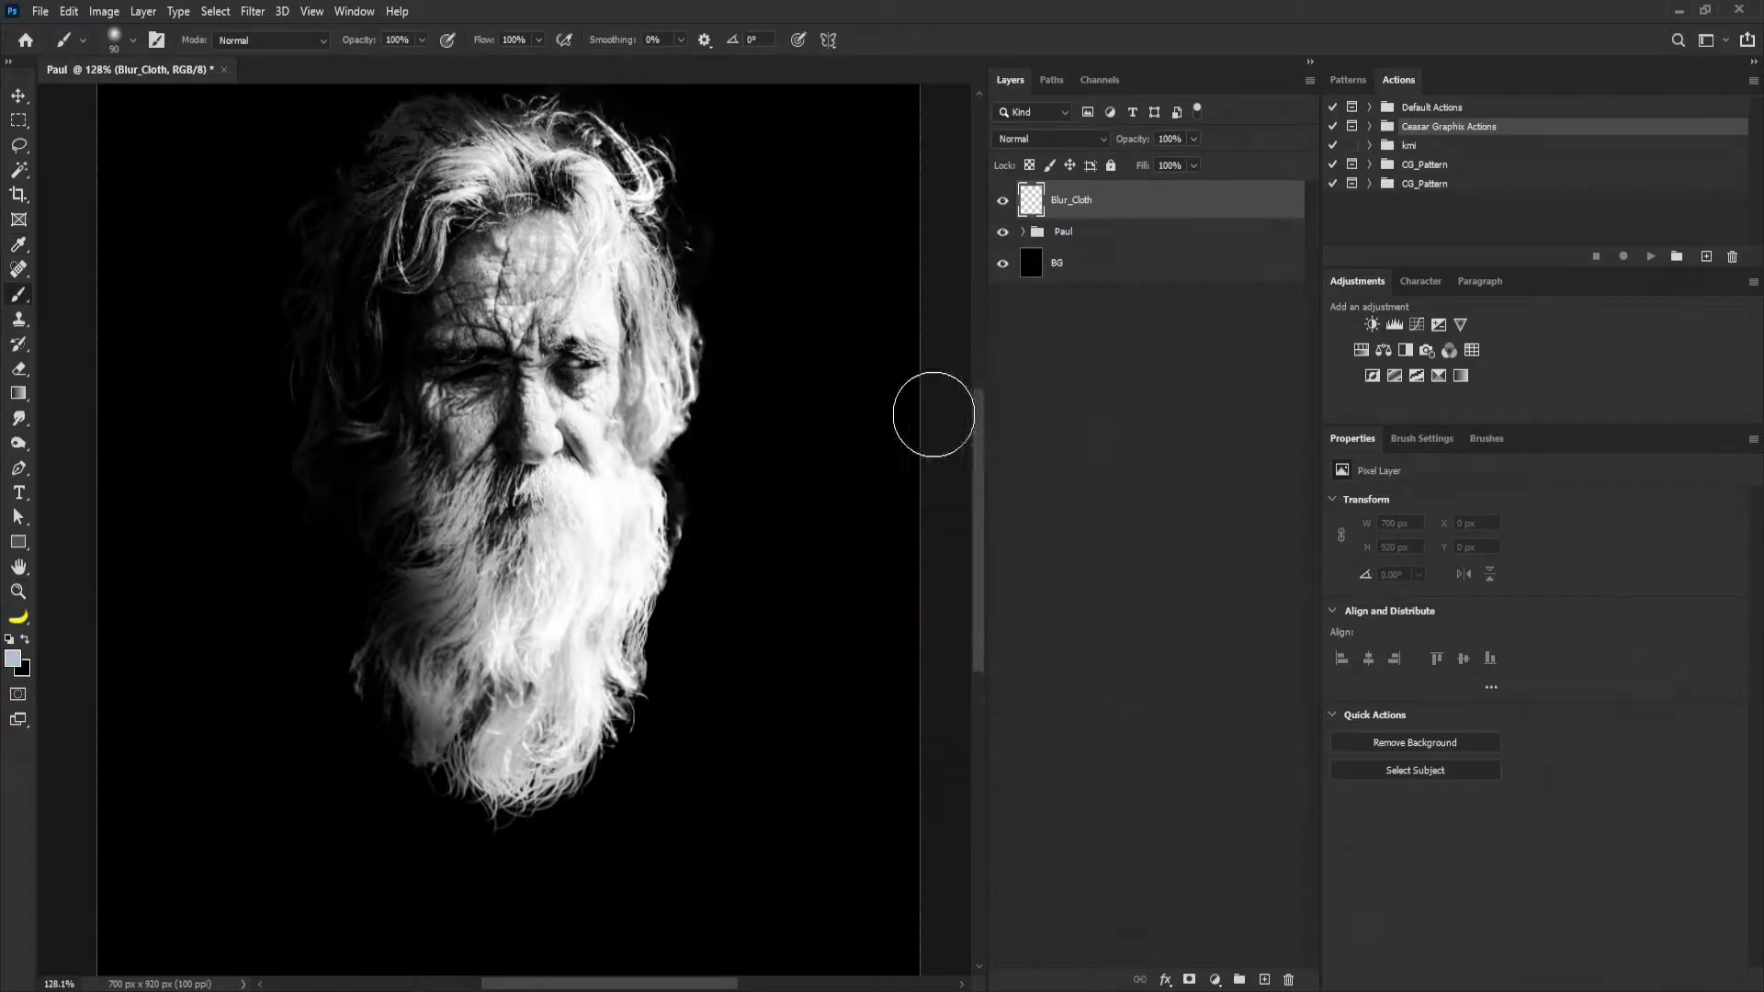
pyautogui.moveTo(1133, 212)
pyautogui.mouseDown()
pyautogui.moveTo(1125, 267)
pyautogui.moveTo(1121, 246)
pyautogui.mouseUp()
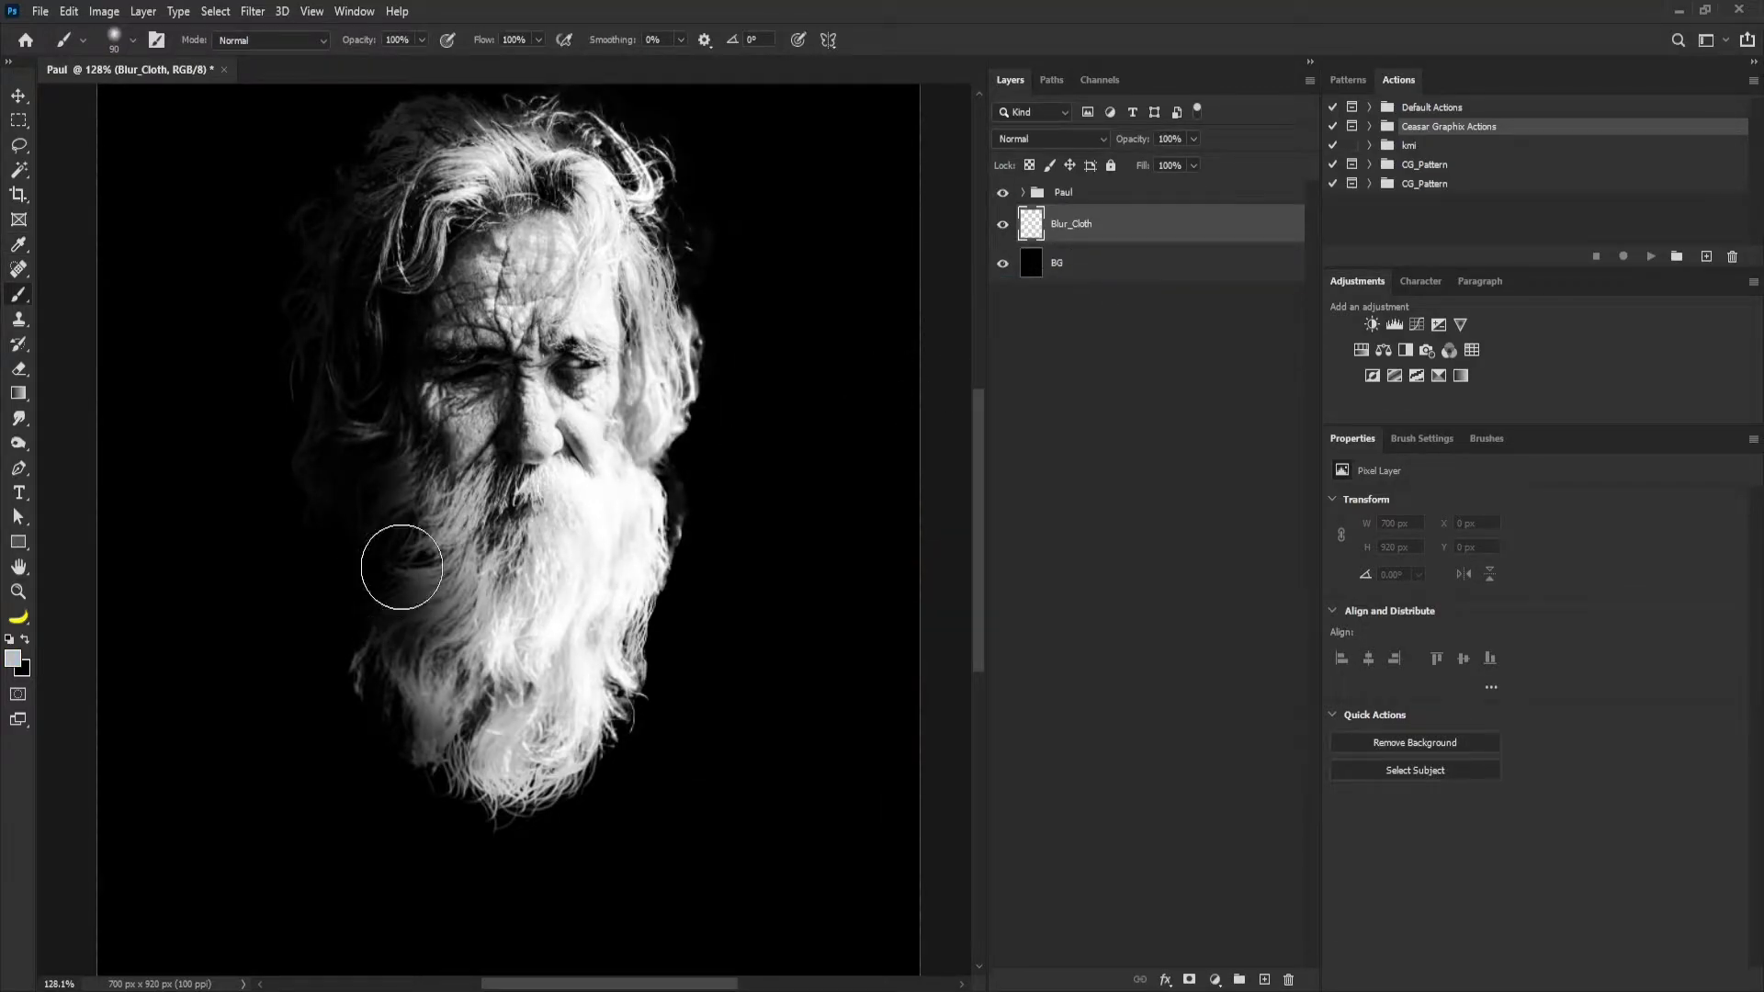
# Paint soft gray haze on Blur_Cloth over the bright-side shoulder and down along the beard, using 90 px and 50 px brushes.
pyautogui.moveTo(586, 489); pyautogui.dragTo(842, 496)
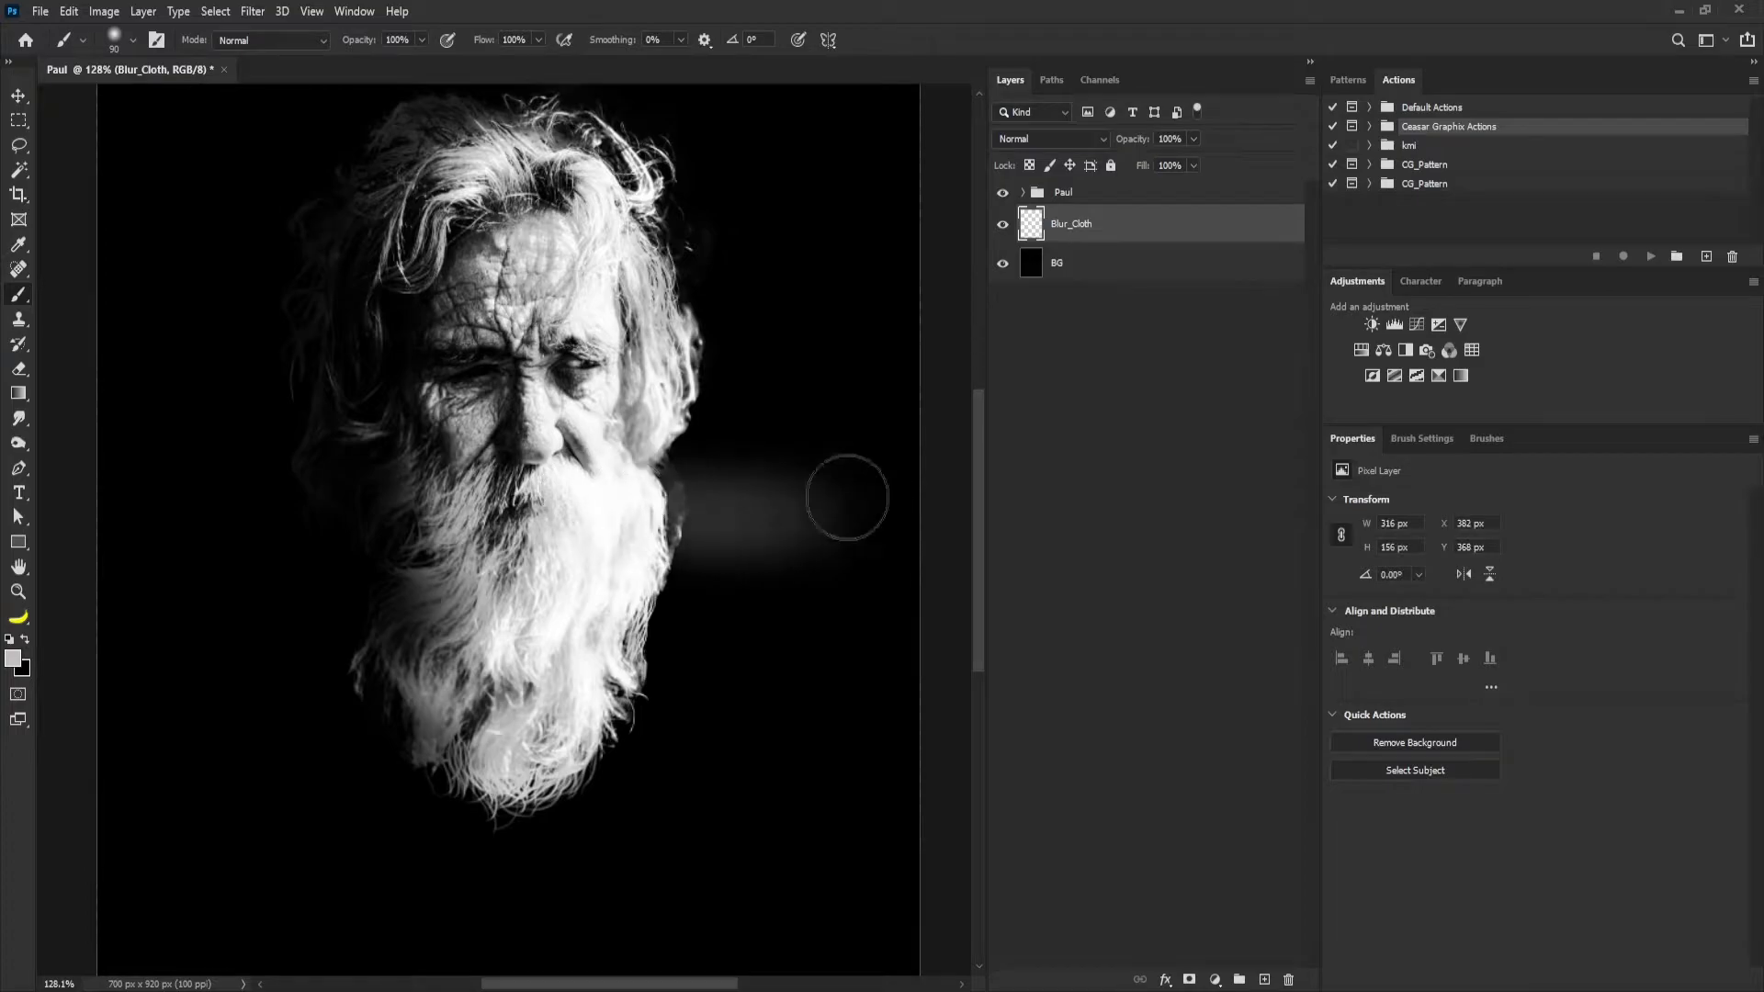
pyautogui.moveTo(630, 551)
pyautogui.mouseDown()
pyautogui.moveTo(659, 578)
pyautogui.moveTo(583, 559)
pyautogui.mouseUp()
pyautogui.press('[')
pyautogui.press('[')
pyautogui.press('[')
pyautogui.press('[')
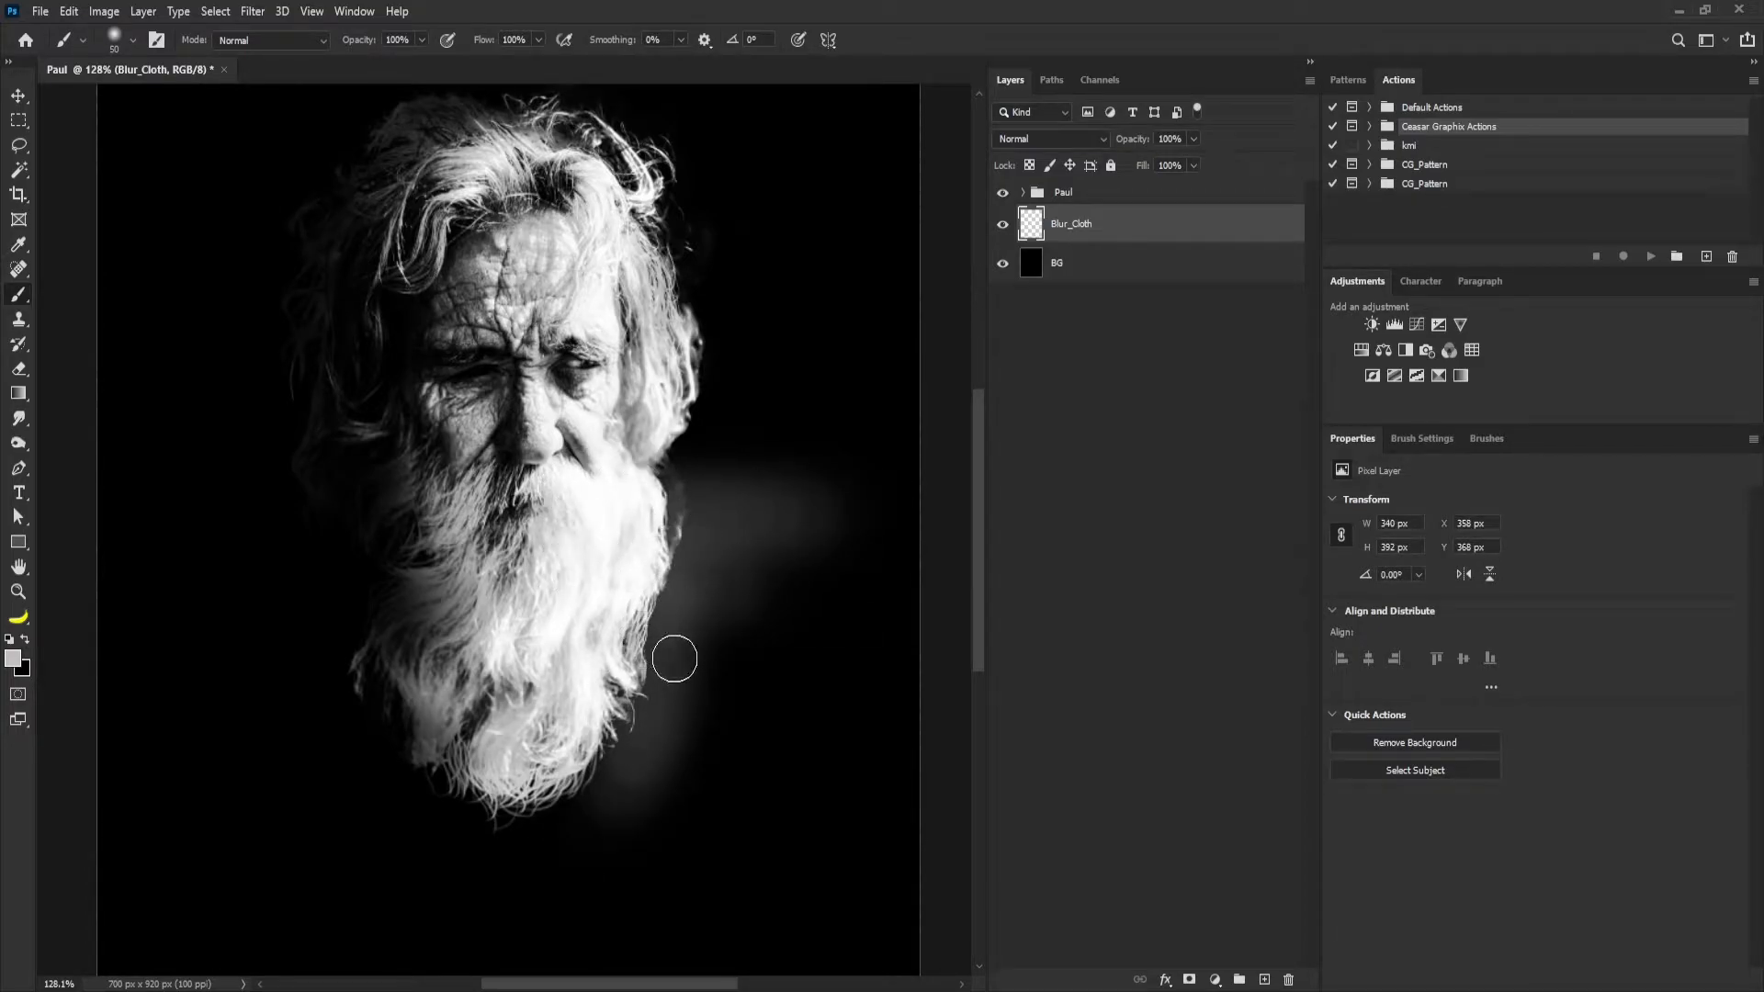
pyautogui.moveTo(658, 618)
pyautogui.mouseDown()
pyautogui.moveTo(447, 845)
pyautogui.moveTo(613, 725)
pyautogui.moveTo(637, 673)
pyautogui.mouseUp()
# Paint gray haze with a soft 80 px brush under the beard tip, along its shadowed edge and over the shadowed shoulder.
pyautogui.press(']')
pyautogui.press(']')
pyautogui.press(']')
pyautogui.moveTo(432, 753)
pyautogui.mouseDown()
pyautogui.moveTo(343, 610)
pyautogui.moveTo(267, 575)
pyautogui.moveTo(366, 539)
pyautogui.moveTo(368, 695)
pyautogui.moveTo(367, 650)
pyautogui.moveTo(469, 799)
pyautogui.moveTo(389, 742)
pyautogui.mouseUp()
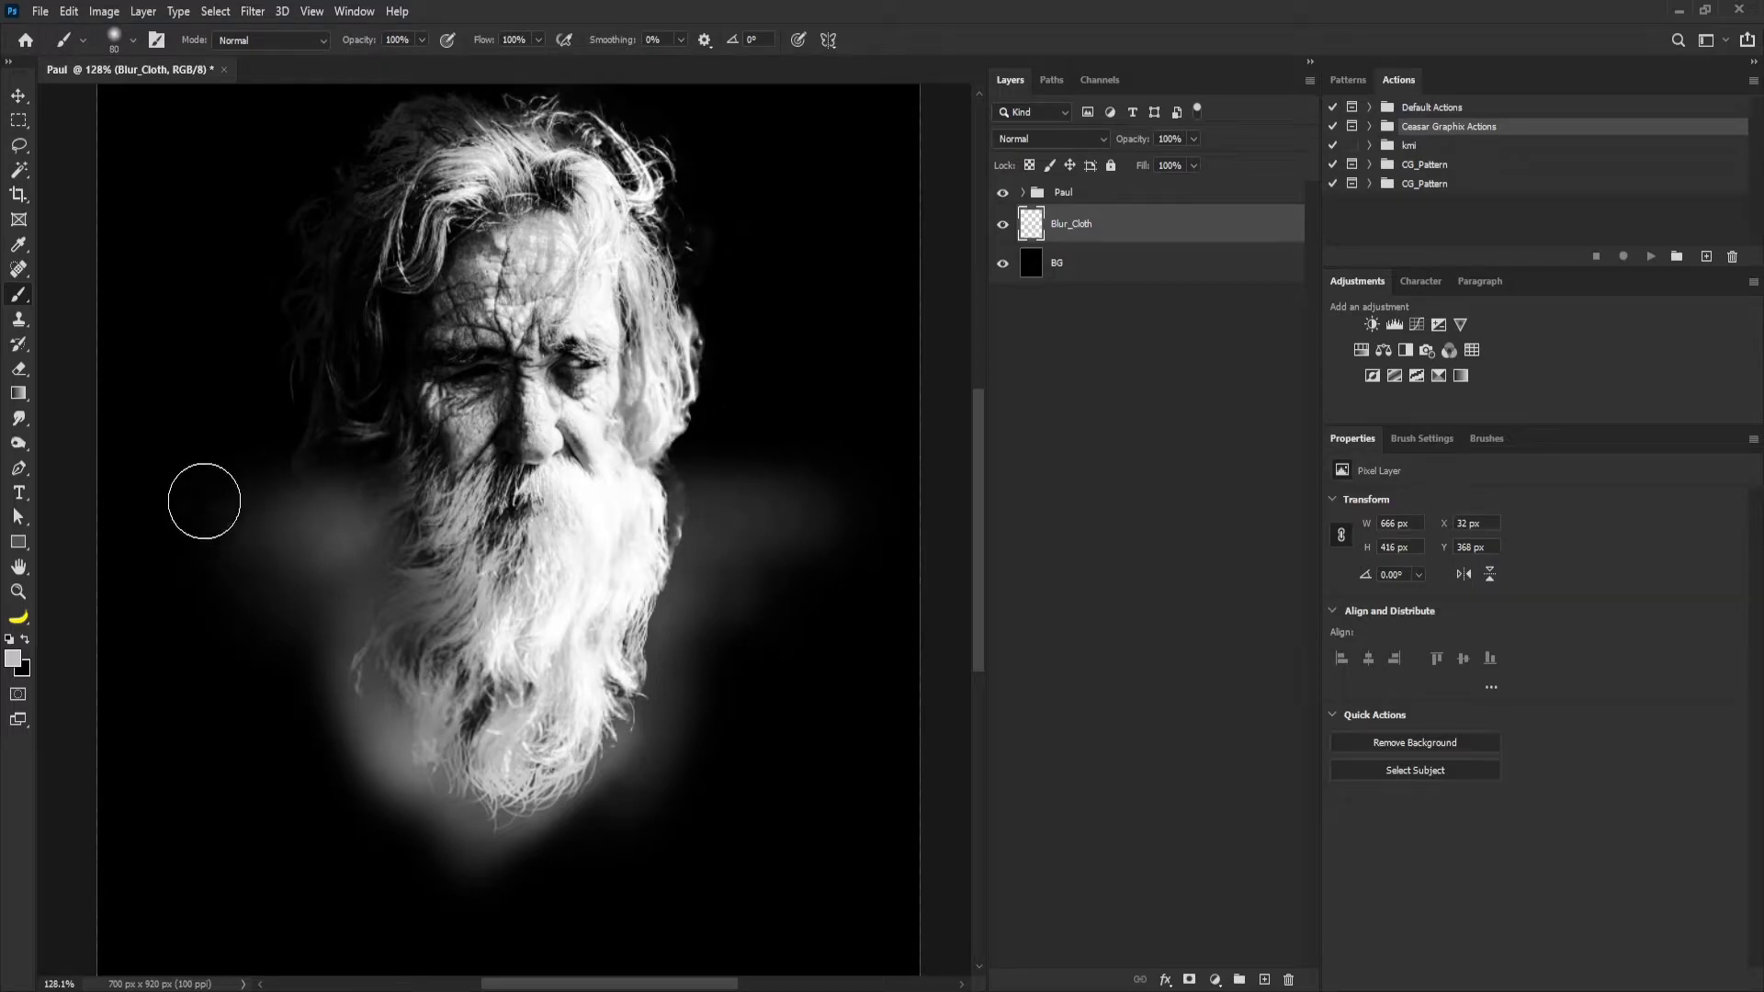
# Soften the gray haze over the shadowed shoulder with a large soft eraser, undoing an unwanted stroke.
pyautogui.press('e')
pyautogui.press(']')
pyautogui.press(']')
pyautogui.press(']')
pyautogui.press(']')
pyautogui.press(']')
pyautogui.press(']')
pyautogui.press(']')
pyautogui.press(']')
pyautogui.press('[')
pyautogui.press('[')
pyautogui.press('[')
pyautogui.press('[')
pyautogui.press('[')
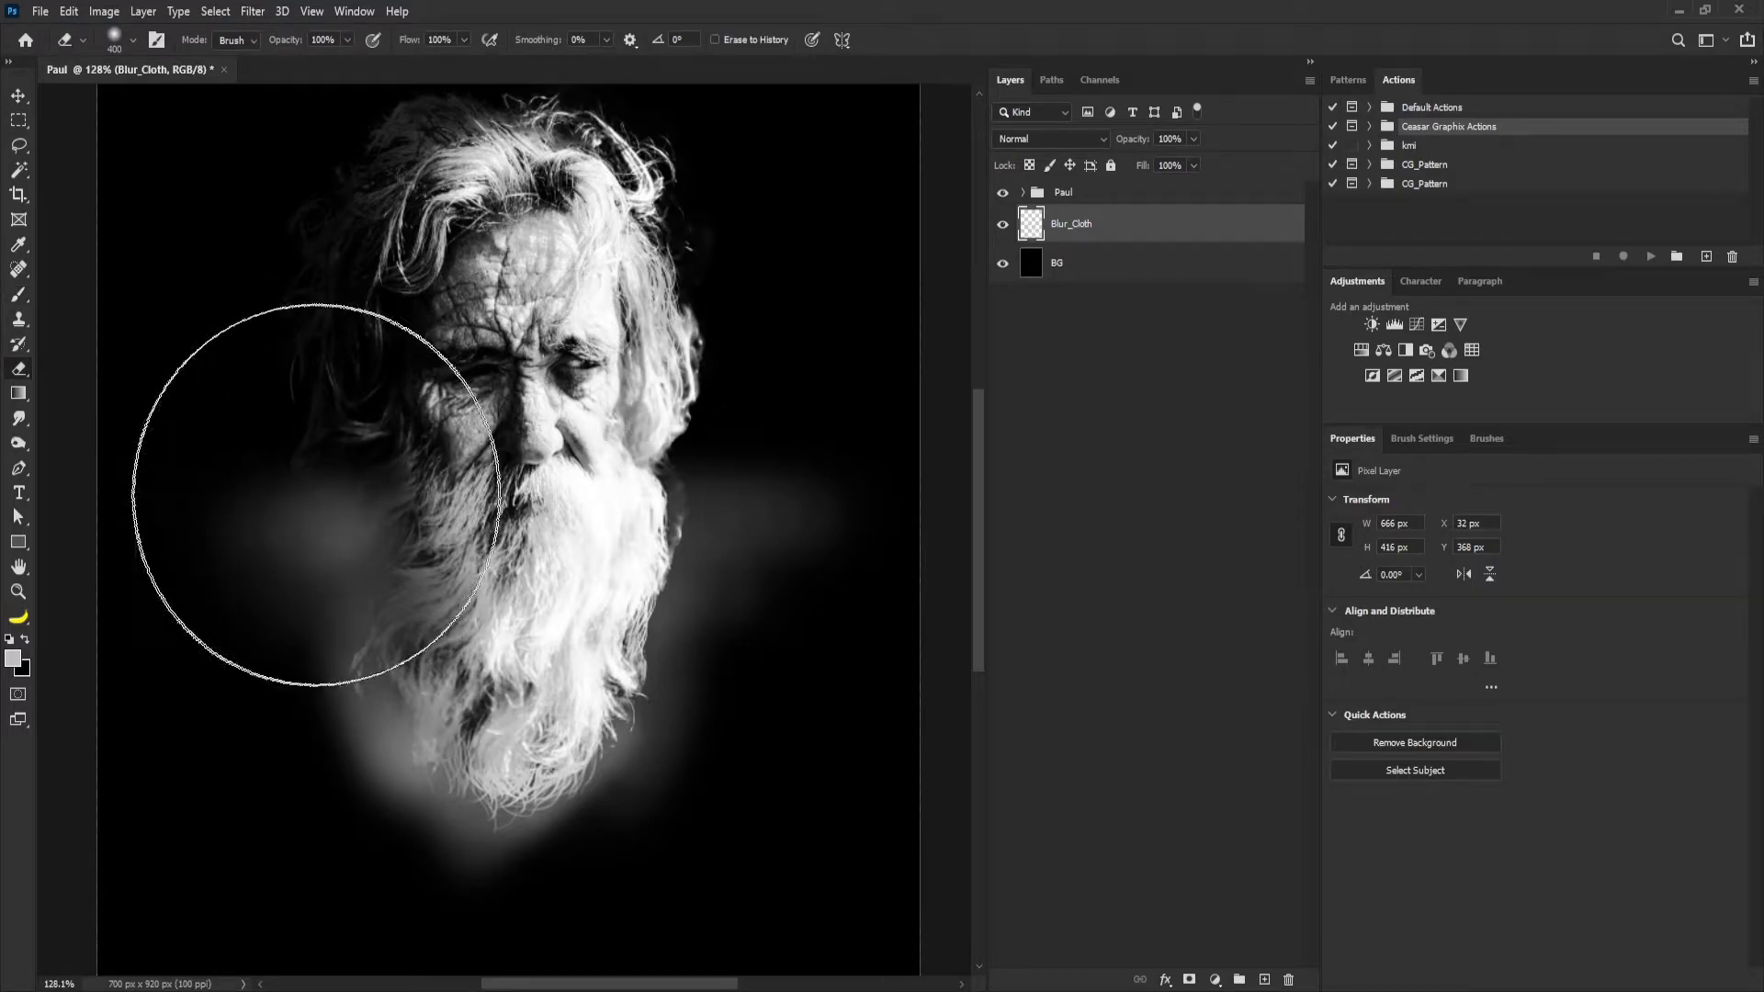
pyautogui.moveTo(296, 528)
pyautogui.mouseDown()
pyautogui.moveTo(342, 520)
pyautogui.moveTo(334, 582)
pyautogui.moveTo(291, 536)
pyautogui.moveTo(275, 542)
pyautogui.mouseUp()
pyautogui.hotkey('ctrl', 'z')
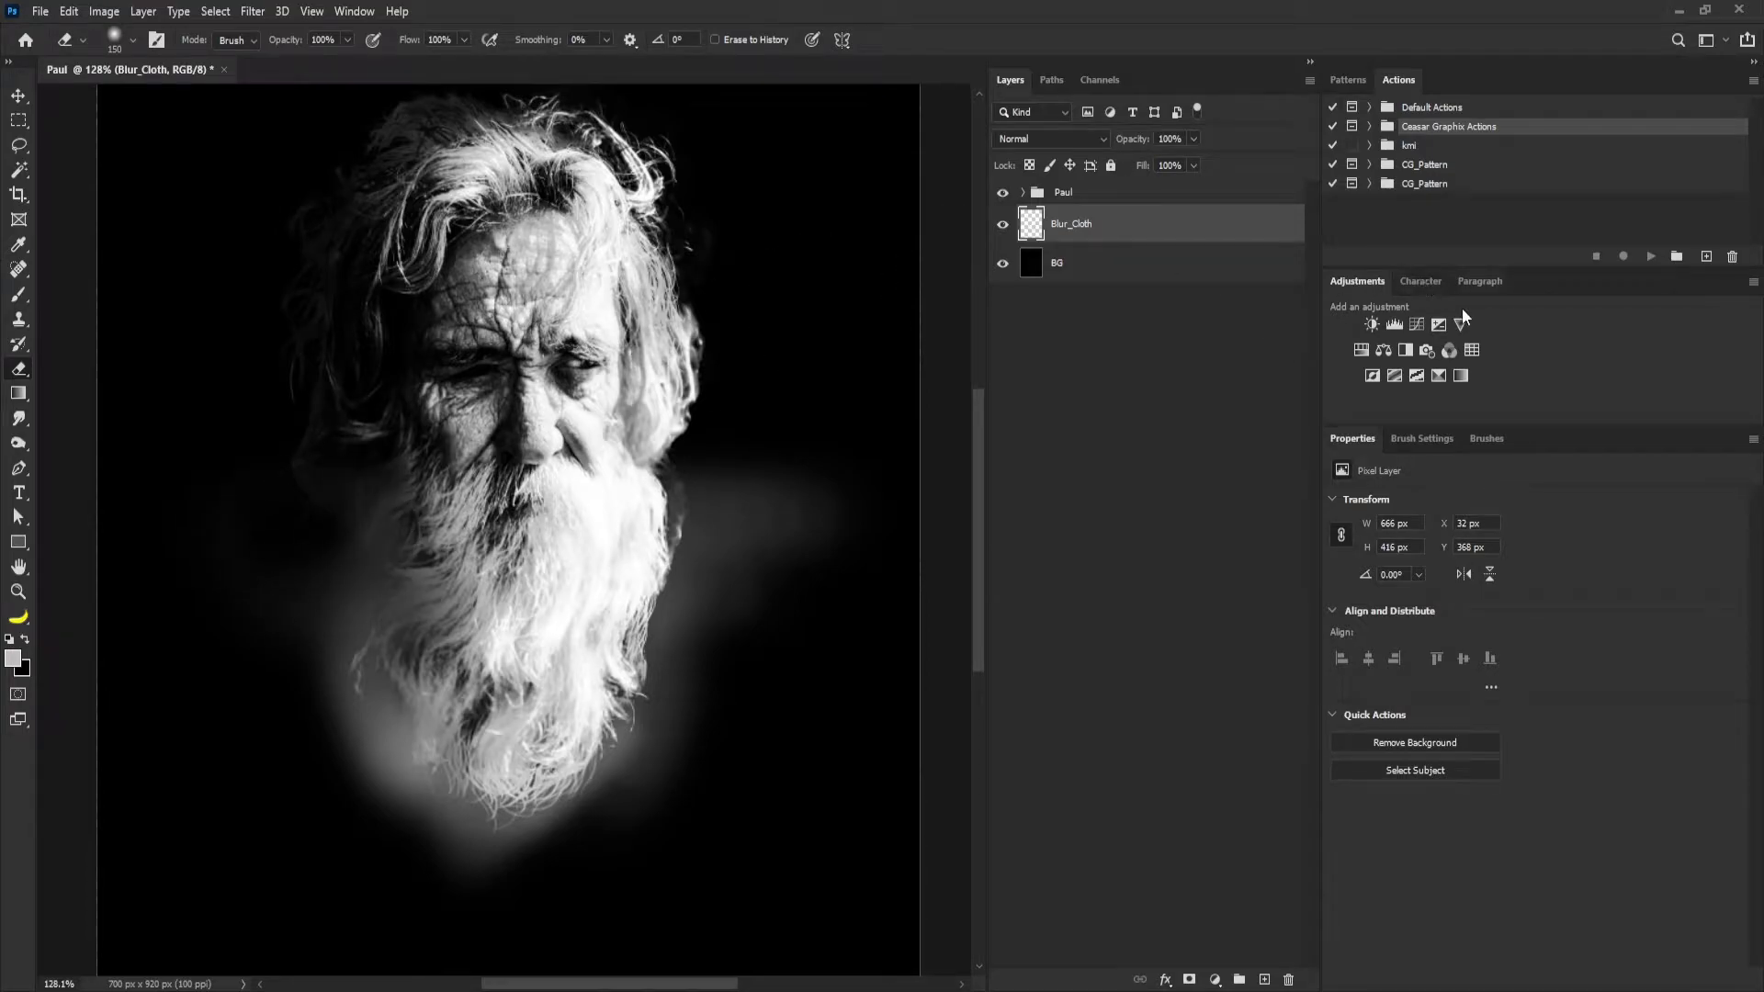
# Enable Transfer for the eraser and fade the haze beside and beneath the beard's shadowed side at 90 px.
pyautogui.click(1420, 439)
pyautogui.click(1344, 615)
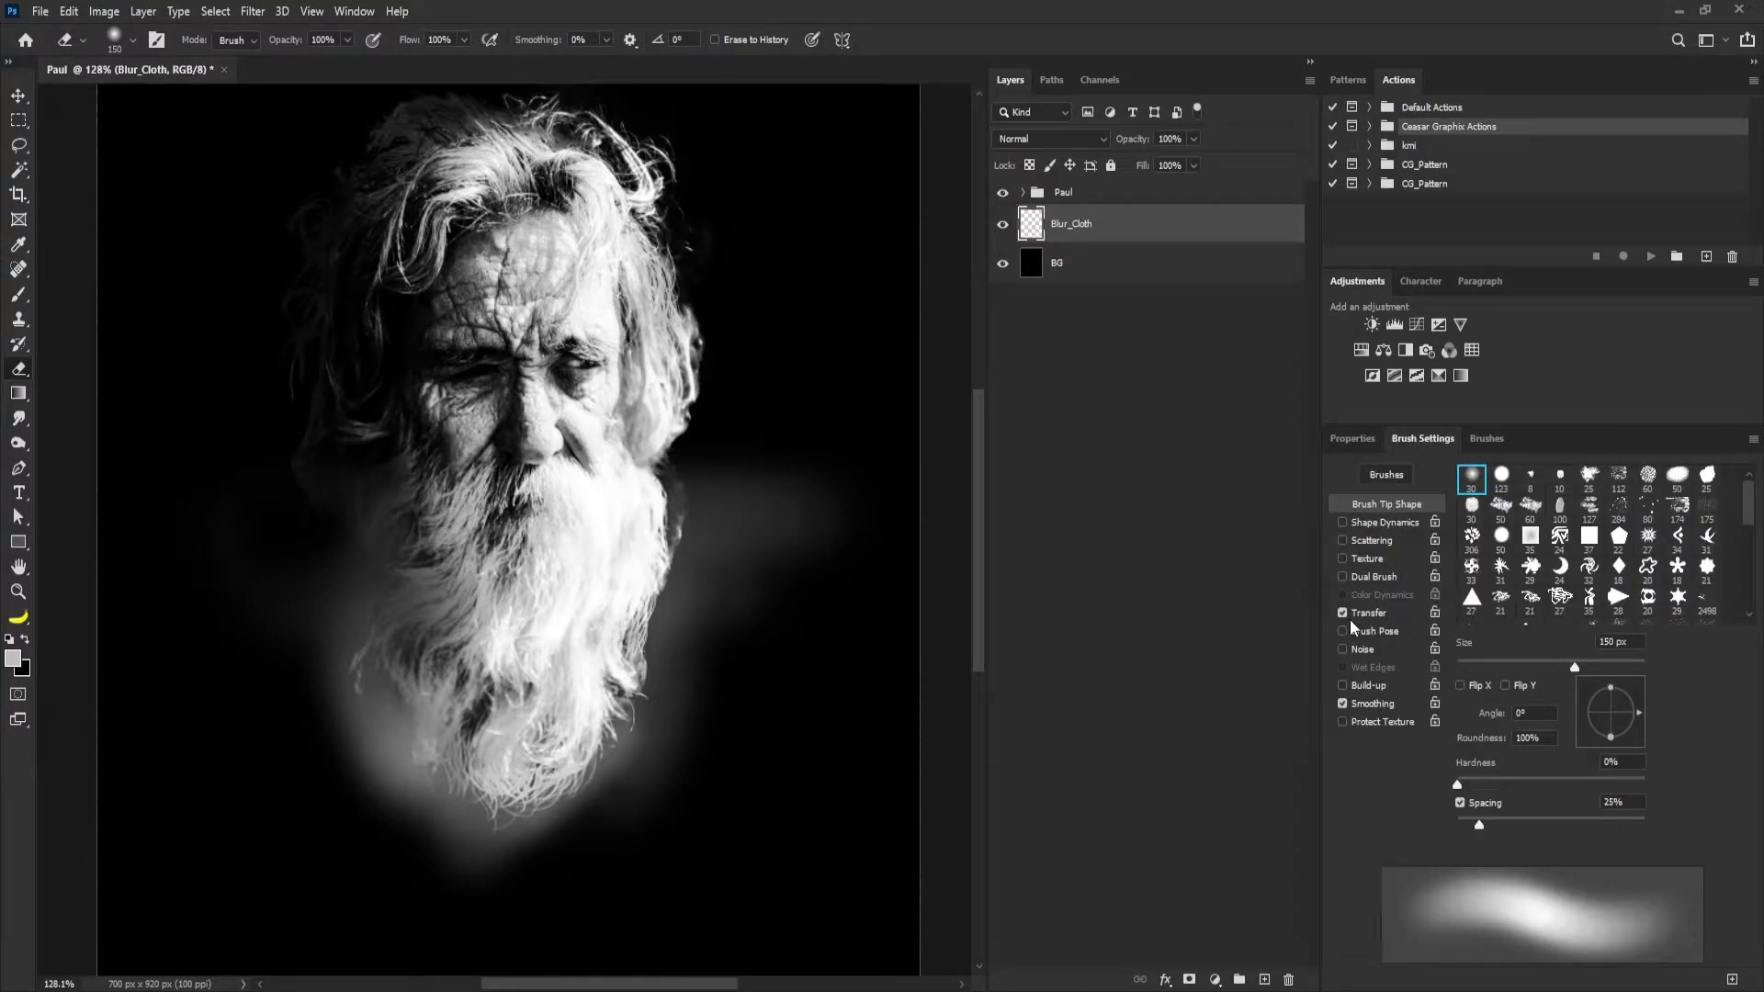
pyautogui.press('[')
pyautogui.press('[')
pyautogui.press('[')
pyautogui.moveTo(404, 531)
pyautogui.mouseDown()
pyautogui.moveTo(301, 603)
pyautogui.moveTo(340, 667)
pyautogui.moveTo(309, 587)
pyautogui.moveTo(330, 727)
pyautogui.mouseUp()
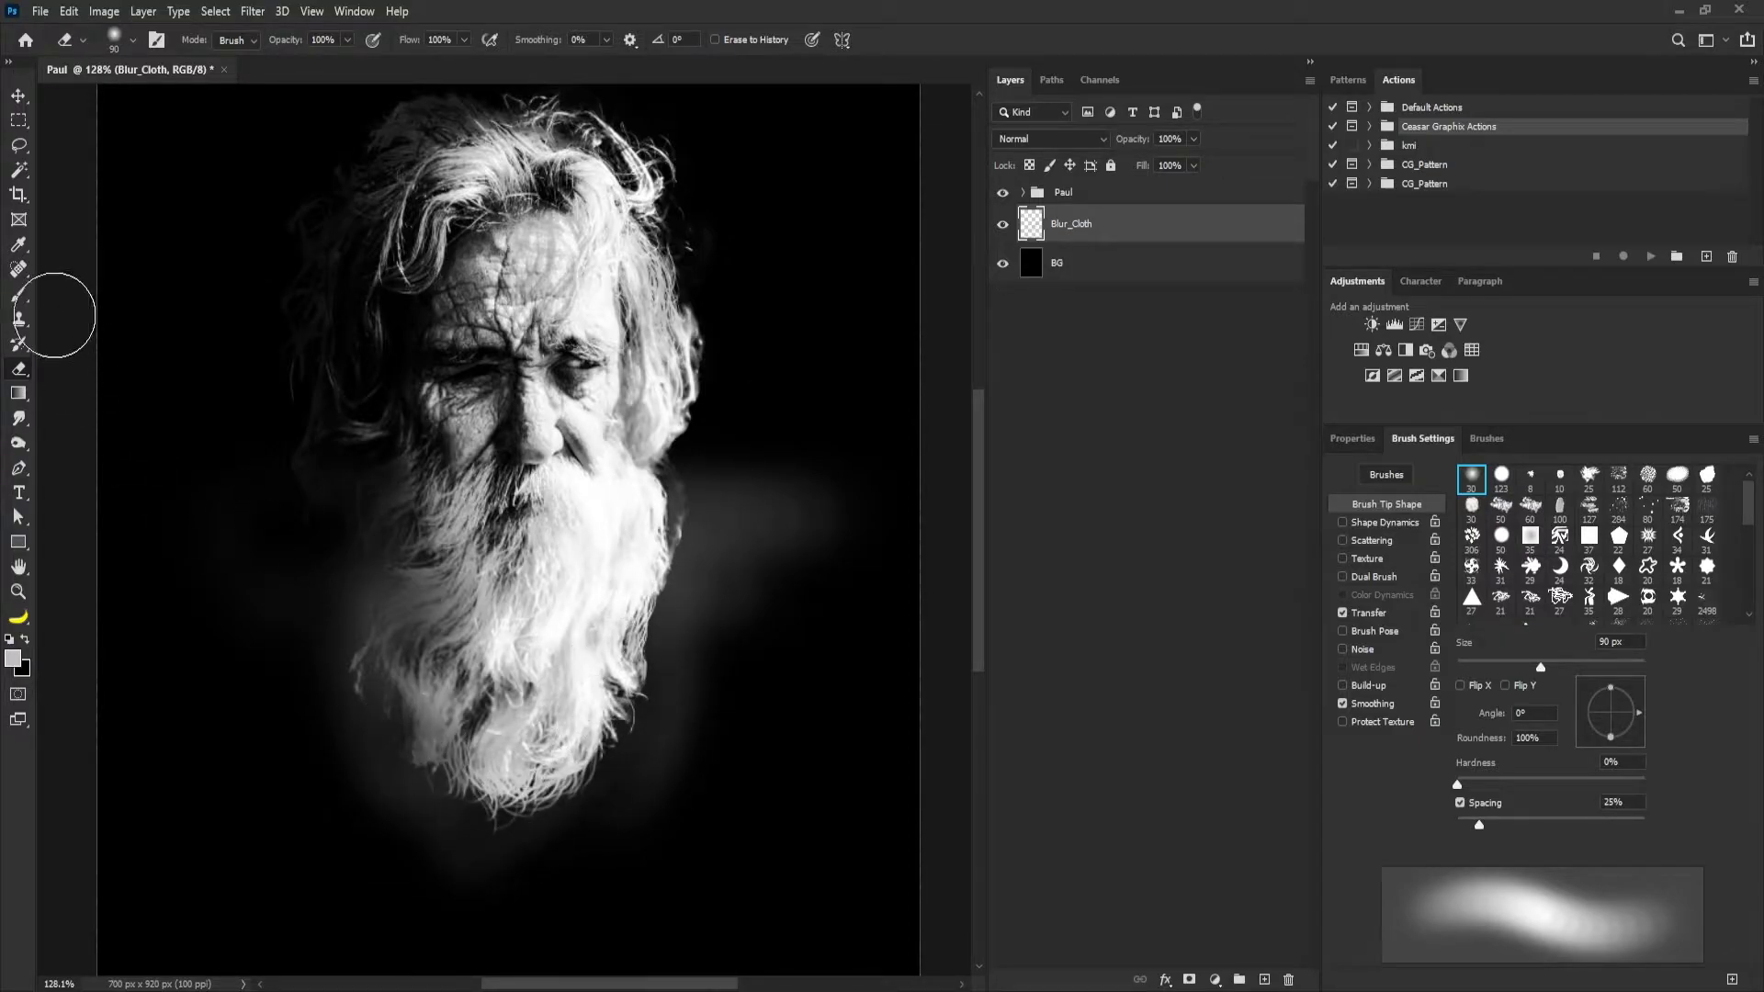
# Paint broad soft gray haze with a large brush on the bright-side chest beside the beard.
pyautogui.click(19, 294)
pyautogui.press(']')
pyautogui.press(']')
pyautogui.press(']')
pyautogui.press(']')
pyautogui.moveTo(795, 679)
pyautogui.mouseDown()
pyautogui.moveTo(683, 732)
pyautogui.moveTo(777, 736)
pyautogui.moveTo(710, 745)
pyautogui.moveTo(811, 633)
pyautogui.moveTo(795, 585)
pyautogui.moveTo(746, 606)
pyautogui.moveTo(728, 655)
pyautogui.moveTo(632, 632)
pyautogui.moveTo(590, 651)
pyautogui.moveTo(663, 579)
pyautogui.moveTo(637, 637)
pyautogui.moveTo(651, 666)
pyautogui.moveTo(612, 736)
pyautogui.moveTo(688, 608)
pyautogui.moveTo(663, 612)
pyautogui.moveTo(634, 688)
pyautogui.moveTo(661, 627)
pyautogui.moveTo(664, 537)
pyautogui.moveTo(670, 677)
pyautogui.mouseUp()
# Brighten the haze close along the beard's bright edge with a soft 60 px brush.
pyautogui.press('[')
pyautogui.press('[')
pyautogui.press('[')
pyautogui.press('[')
pyautogui.press('[')
pyautogui.press('[')
pyautogui.press('[')
pyautogui.press('[')
pyautogui.press('[')
pyautogui.press(']')
pyautogui.press(']')
pyautogui.press(']')
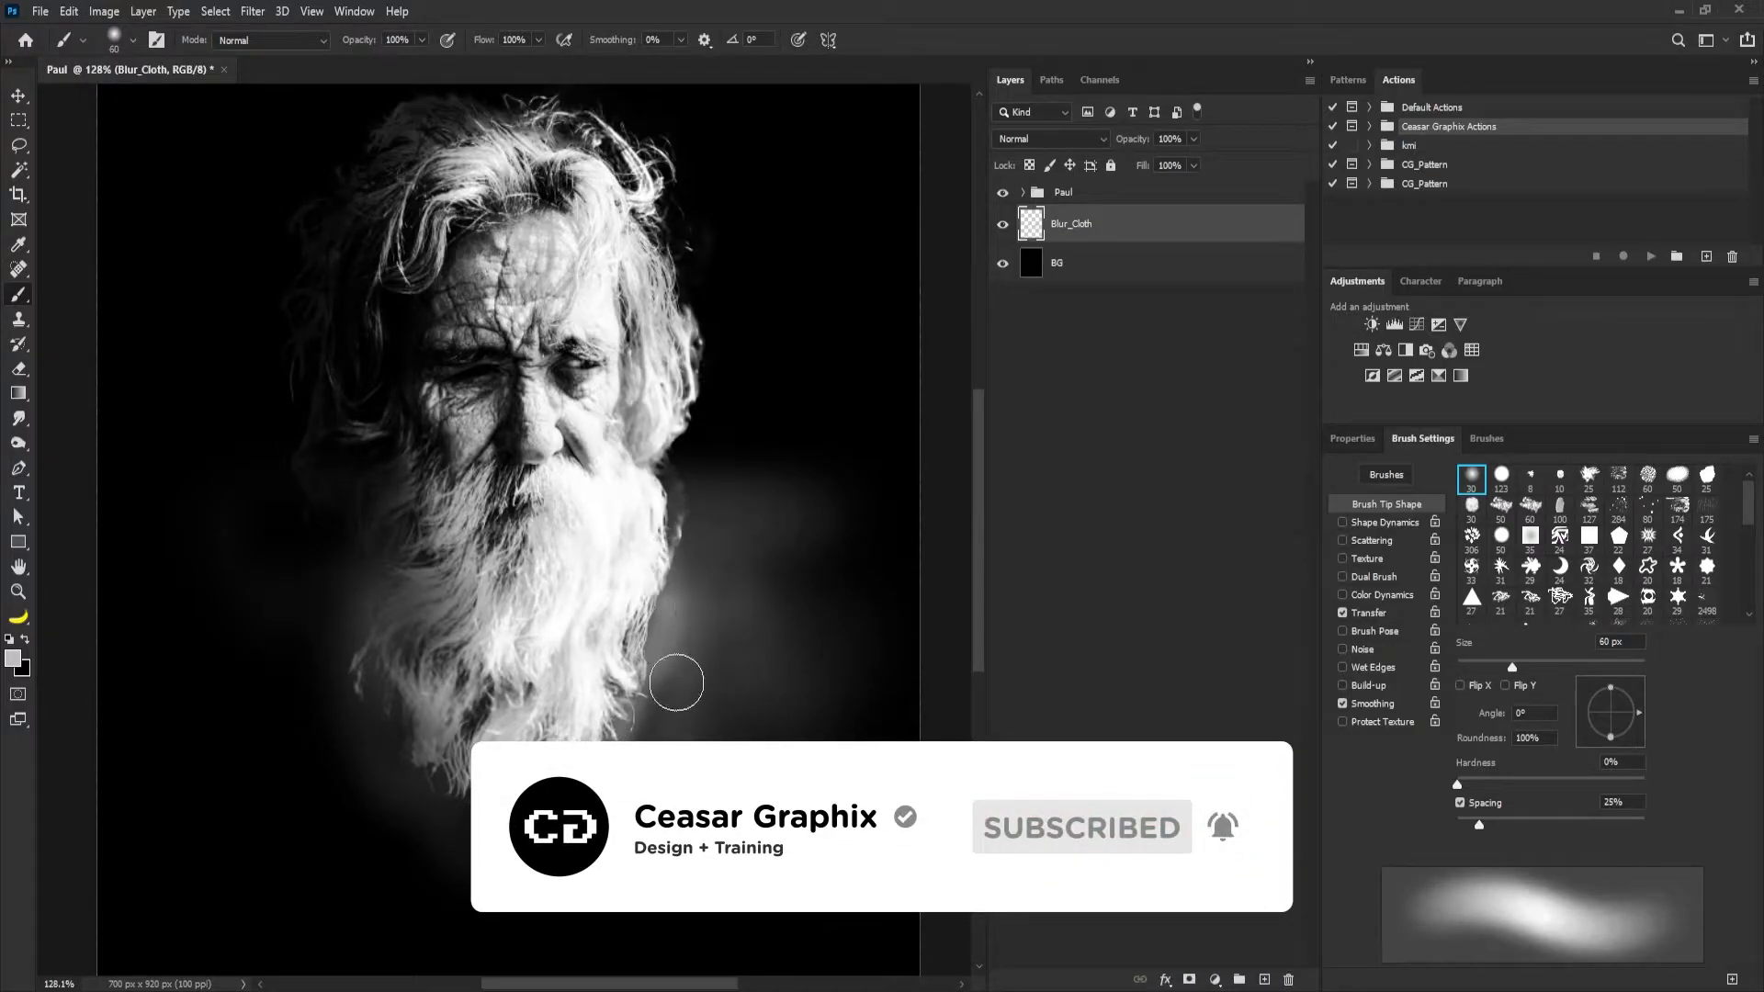
pyautogui.moveTo(624, 732)
pyautogui.mouseDown()
pyautogui.moveTo(641, 649)
pyautogui.moveTo(689, 589)
pyautogui.moveTo(690, 544)
pyautogui.mouseUp()
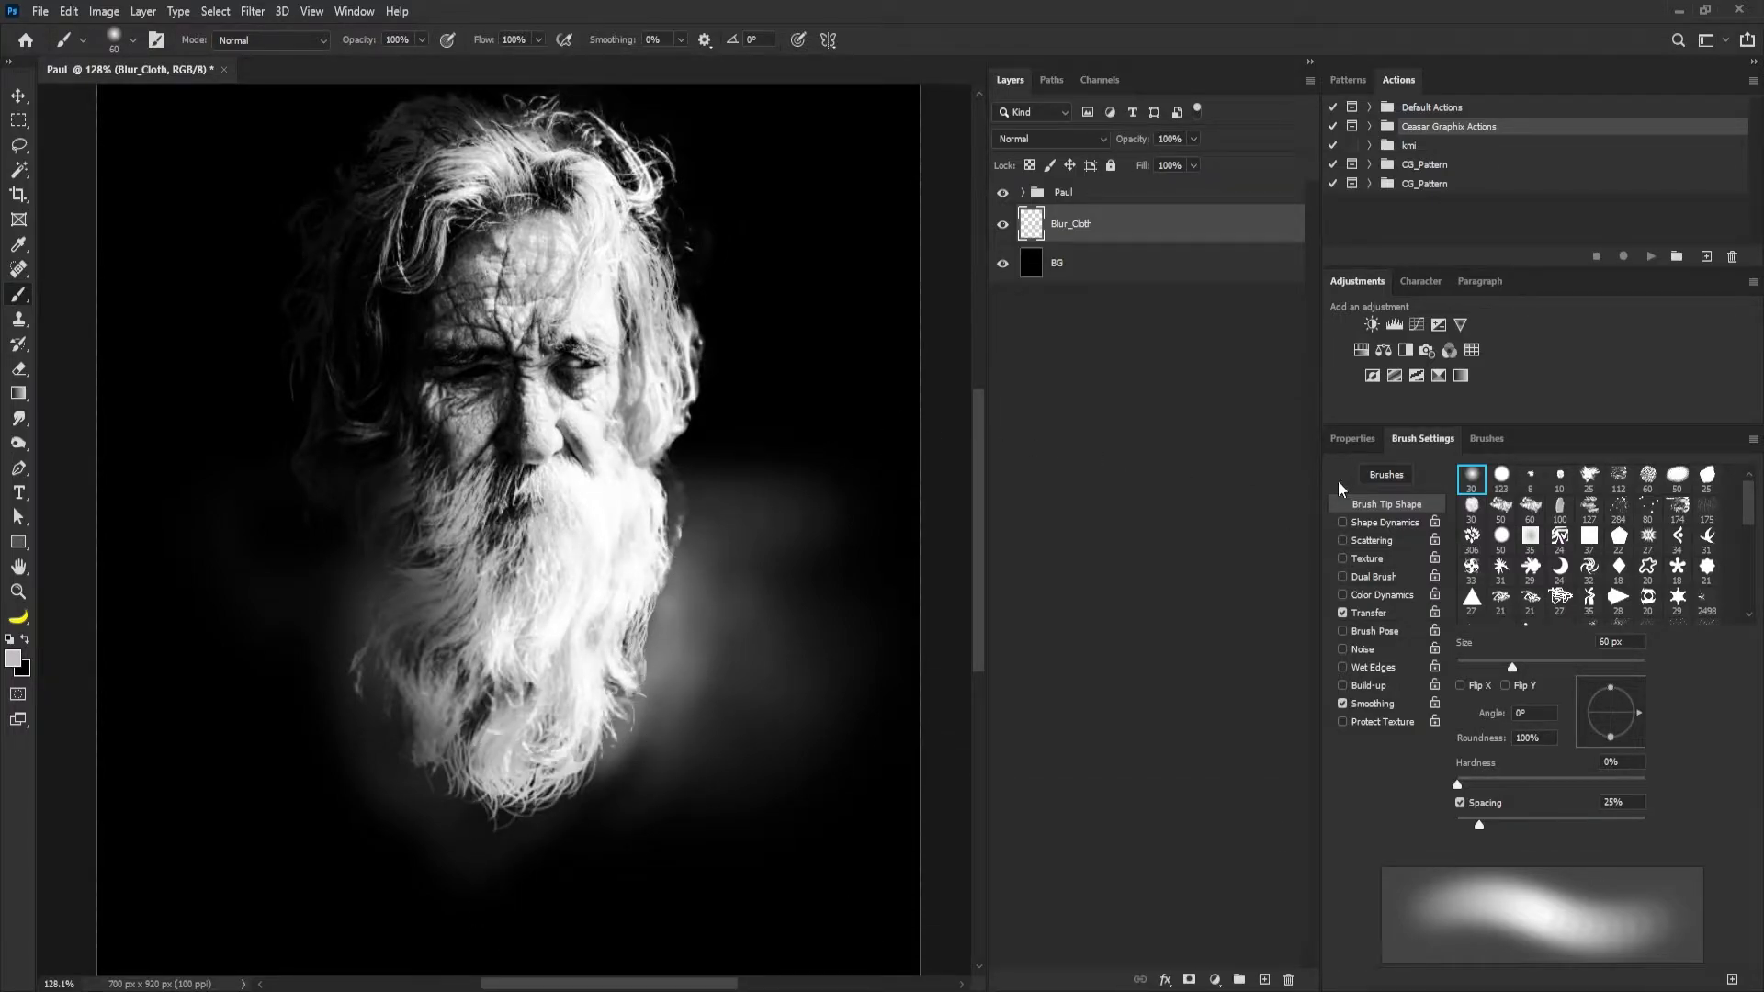
# Enable Shape Dynamics and paint a tapered gray fold beside the beard's shadowed edge with a soft 25 px brush.
pyautogui.click(1342, 521)
pyautogui.press('[')
pyautogui.press('[')
pyautogui.press('[')
pyautogui.press('[')
pyautogui.press('[')
pyautogui.press('[')
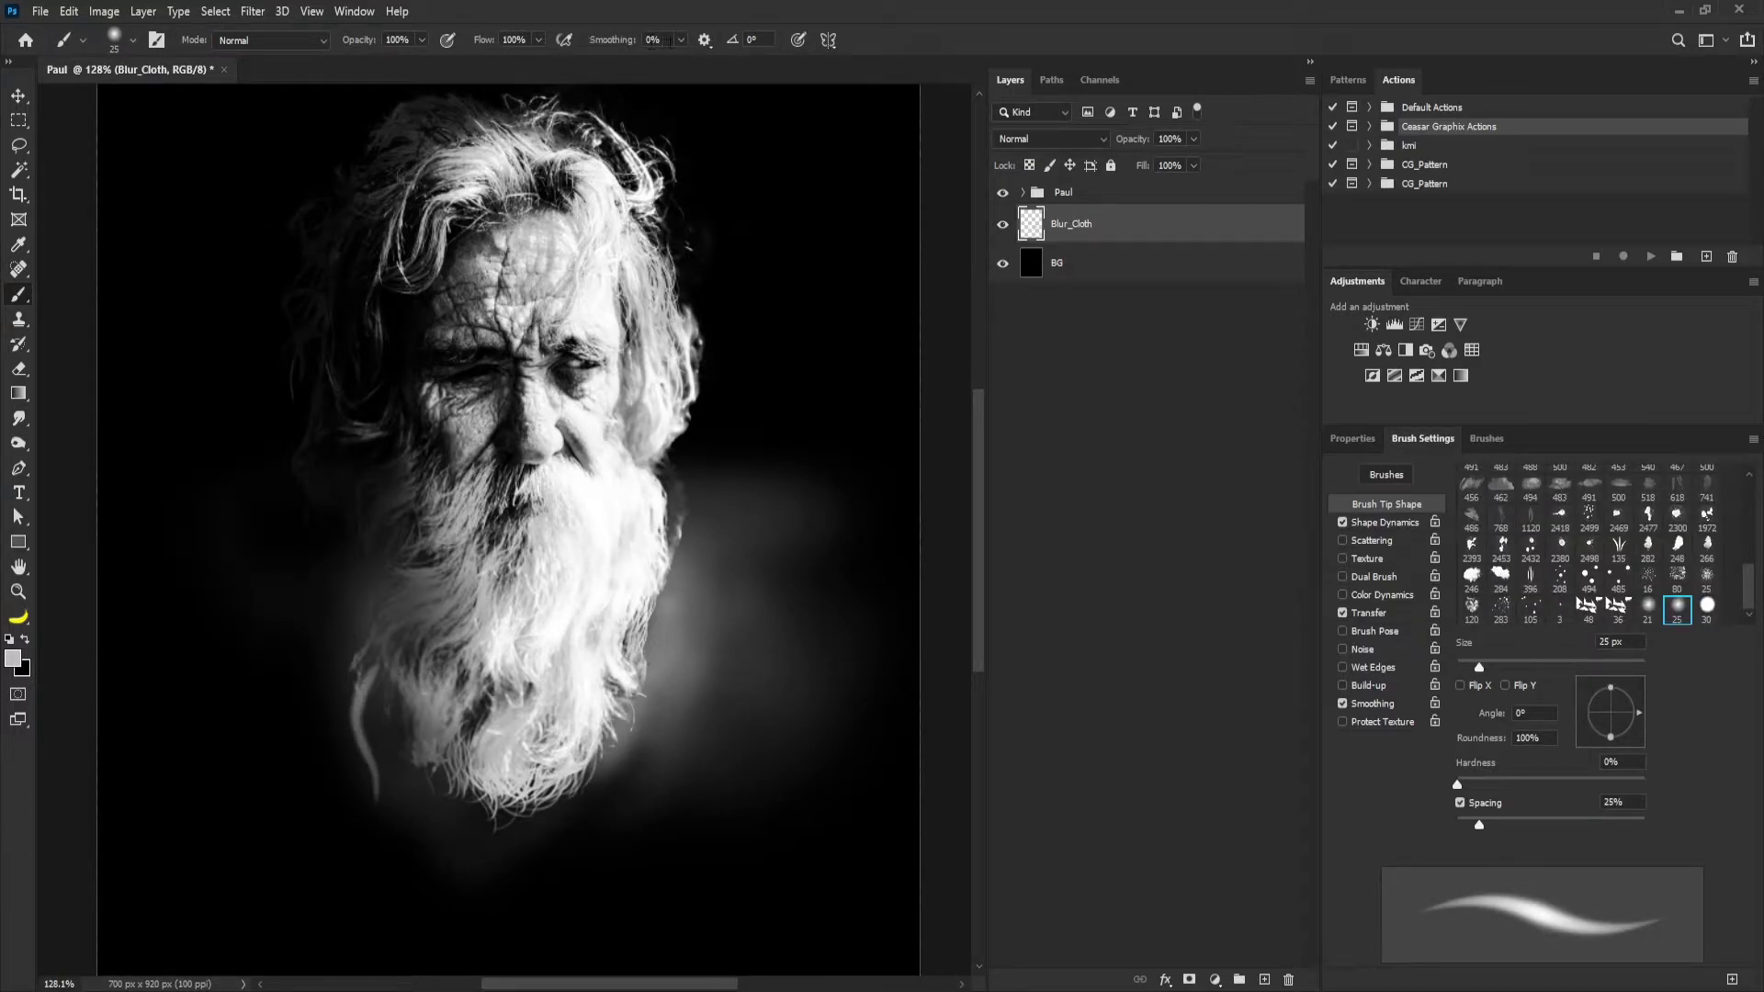
# Set brush smoothing to 60% and paint thin tapered cloth folds around the beard's shadowed side and below its tip.
pyautogui.moveTo(732, 63); pyautogui.dragTo(731, 62)
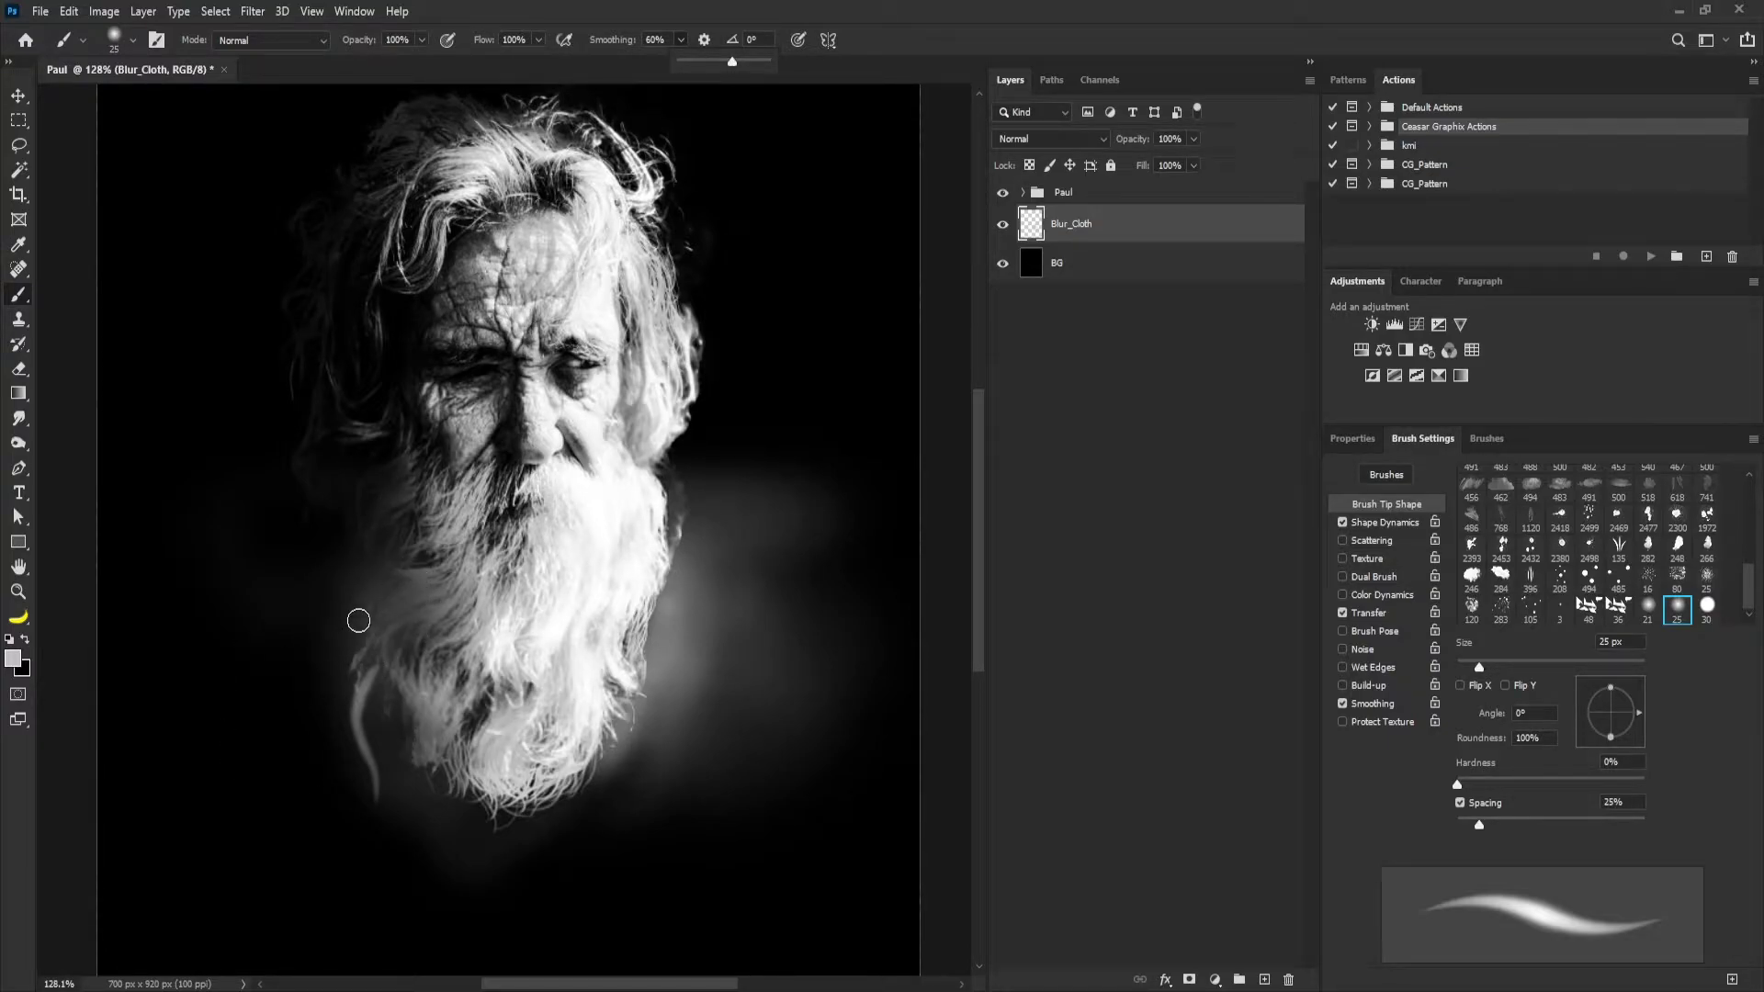
pyautogui.click(365, 574)
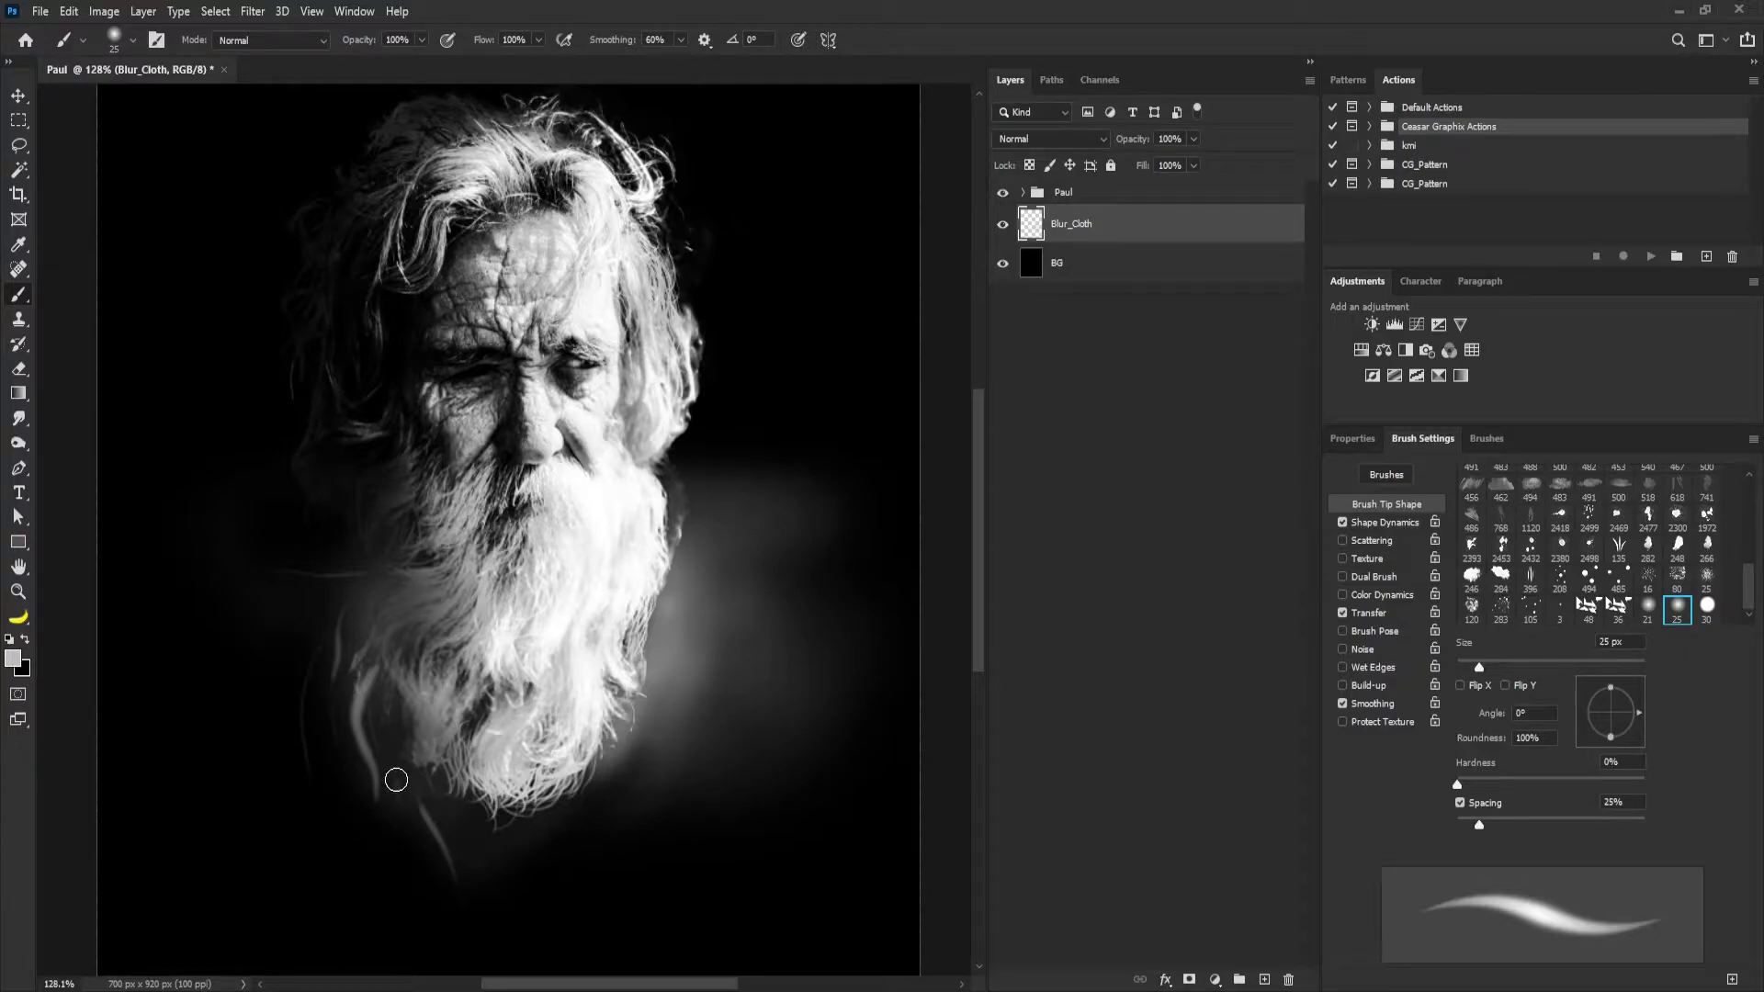
pyautogui.moveTo(343, 694); pyautogui.dragTo(344, 792)
pyautogui.moveTo(299, 682); pyautogui.dragTo(311, 752)
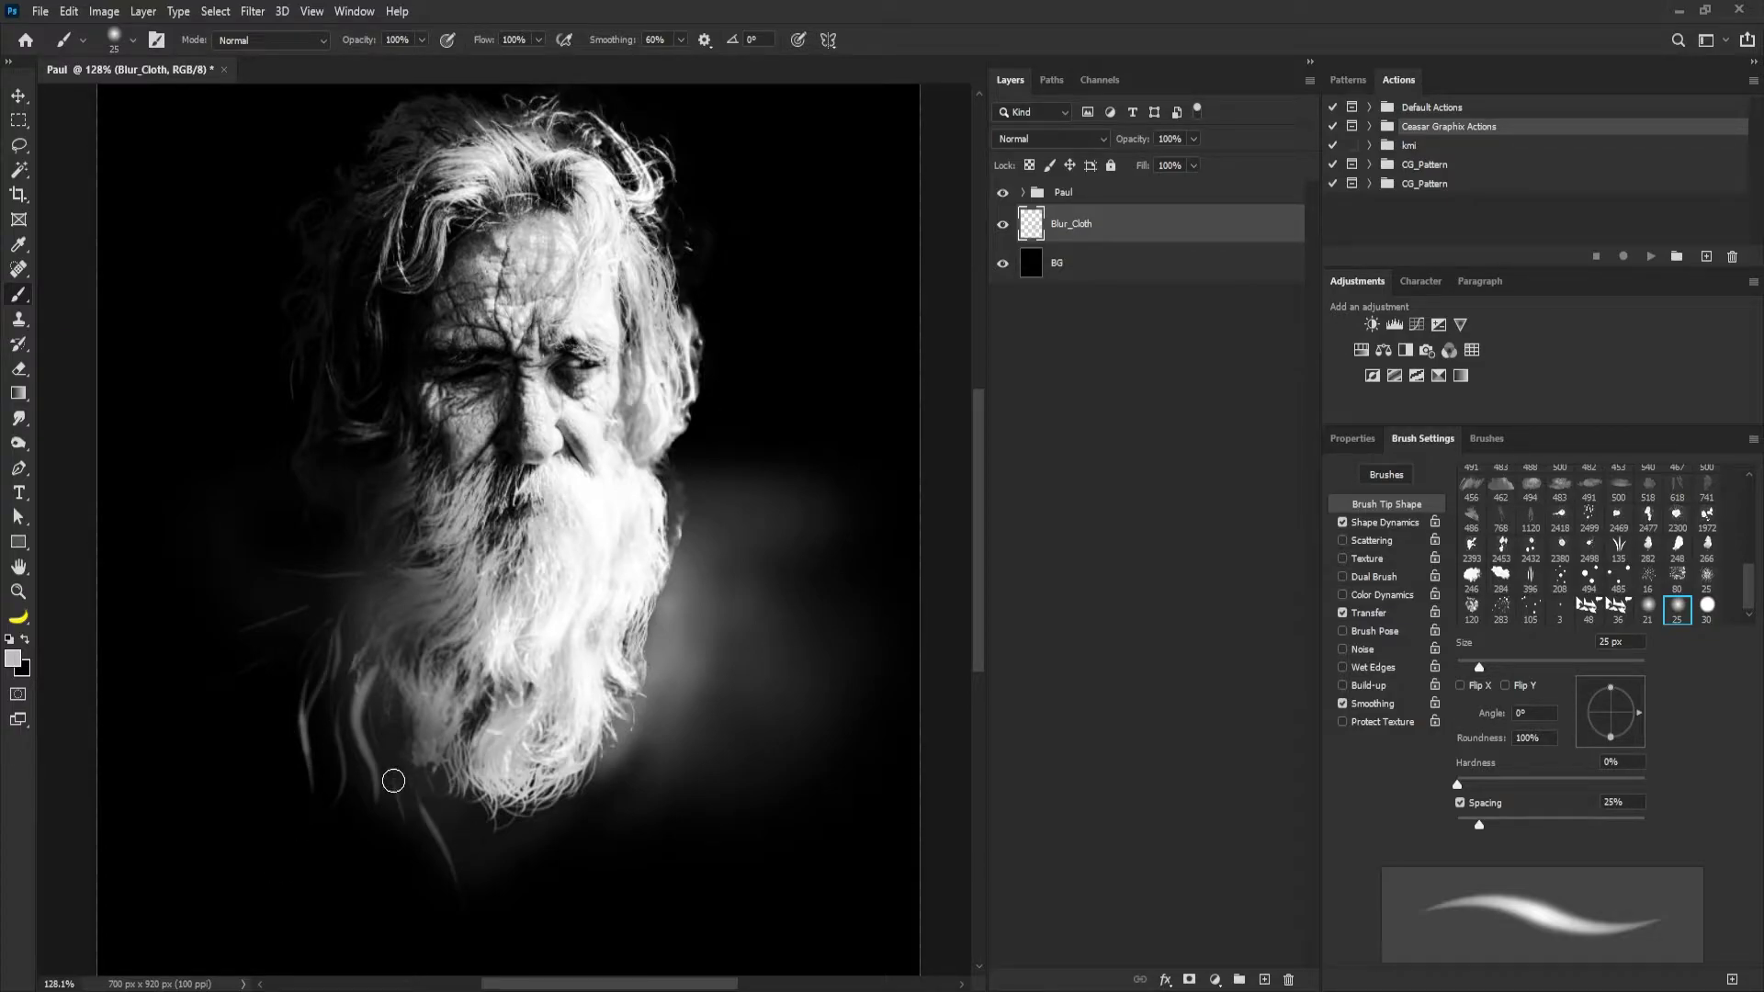
# Draw a thin light gray (#bfbfbf) vertical bar without stroke above the portrait group, about 21 px wide and 724 px high.
pyautogui.scroll(-3, 512, 598)
pyautogui.click(1057, 195)
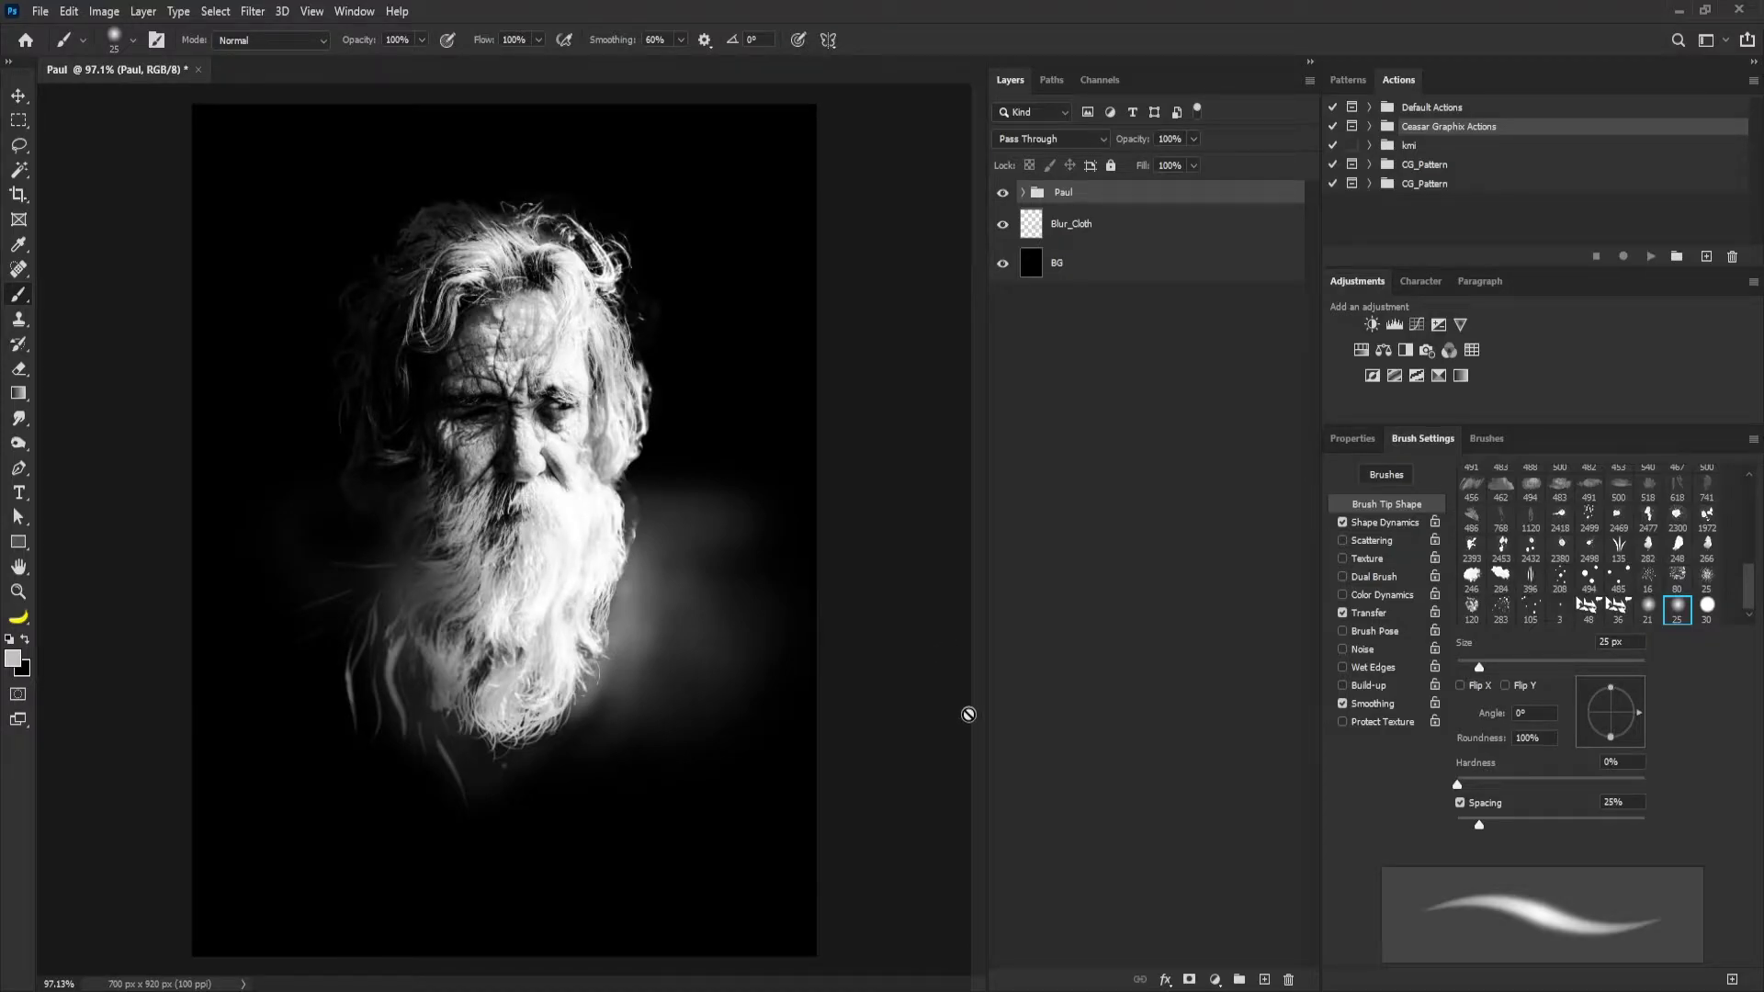
pyautogui.press('v')
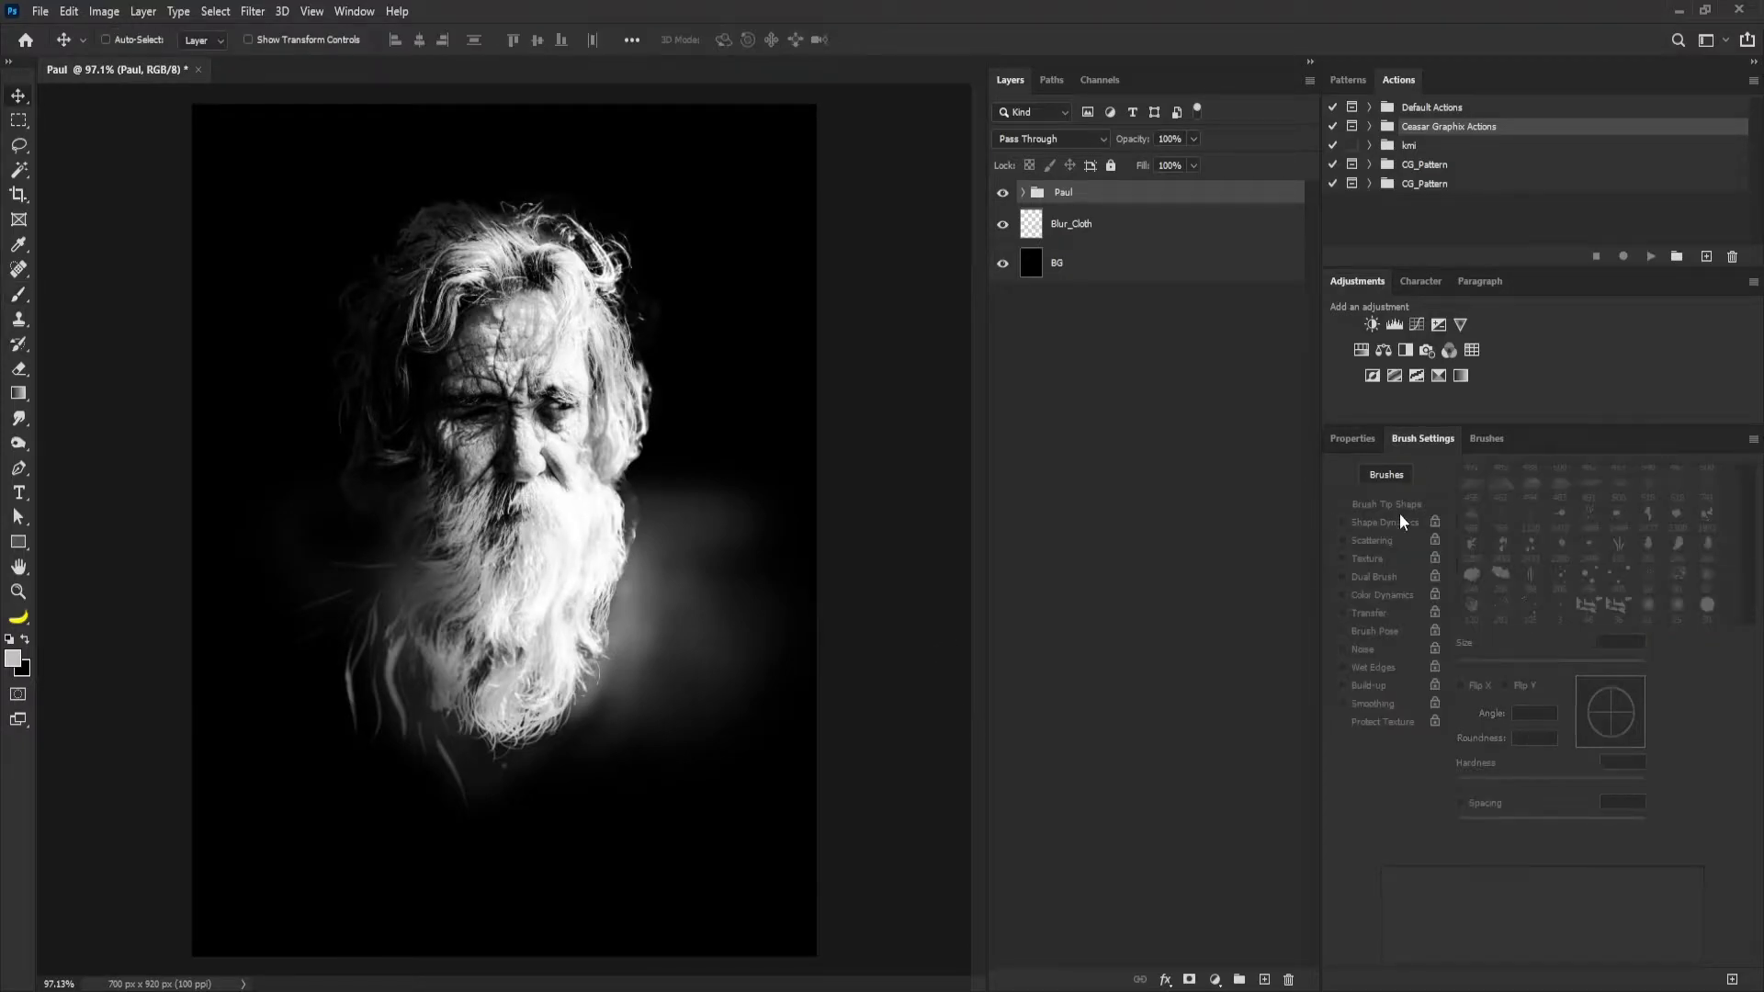
pyautogui.click(23, 549)
pyautogui.click(84, 552)
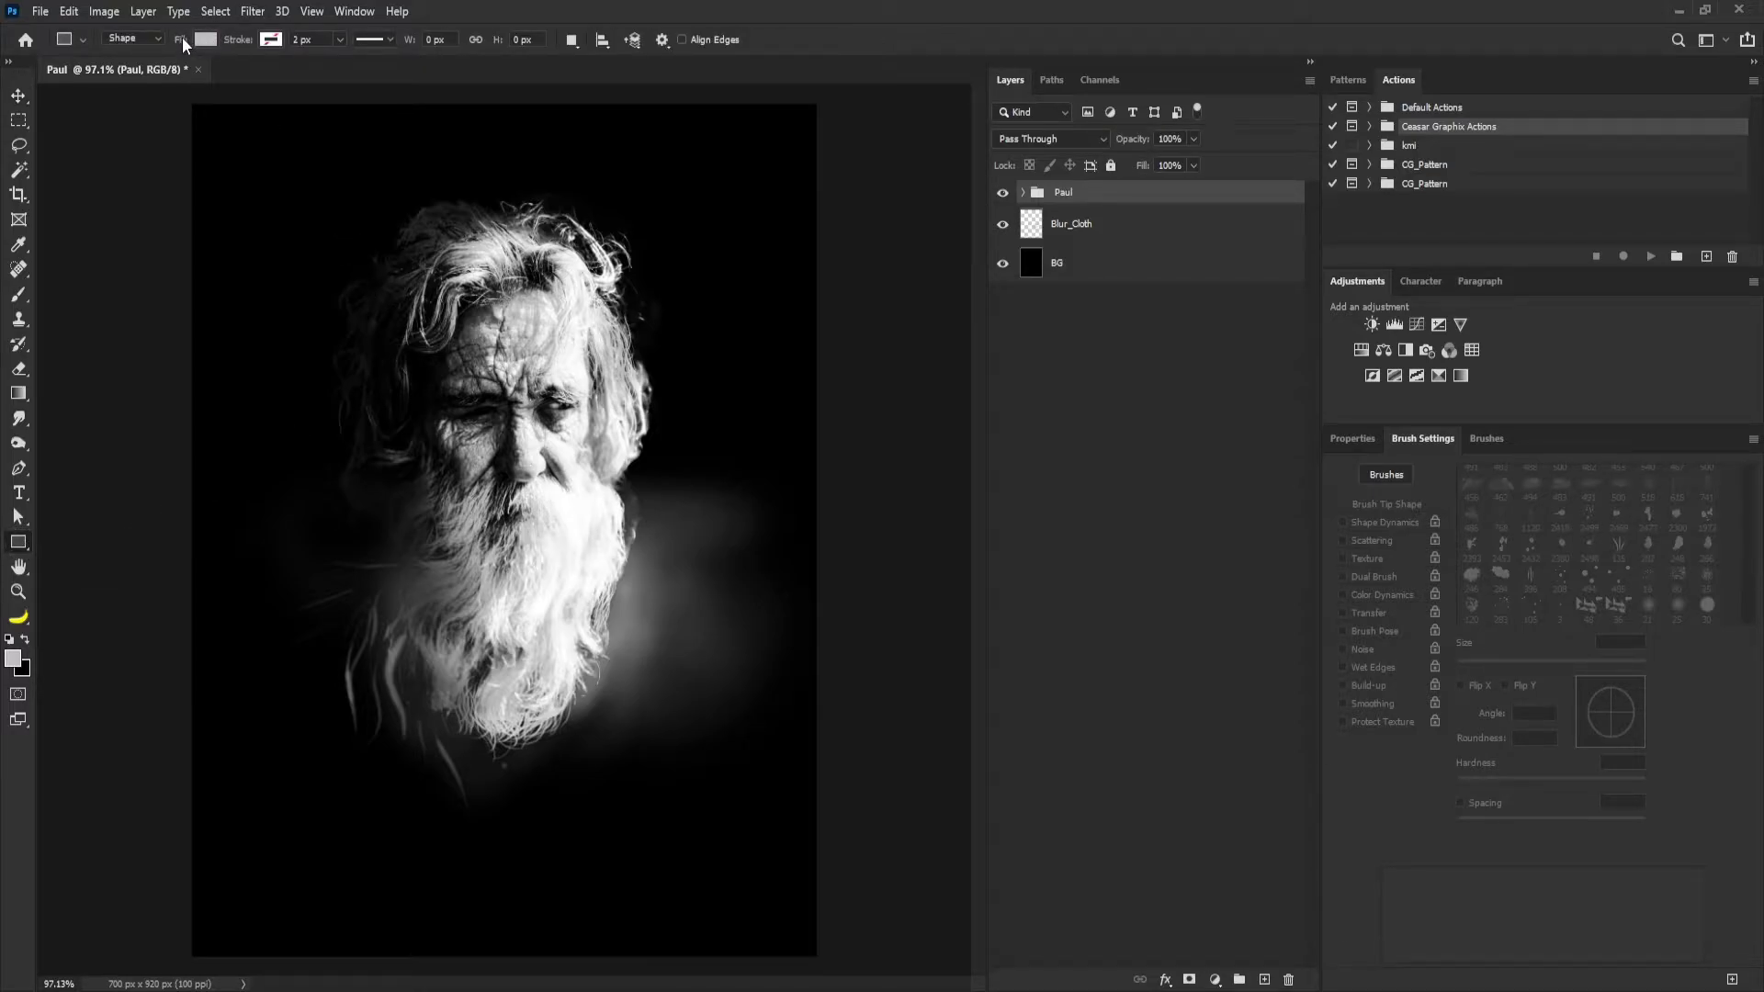
pyautogui.click(208, 41)
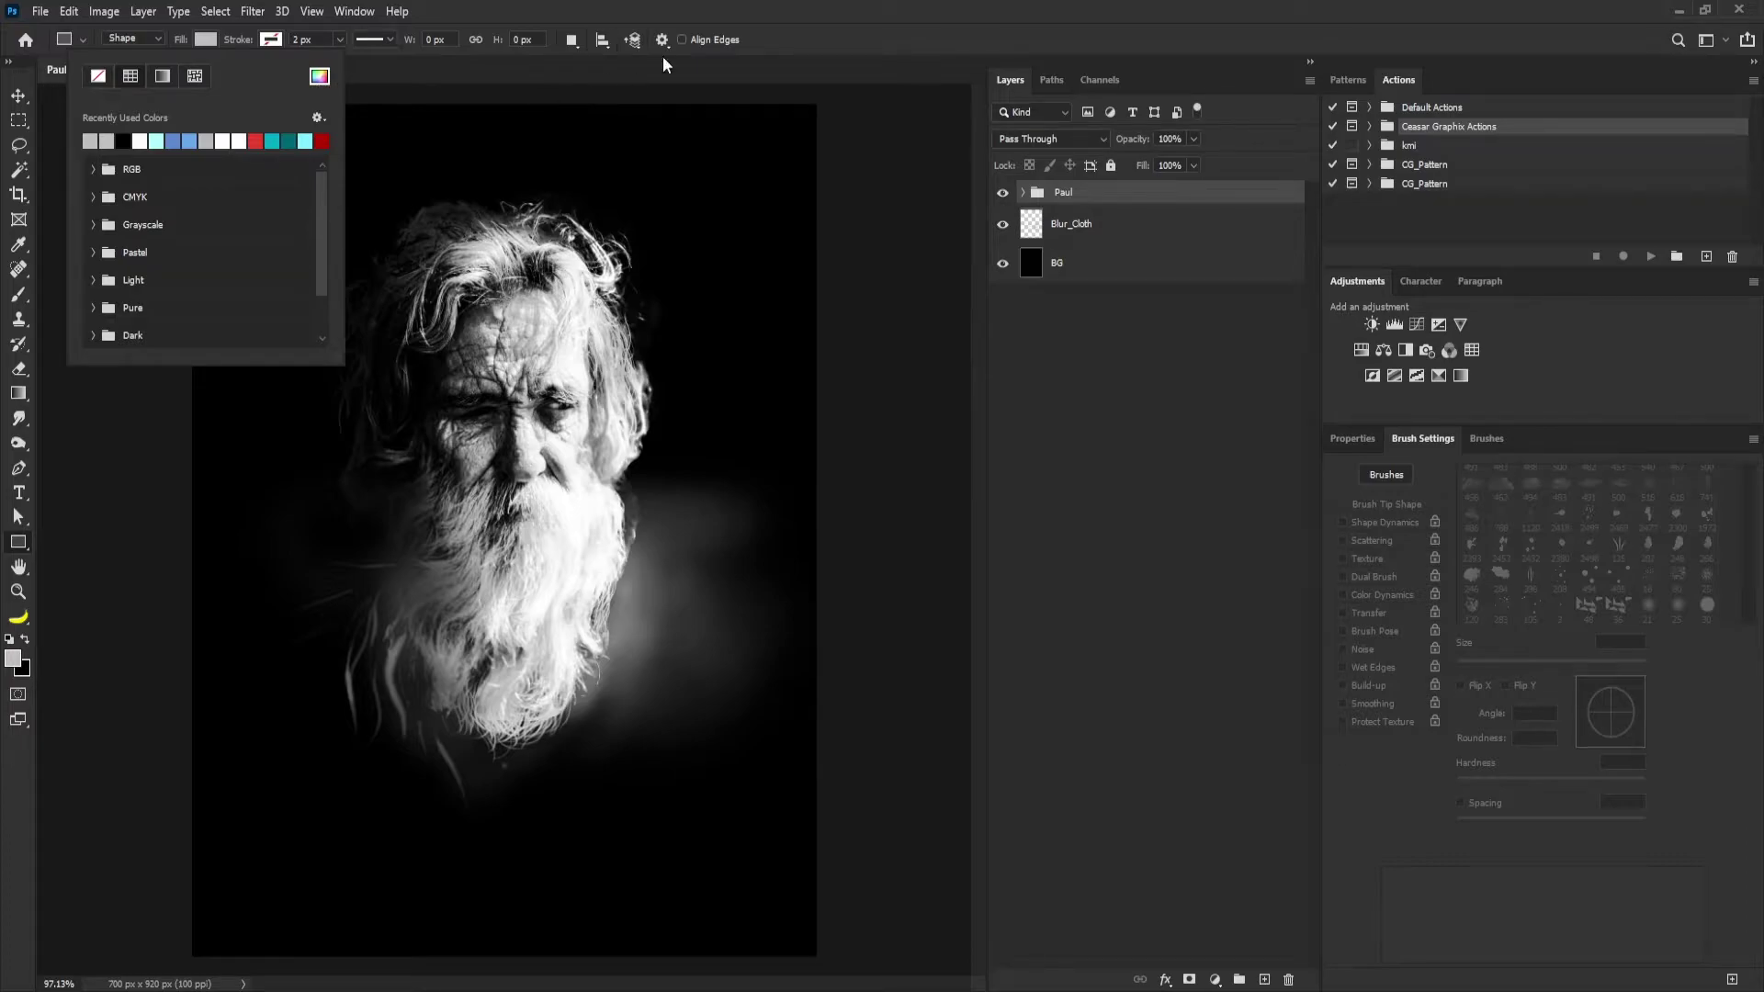
pyautogui.click(319, 76)
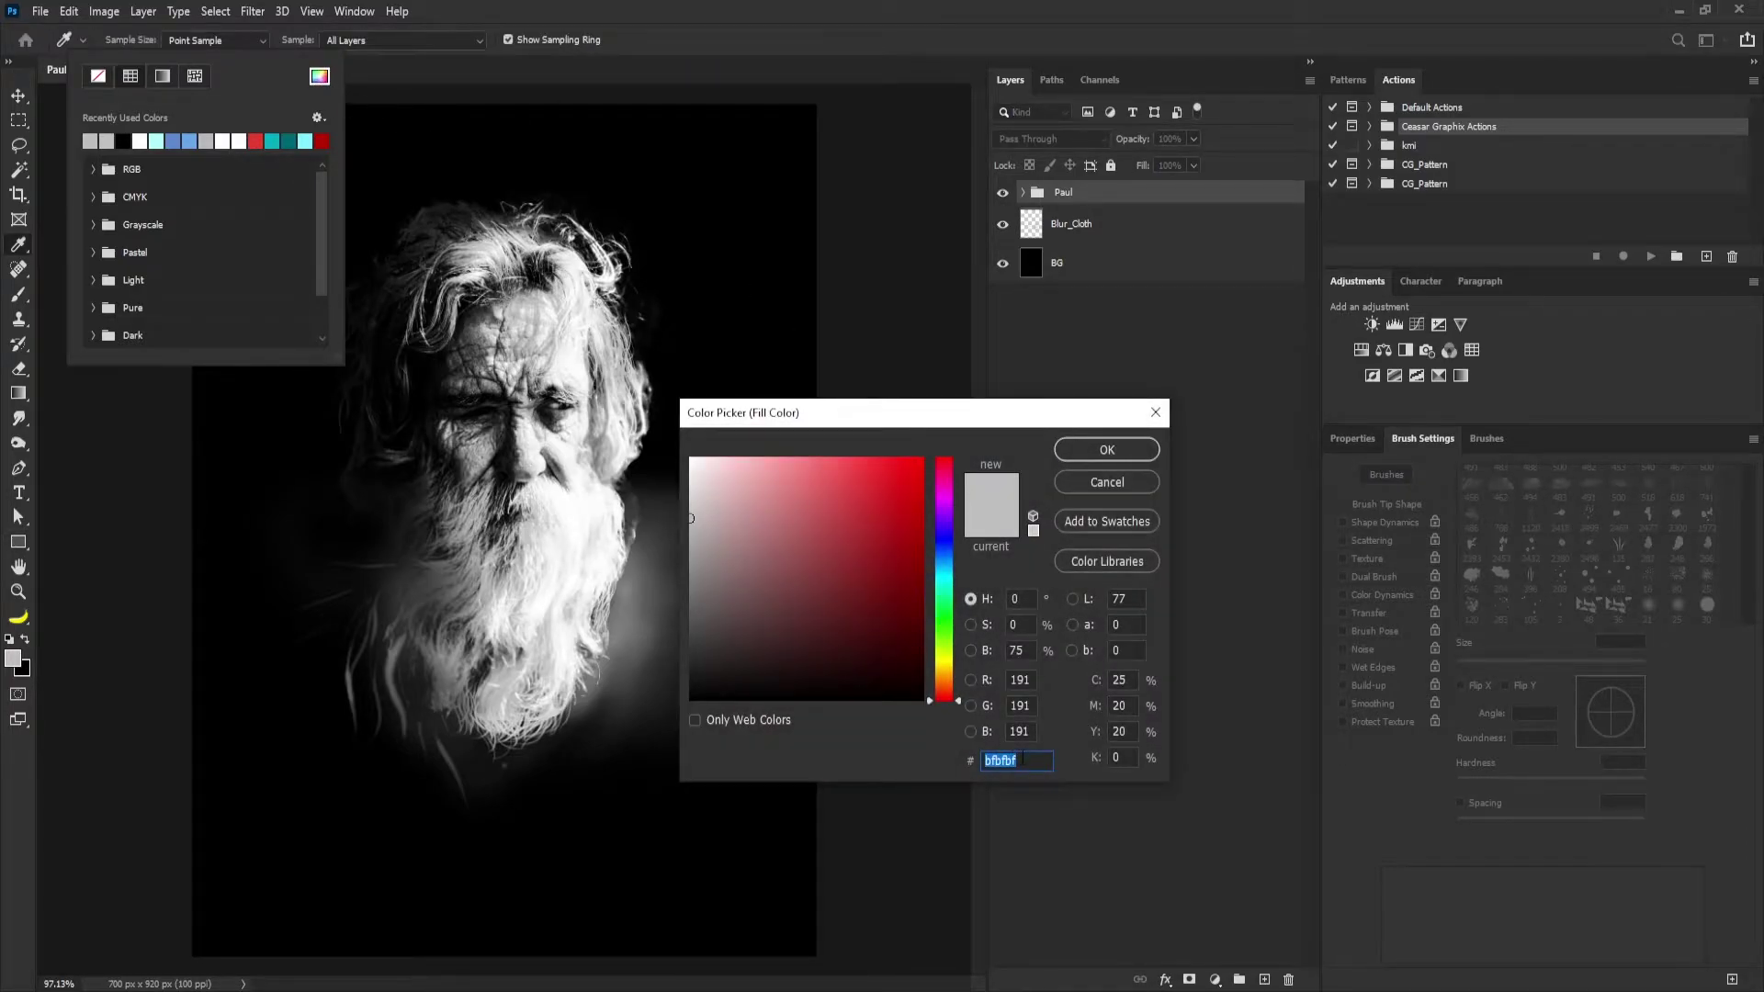
pyautogui.click(1119, 457)
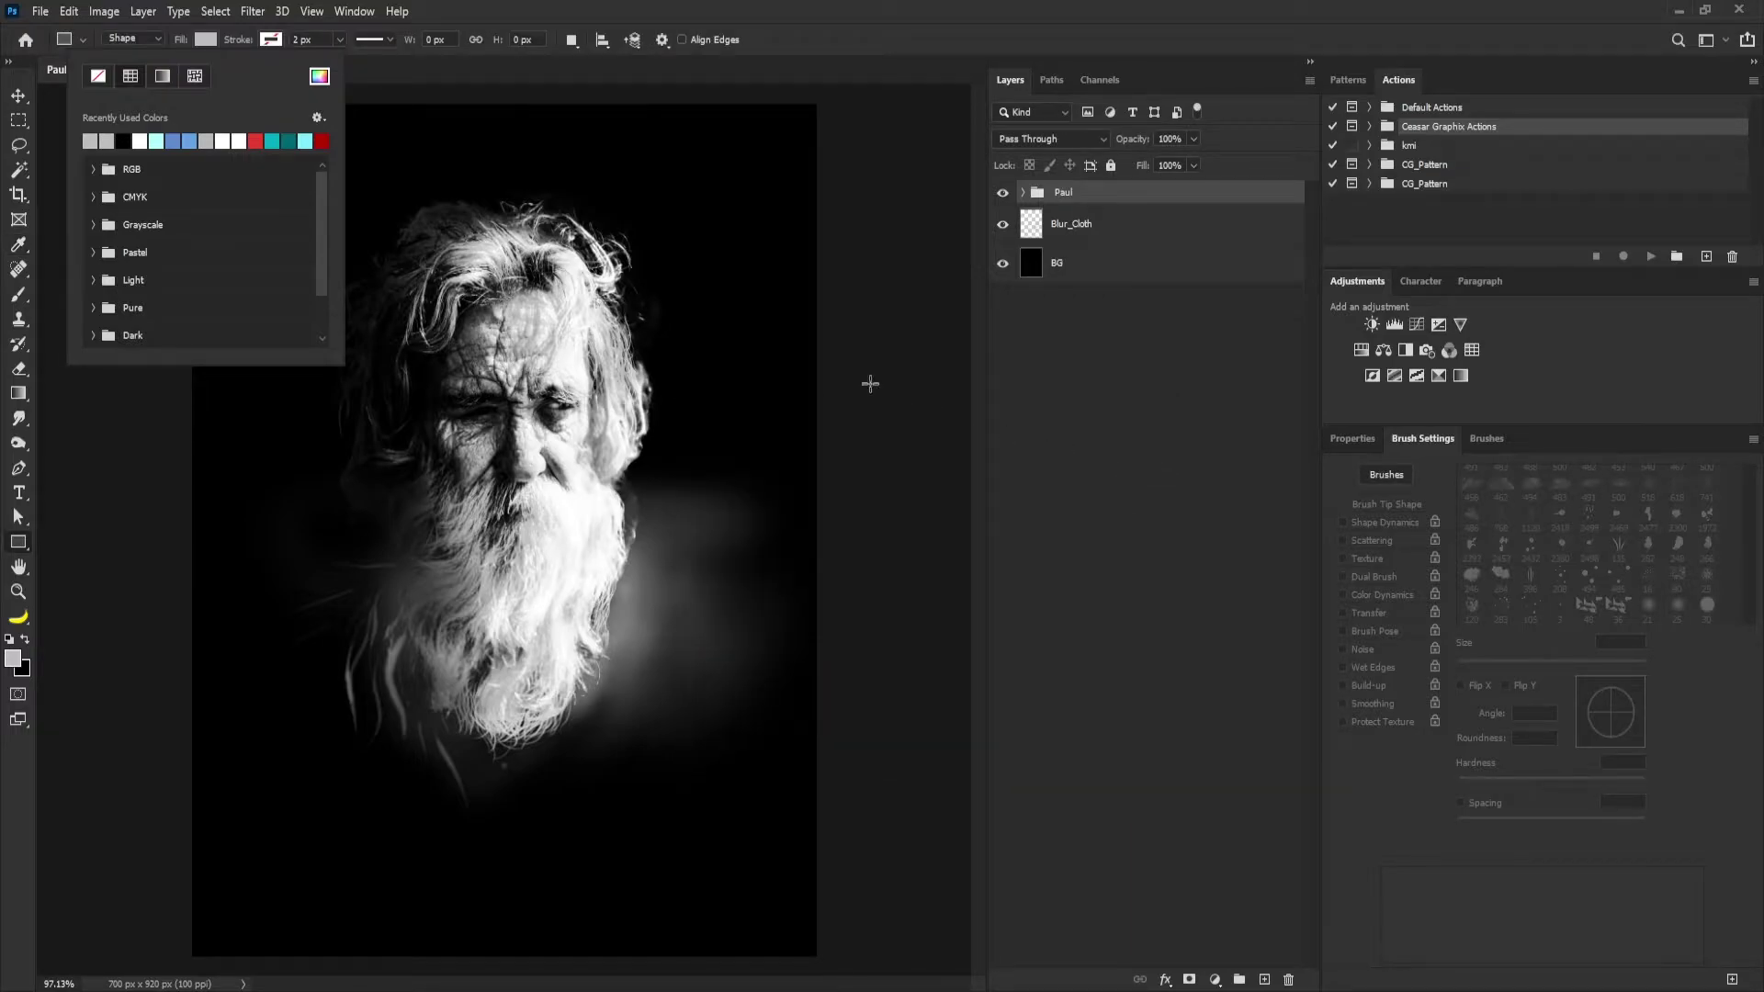
pyautogui.click(836, 48)
pyautogui.moveTo(385, 243); pyautogui.dragTo(418, 767)
# Make three copies of the vertical bar across the portrait and distribute all four bars evenly horizontally.
pyautogui.press('v')
pyautogui.hotkey('ctrl', 'j')
pyautogui.moveTo(404, 487); pyautogui.dragTo(288, 481)
pyautogui.hotkey('ctrl', 'j')
pyautogui.hotkey('ctrl', 'j')
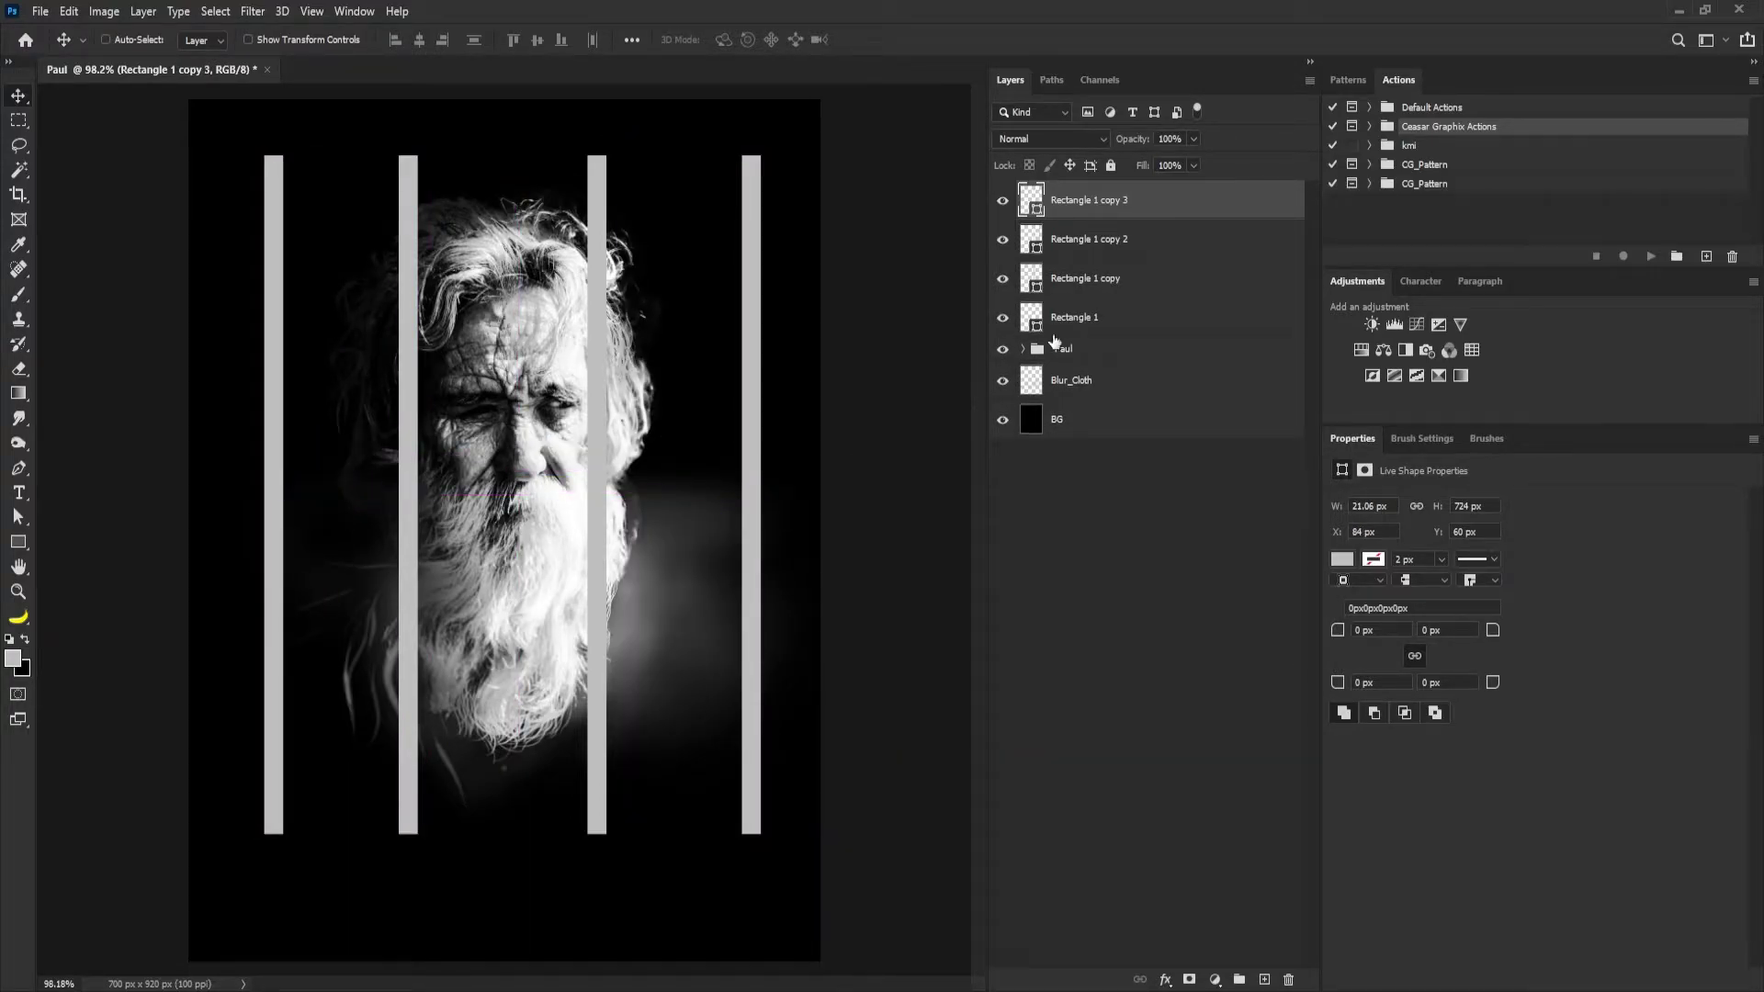
pyautogui.keyDown('shift'); pyautogui.click(1103, 330); pyautogui.keyUp('shift')
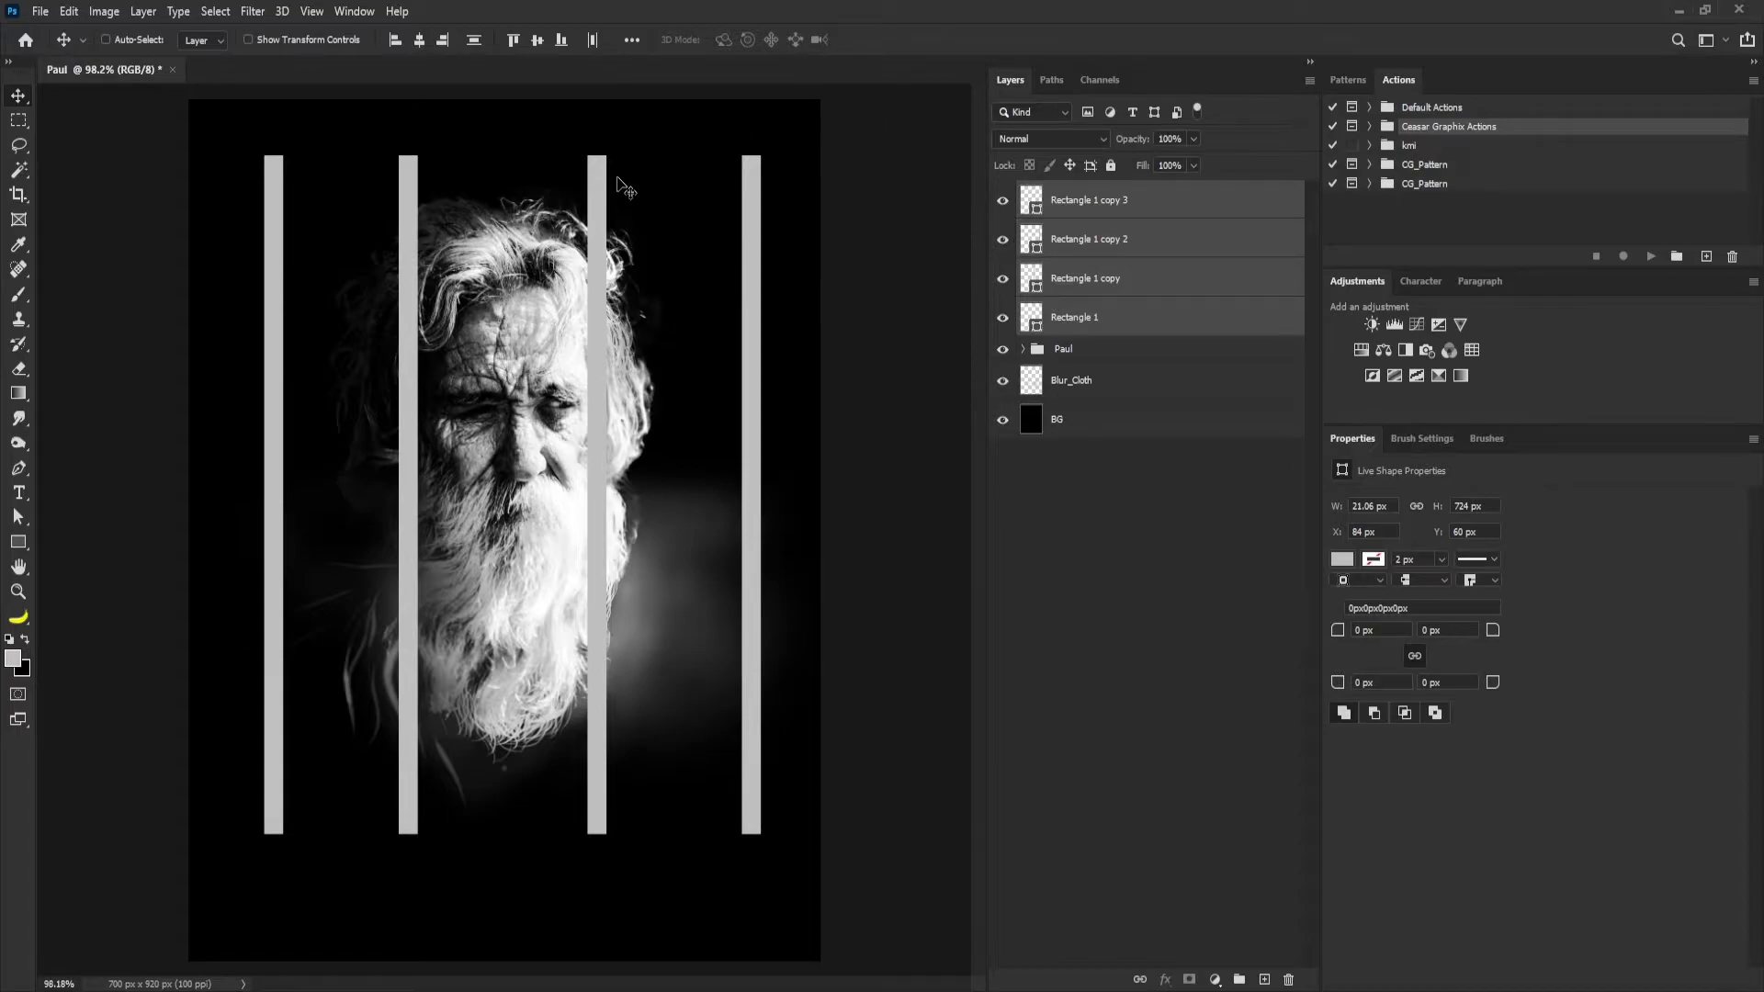
pyautogui.click(593, 42)
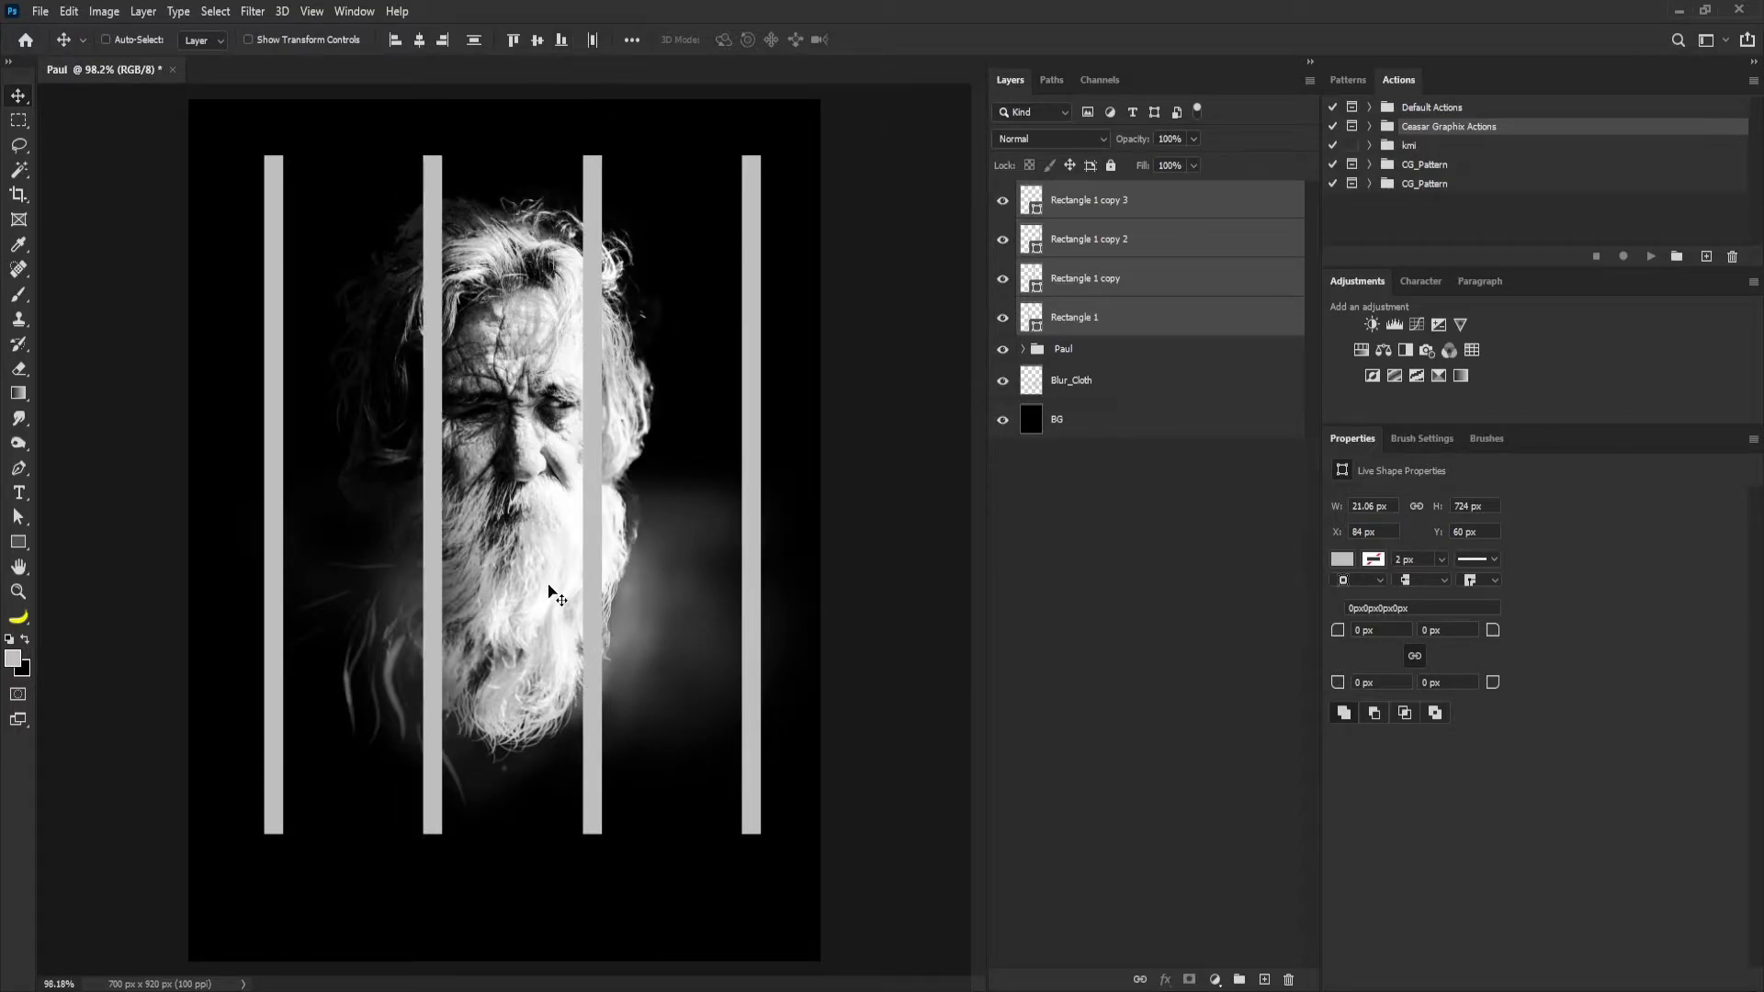
# Duplicate a vertical bar, rotate the copy 90° to cross the beard, and place a second horizontal copy across the upper hair.
pyautogui.moveTo(1118, 201); pyautogui.dragTo(1264, 979)
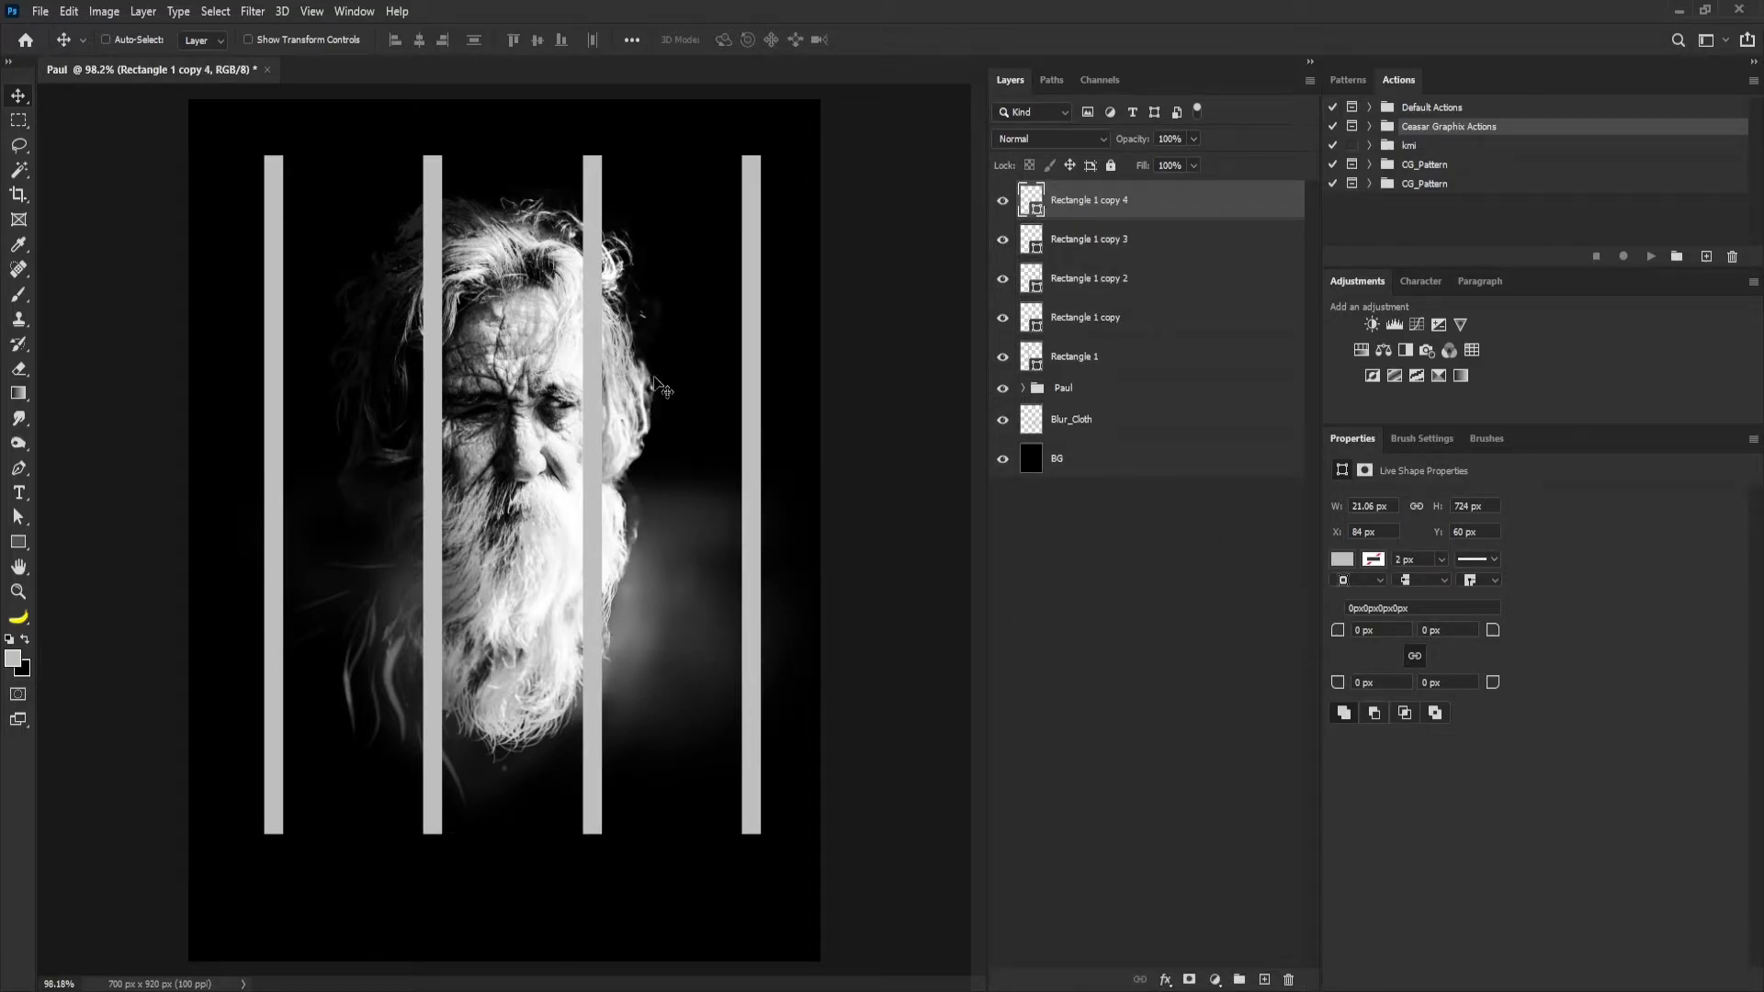
pyautogui.hotkey('ctrl', 't')
pyautogui.moveTo(681, 224); pyautogui.dragTo(444, 661)
pyautogui.moveTo(476, 504); pyautogui.dragTo(687, 637)
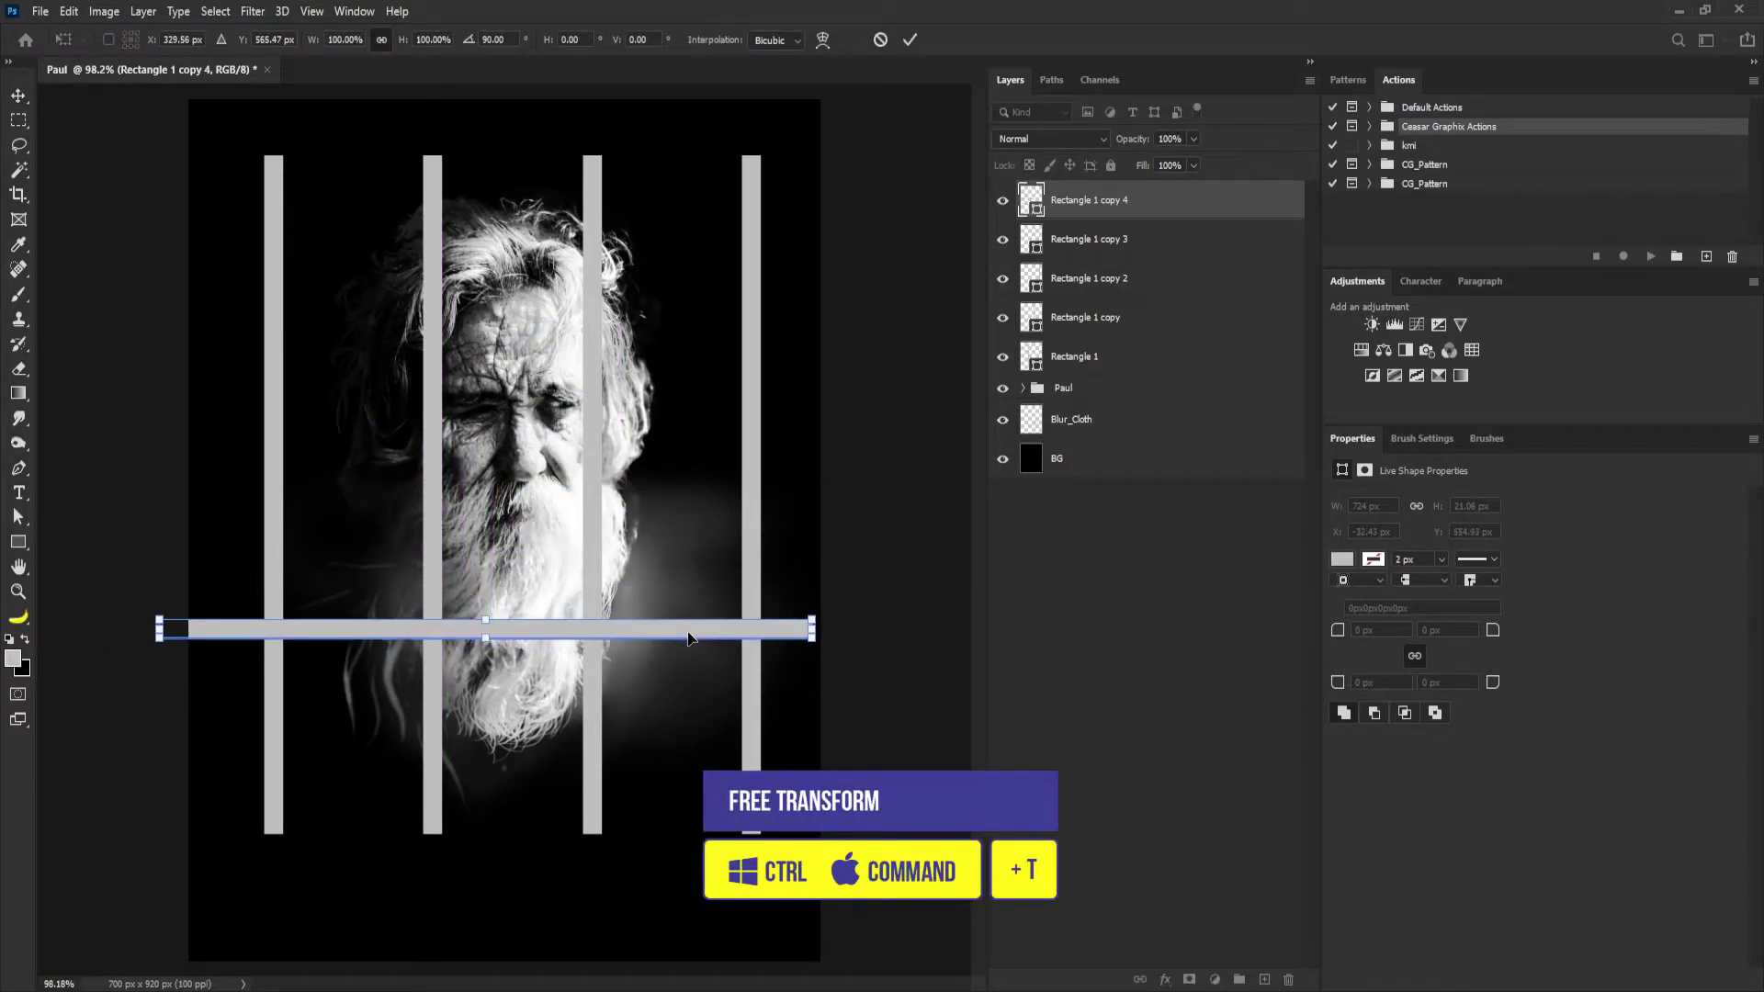
pyautogui.press('Return')
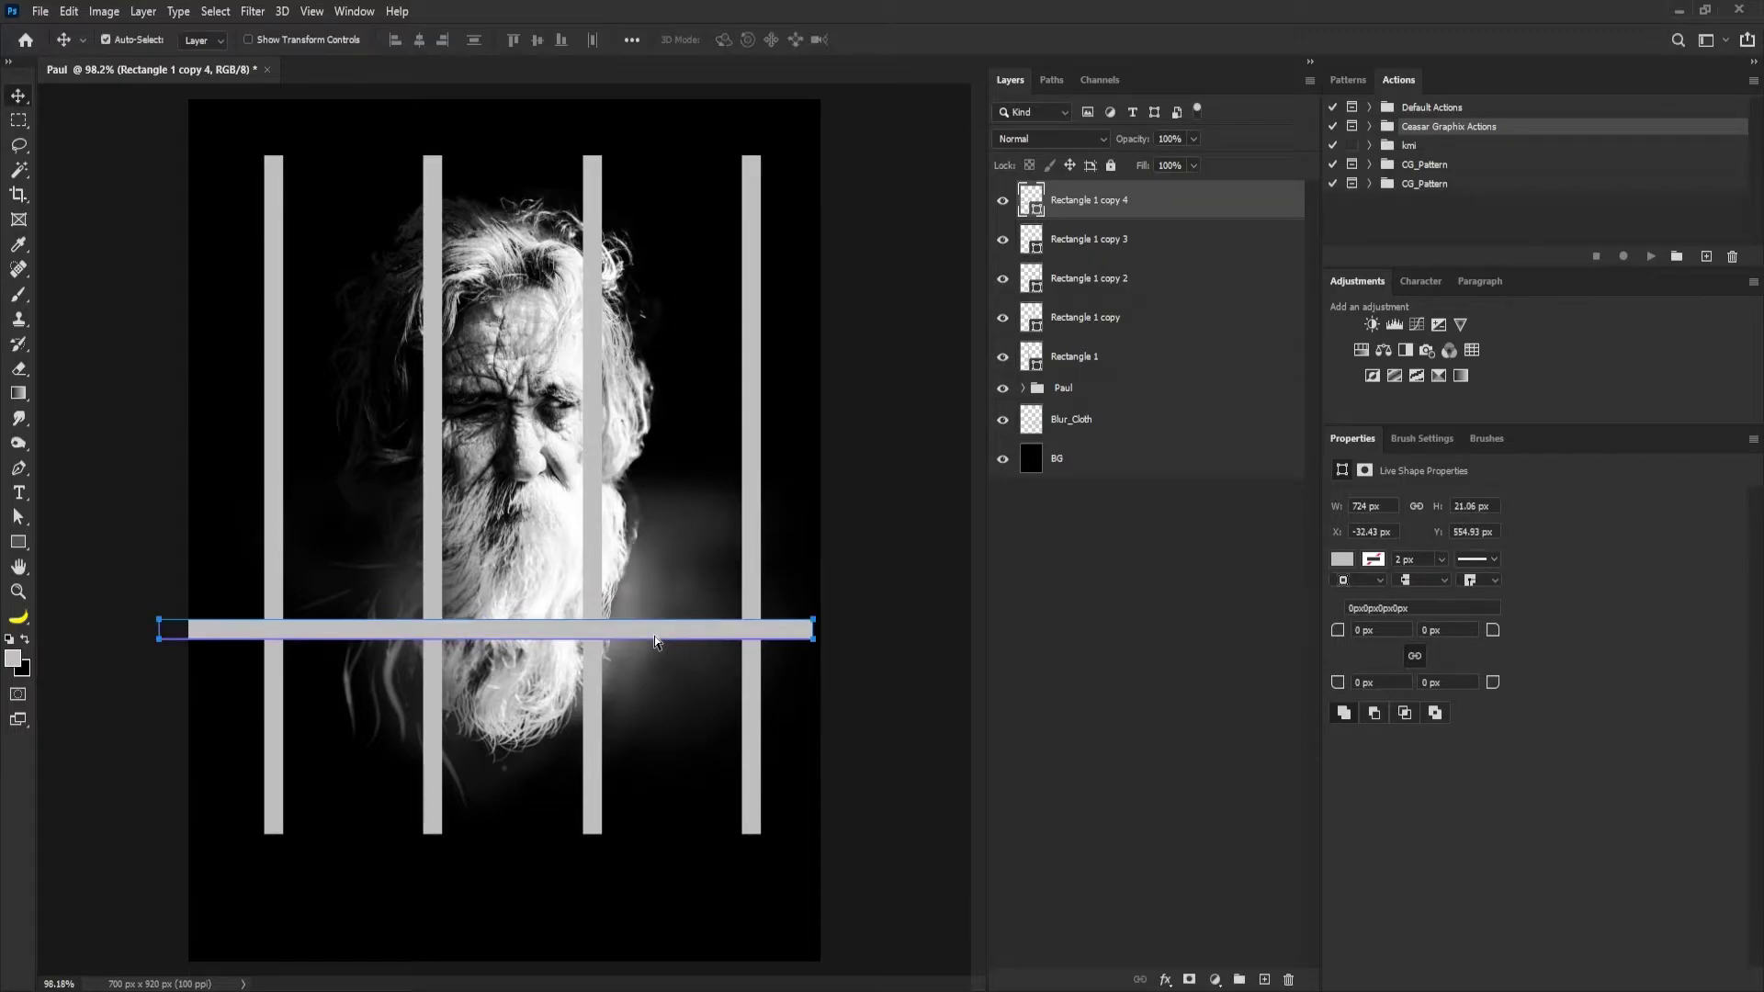
pyautogui.hotkey('ctrl', 'j')
pyautogui.moveTo(657, 640); pyautogui.dragTo(665, 283)
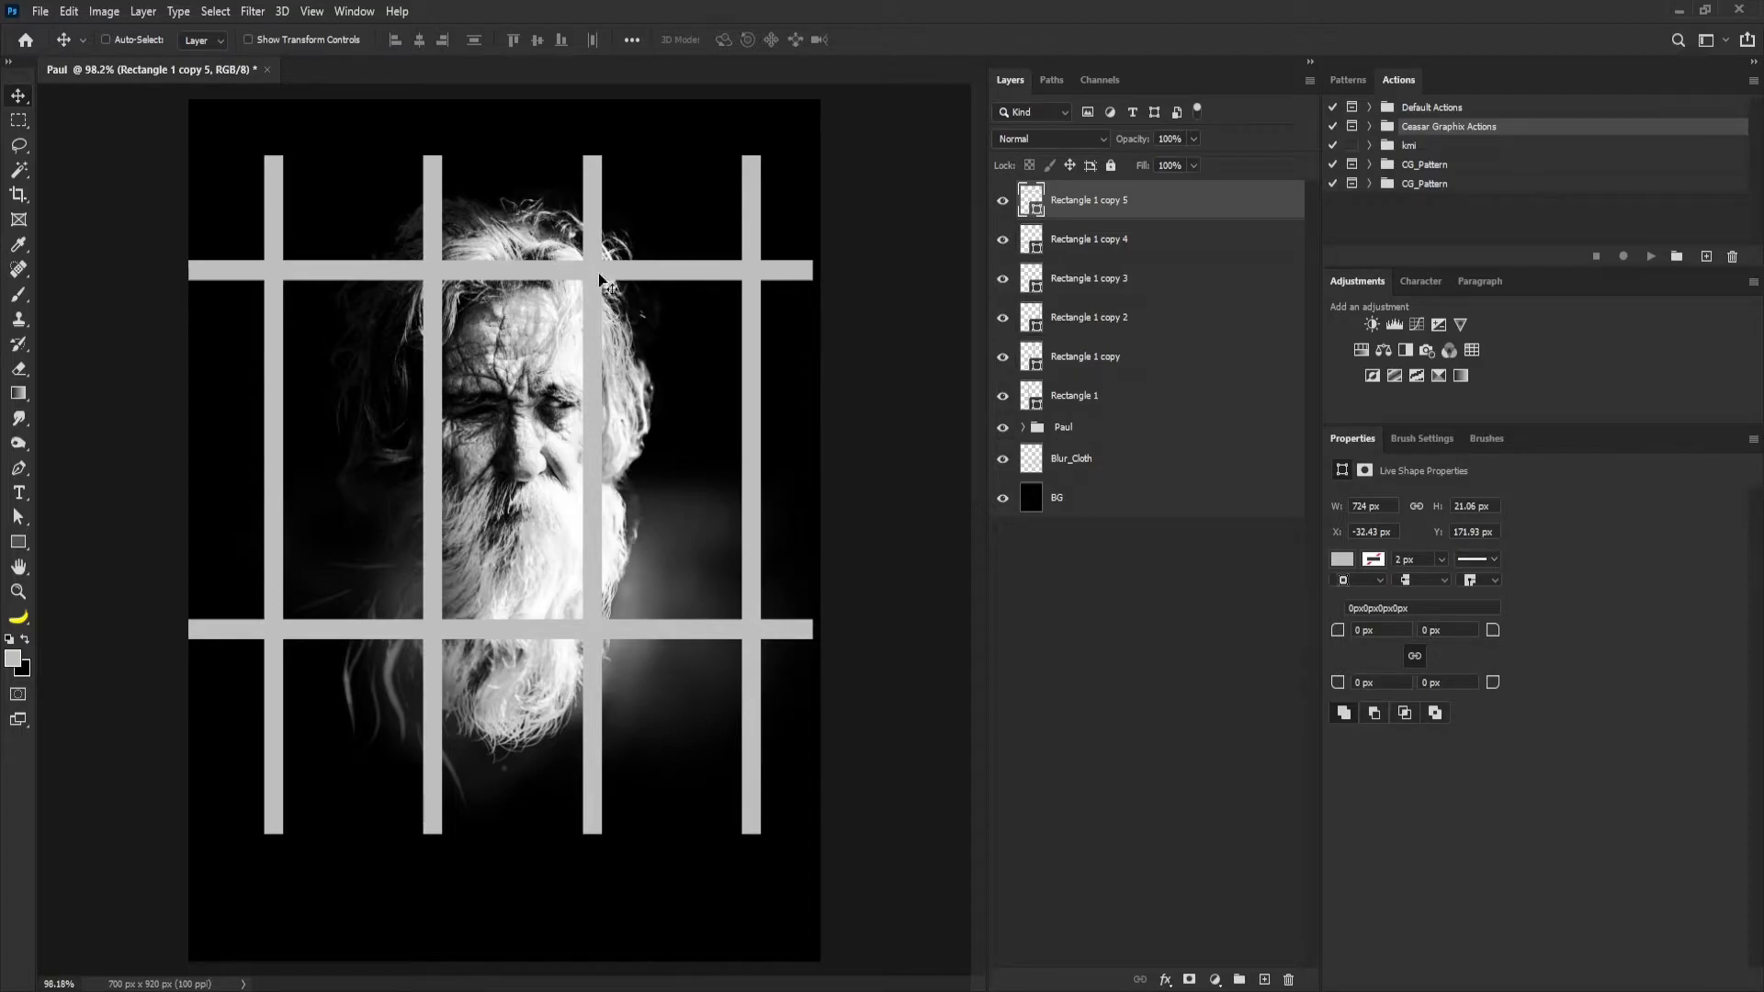
# Scale all six bars down slightly together with Free Transform.
pyautogui.keyDown('shift'); pyautogui.click(1065, 406); pyautogui.keyUp('shift')
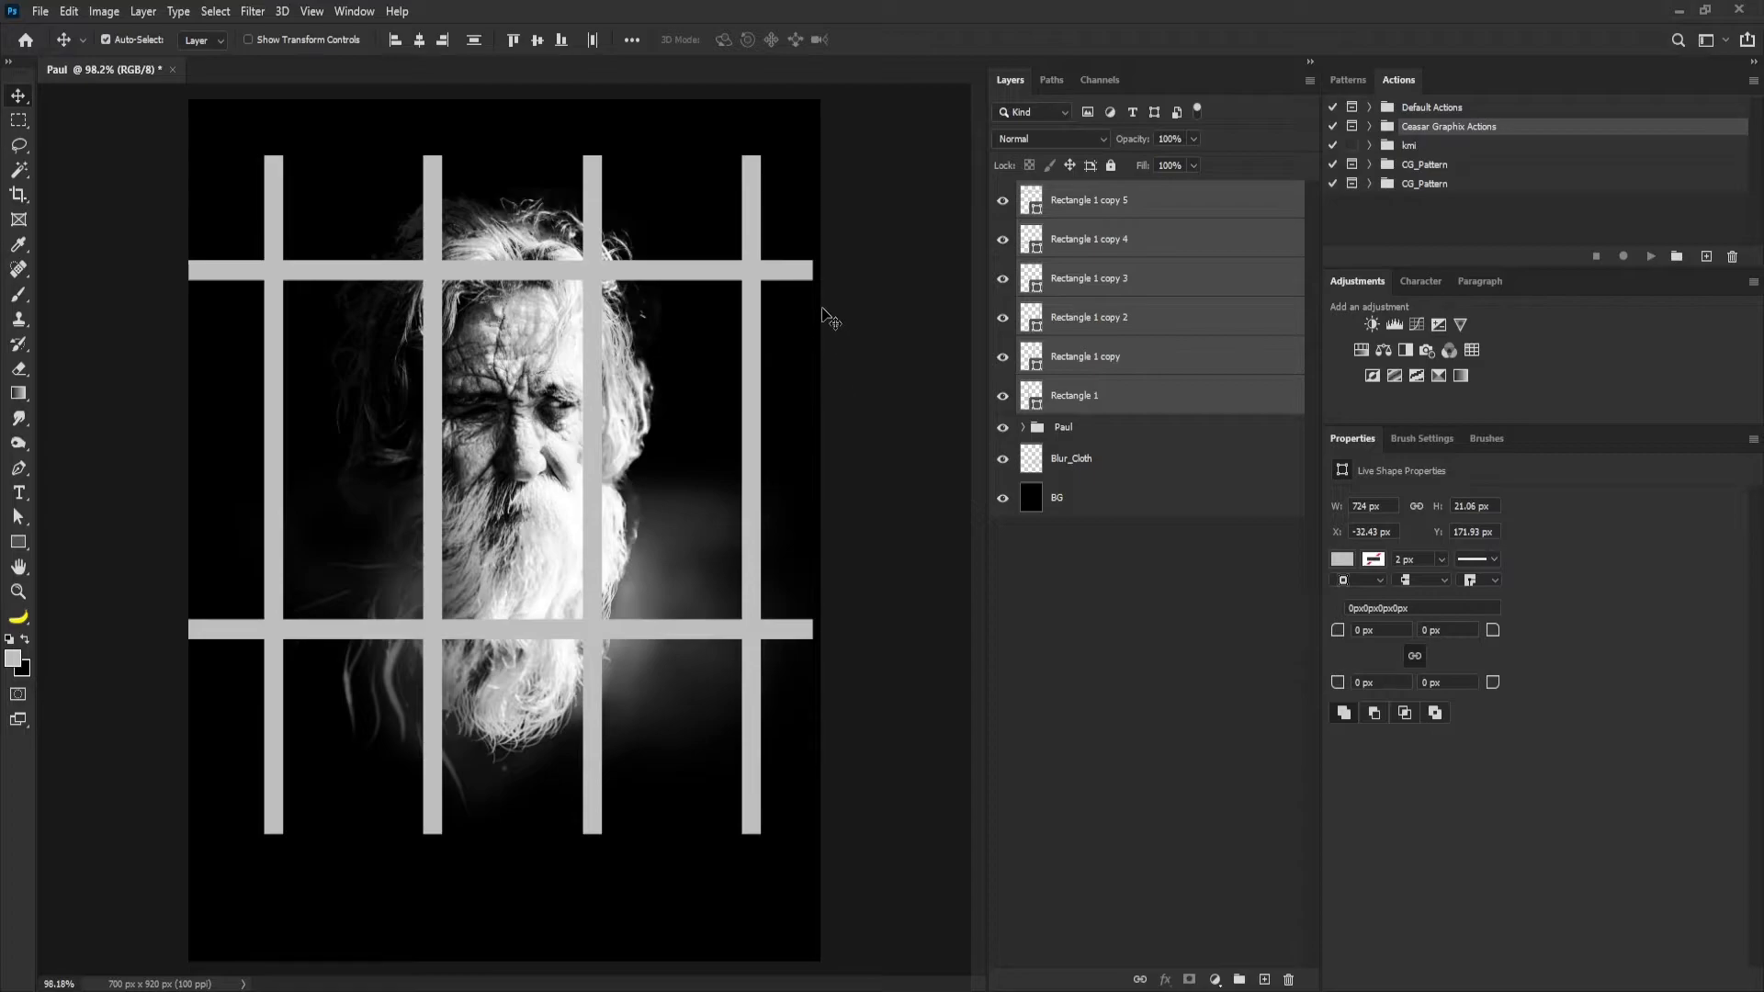
pyautogui.hotkey('ctrl', 't')
pyautogui.moveTo(818, 149)
pyautogui.mouseDown()
pyautogui.moveTo(787, 184)
pyautogui.moveTo(823, 173)
pyautogui.mouseUp()
pyautogui.press('Return')
# Load the shapes of the four vertical bars as one combined selection.
pyautogui.click(1019, 202)
pyautogui.click(1003, 203)
pyautogui.click(1003, 203)
pyautogui.click(1063, 241)
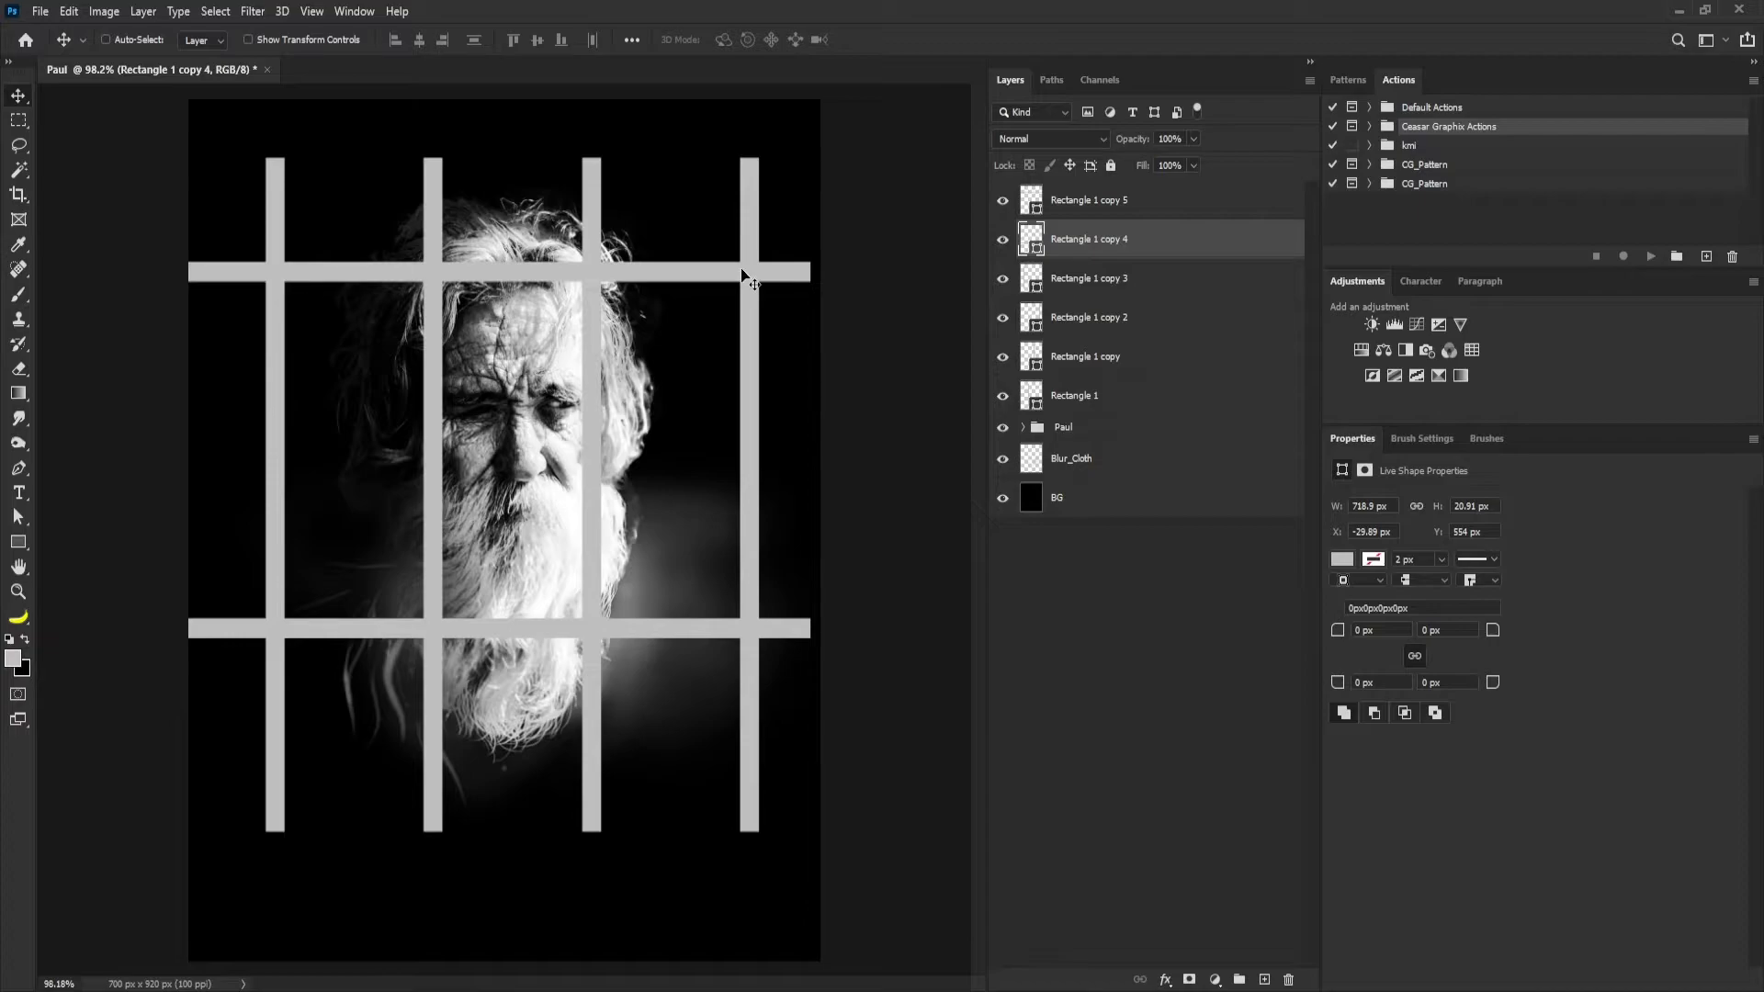
pyautogui.keyDown('ctrl'); pyautogui.click(1029, 397); pyautogui.keyUp('ctrl')
pyautogui.keyDown('ctrl'); pyautogui.keyDown('shift'); pyautogui.click(1029, 360); pyautogui.keyUp('shift'); pyautogui.keyUp('ctrl')
pyautogui.keyDown('ctrl'); pyautogui.keyDown('shift'); pyautogui.click(1029, 321); pyautogui.keyUp('shift'); pyautogui.keyUp('ctrl')
pyautogui.keyDown('ctrl'); pyautogui.keyDown('shift'); pyautogui.click(1028, 281); pyautogui.keyUp('shift'); pyautogui.keyUp('ctrl')
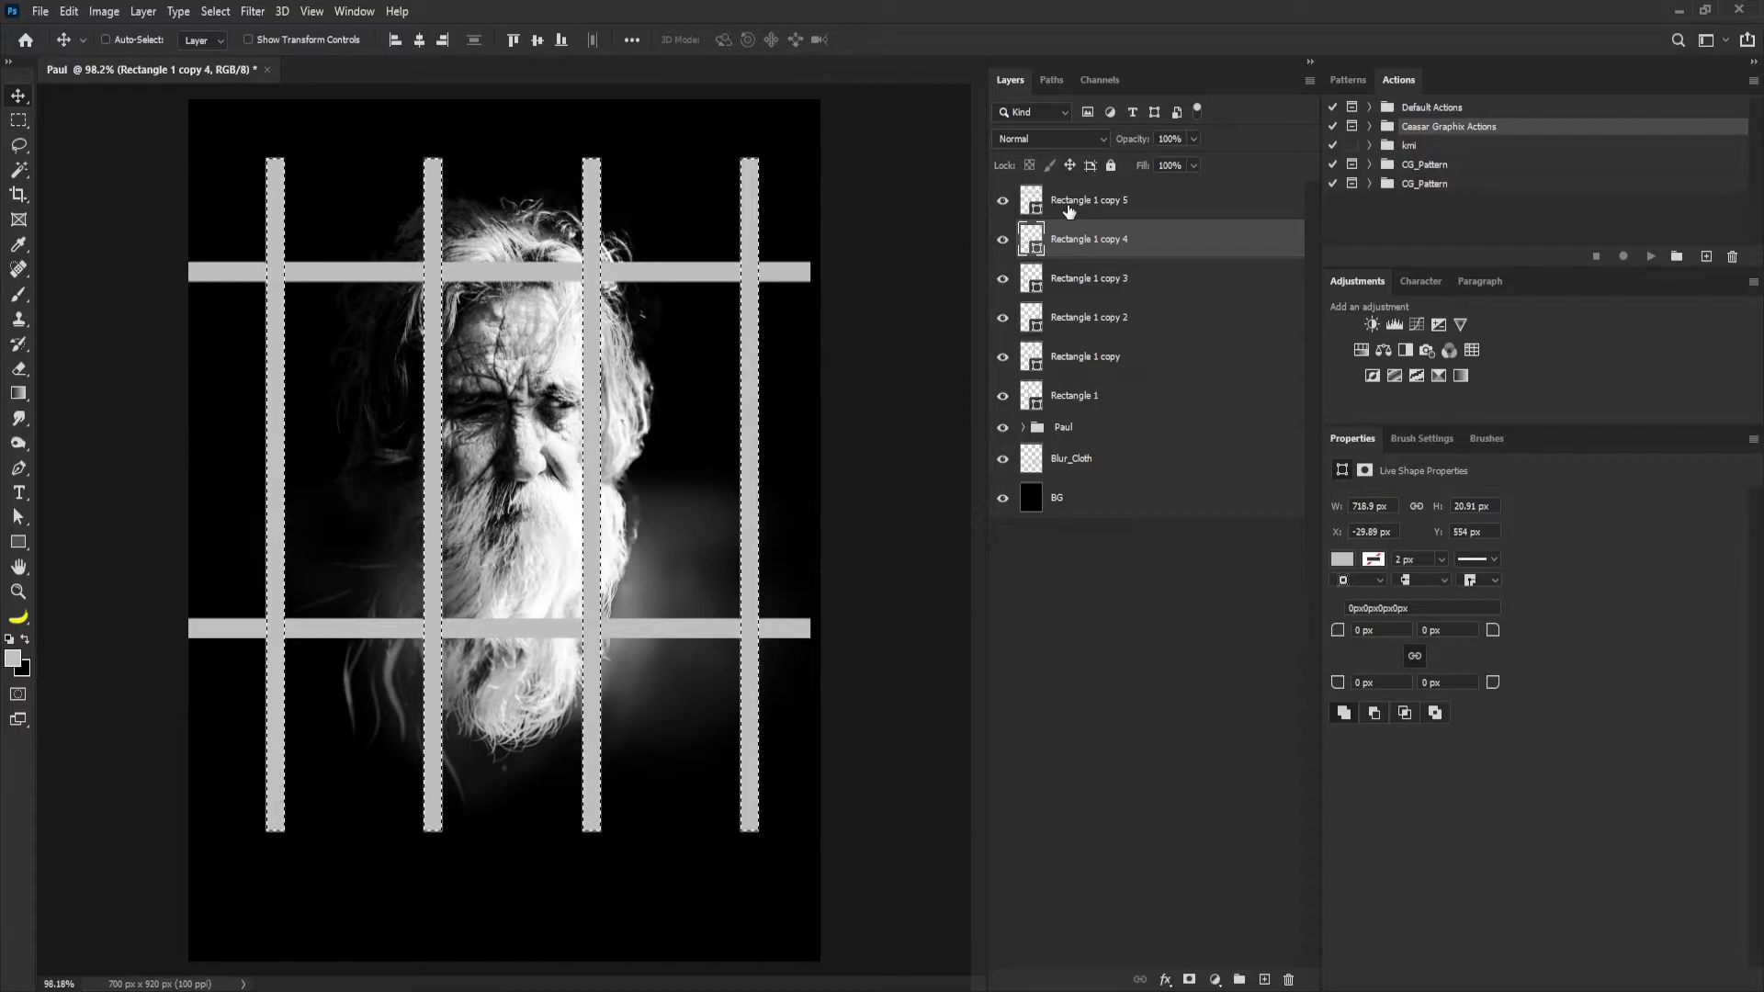
# Create a layer named Shadow above the vertical bars, fill the selection with the black background color, and deselect.
pyautogui.click(1091, 279)
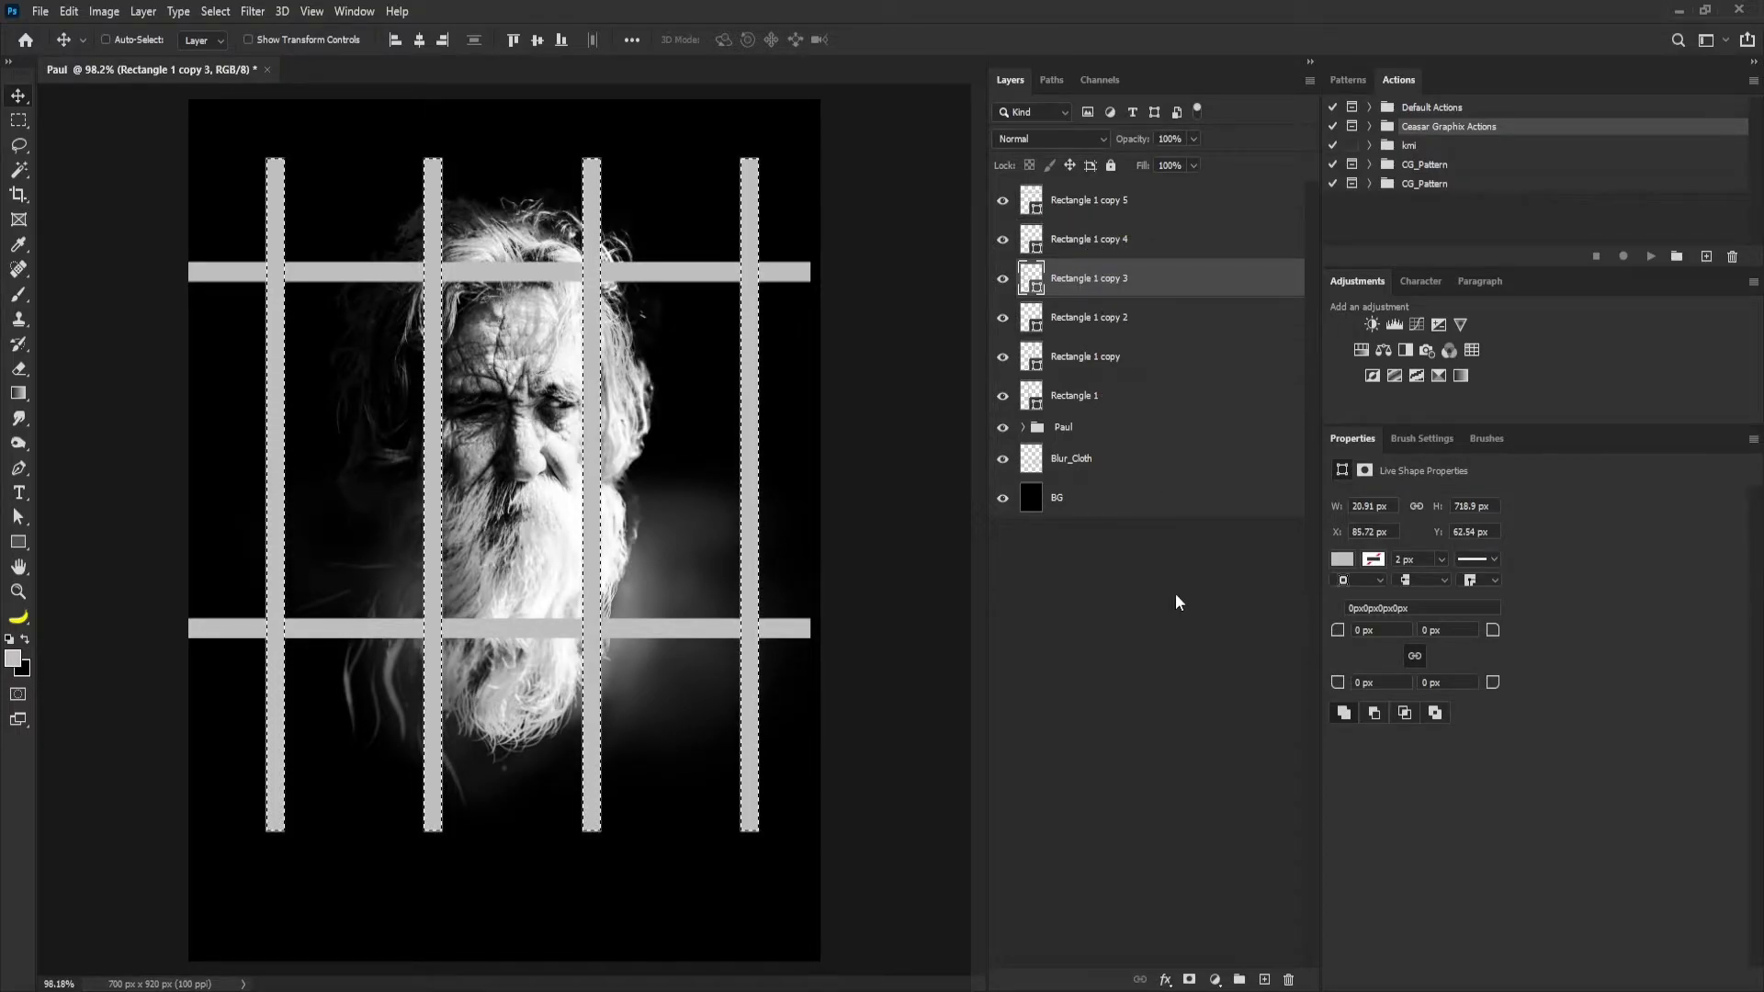
pyautogui.keyDown('alt'); pyautogui.click(1264, 979); pyautogui.keyUp('alt')
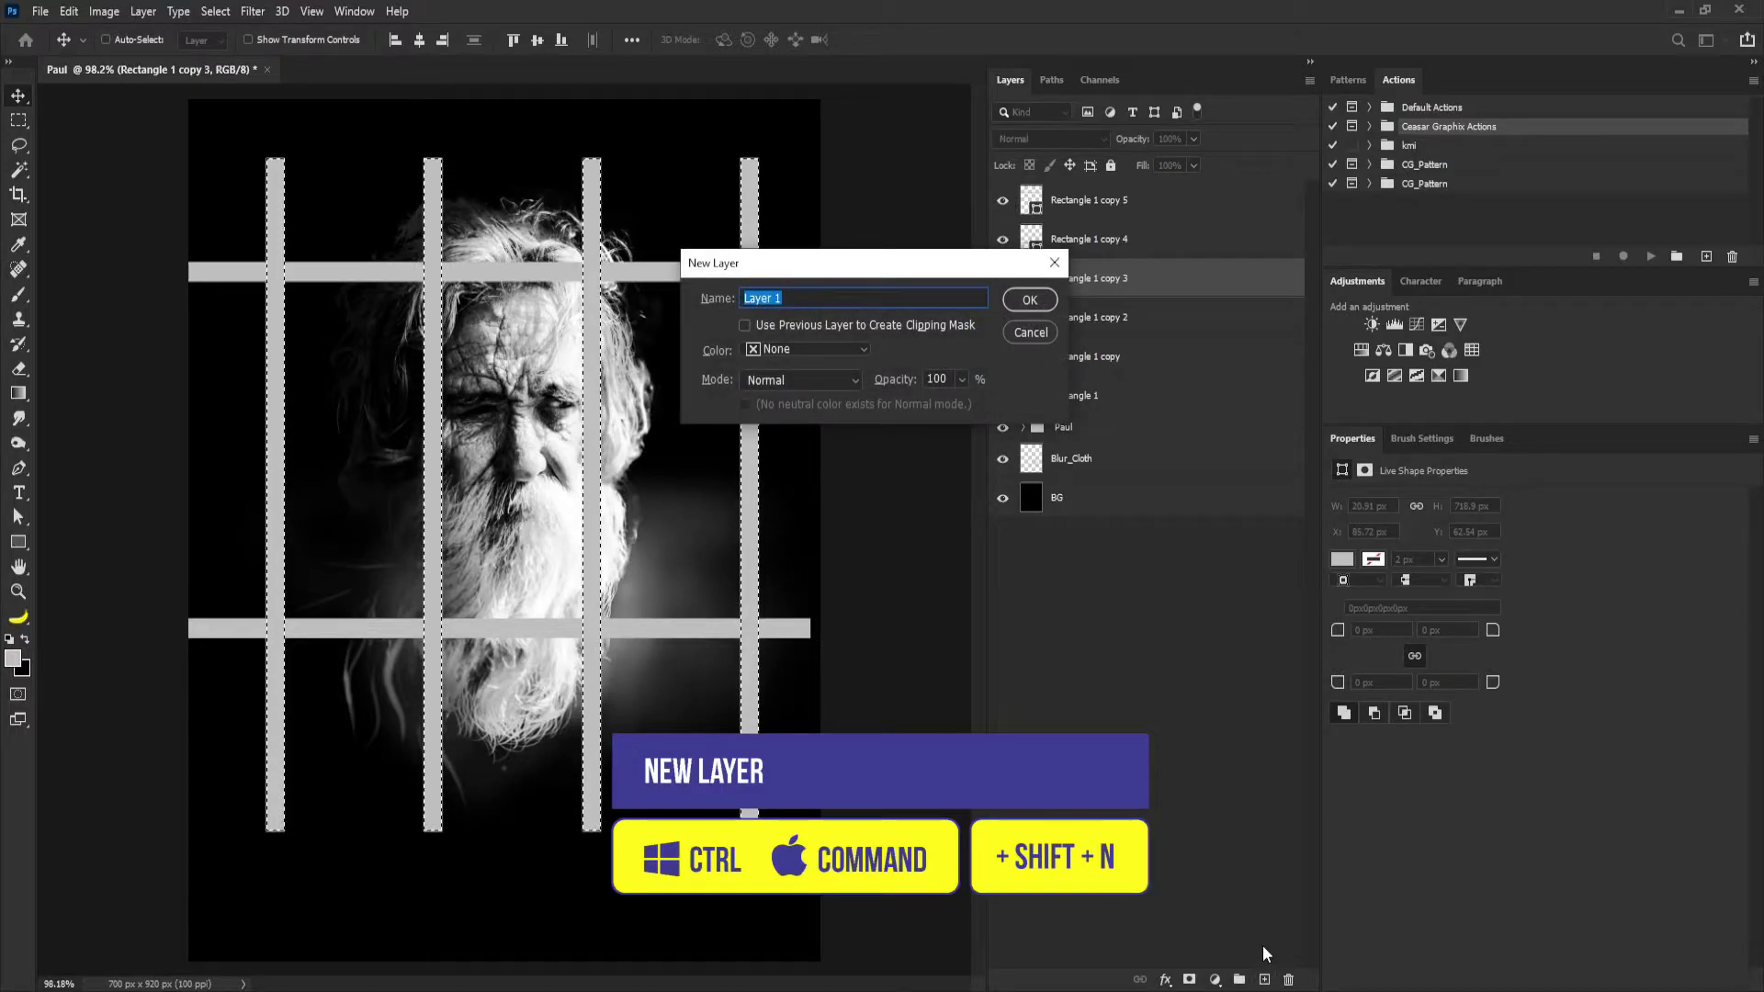
pyautogui.write('Shadow')
pyautogui.press('Return')
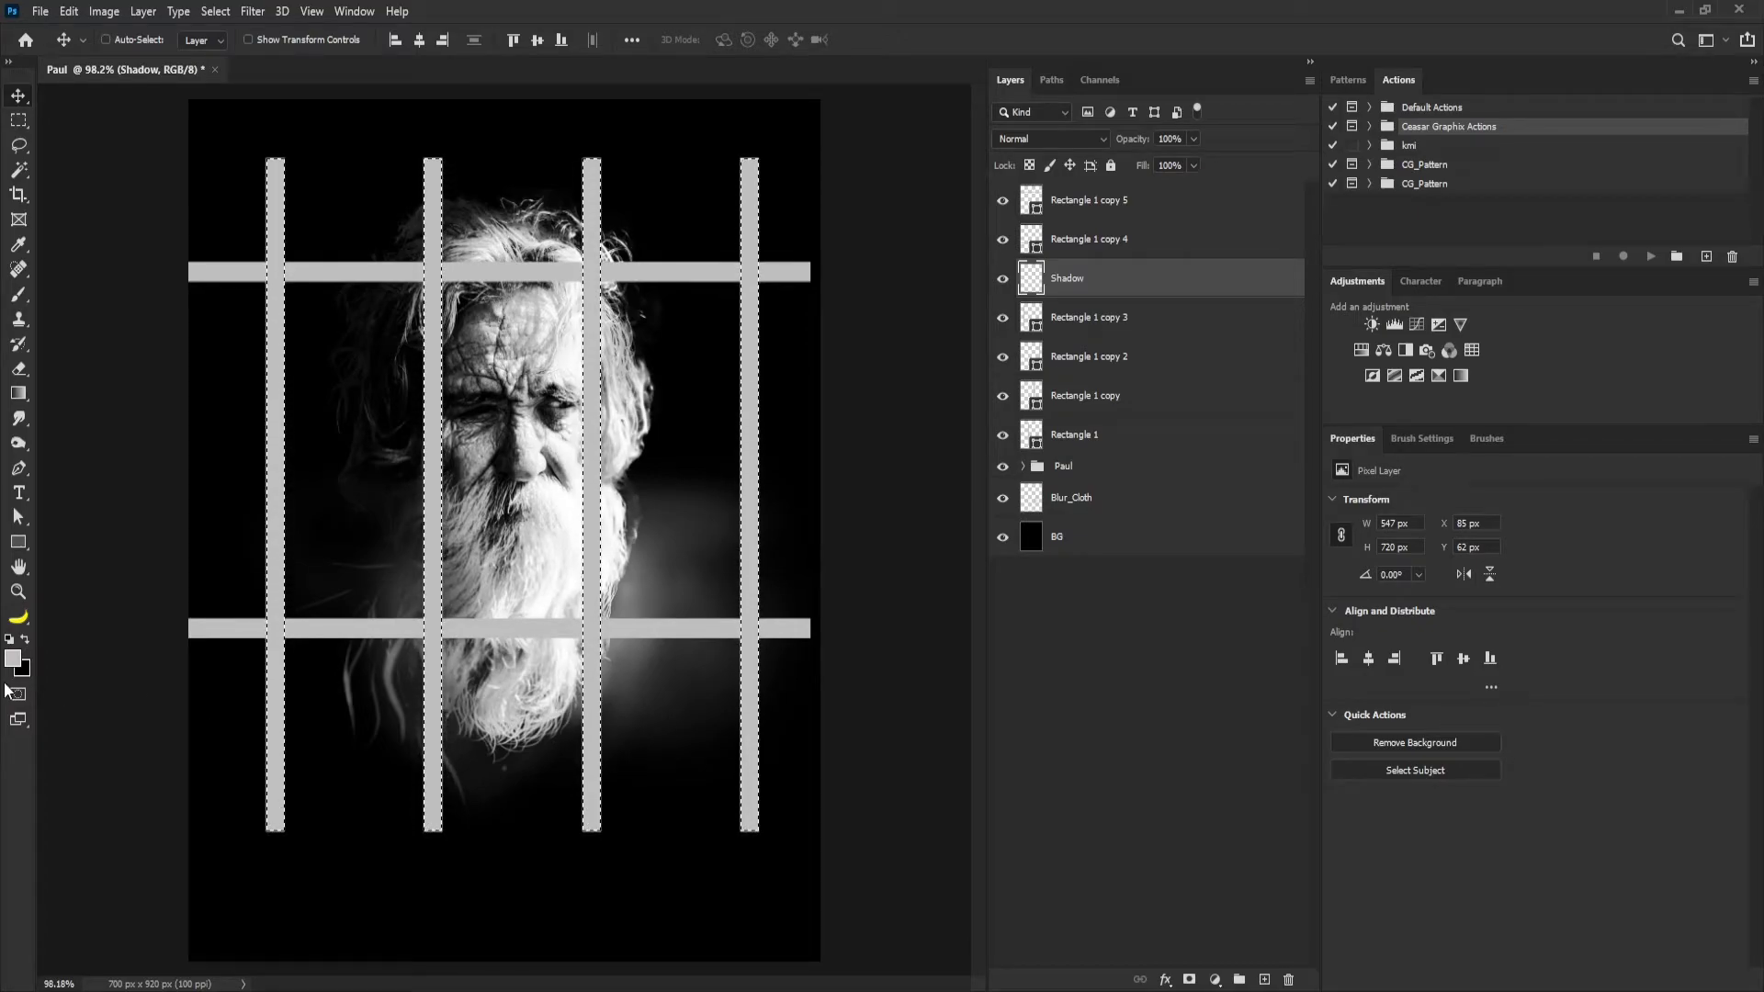
pyautogui.hotkey('ctrl', 'BackSpace')
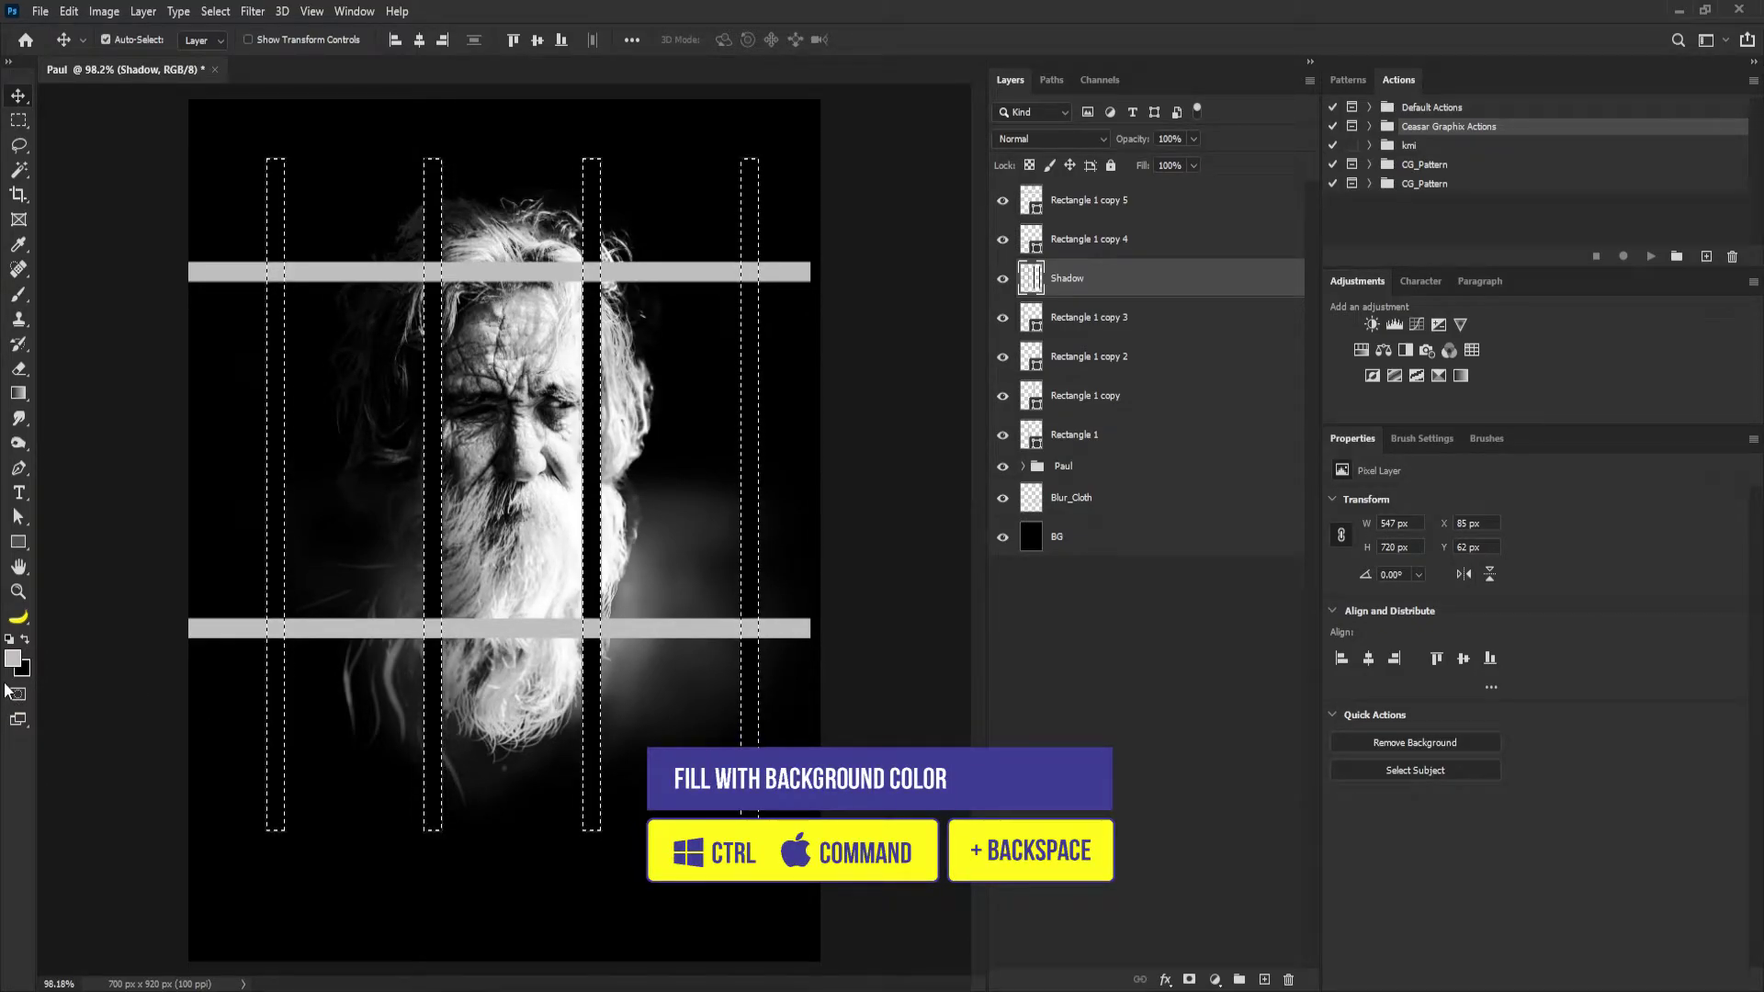
pyautogui.hotkey('ctrl', 'd')
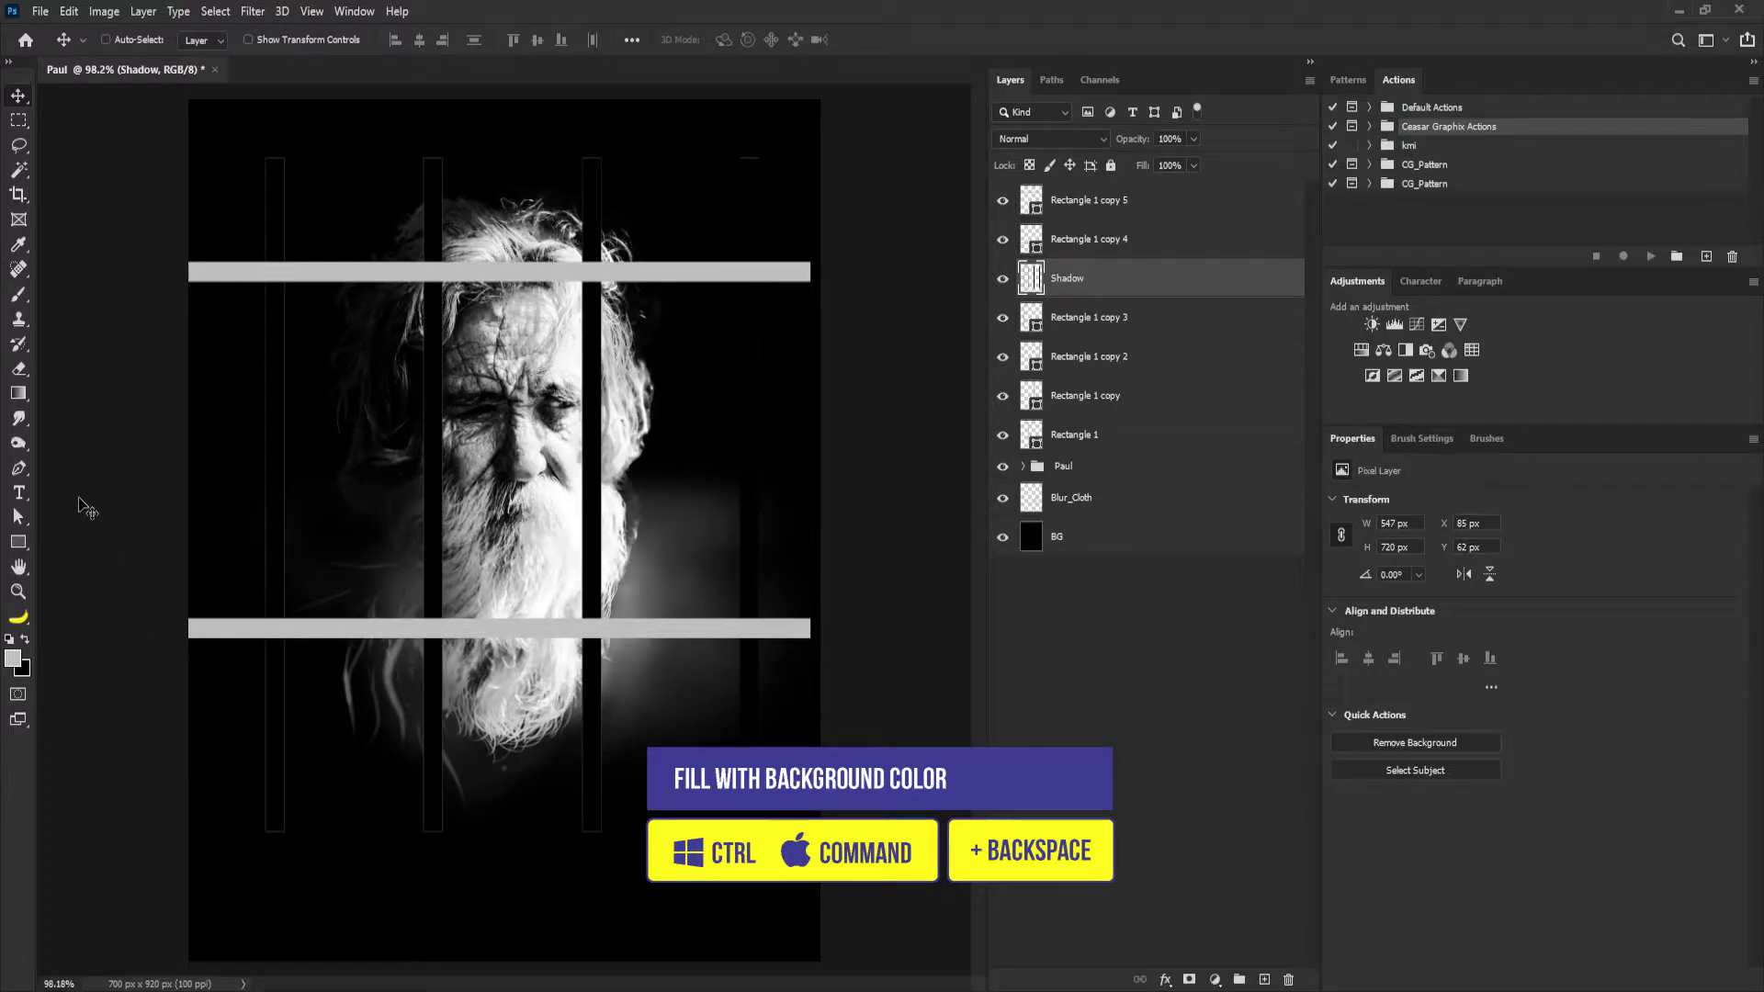
# Reorder the Shadow and horizontal bar layers beneath the four vertical bars, keeping Shadow above the horizontal bars.
pyautogui.keyDown('shift'); pyautogui.click(1093, 199); pyautogui.keyUp('shift')
pyautogui.moveTo(1120, 241); pyautogui.dragTo(1096, 346)
pyautogui.click(1106, 433)
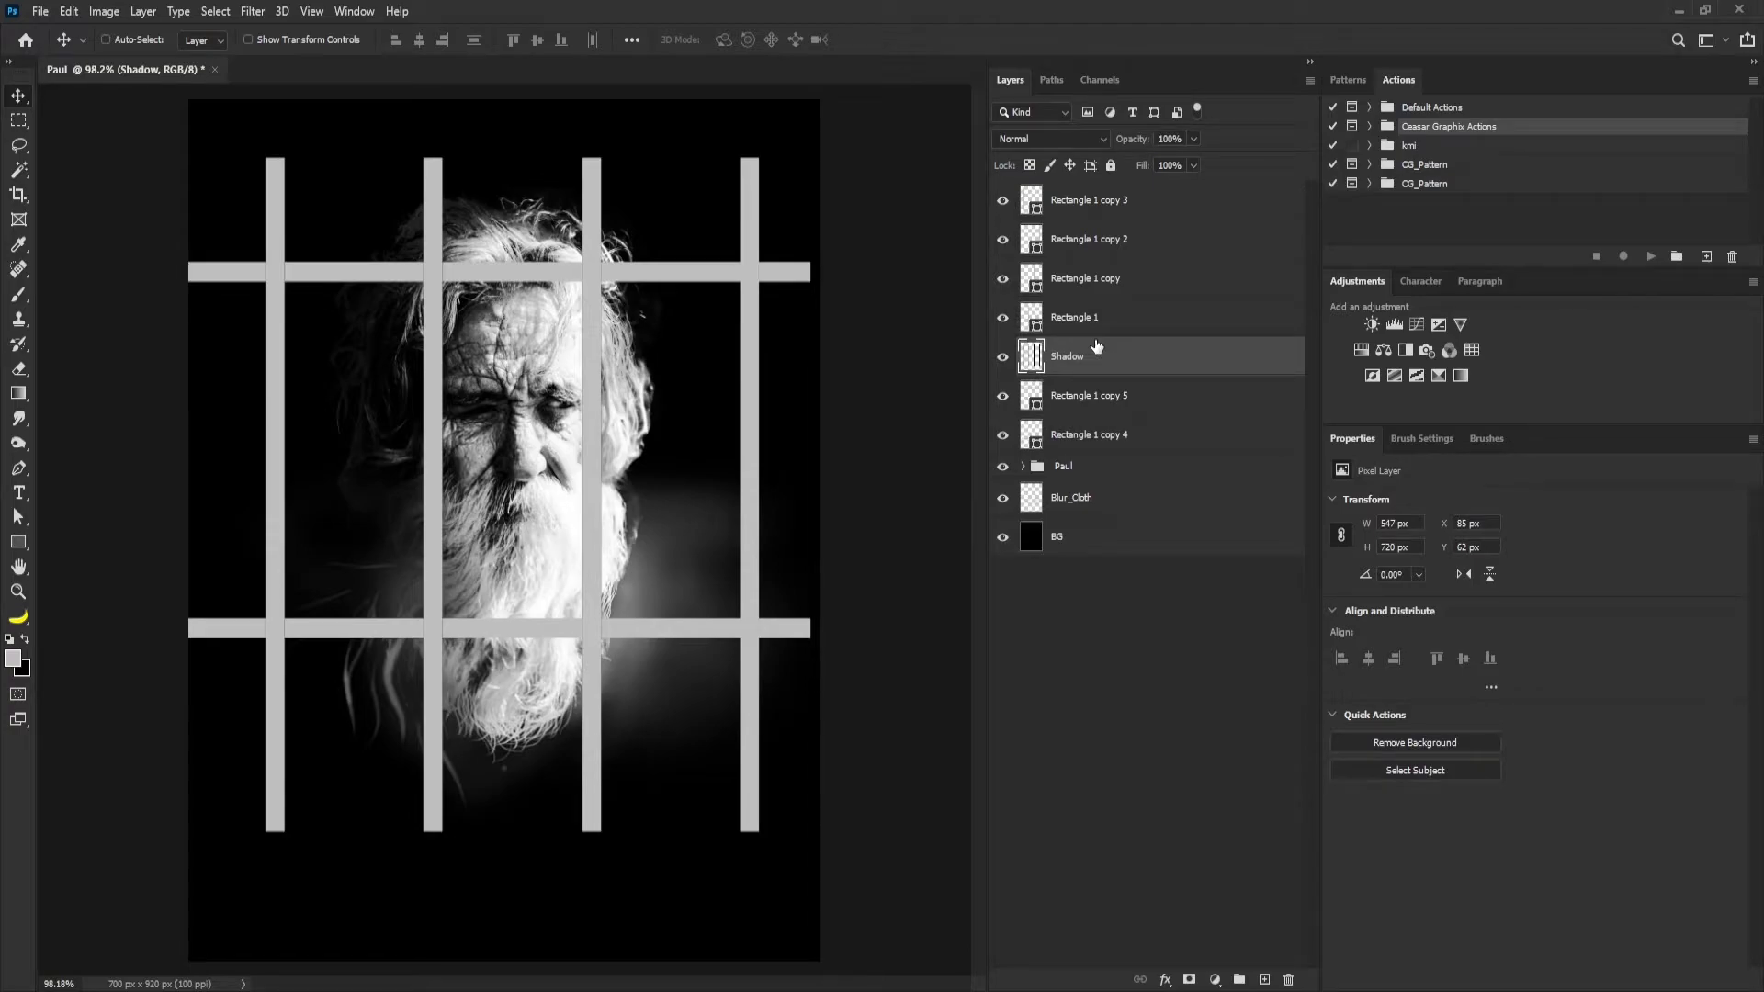
# Merge the two horizontal bars into one shape layer and clip the Shadow layer to it.
pyautogui.click(1087, 395)
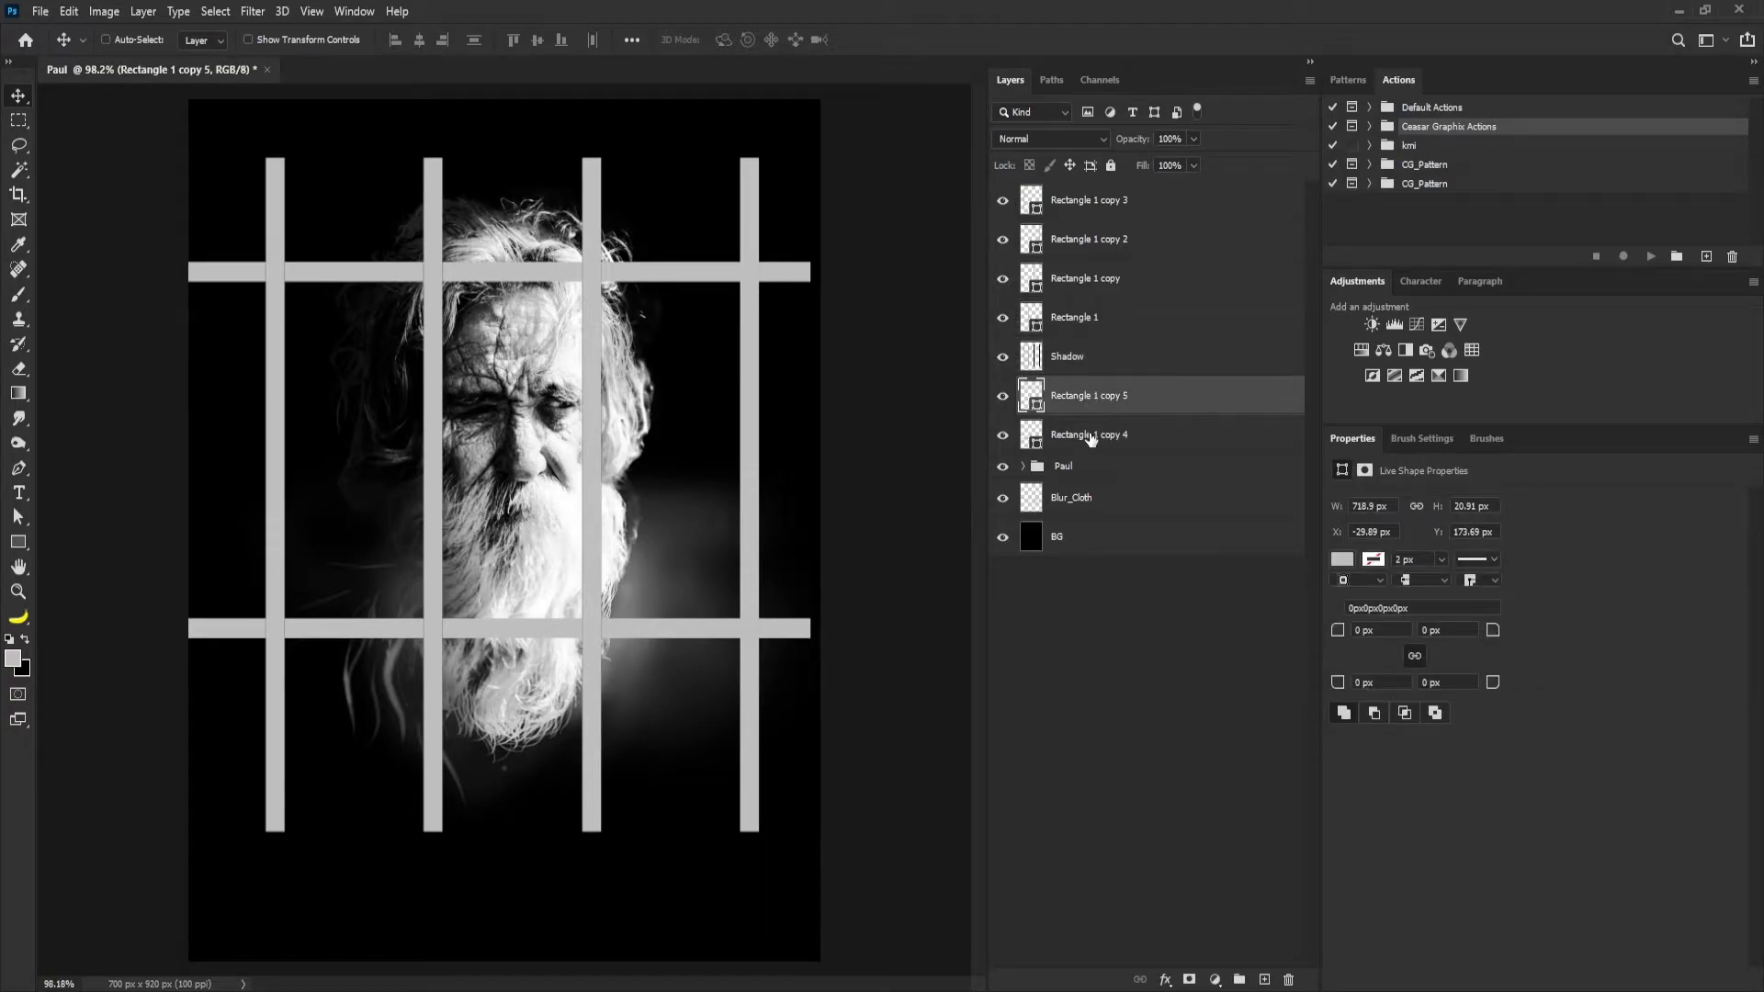
pyautogui.keyDown('shift'); pyautogui.click(1091, 437); pyautogui.keyUp('shift')
pyautogui.hotkey('ctrl', 'e')
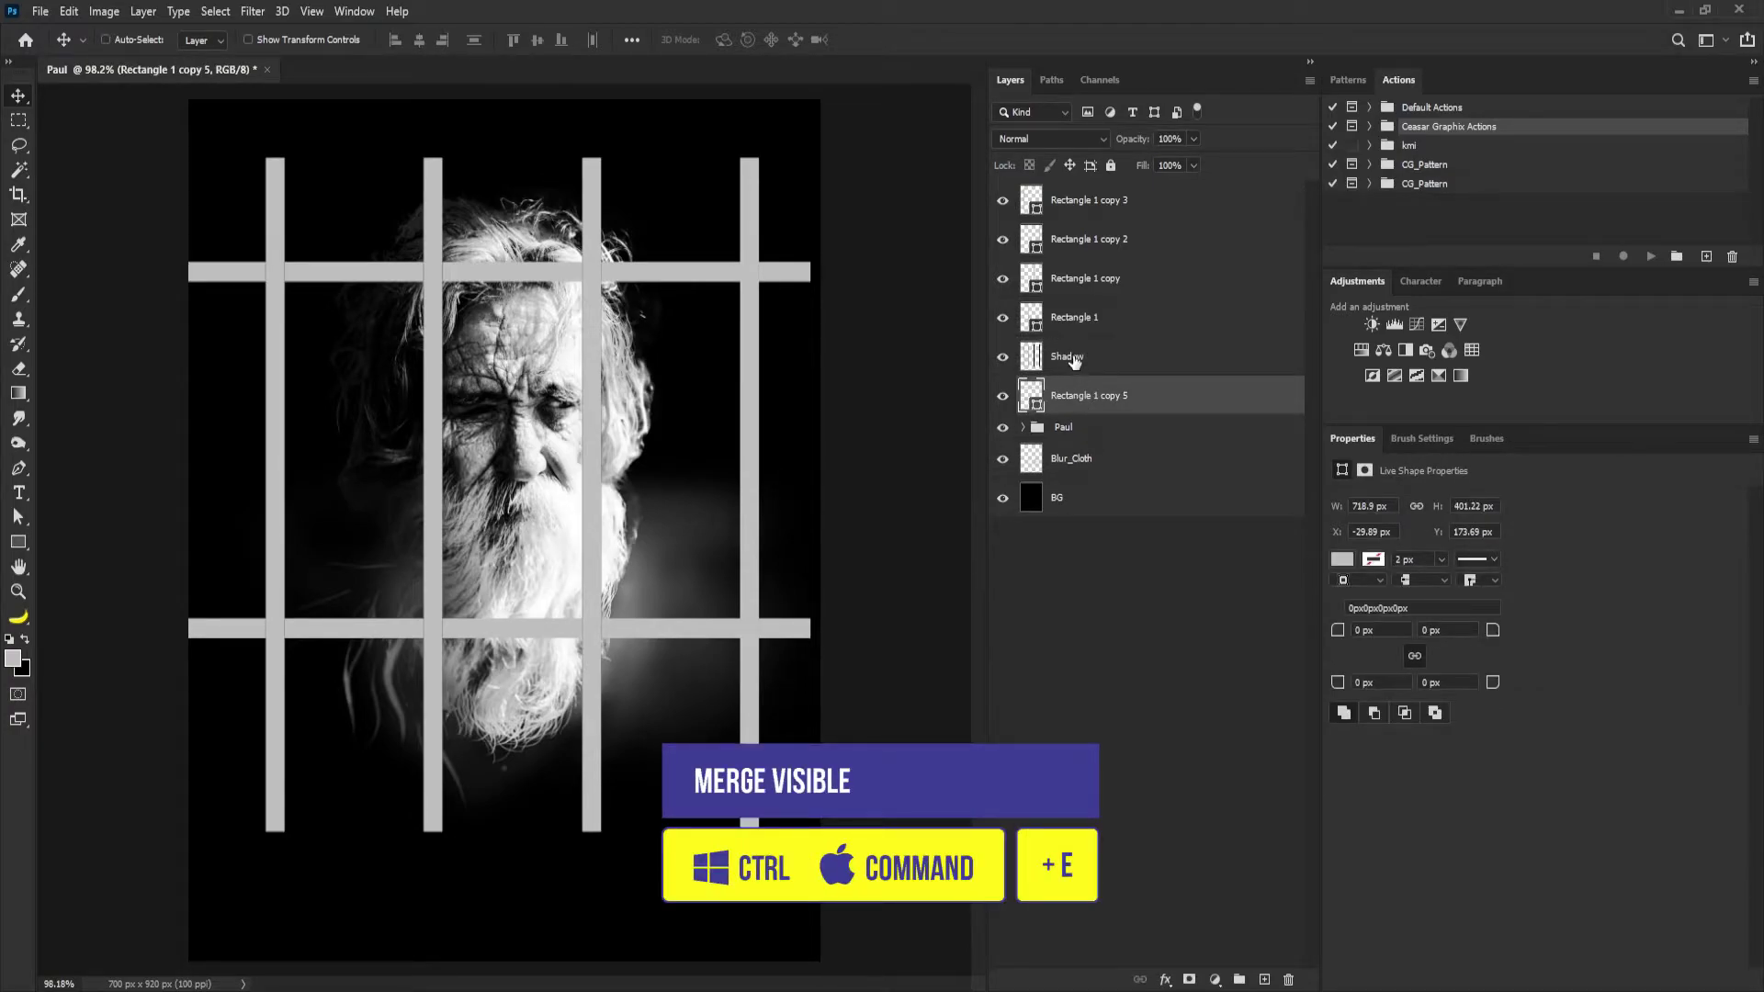
pyautogui.click(1073, 359)
pyautogui.moveTo(1072, 358)
pyautogui.mouseDown()
pyautogui.moveTo(1081, 384)
pyautogui.moveTo(1082, 368)
pyautogui.mouseUp()
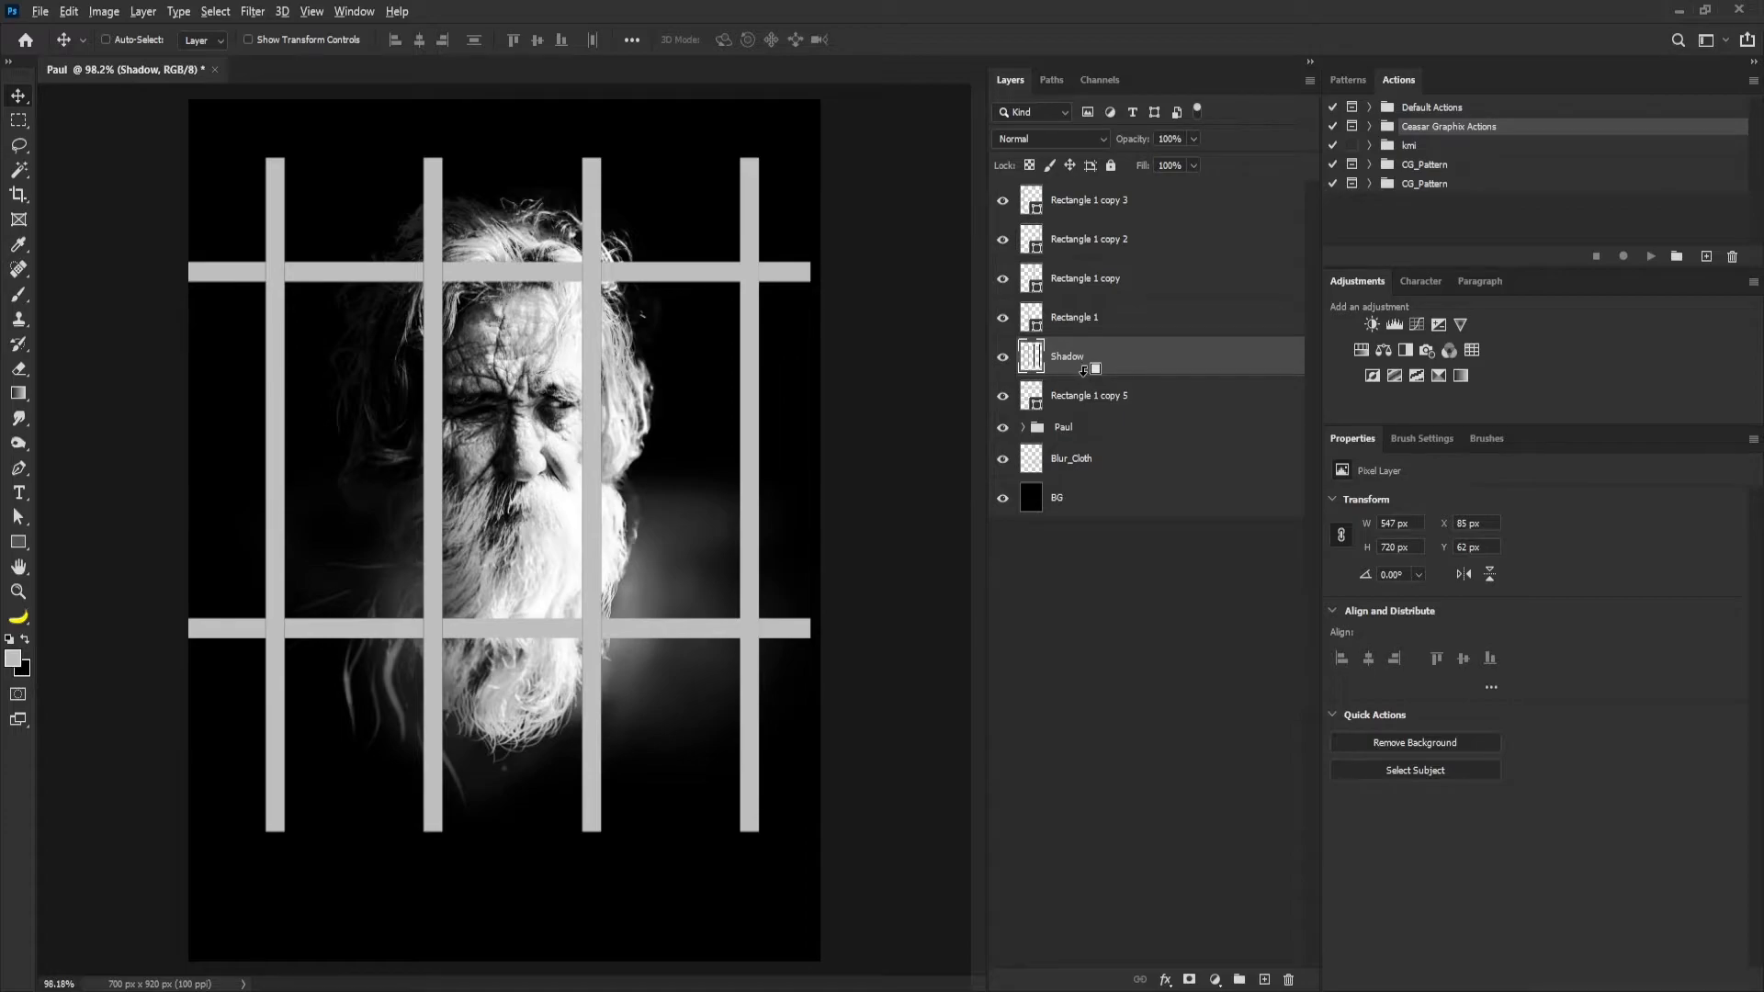
pyautogui.keyDown('alt'); pyautogui.click(1086, 368); pyautogui.keyUp('alt')
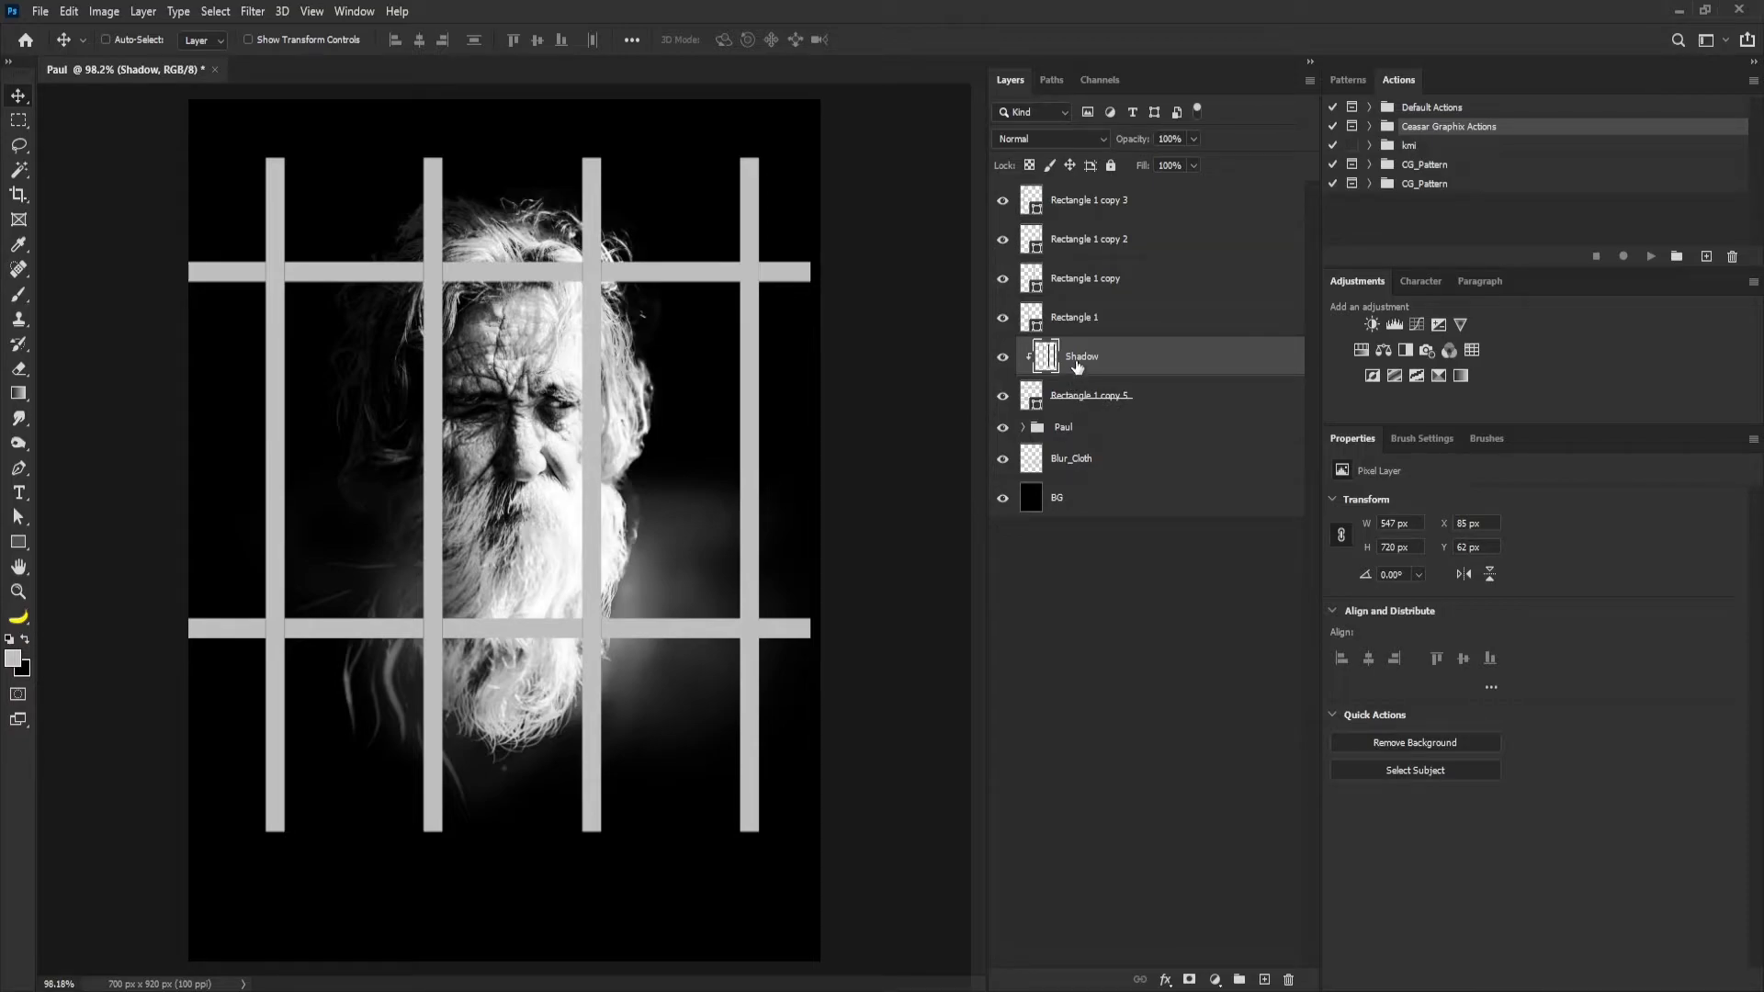
# Apply a Gaussian Blur with an 8 px radius to the Shadow layer.
pyautogui.click(253, 11)
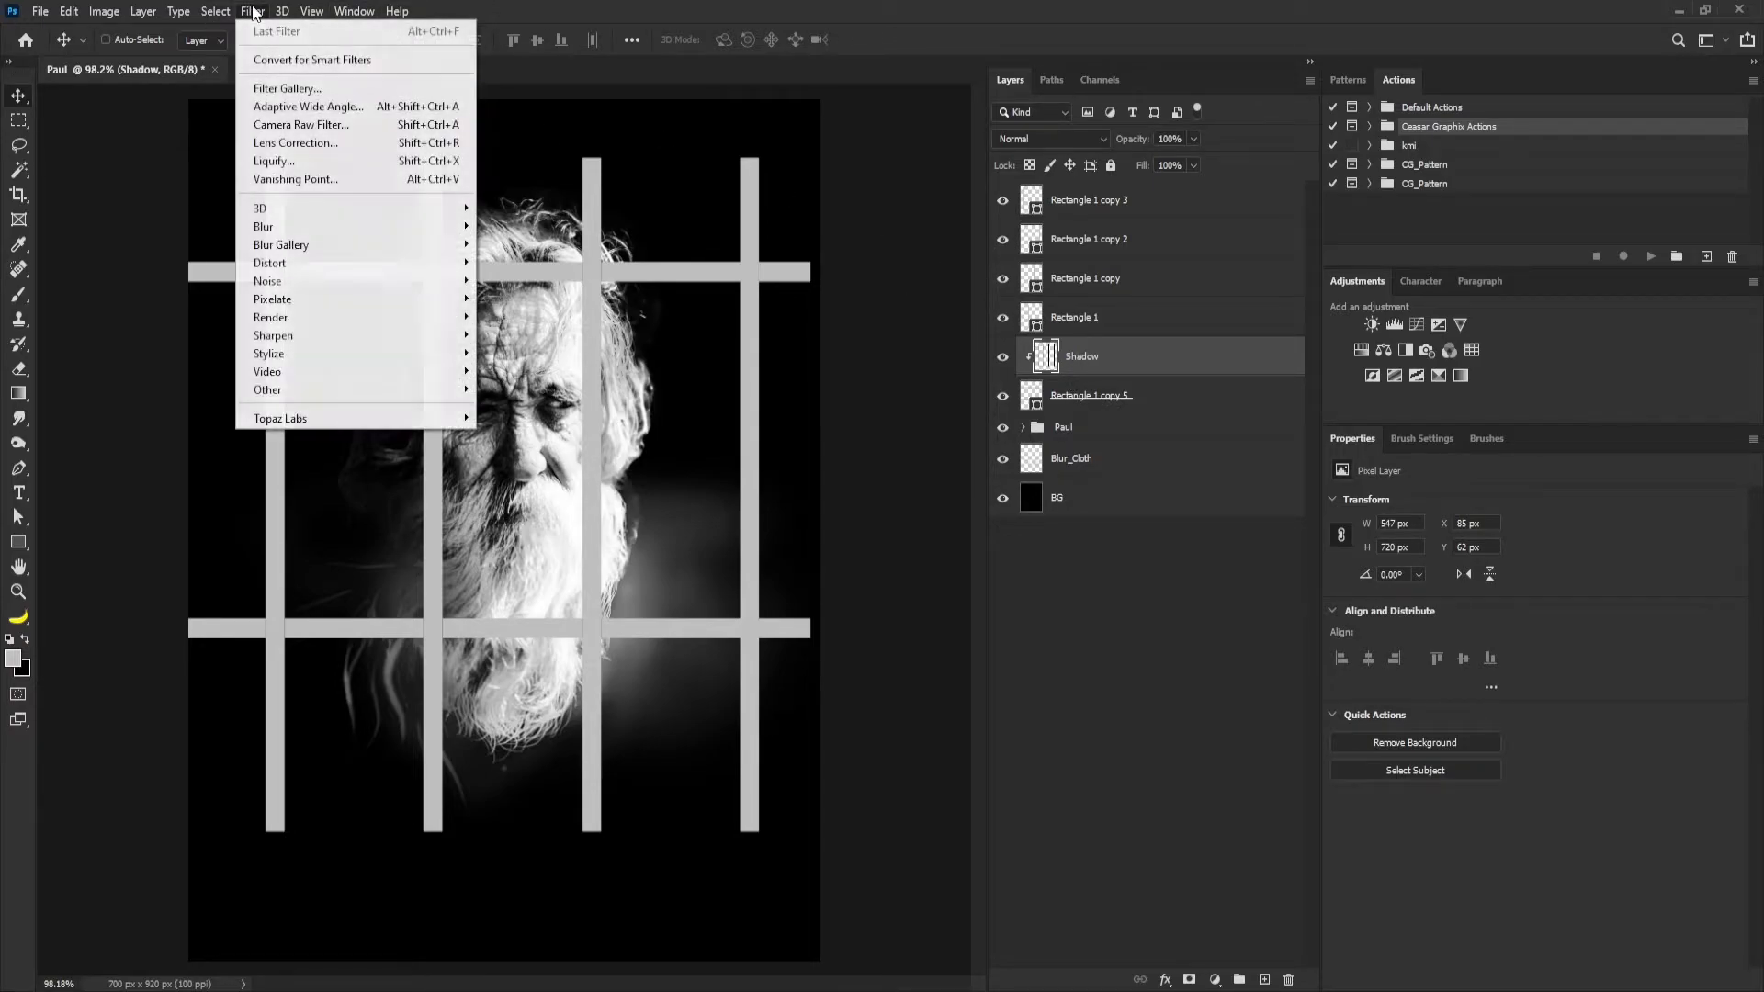
pyautogui.moveTo(391, 235)
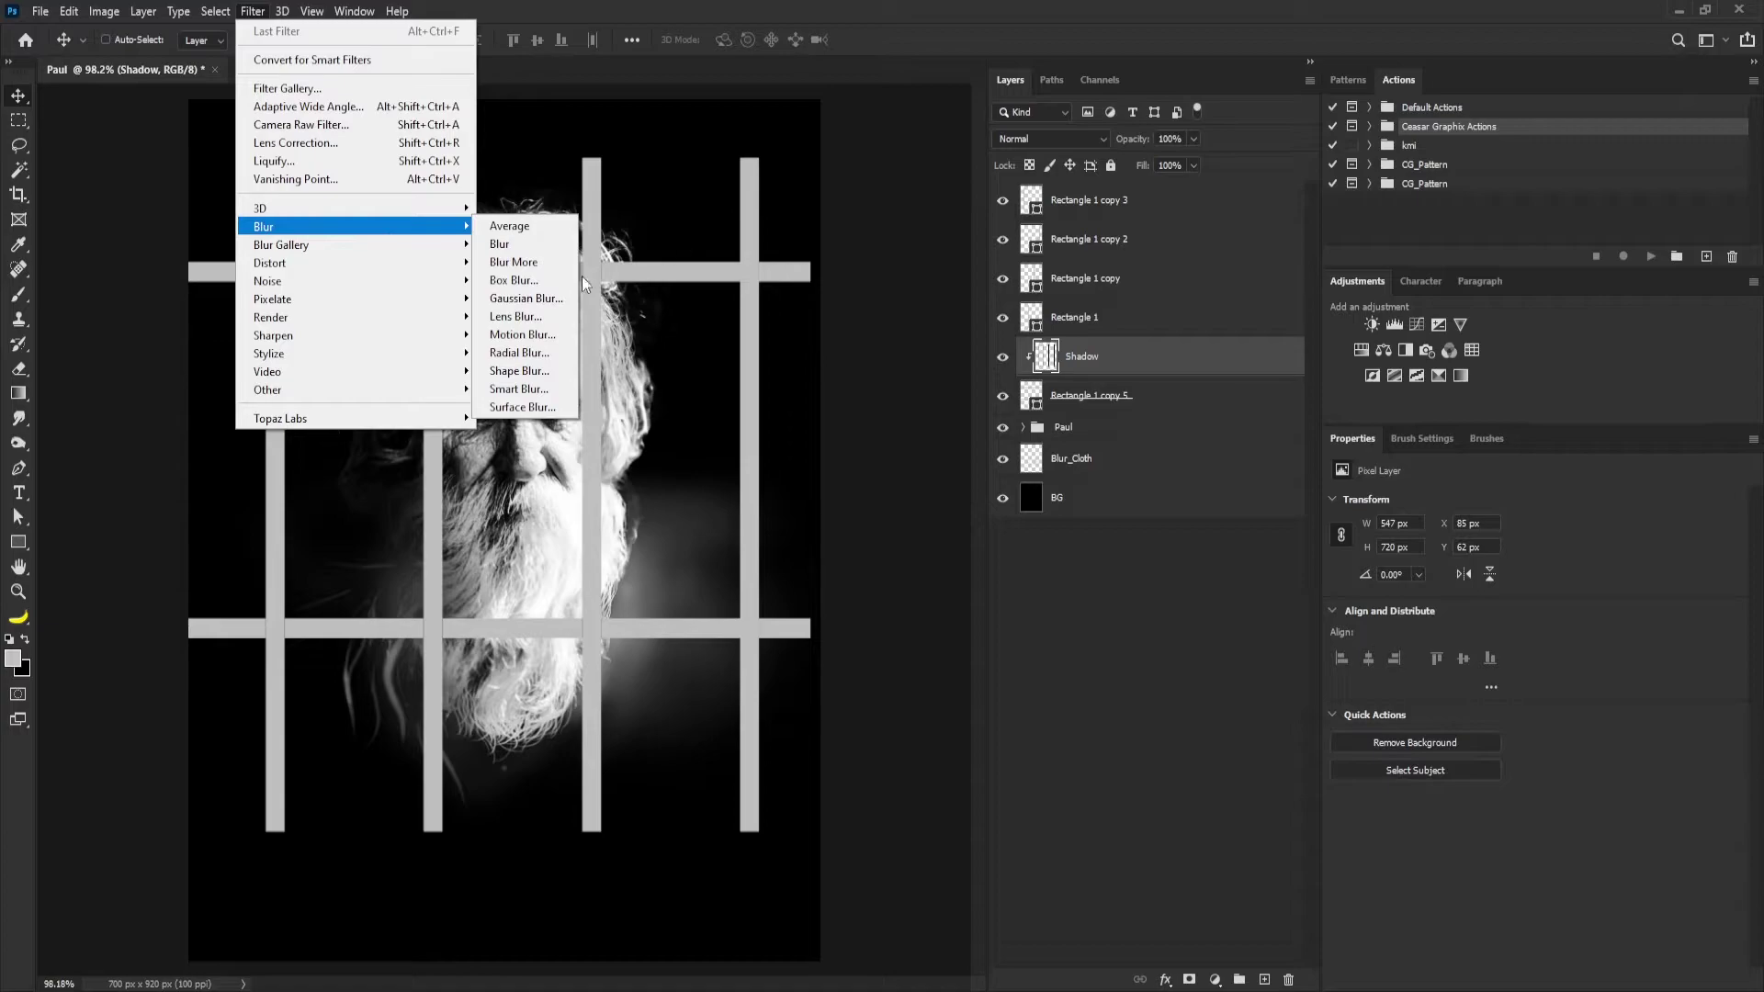
pyautogui.click(539, 299)
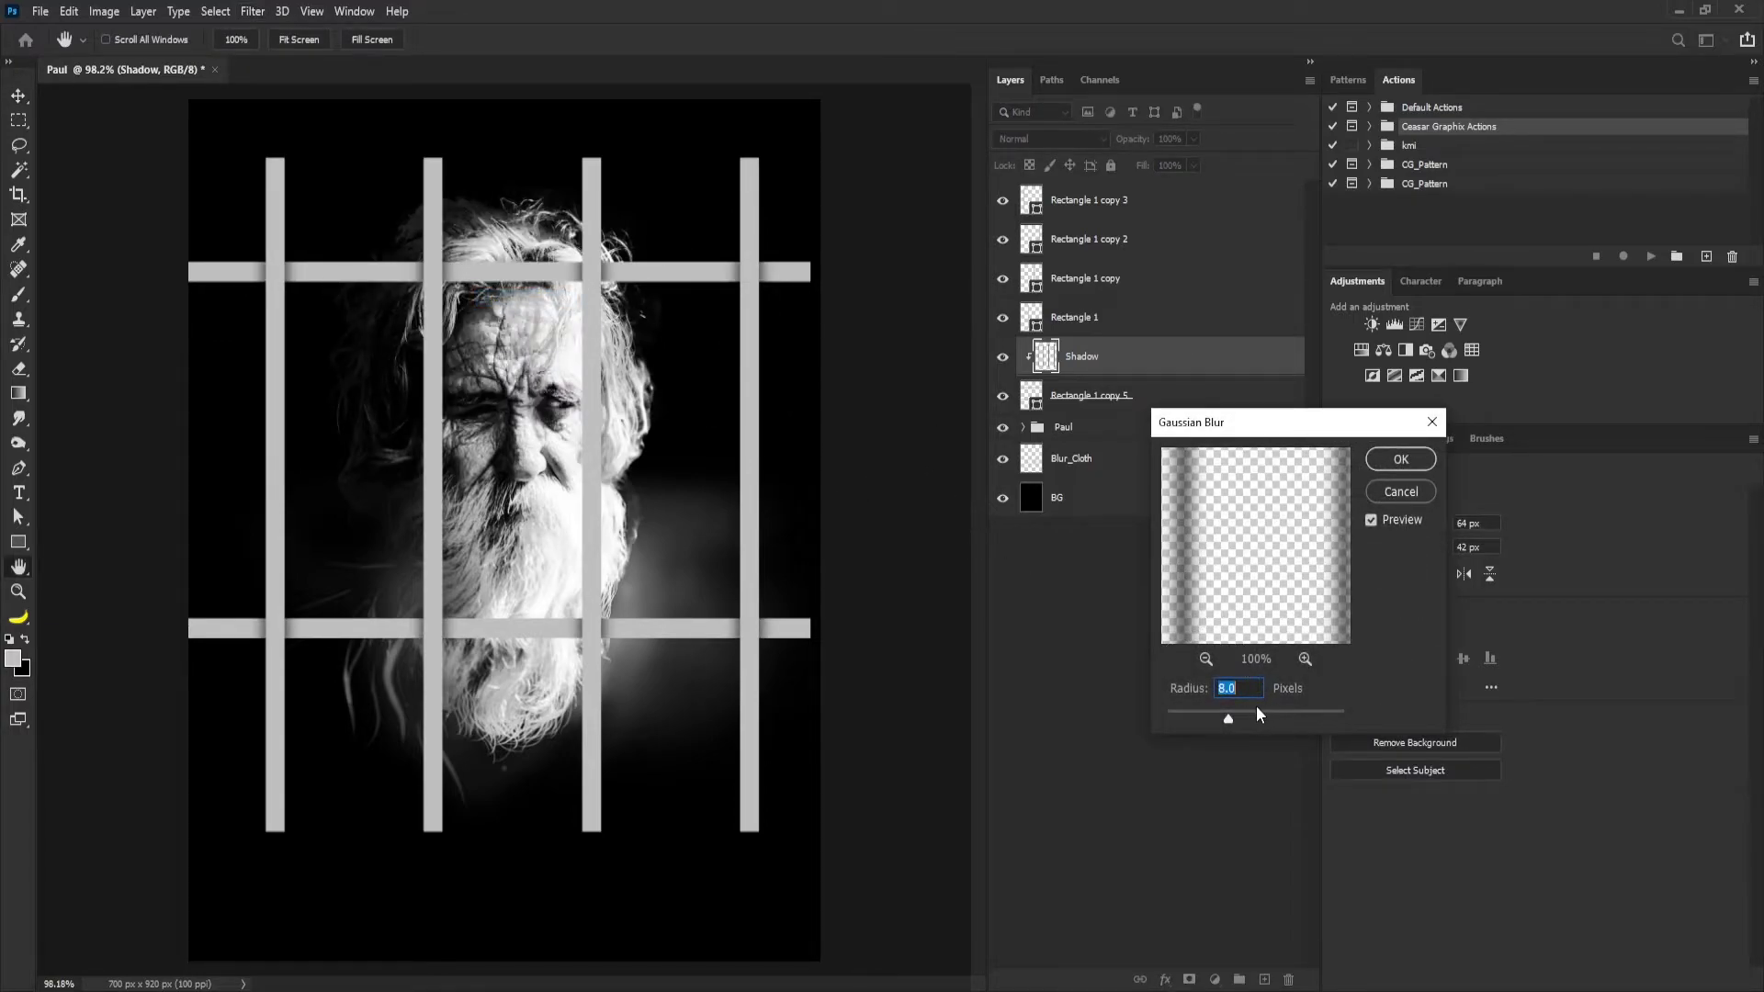
pyautogui.click(1375, 462)
# Add an Inner Shadow to the leftmost vertical bar with 80% opacity, -165° angle, 8 px distance and 10 px size.
pyautogui.click(1095, 213)
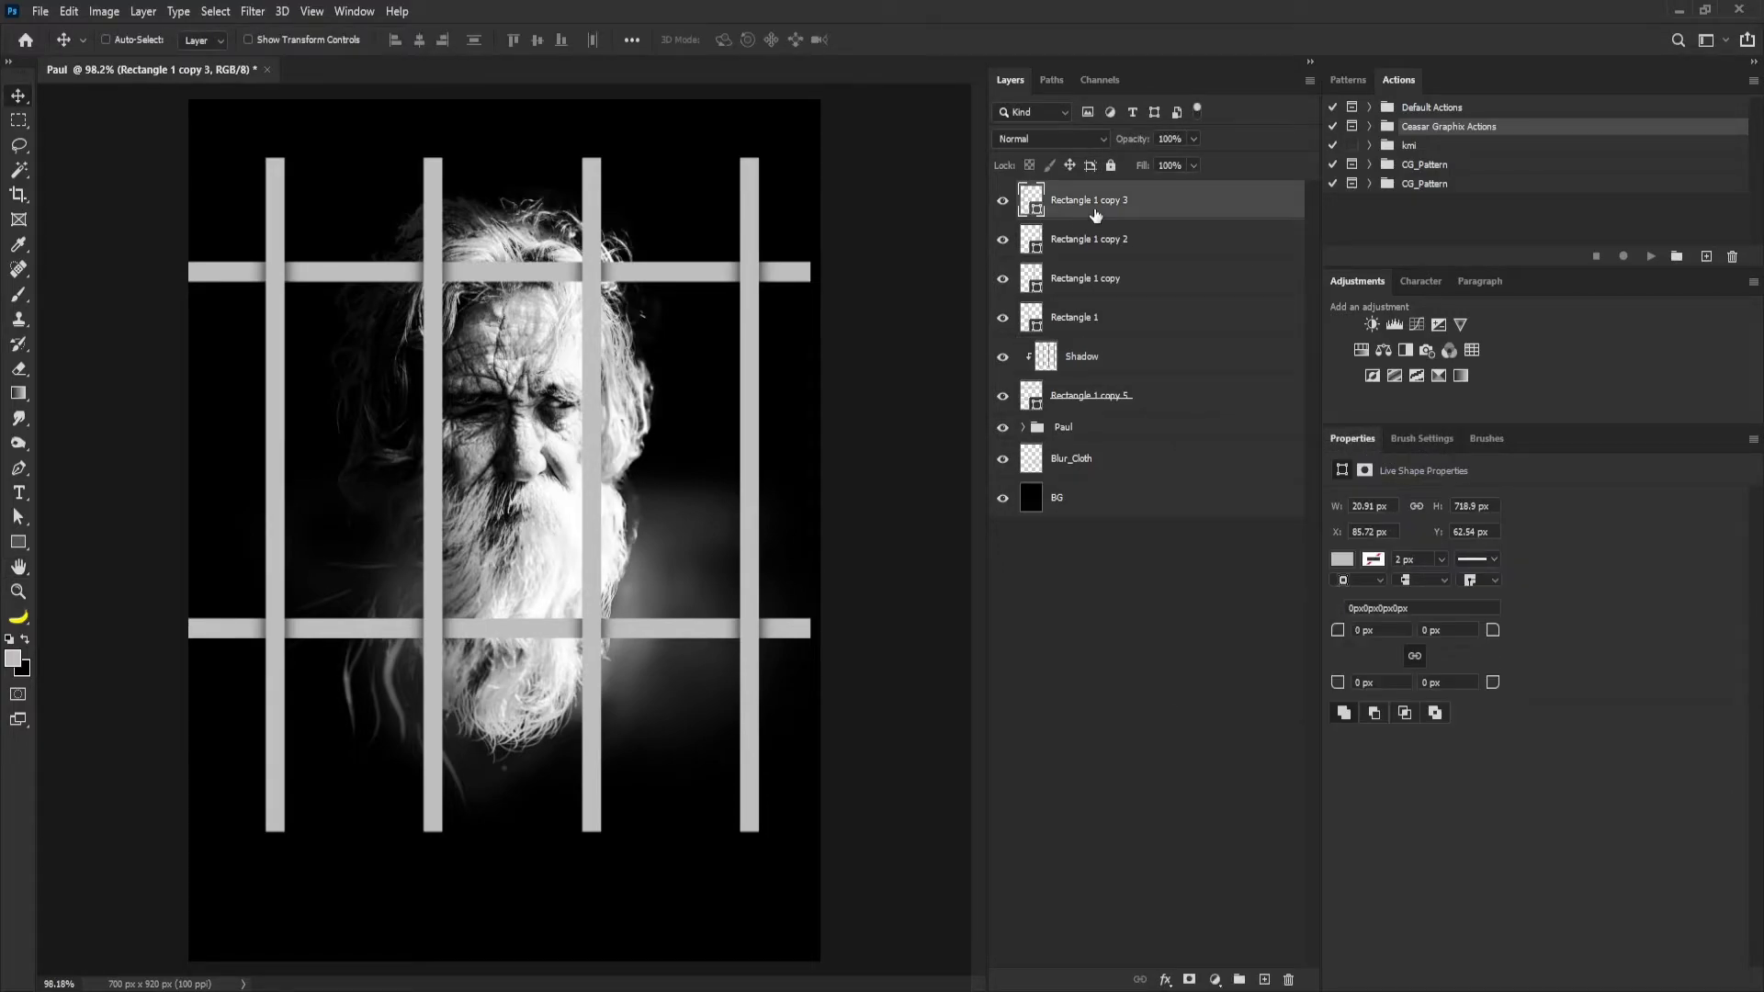
pyautogui.click(1163, 981)
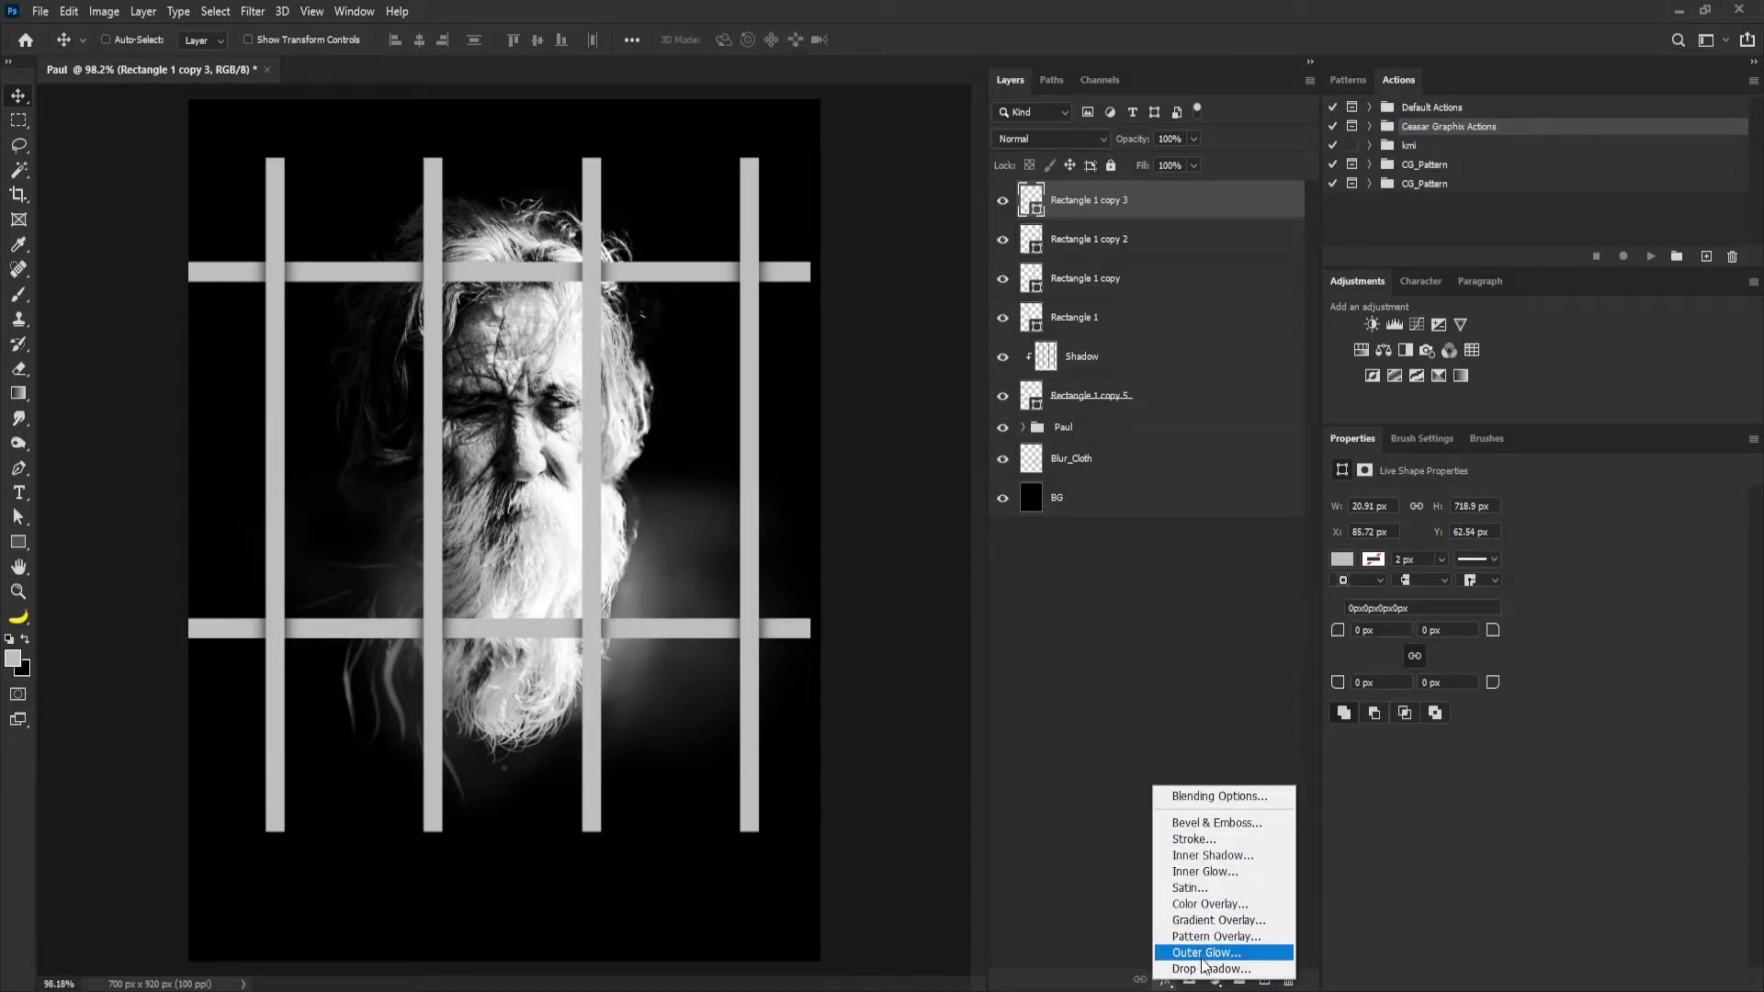
pyautogui.click(1212, 855)
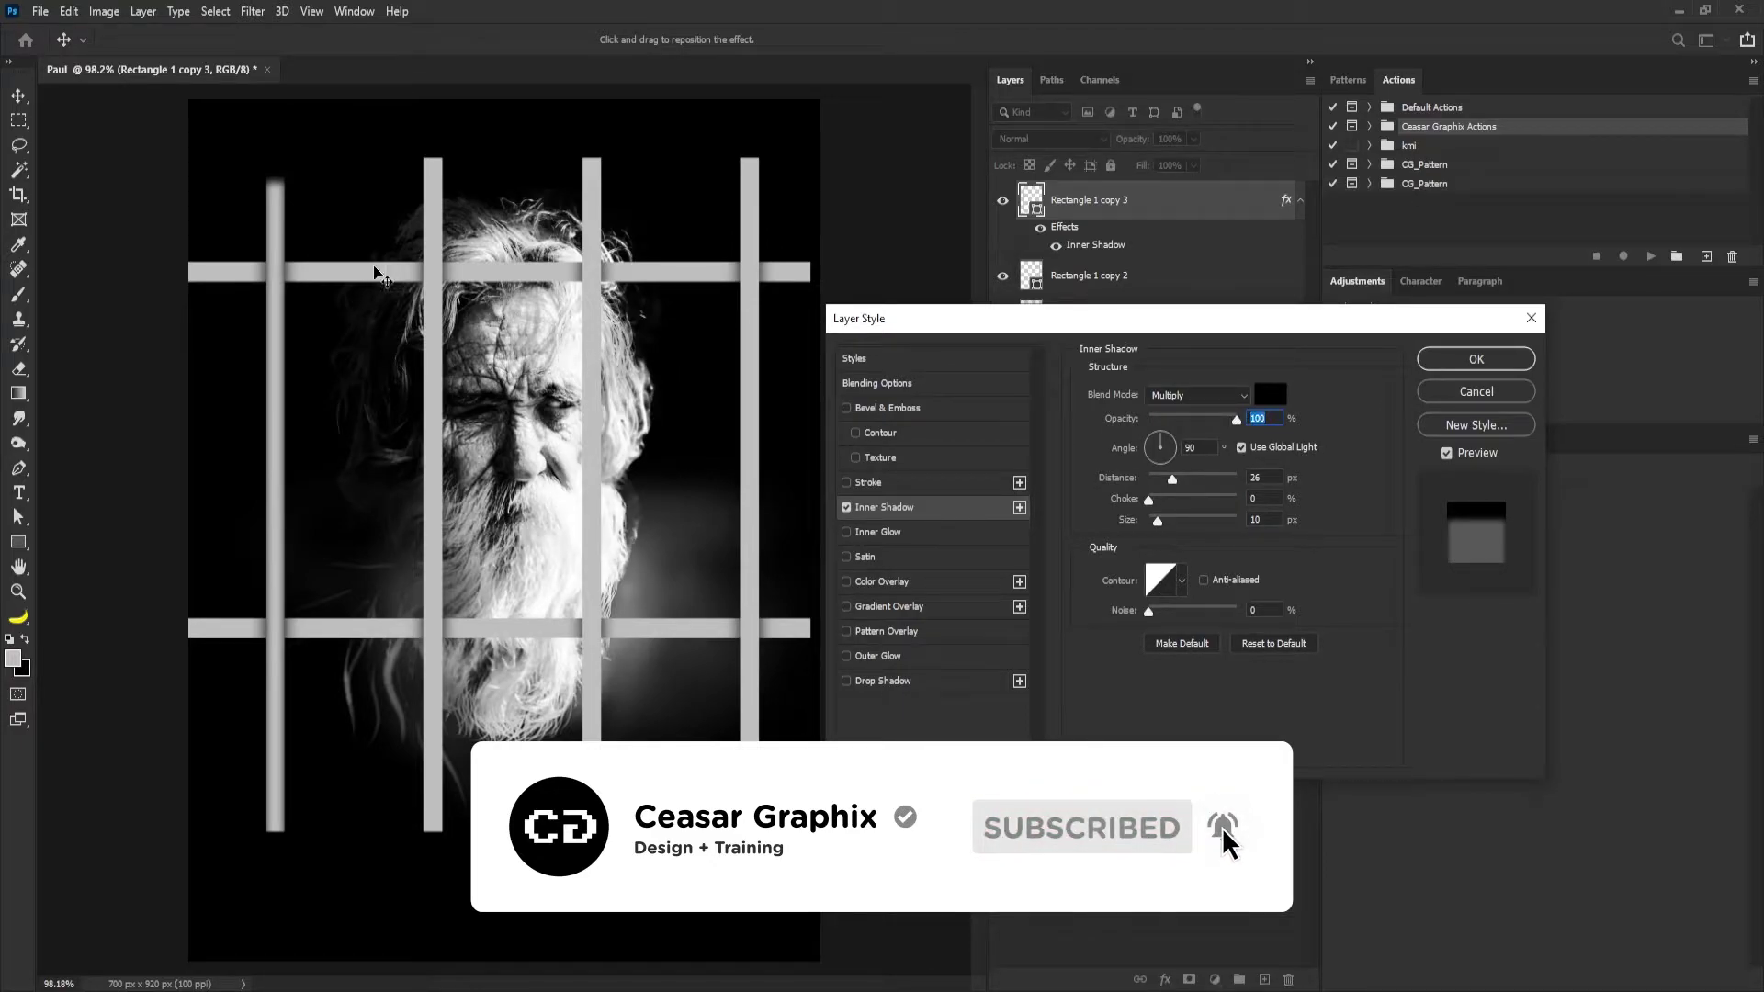
pyautogui.moveTo(291, 364); pyautogui.dragTo(291, 361)
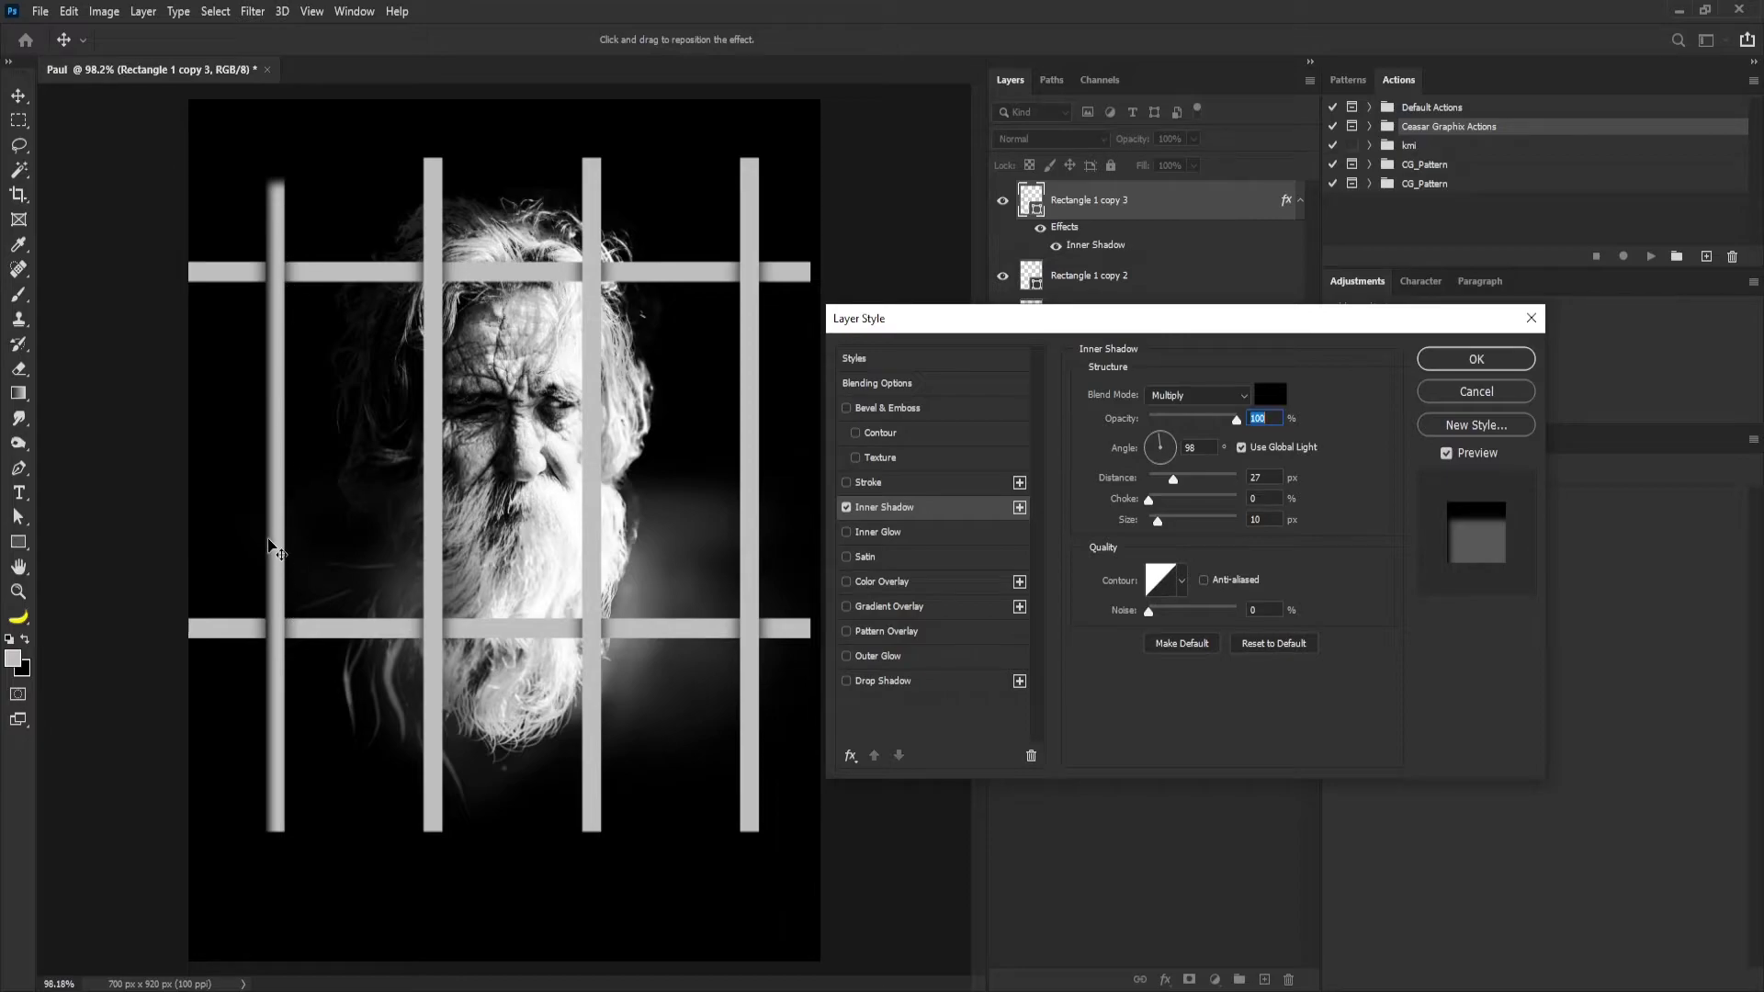
pyautogui.moveTo(272, 537); pyautogui.dragTo(273, 529)
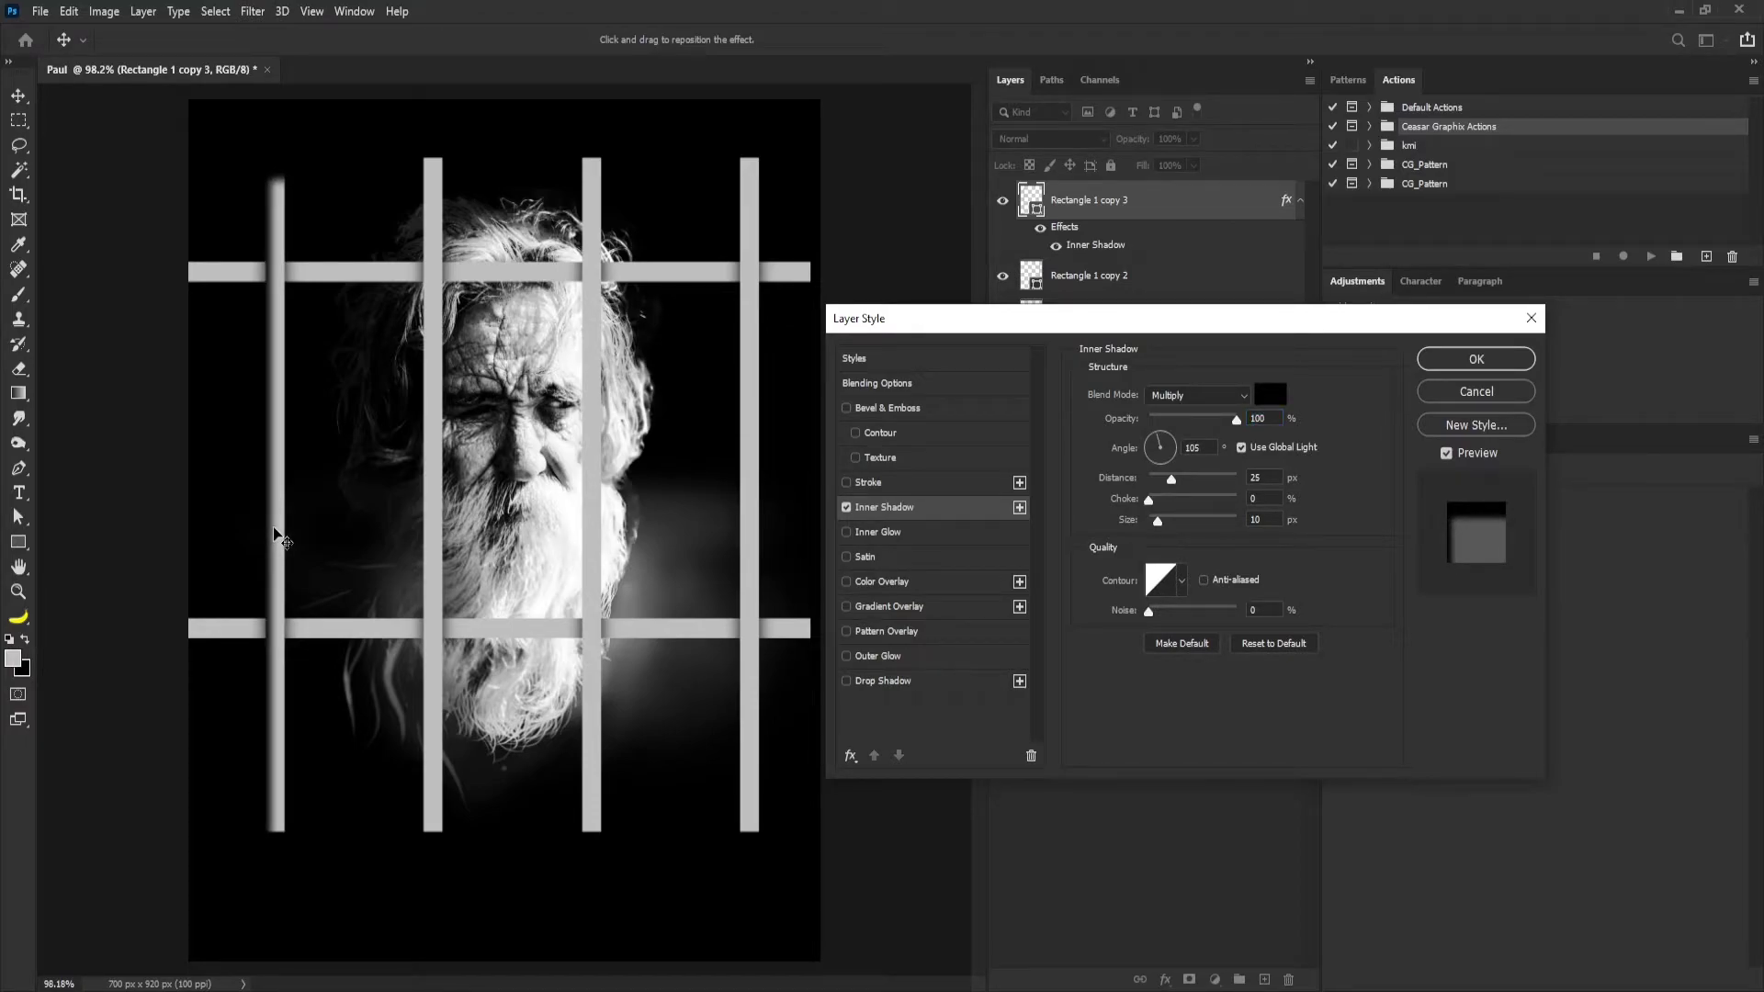
pyautogui.moveTo(1236, 430); pyautogui.dragTo(1219, 418)
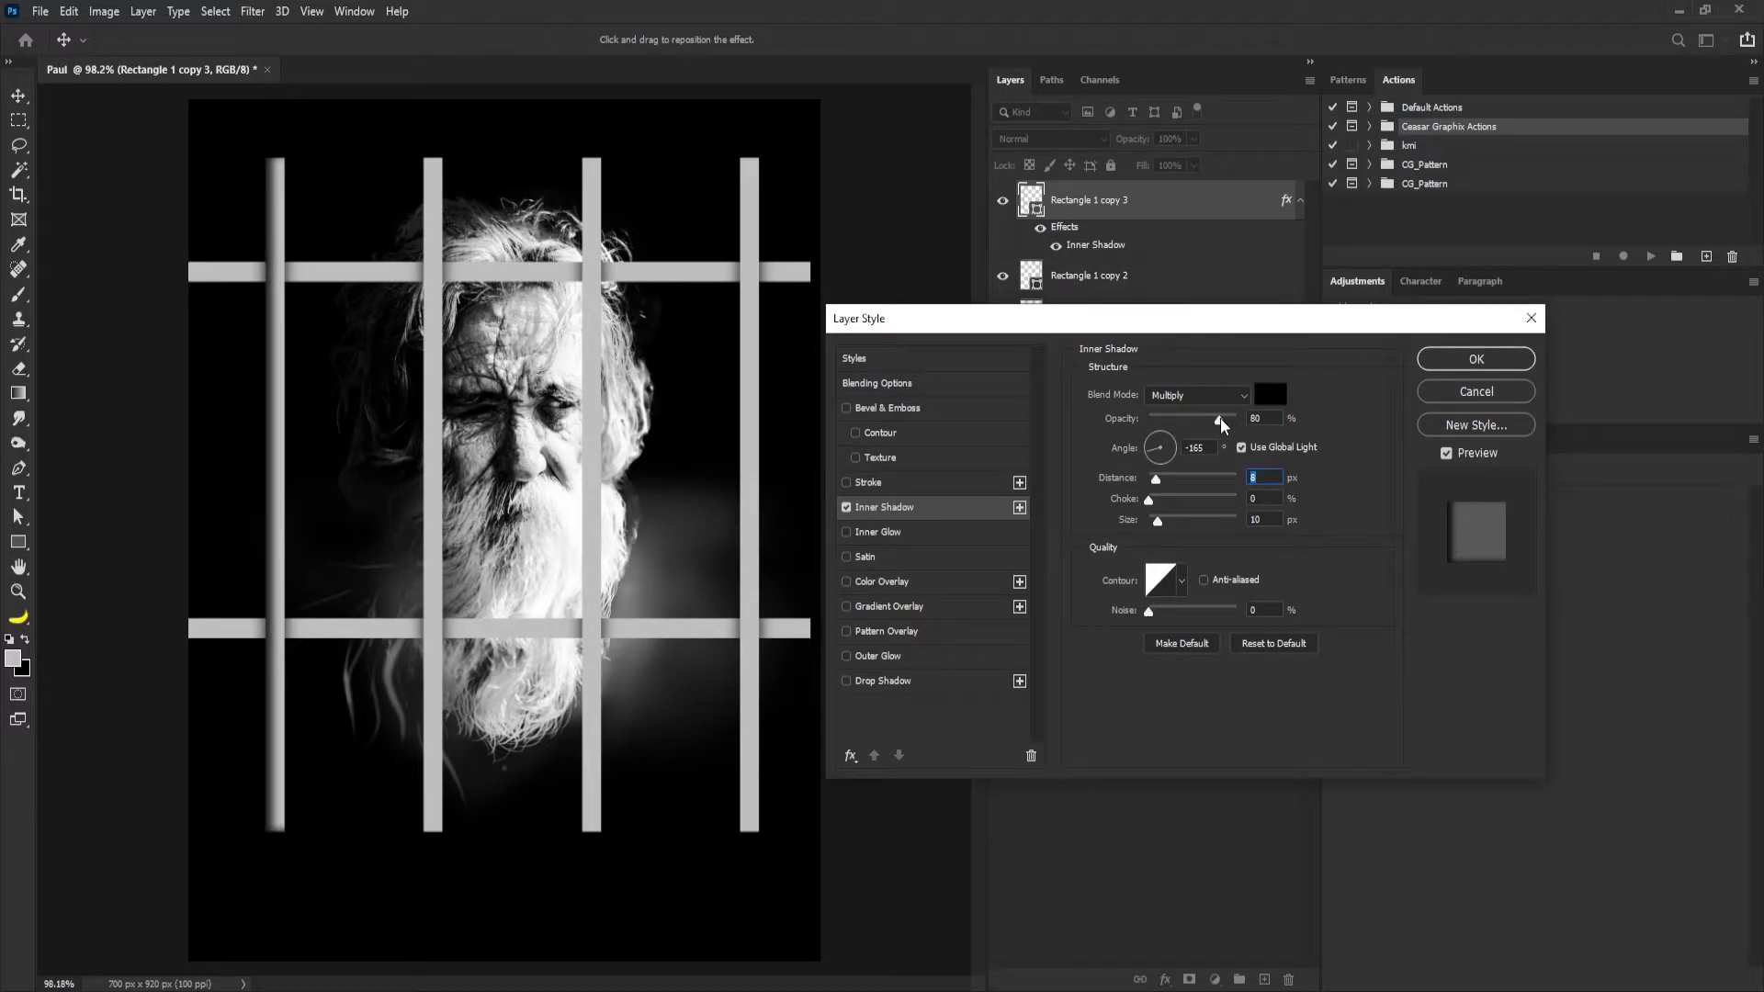
pyautogui.click(1500, 363)
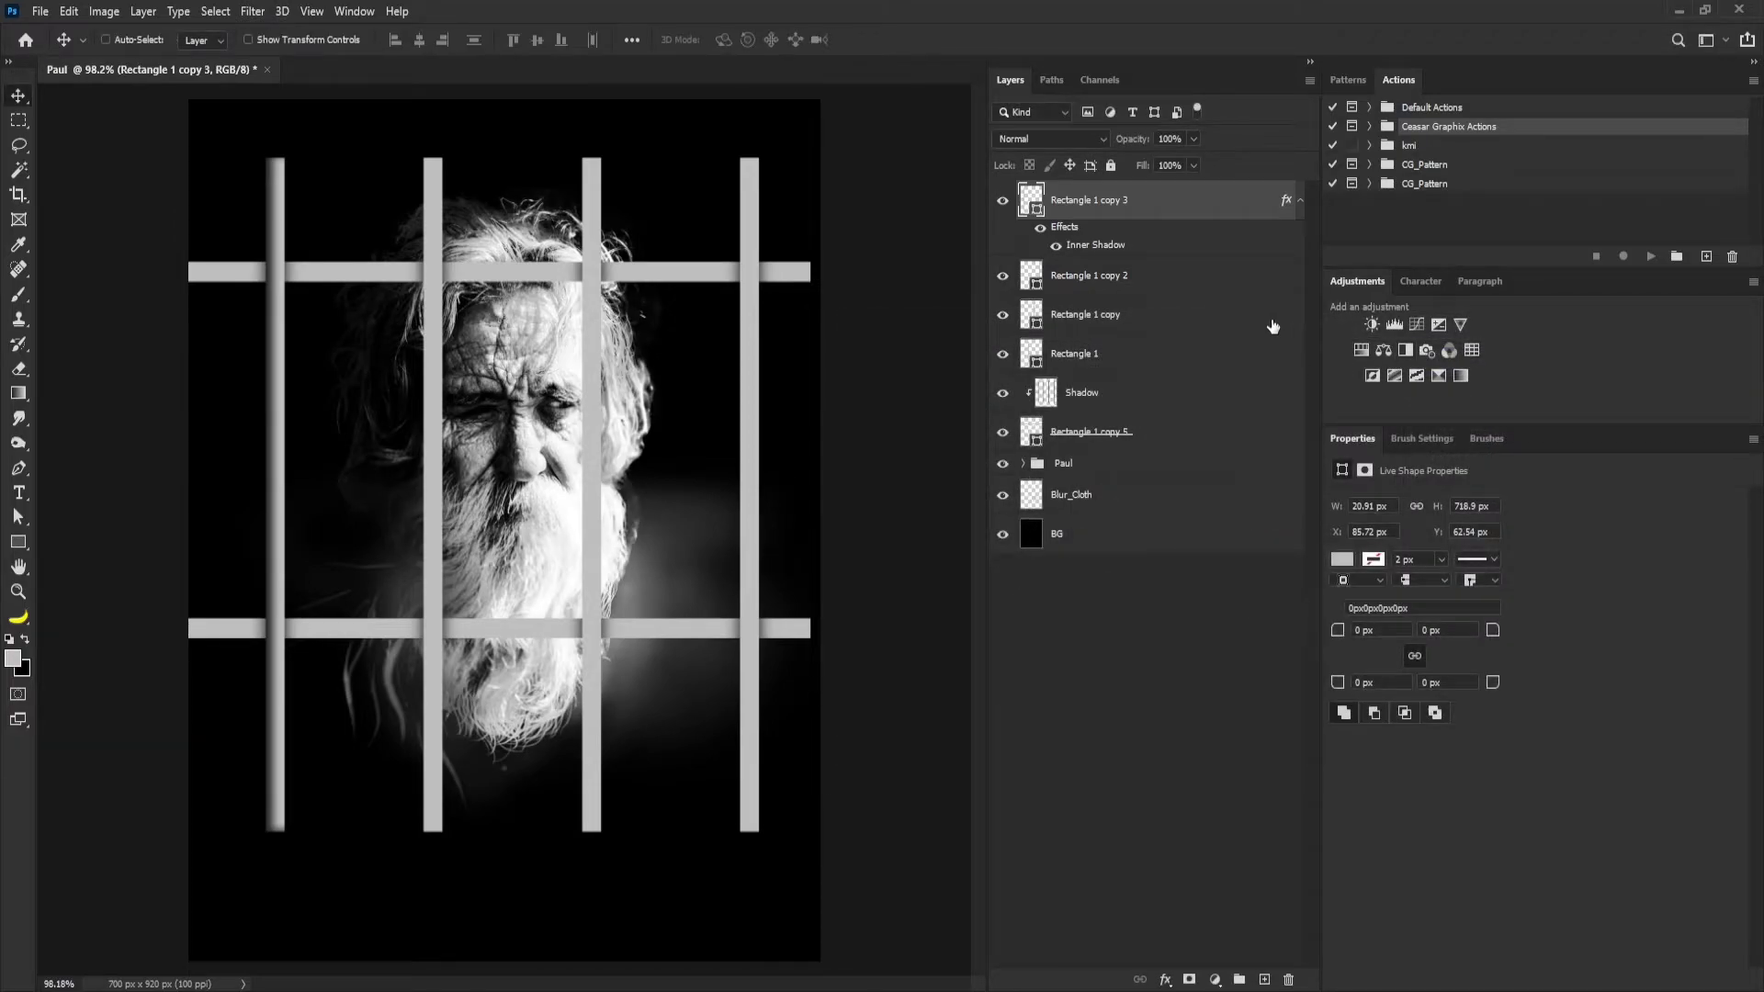
# Copy the Inner Shadow effect to the other three vertical bars and group all four bar layers as Poles1.
pyautogui.moveTo(1076, 231); pyautogui.dragTo(1073, 430)
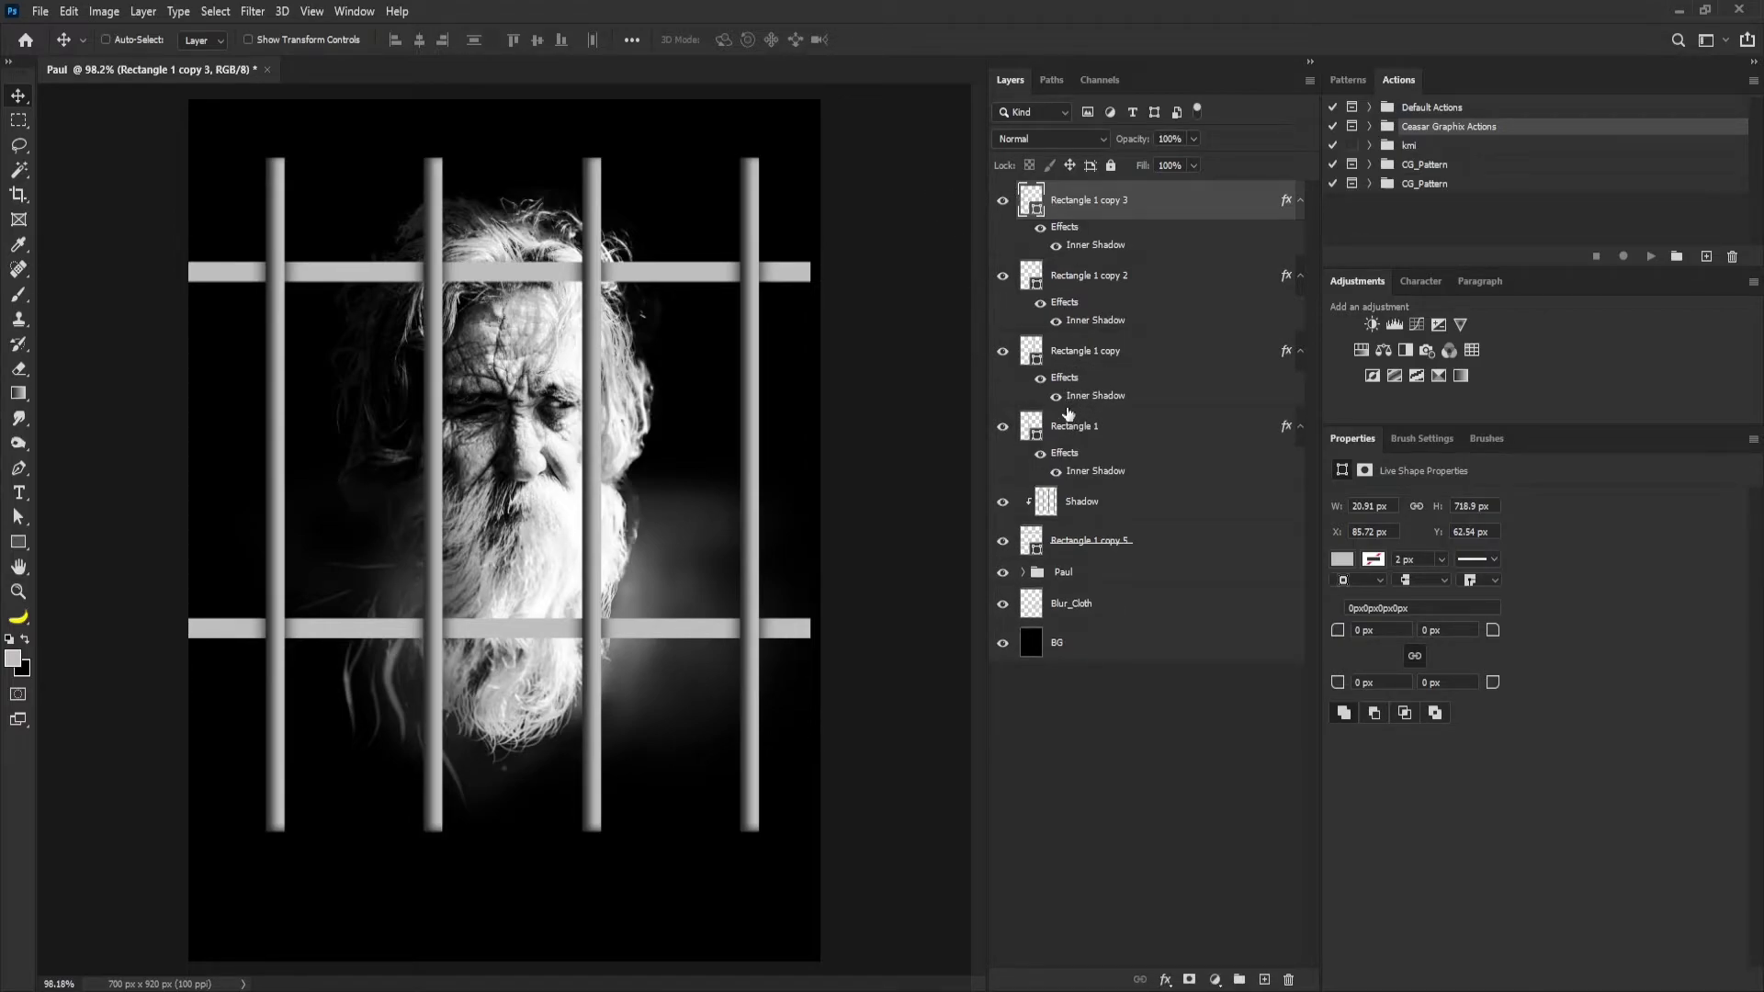
pyautogui.keyDown('shift'); pyautogui.click(1093, 425); pyautogui.keyUp('shift')
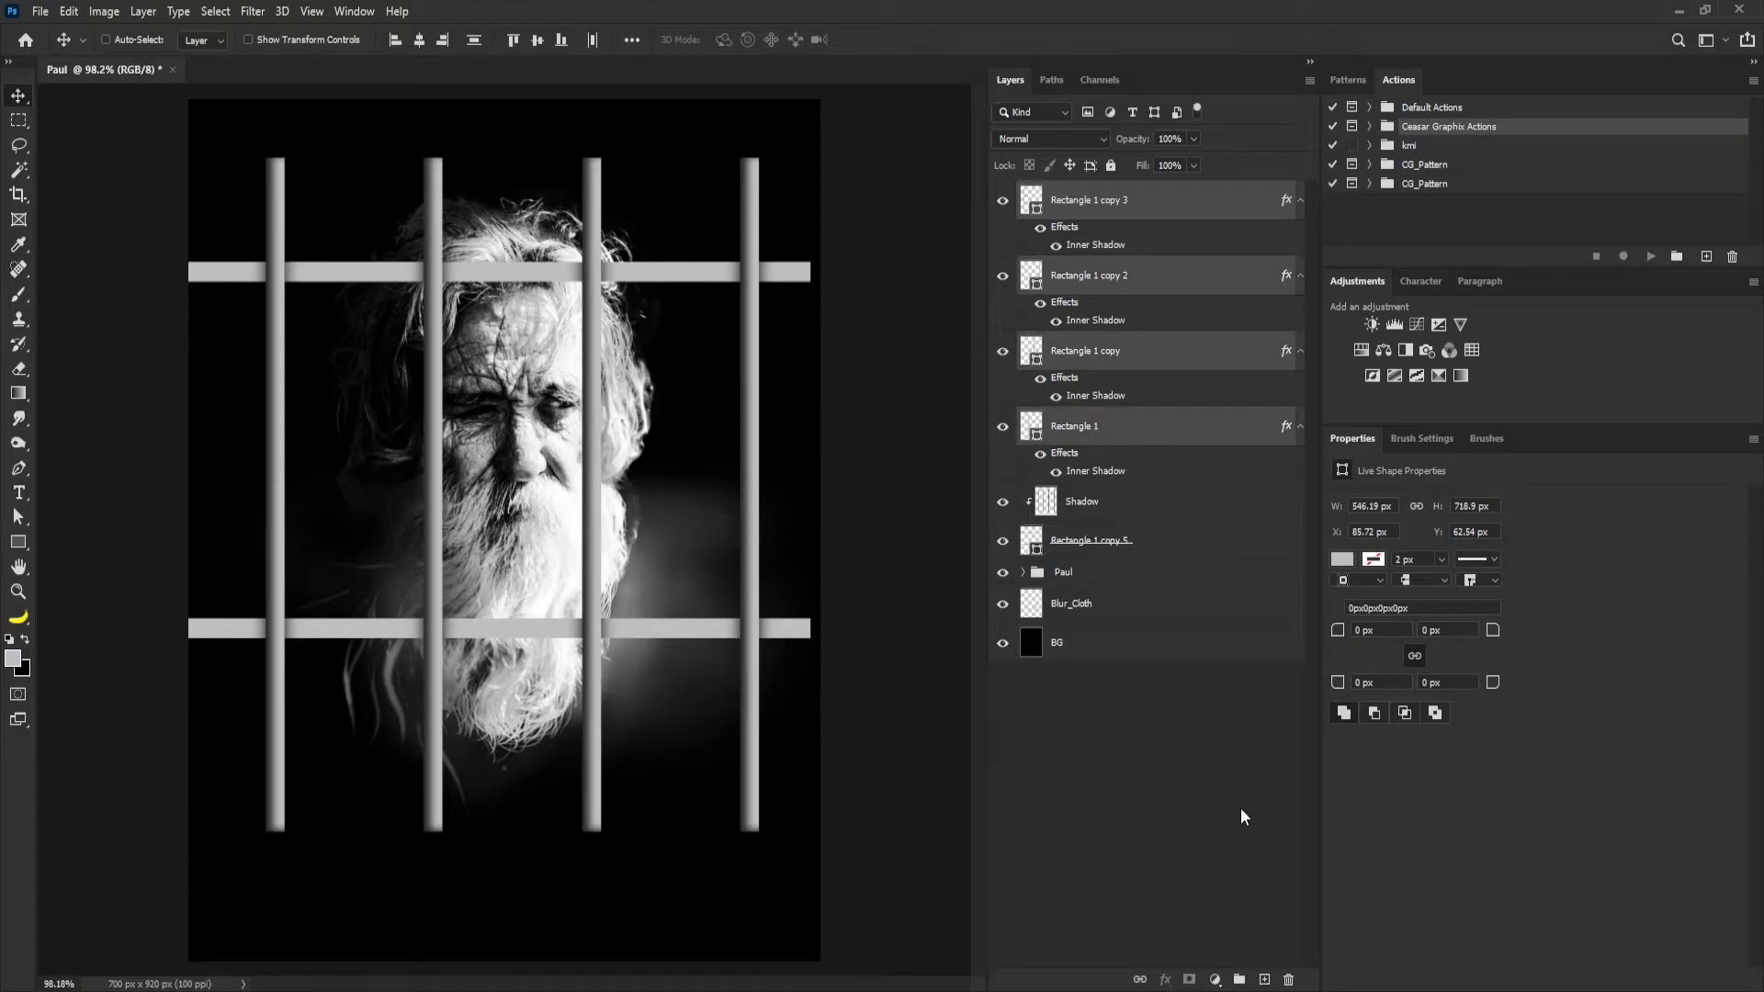
pyautogui.hotkey('ctrl', 'g')
pyautogui.doubleClick(1080, 191)
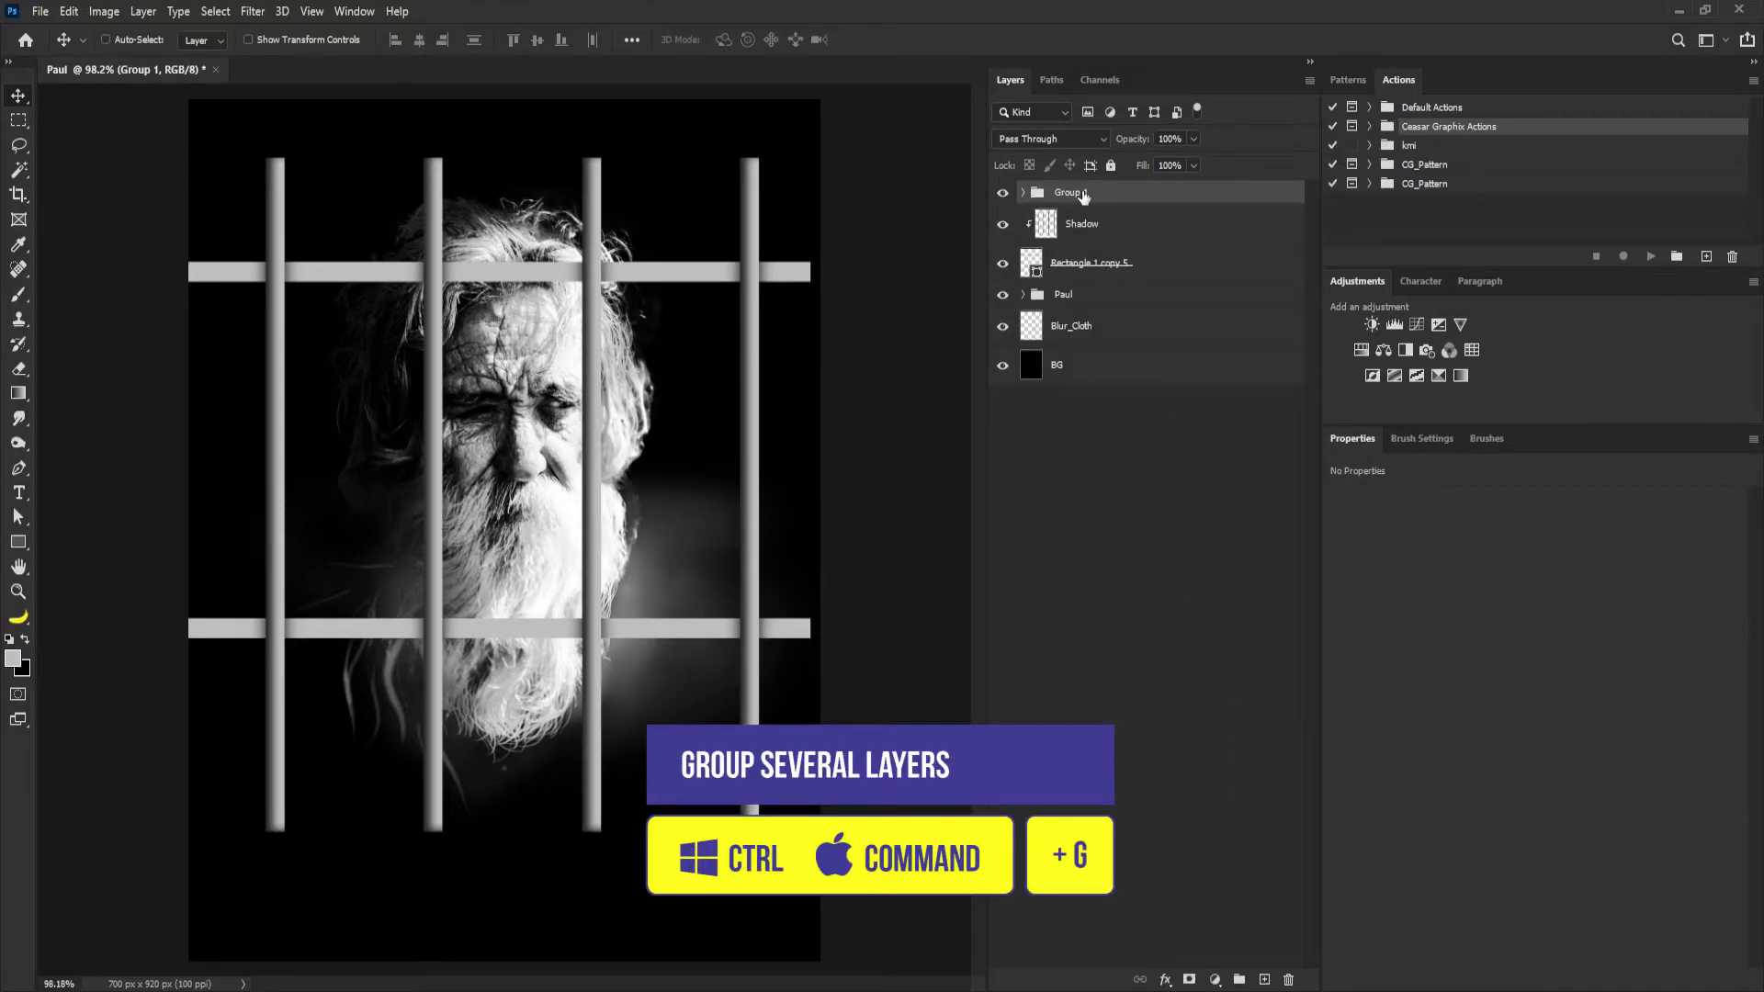
pyautogui.write('B')
pyautogui.write('Poles1')
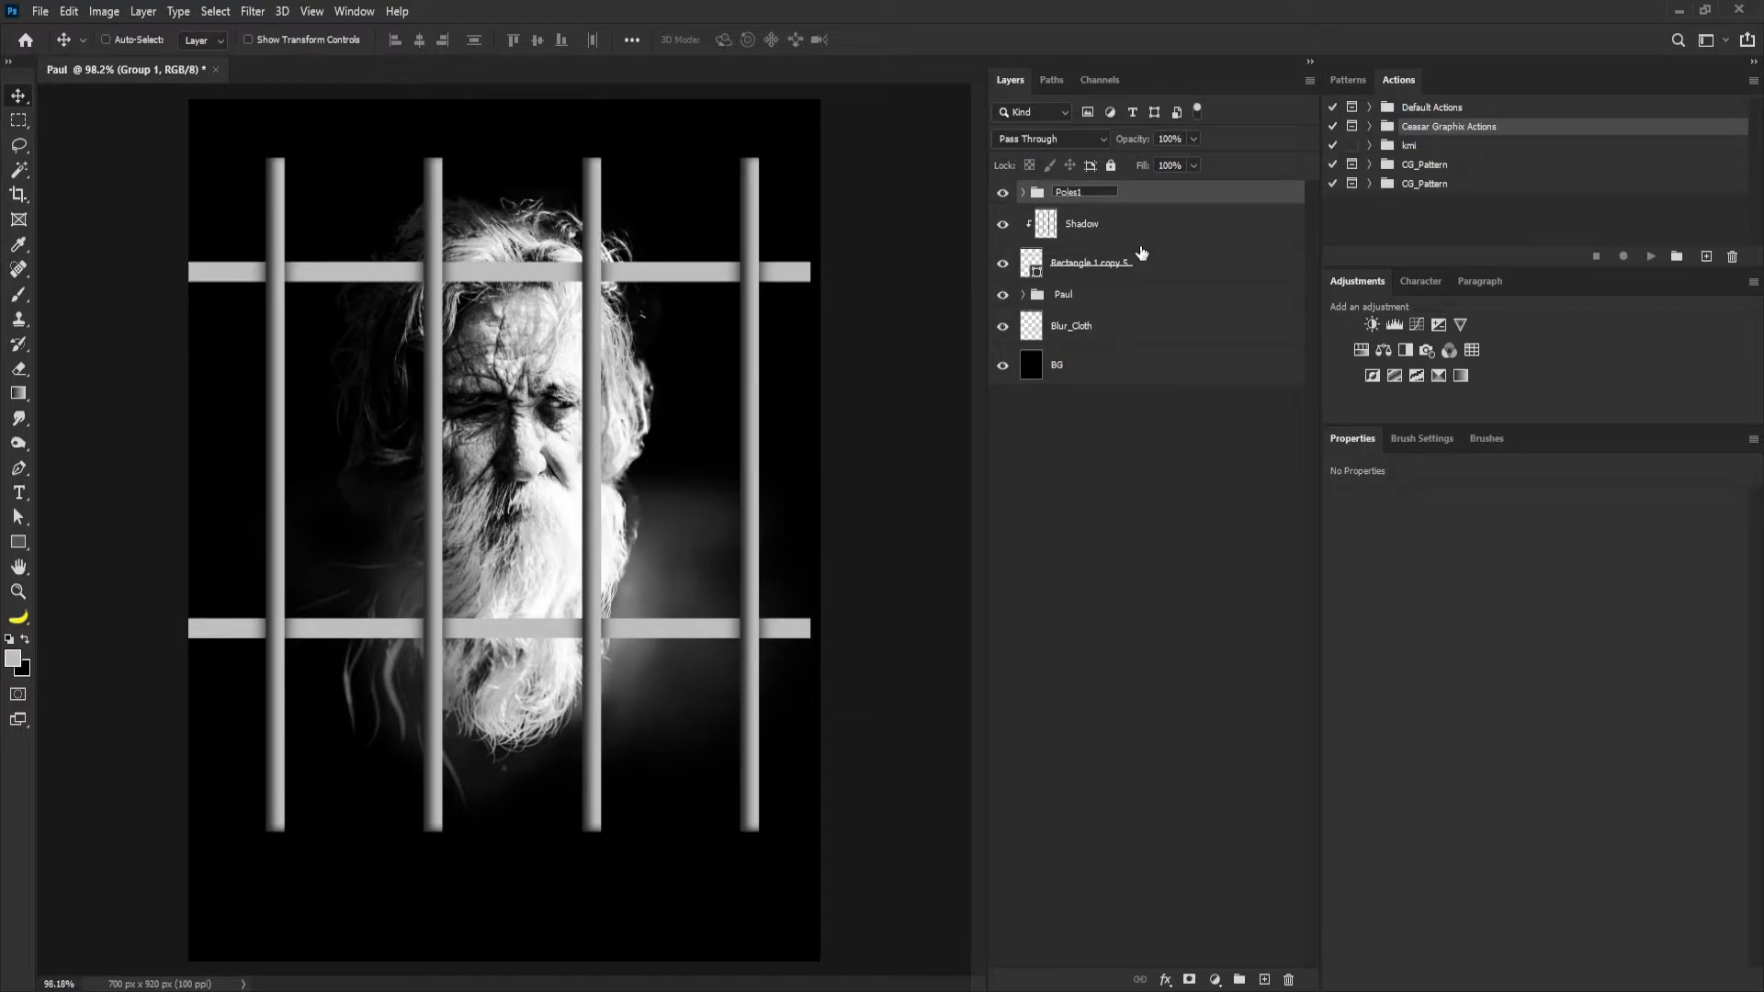
pyautogui.press('Return')
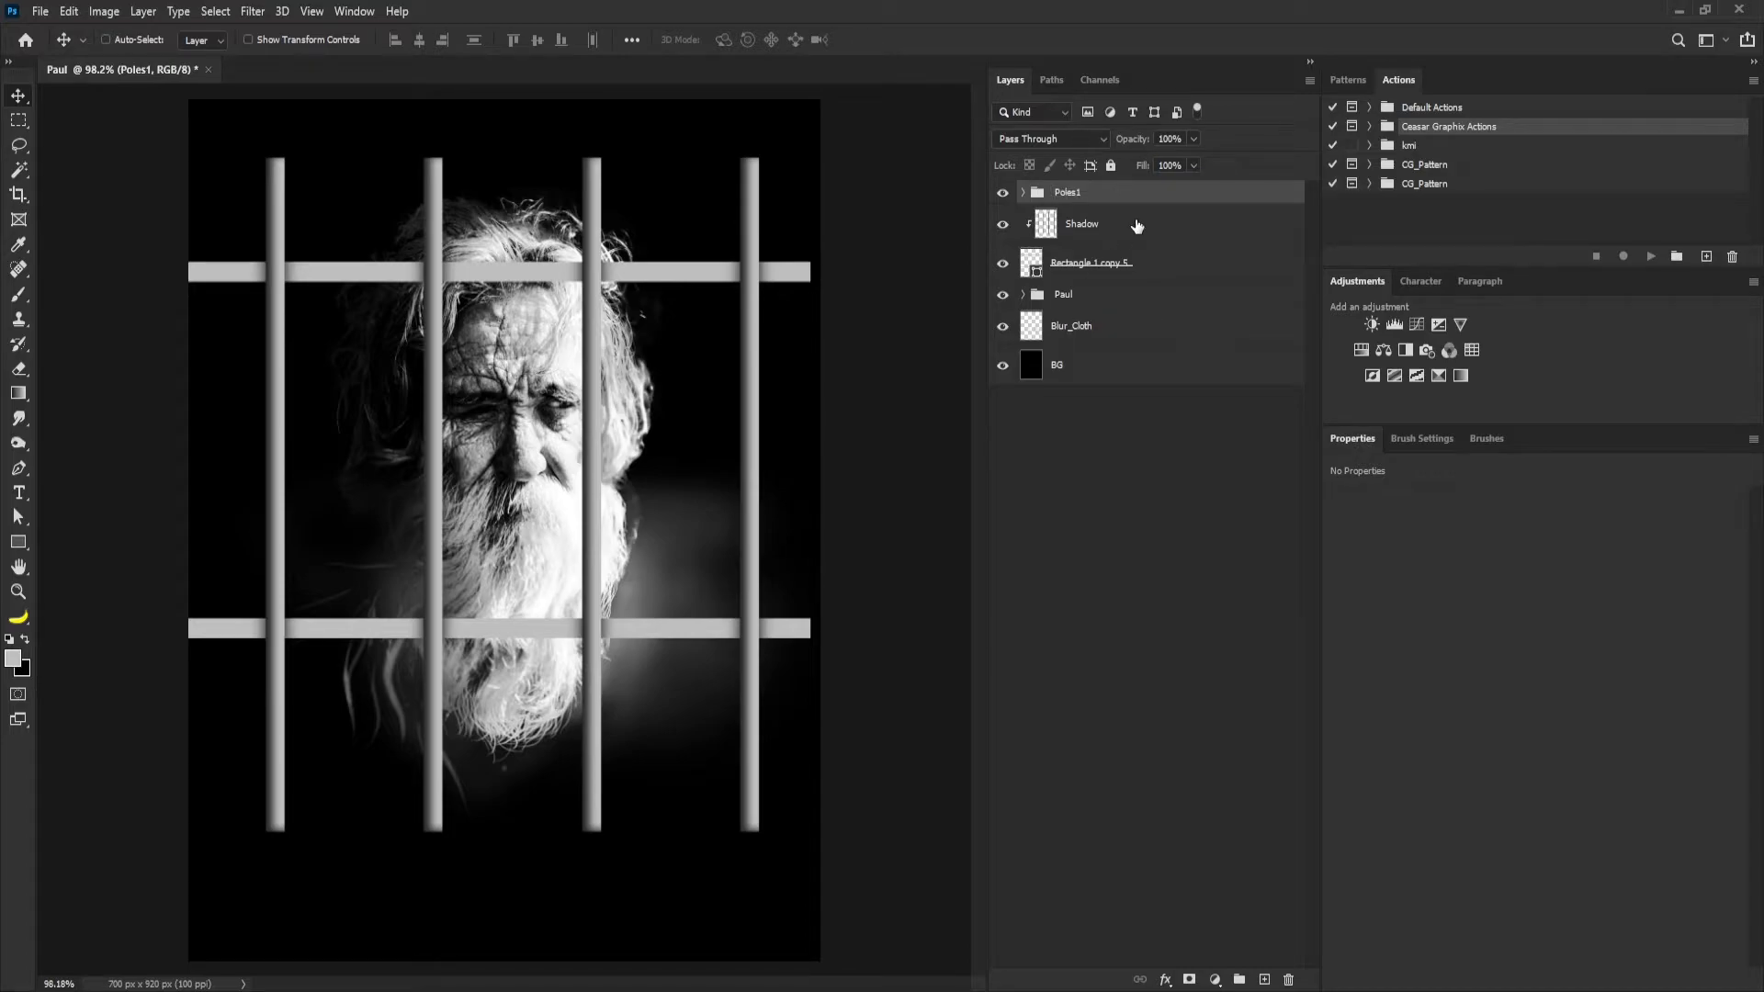
# Add an Inner Shadow to the merged horizontal bars layer with the opacity set to 100%.
pyautogui.click(1133, 224)
pyautogui.click(1129, 267)
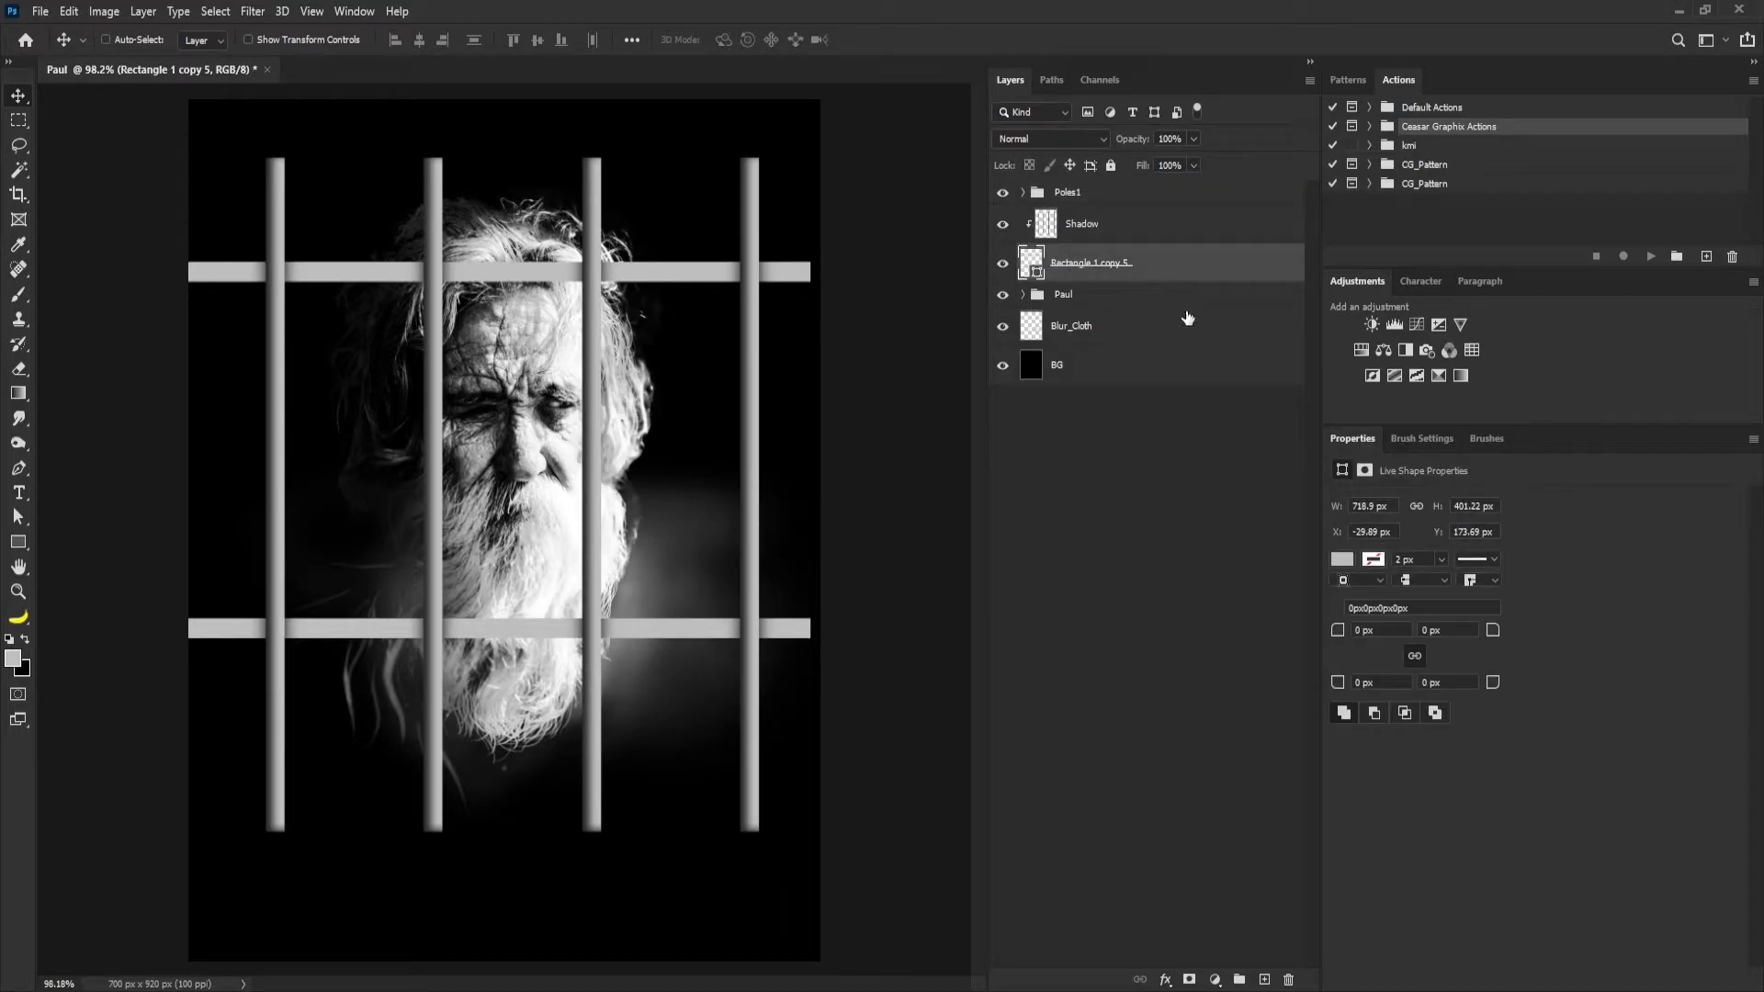
pyautogui.click(1165, 980)
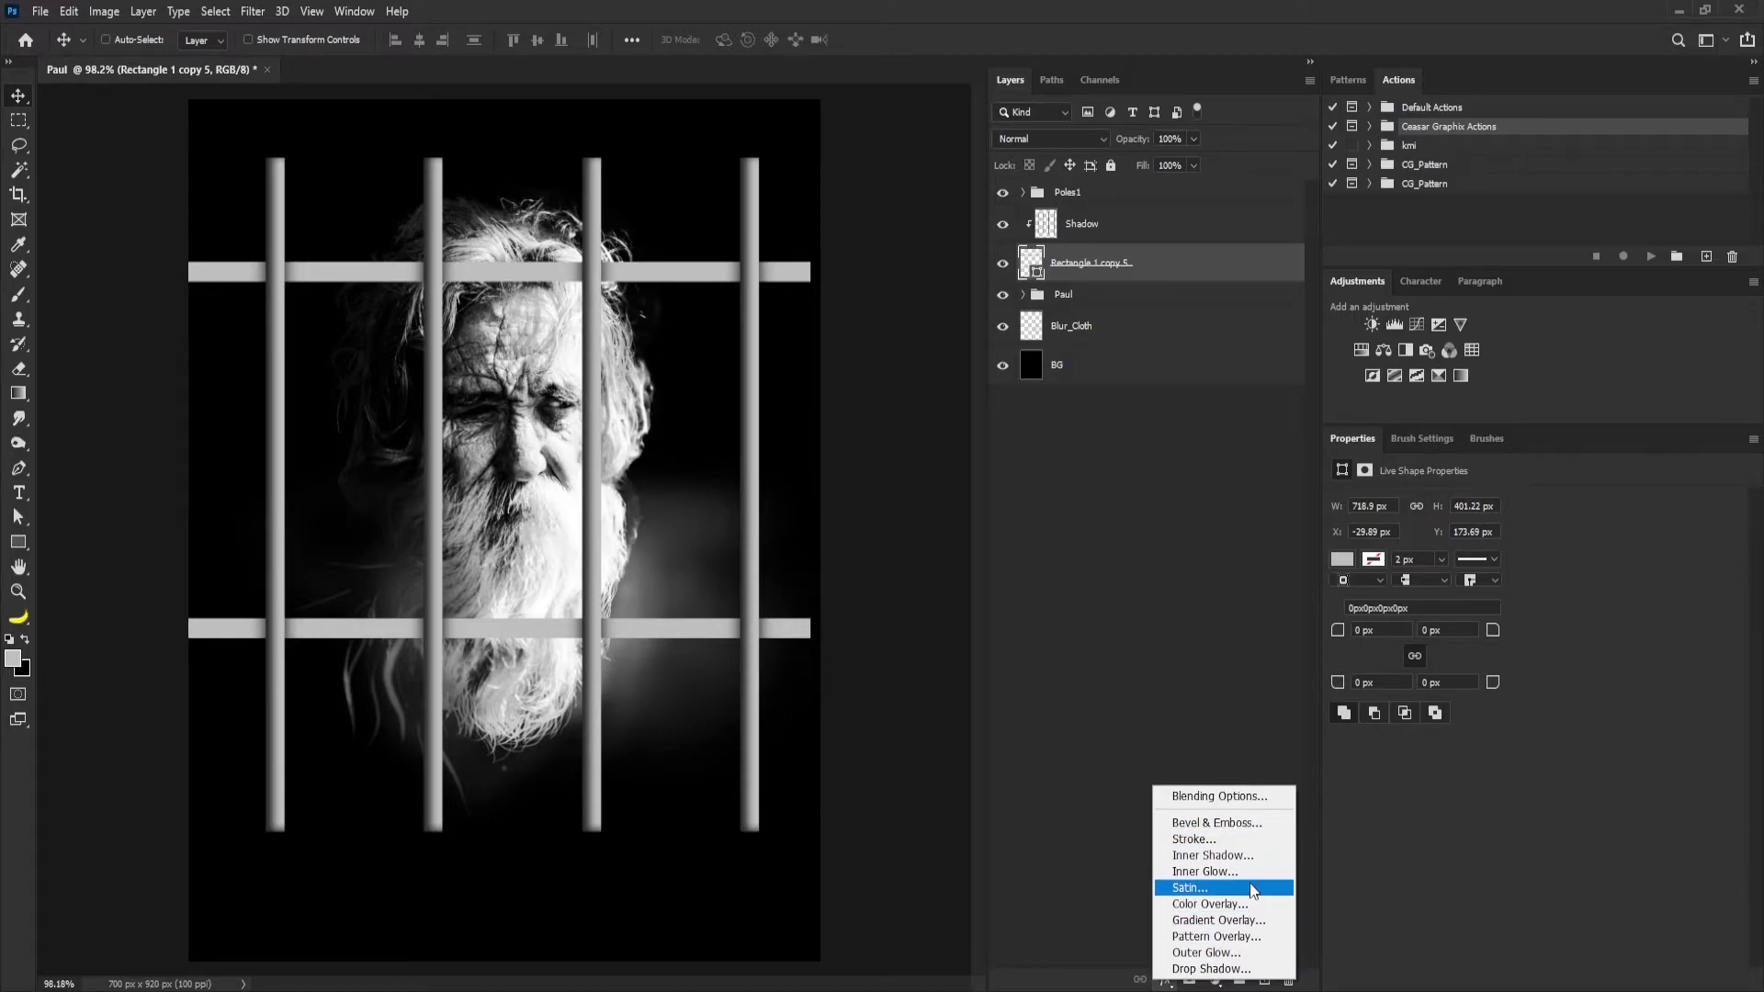
pyautogui.click(1222, 855)
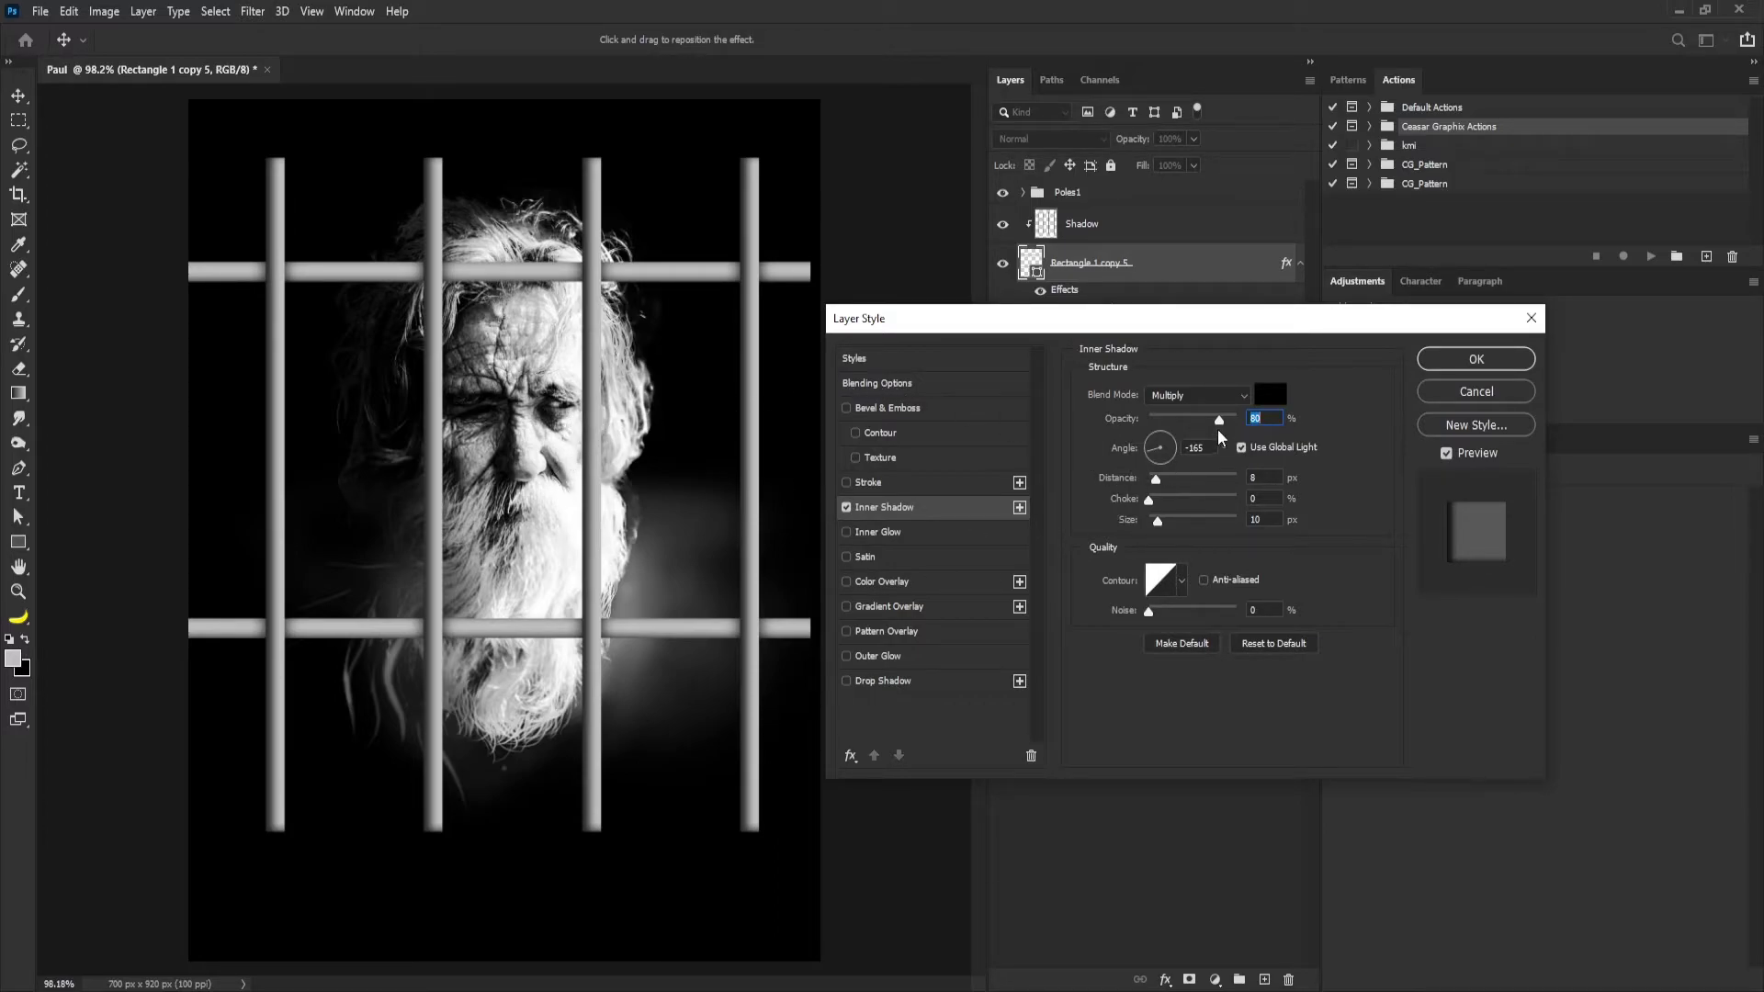
pyautogui.moveTo(1218, 418); pyautogui.dragTo(1238, 415)
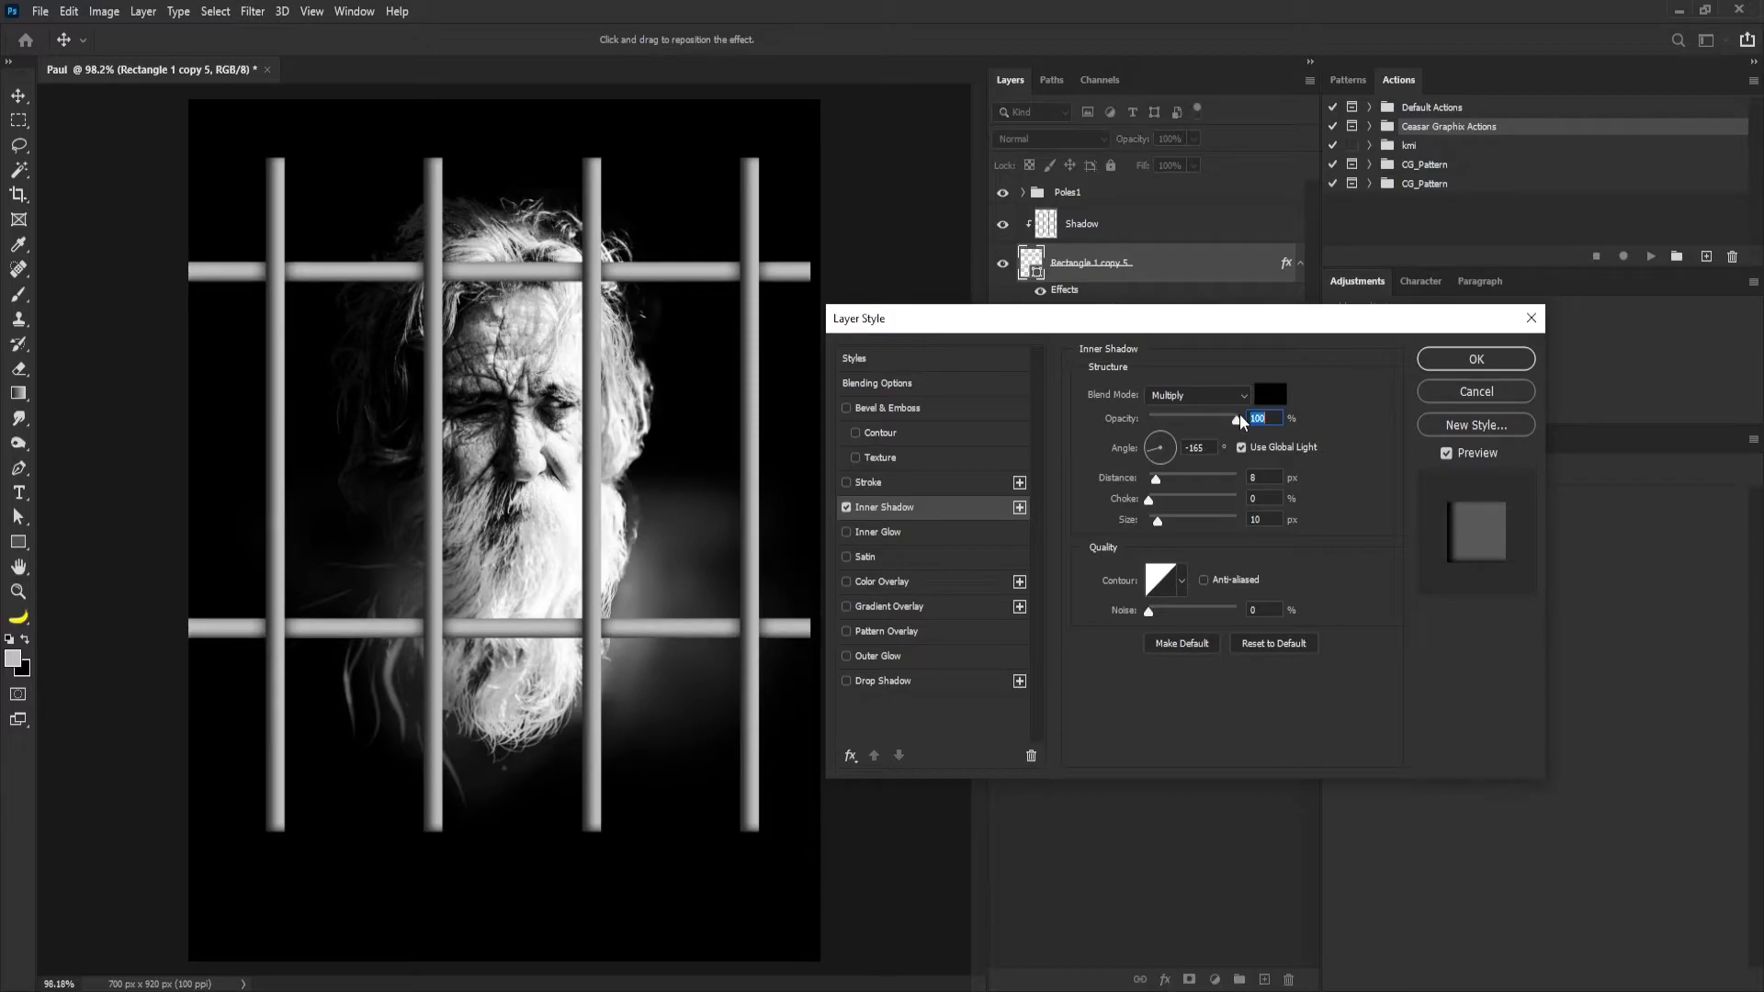
pyautogui.click(1476, 360)
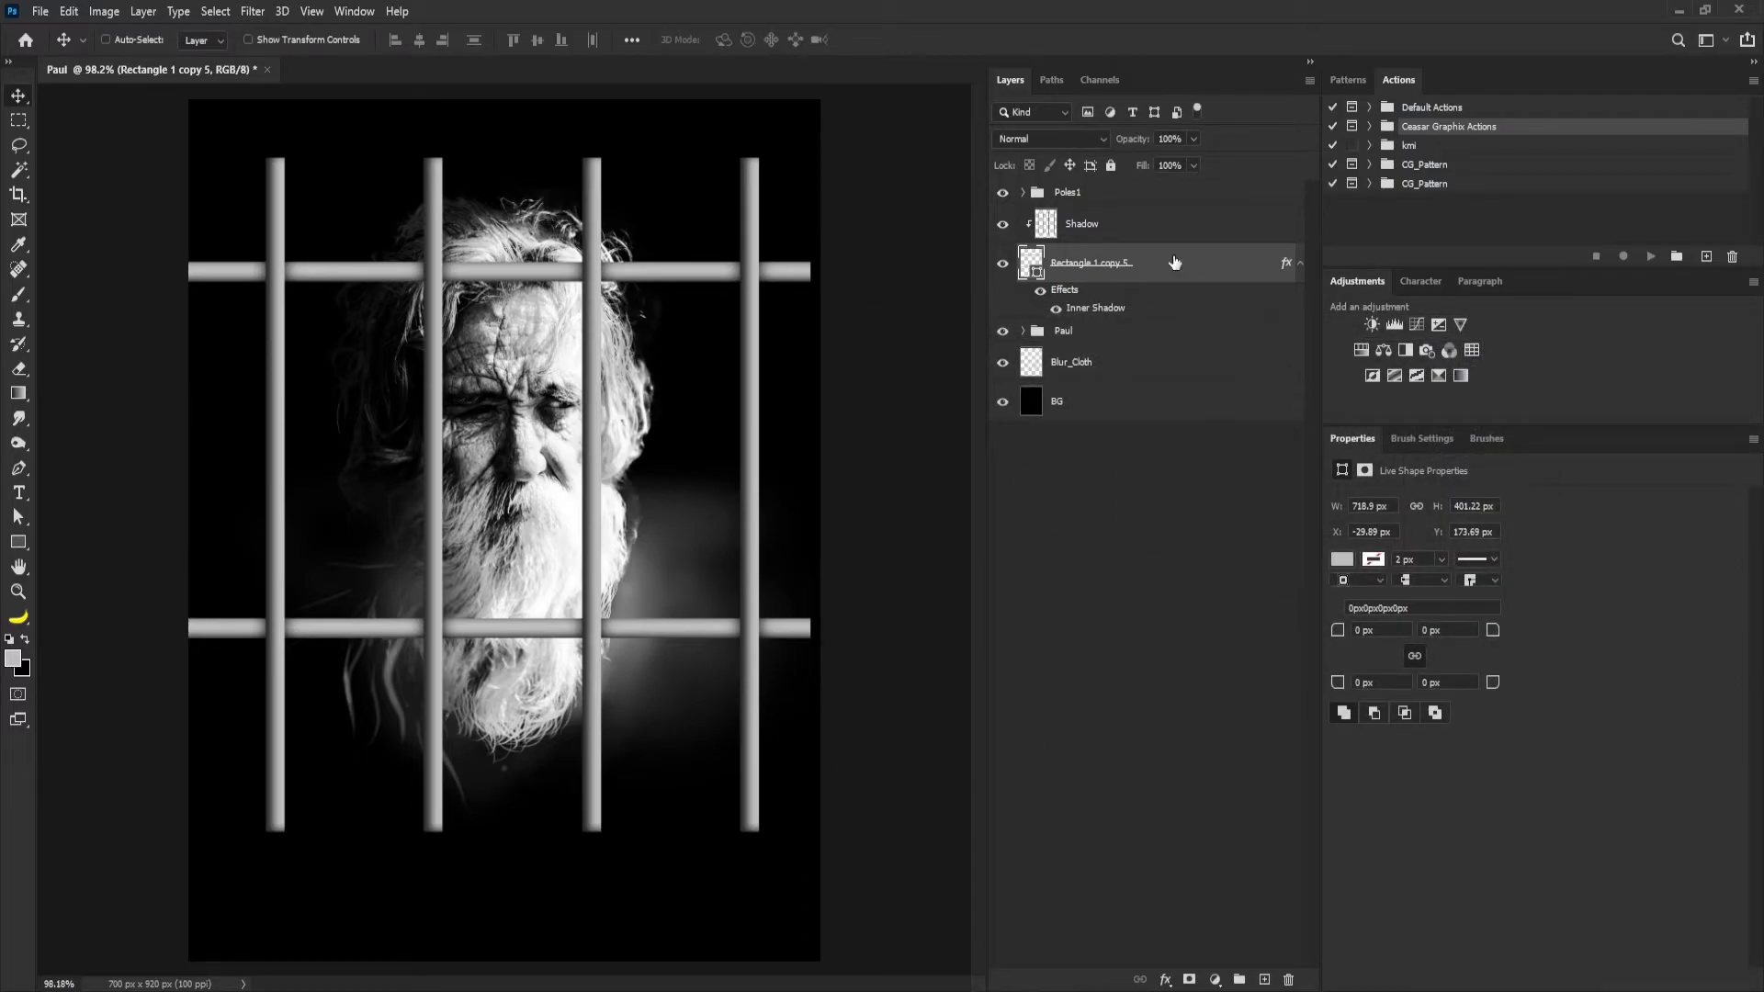
# Group Poles1, the Shadow layer and the horizontal bars layer, and name the group Poles.
pyautogui.click(1080, 199)
pyautogui.keyDown('shift'); pyautogui.click(1110, 268); pyautogui.keyUp('shift')
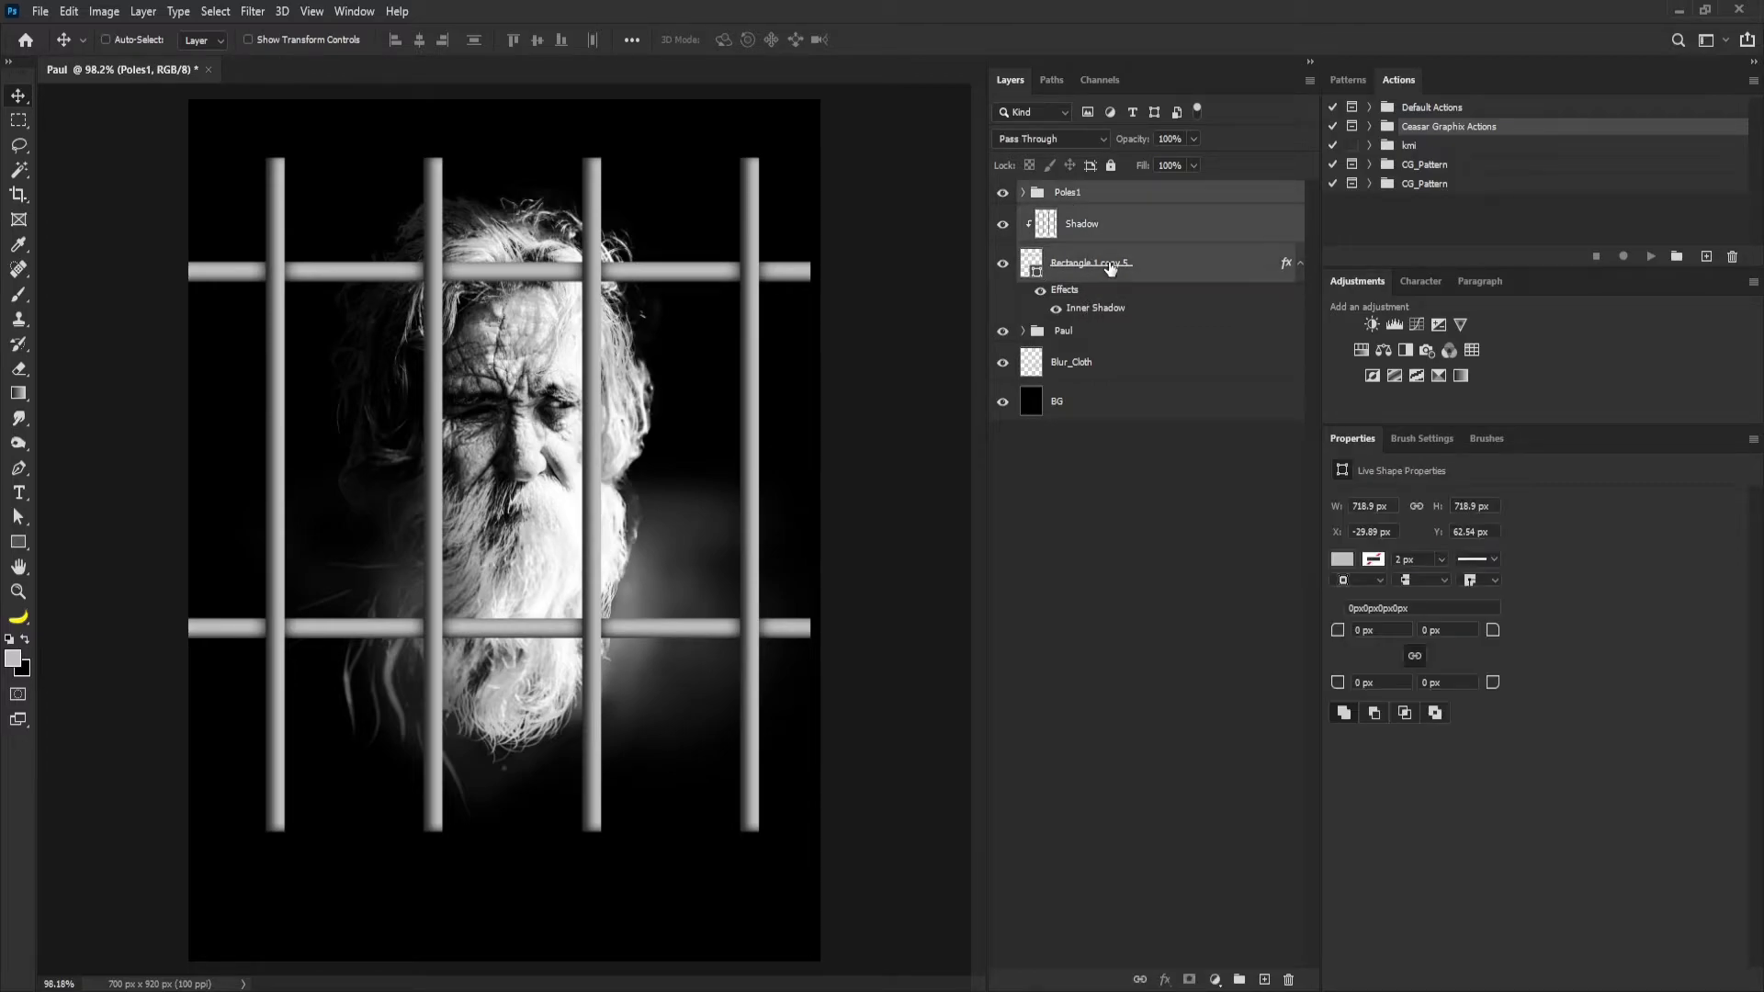
pyautogui.hotkey('ctrl', 'g')
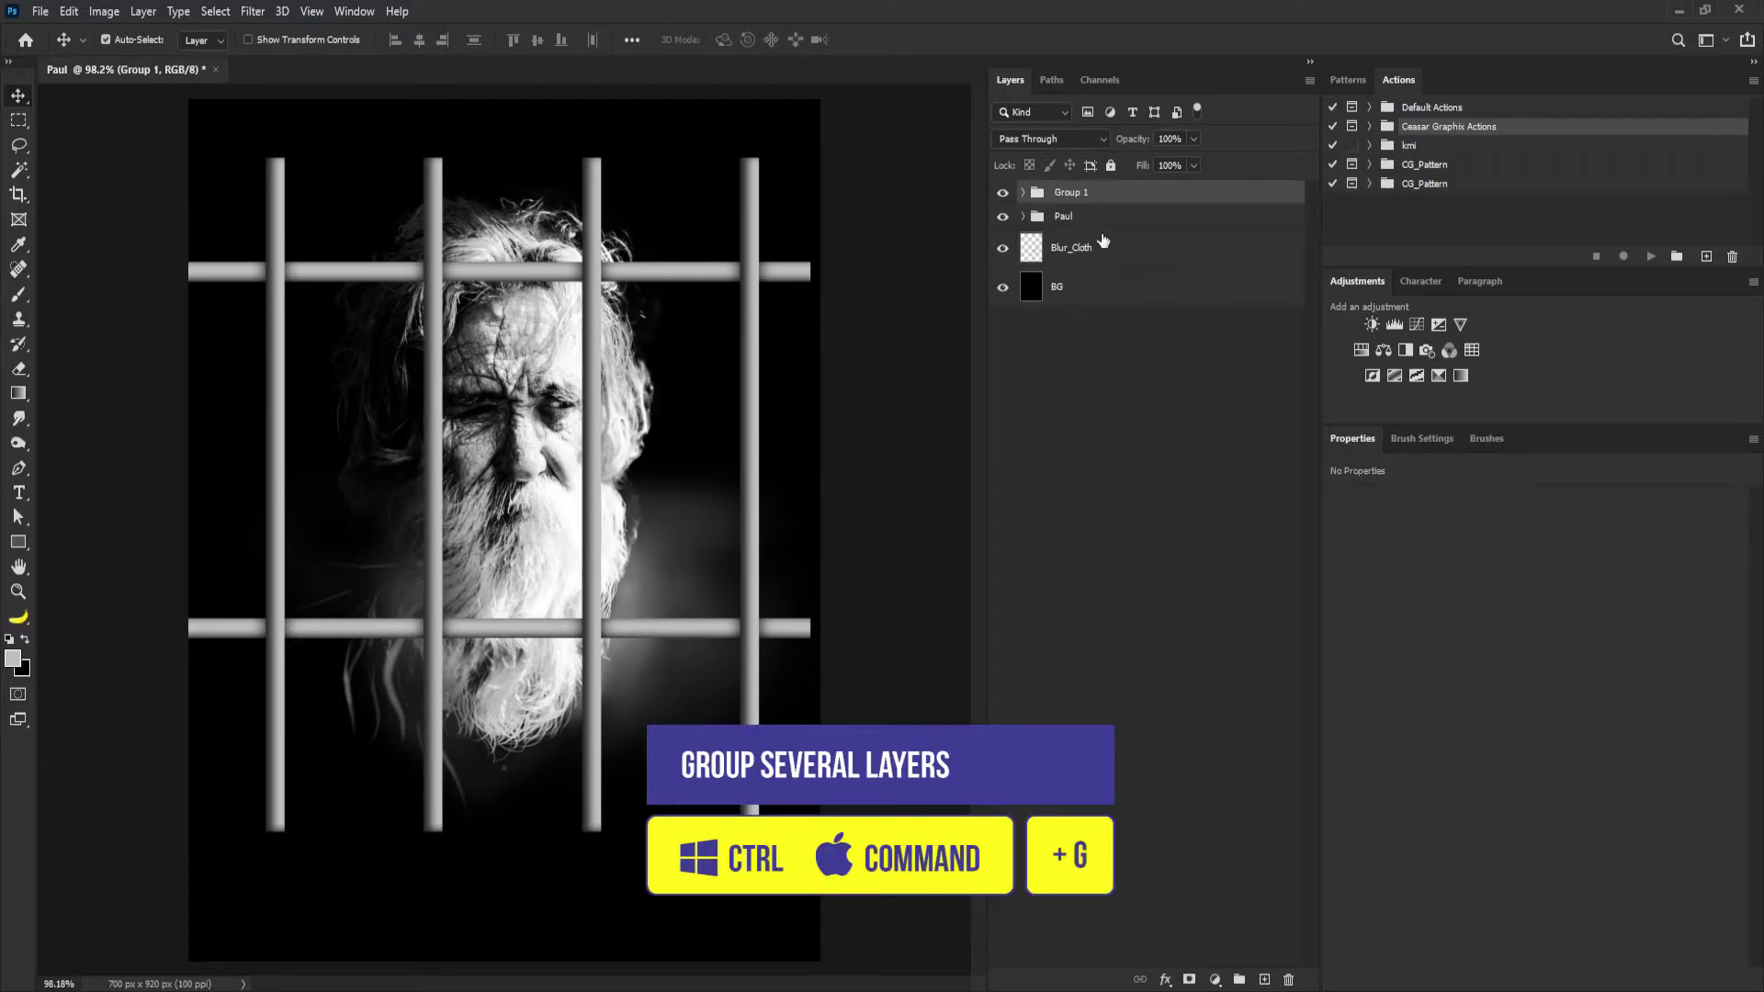
pyautogui.doubleClick(1087, 191)
pyautogui.write('Poles')
pyautogui.press('Return')
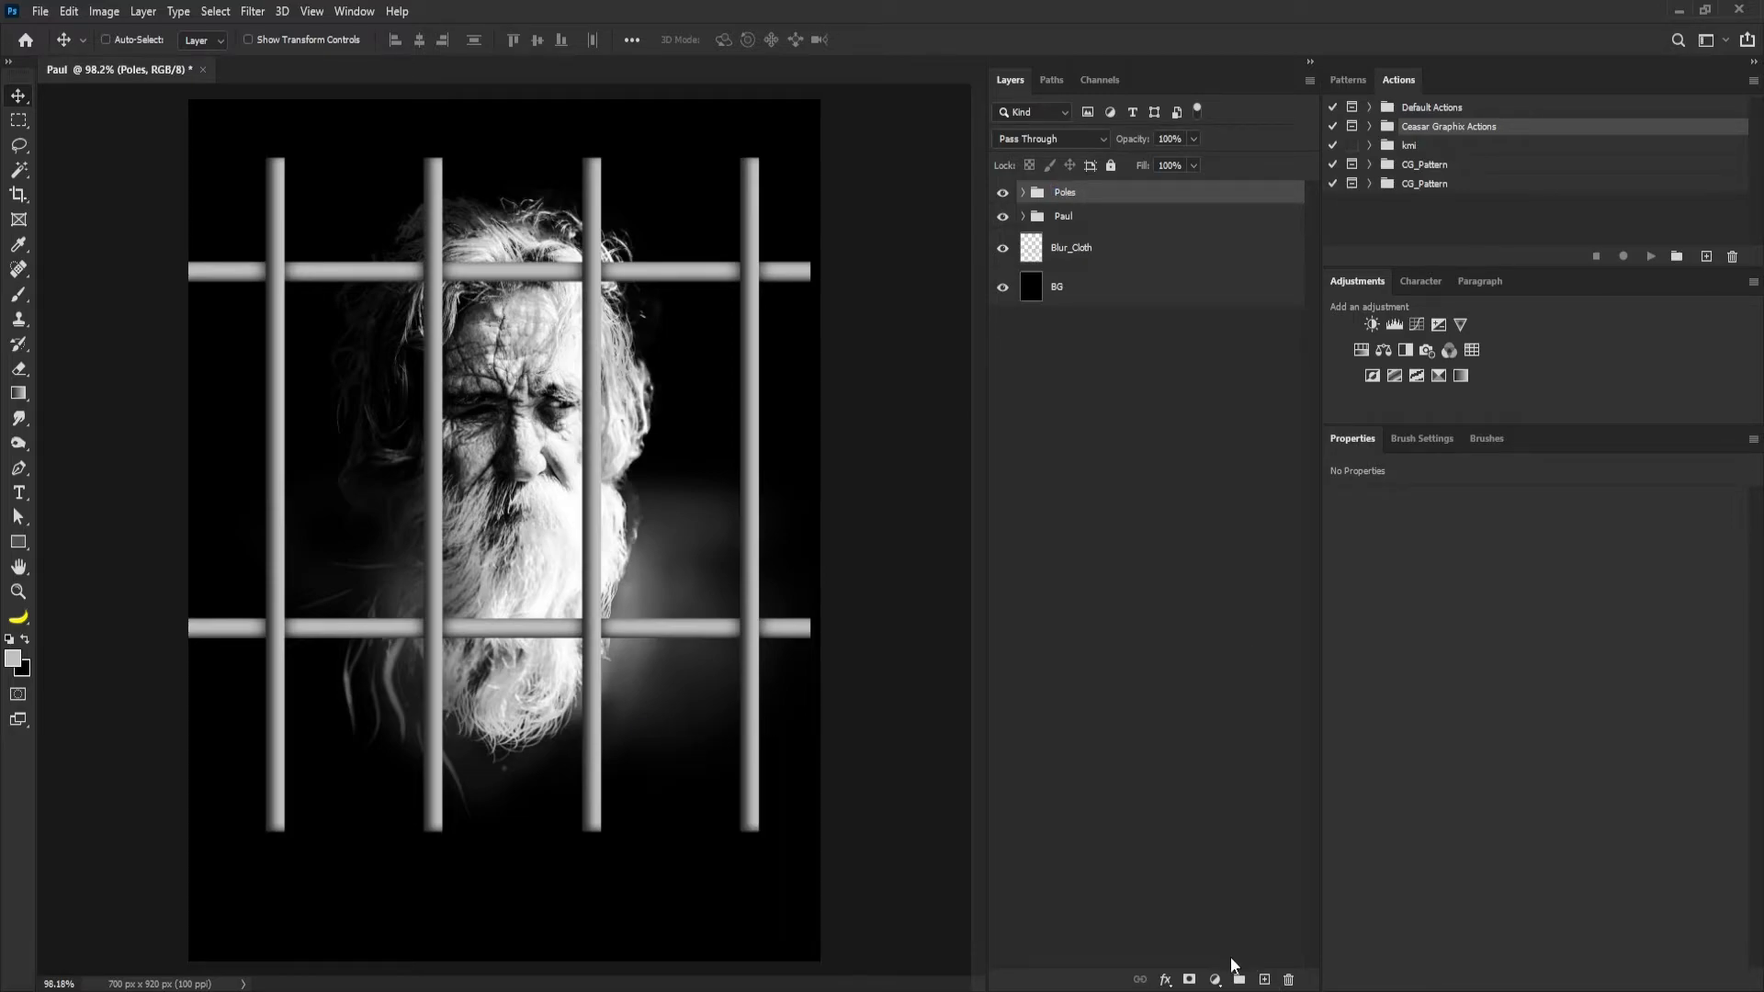
# Add a layer mask to the Poles group and set up a soft 200 px brush with Shape Dynamics turned off.
pyautogui.click(1189, 979)
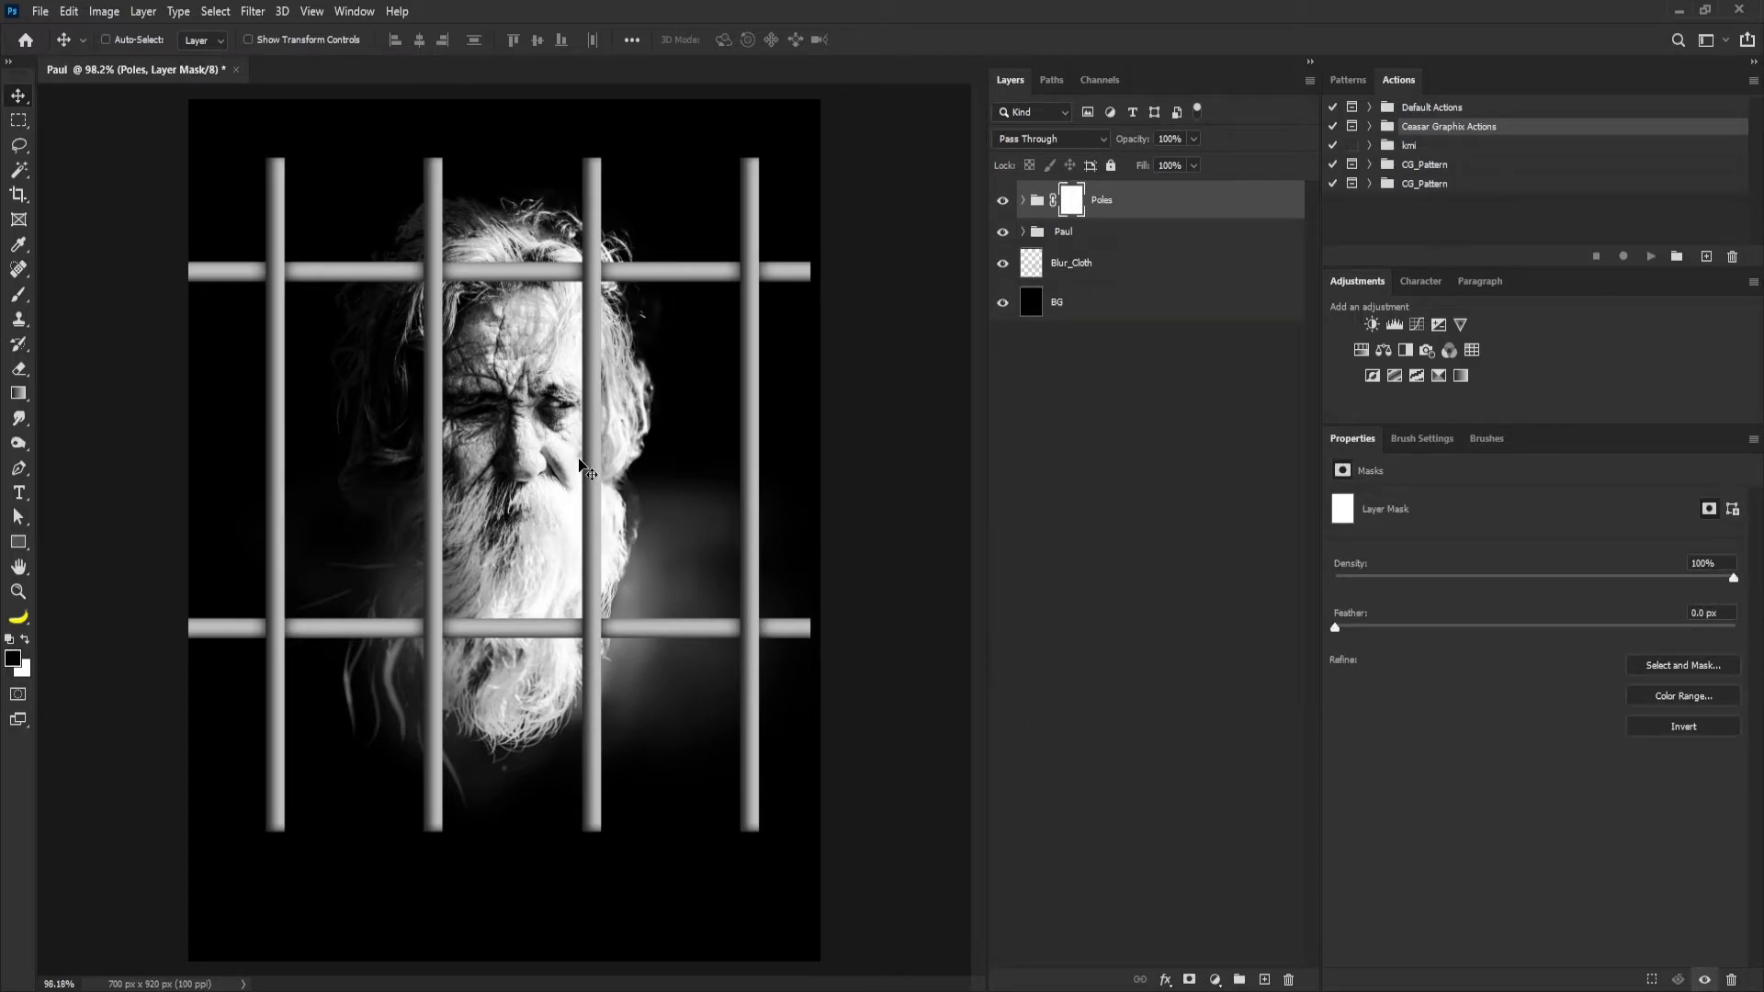
pyautogui.press('b')
pyautogui.press(']')
pyautogui.press(']')
pyautogui.press(']')
pyautogui.press(']')
pyautogui.press(']')
pyautogui.press(']')
pyautogui.press(']')
pyautogui.press(']')
pyautogui.press(']')
pyautogui.press(']')
pyautogui.press(']')
pyautogui.press(']')
pyautogui.press(']')
pyautogui.press(']')
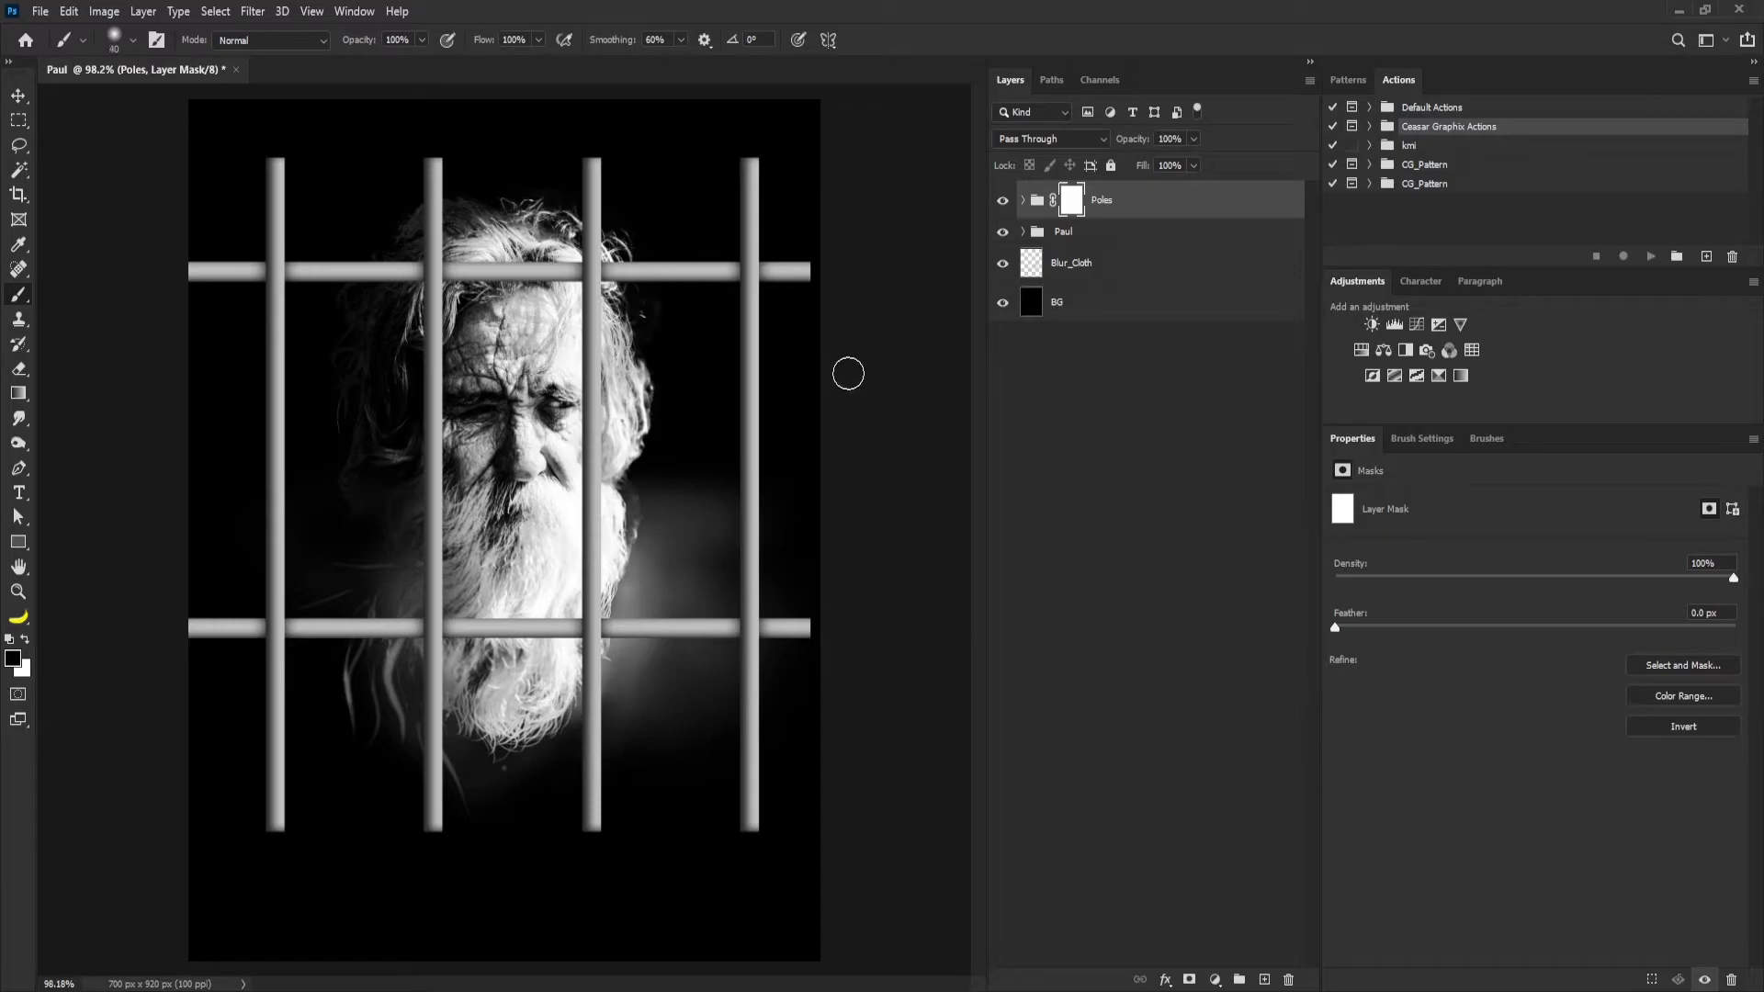
pyautogui.click(1419, 441)
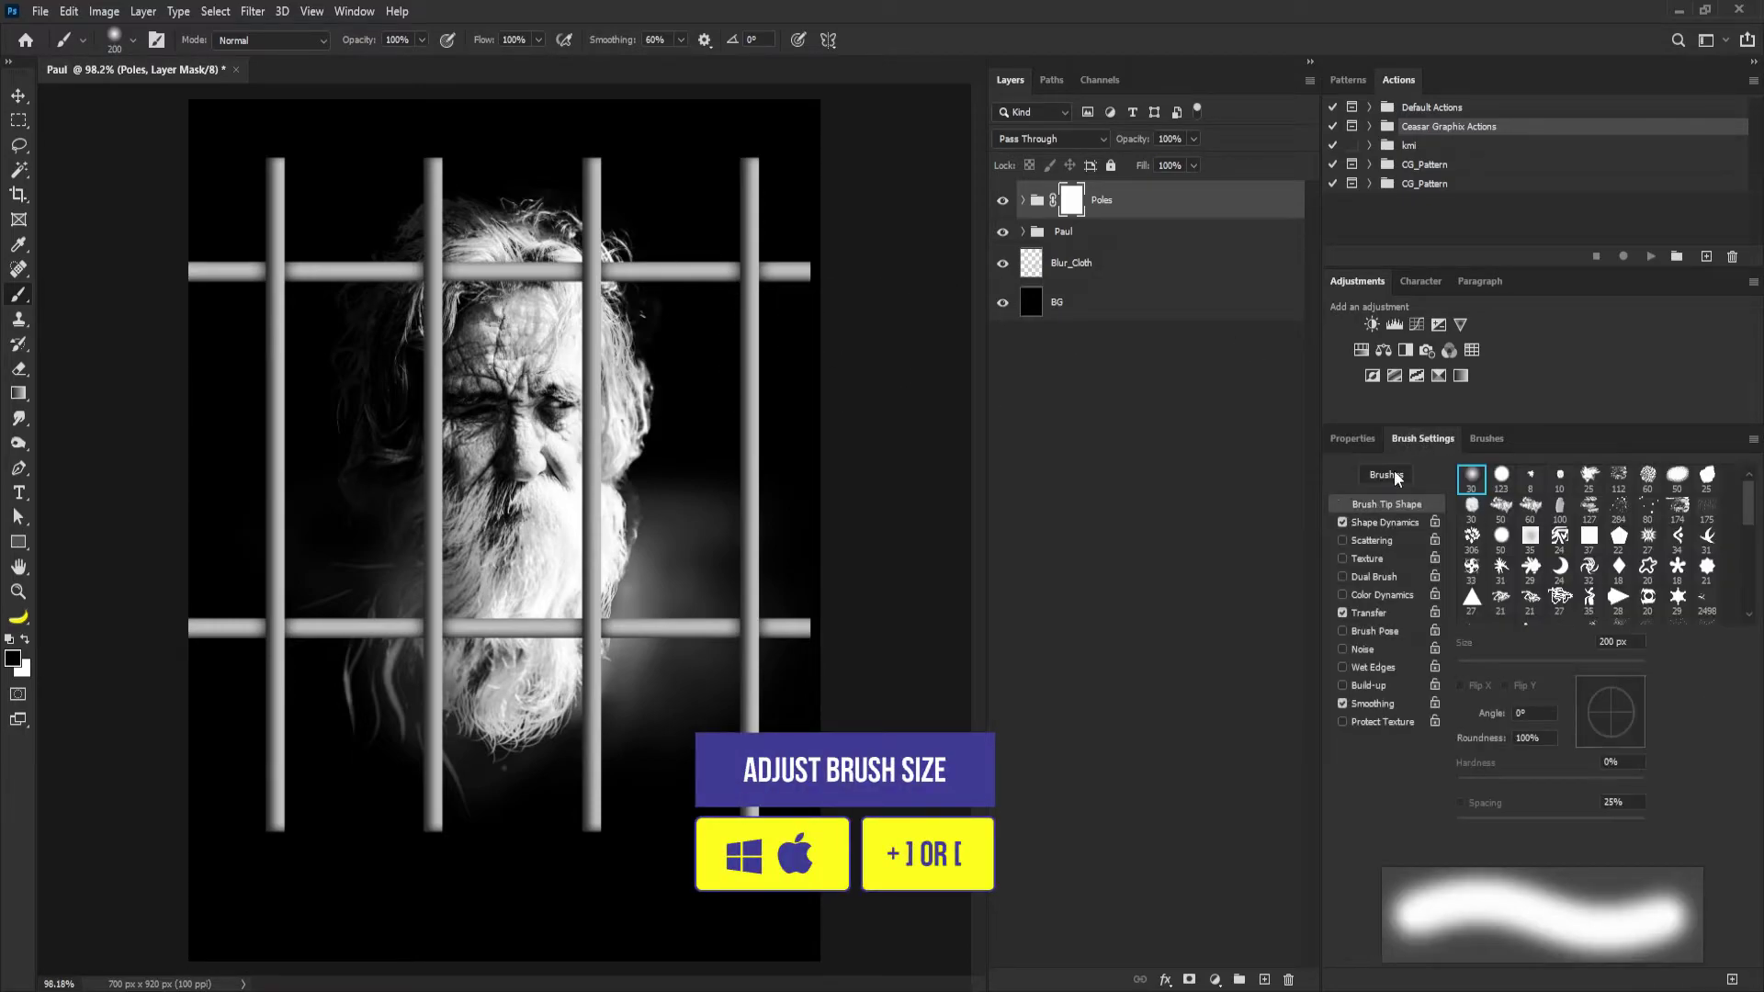
pyautogui.click(1341, 522)
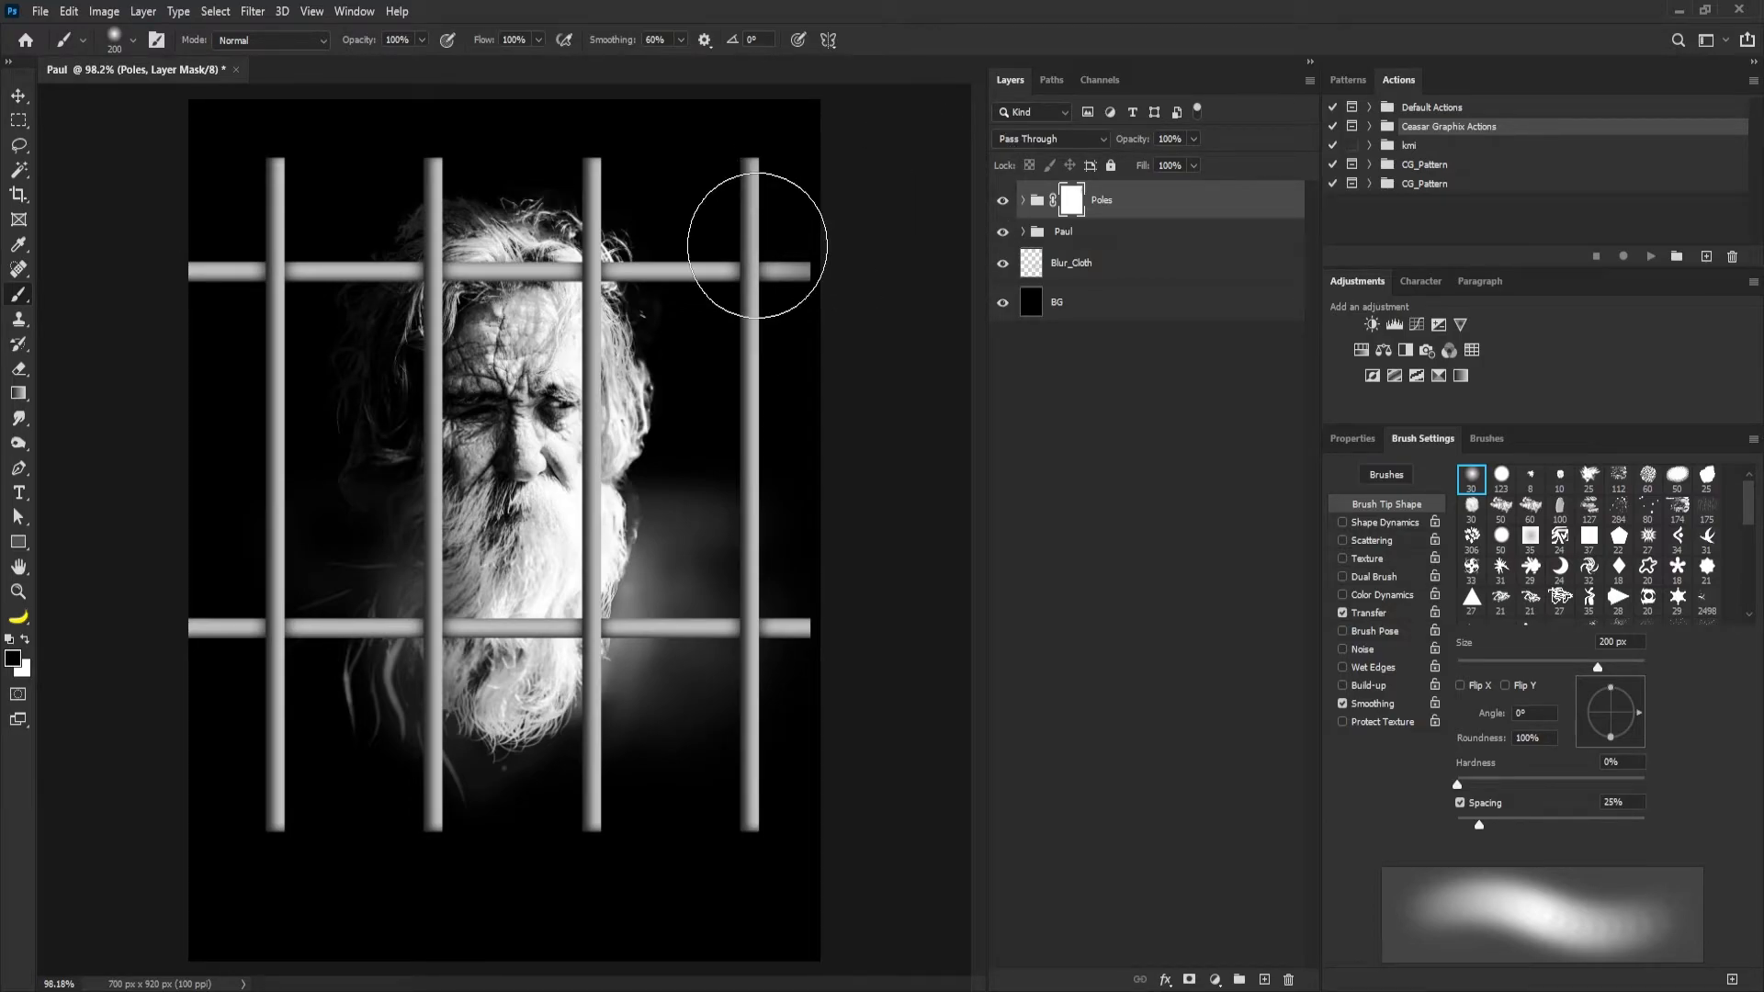
# Paint black on the Poles mask with 0% smoothing to fade out the outer bars and the bar ends beside and below the face.
pyautogui.moveTo(748, 155)
pyautogui.mouseDown()
pyautogui.moveTo(835, 260)
pyautogui.moveTo(771, 456)
pyautogui.moveTo(788, 362)
pyautogui.moveTo(780, 543)
pyautogui.moveTo(783, 480)
pyautogui.moveTo(596, 698)
pyautogui.mouseUp()
pyautogui.click(680, 42)
pyautogui.moveTo(680, 53); pyautogui.dragTo(532, 138)
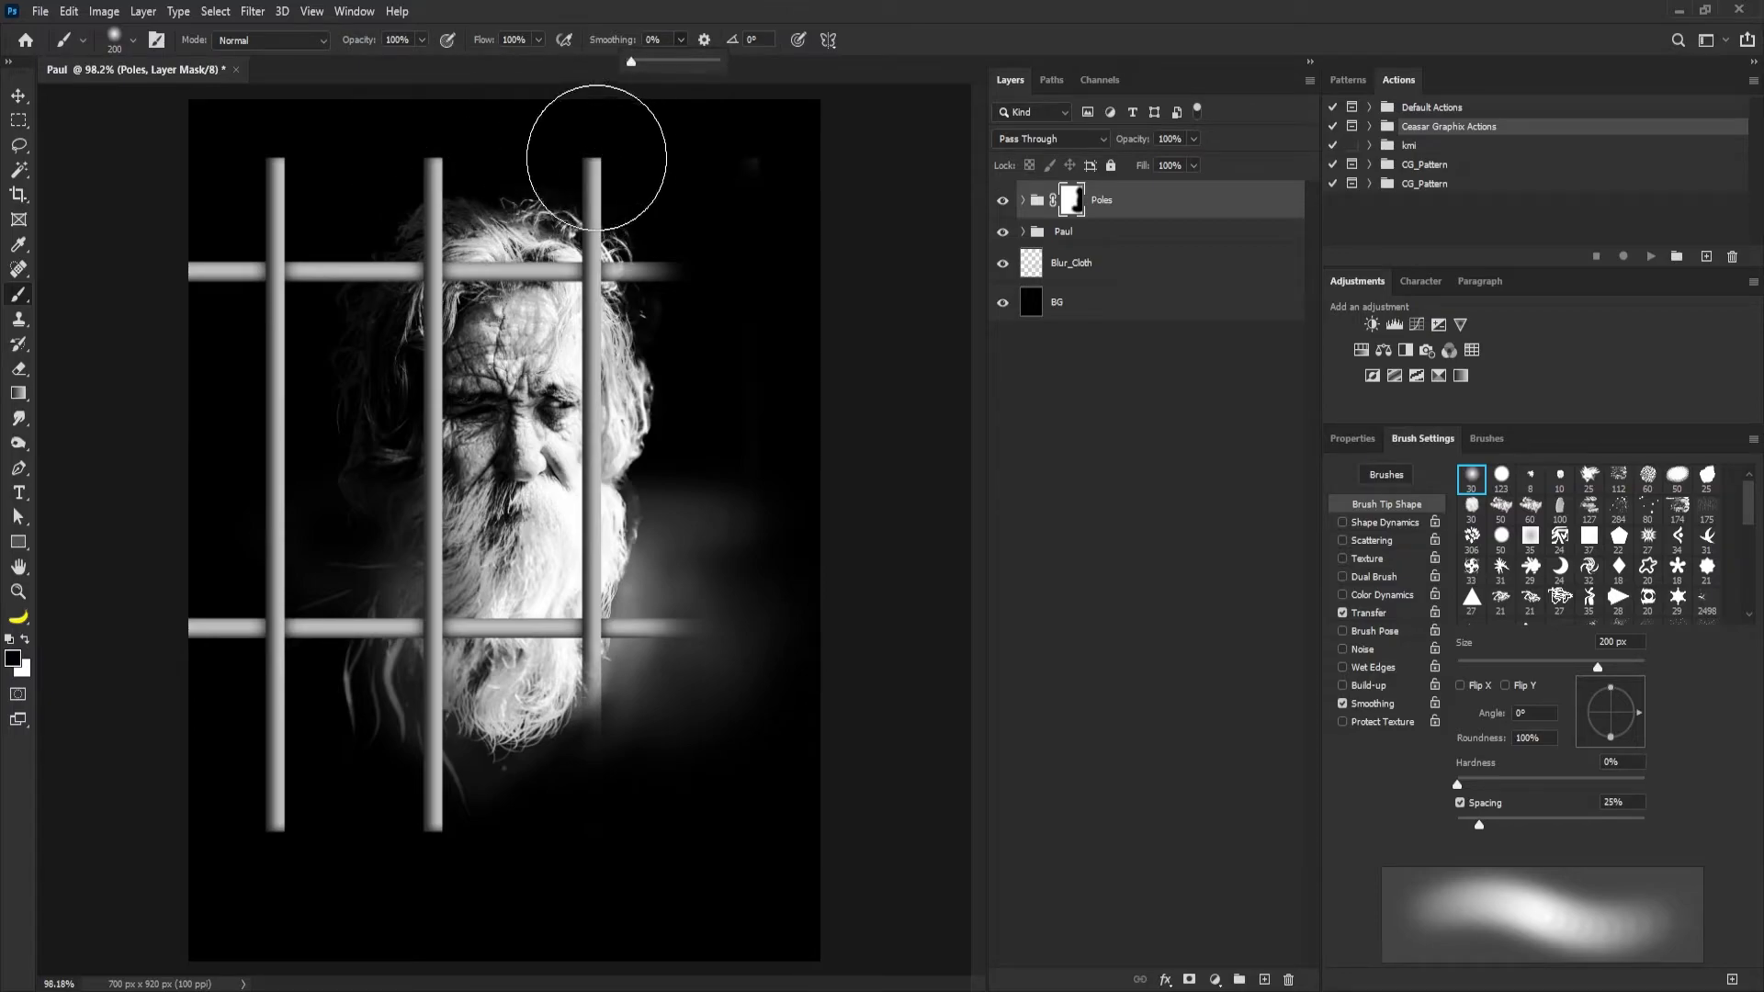
pyautogui.hotkey('ctrl', '-')
pyautogui.moveTo(605, 212); pyautogui.dragTo(625, 212)
pyautogui.moveTo(304, 185)
pyautogui.mouseDown()
pyautogui.moveTo(307, 313)
pyautogui.moveTo(309, 244)
pyautogui.mouseUp()
pyautogui.moveTo(299, 602)
pyautogui.mouseDown()
pyautogui.moveTo(326, 634)
pyautogui.moveTo(341, 749)
pyautogui.mouseUp()
pyautogui.click(457, 767)
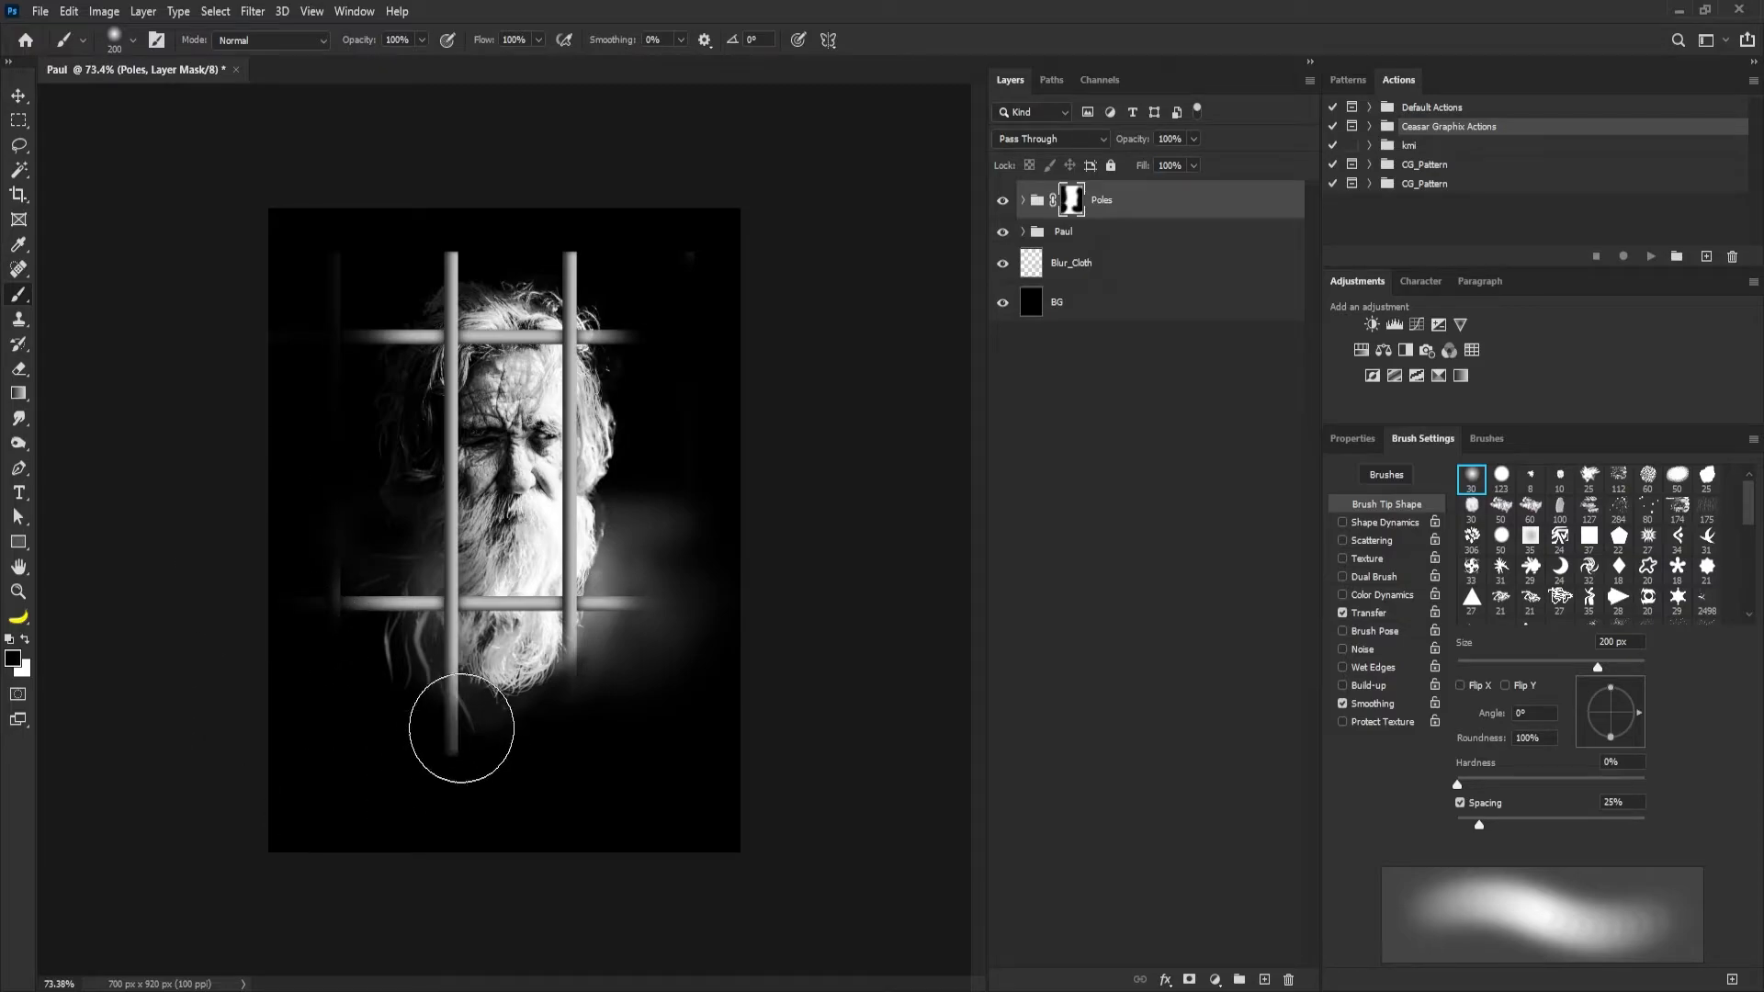
# Fade the upper ends of the two middle vertical bars on the Poles mask with a 100 px brush.
pyautogui.press('[')
pyautogui.press('[')
pyautogui.press('[')
pyautogui.press('[')
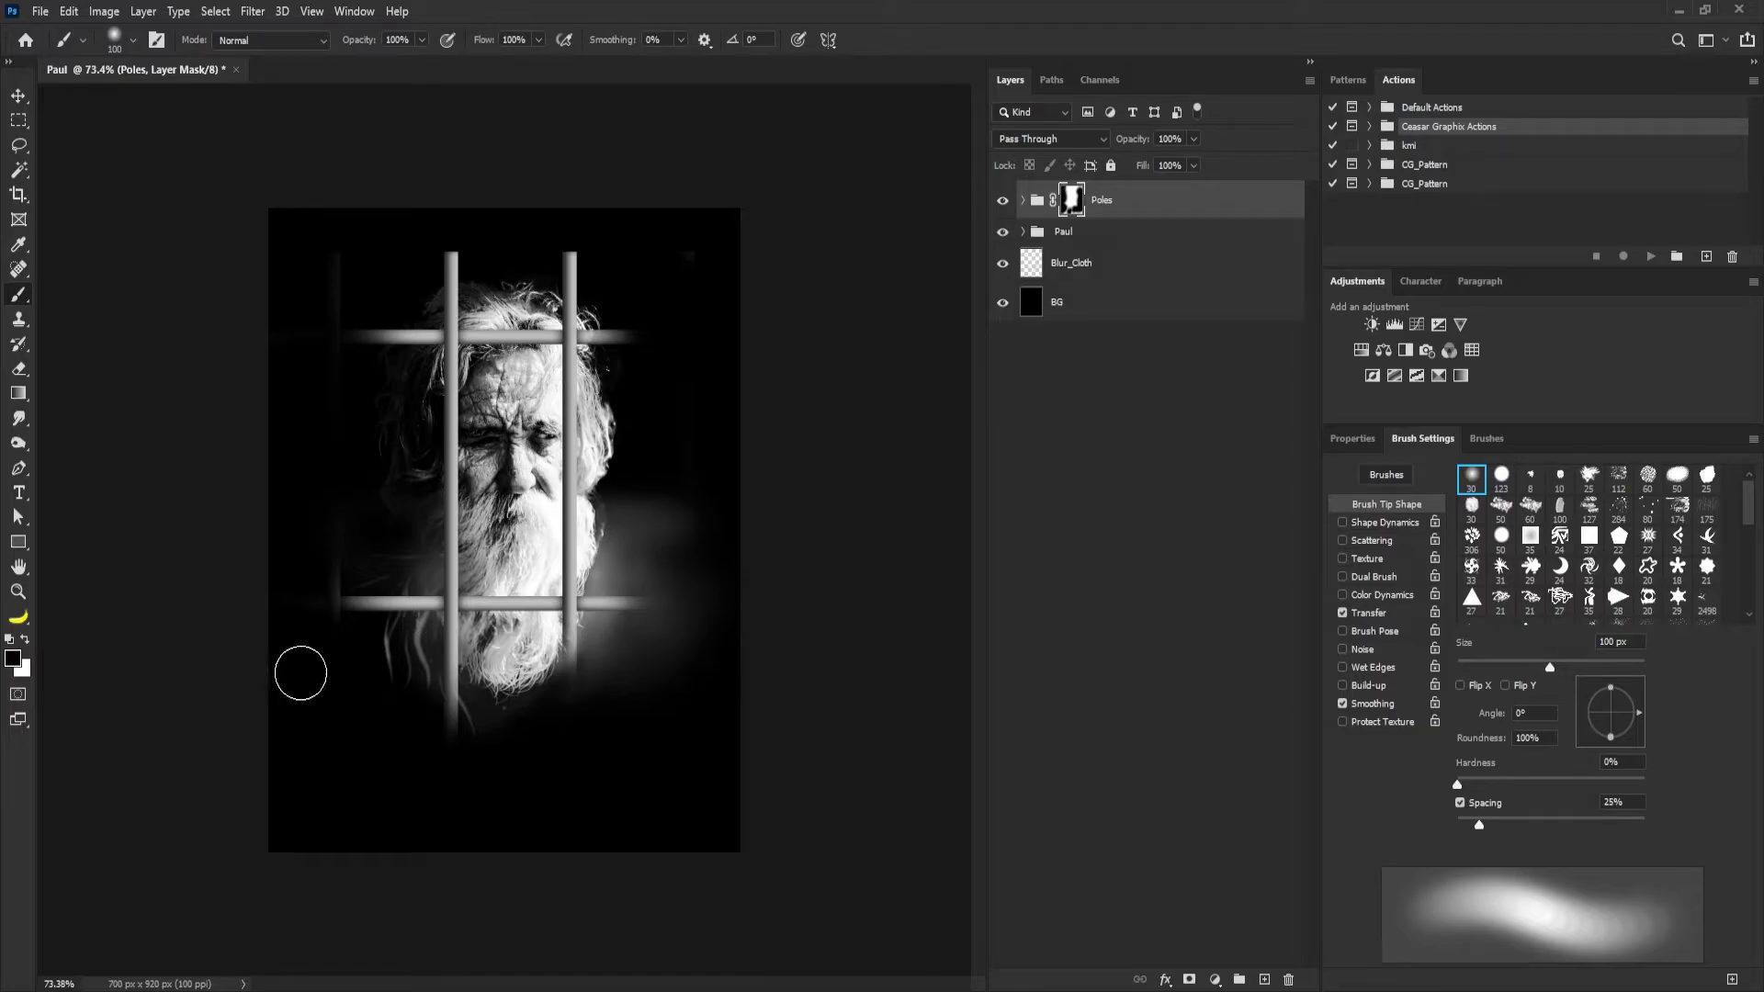
pyautogui.scroll(2, 465, 472)
pyautogui.click(447, 147)
pyautogui.click(616, 161)
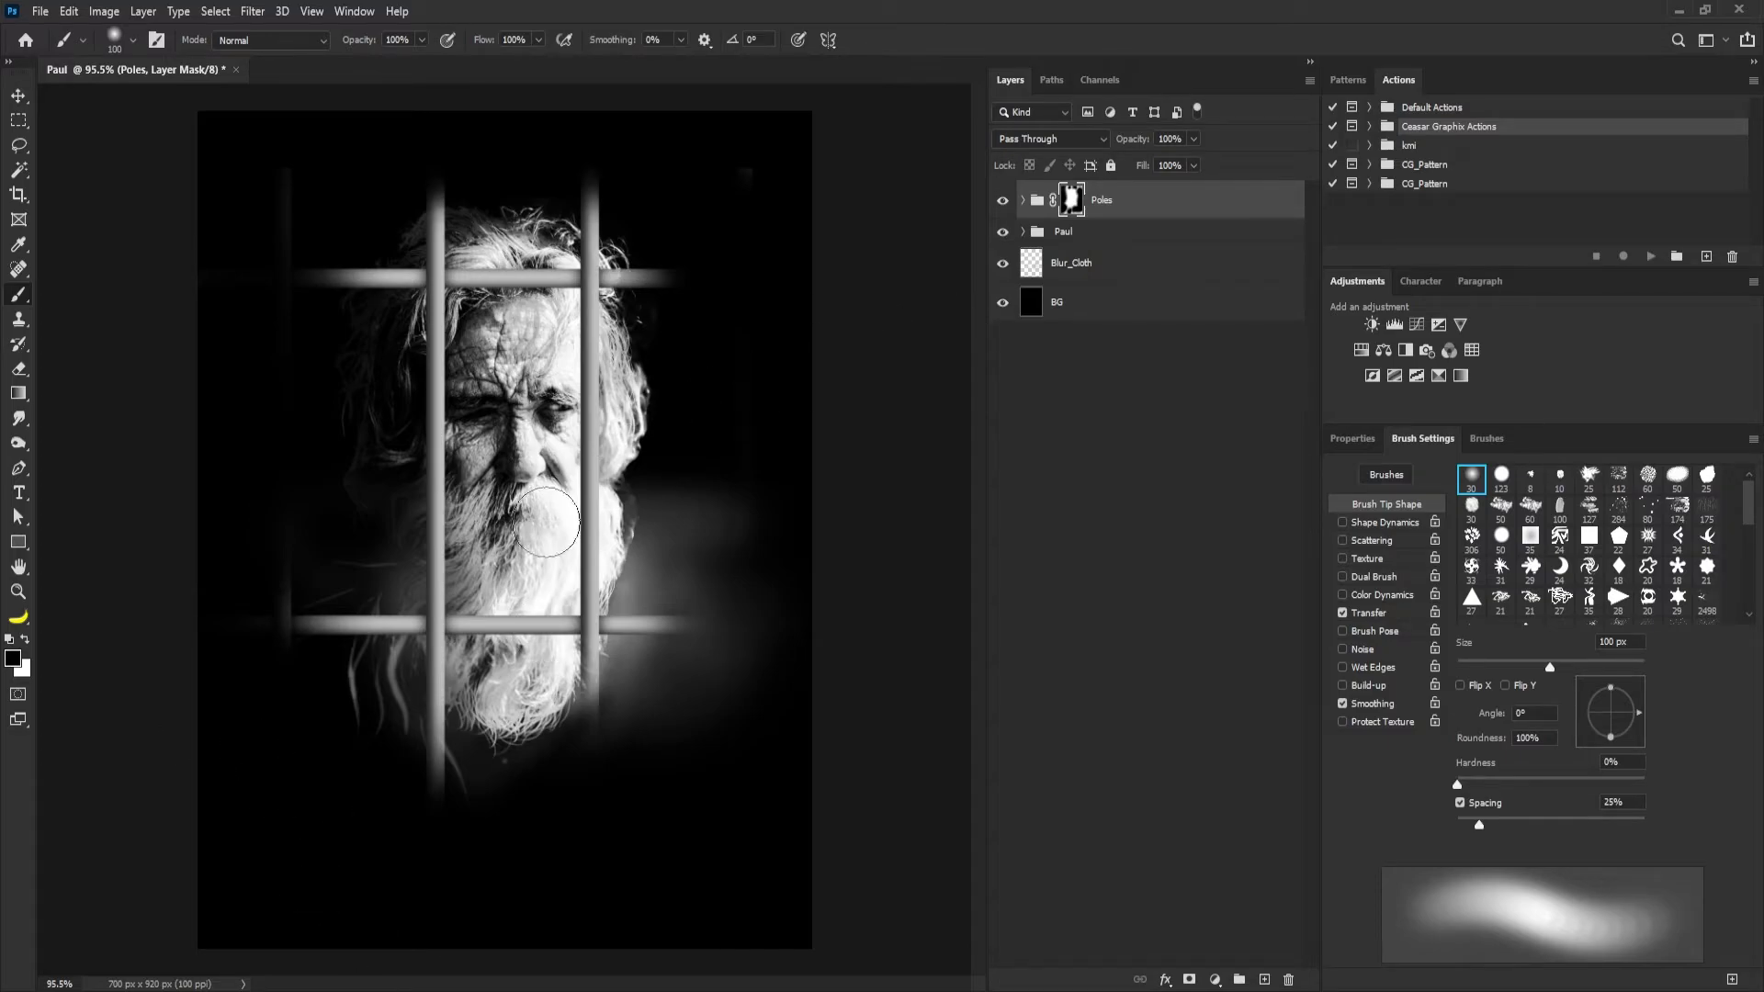
# Stamp all visible layers into a new merged layer above the Poles group.
pyautogui.press('v')
pyautogui.click(1166, 206)
pyautogui.hotkey('ctrl', 'shift')
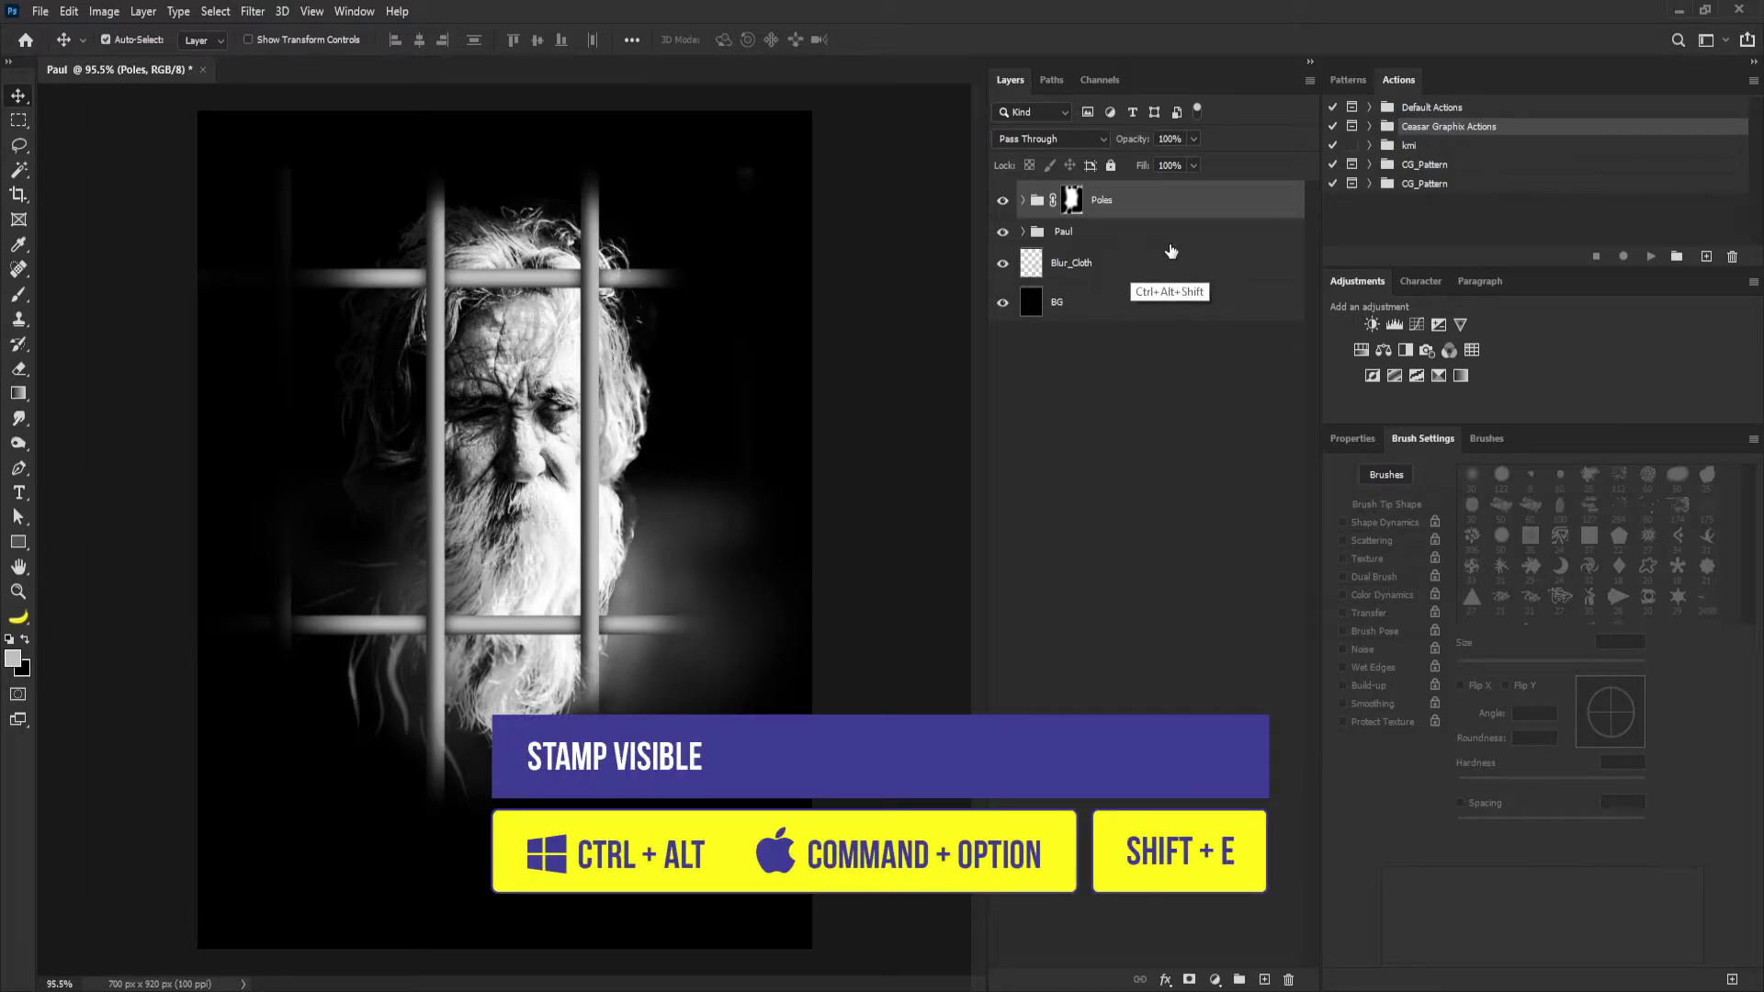
pyautogui.hotkey('ctrl', 'alt', 'shift', 'e')
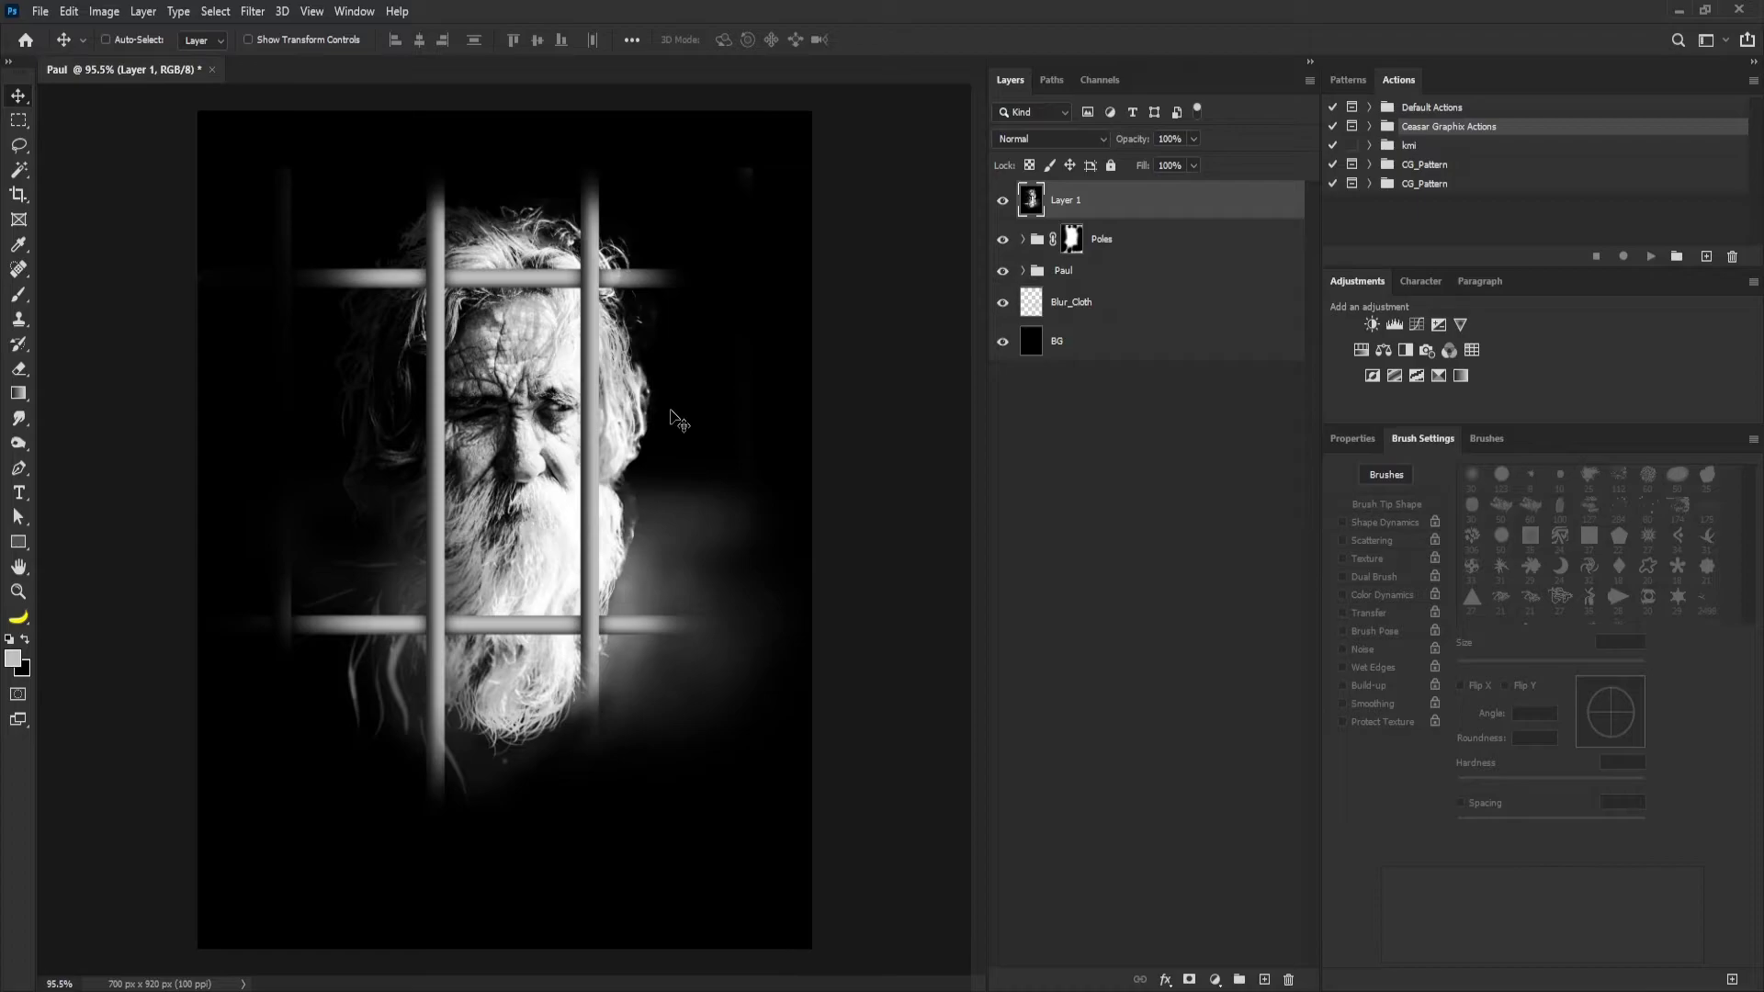
# Open Save for Web and choose the GIF format with the Black - White color reduction algorithm.
pyautogui.hotkey('ctrl', 'alt', 'shift', 's')
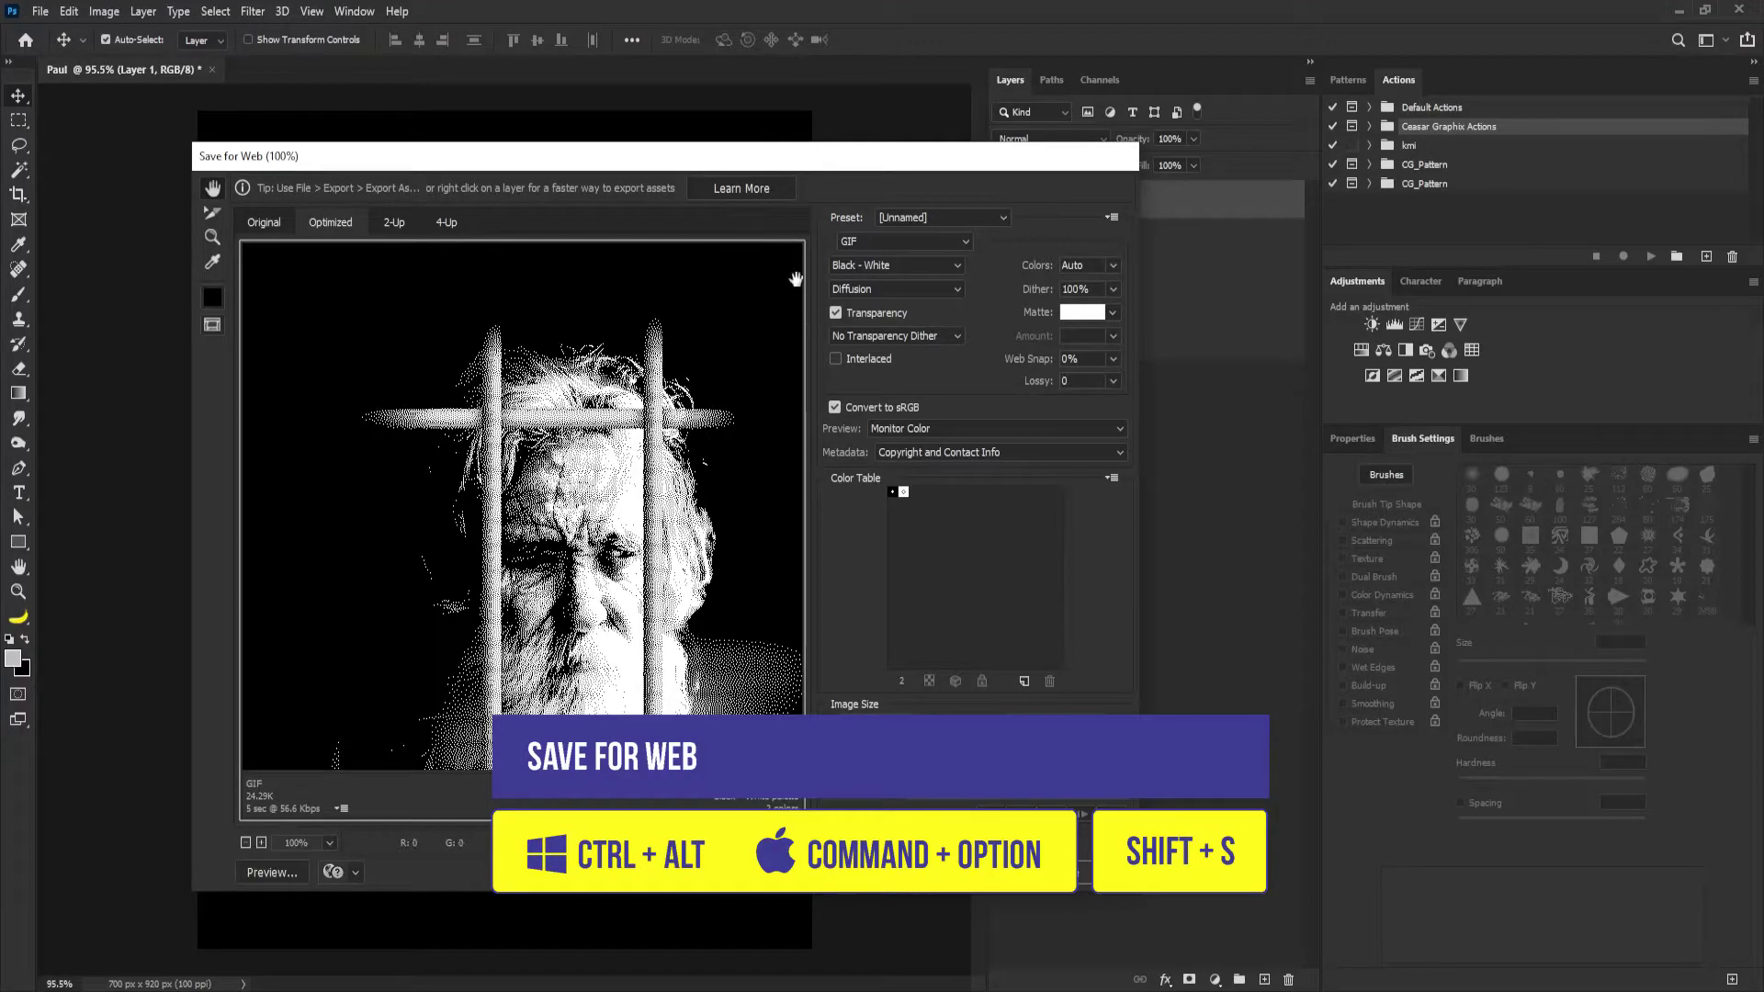
pyautogui.click(889, 243)
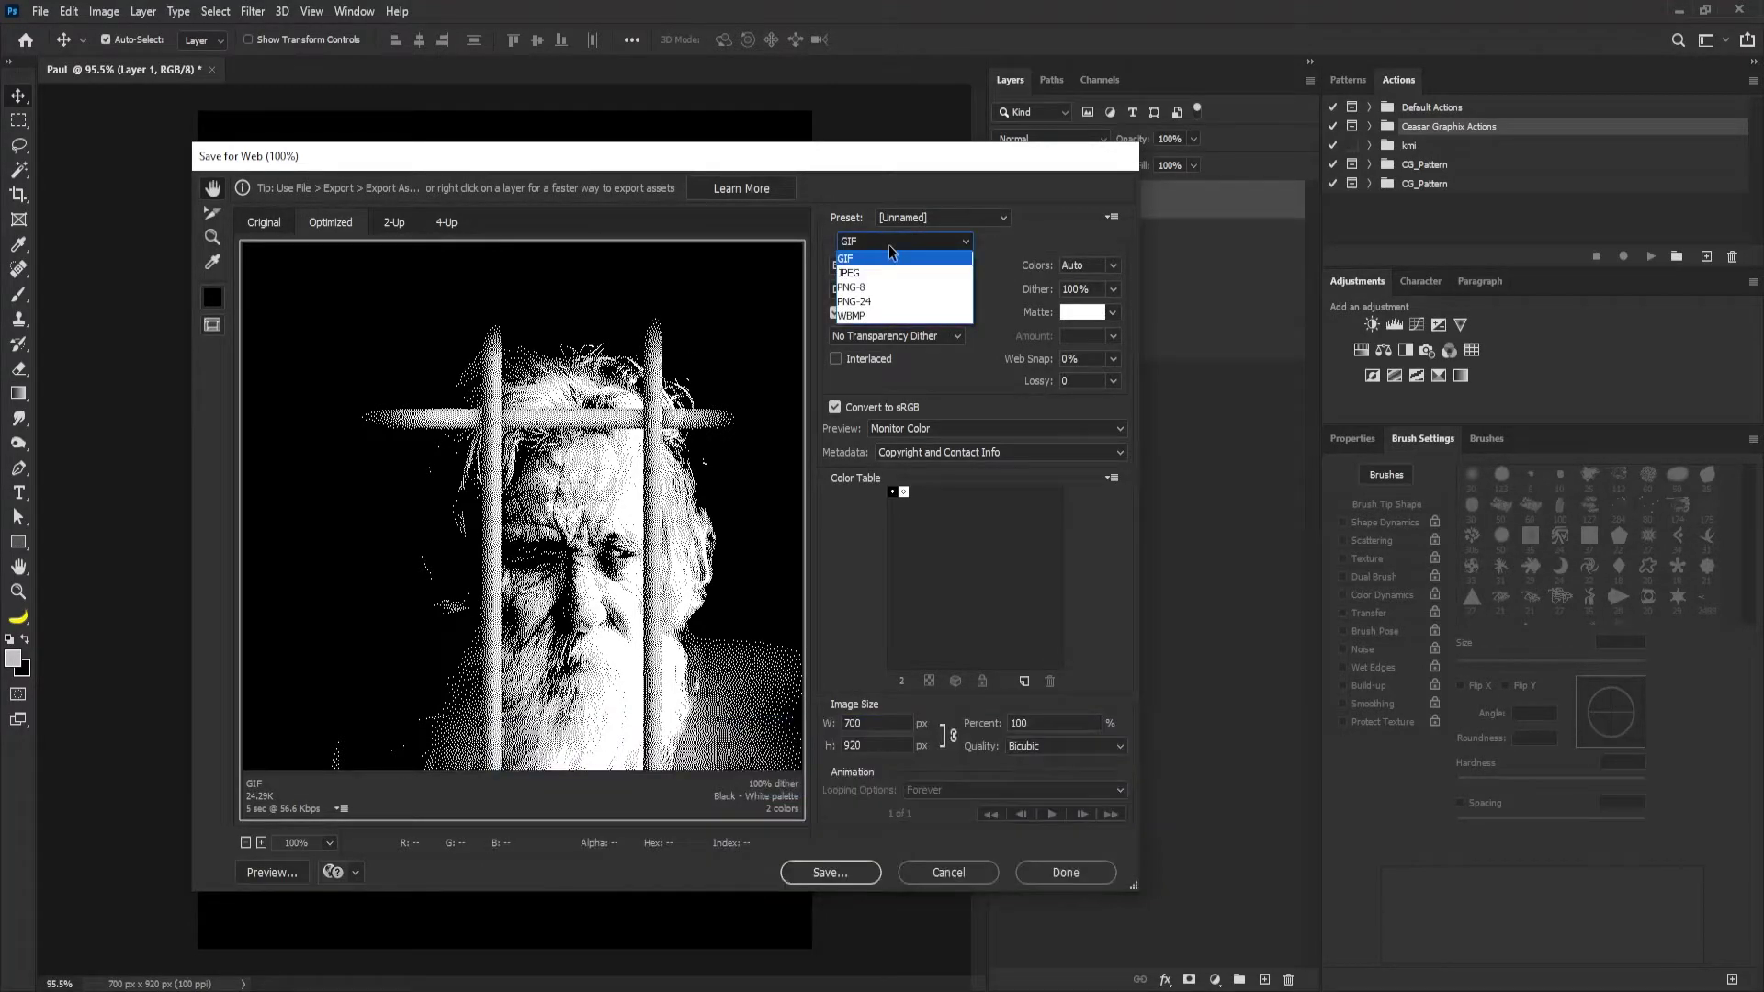
pyautogui.click(864, 260)
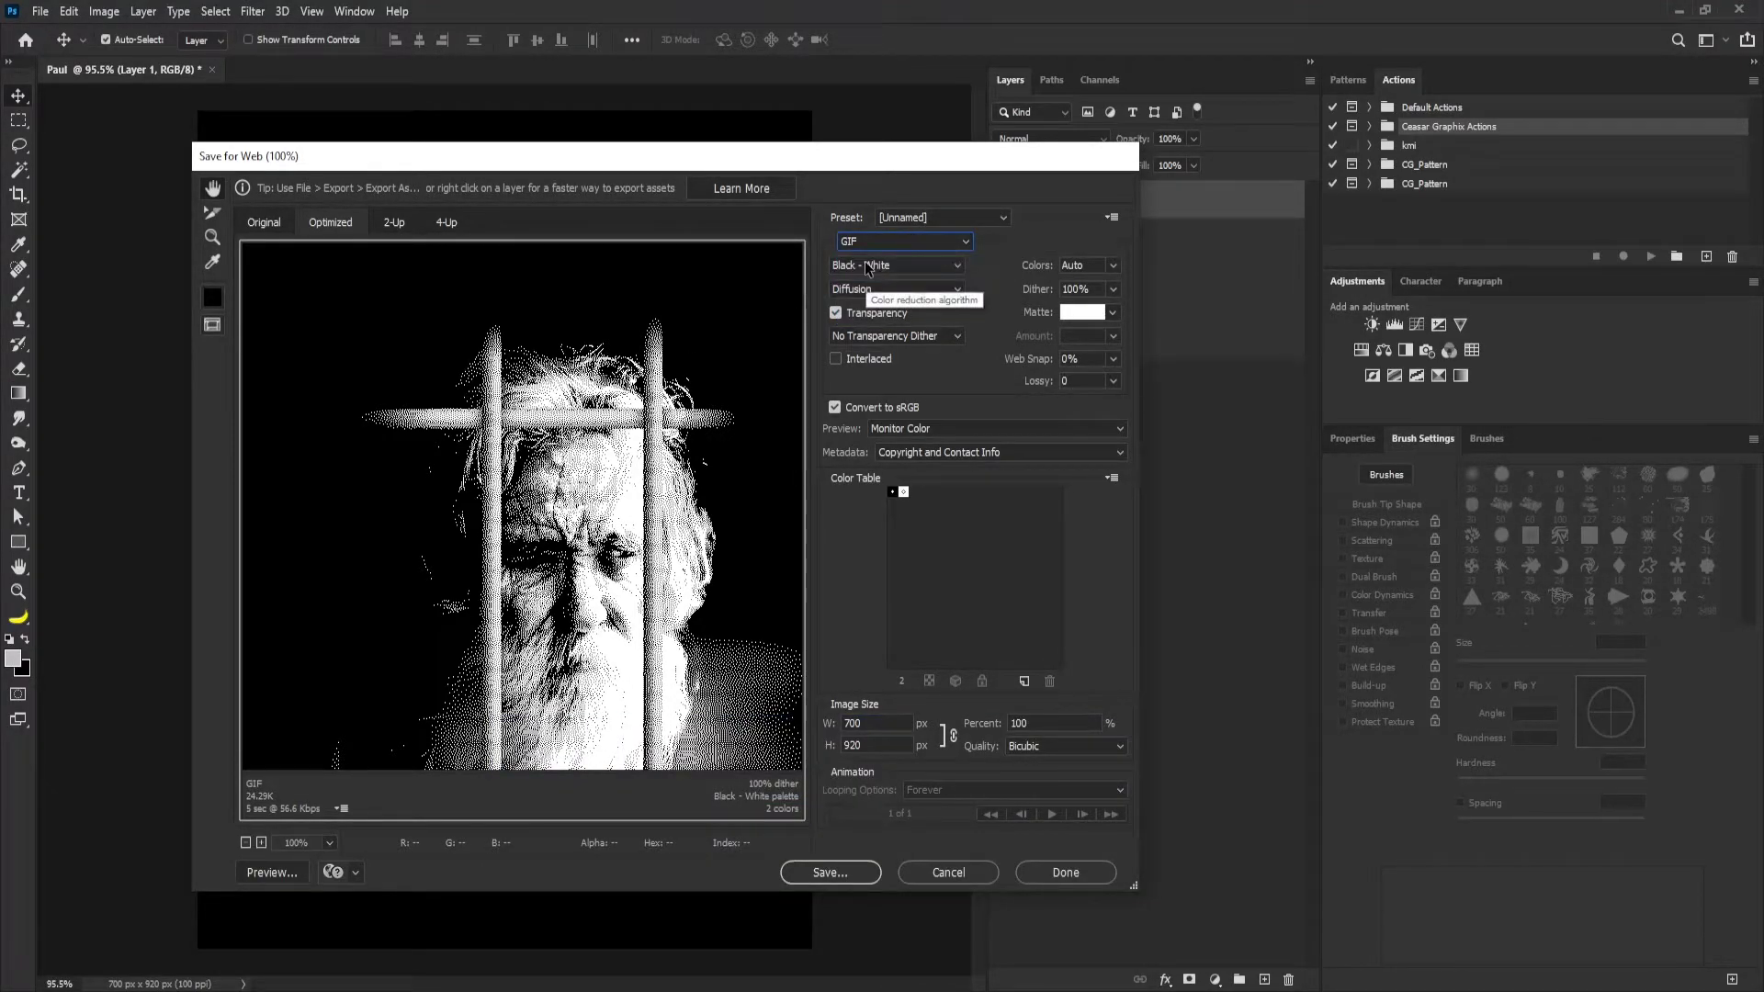
pyautogui.click(910, 268)
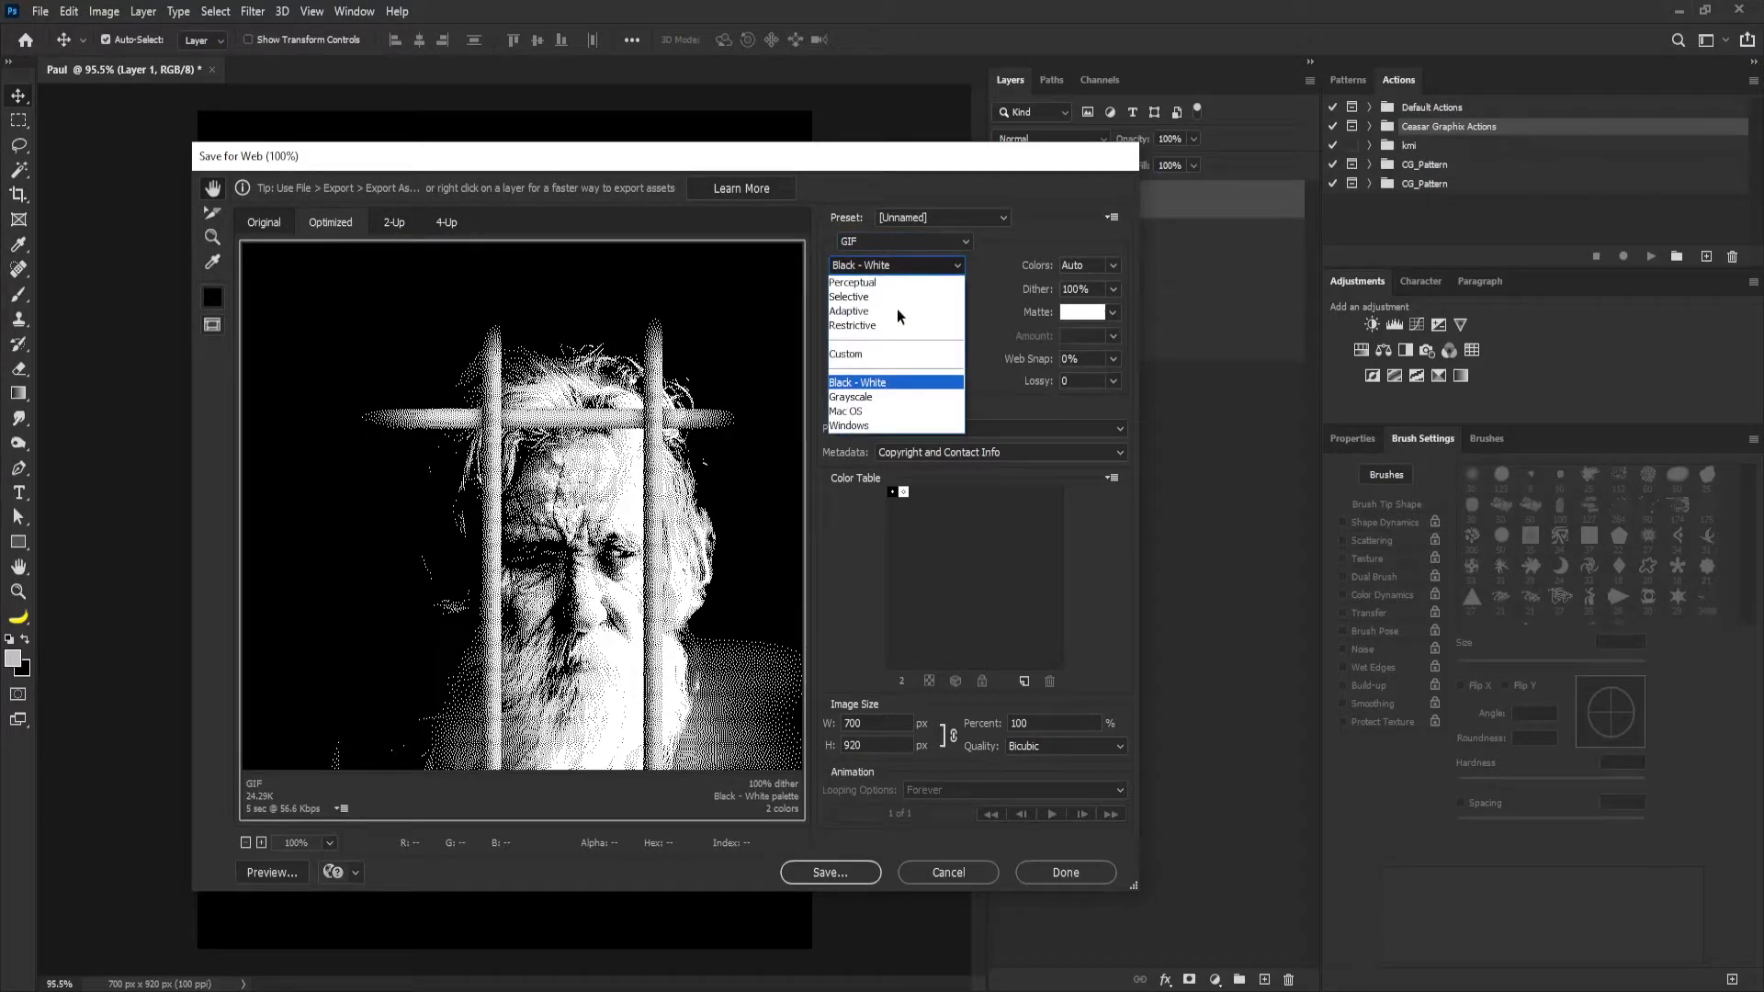
pyautogui.click(873, 386)
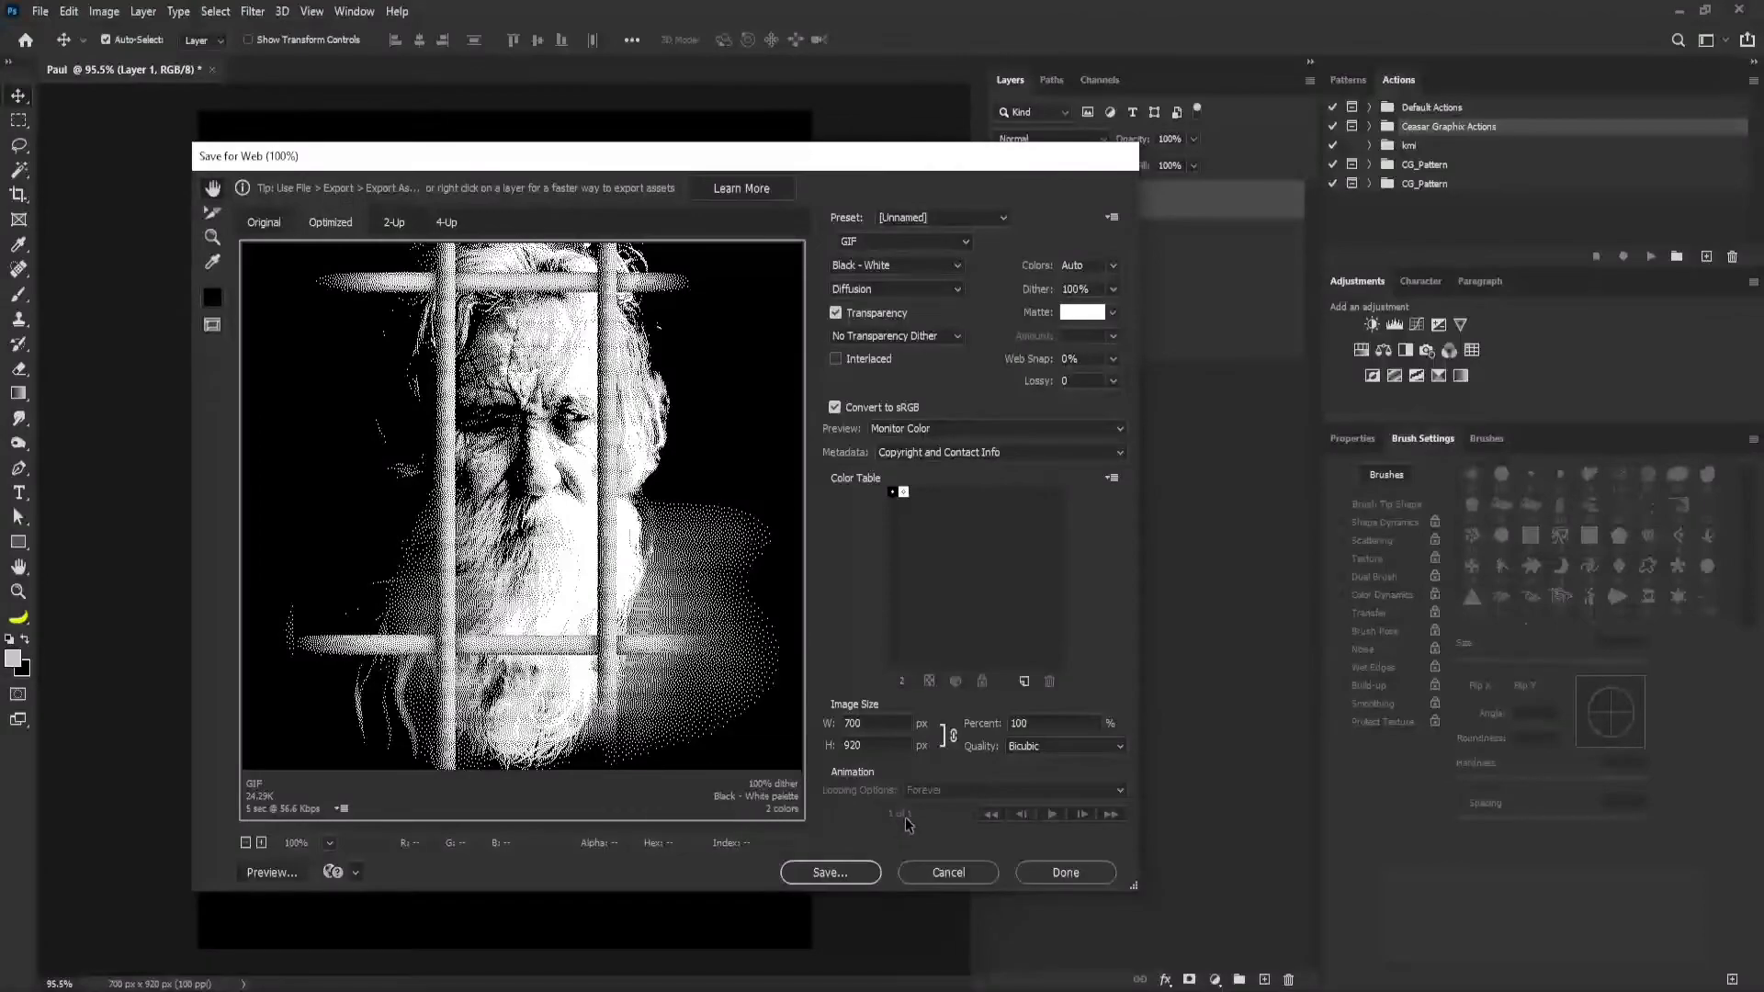
# Set the export width to 600 px and save the GIF into the Ex_Files folder as Paul-.gif.
pyautogui.doubleClick(852, 723)
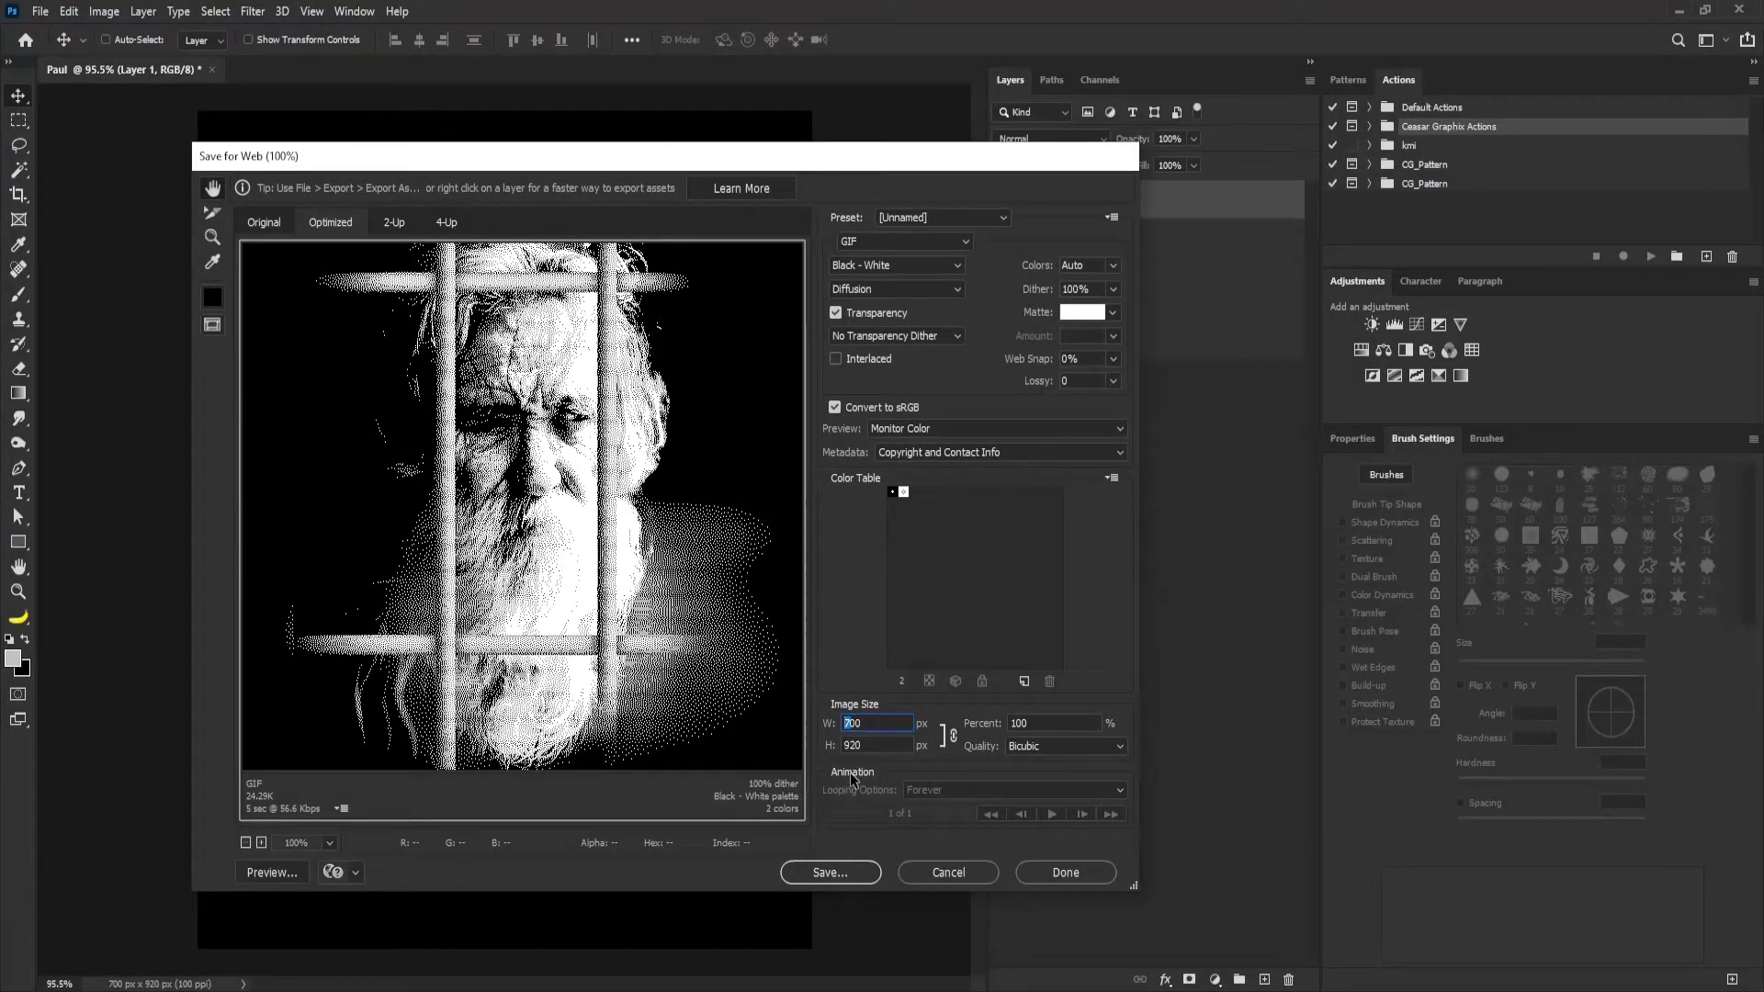
pyautogui.write('600')
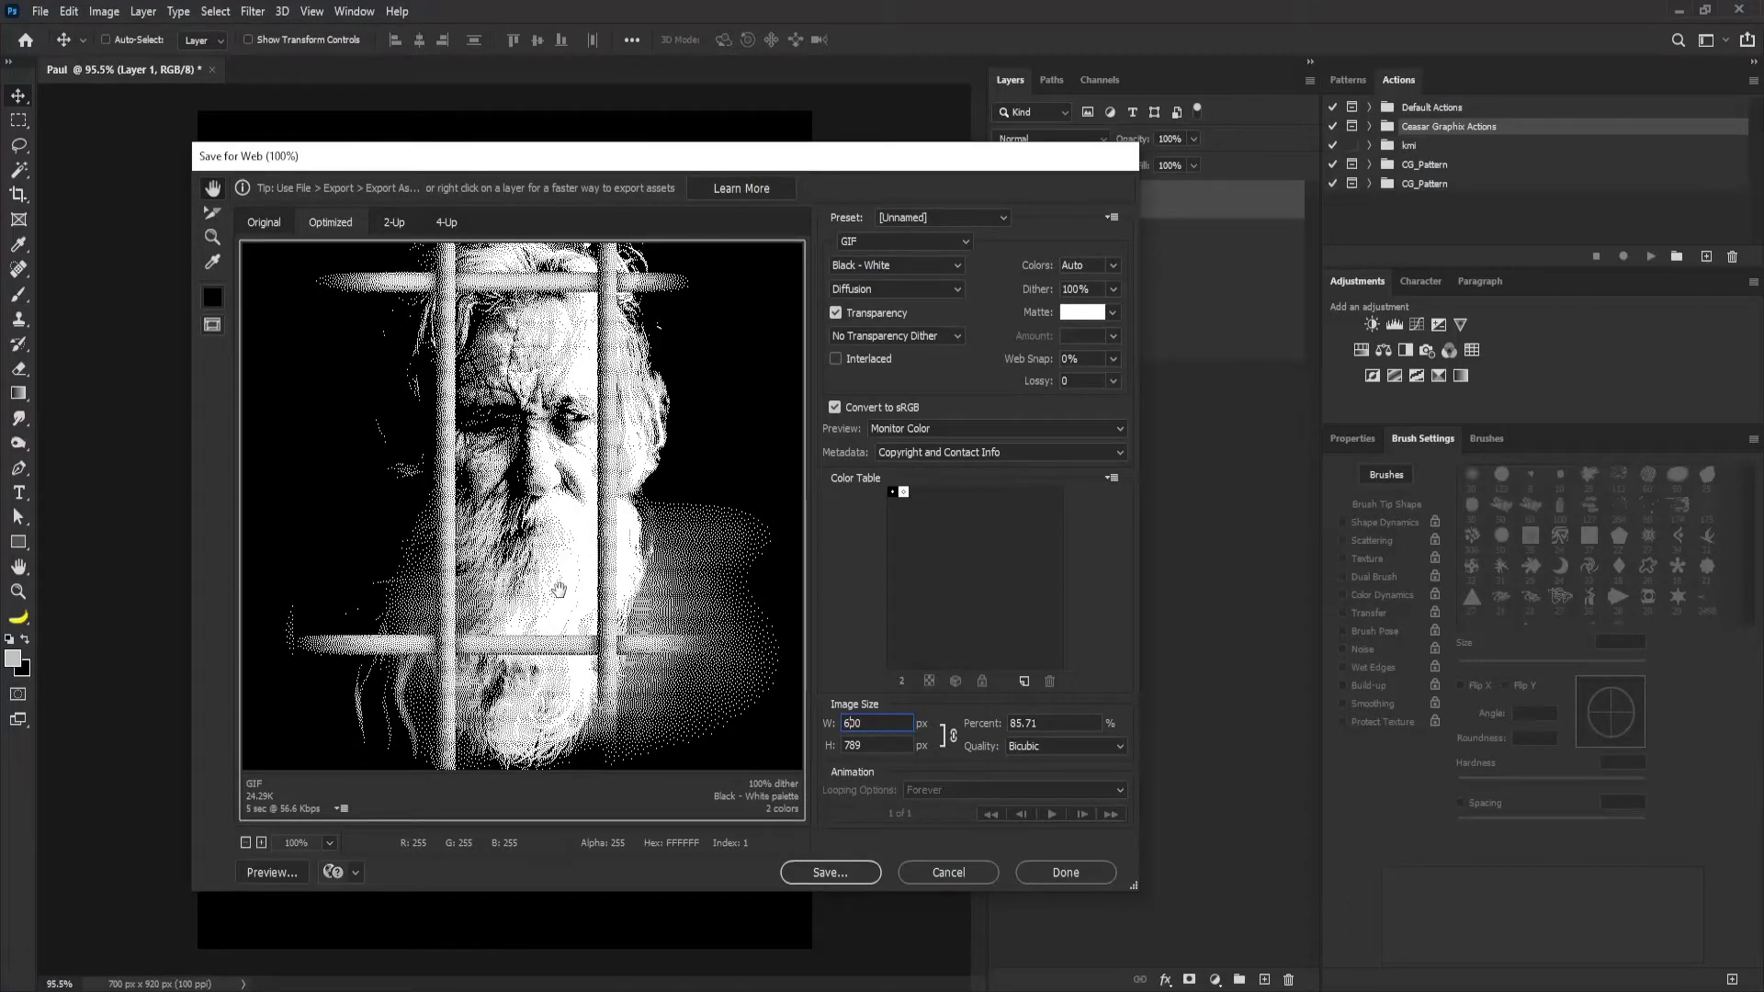
pyautogui.click(838, 874)
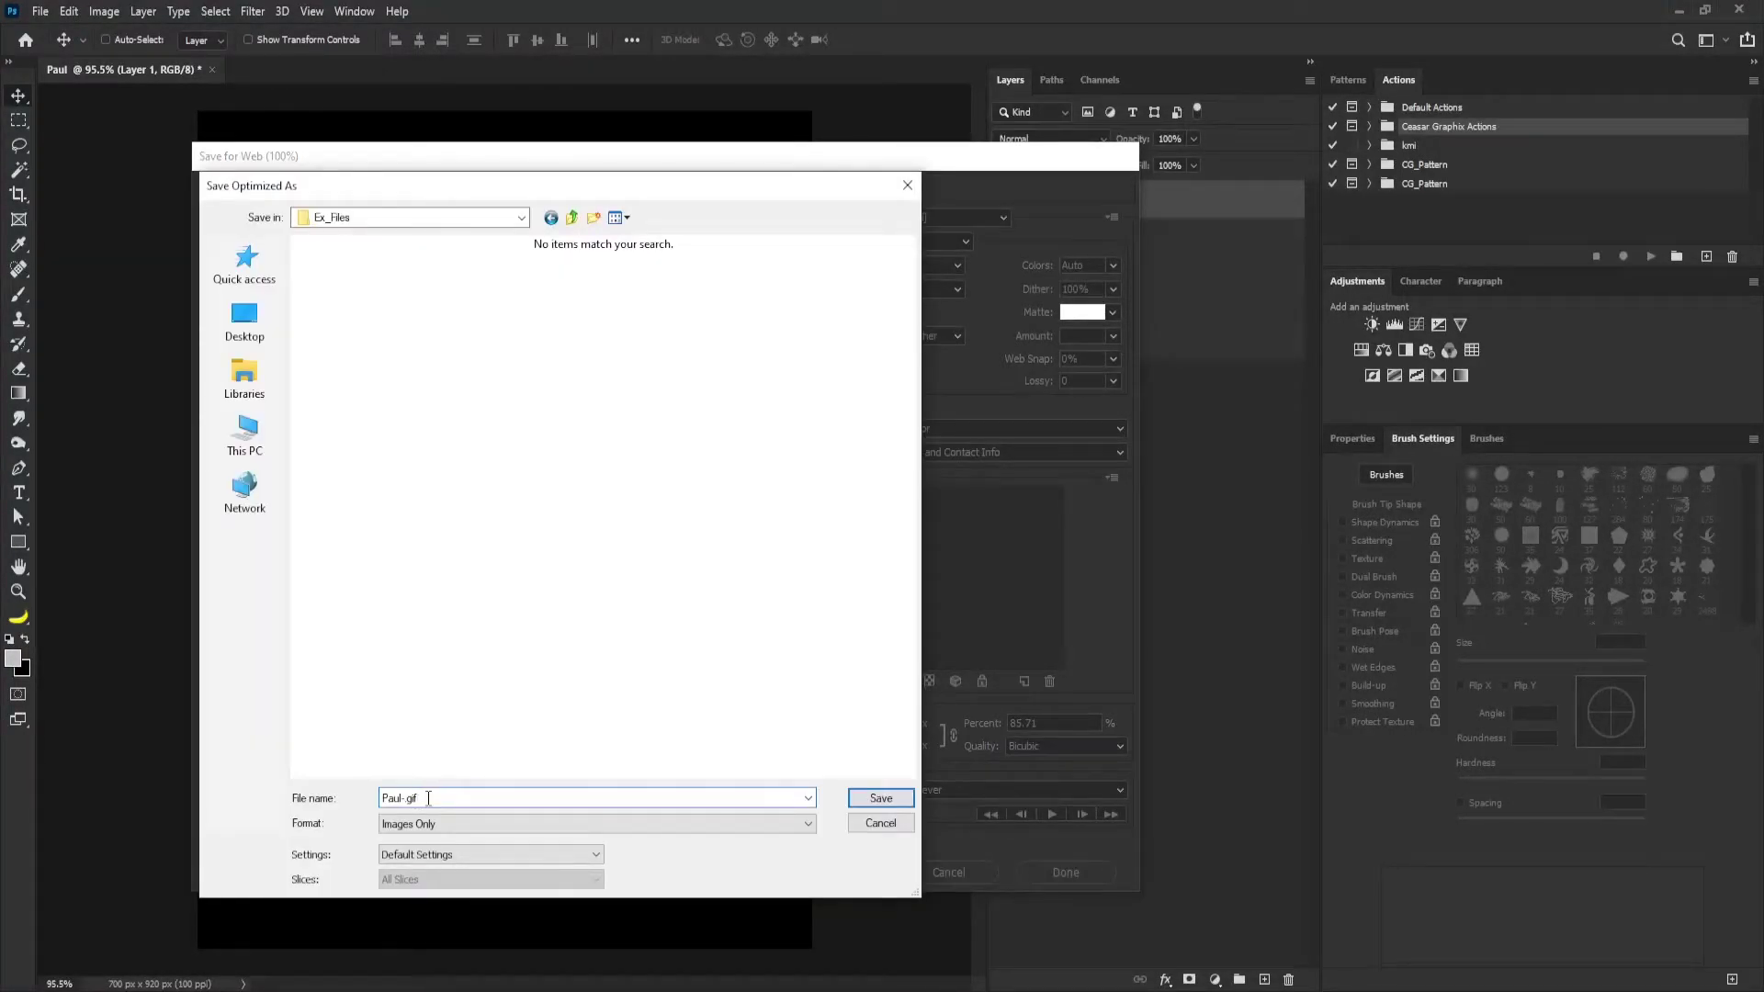
pyautogui.click(870, 798)
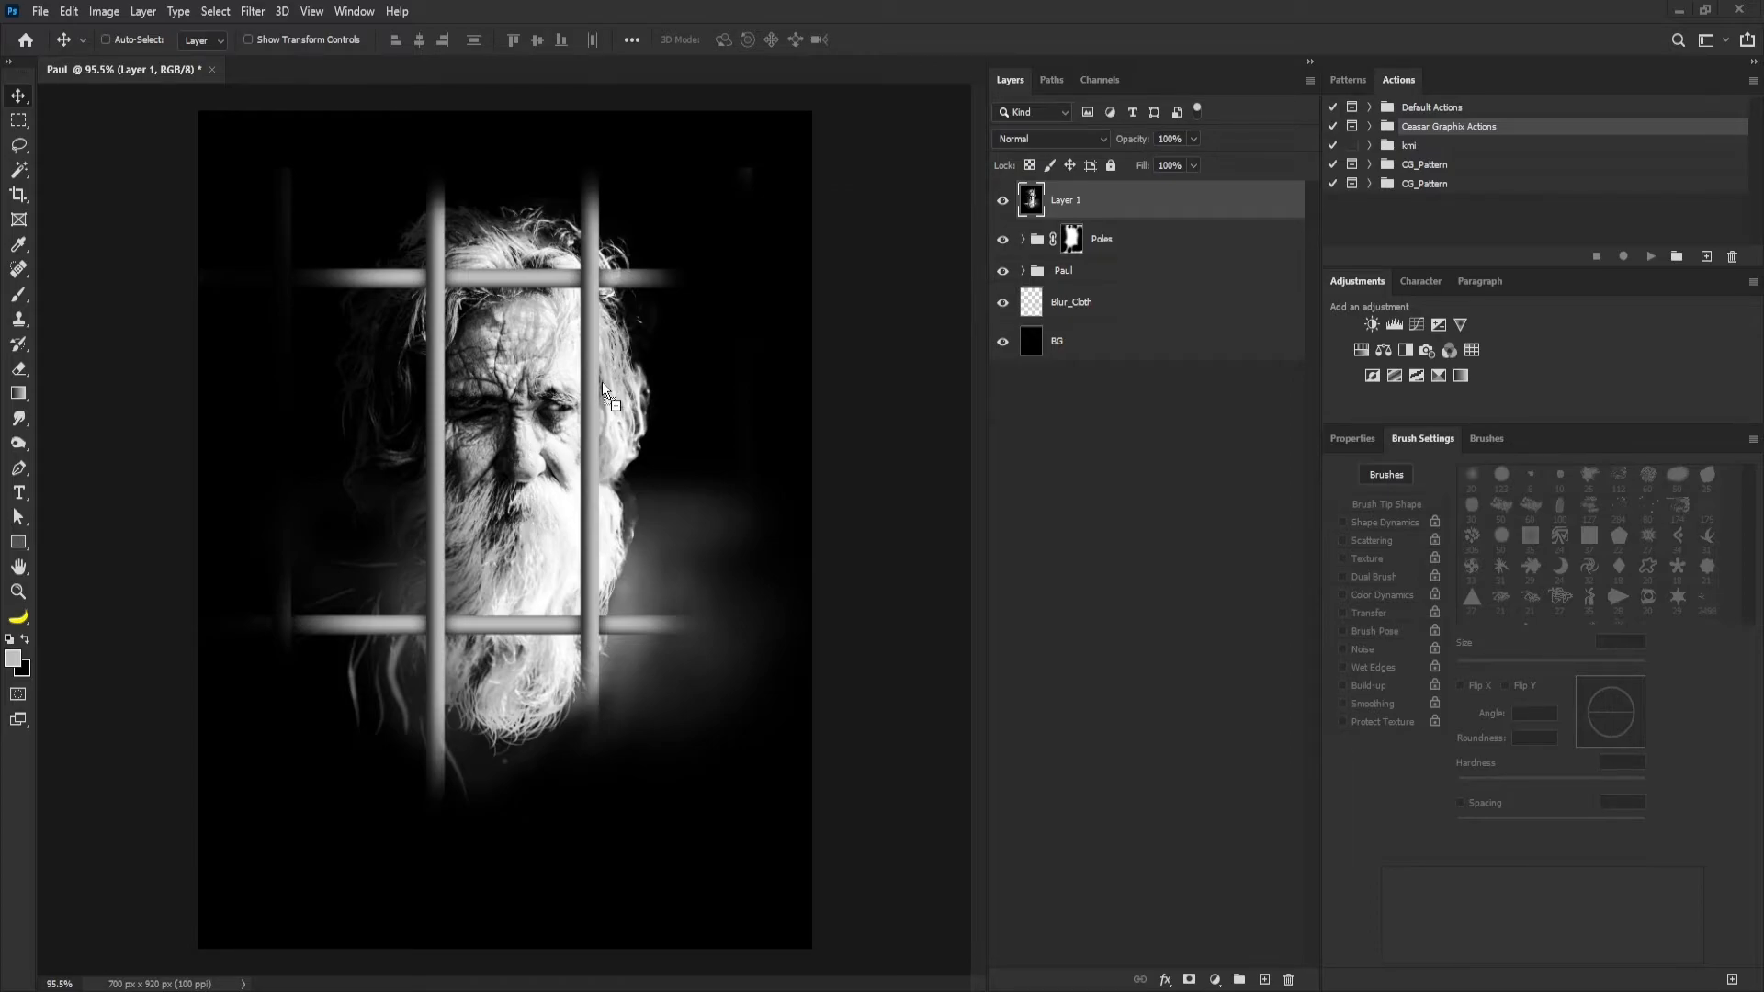
# Place the exported Paul- GIF into the document as a new layer above Layer 1, filling the portrait area.
pyautogui.press('Return')
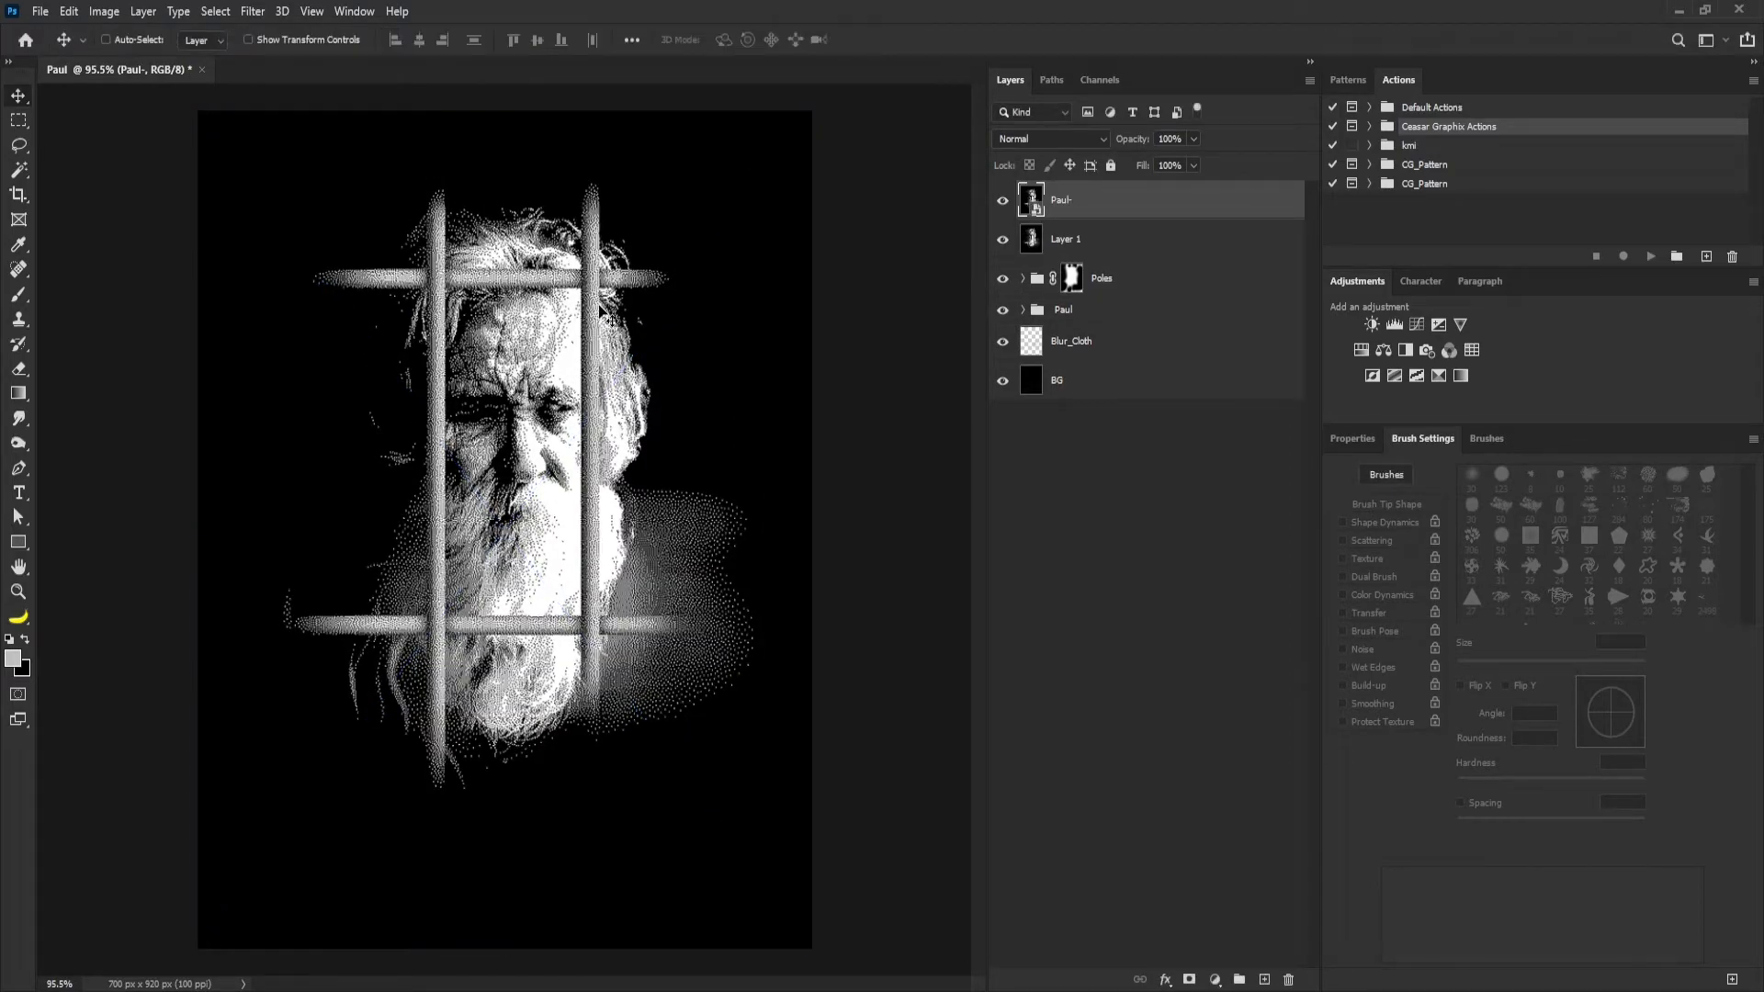
pyautogui.press('ctrl')
pyautogui.click(601, 407)
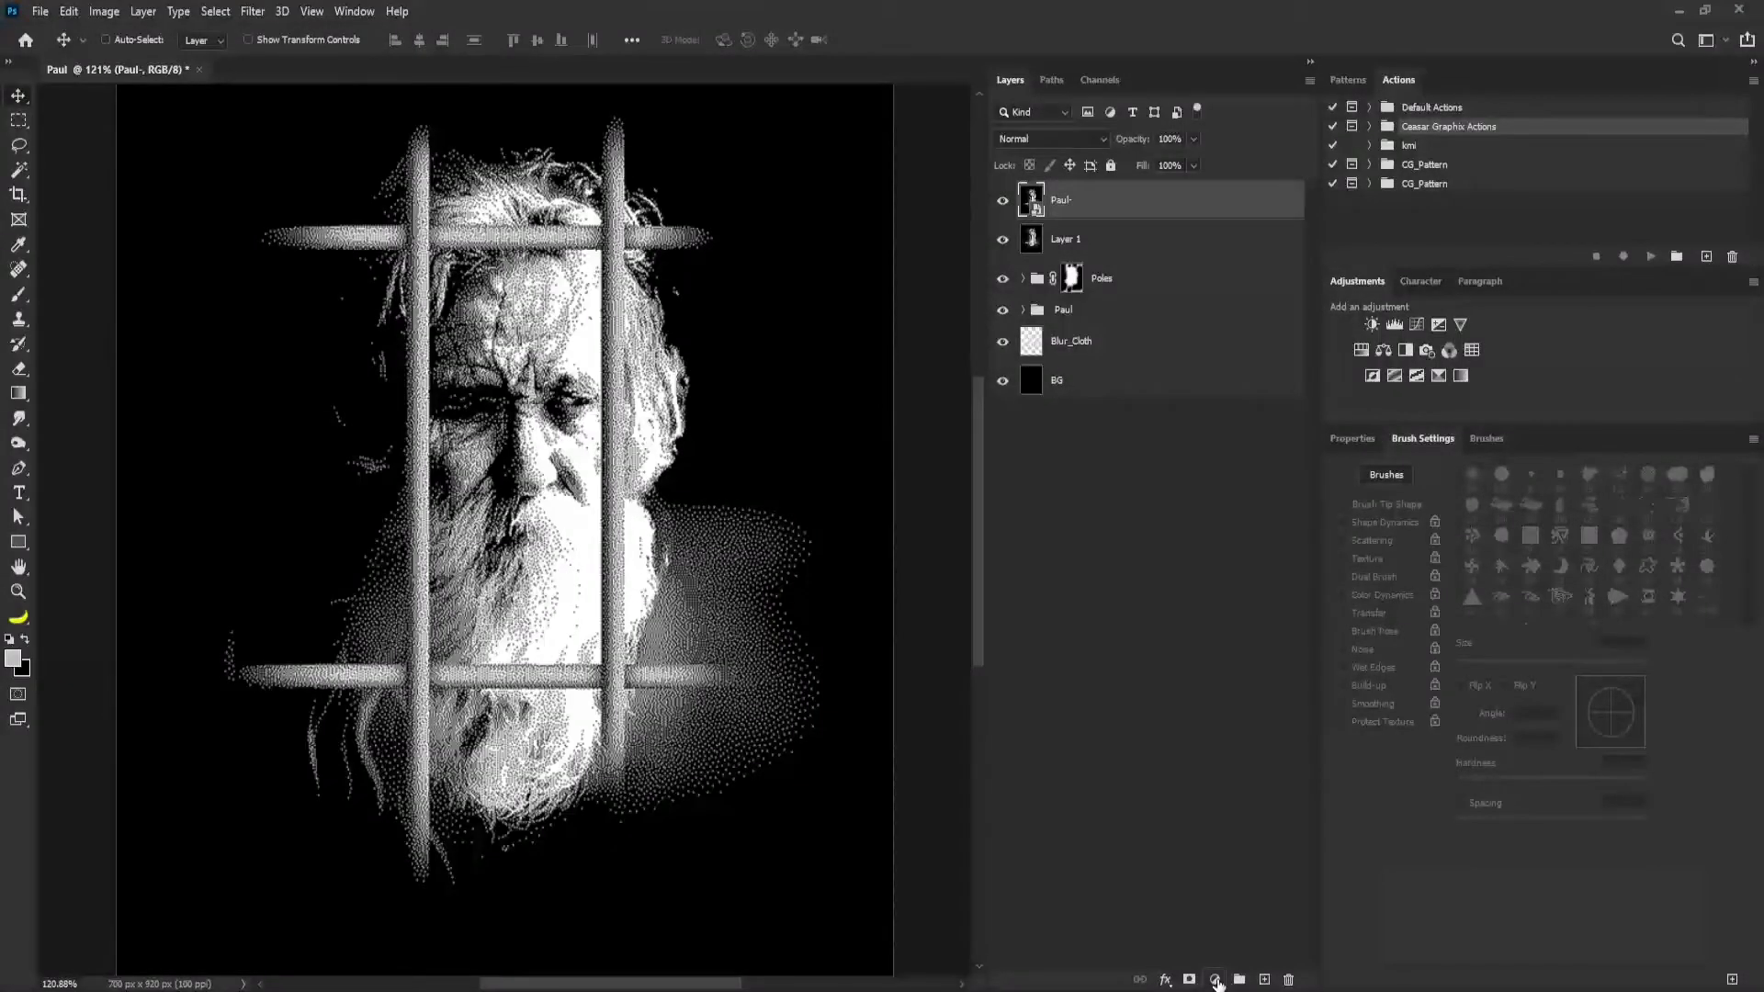
# Add a teal solid color fill layer of 3ea6b3 above the Paul- layer and set its blend mode to Multiply.
pyautogui.click(1215, 979)
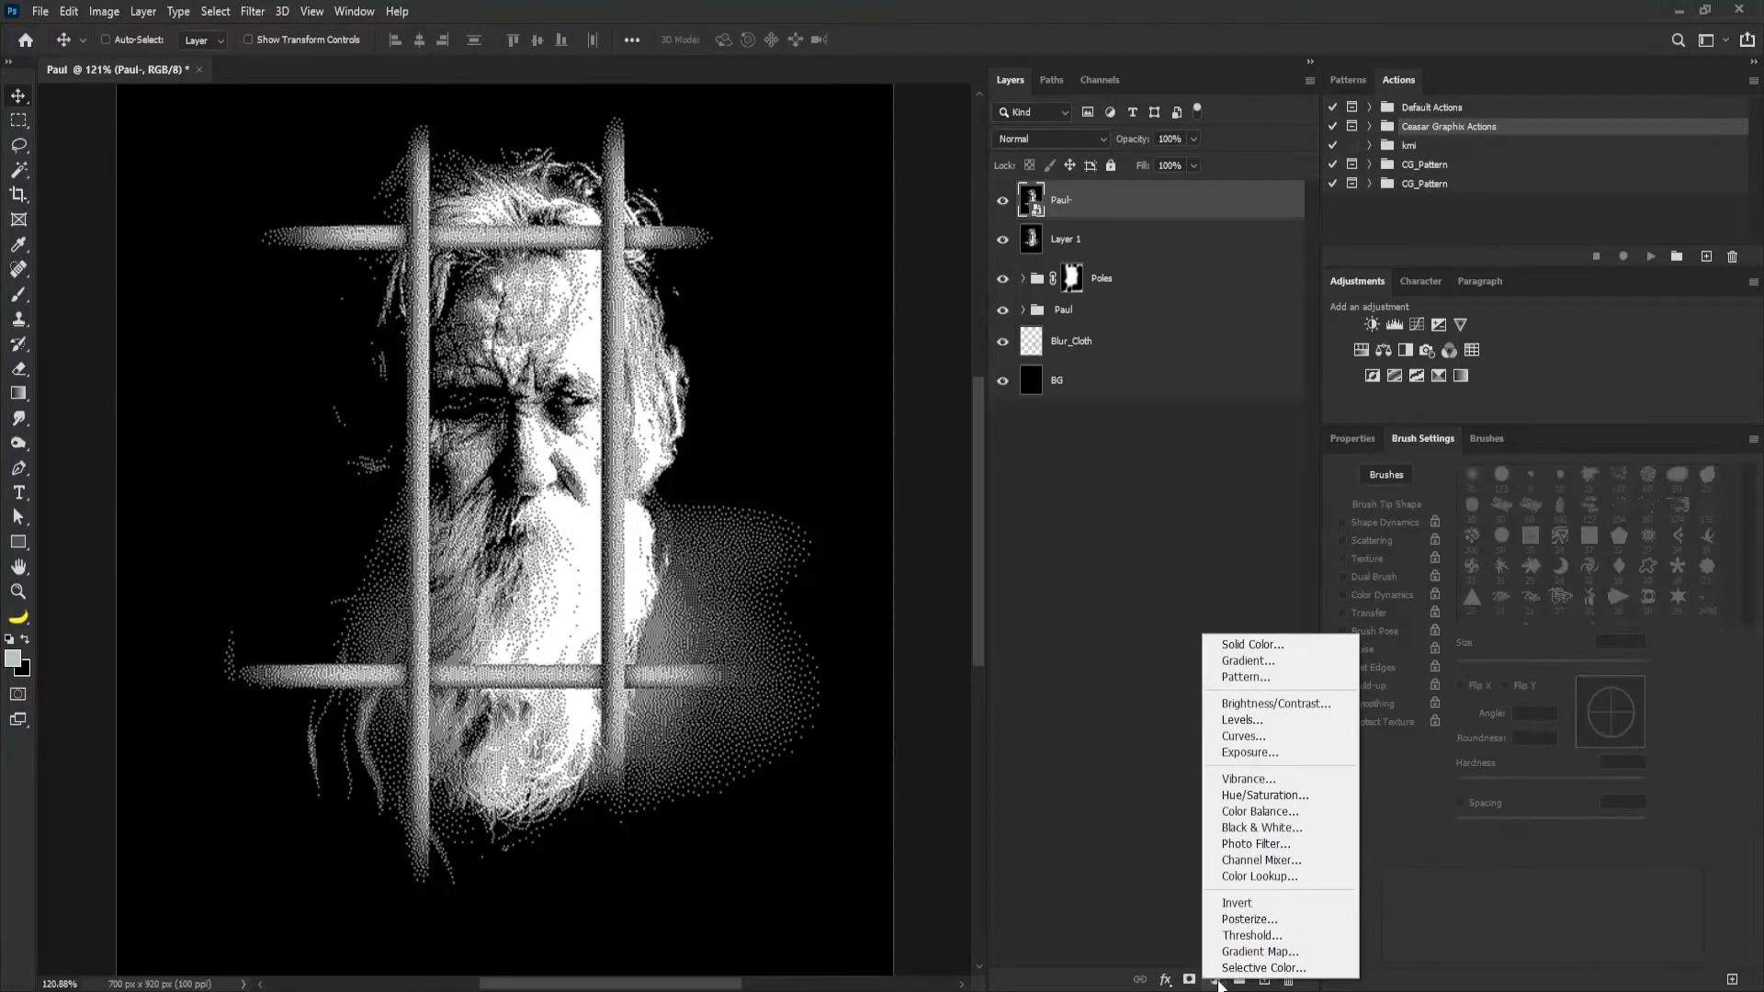
pyautogui.click(1251, 645)
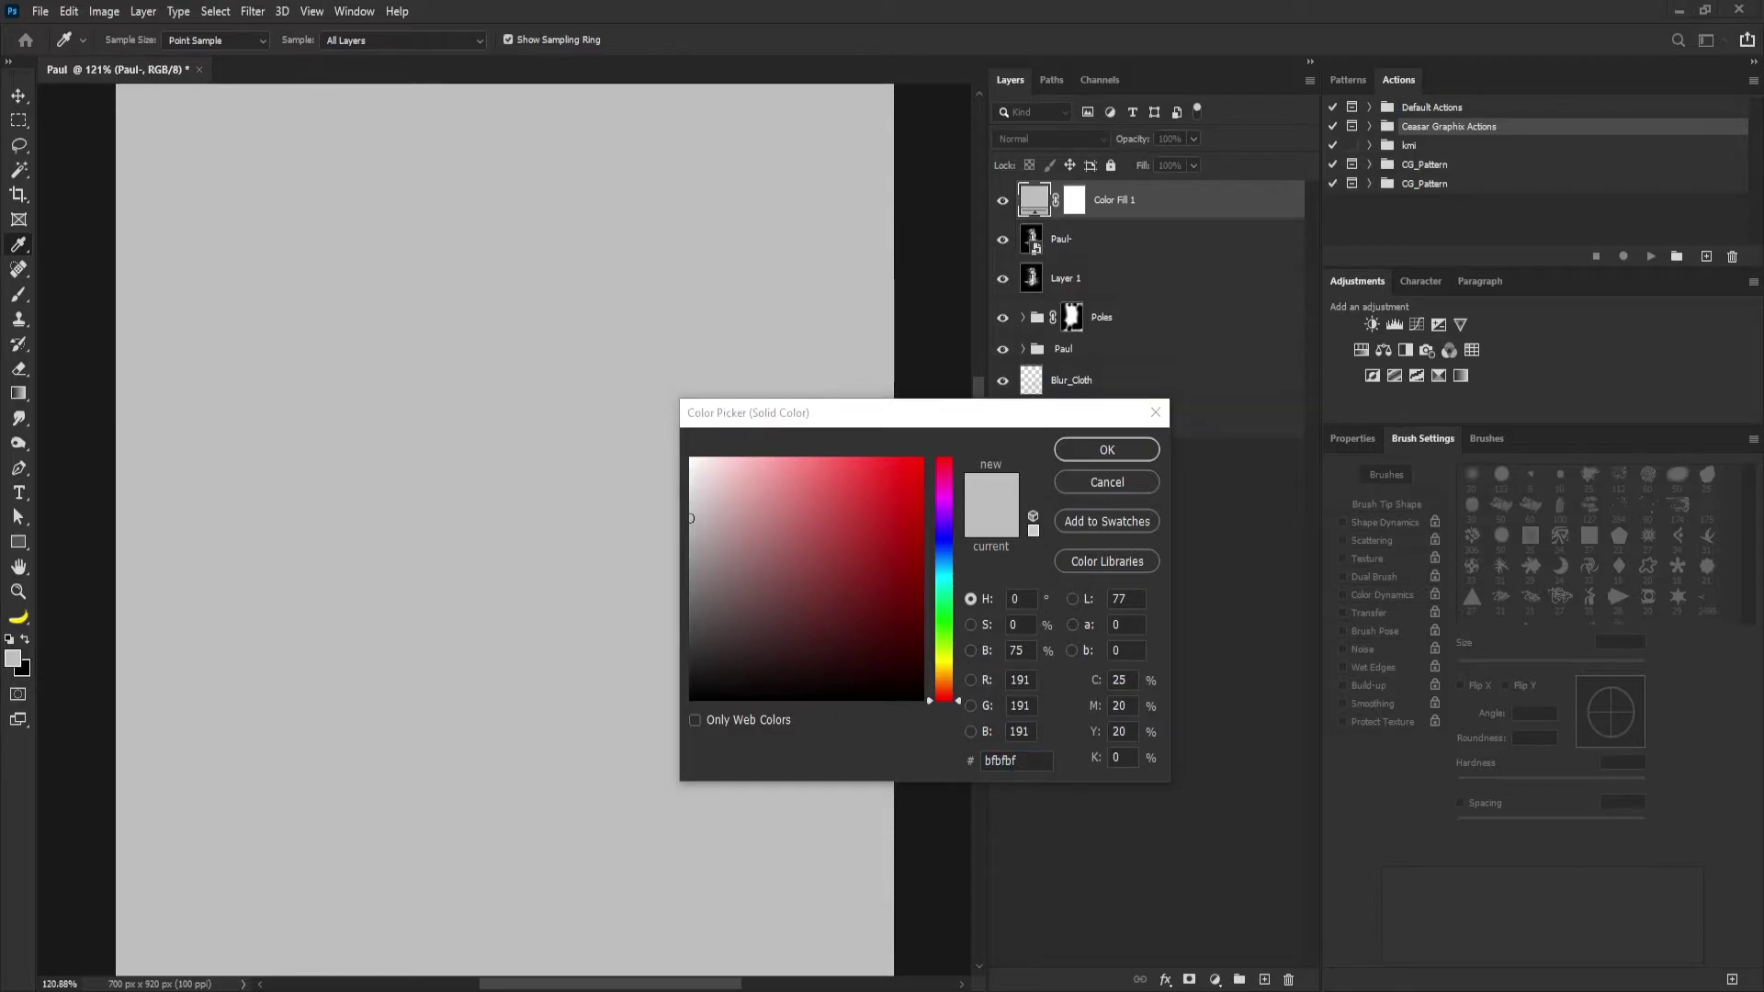
pyautogui.click(933, 769)
pyautogui.write('3ea6b3')
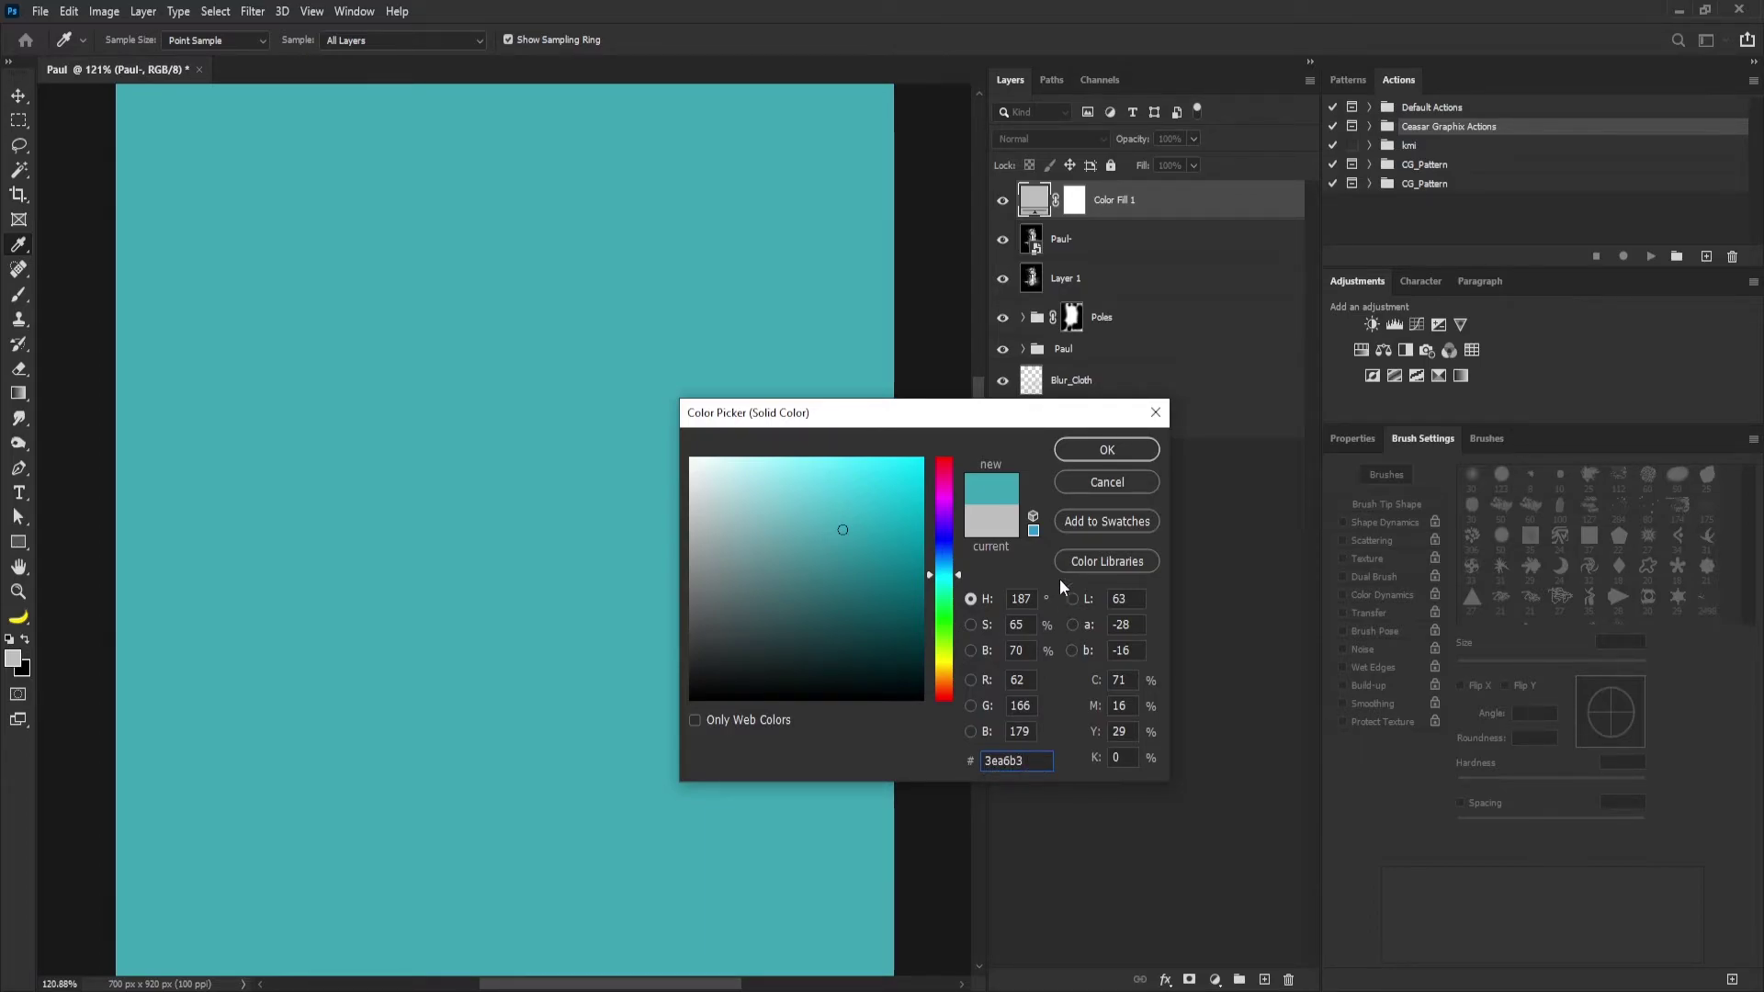
pyautogui.click(1082, 448)
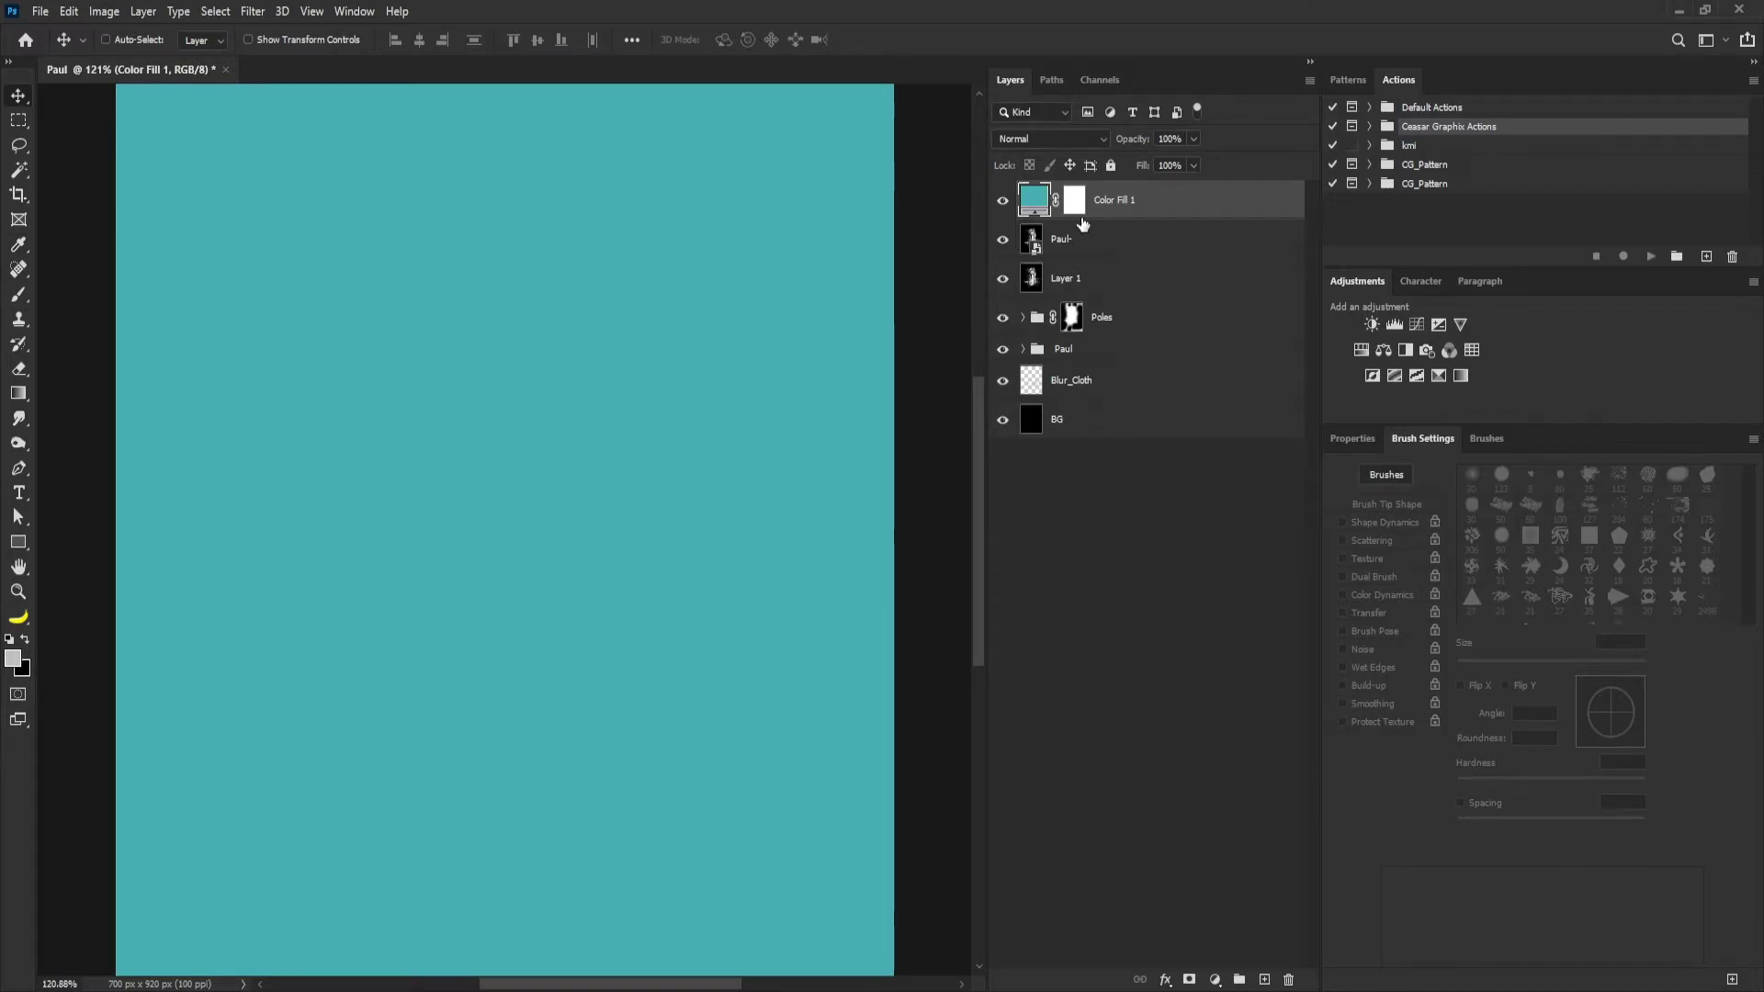
pyautogui.click(1041, 138)
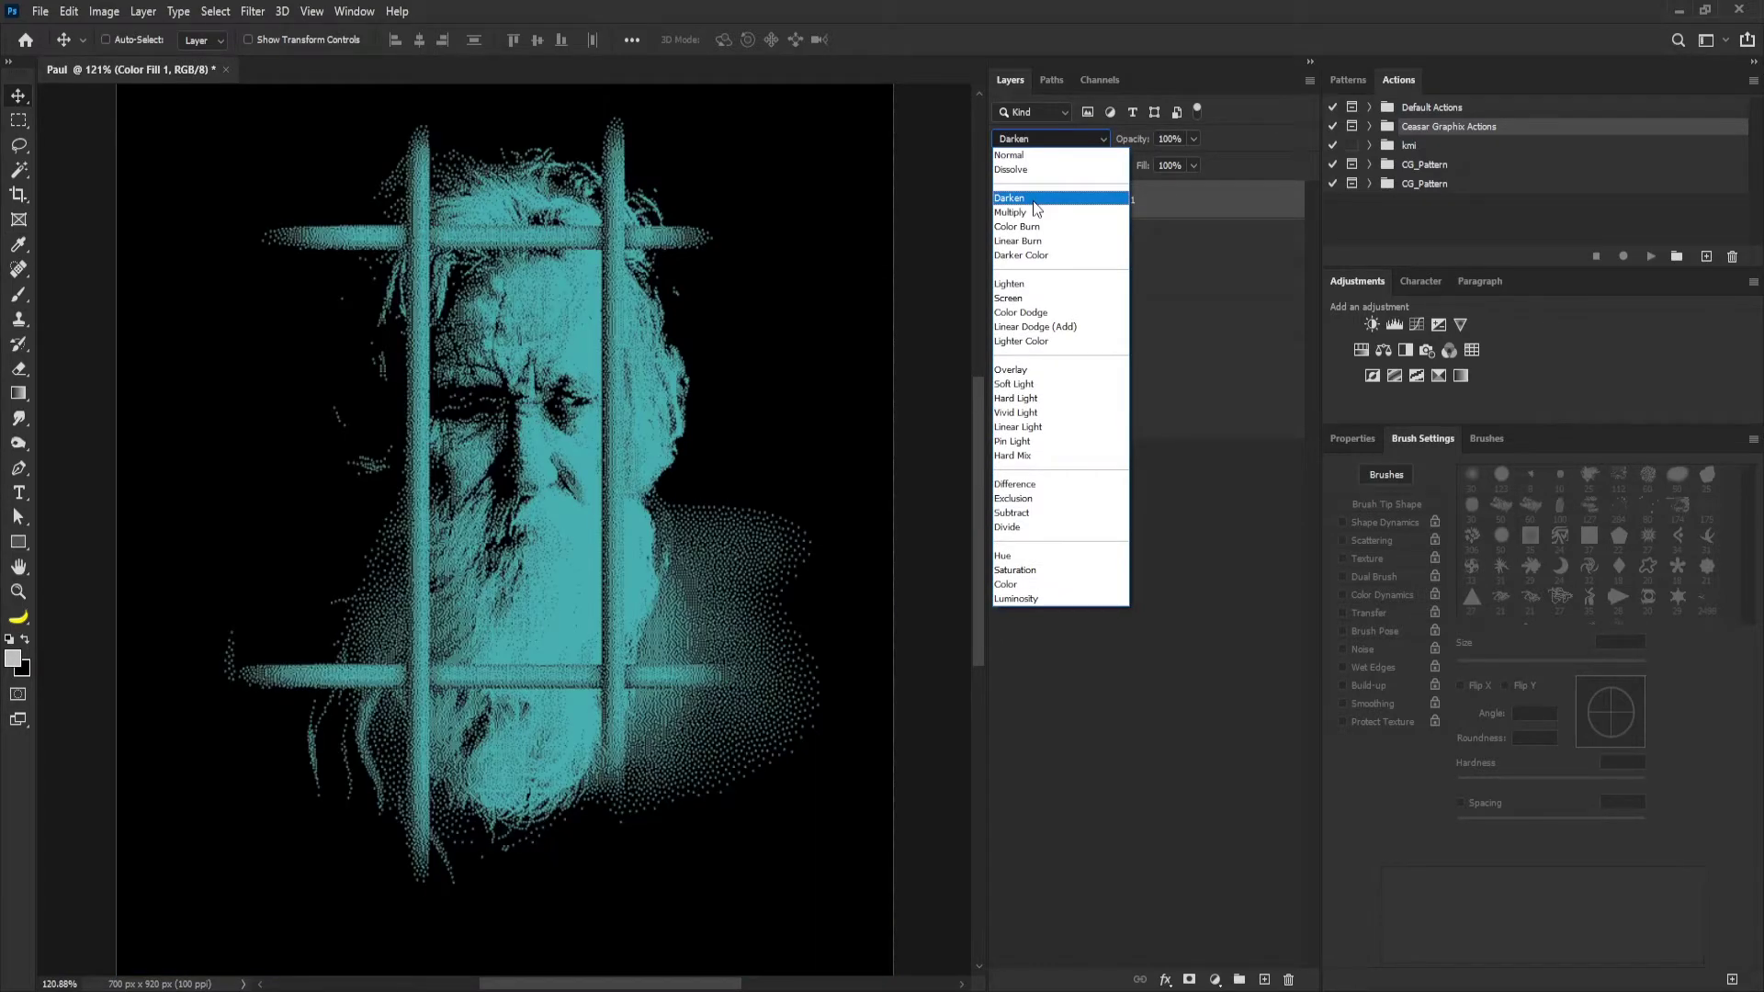
pyautogui.click(1034, 215)
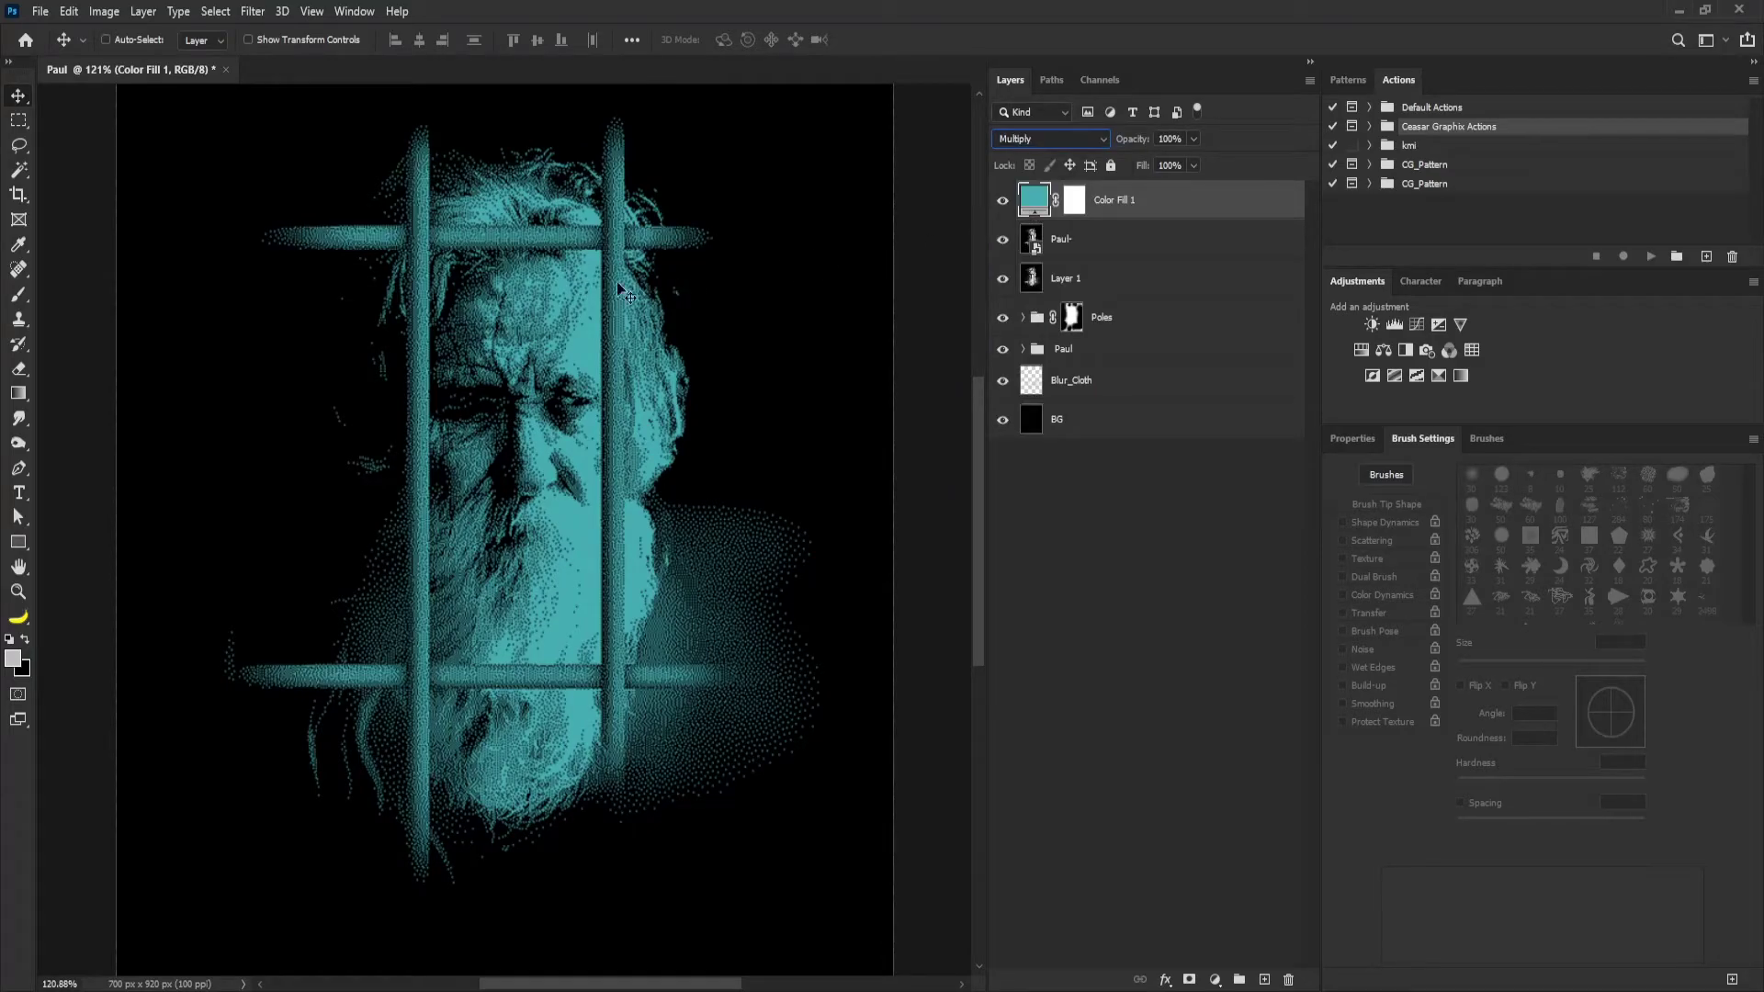
# Add a Hue/Saturation adjustment above the teal fill with the saturation raised to +53.
pyautogui.click(1364, 350)
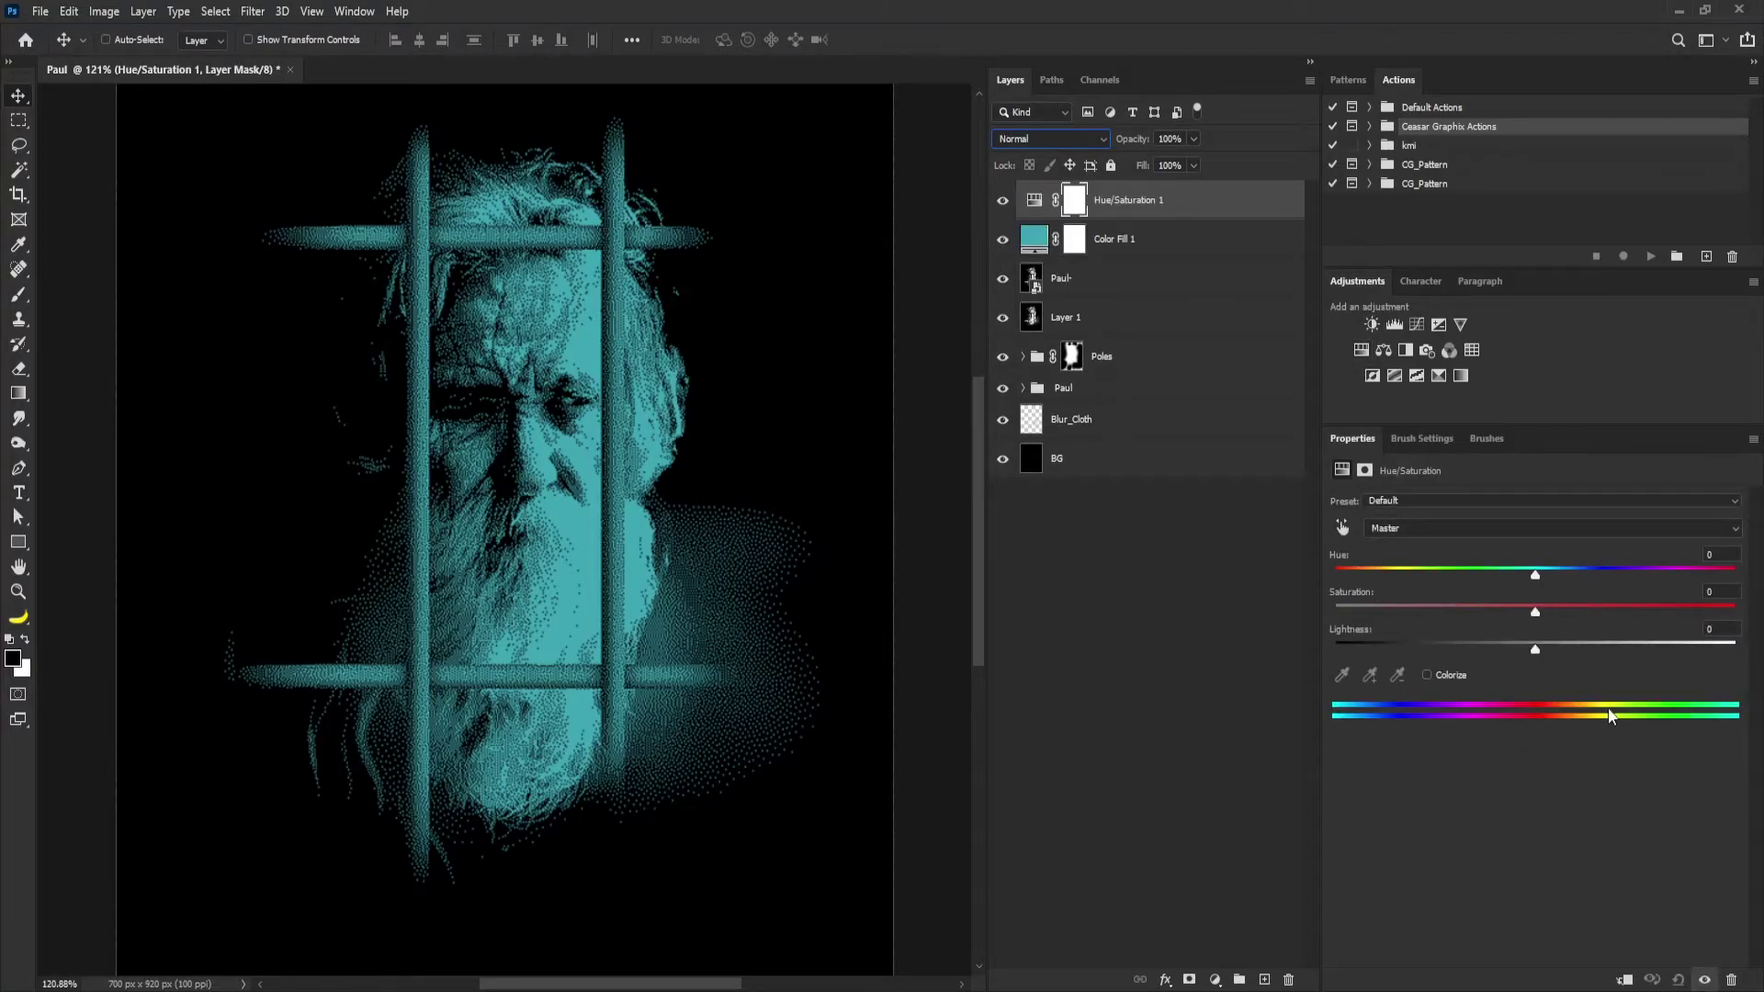
pyautogui.moveTo(1536, 615); pyautogui.dragTo(1556, 616)
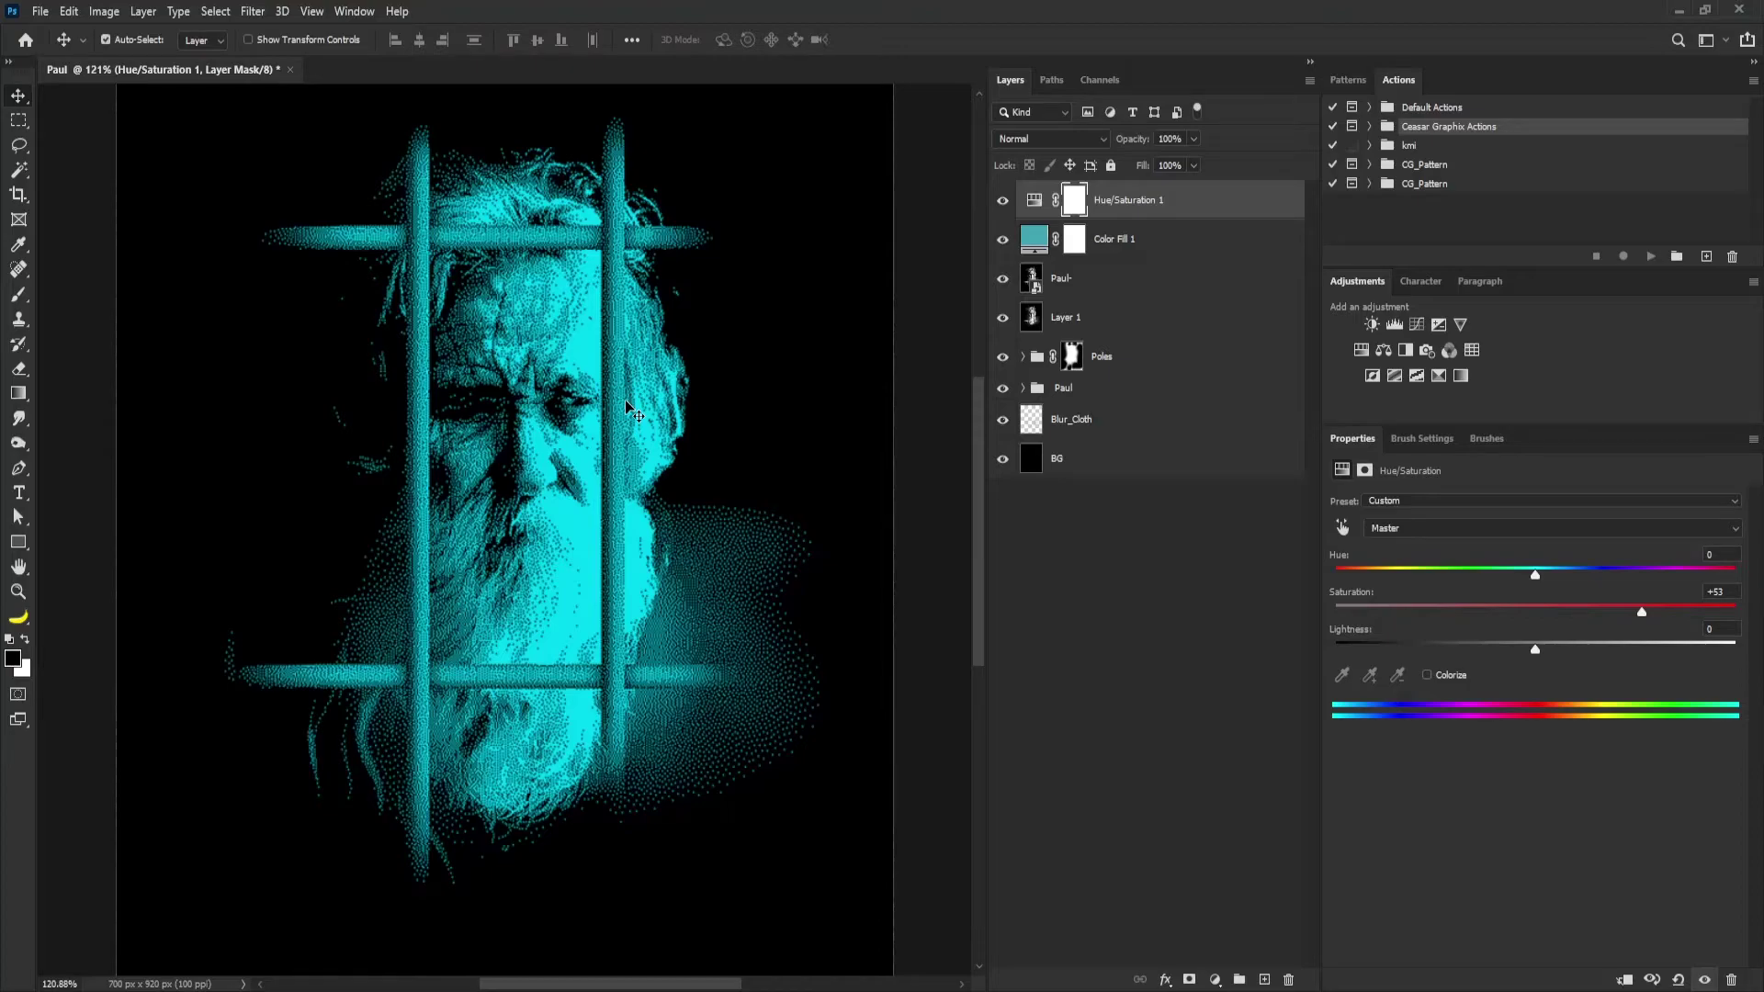
pyautogui.hotkey('ctrl', '1')
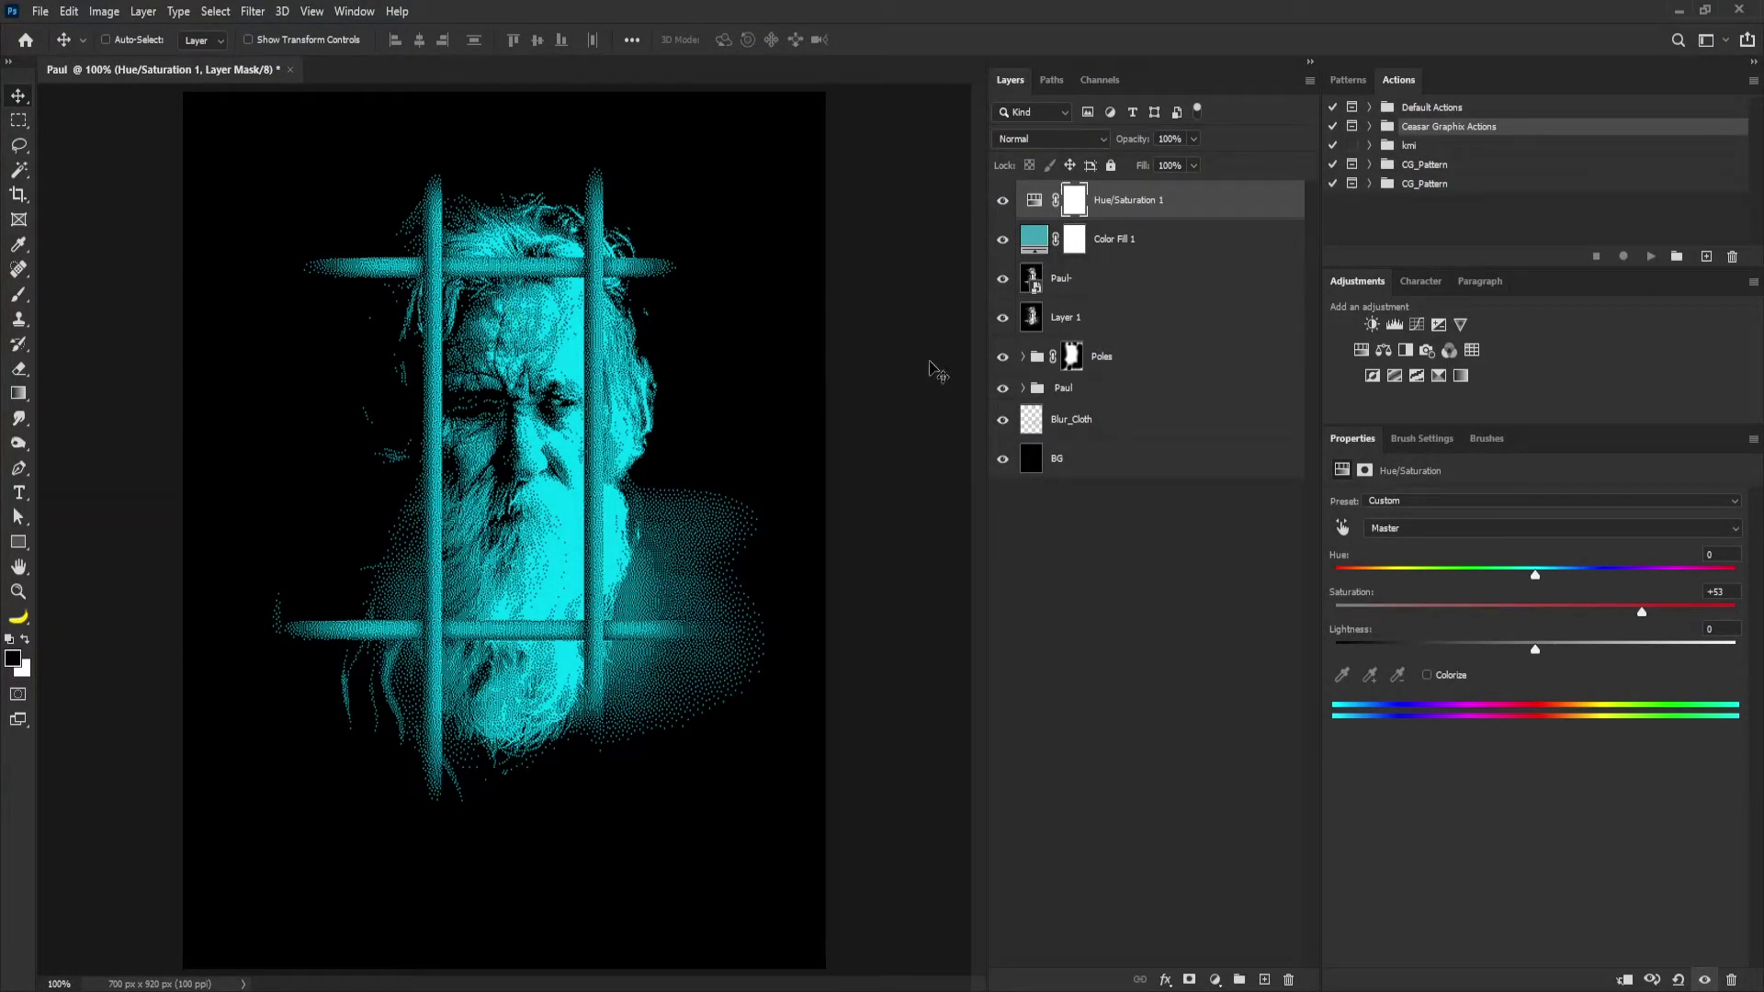
# Add a red solid color fill layer of b32323 above the Hue/Saturation adjustment and invert its mask to black.
pyautogui.click(1034, 200)
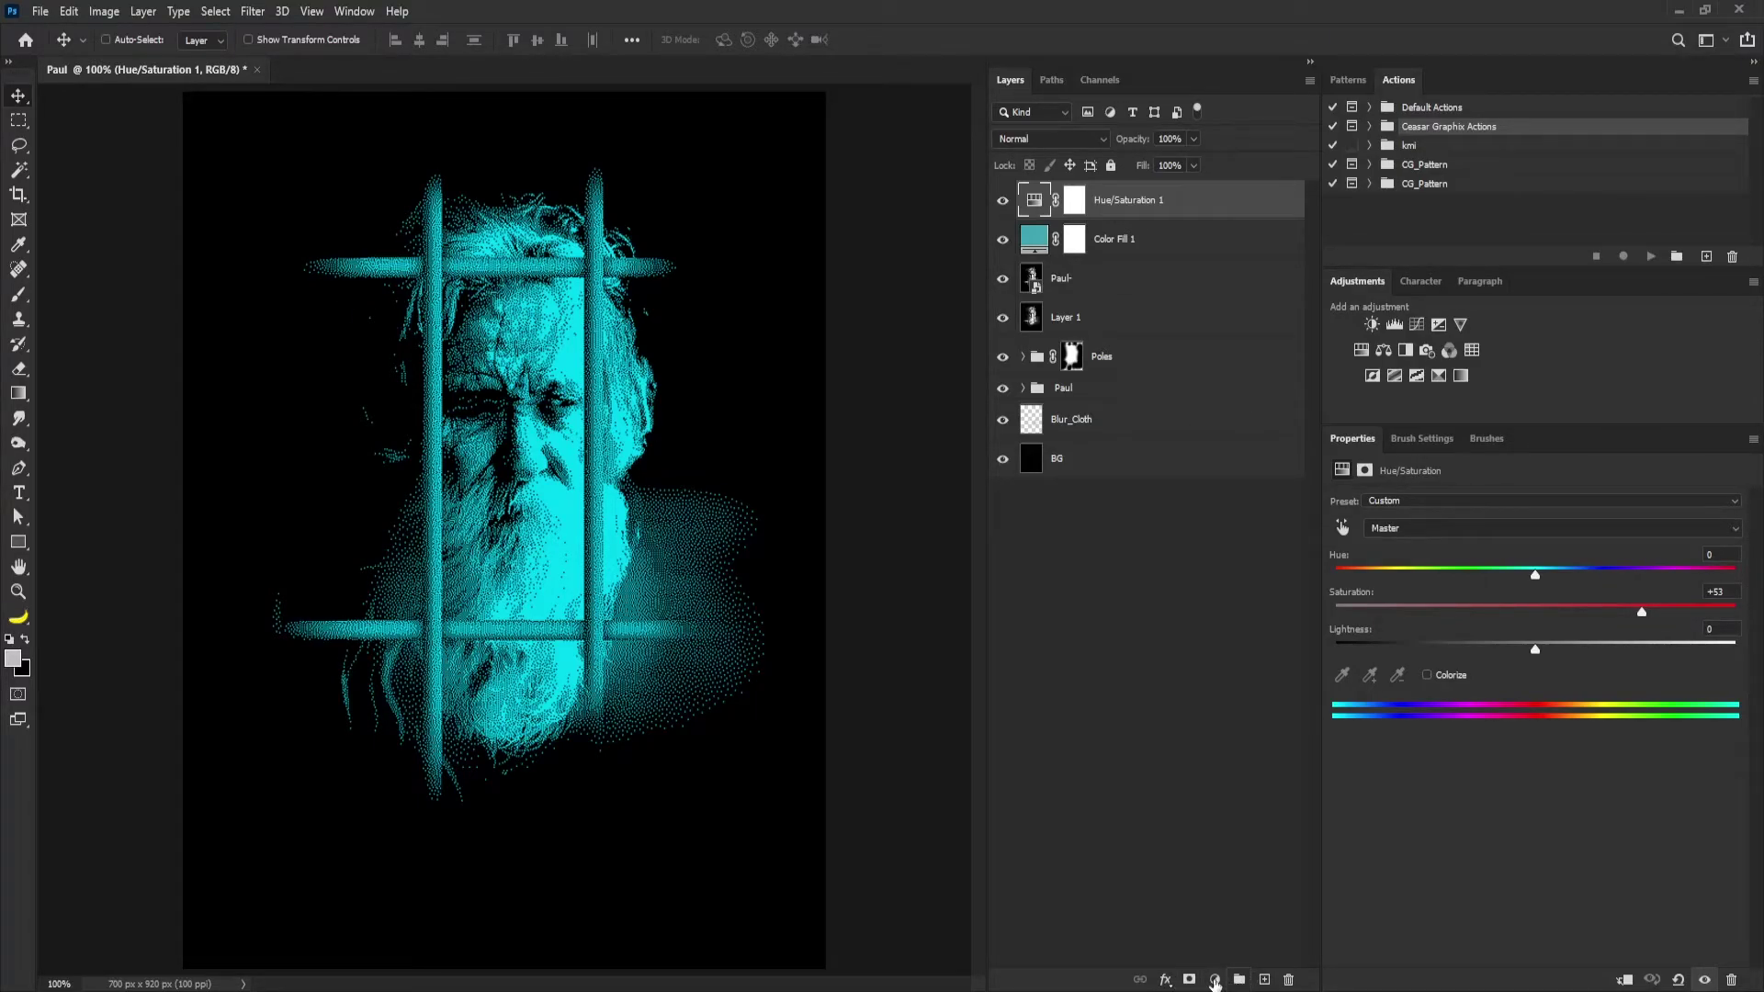
pyautogui.click(1215, 980)
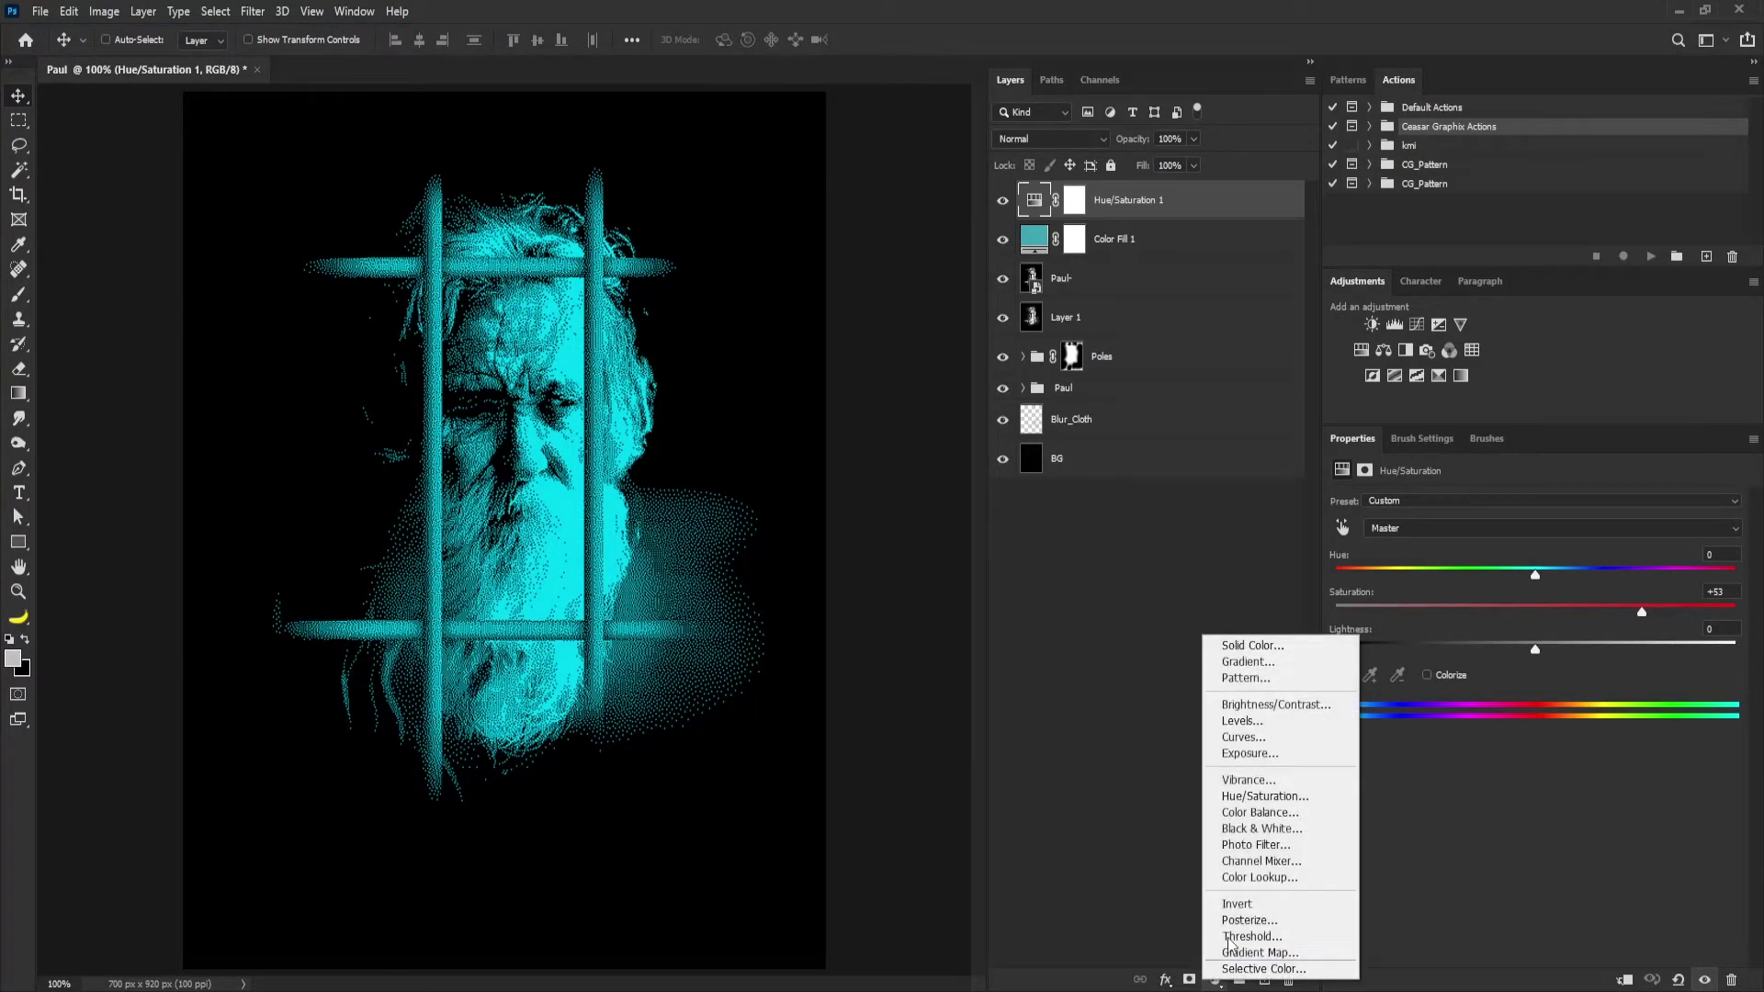
pyautogui.click(1255, 639)
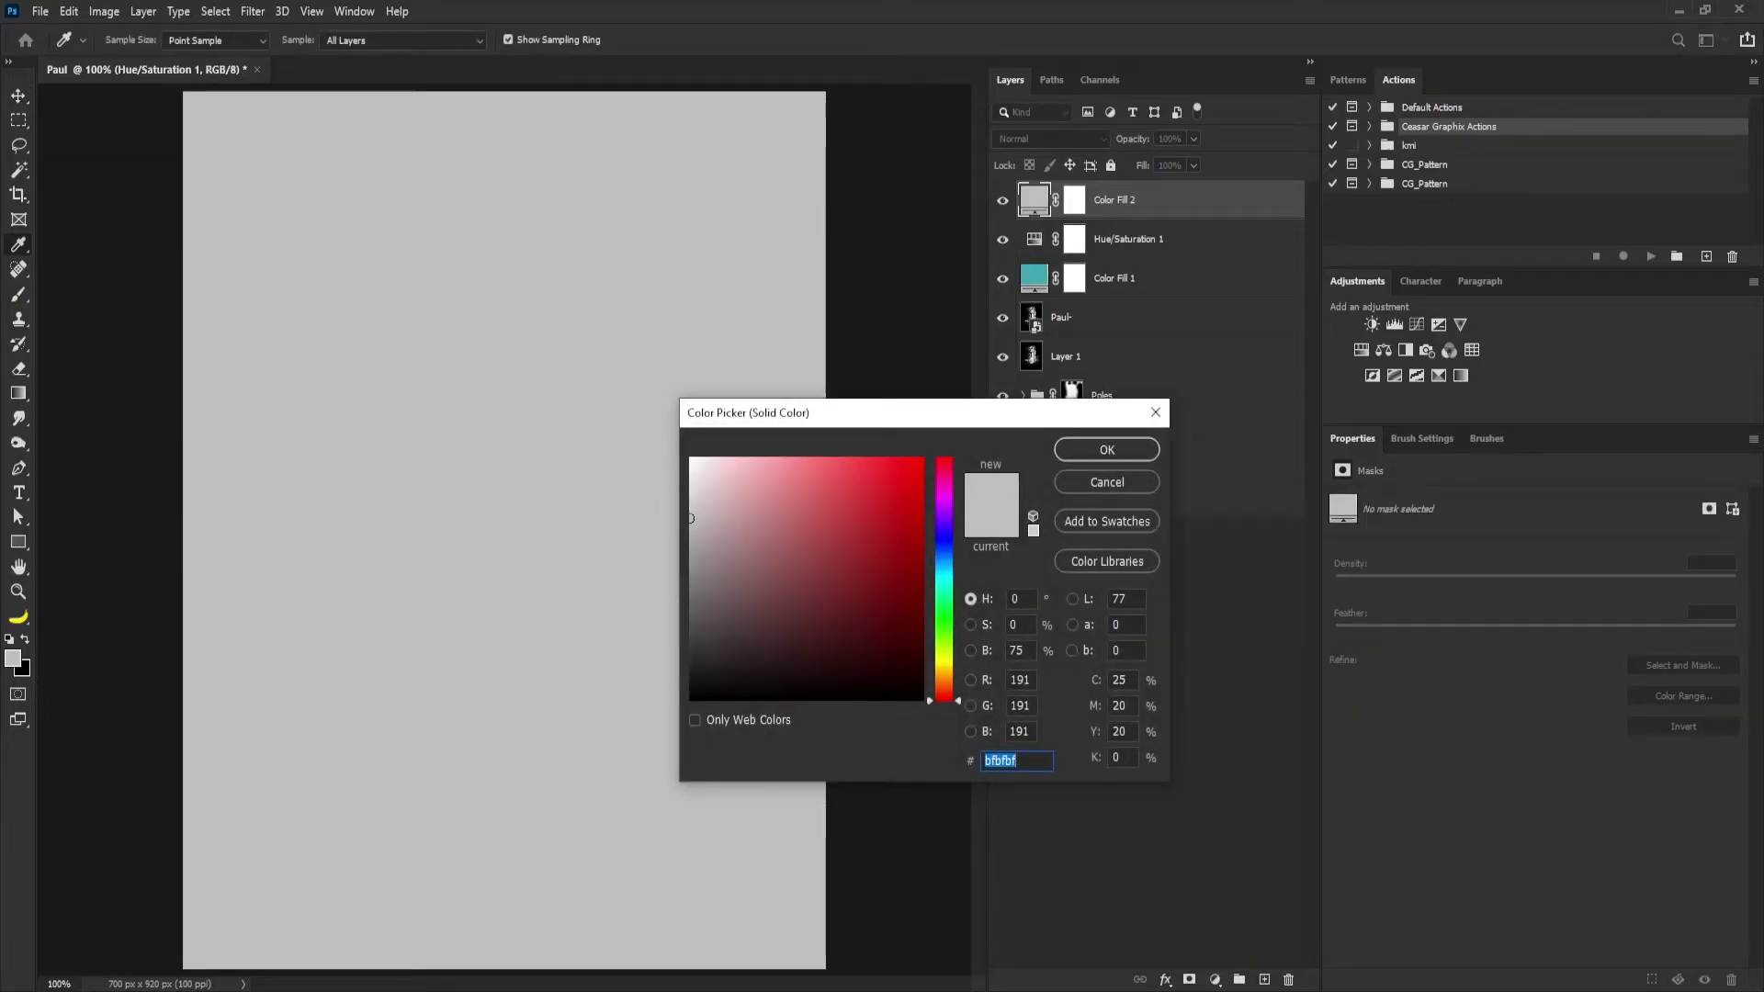
pyautogui.write('b32323')
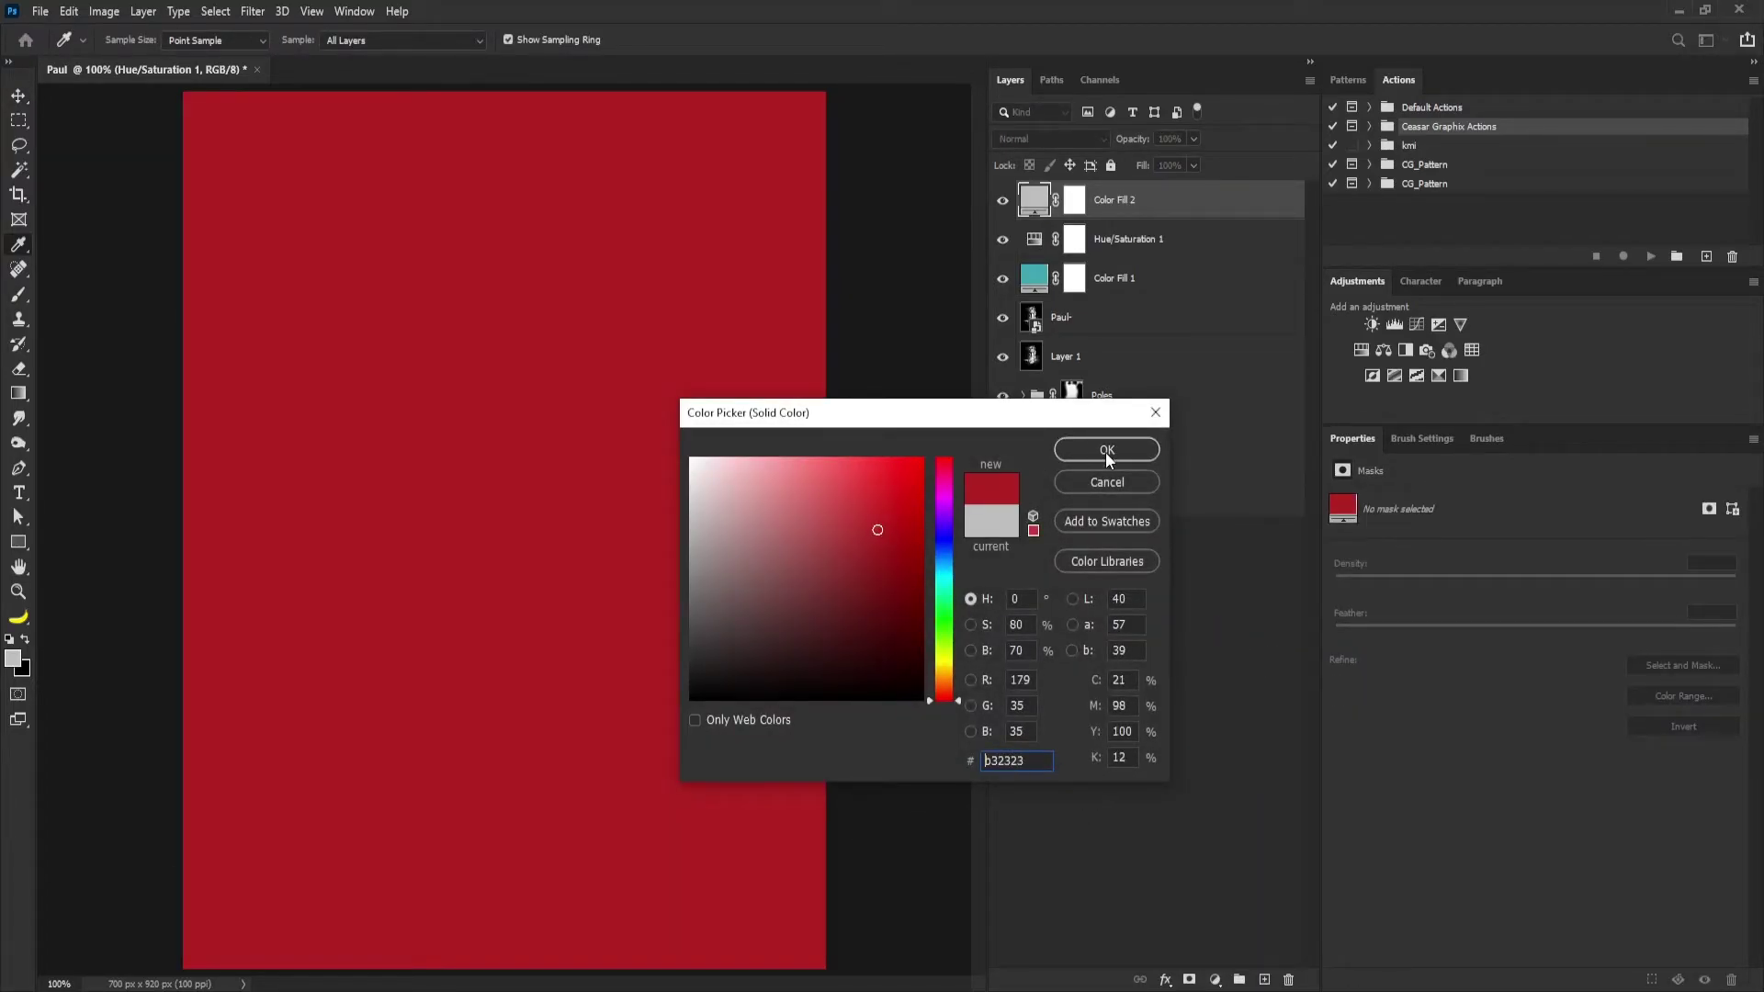
pyautogui.click(1107, 450)
pyautogui.click(1072, 200)
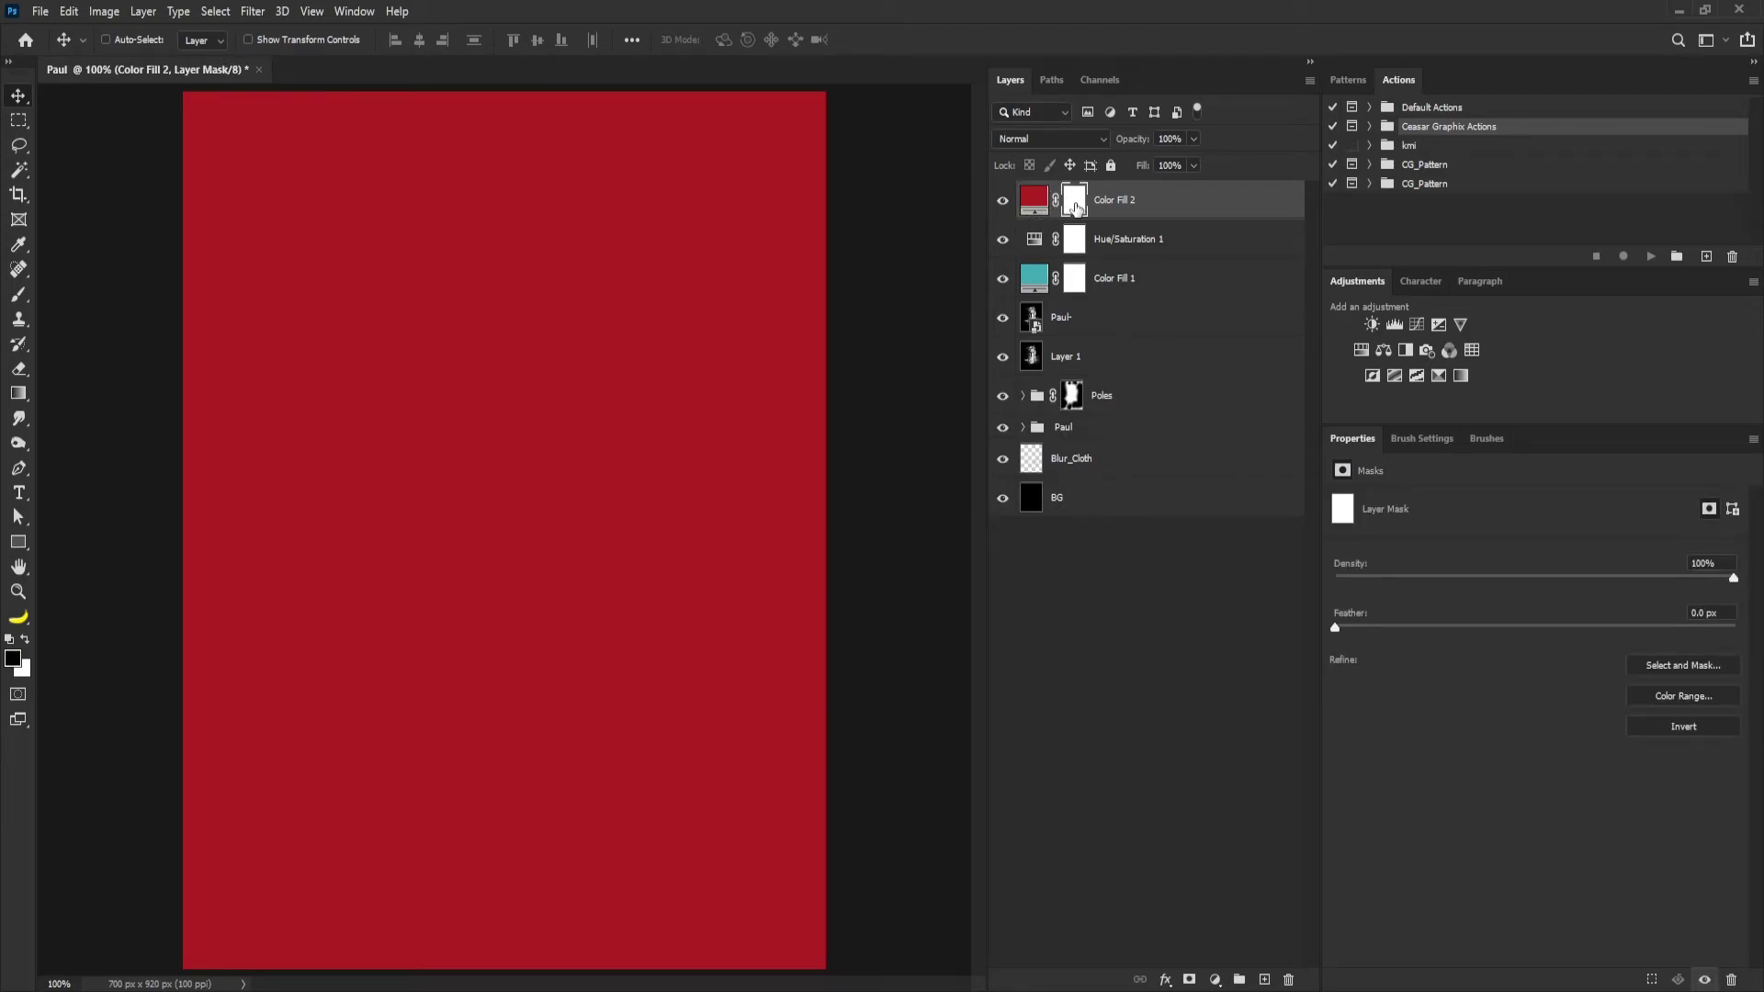
pyautogui.hotkey('ctrl', 'i')
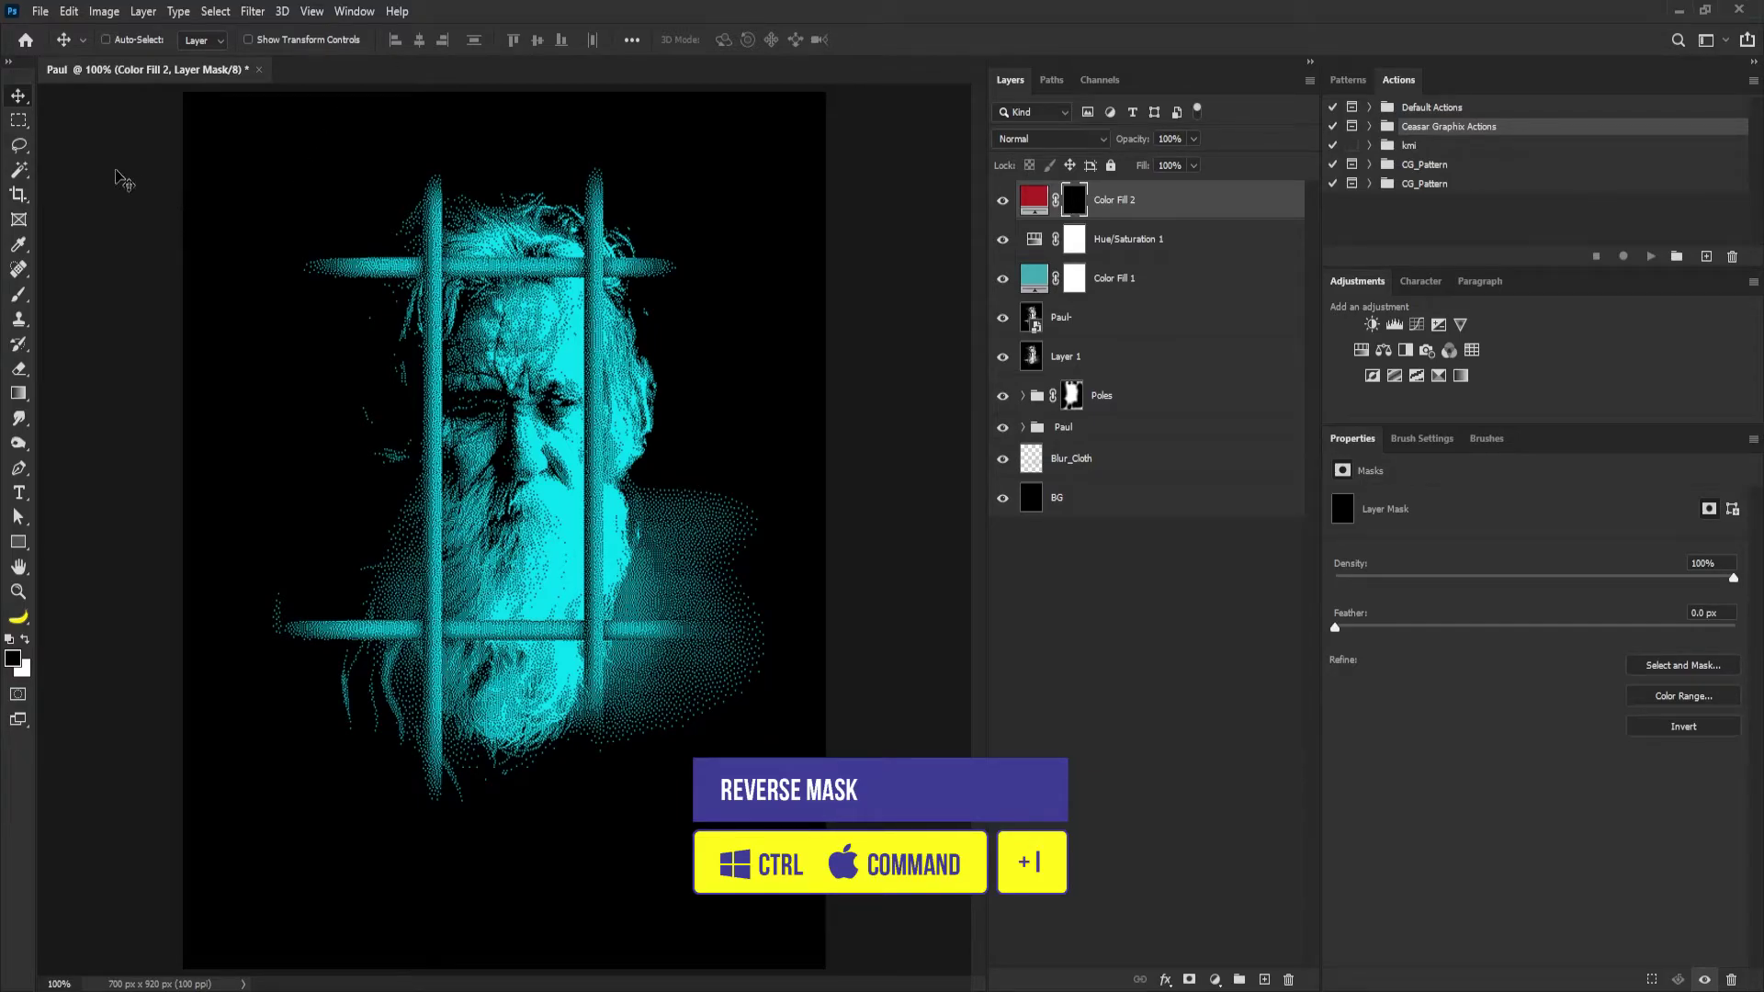
# Select the two vertical and two horizontal bars with rectangular marquees, fill them white on the red fill's mask, and deselect.
pyautogui.click(20, 123)
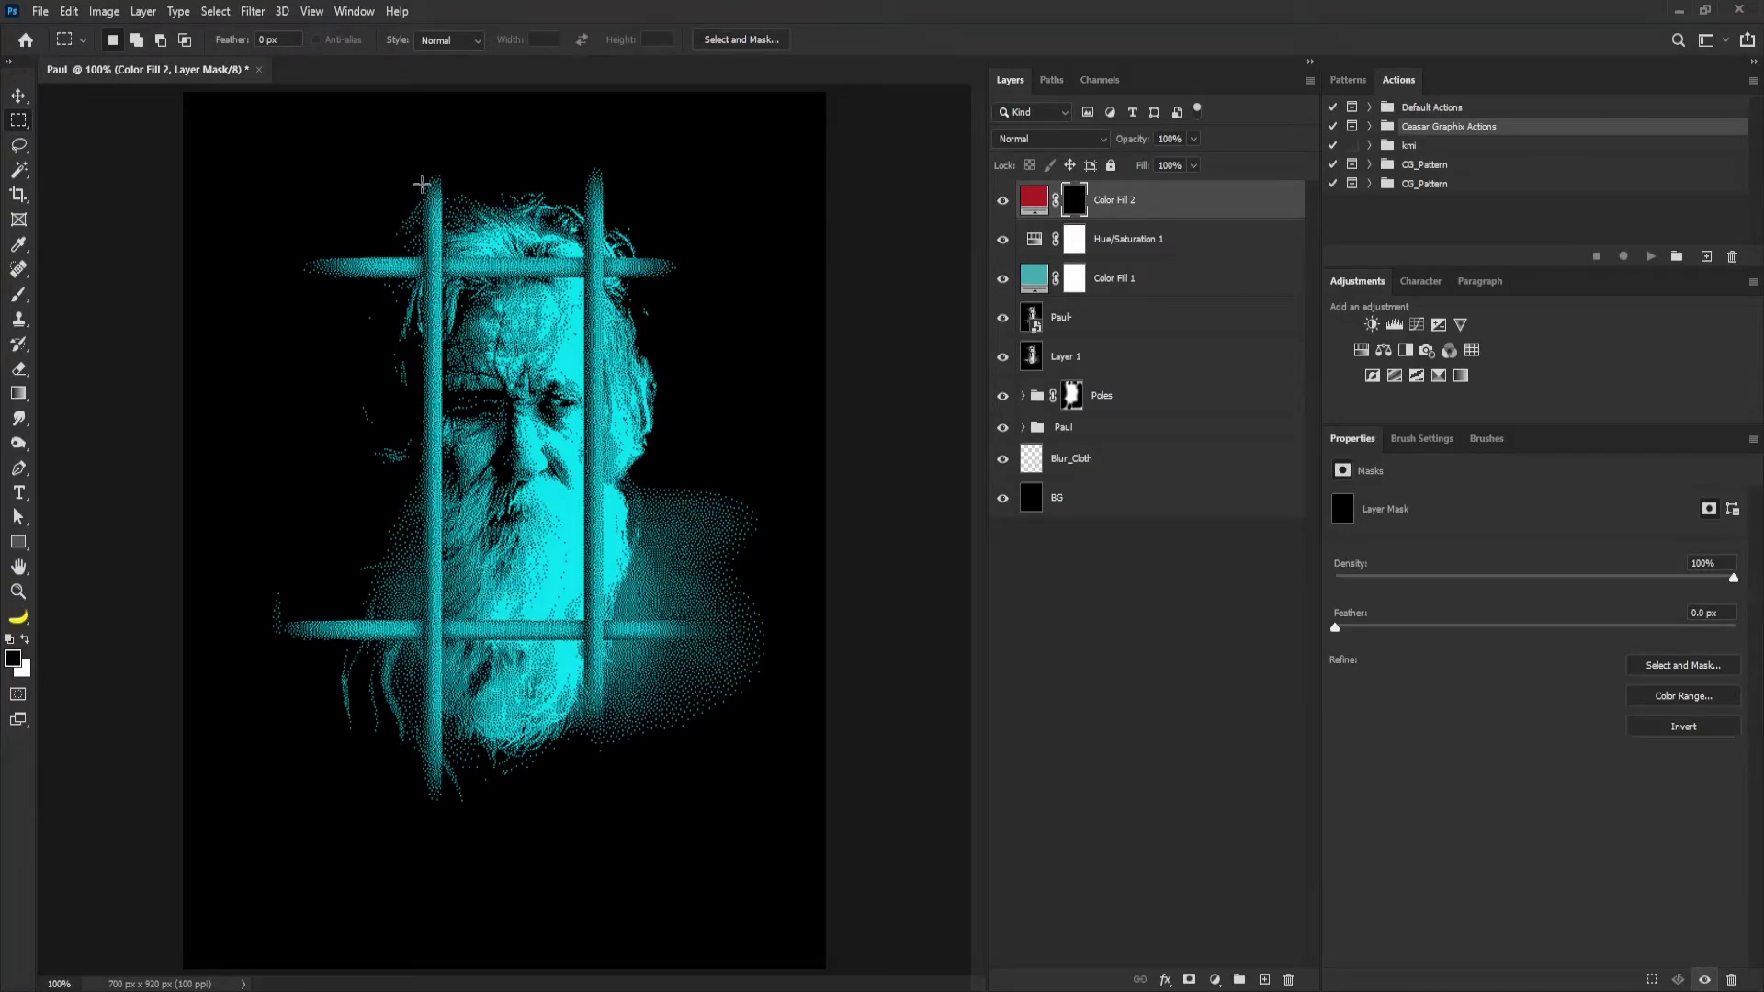
pyautogui.moveTo(425, 173); pyautogui.dragTo(441, 809)
pyautogui.moveTo(583, 161); pyautogui.dragTo(605, 819)
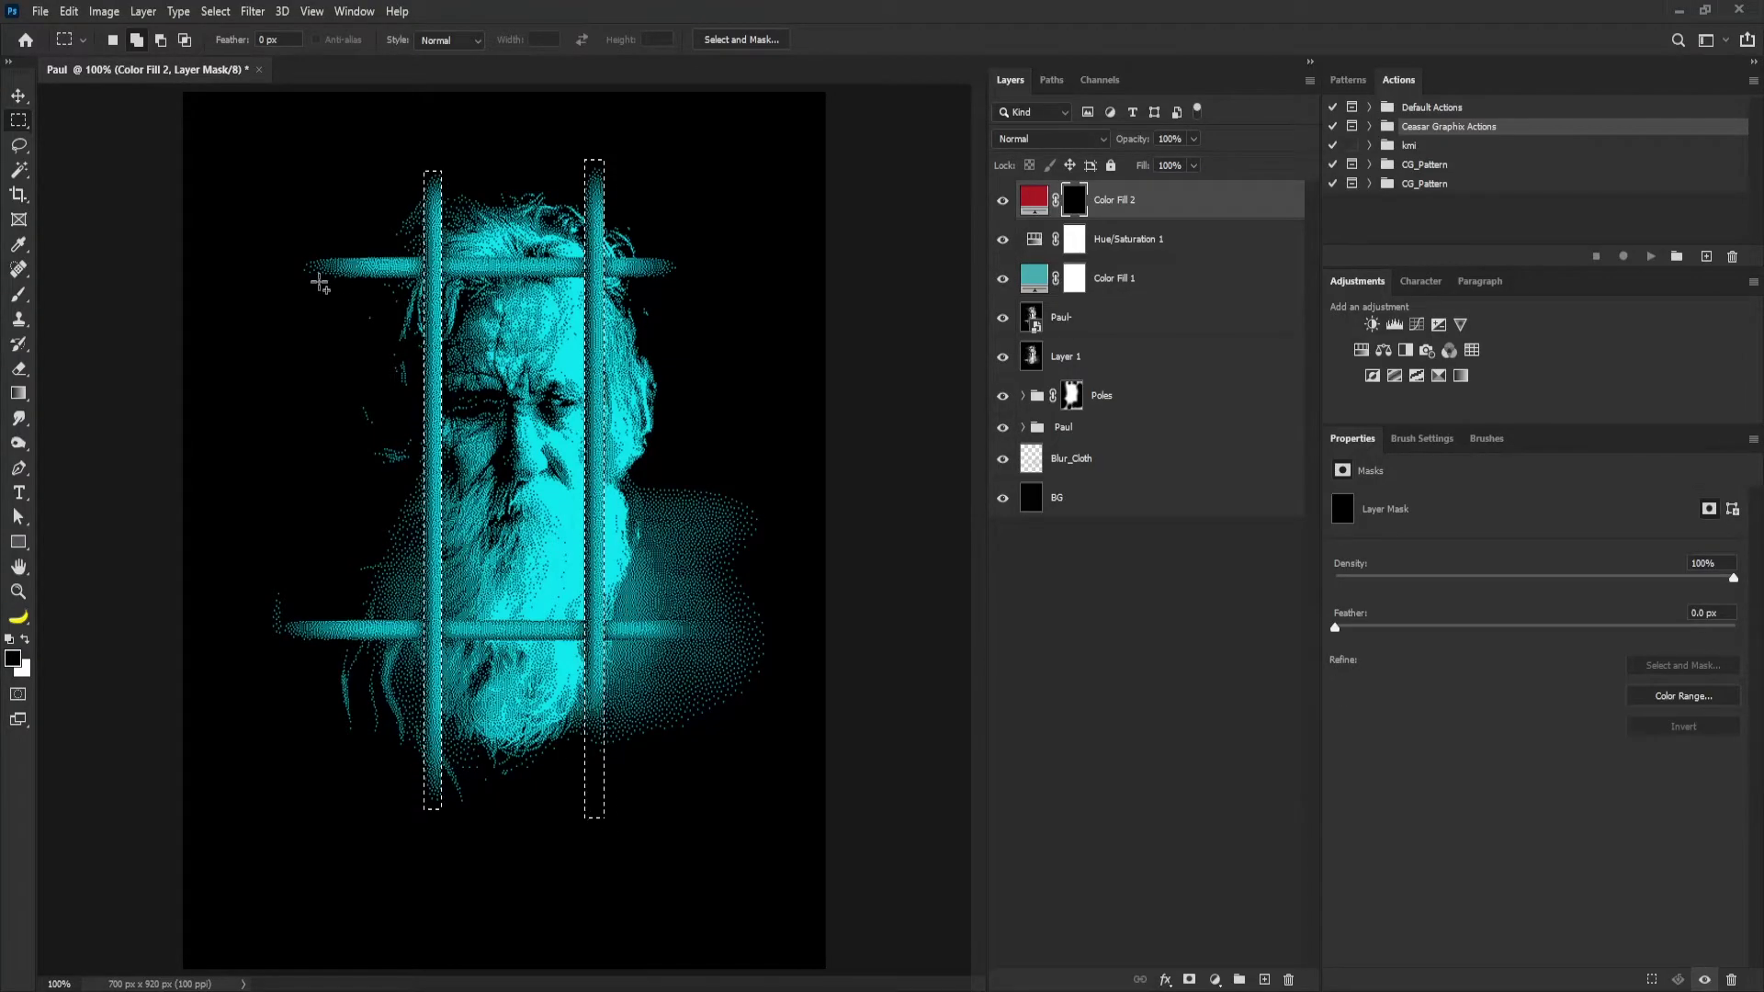
pyautogui.moveTo(282, 258); pyautogui.dragTo(710, 274)
pyautogui.moveTo(284, 621); pyautogui.dragTo(713, 638)
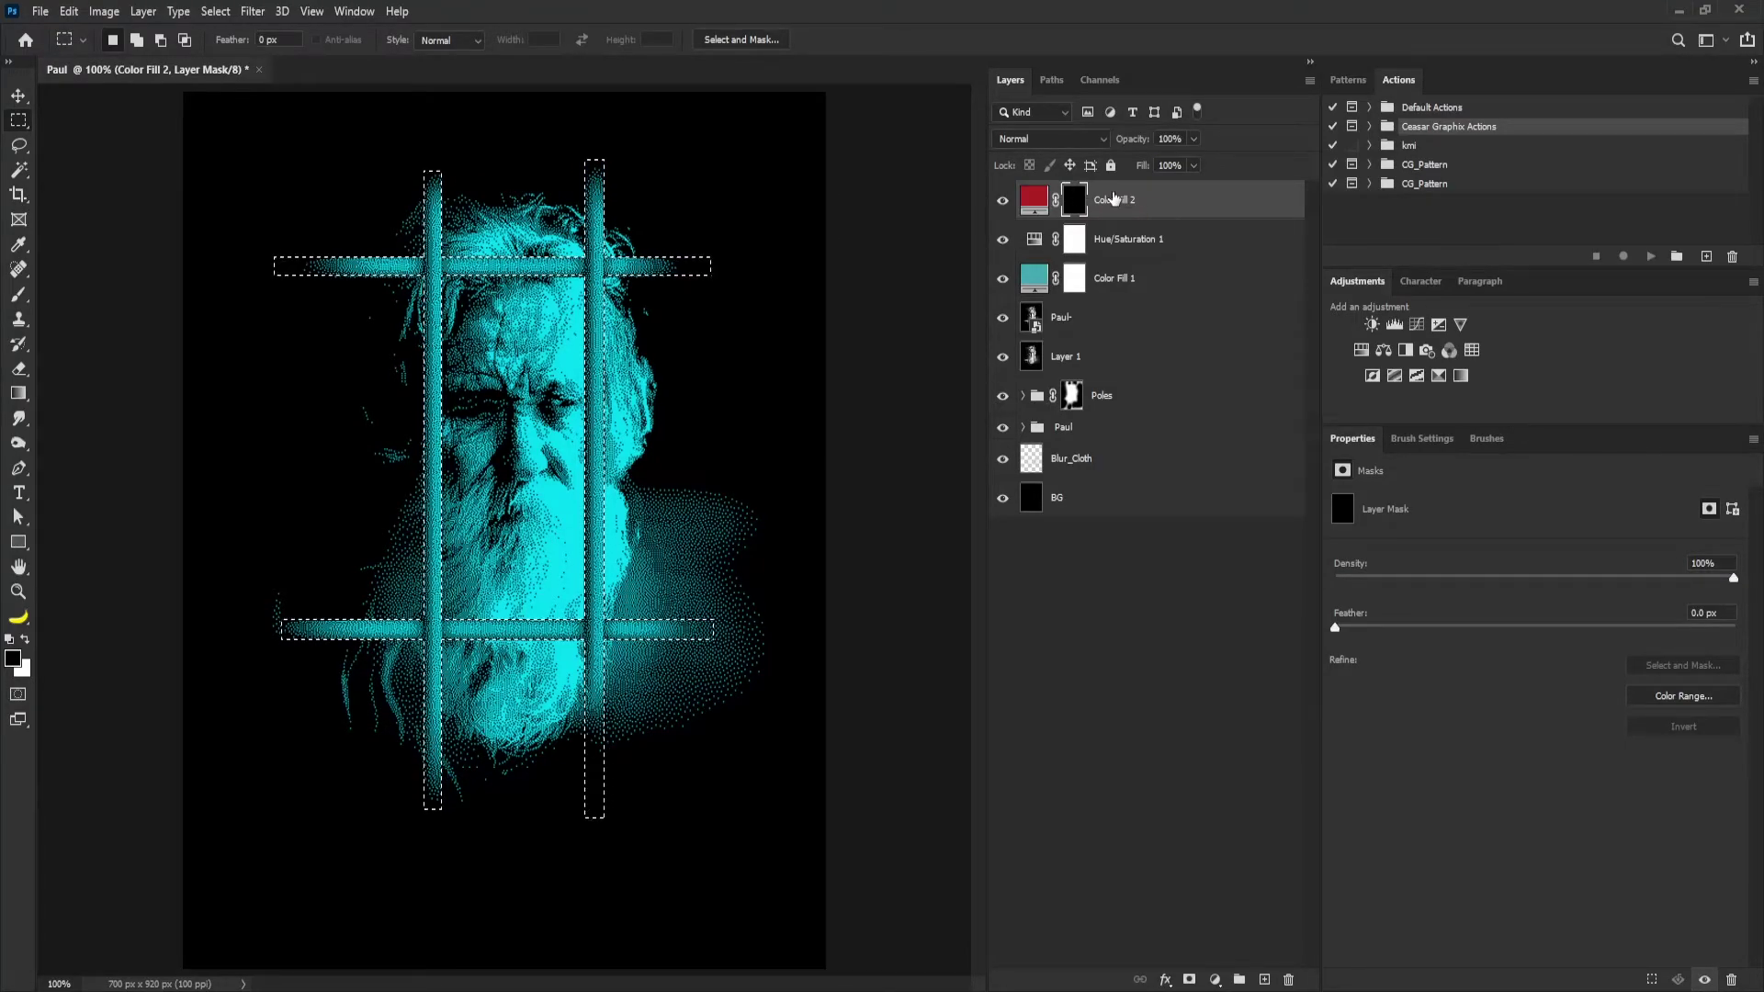
pyautogui.hotkey('ctrl', 'BackSpace')
pyautogui.hotkey('ctrl', 'd')
# Set the red fill layer's blend mode to Color and raise its Underlying Layer black Blend If point to 59, splitting the slider.
pyautogui.click(1071, 139)
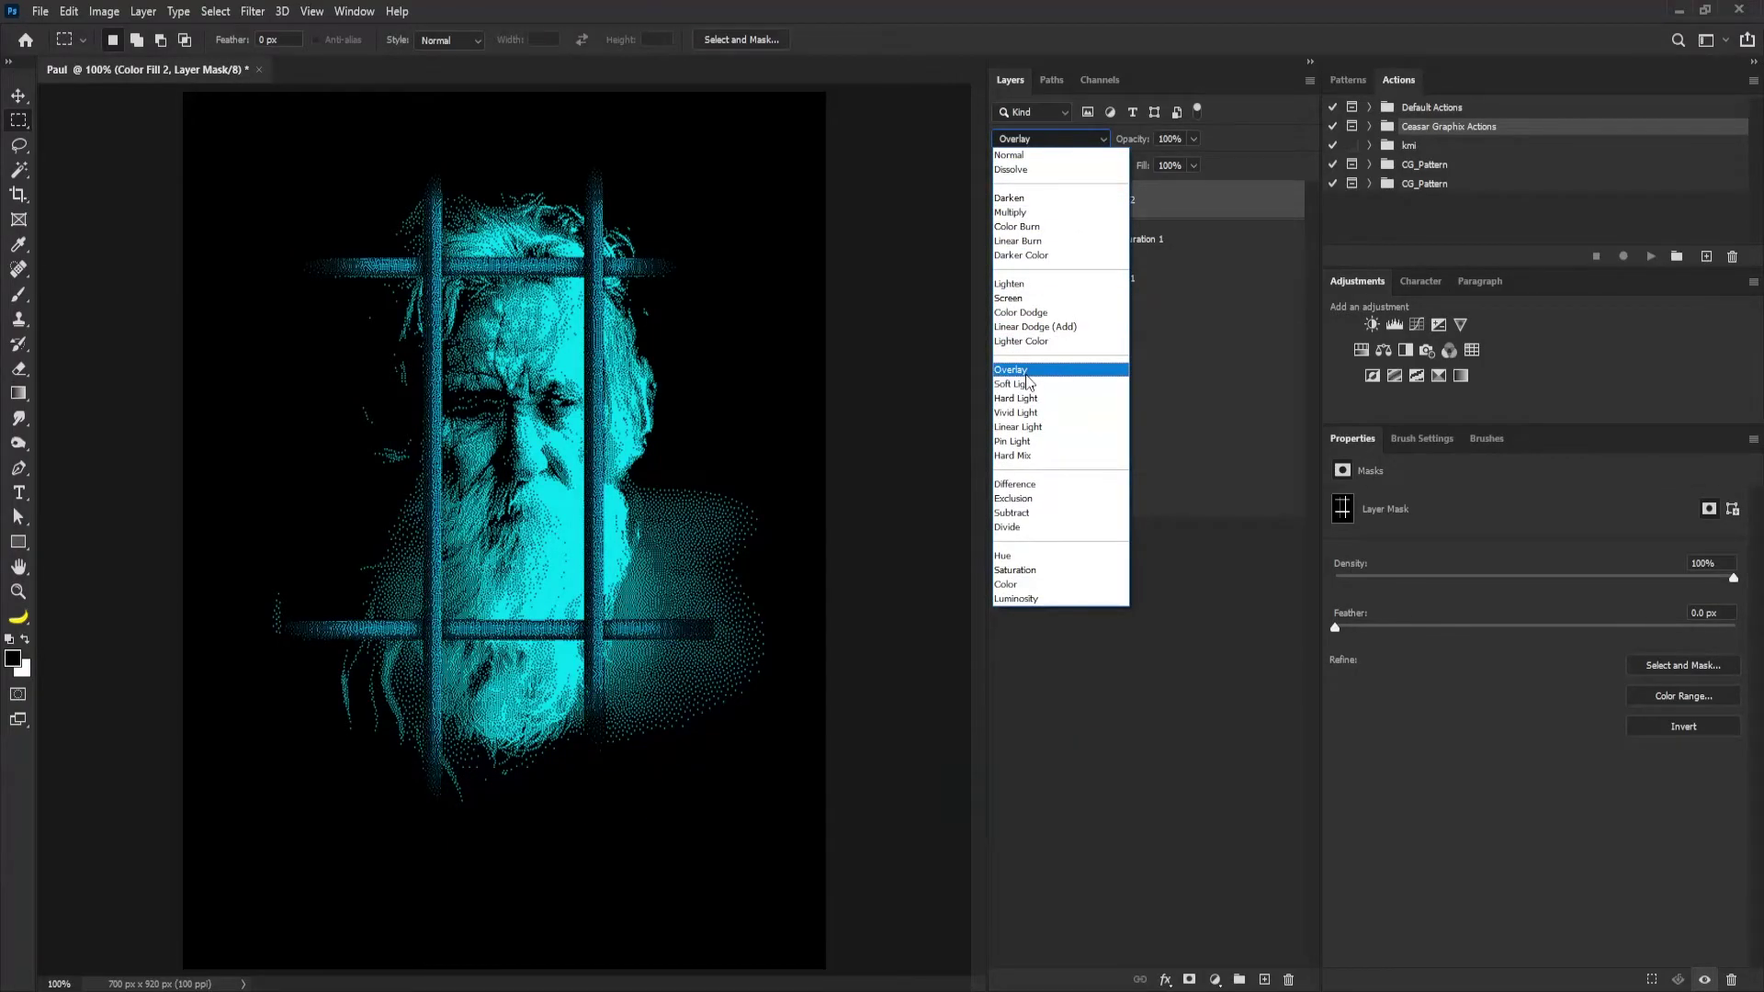
pyautogui.click(1027, 586)
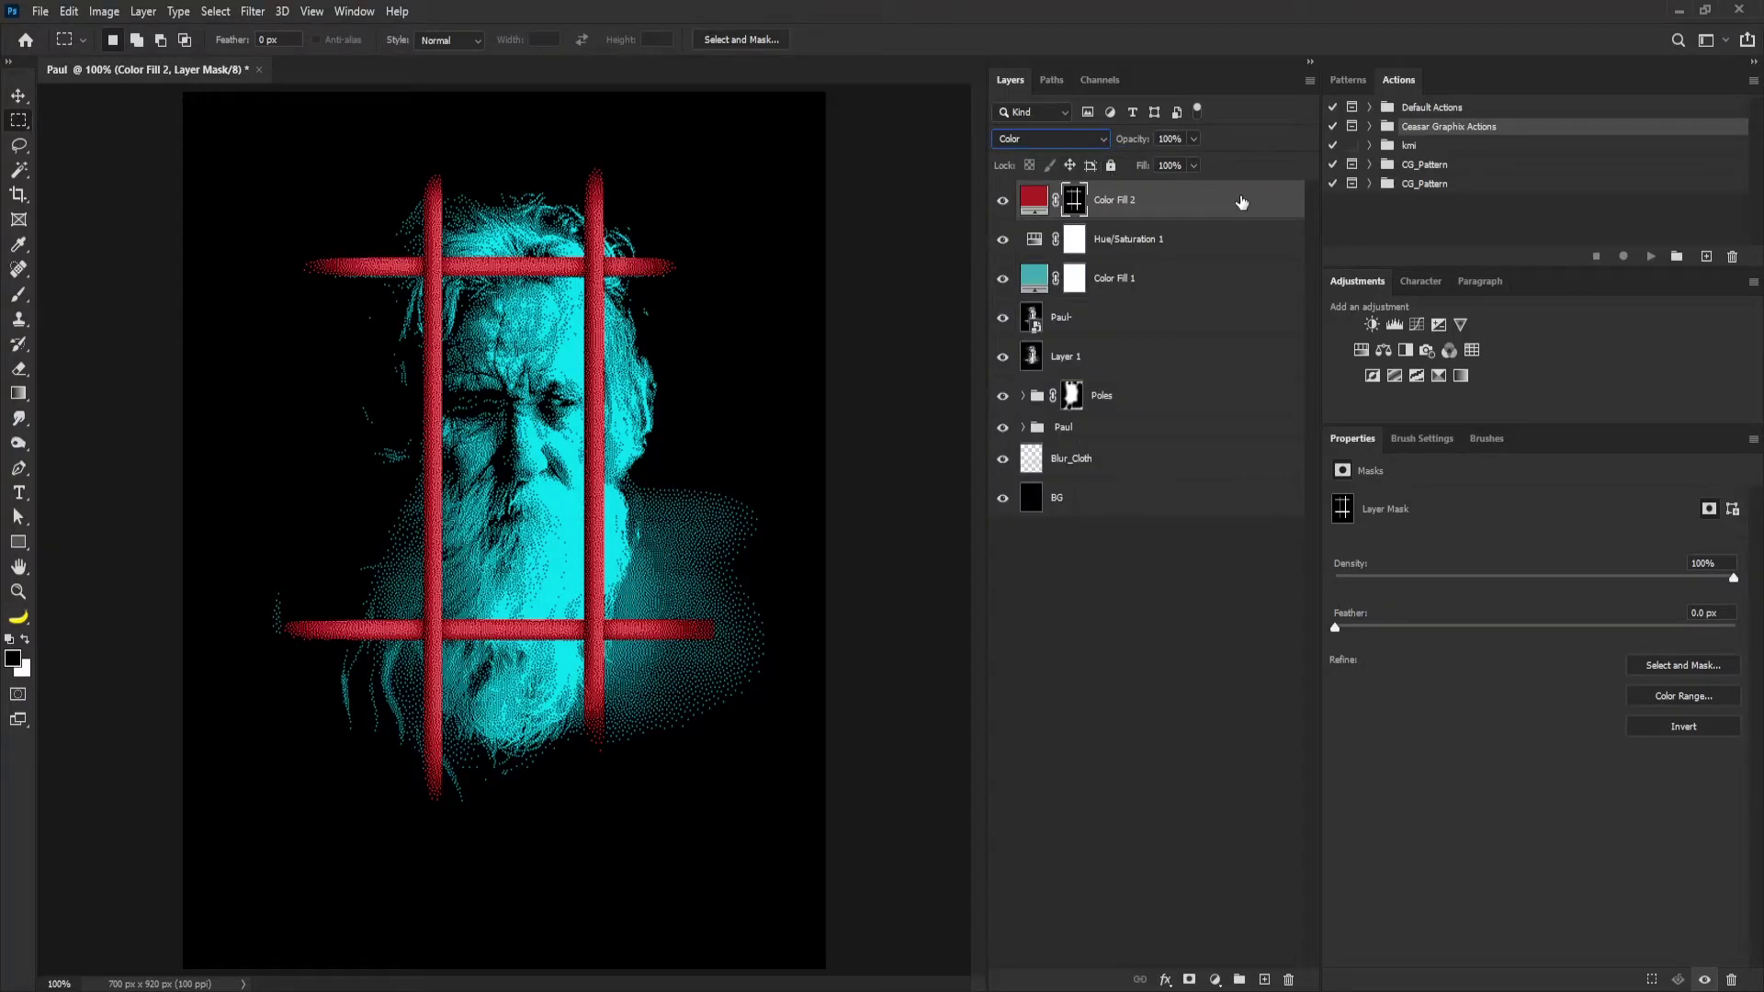
pyautogui.hotkey('ctrl', '2')
pyautogui.doubleClick(1205, 216)
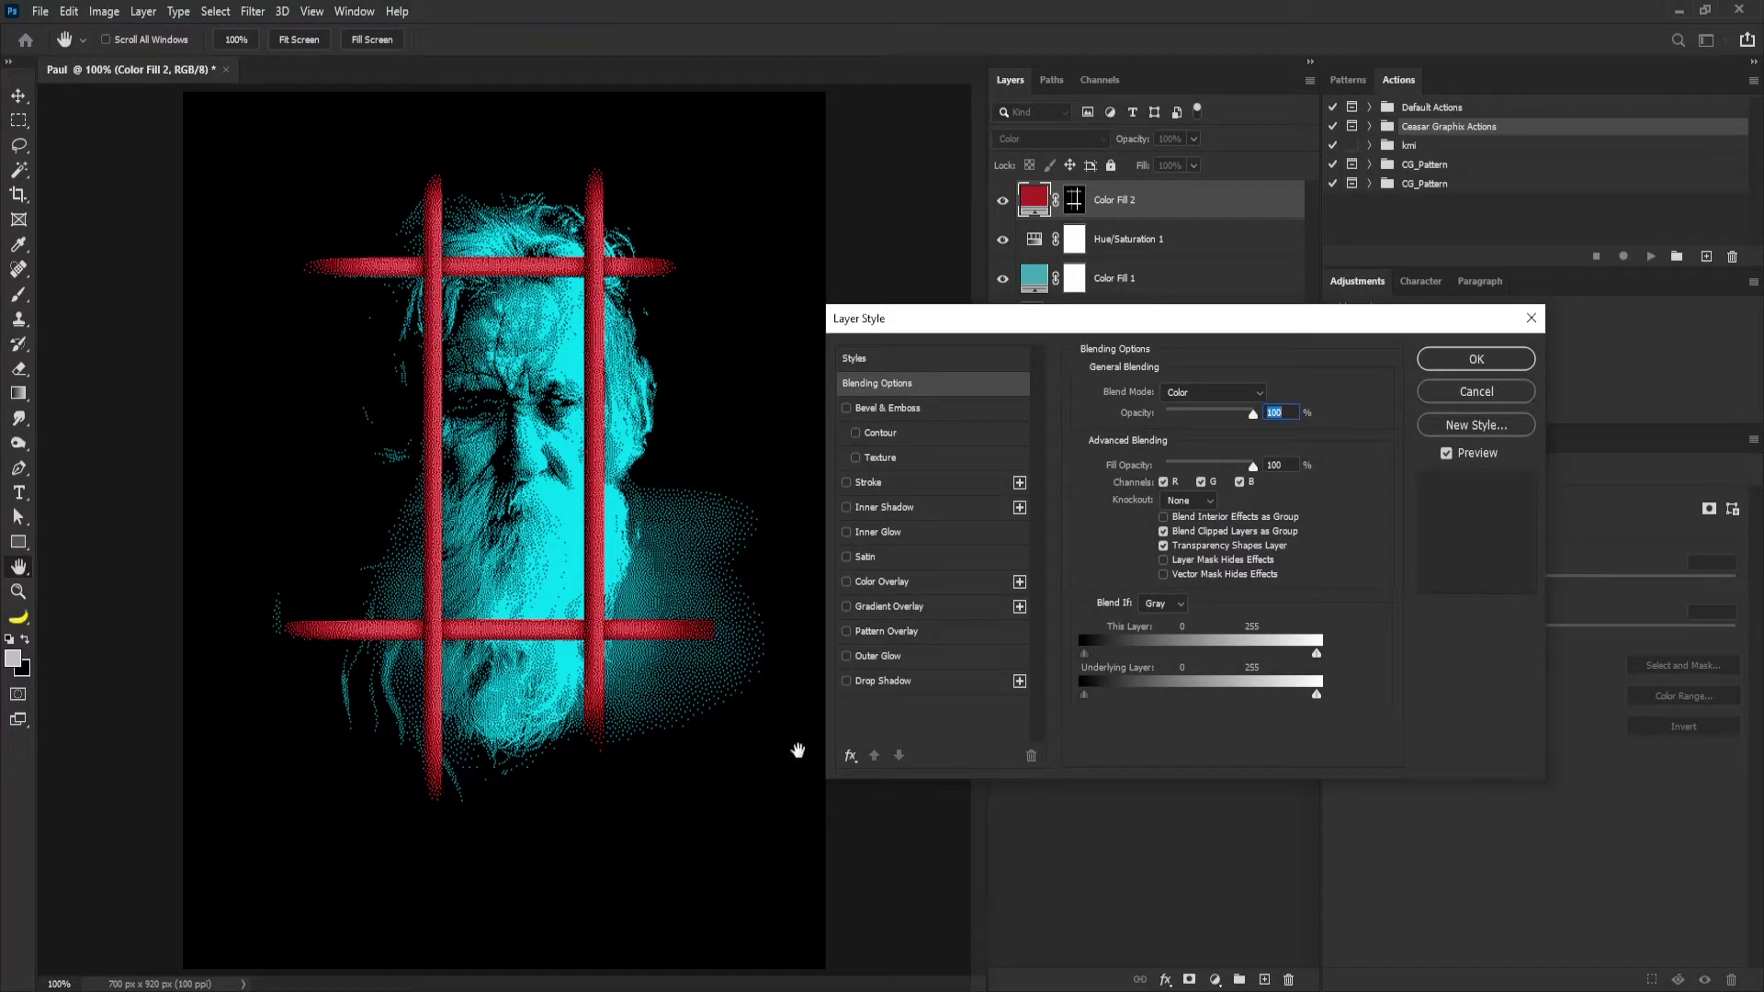
pyautogui.moveTo(1090, 697); pyautogui.dragTo(1136, 699)
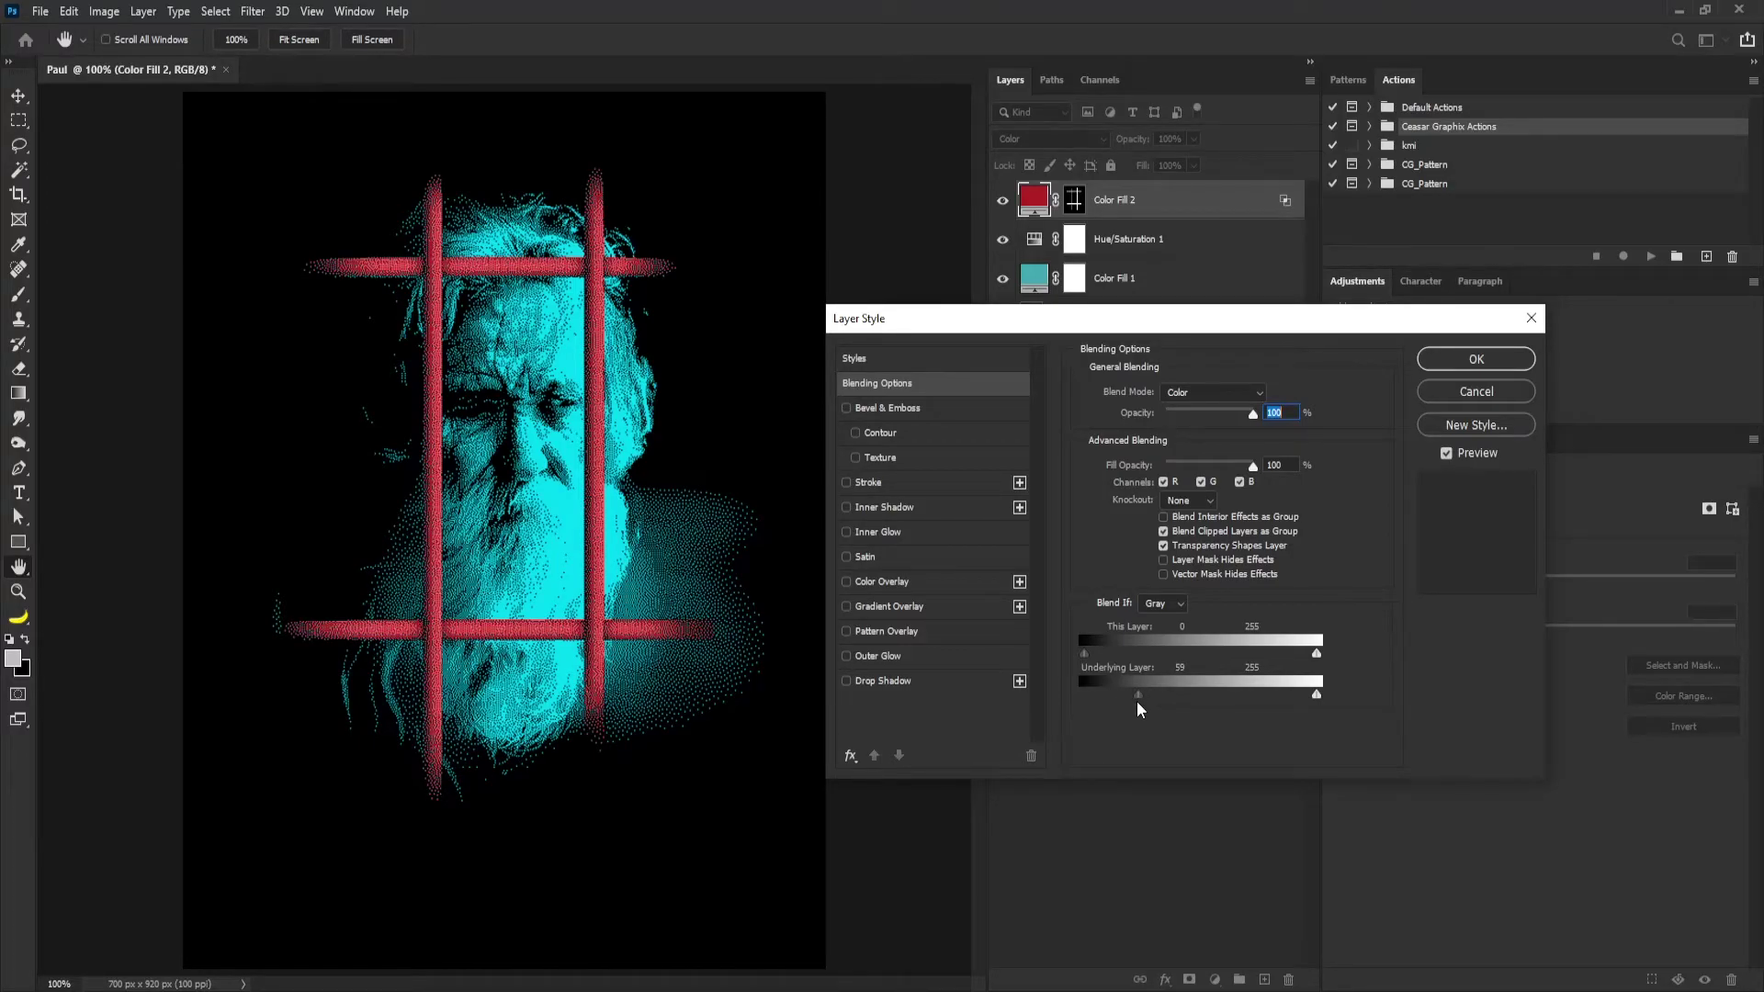
pyautogui.press('alt')
pyautogui.click(1460, 358)
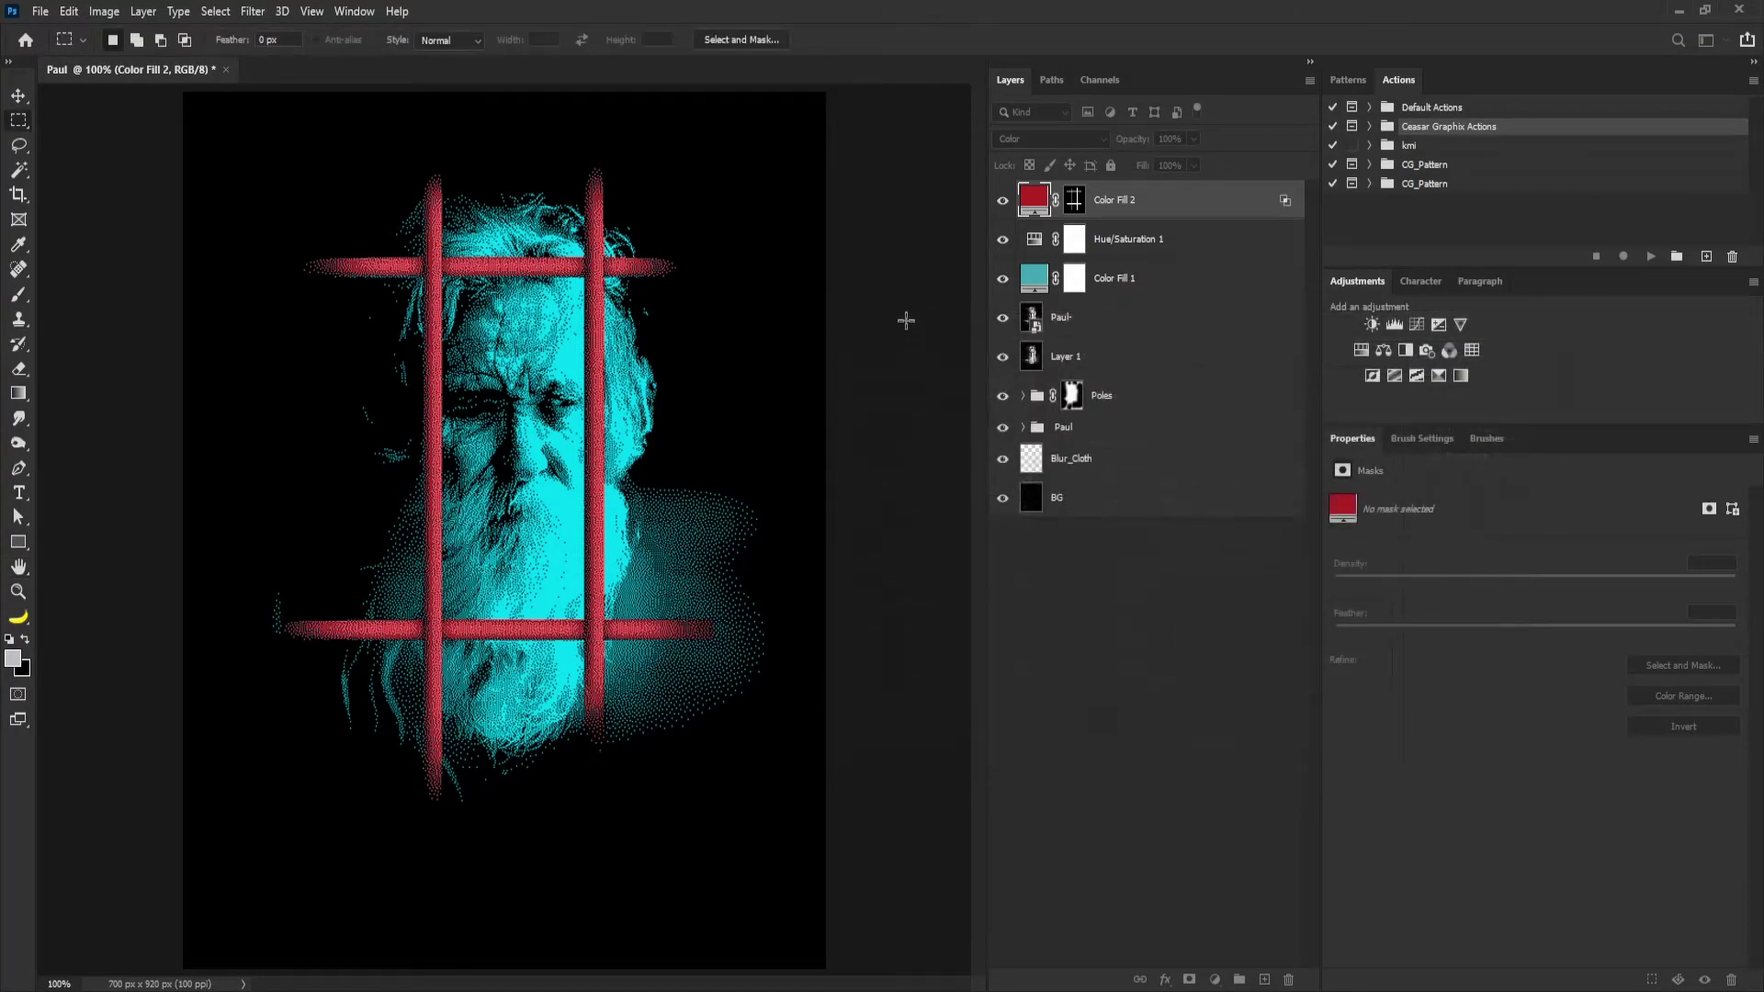
# Create a new layer named Pole_Shadow\ above the red fill layer.
pyautogui.scroll(-3, 560, 407)
pyautogui.scroll(3, 560, 407)
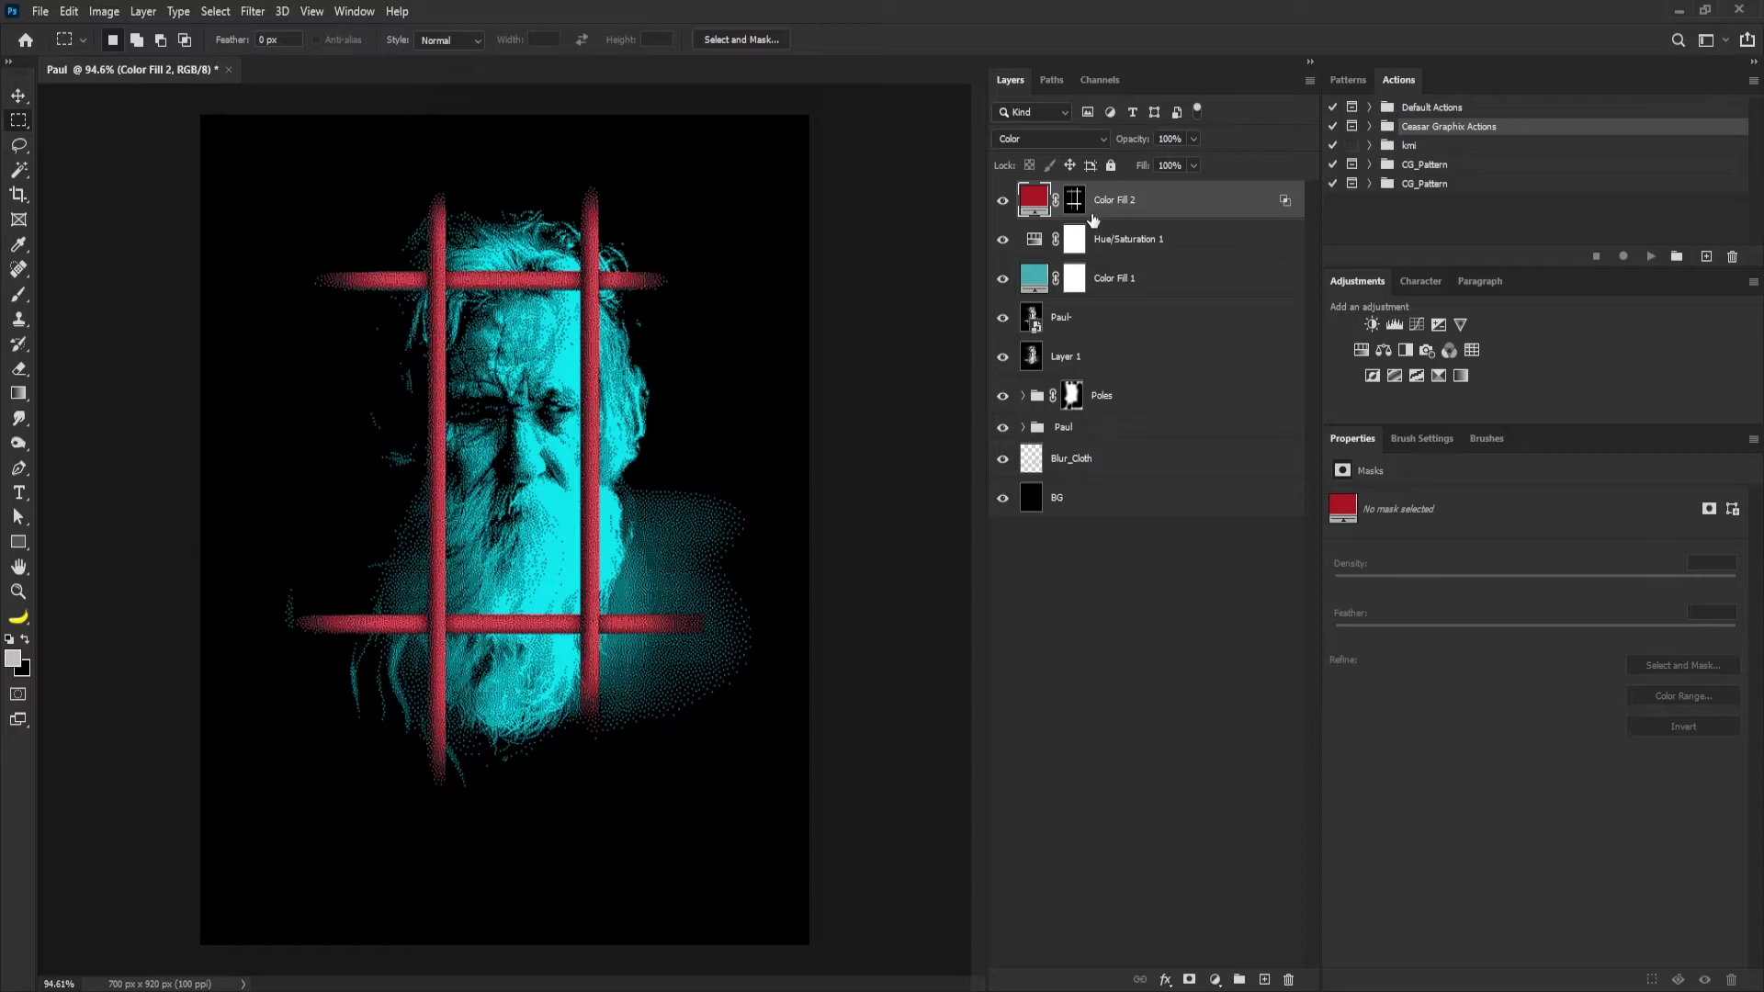
pyautogui.hotkey('ctrl', 'shift', 'n')
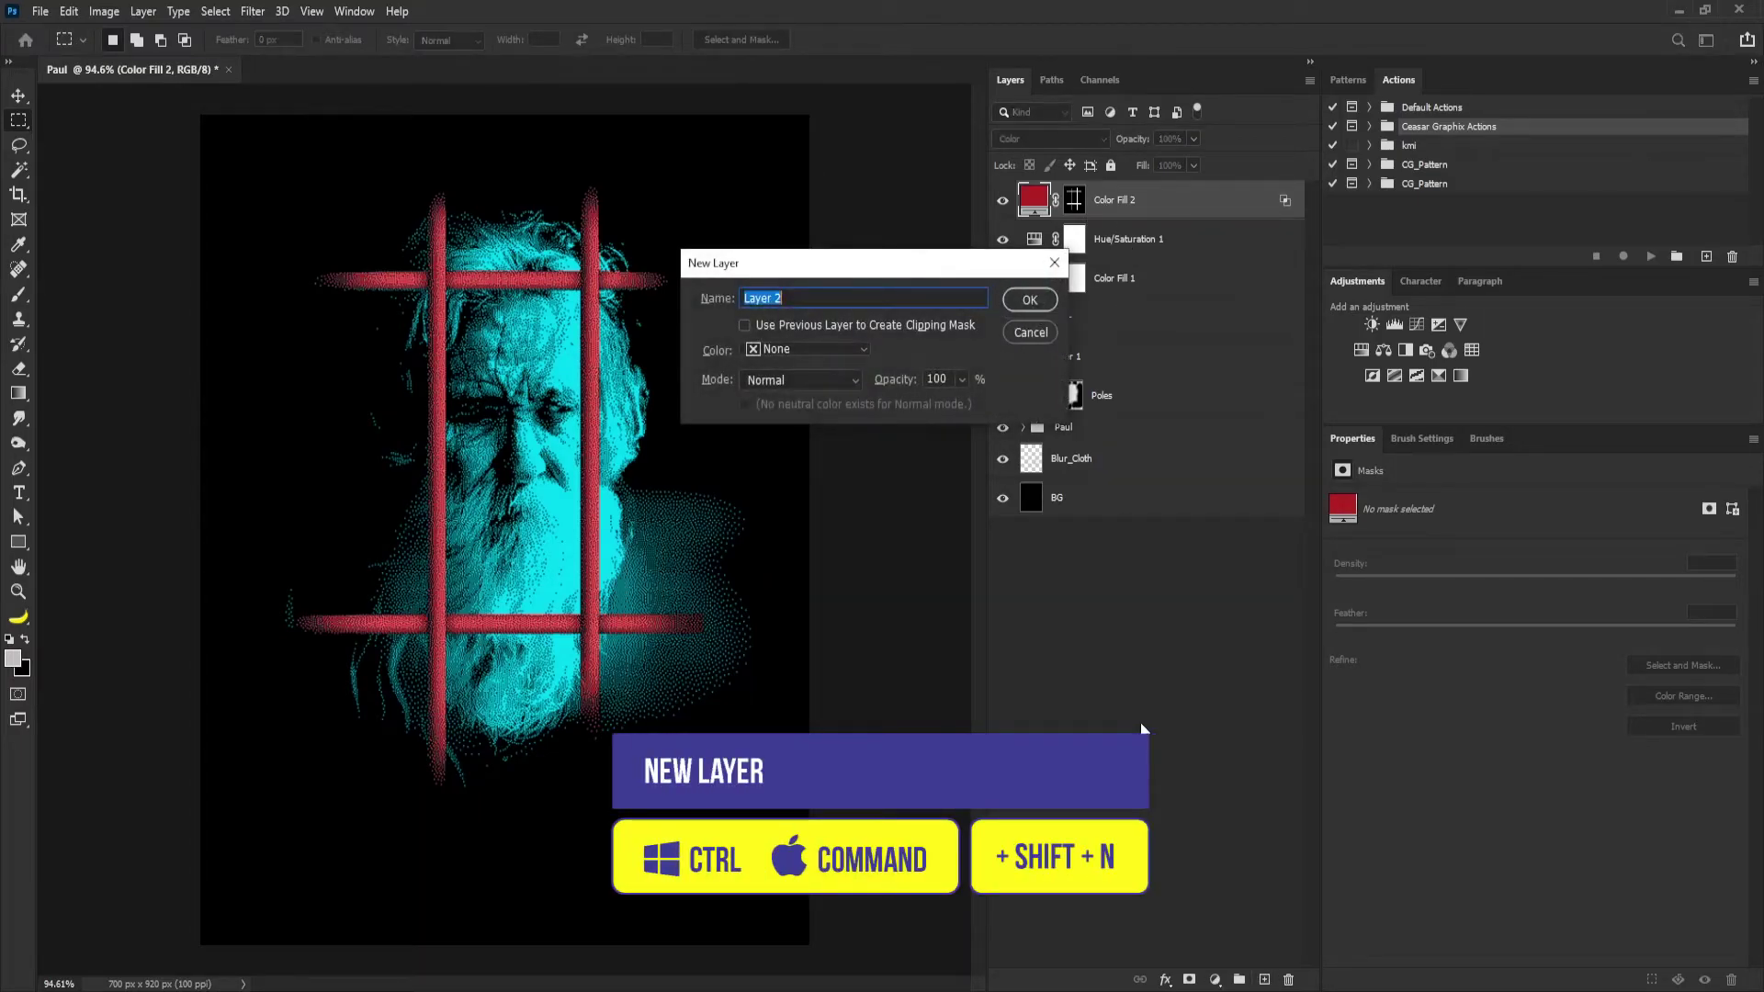
pyautogui.write('Pole_Shadow\\')
pyautogui.press('Return')
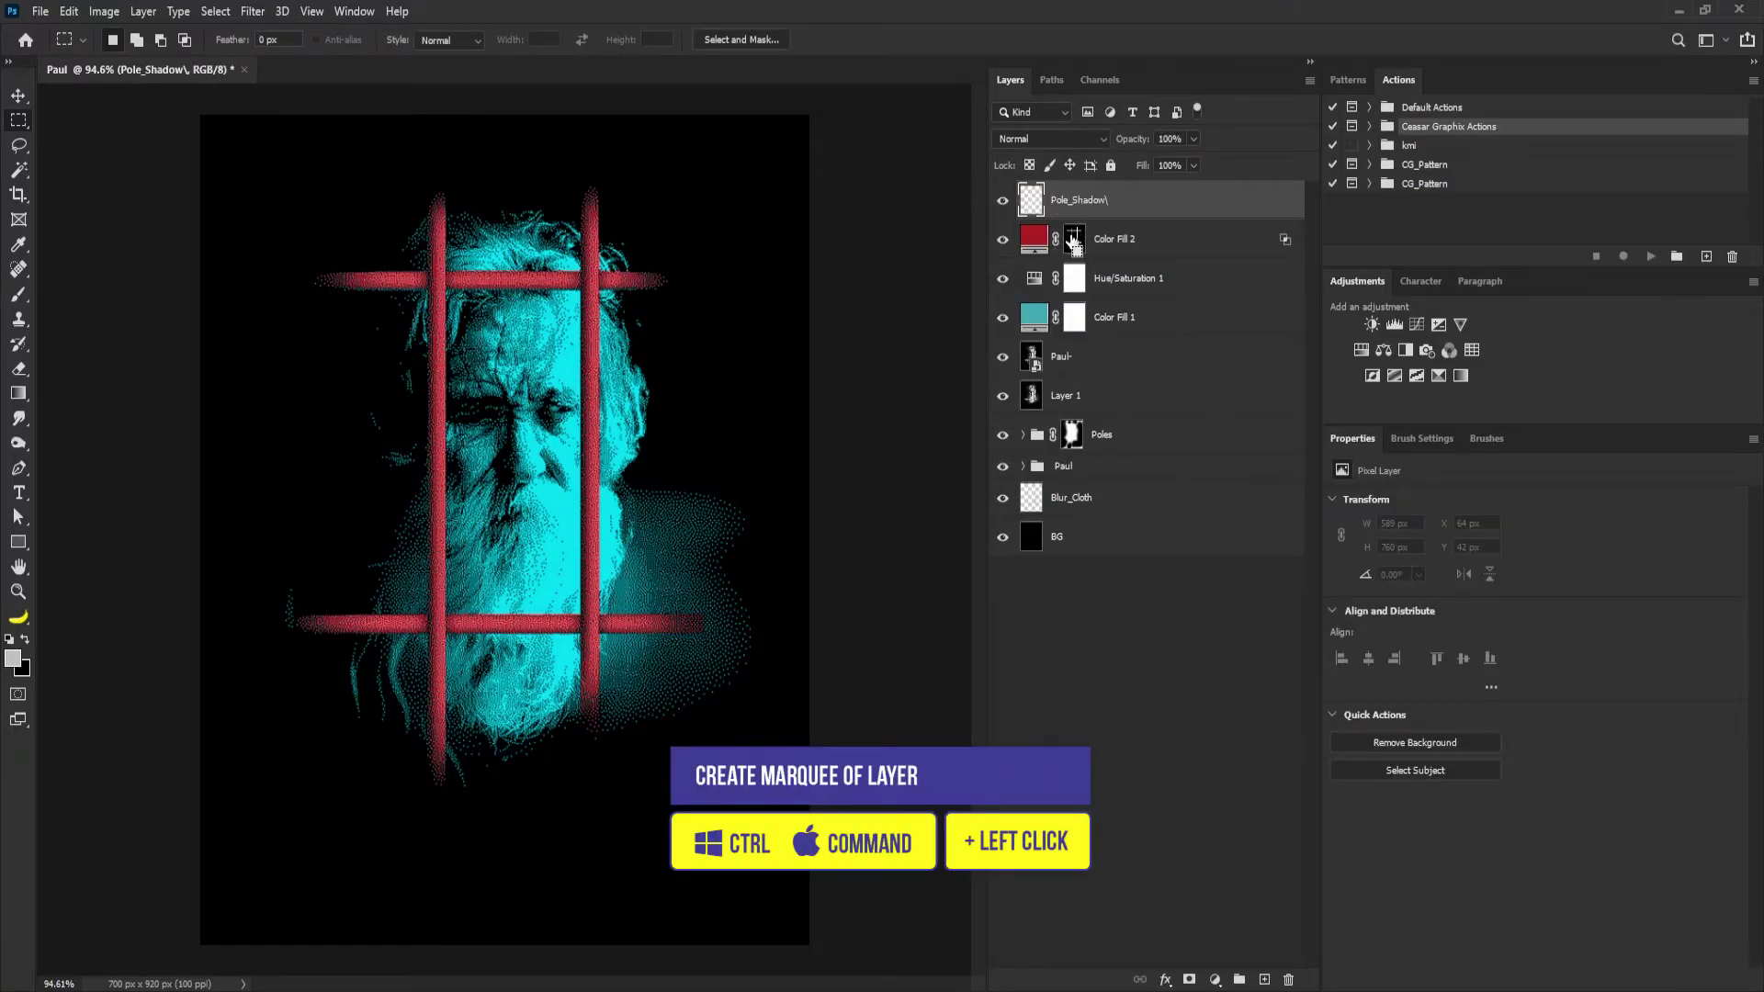
# Fill the bar shapes from the red fill's mask with black on the Pole_Shadow\ layer and move it below the red fill layer.
pyautogui.keyDown('ctrl'); pyautogui.click(1073, 237); pyautogui.keyUp('ctrl')
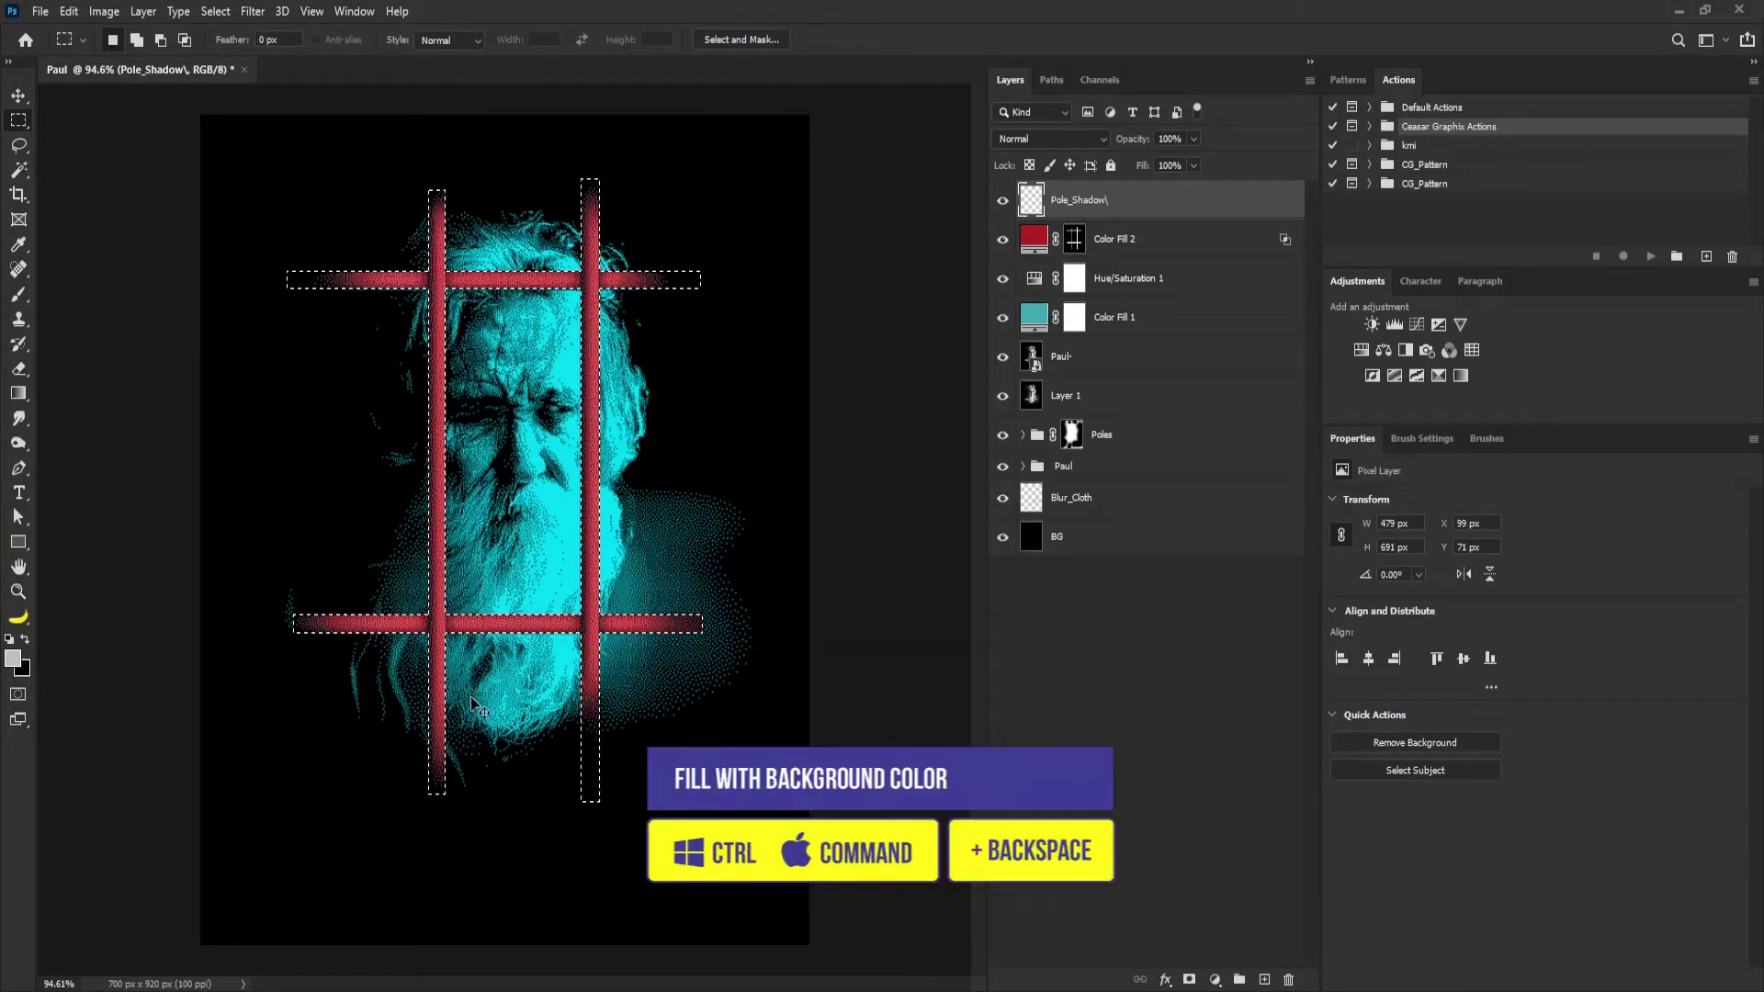
pyautogui.hotkey('ctrl', 'BackSpace')
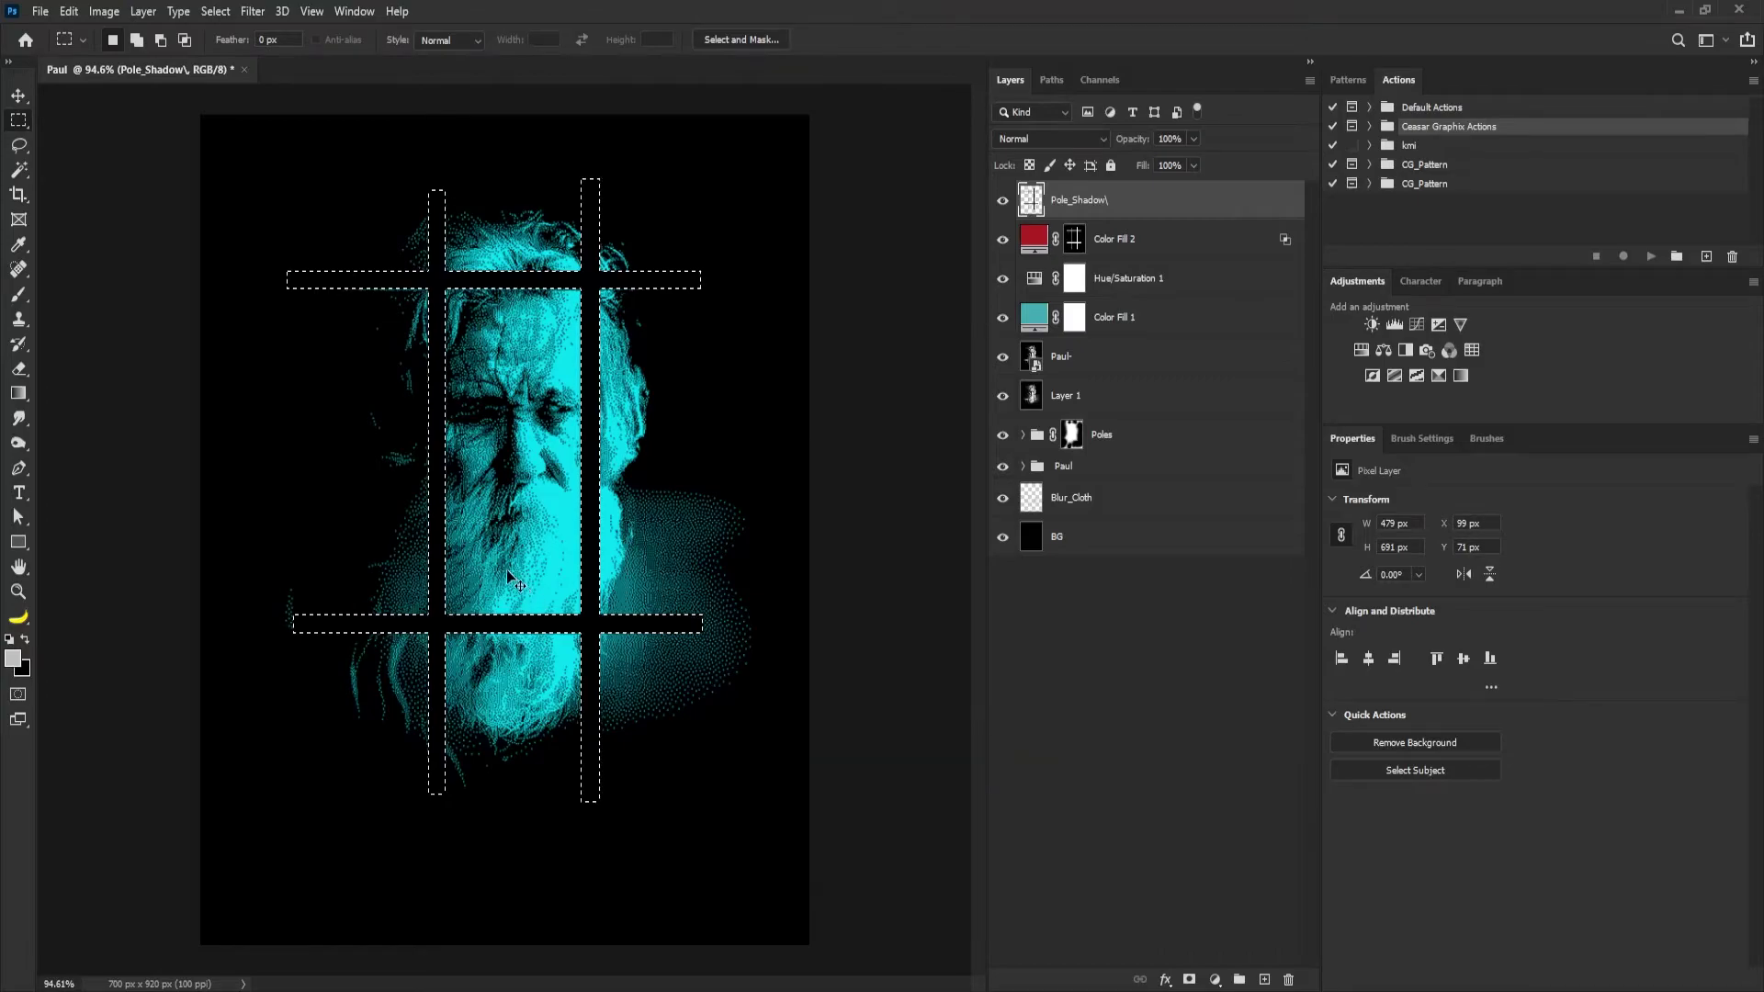
pyautogui.hotkey('ctrl', 'd')
pyautogui.moveTo(1137, 210); pyautogui.dragTo(1139, 262)
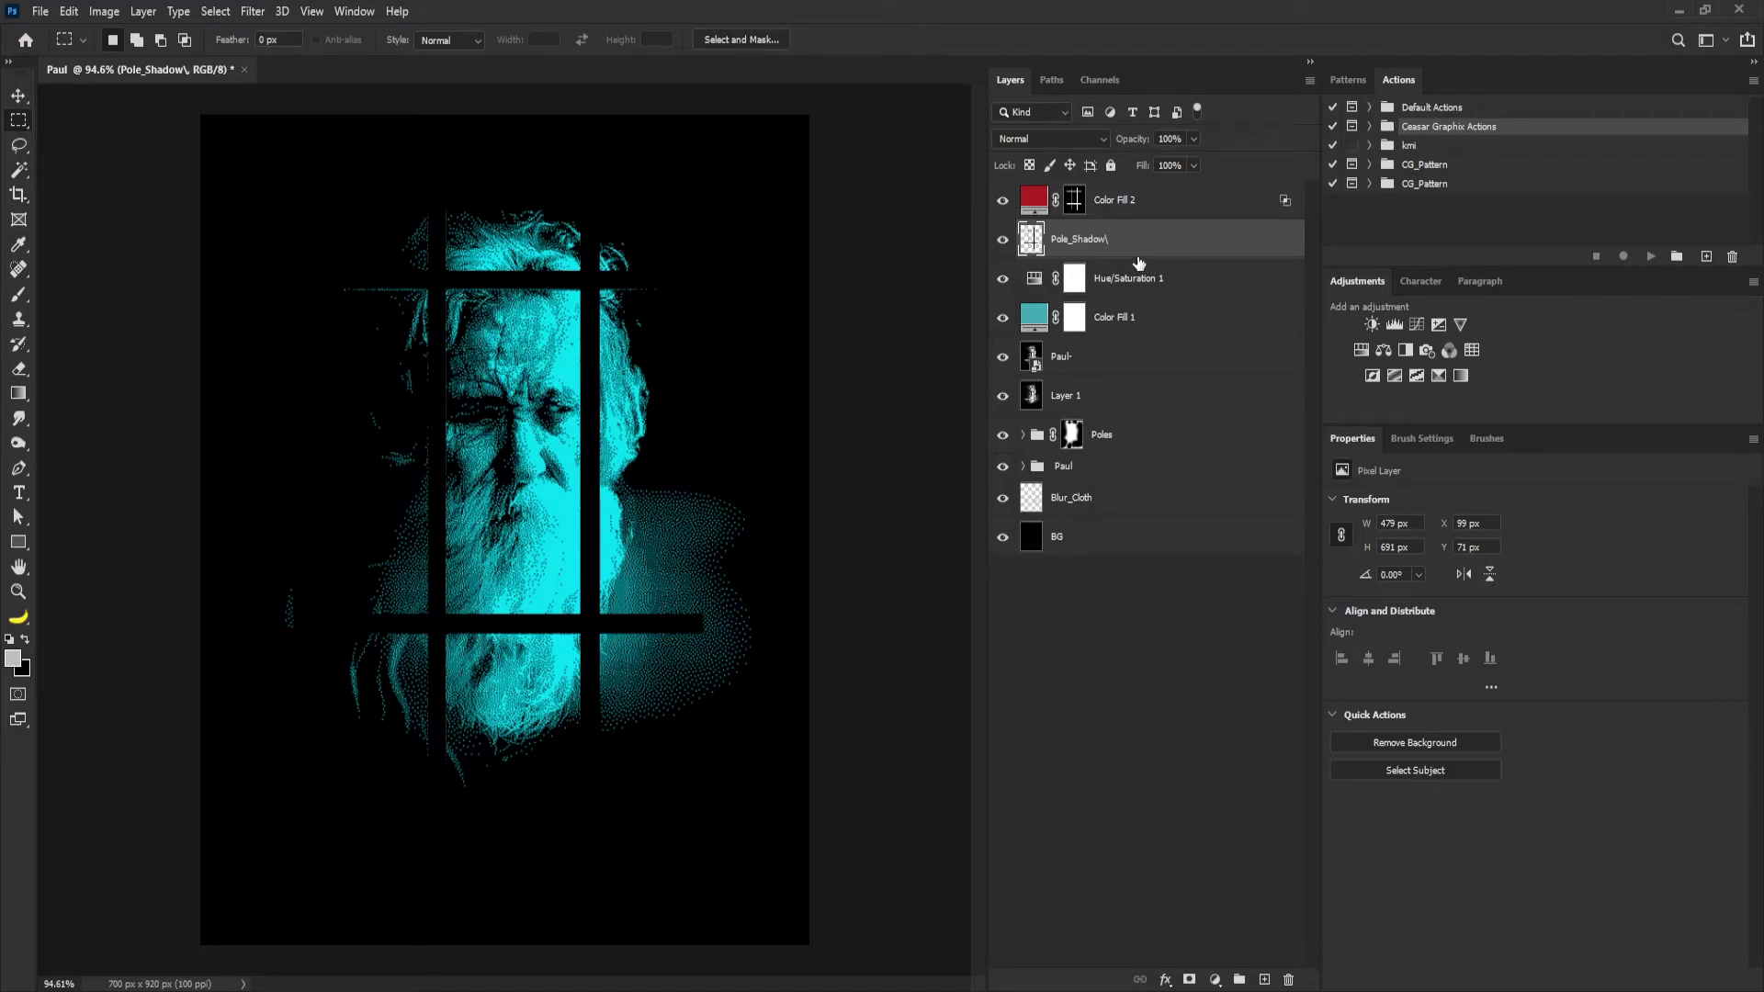
# Offset the Pole_Shadow\ layer down and left from the red bars to X 64 px, Y 111 px.
pyautogui.press('v')
pyautogui.moveTo(565, 326); pyautogui.dragTo(551, 331)
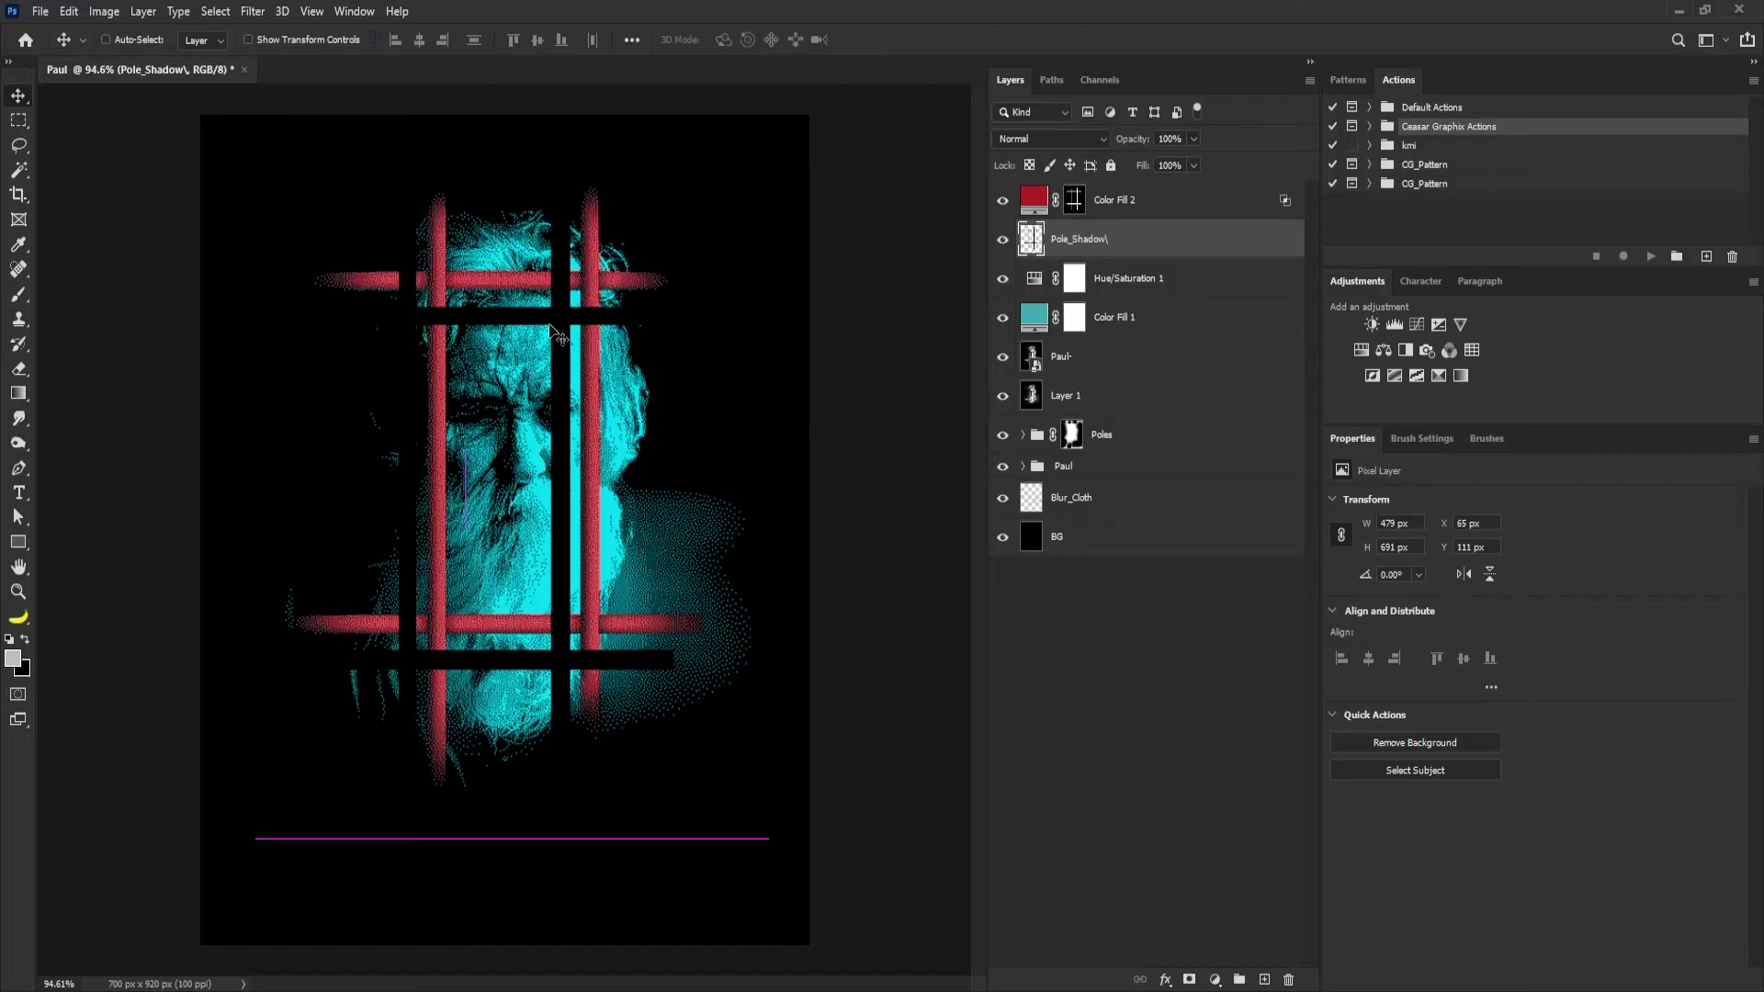
pyautogui.press('Left')
# Apply a Gaussian Blur with a radius of 11.1 pixels to the Pole_Shadow\ layer.
pyautogui.click(252, 11)
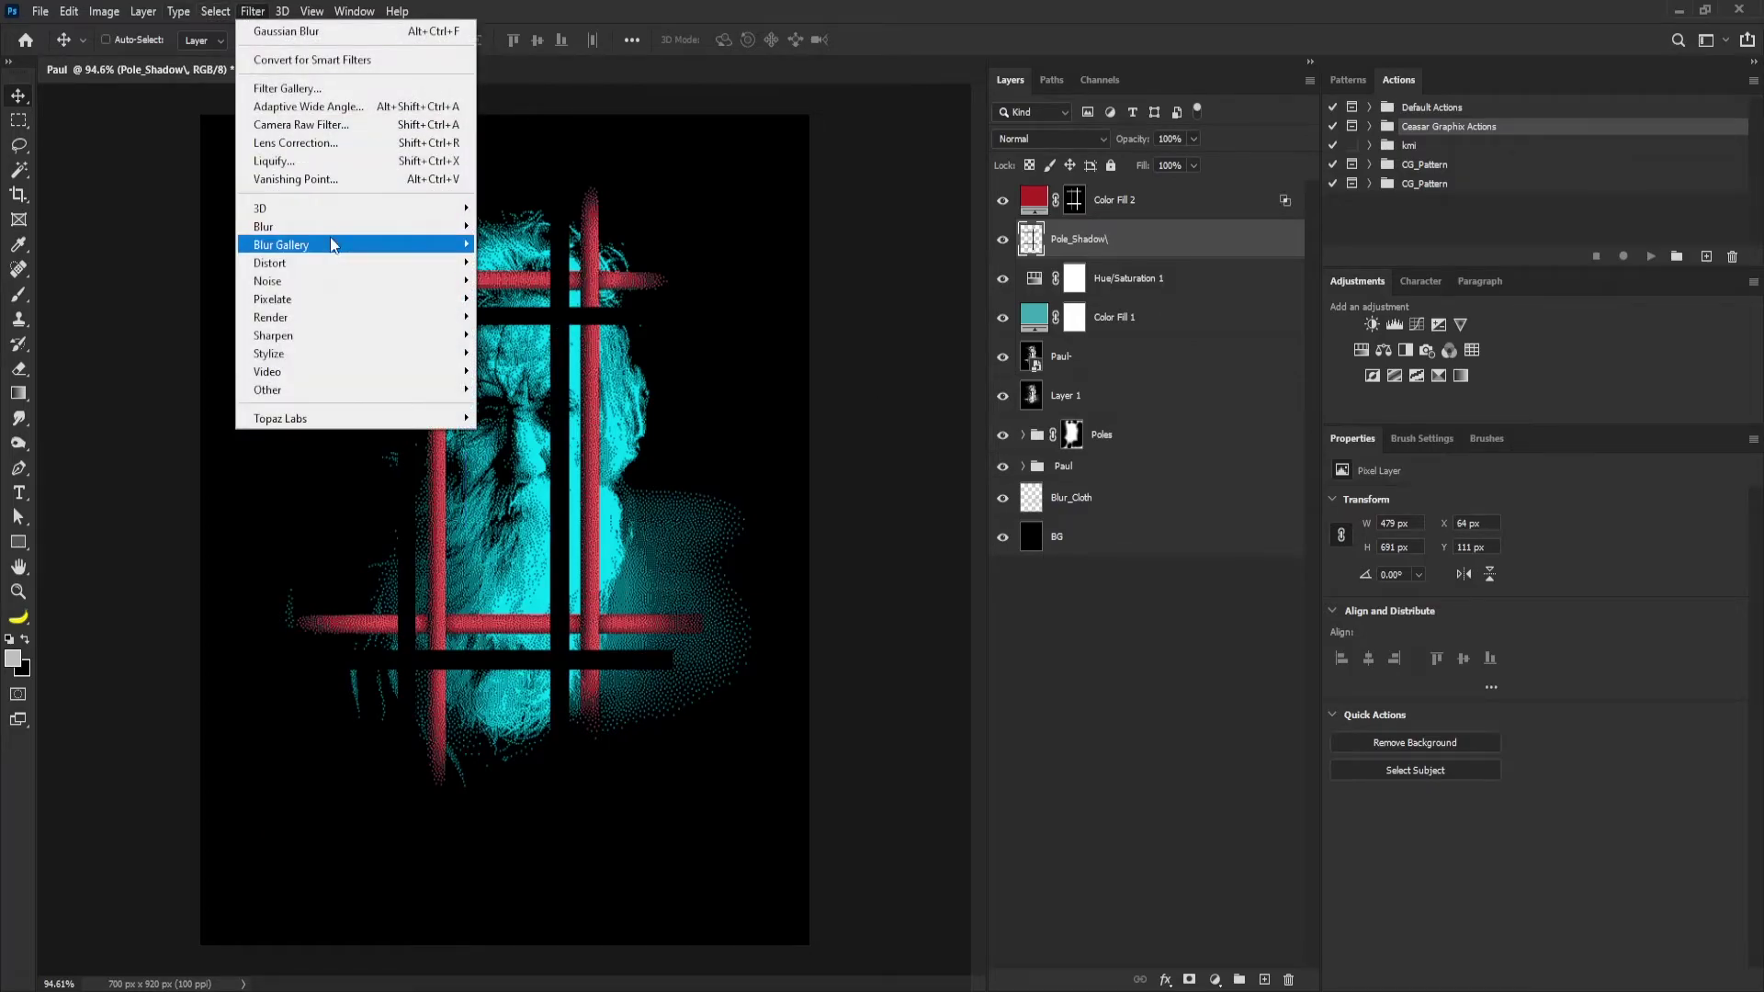
pyautogui.moveTo(312, 226)
pyautogui.click(515, 299)
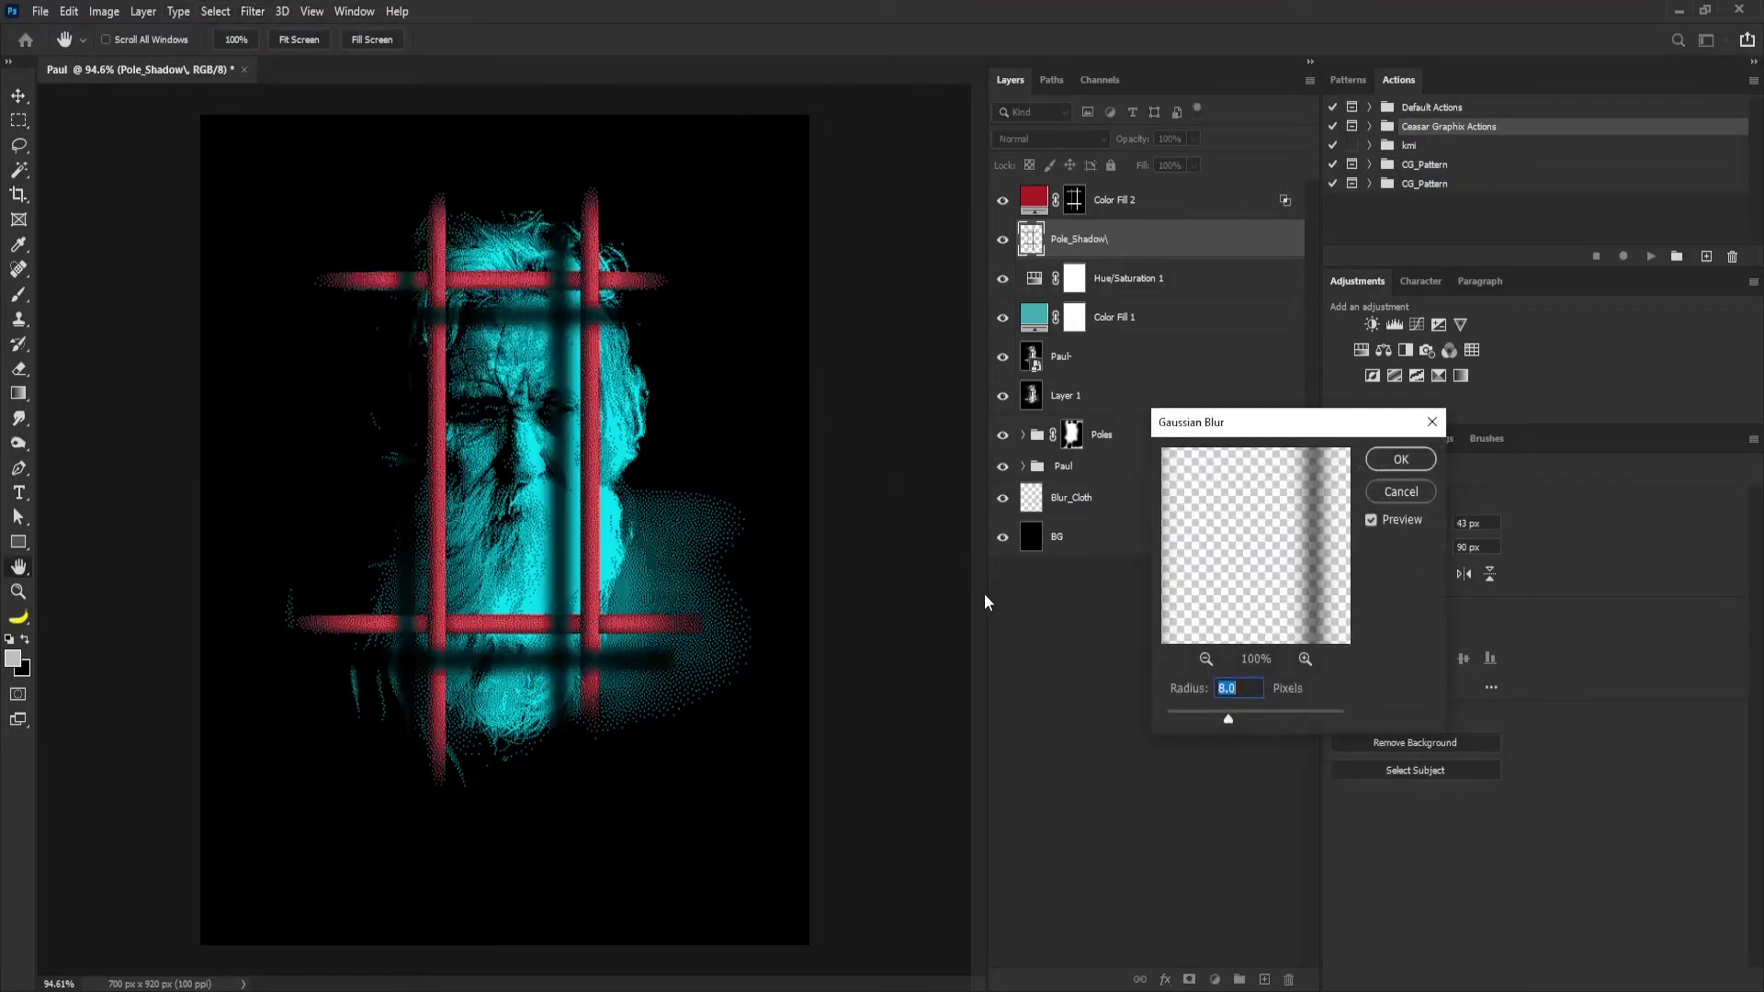
pyautogui.moveTo(1227, 719); pyautogui.dragTo(1233, 720)
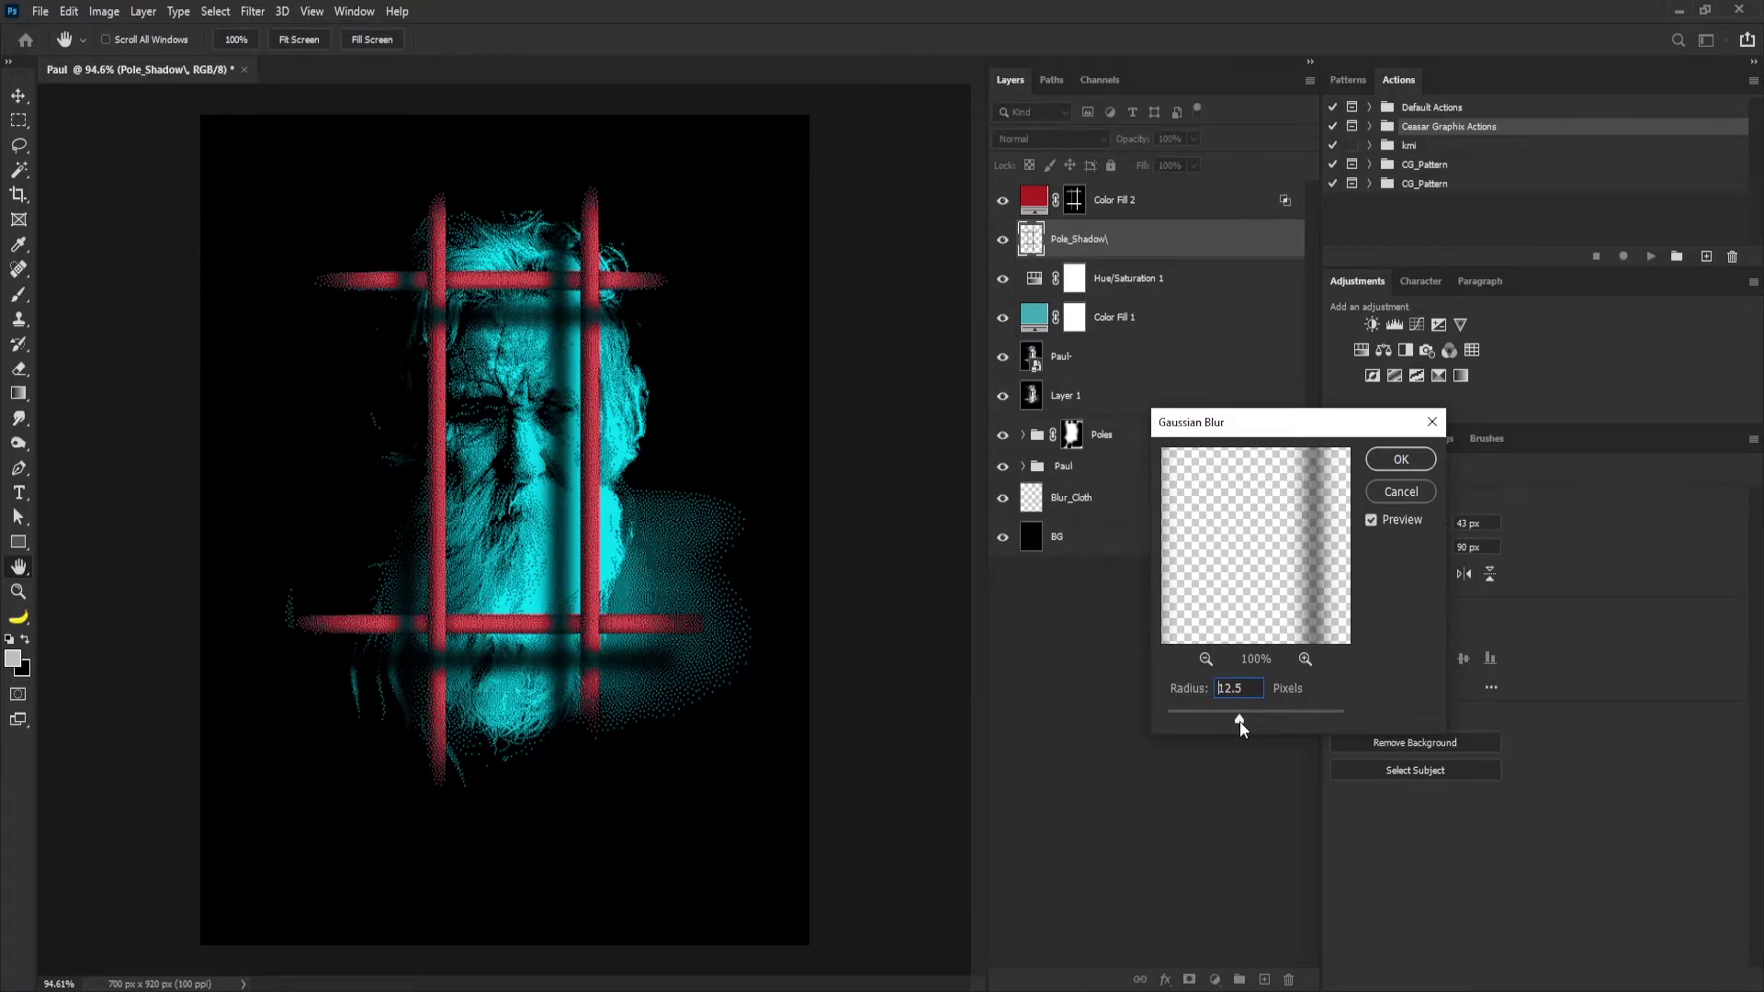
pyautogui.write('11')
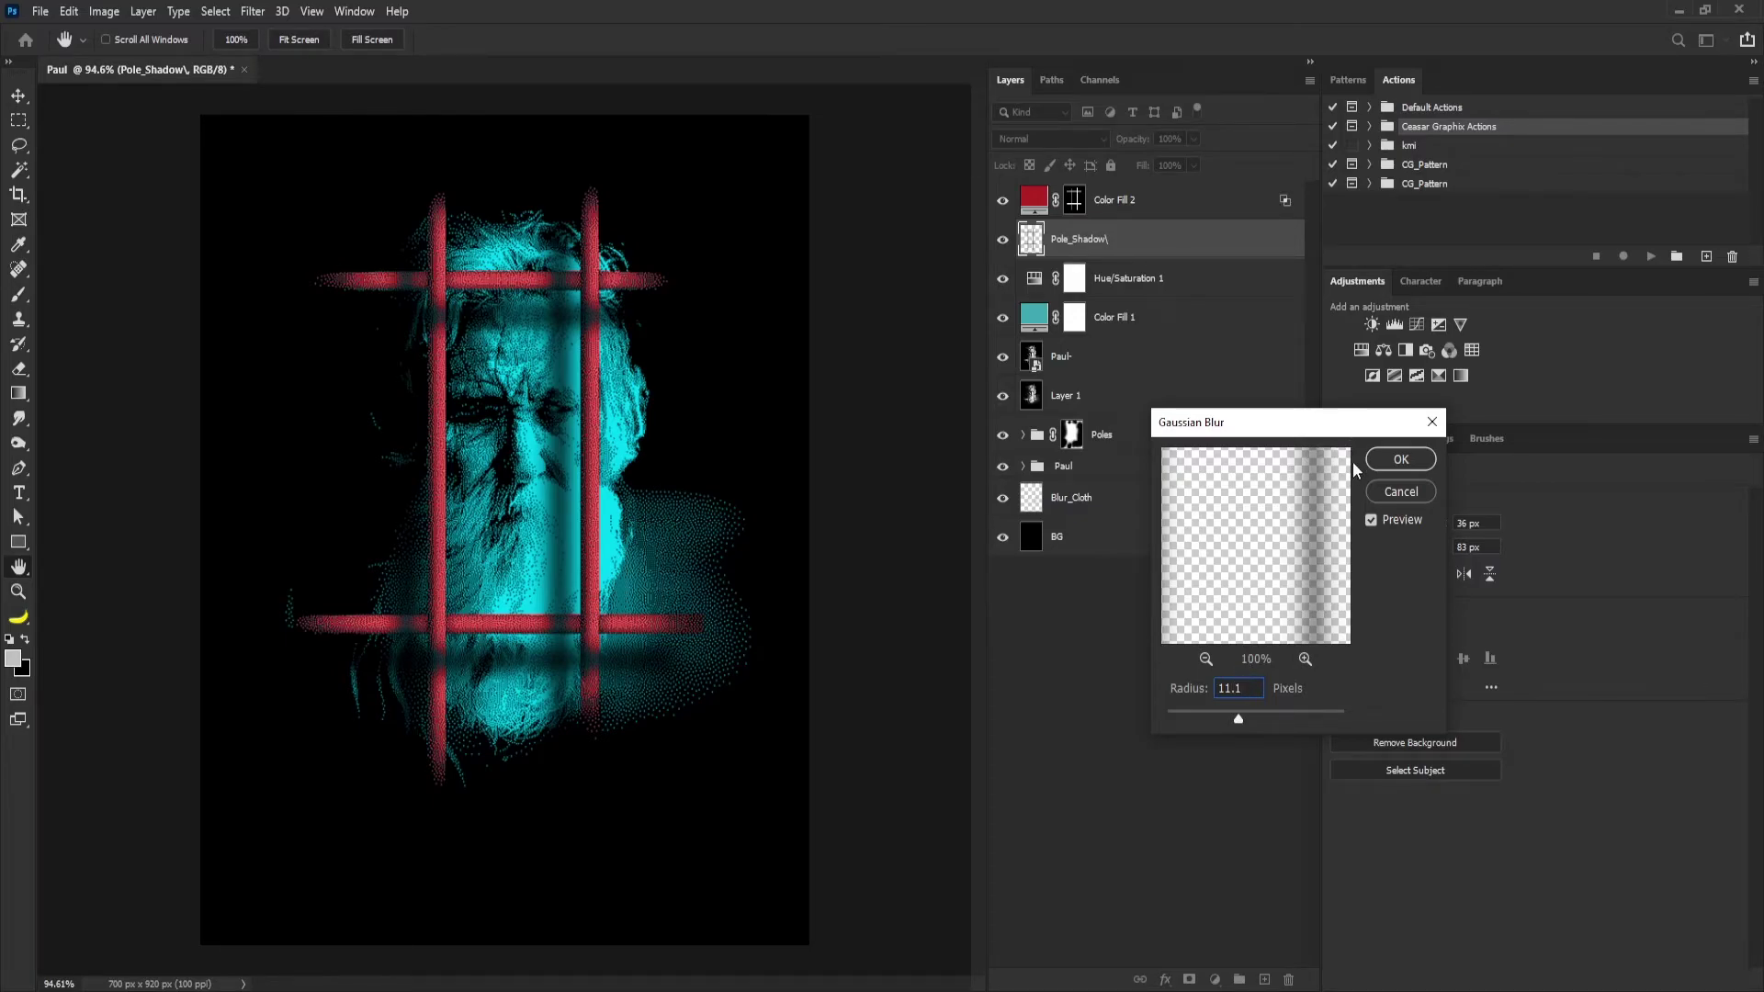
pyautogui.click(1400, 459)
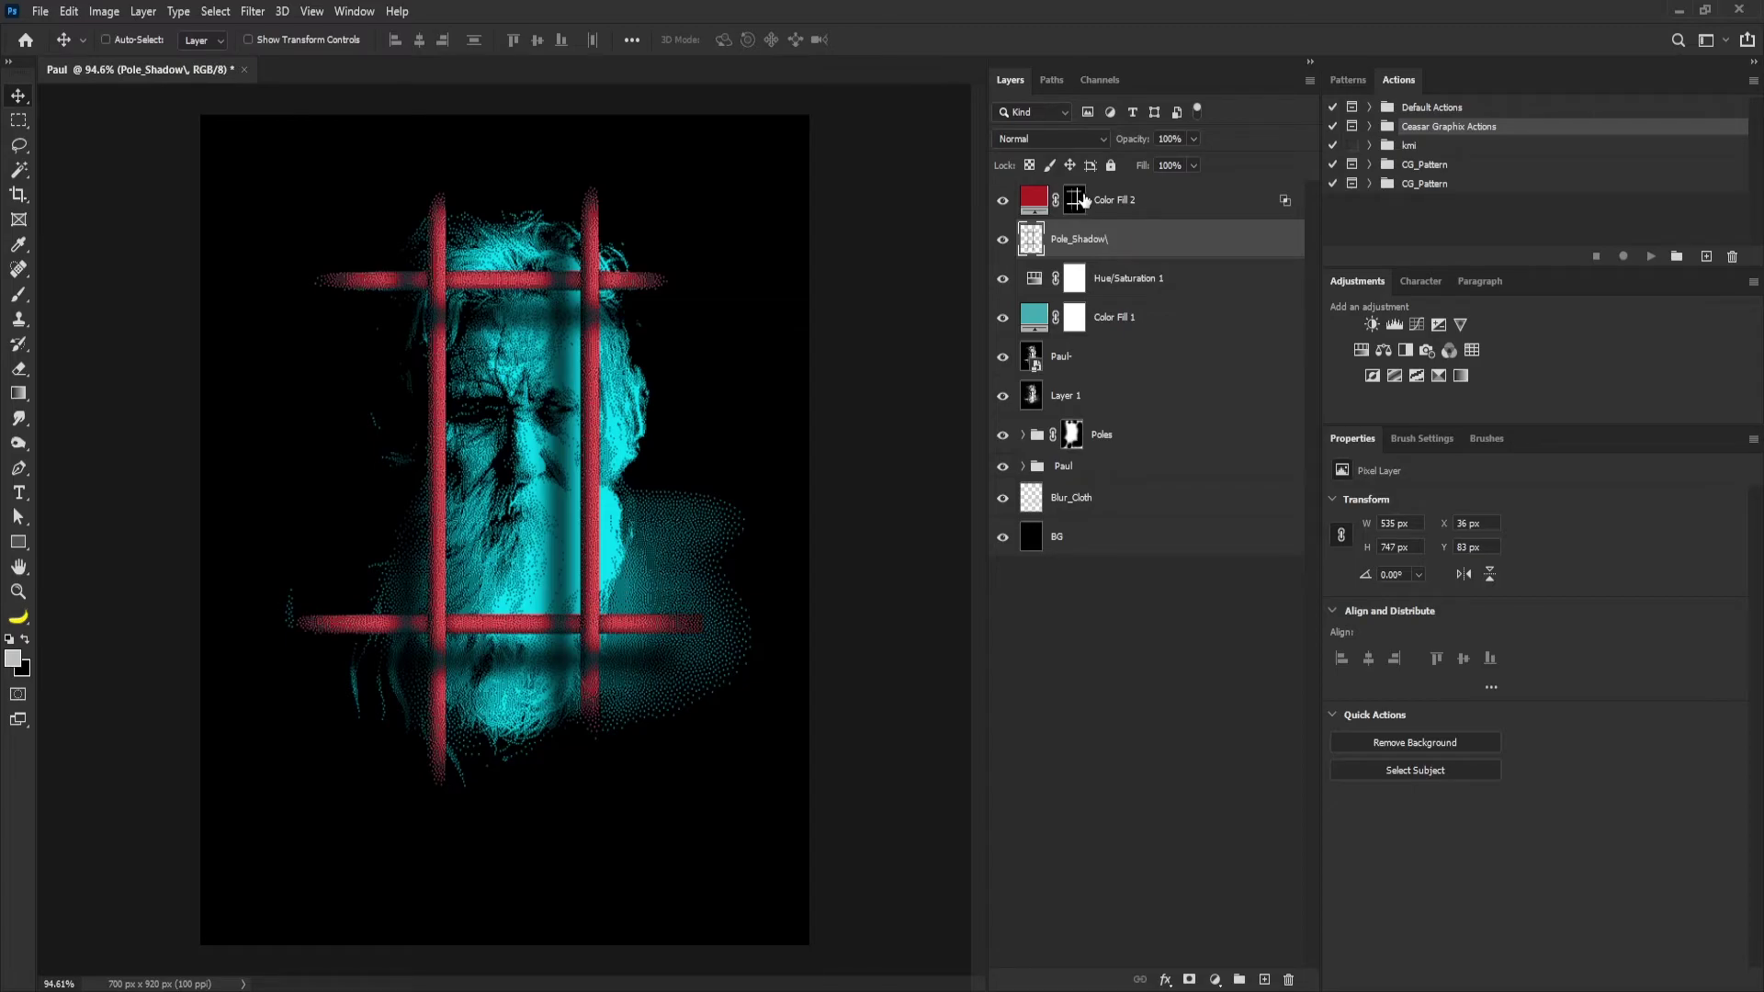
# Copy the red fill's mask onto the Pole_Shadow\ layer, invert it, and lower the layer's opacity to 84%.
pyautogui.moveTo(1073, 204); pyautogui.dragTo(1082, 240)
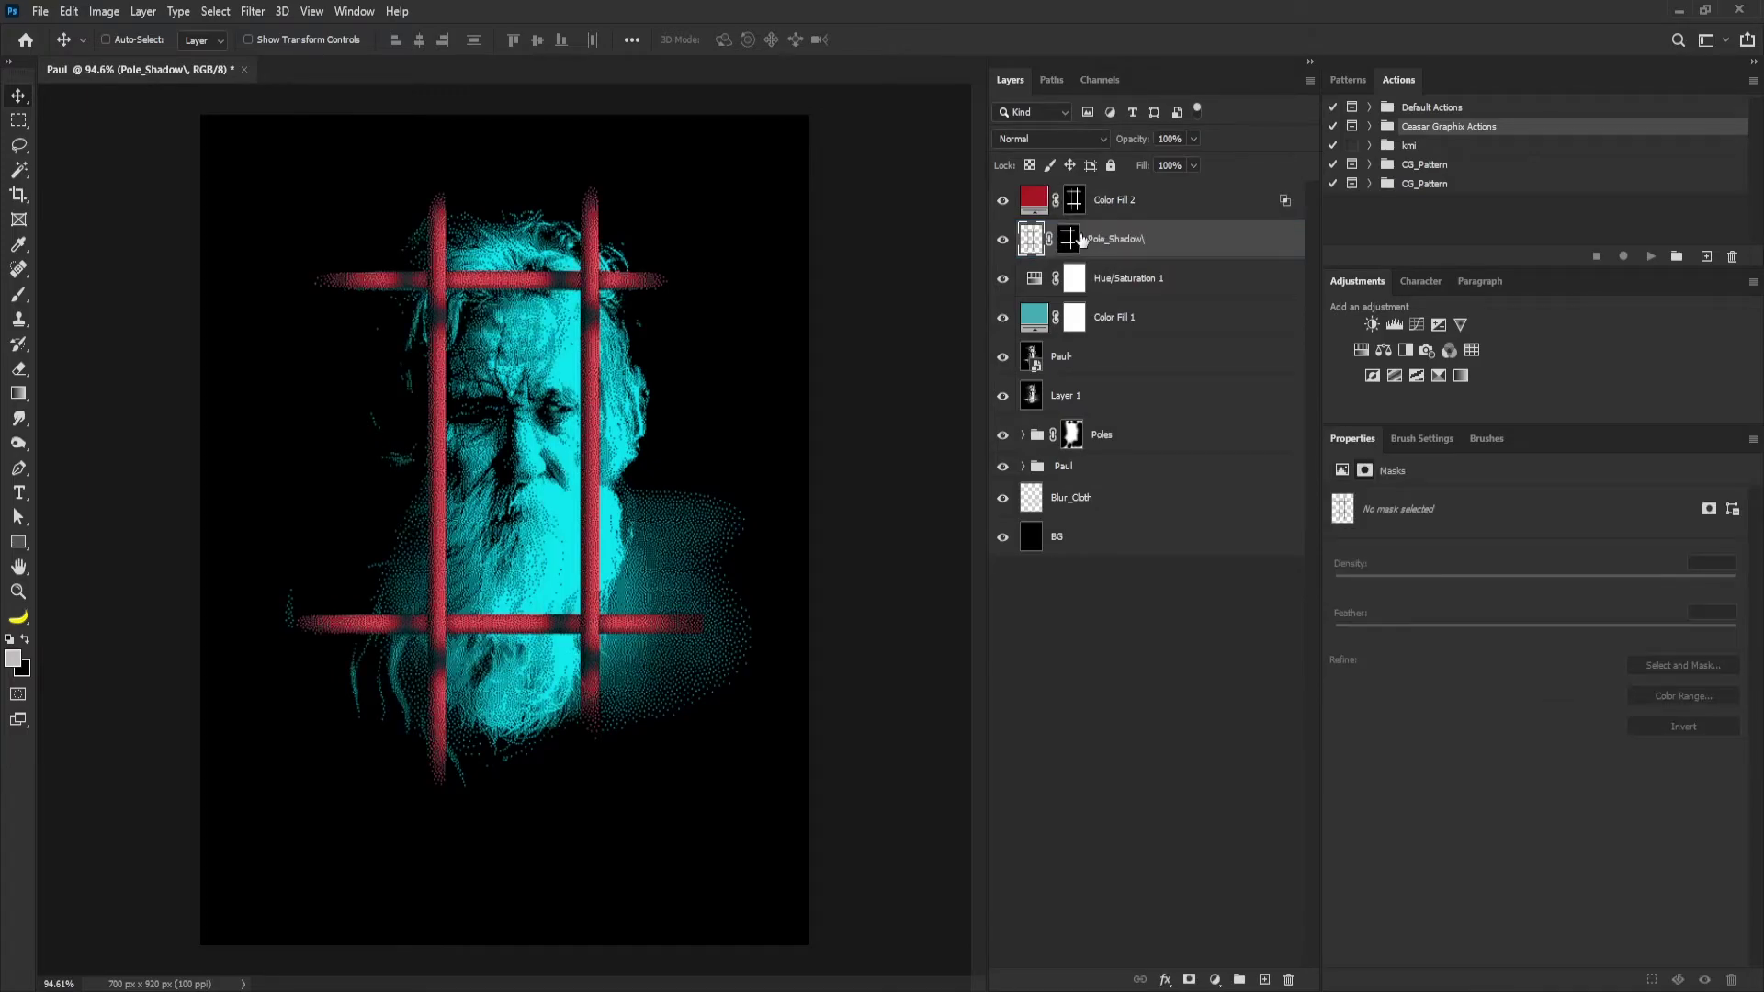
pyautogui.click(1068, 241)
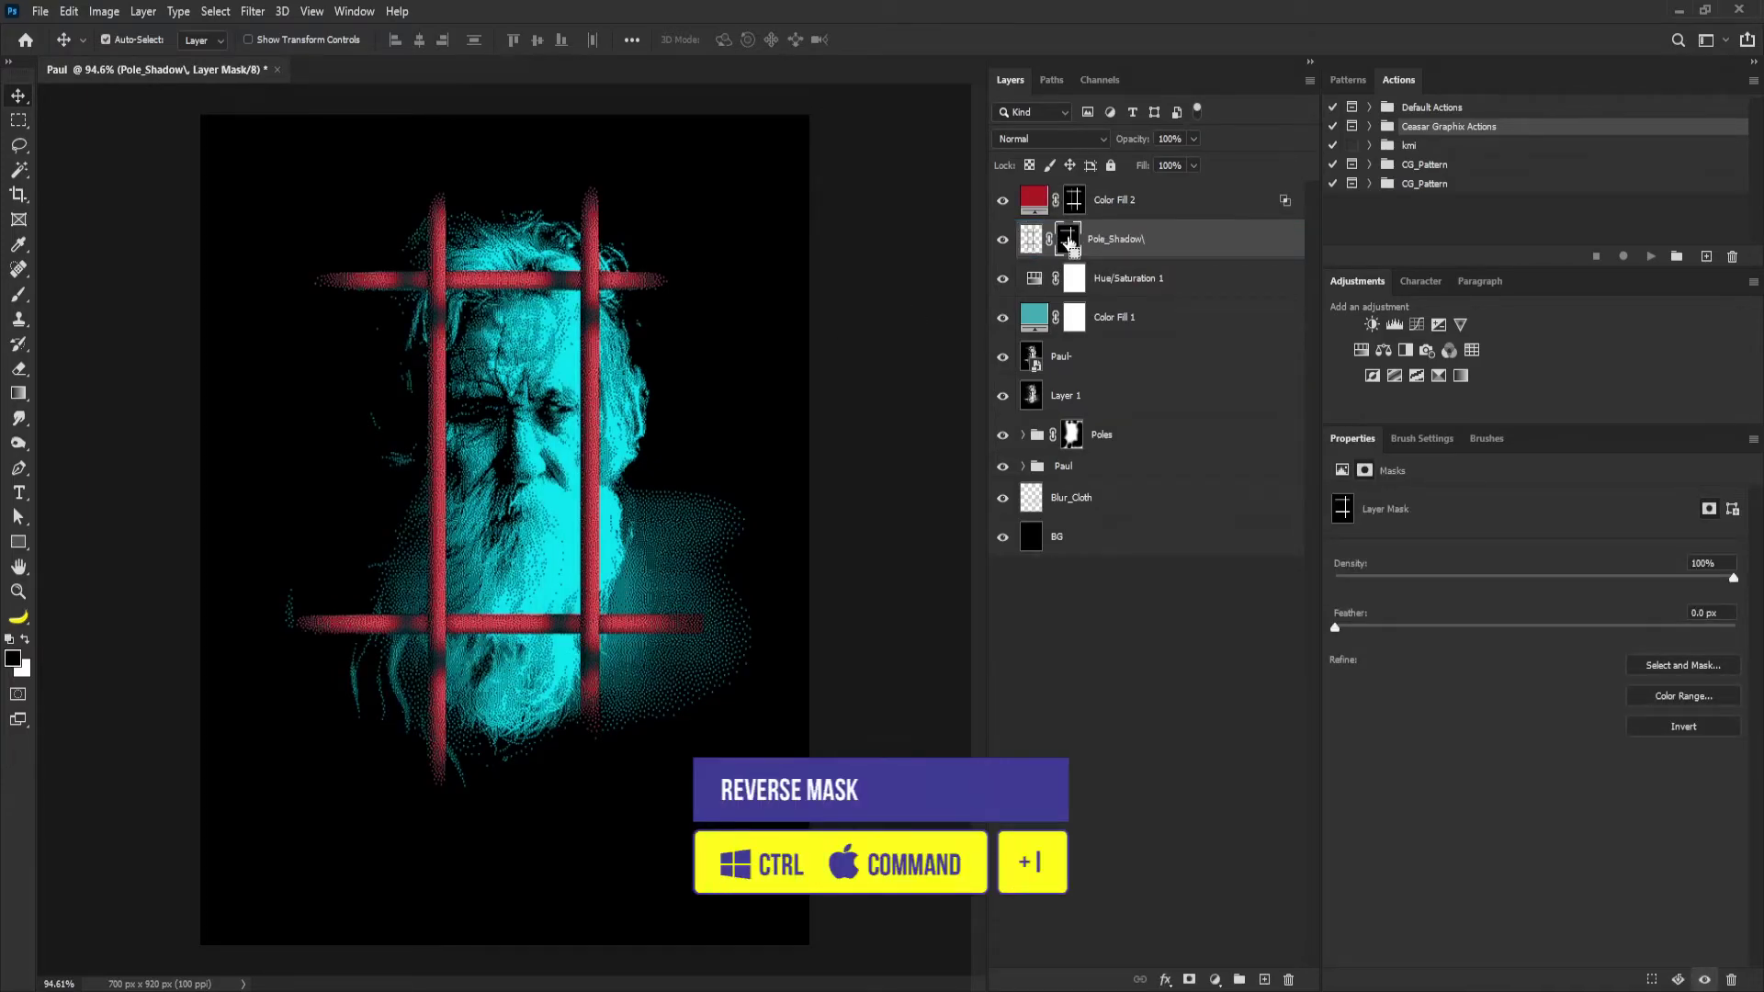
pyautogui.hotkey('ctrl', 'i')
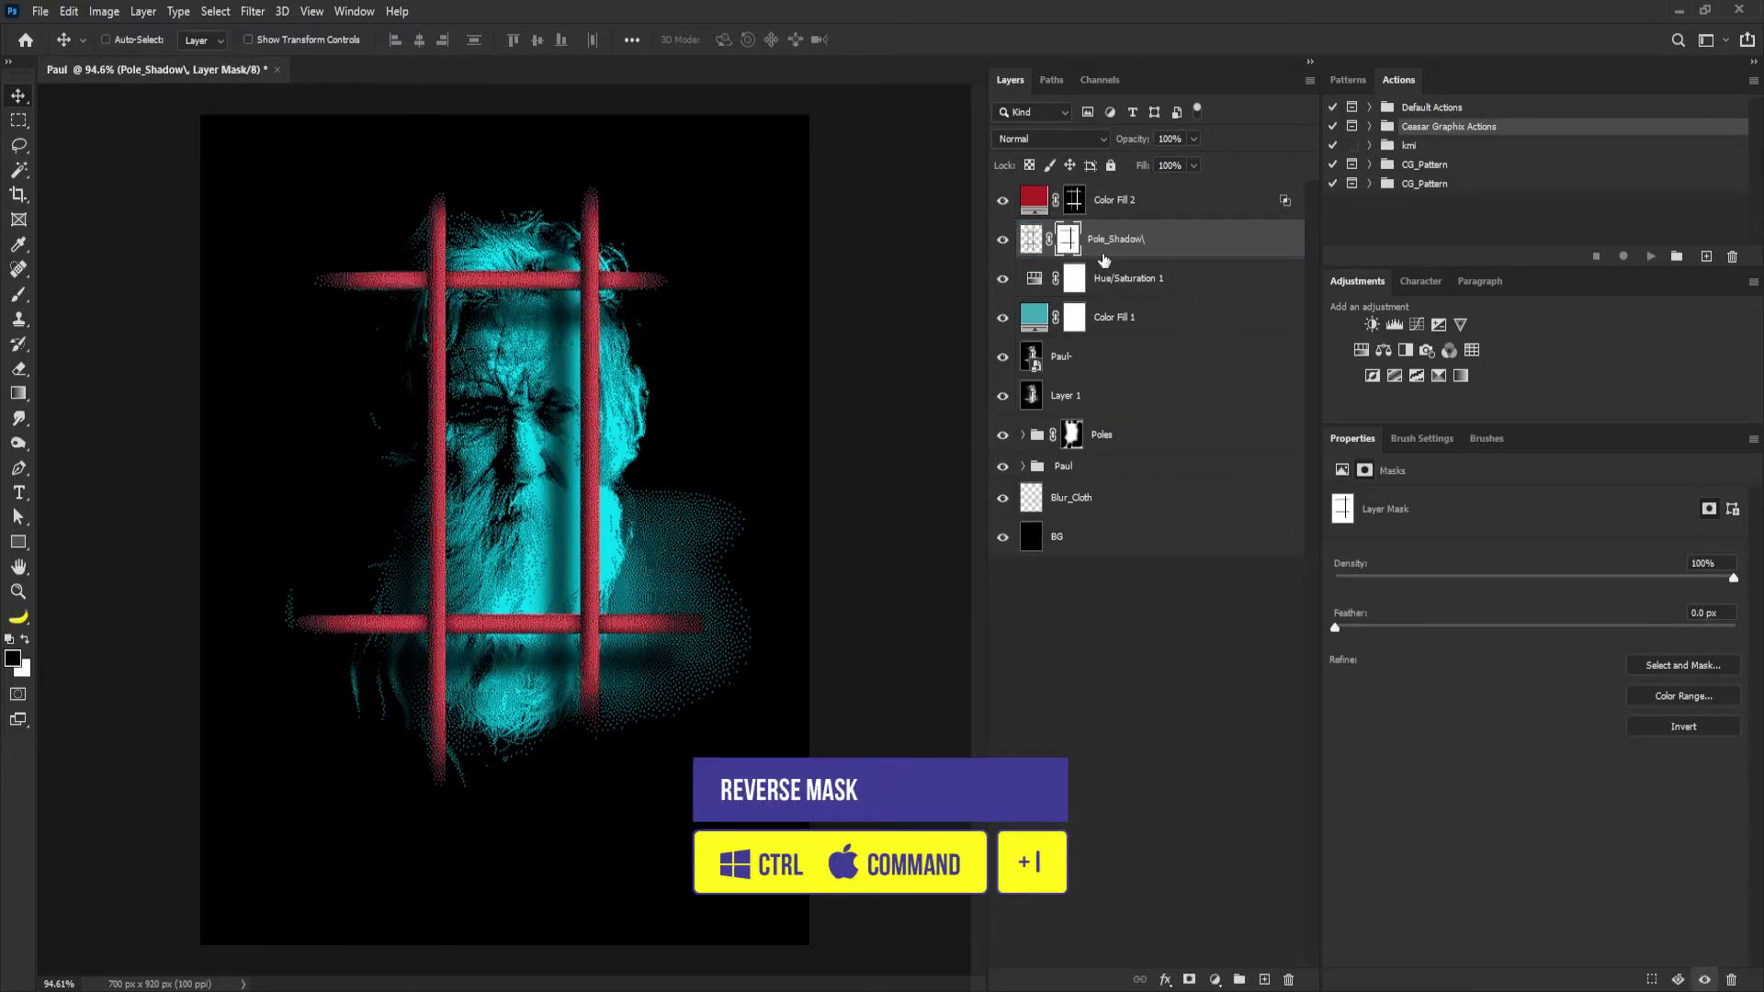
pyautogui.moveTo(1190, 165); pyautogui.dragTo(1176, 167)
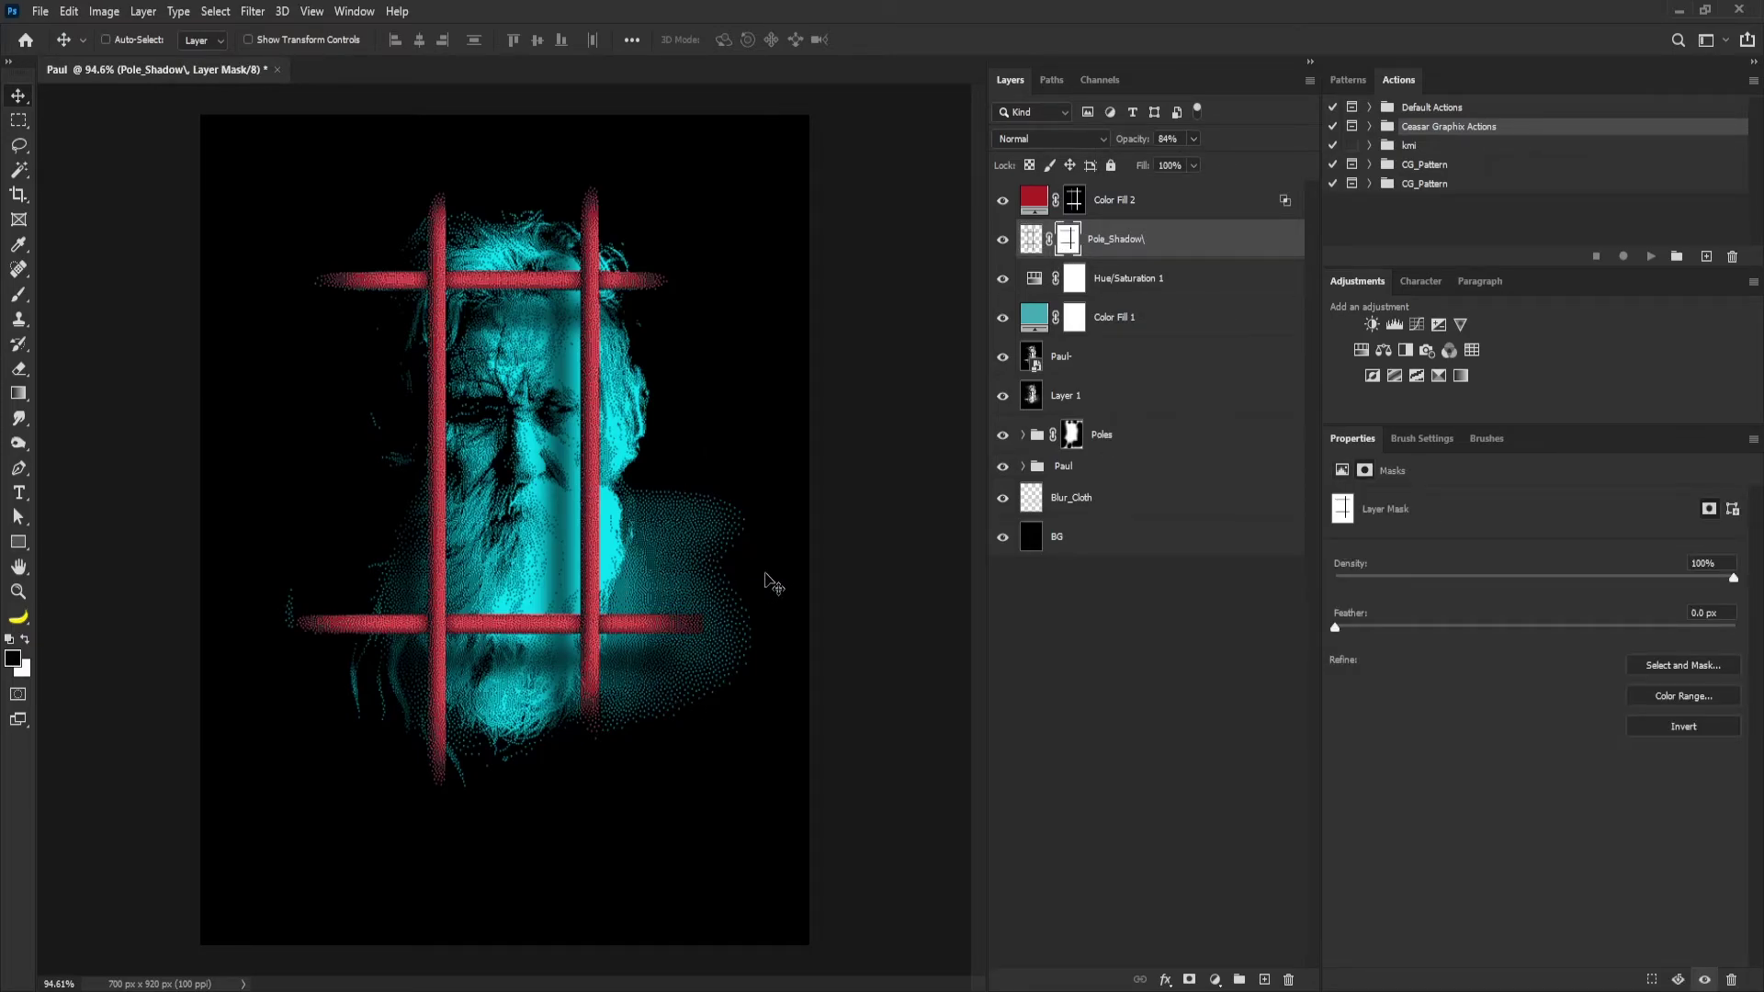
# Touch up the bar ends on the red fill's mask with a smaller soft black brush.
pyautogui.press('b')
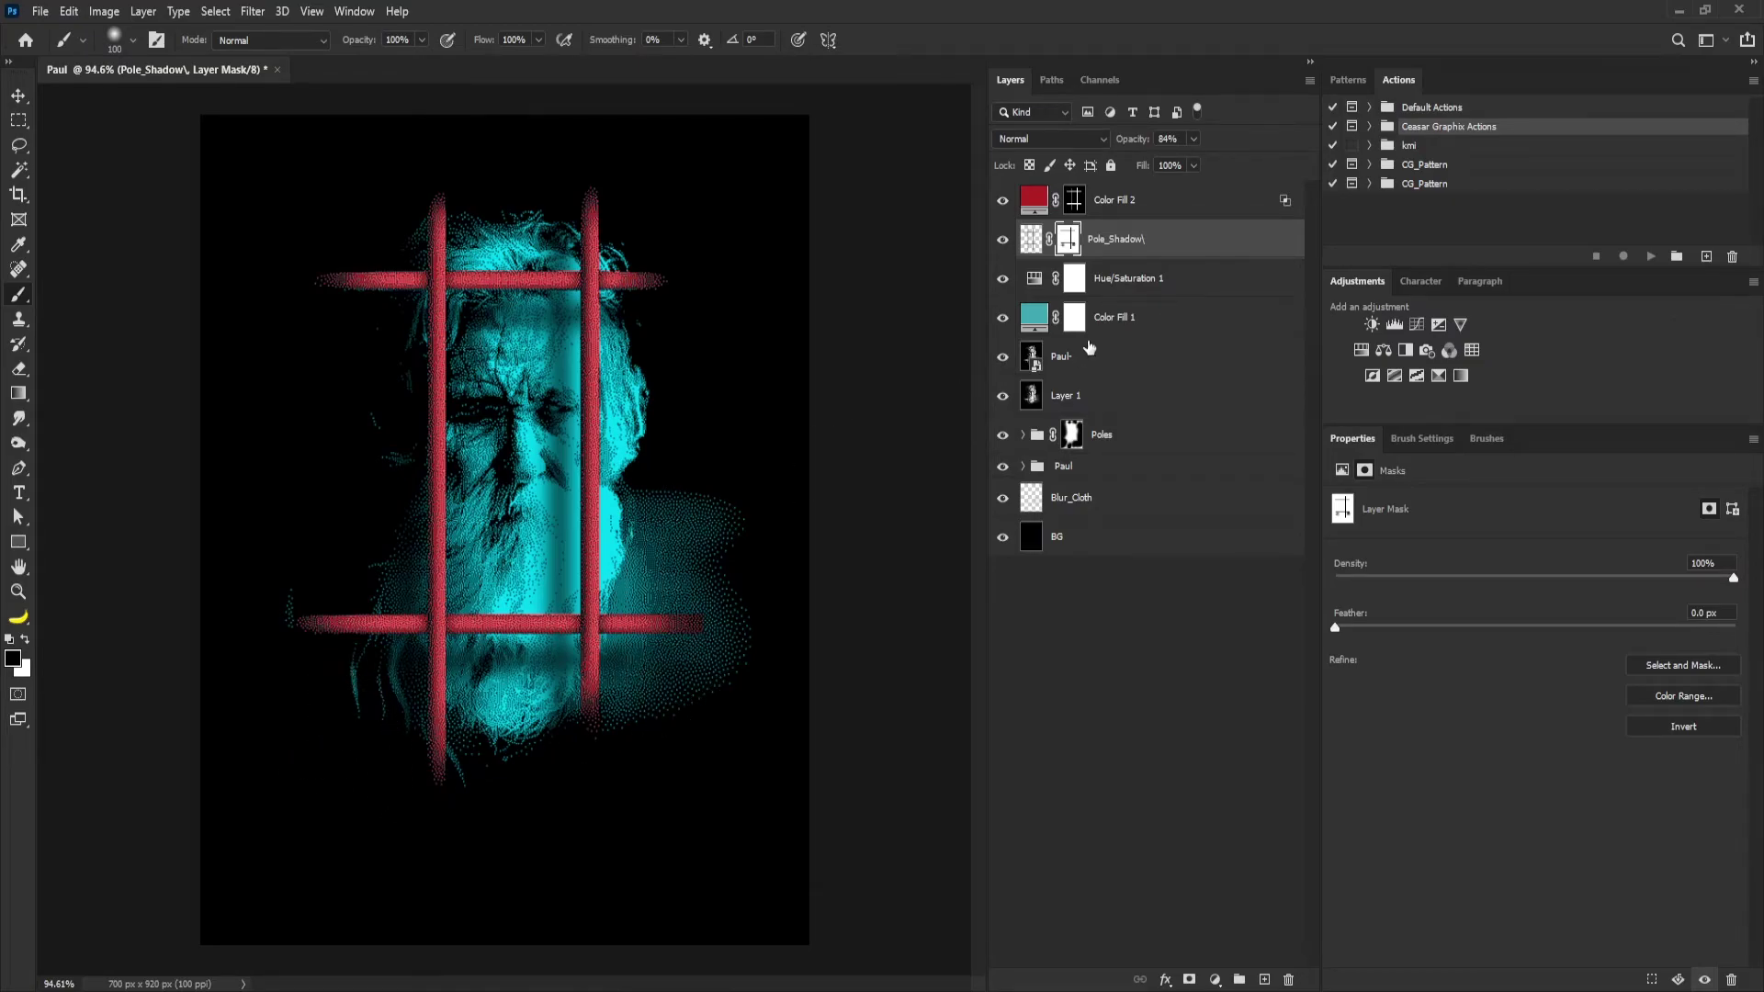
pyautogui.click(1075, 202)
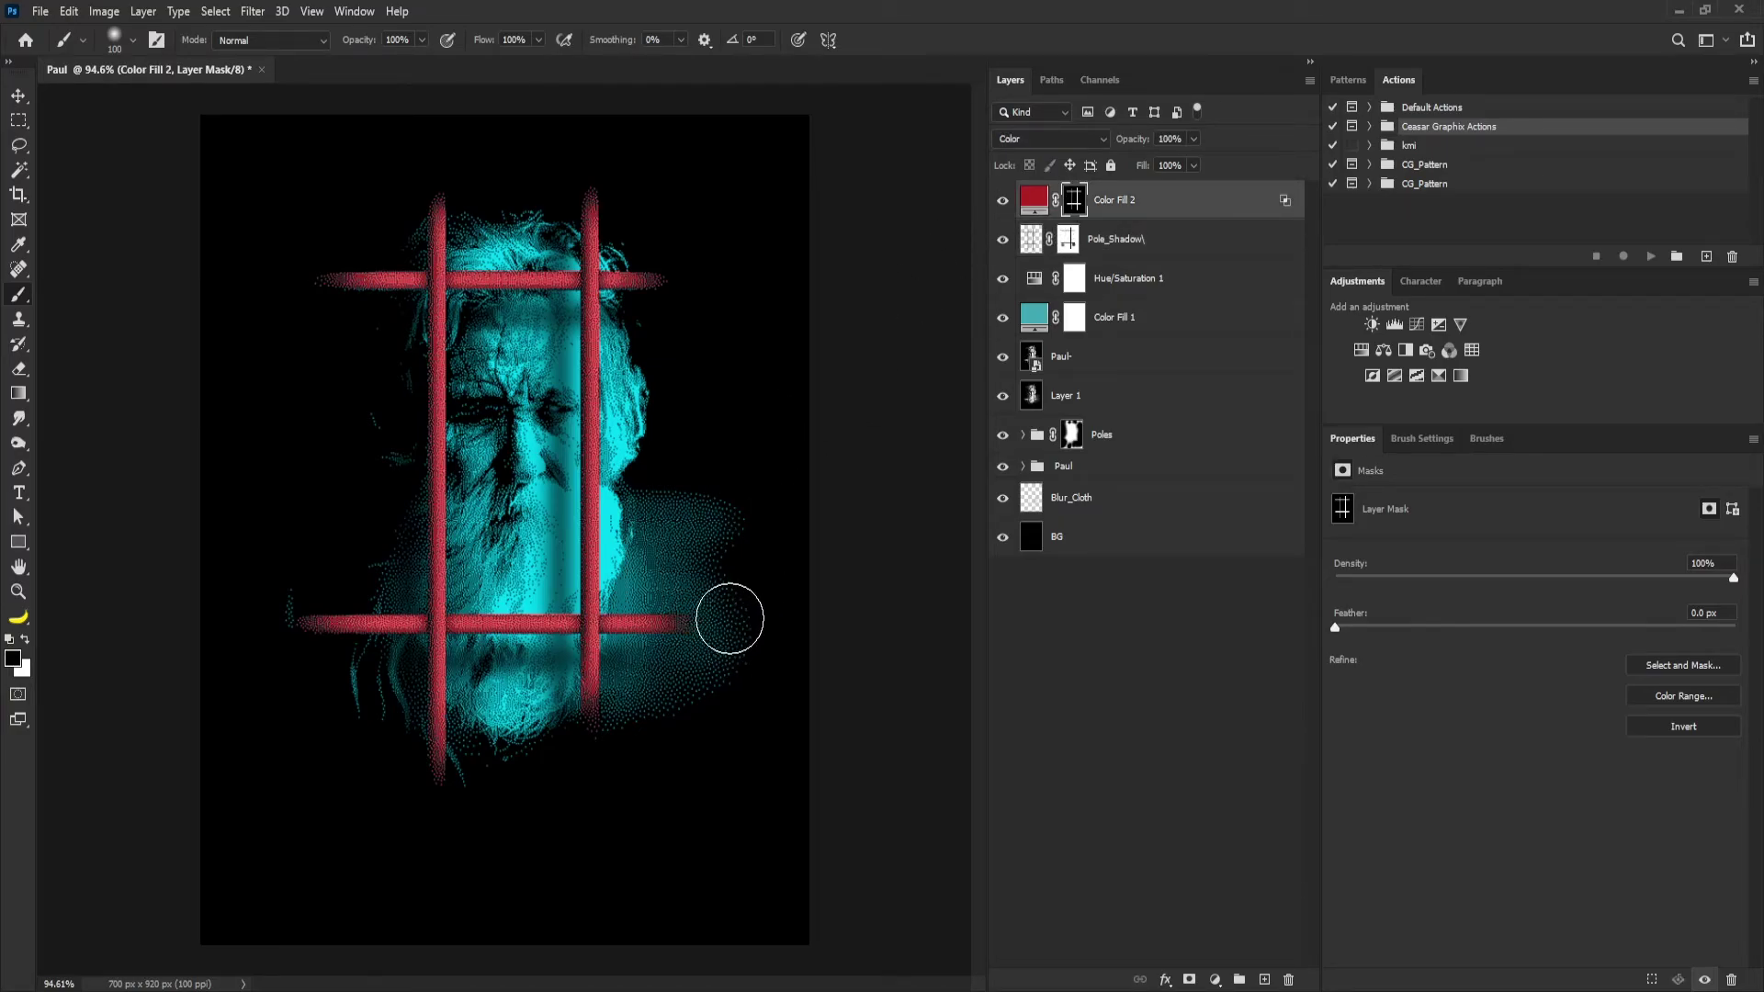
pyautogui.press('[')
pyautogui.press('[')
pyautogui.press('[')
pyautogui.press('[')
pyautogui.moveTo(731, 439)
pyautogui.mouseDown()
pyautogui.moveTo(646, 417)
pyautogui.moveTo(721, 433)
pyautogui.mouseUp()
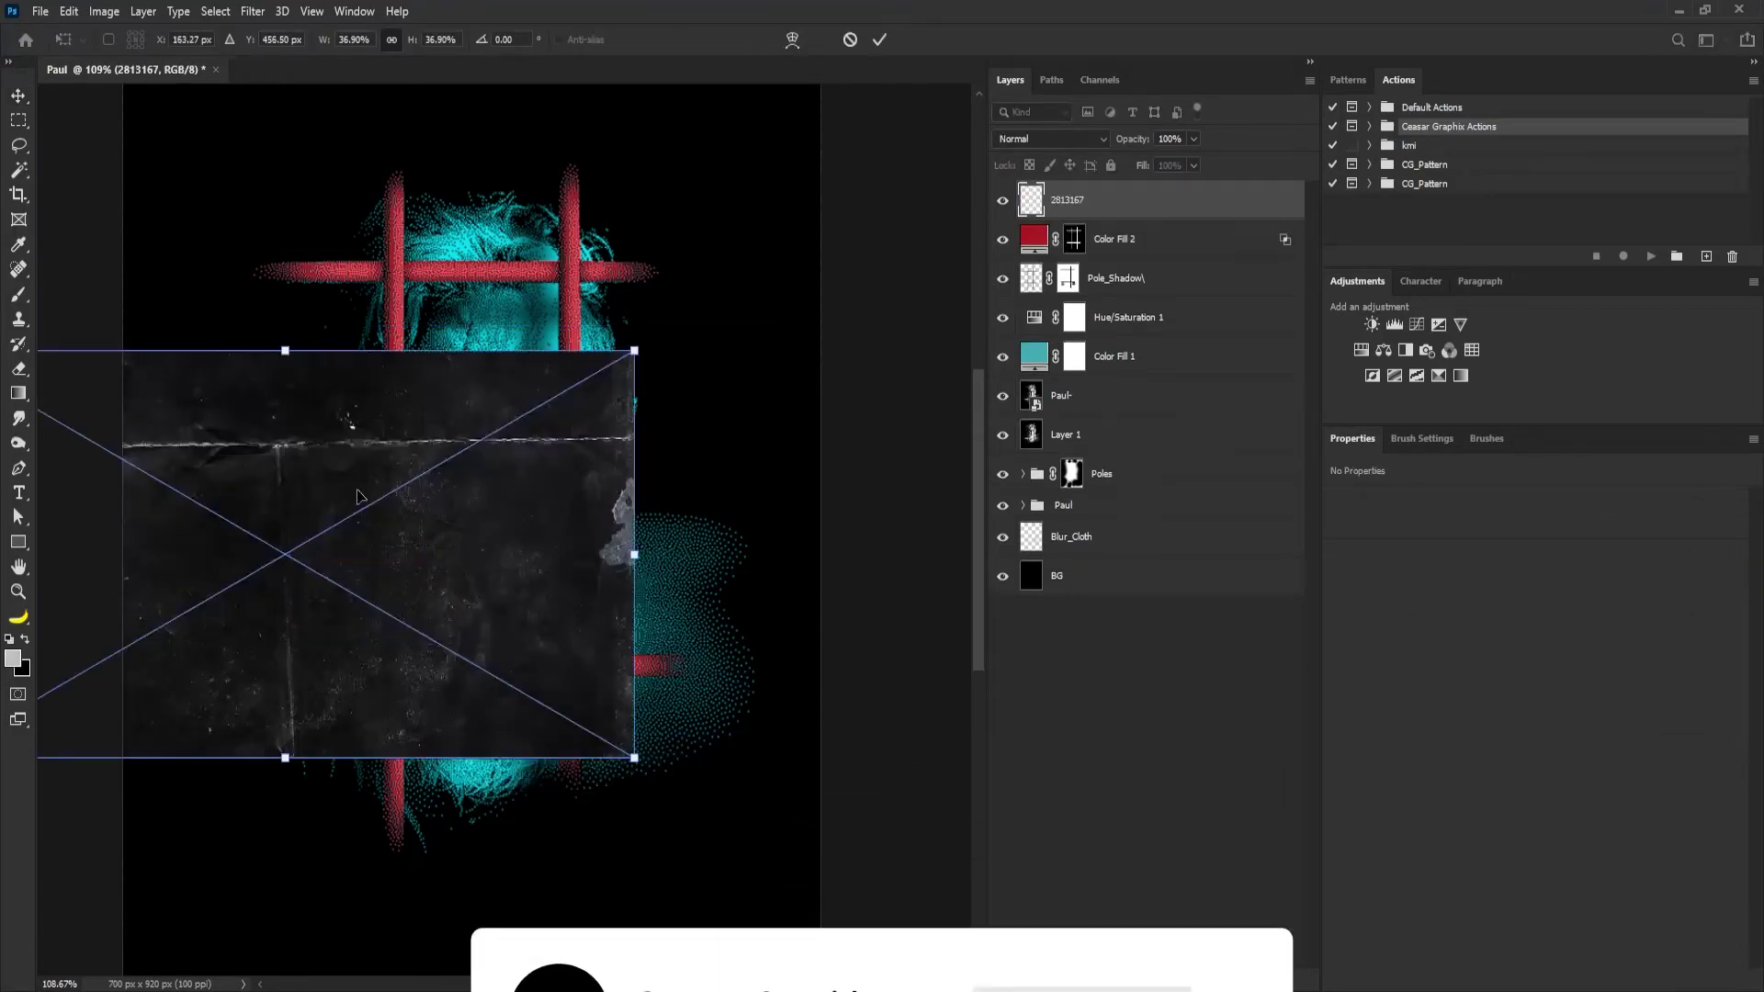
# Rotate the 2813167 texture to about 83.5°, flip it vertically, and scale it to about 74% so it covers the whole canvas.
pyautogui.scroll(-3, 569, 395)
pyautogui.moveTo(570, 395); pyautogui.dragTo(493, 632)
pyautogui.rightClick(438, 500)
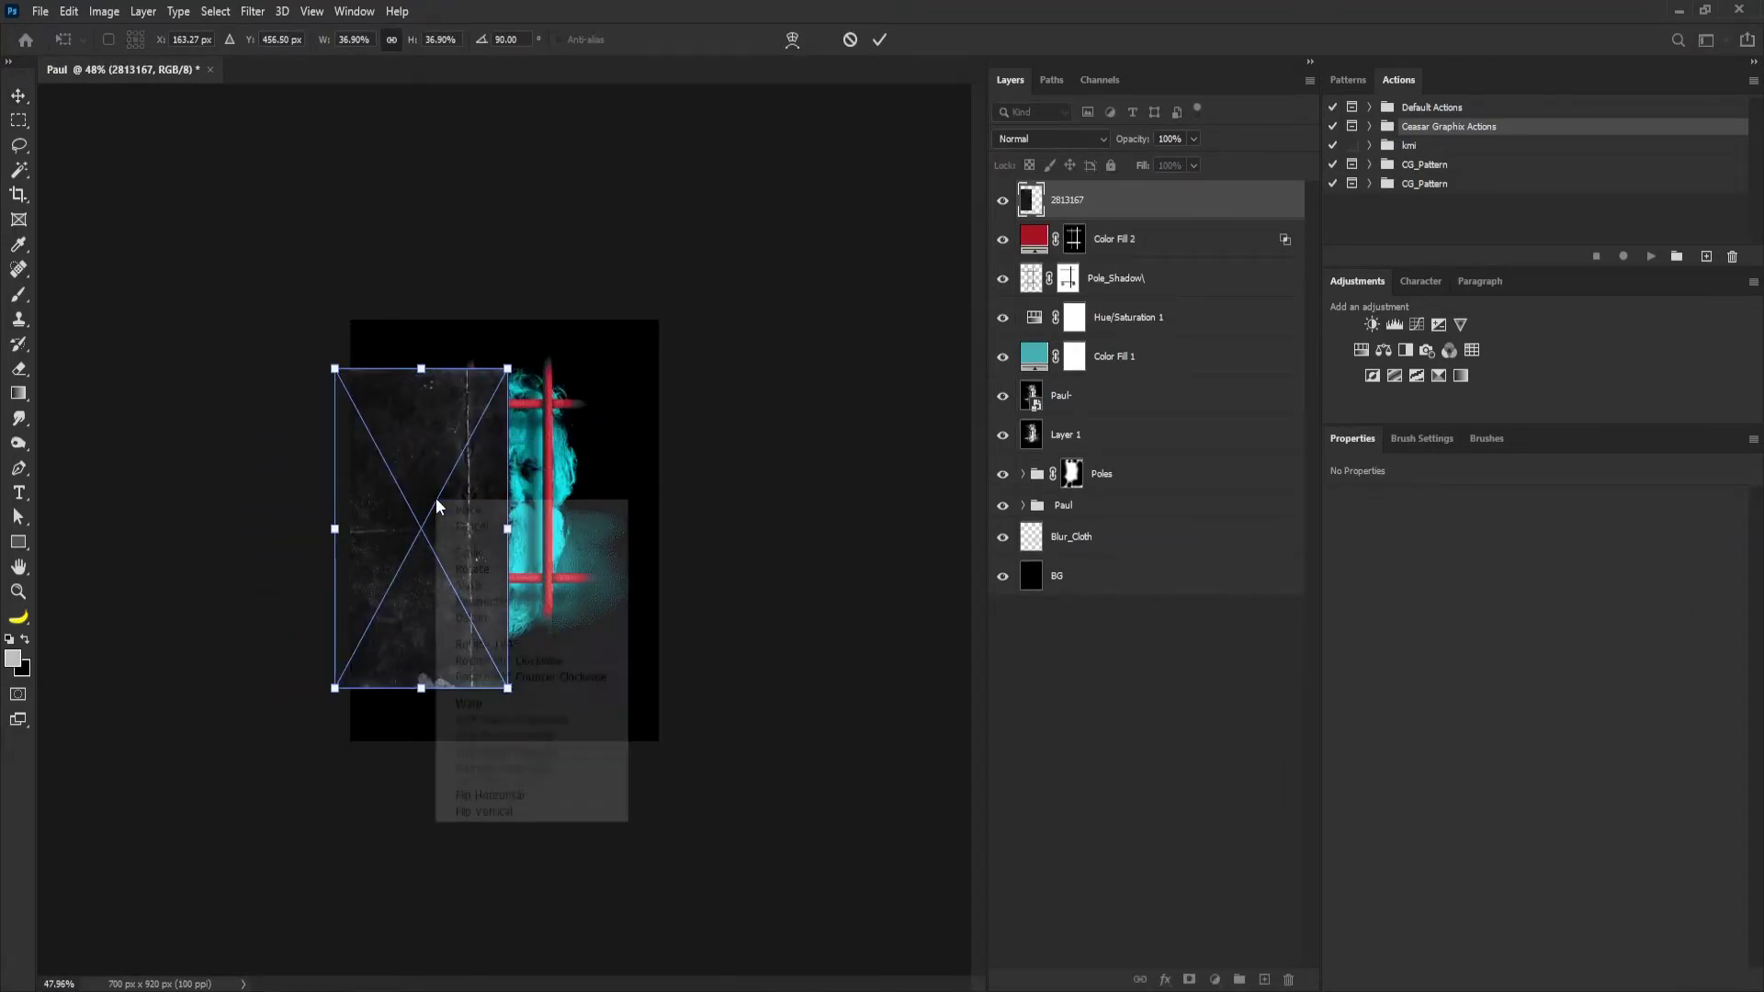
pyautogui.click(499, 813)
pyautogui.moveTo(510, 691); pyautogui.dragTo(563, 799)
pyautogui.moveTo(631, 752); pyautogui.dragTo(642, 760)
pyautogui.moveTo(498, 632); pyautogui.dragTo(631, 628)
pyautogui.moveTo(535, 583); pyautogui.dragTo(561, 584)
pyautogui.moveTo(662, 634); pyautogui.dragTo(726, 806)
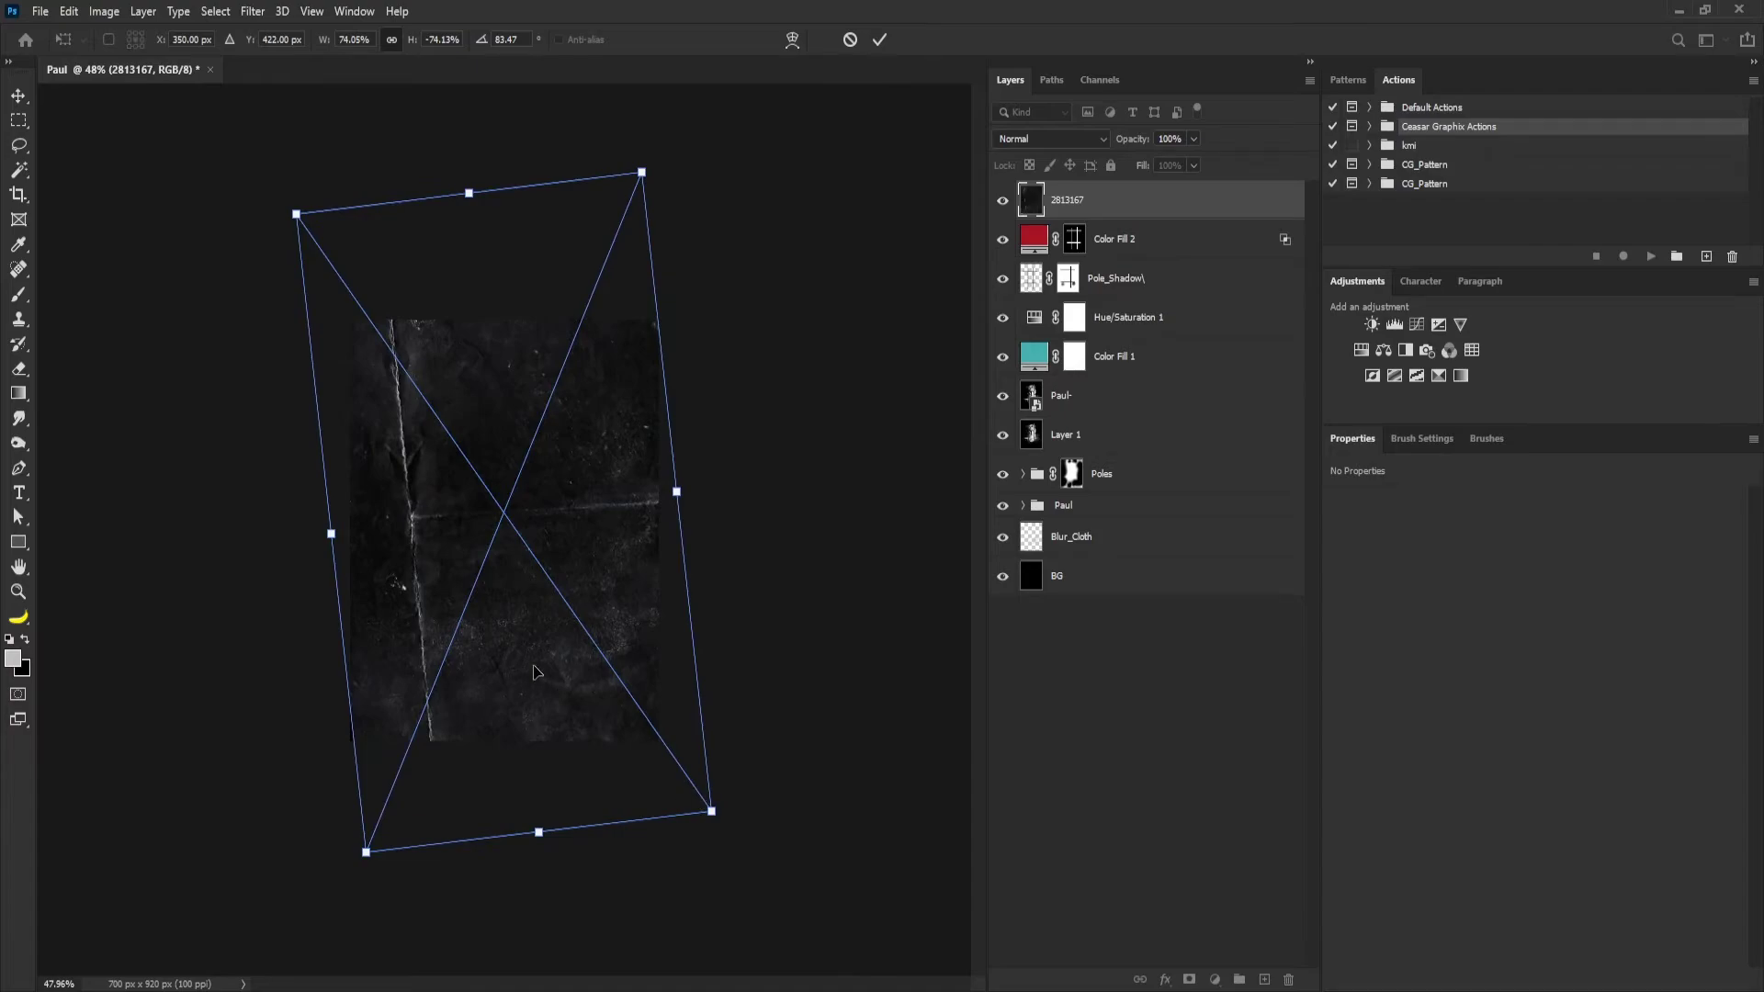
pyautogui.press('Return')
# Set the 2813167 texture layer's blend mode to Screen and lower its opacity to 60%.
pyautogui.click(1056, 141)
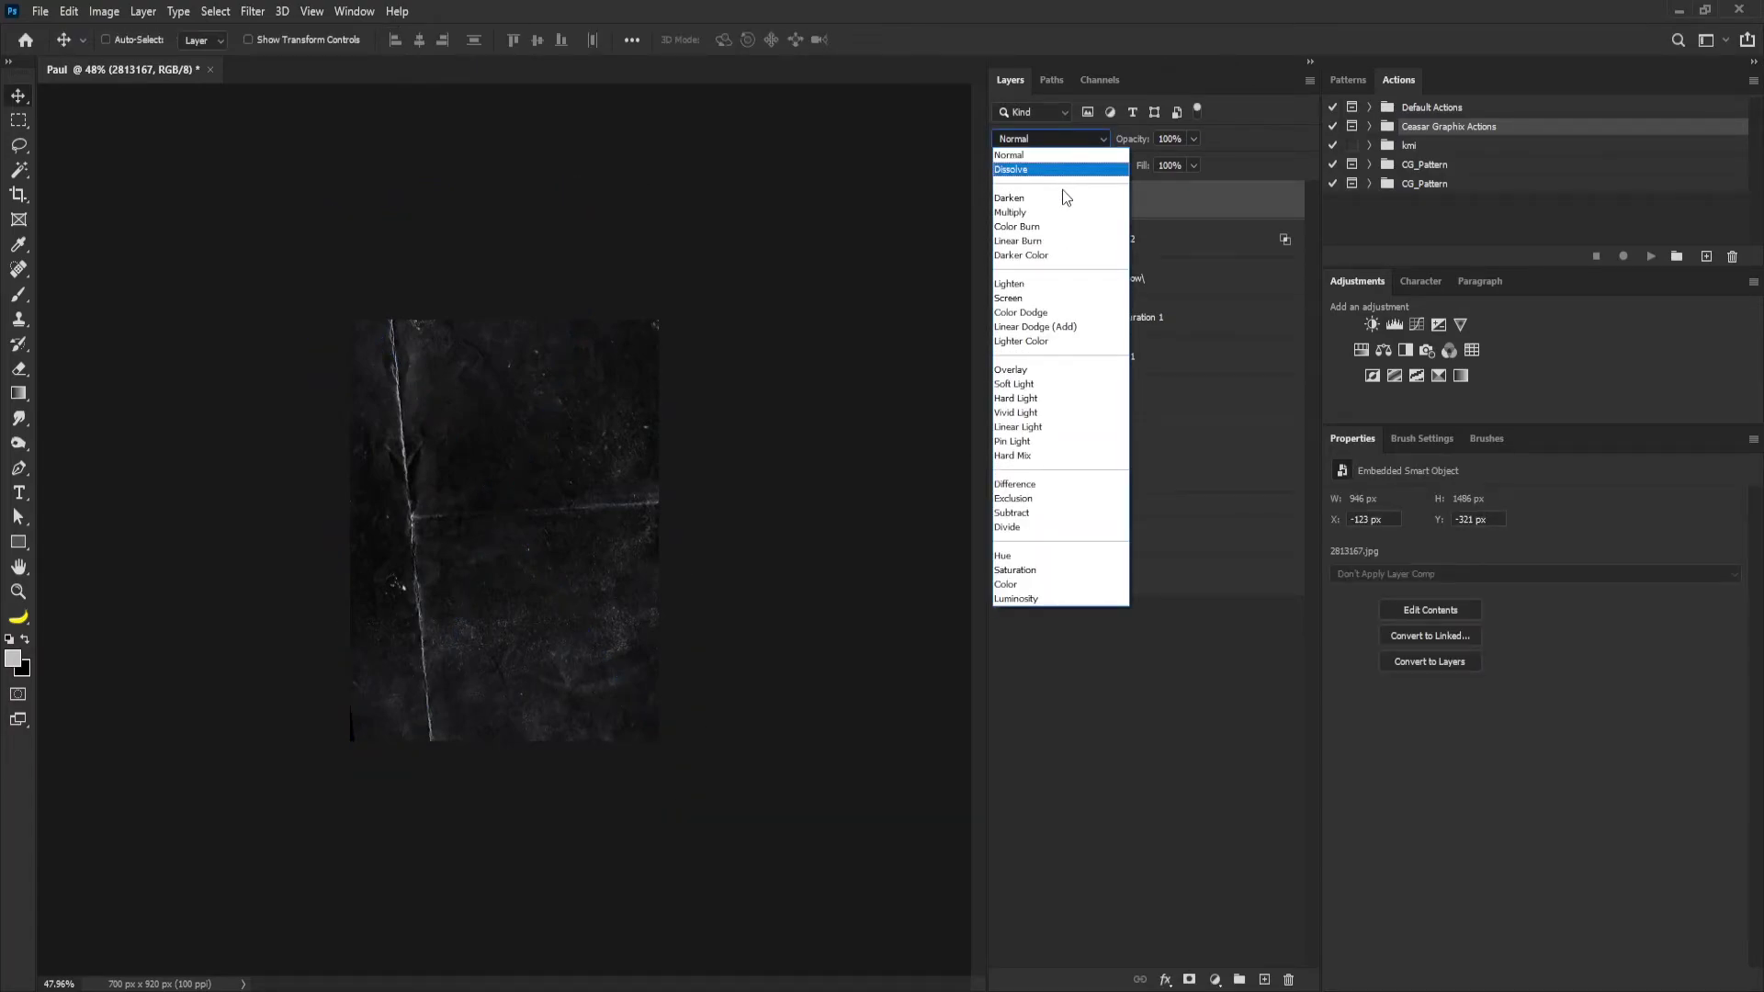
pyautogui.click(1010, 299)
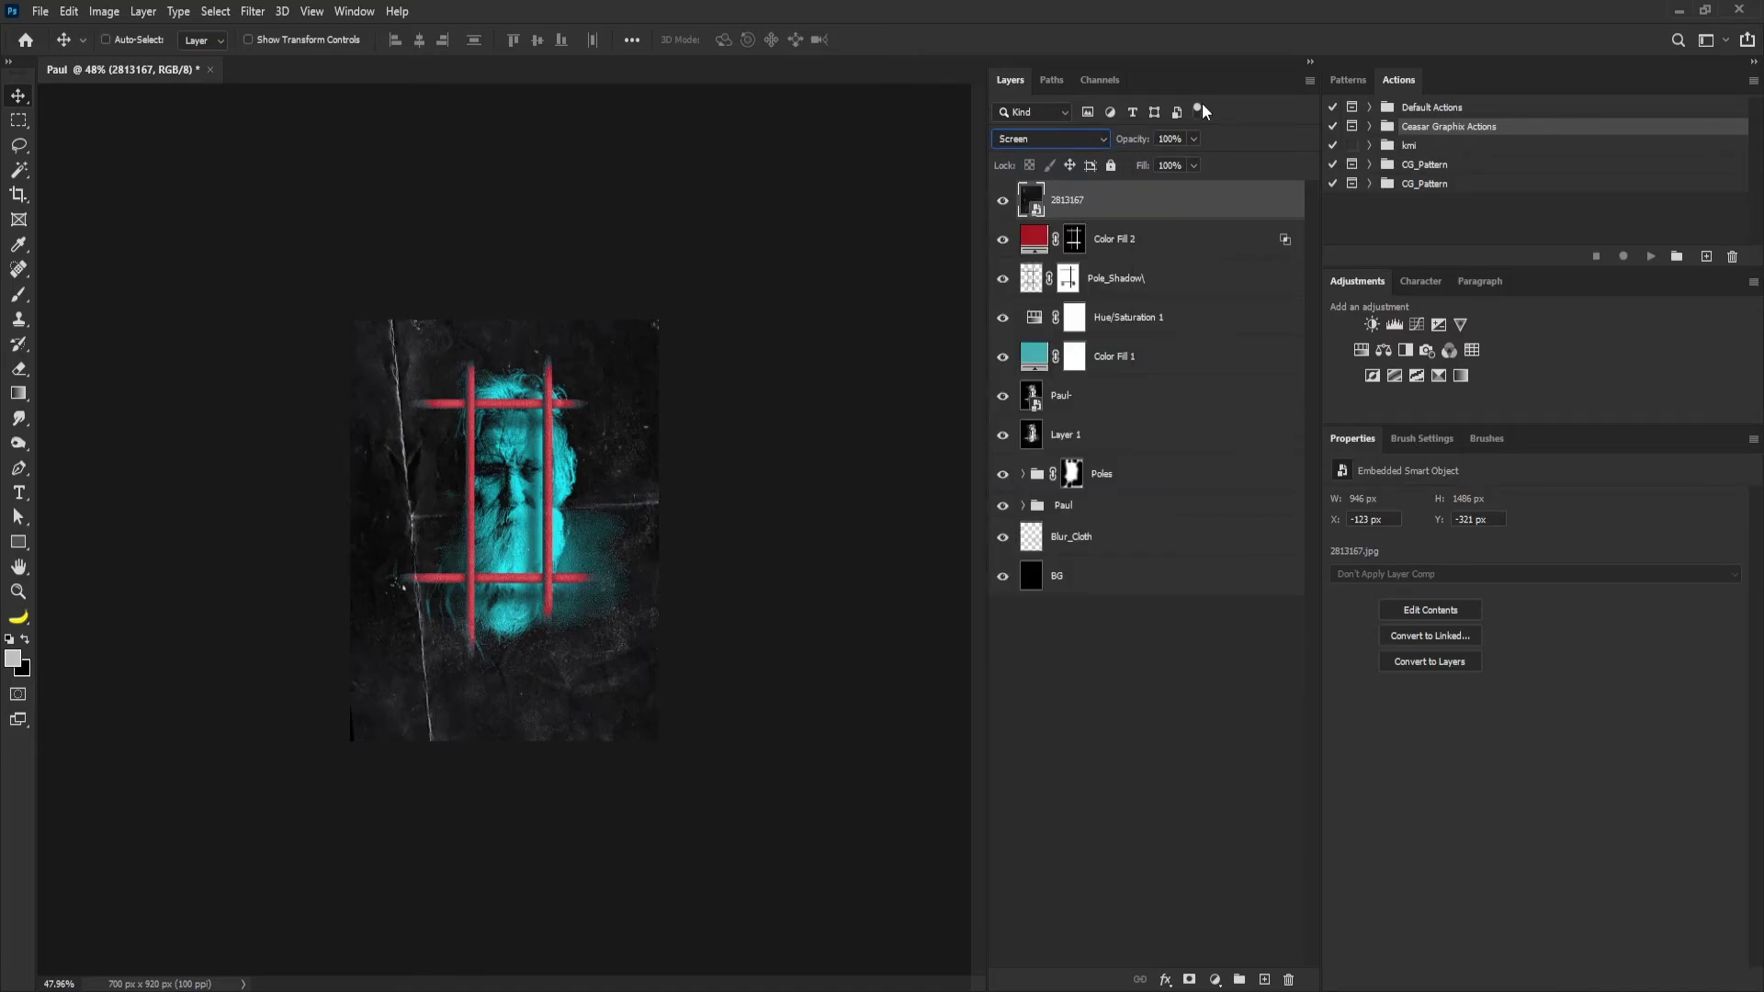
pyautogui.moveTo(1163, 158); pyautogui.dragTo(1163, 158)
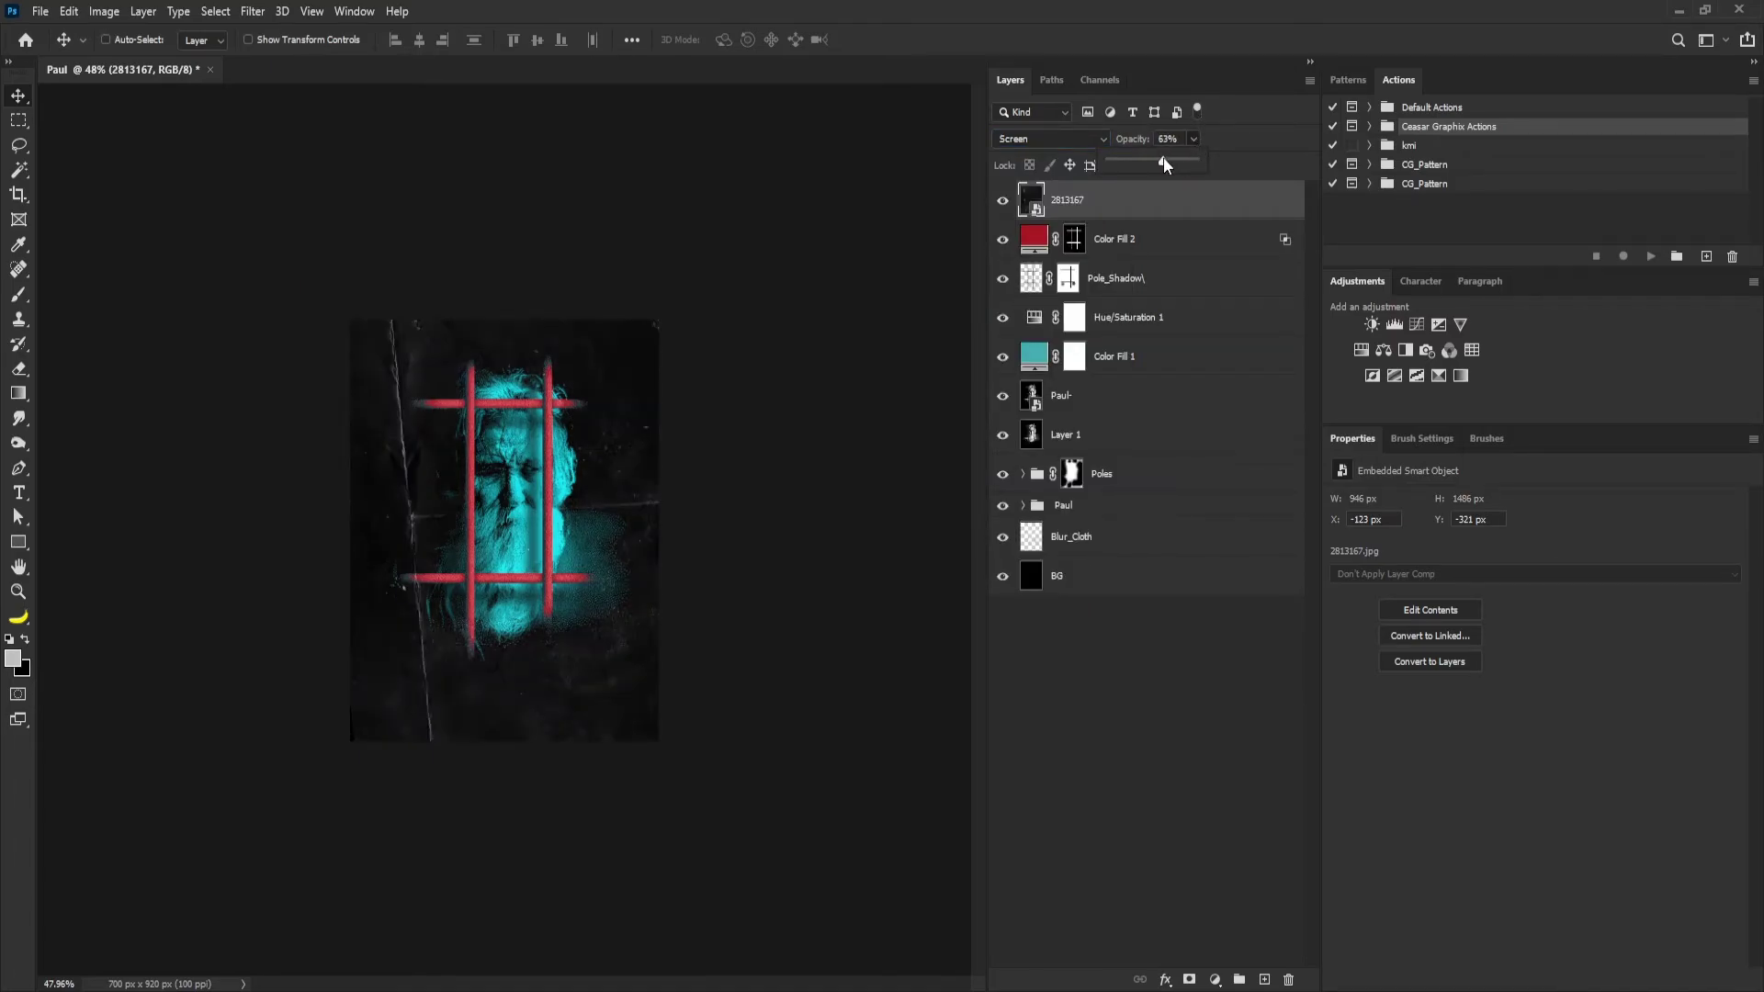
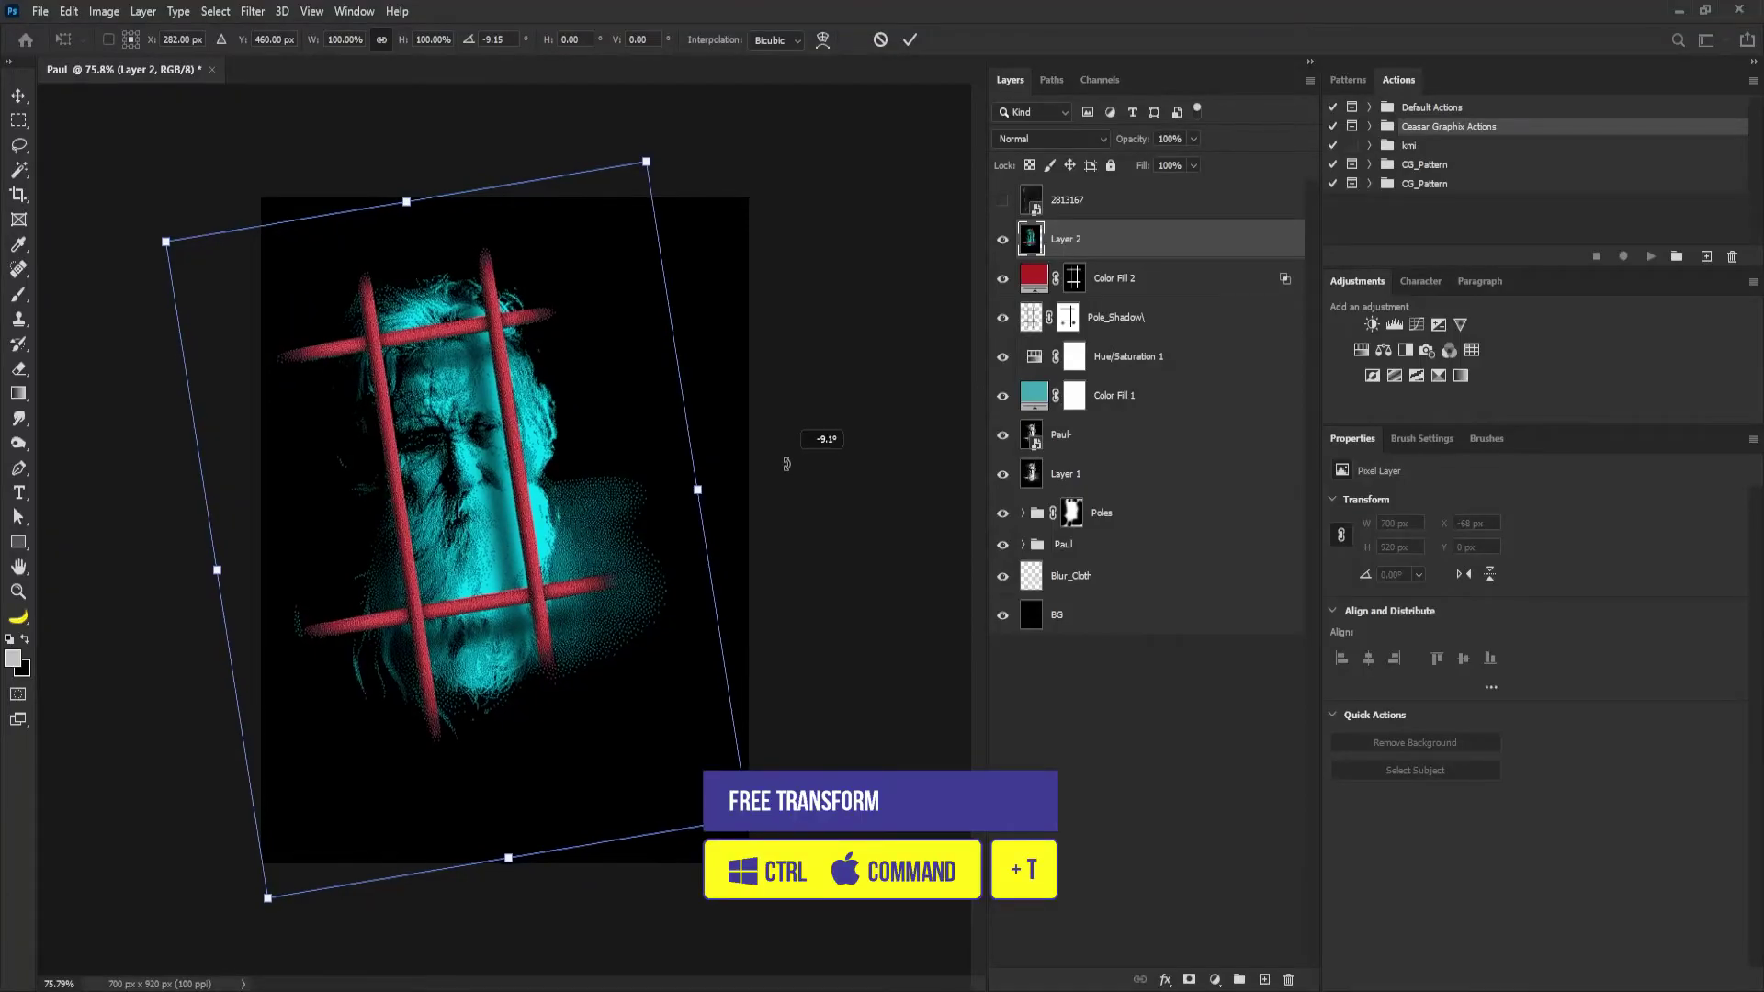
# Rotate the merged portrait on Layer 2 about -9°, enlarge it to about 106%, and shift it upward.
pyautogui.moveTo(660, 169); pyautogui.dragTo(685, 152)
pyautogui.moveTo(581, 448); pyautogui.dragTo(588, 411)
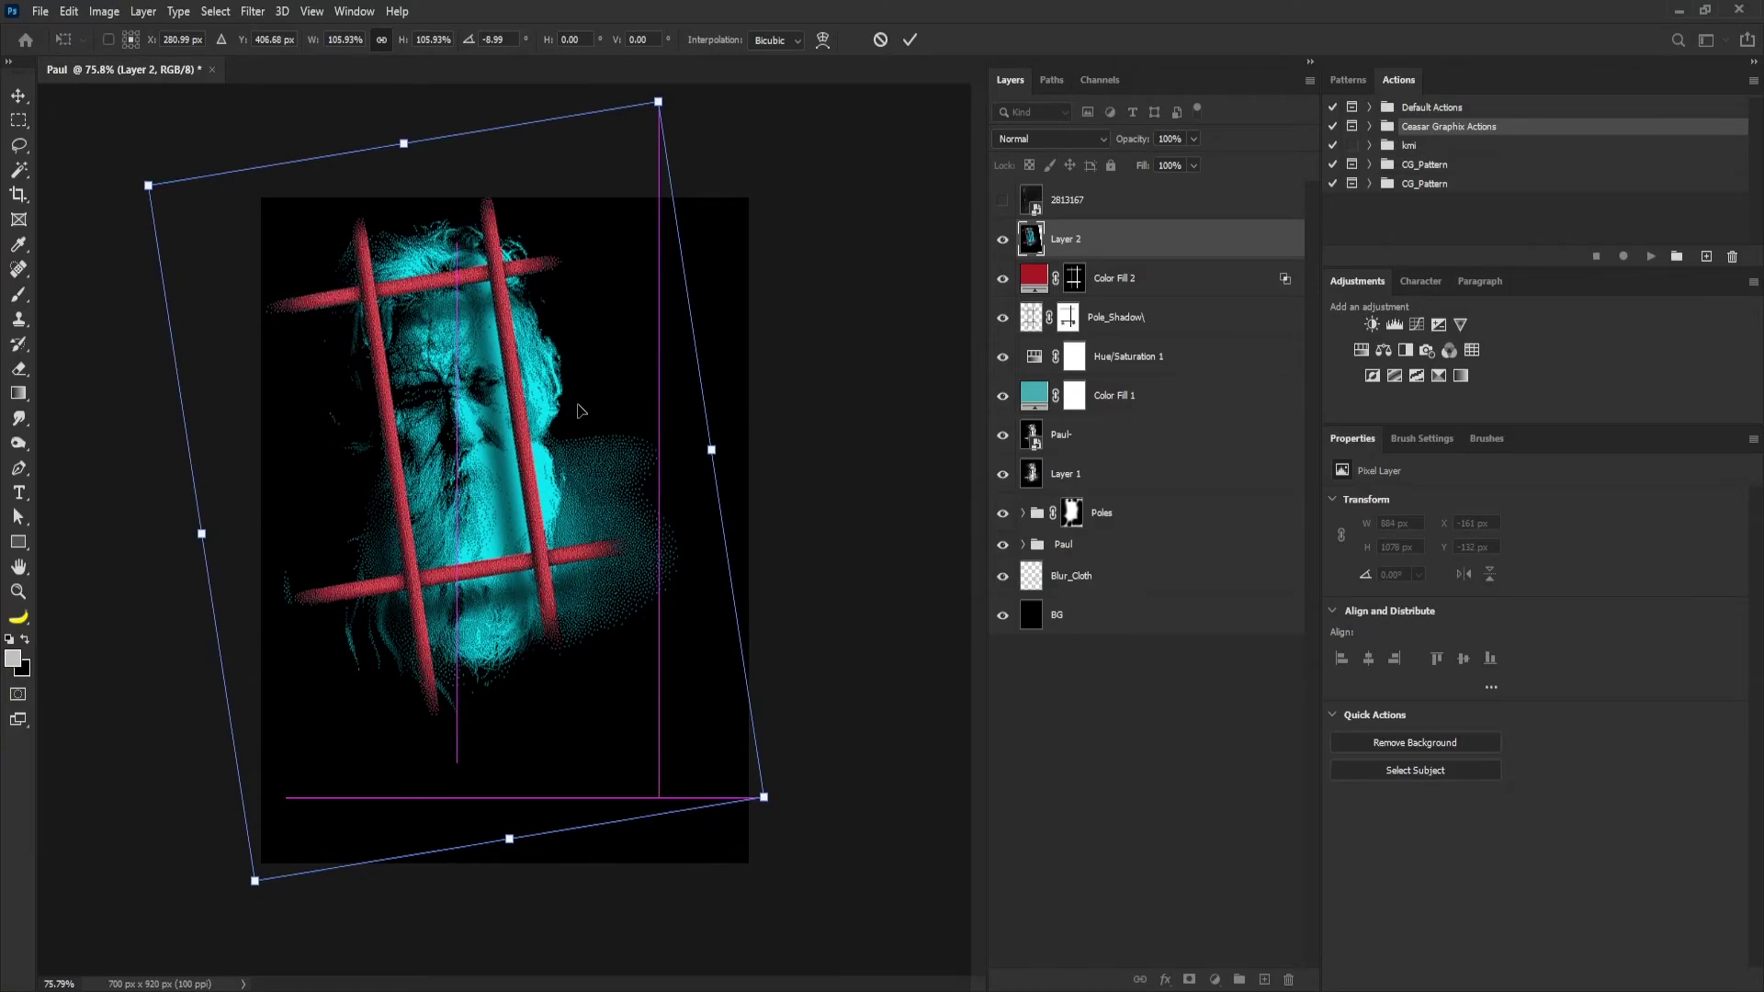
pyautogui.press('Return')
# Show the 2813167 texture layer and add a Hue/Saturation adjustment above it with Saturation +25.
pyautogui.click(1002, 200)
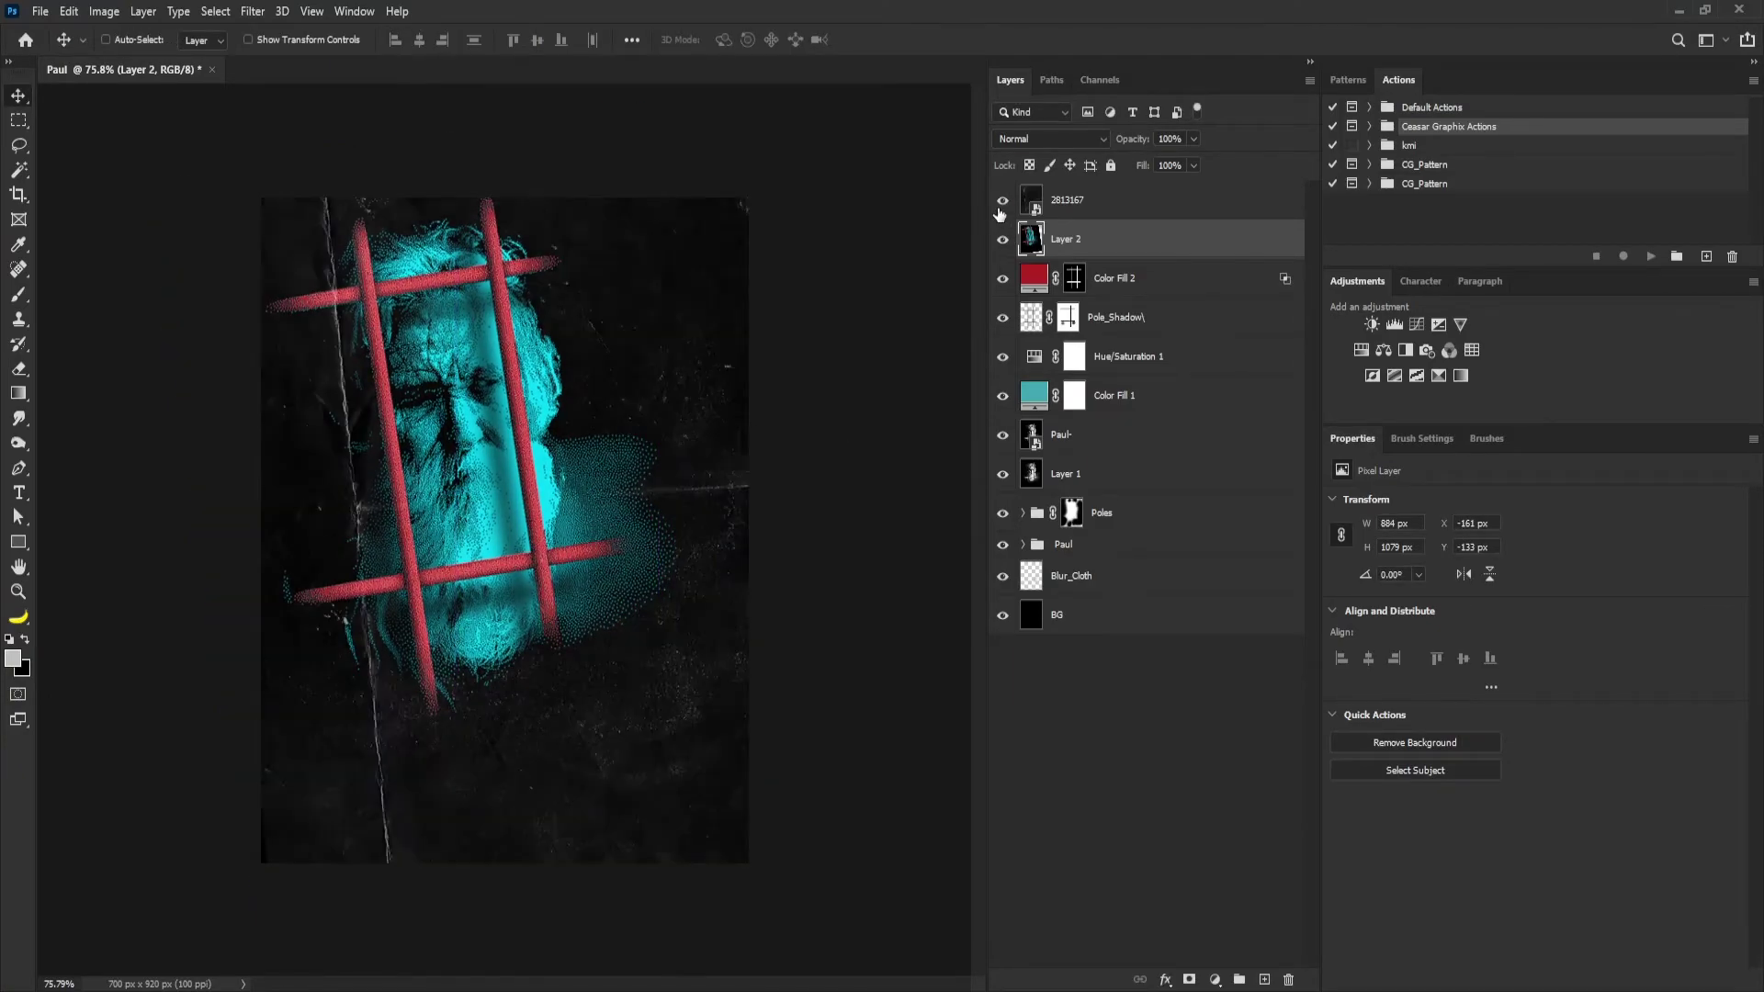
pyautogui.click(1102, 199)
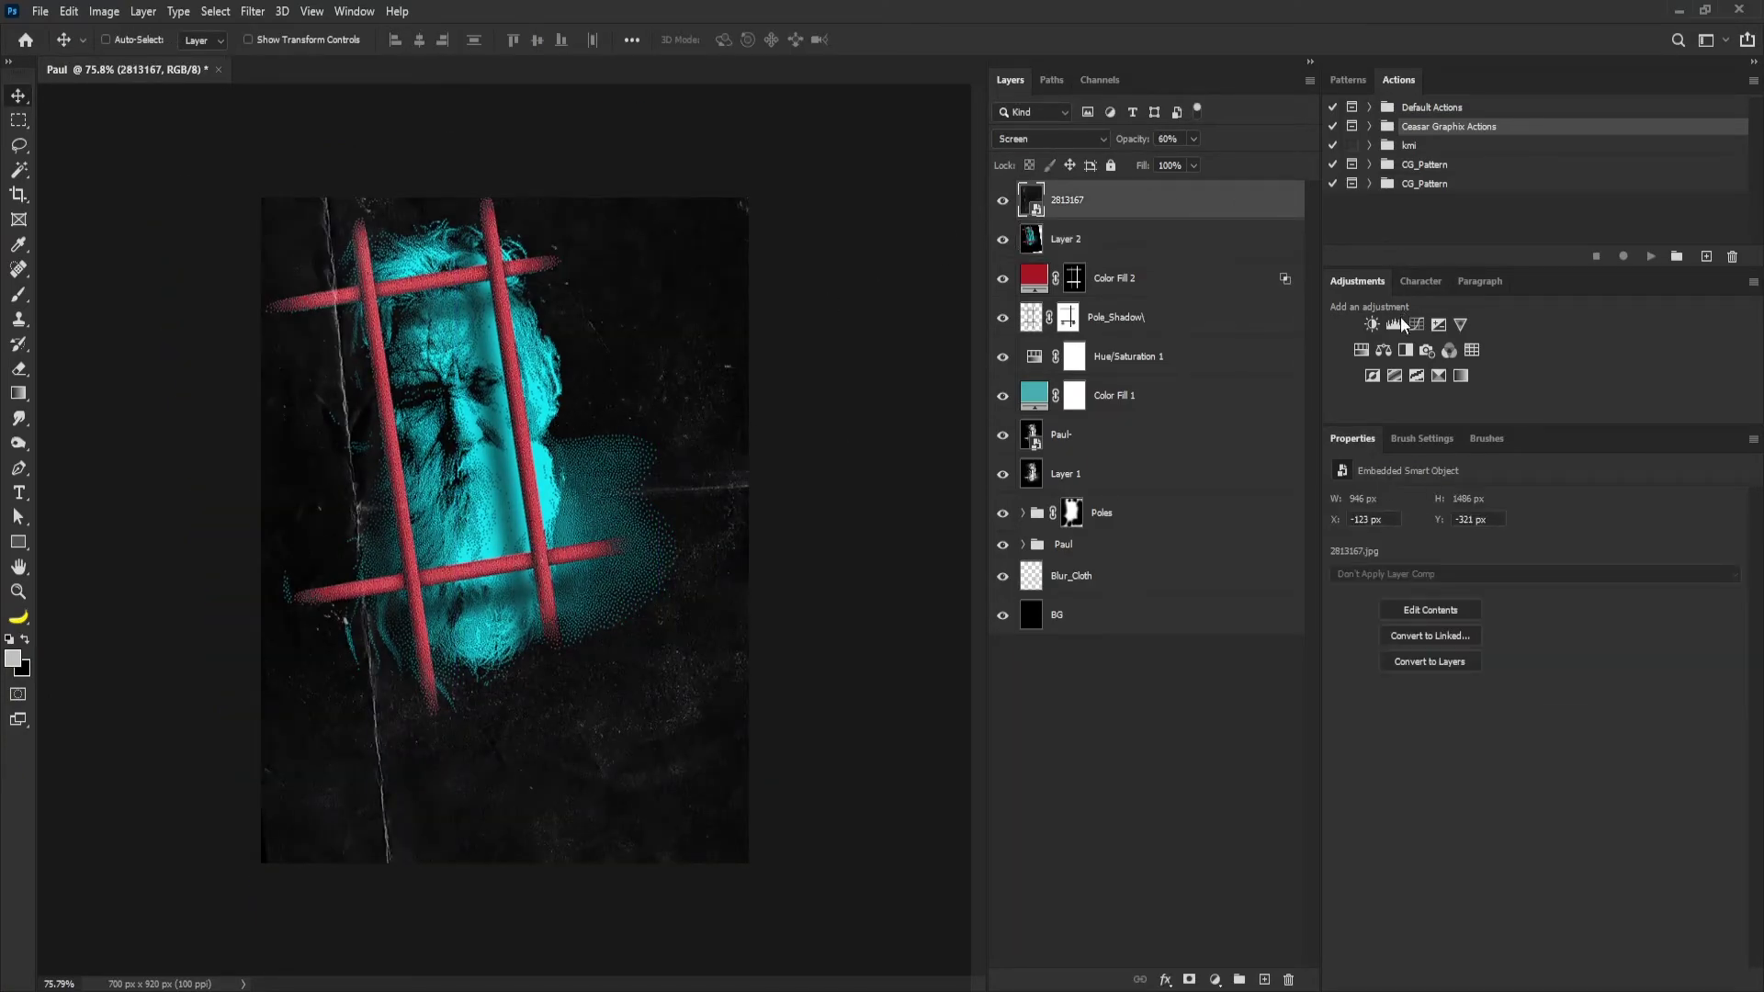
pyautogui.click(1361, 350)
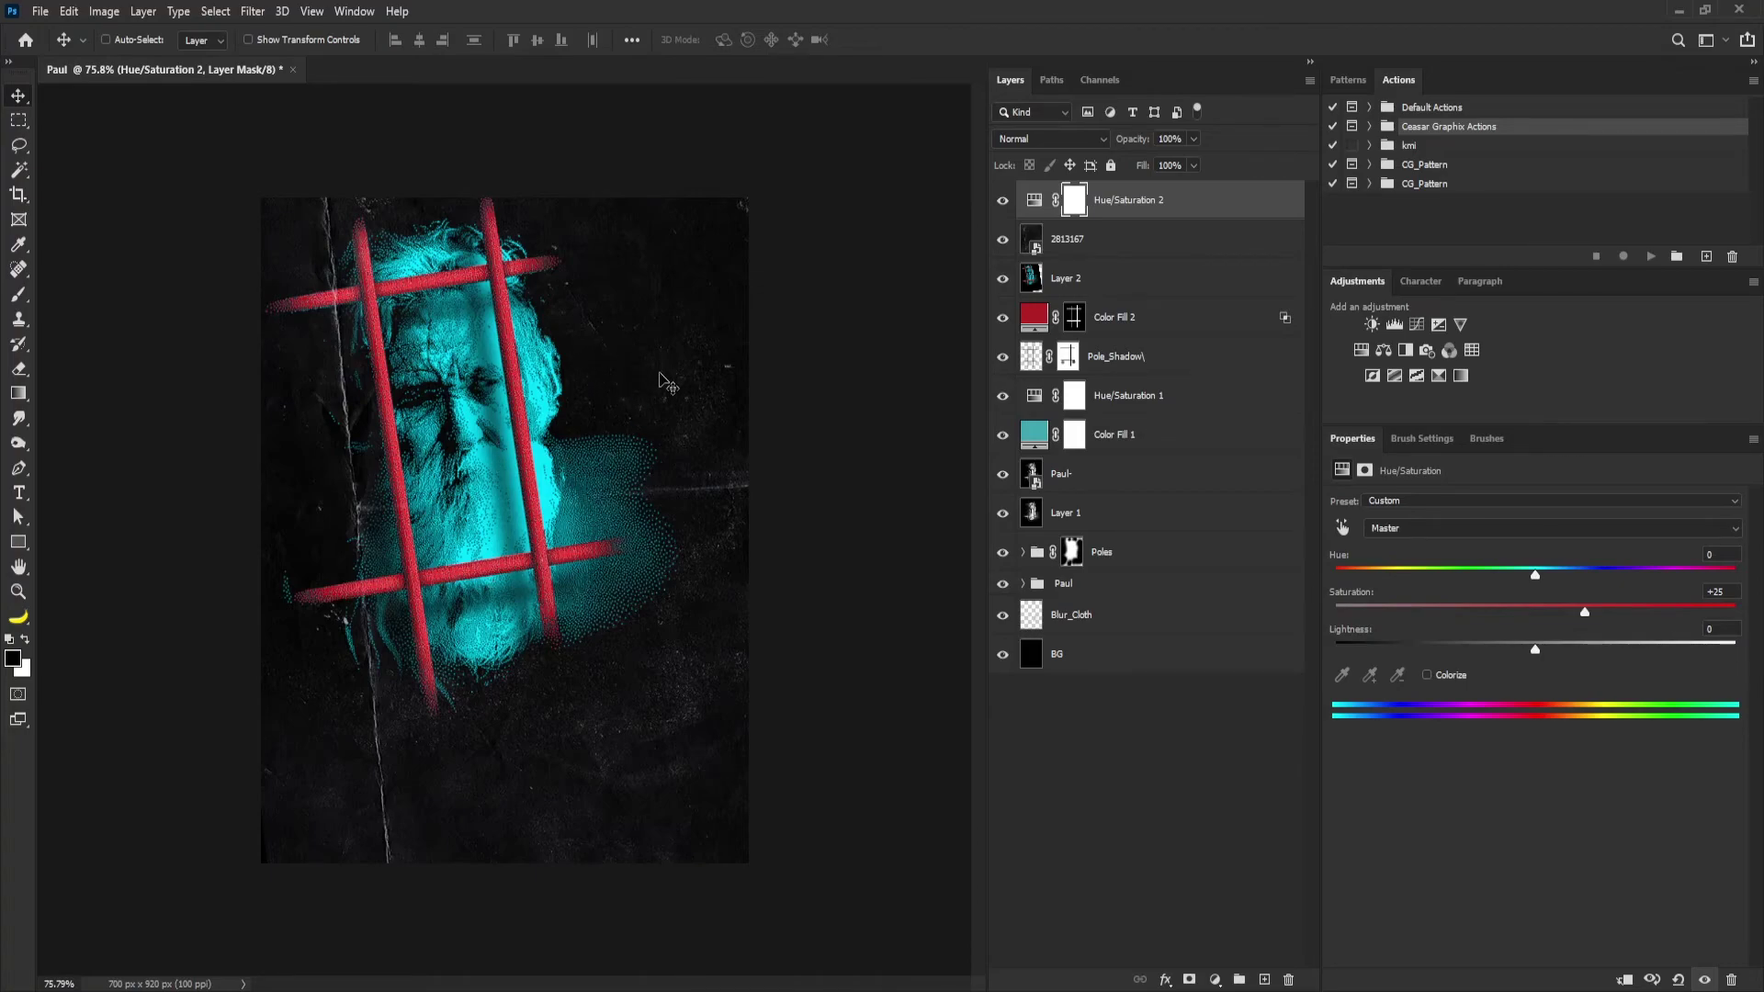
# Add the title Paul below the portrait in the Fatboy Slim BLTC (BRK) font and enlarge it to about 514 px wide.
pyautogui.click(18, 493)
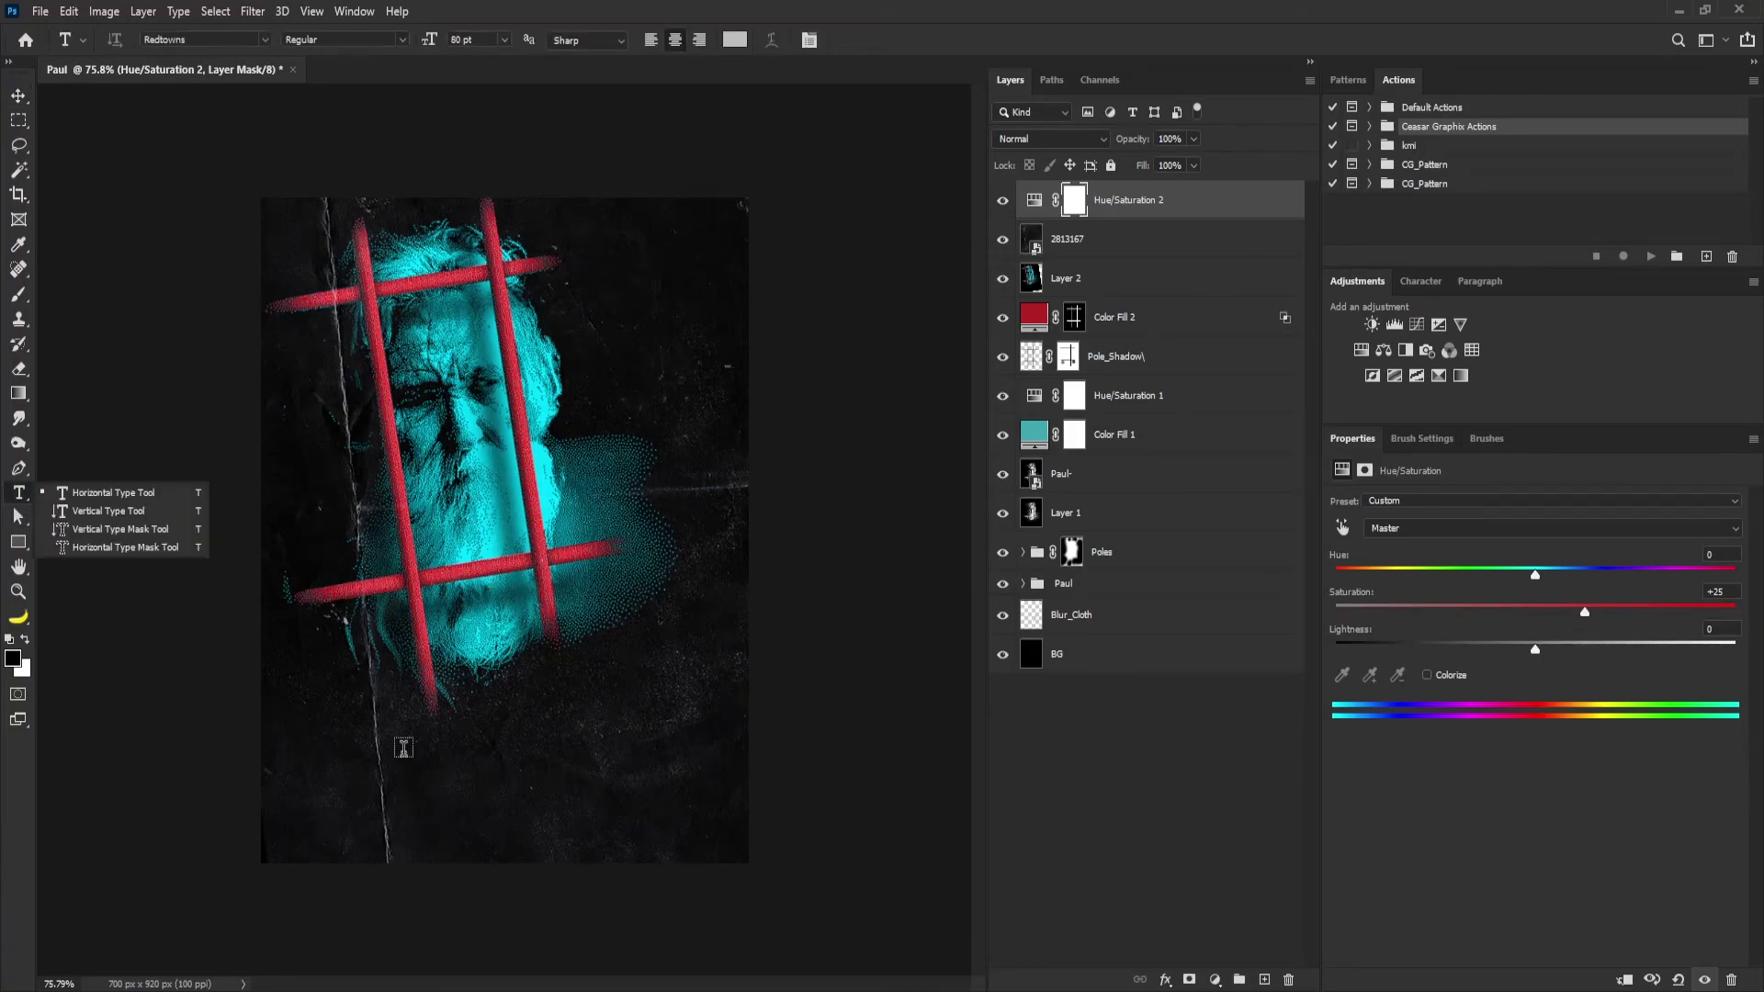
pyautogui.click(330, 760)
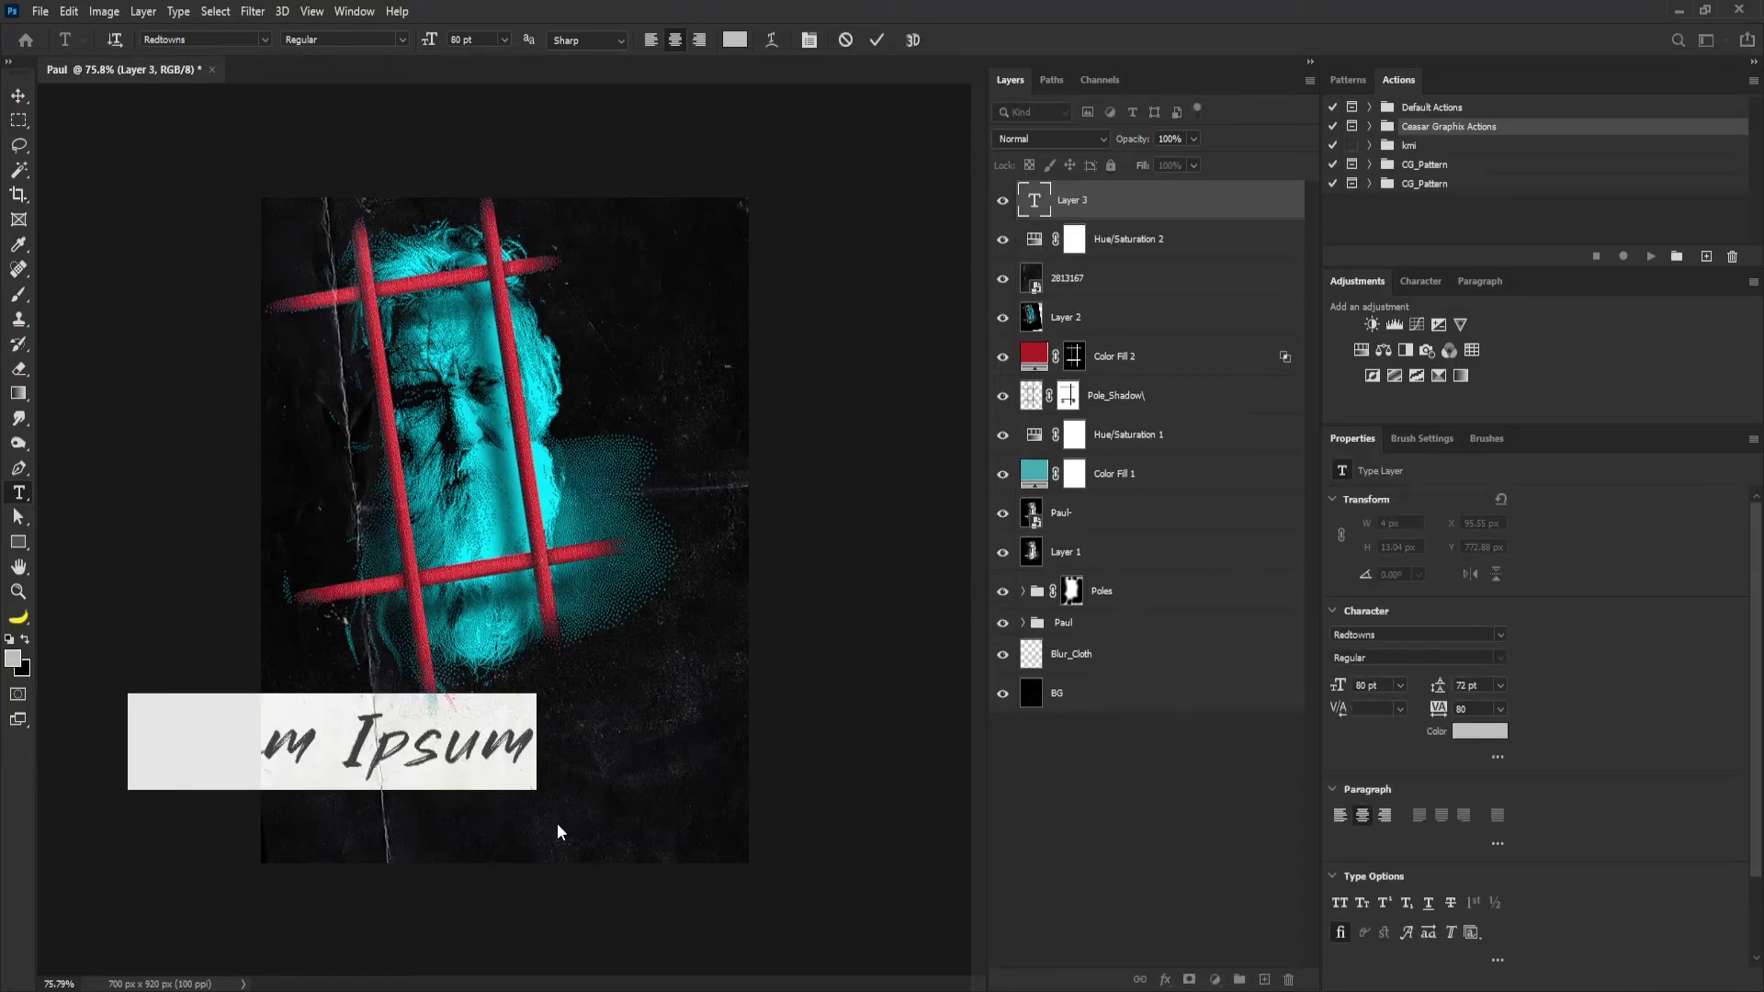
pyautogui.write('Paul')
pyautogui.write('fat')
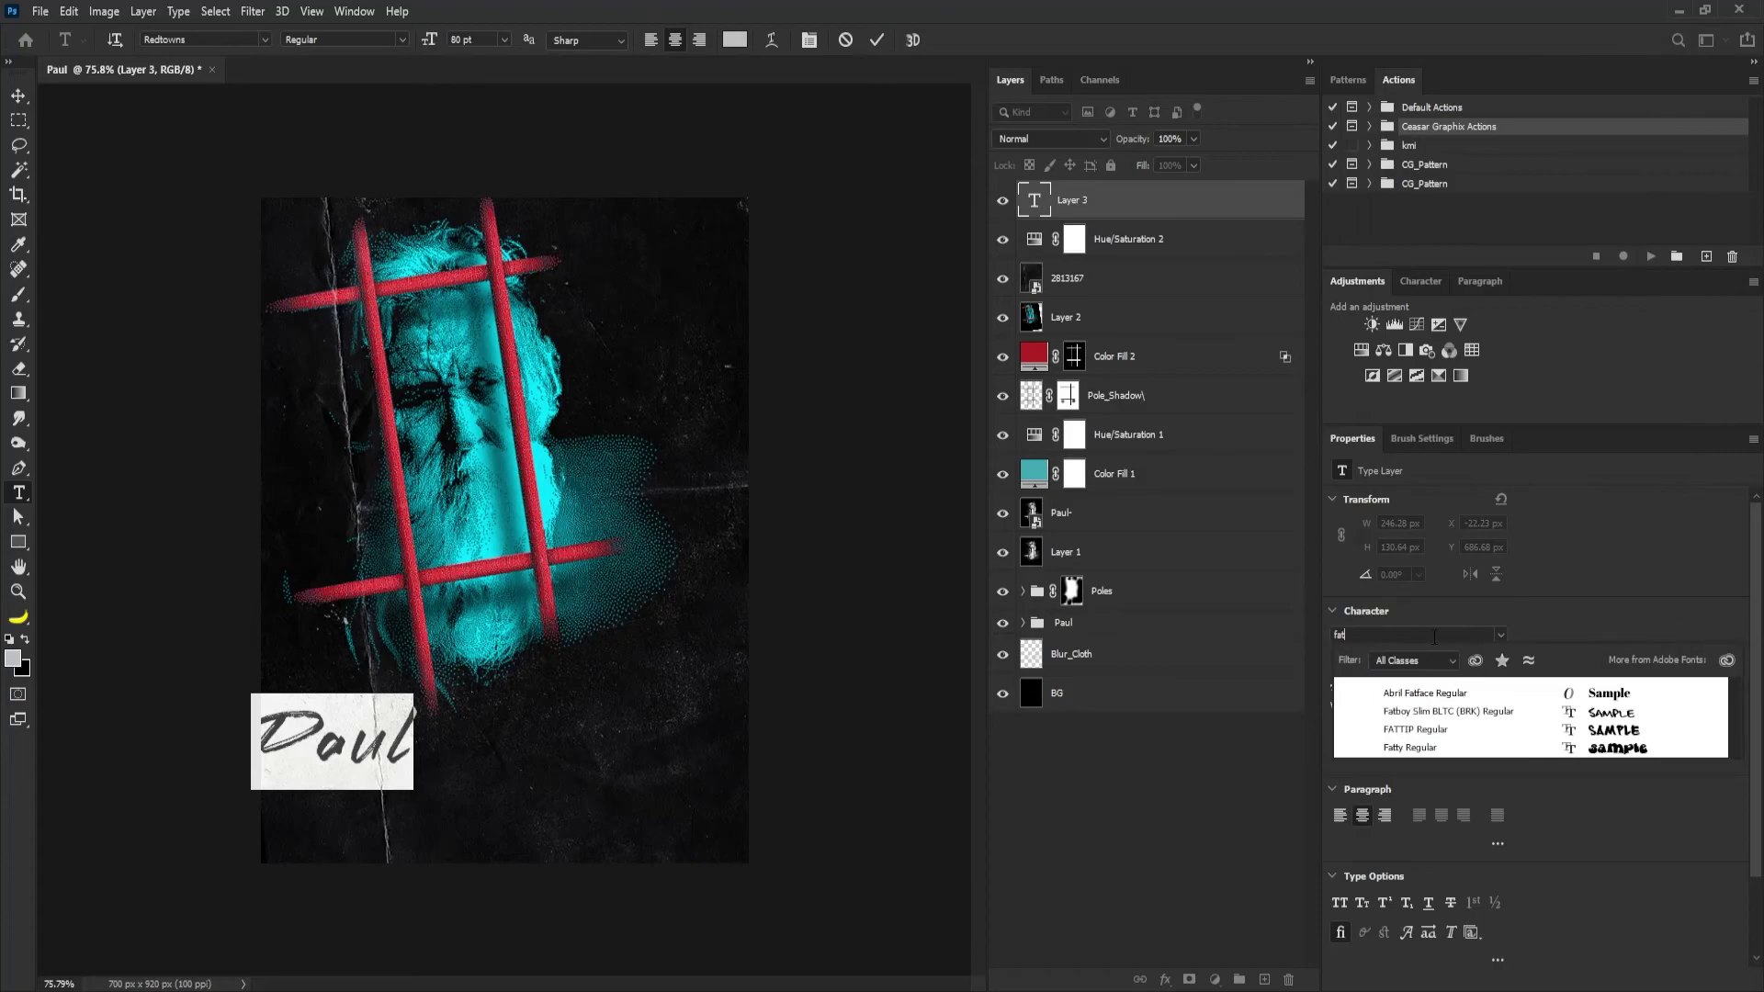
pyautogui.press('Return')
pyautogui.moveTo(480, 776); pyautogui.dragTo(701, 761)
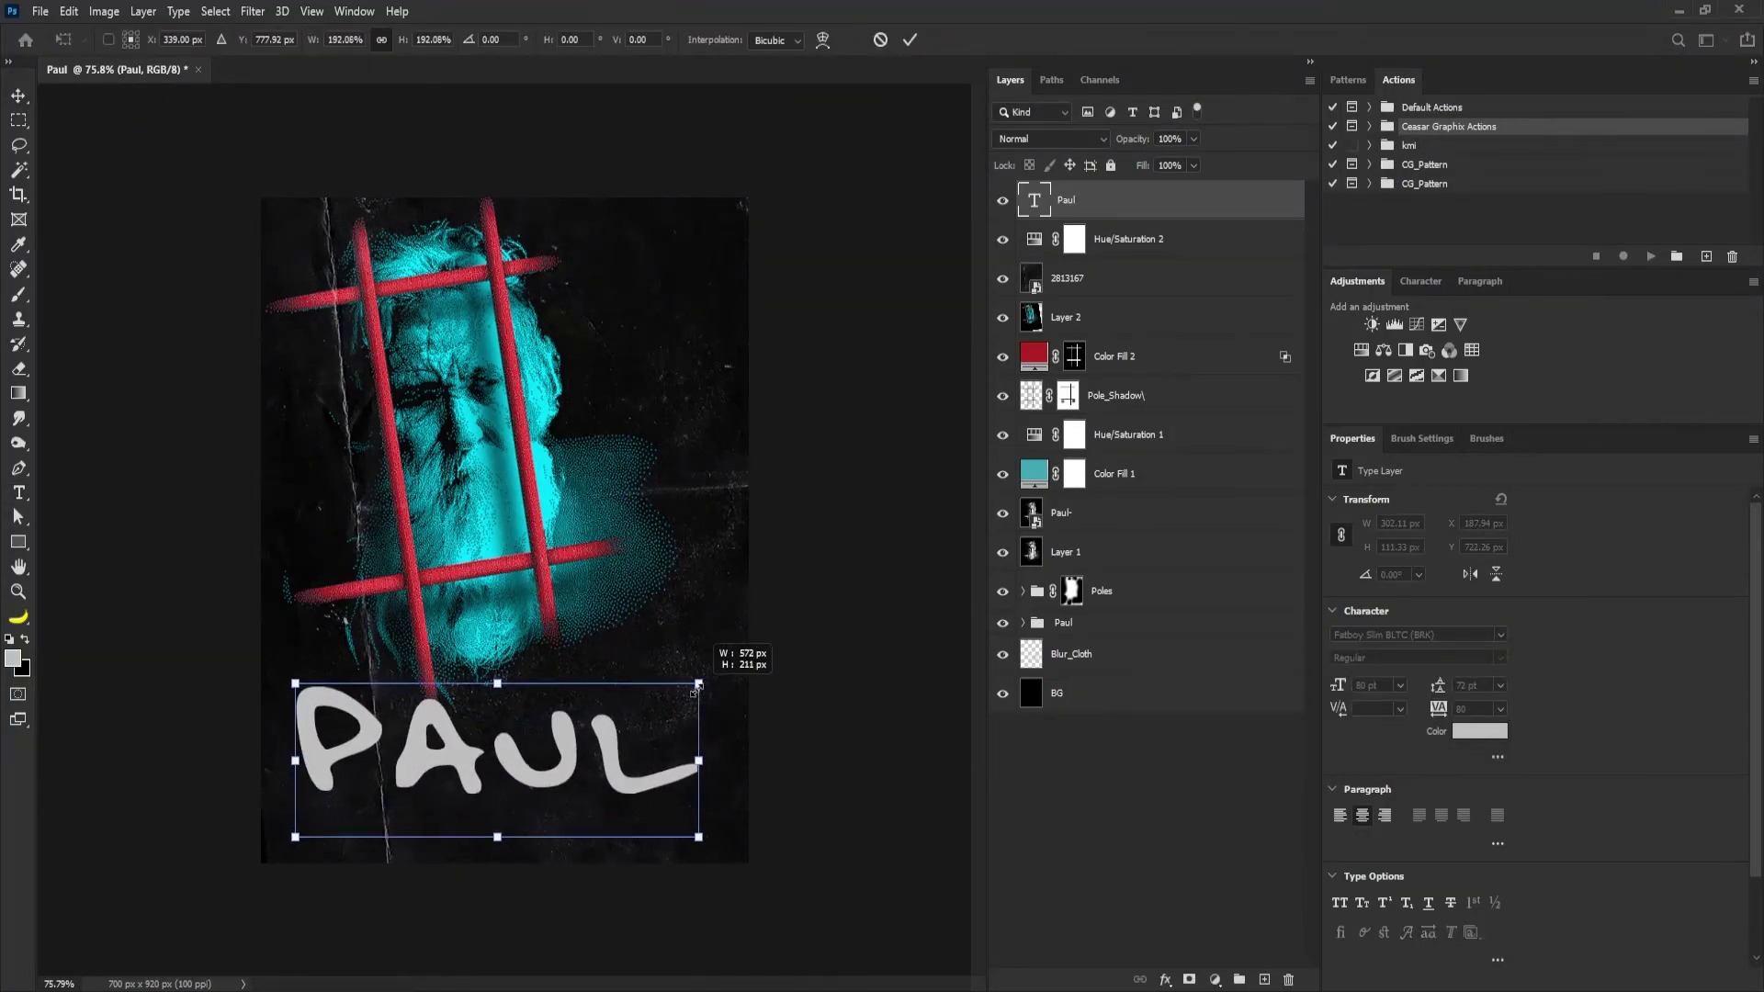
pyautogui.press('Return')
# Recolour the Paul title to the cyan 00d5f1 sampled from the portrait and enlarge it to about 544 px wide.
pyautogui.press('i')
pyautogui.click(1479, 732)
pyautogui.click(521, 456)
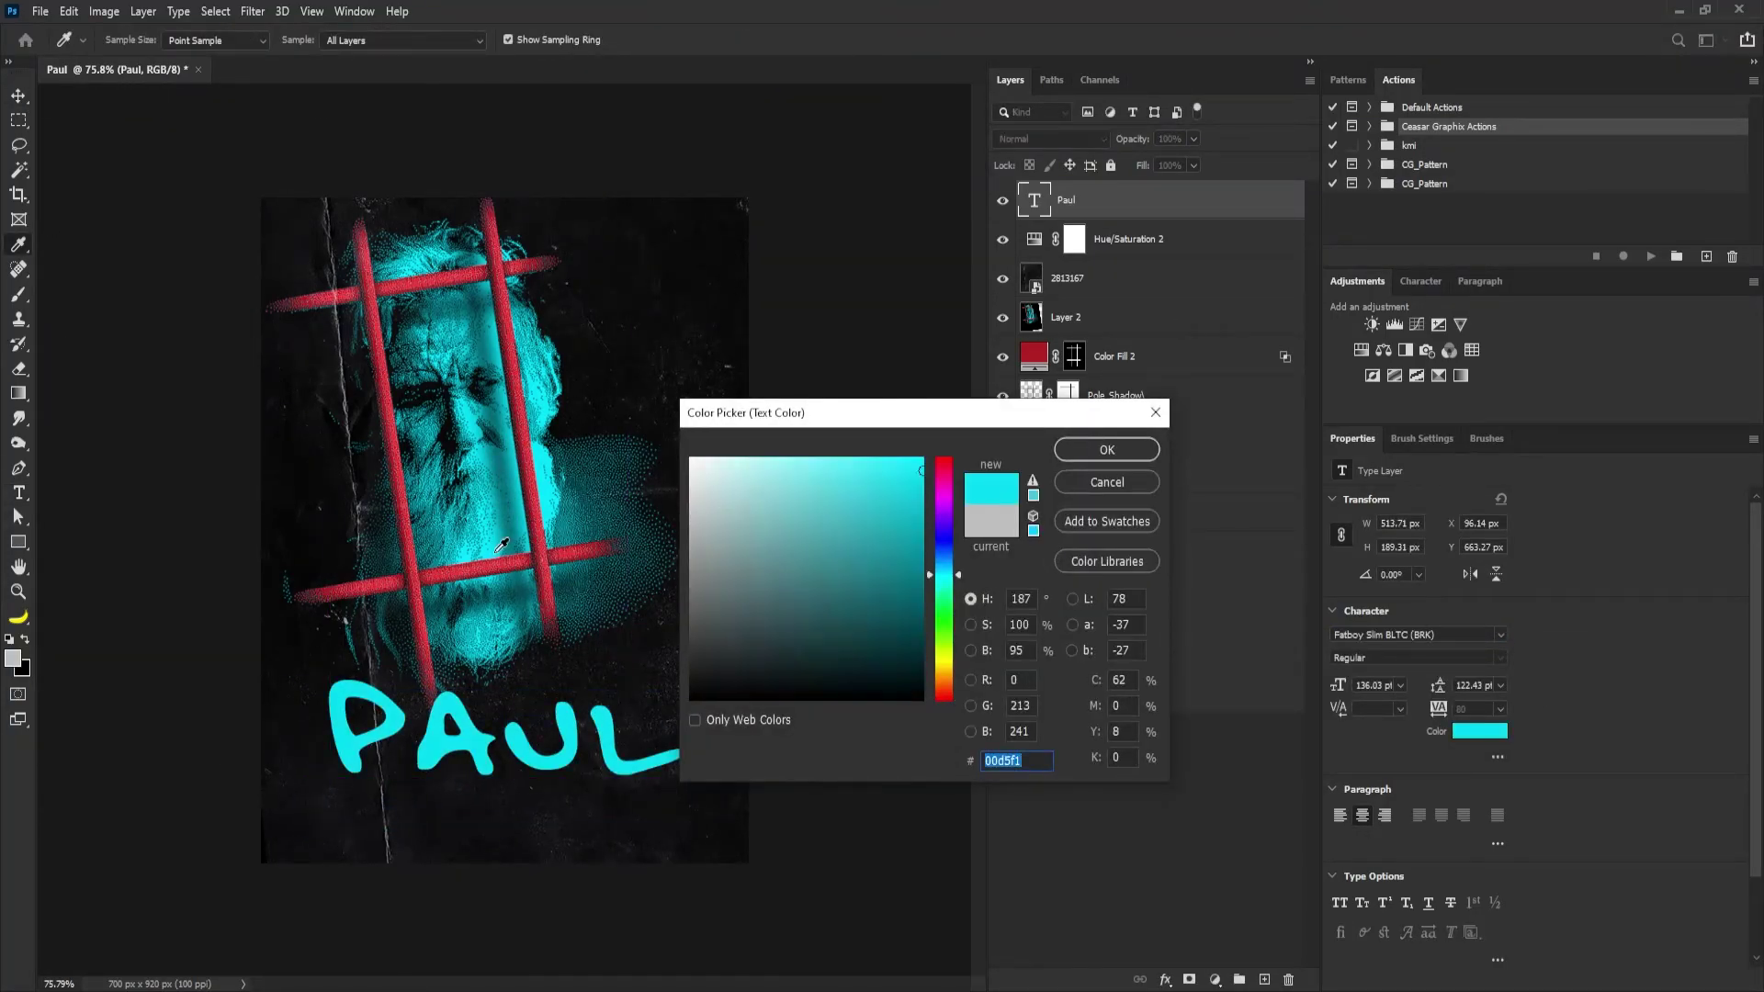
pyautogui.press('Return')
pyautogui.hotkey('ctrl', 't')
pyautogui.press('Return')
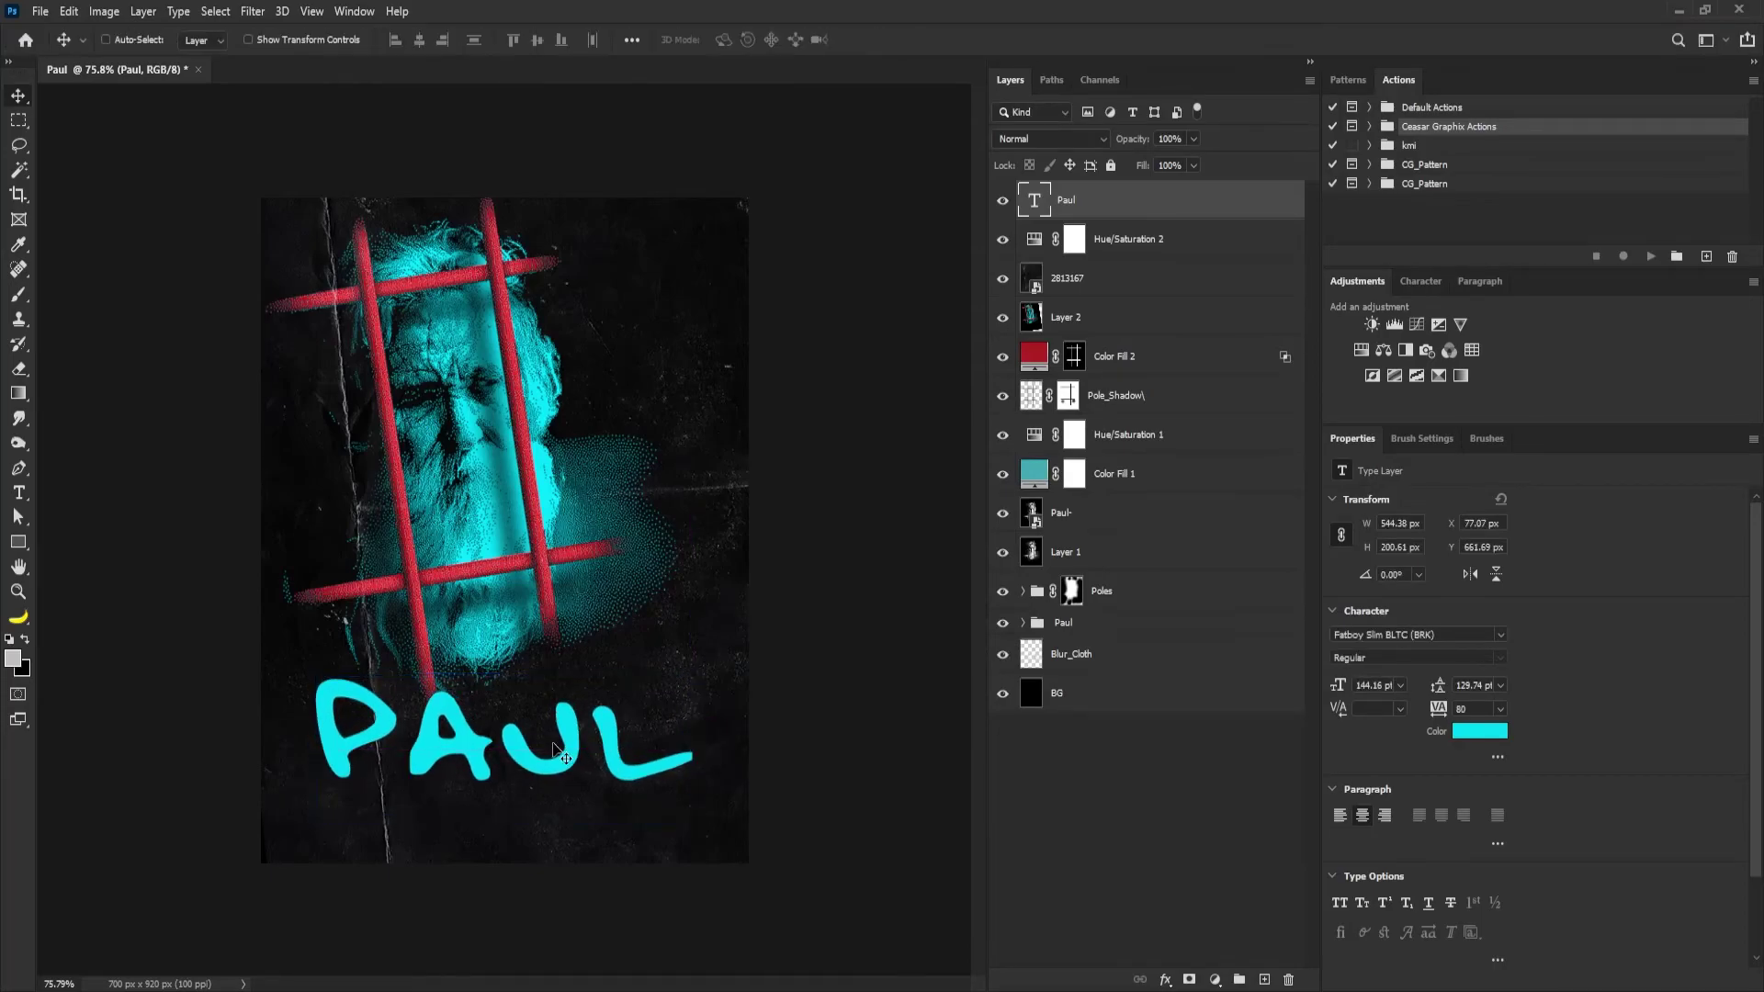
# Add the text Apostle of CHRIST beside the upper part of the portrait and set its size to 18 pt.
pyautogui.press('t')
pyautogui.click(567, 345)
pyautogui.write('AP')
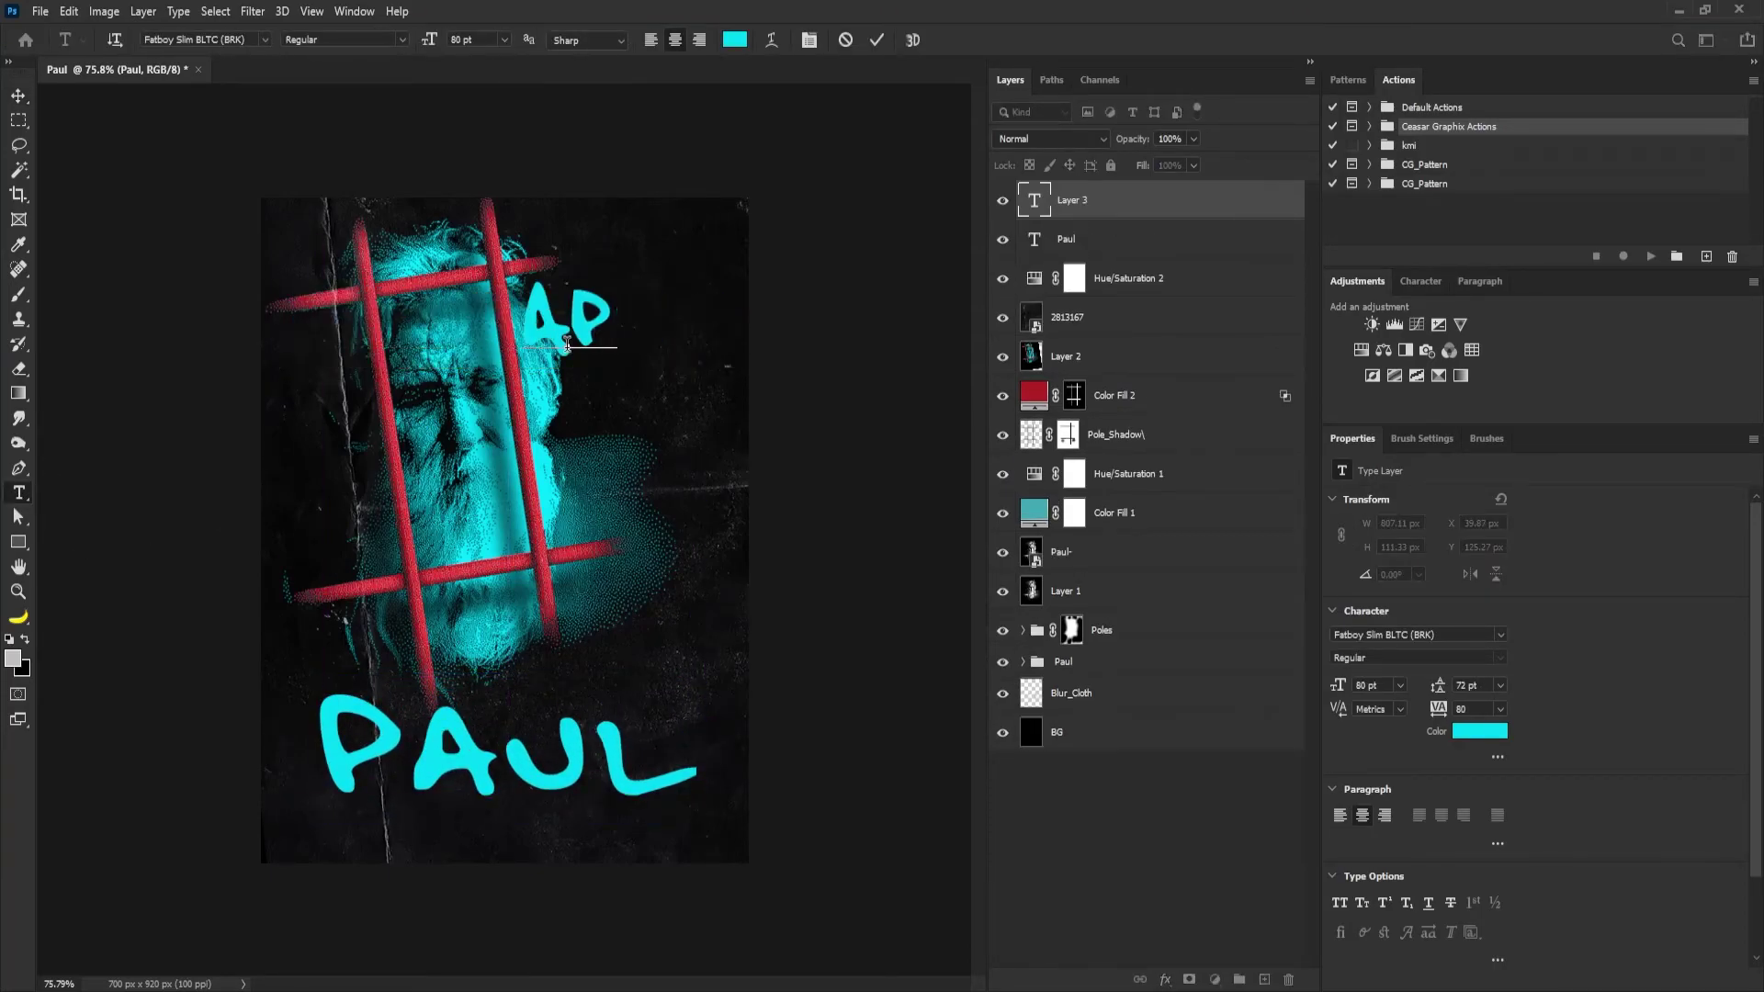
pyautogui.write('OSTLE OF C')
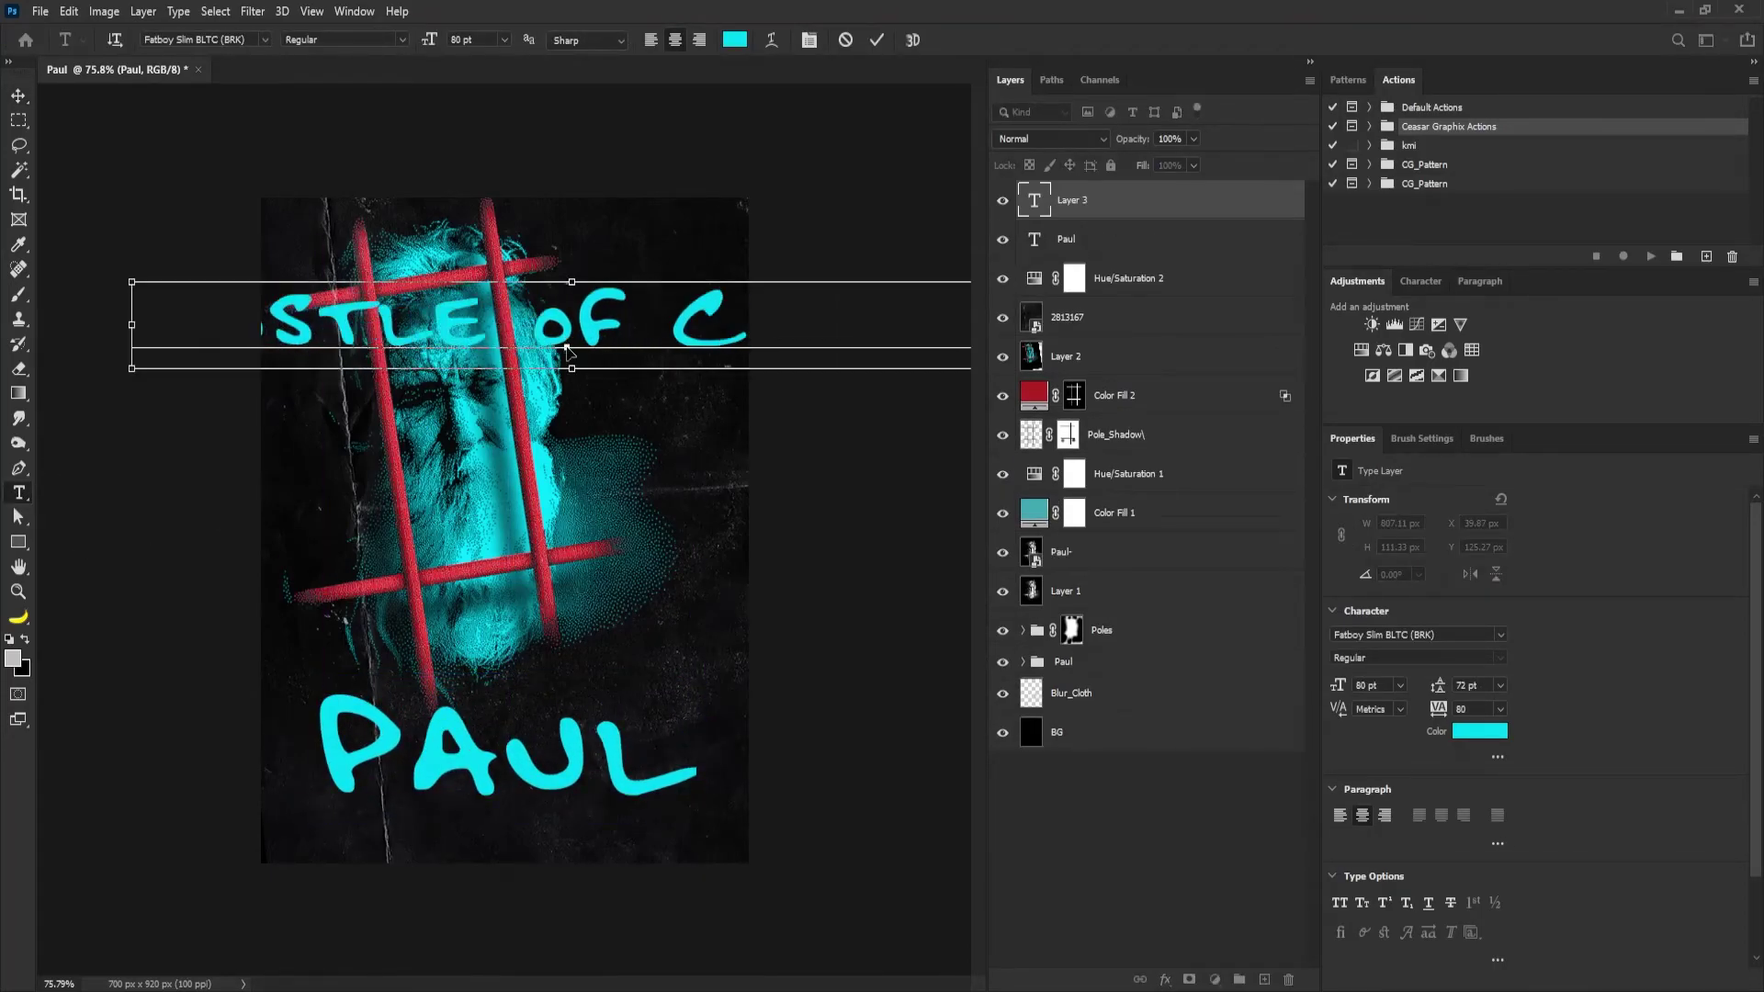
pyautogui.hotkey('ctrl', 'a')
pyautogui.click(1399, 685)
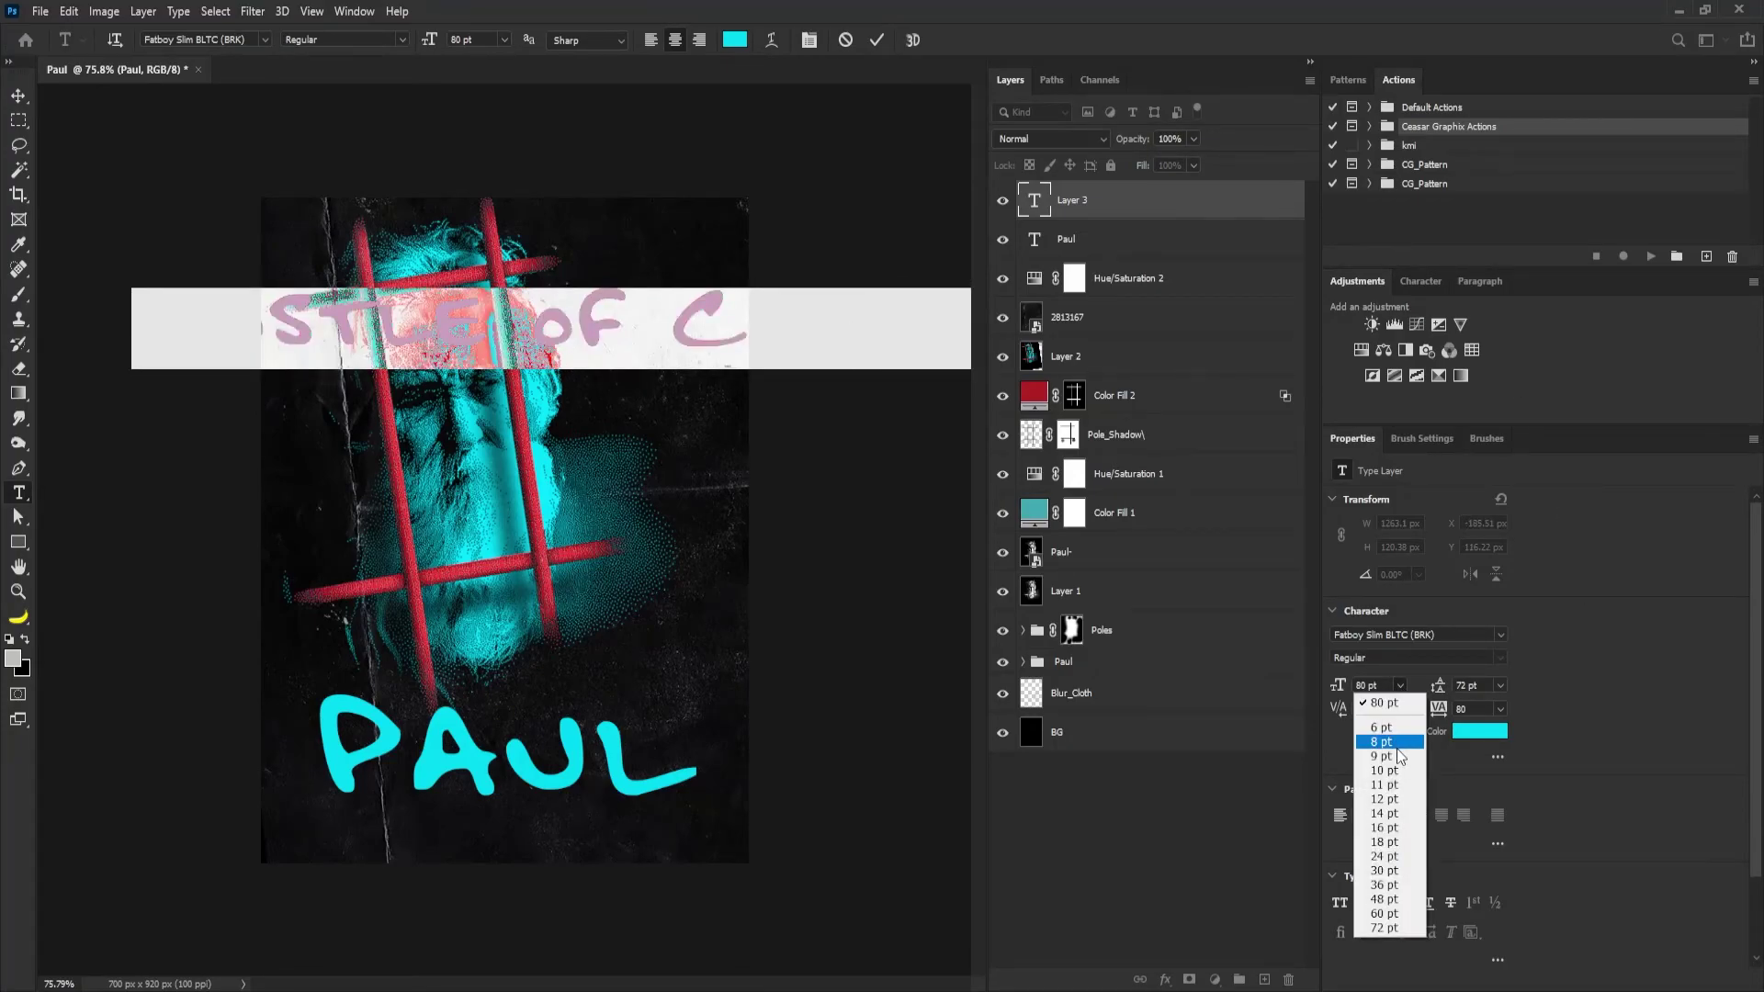
pyautogui.click(1383, 841)
# Colour the Apostle of CHRIST text with the red of the Color Fill 2 layer and set its font to Redtowns.
pyautogui.click(1479, 731)
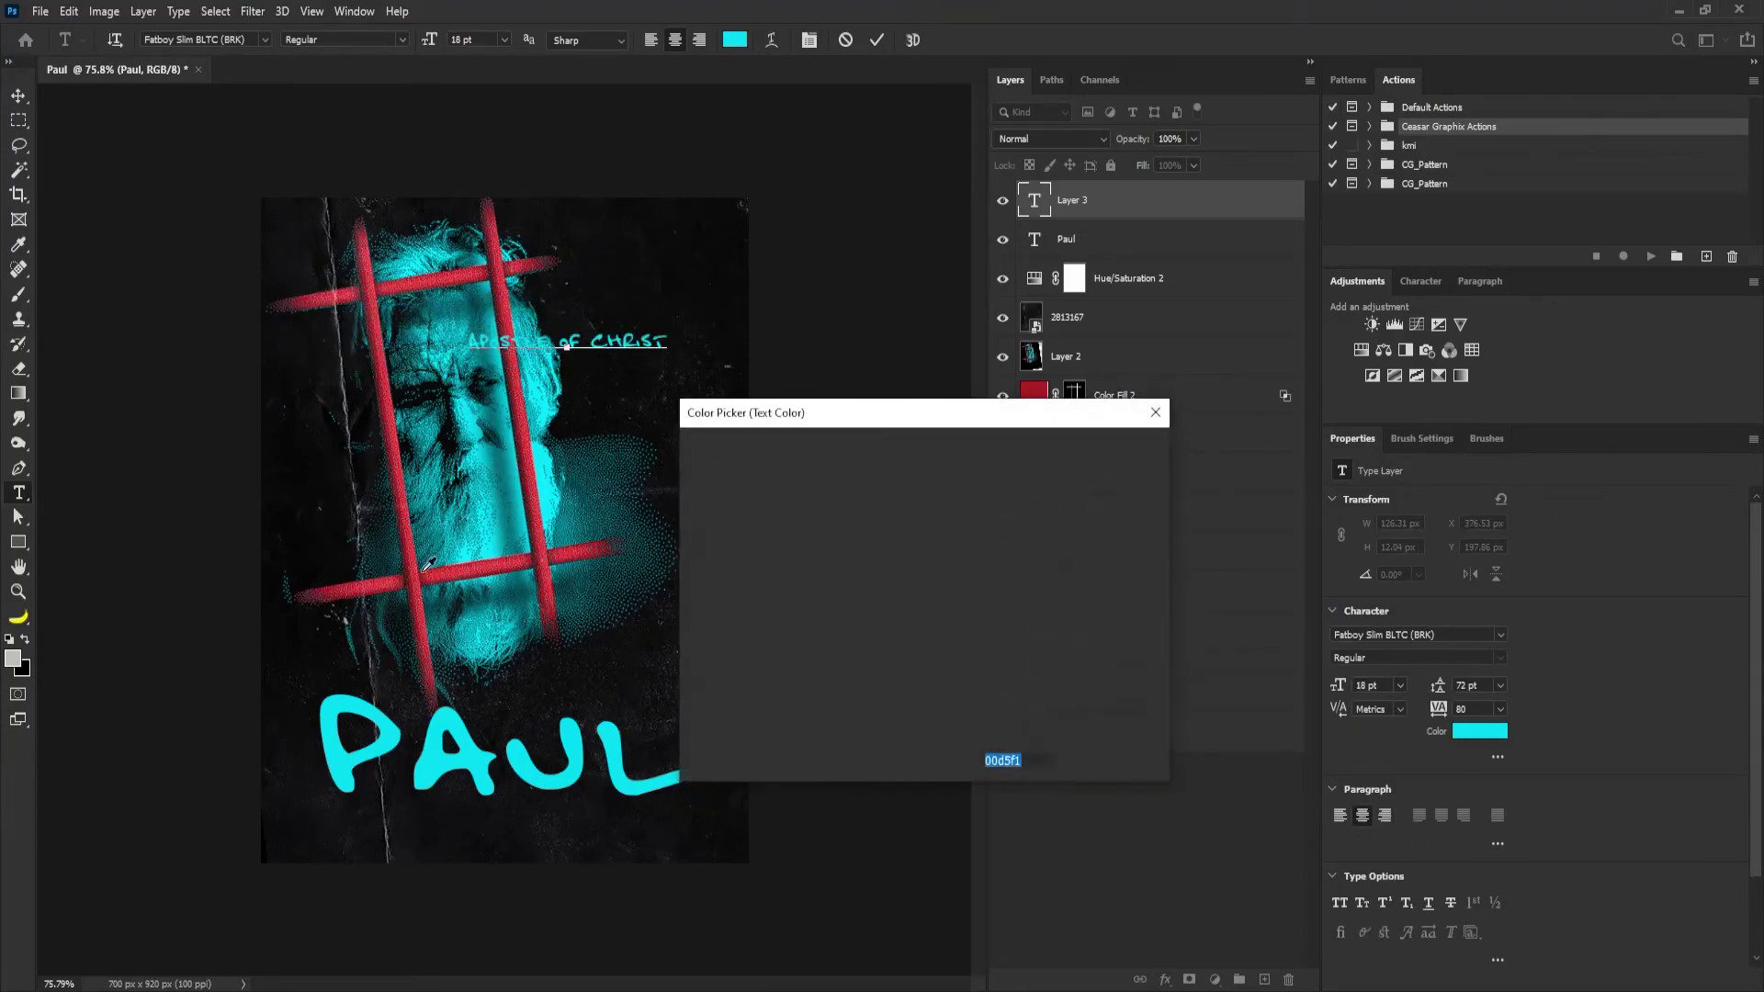
pyautogui.click(1034, 390)
pyautogui.click(1127, 445)
pyautogui.click(1438, 634)
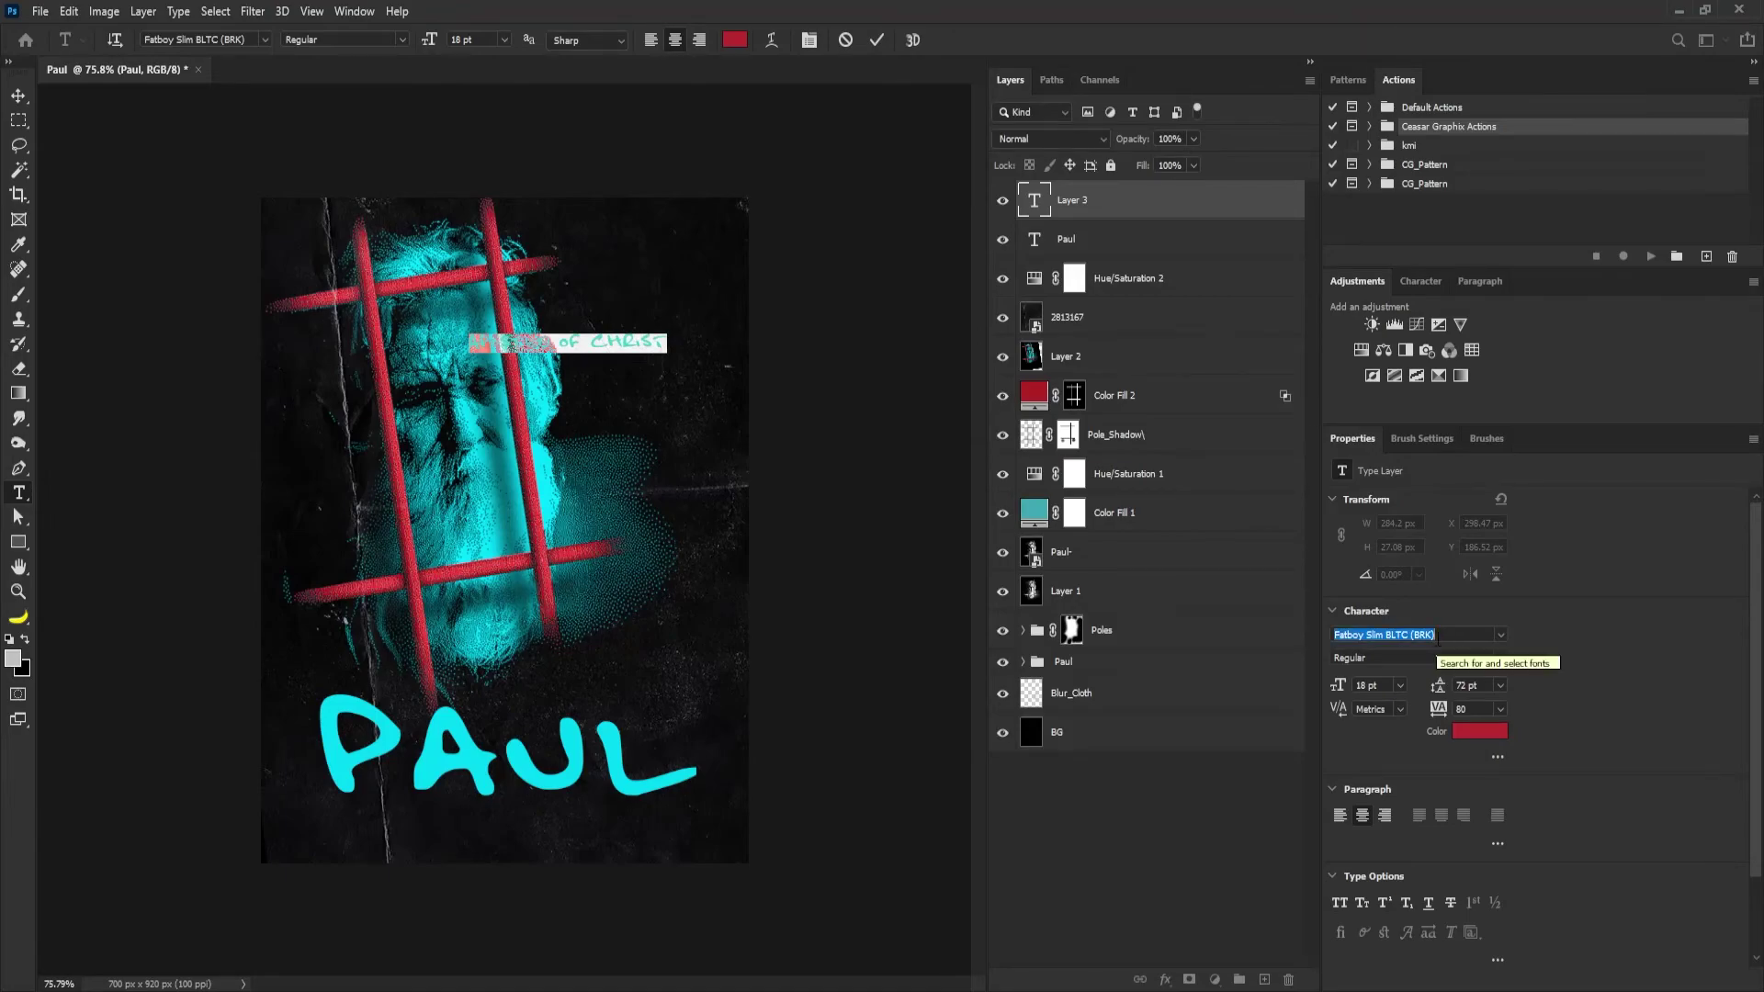
pyautogui.write('Redtowns')
pyautogui.press('Return')
pyautogui.click(19, 96)
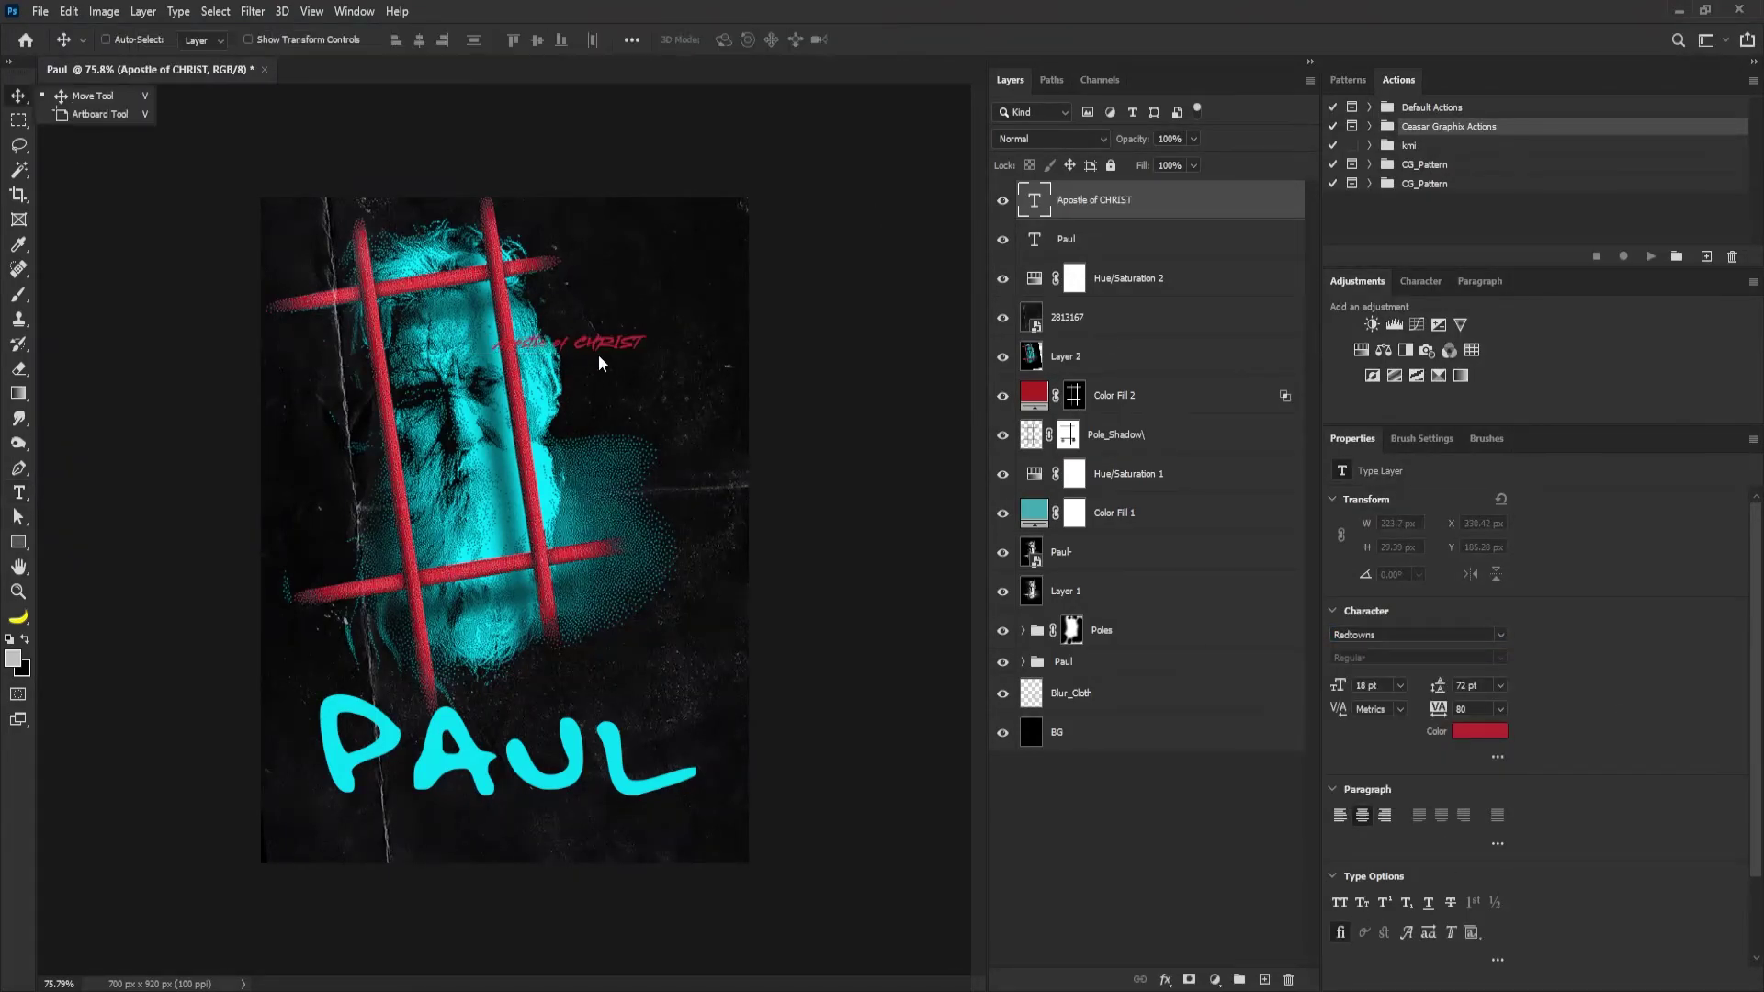
# Enlarge the Apostle of CHRIST text to about 356 px wide and place it directly beneath the Paul title.
pyautogui.hotkey('ctrl', 't')
pyautogui.moveTo(642, 354); pyautogui.dragTo(687, 811)
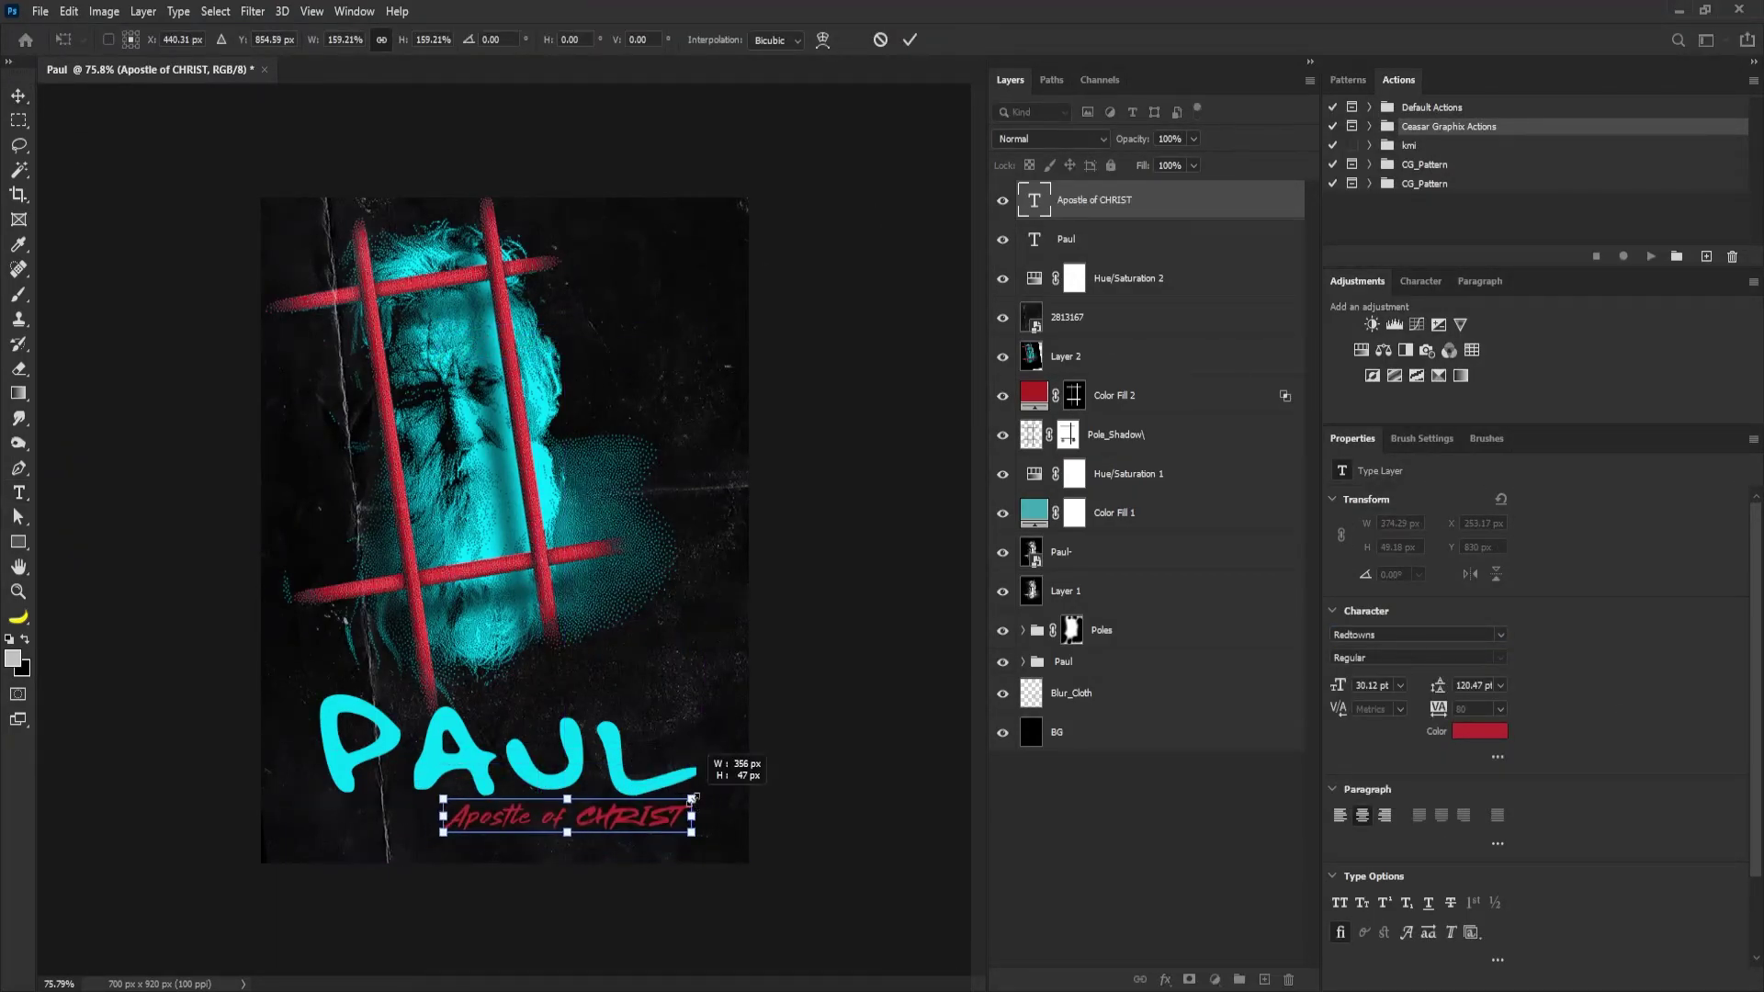
pyautogui.press('Return')
pyautogui.press('t')
pyautogui.click(705, 808)
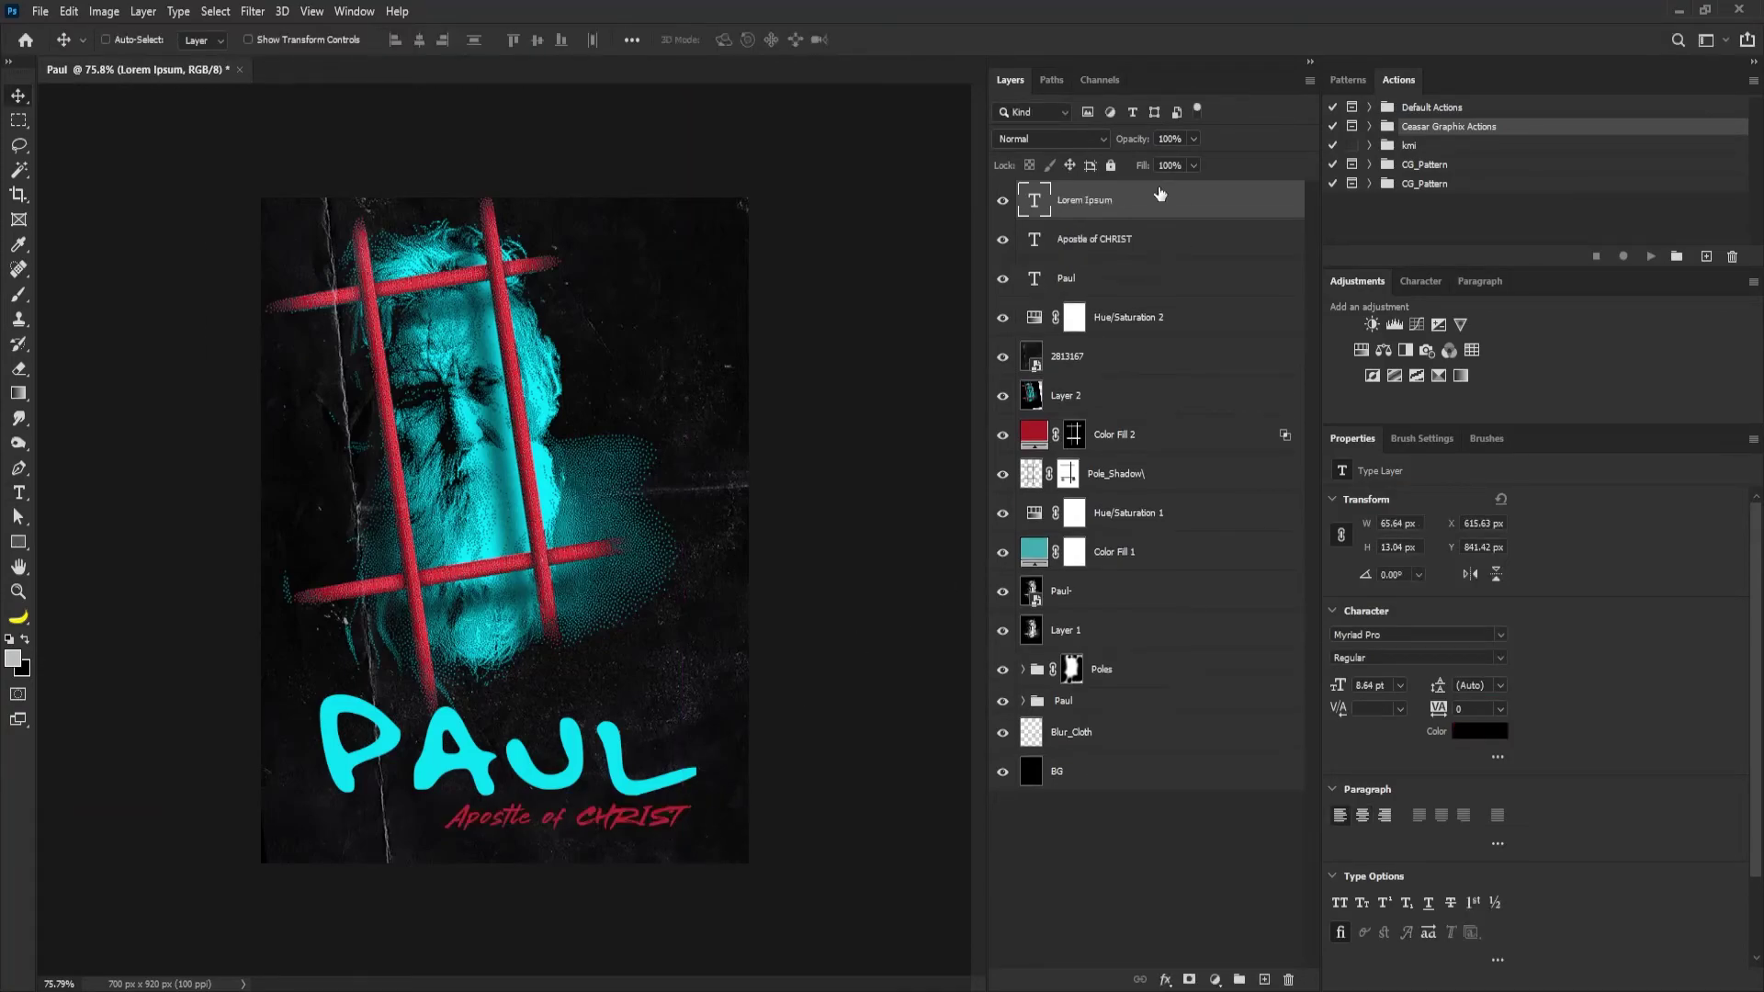
pyautogui.press('Escape')
# Move the Paul and Apostle of CHRIST titles together about 18 px up.
pyautogui.press('v')
pyautogui.keyDown('shift'); pyautogui.click(1133, 243); pyautogui.keyUp('shift')
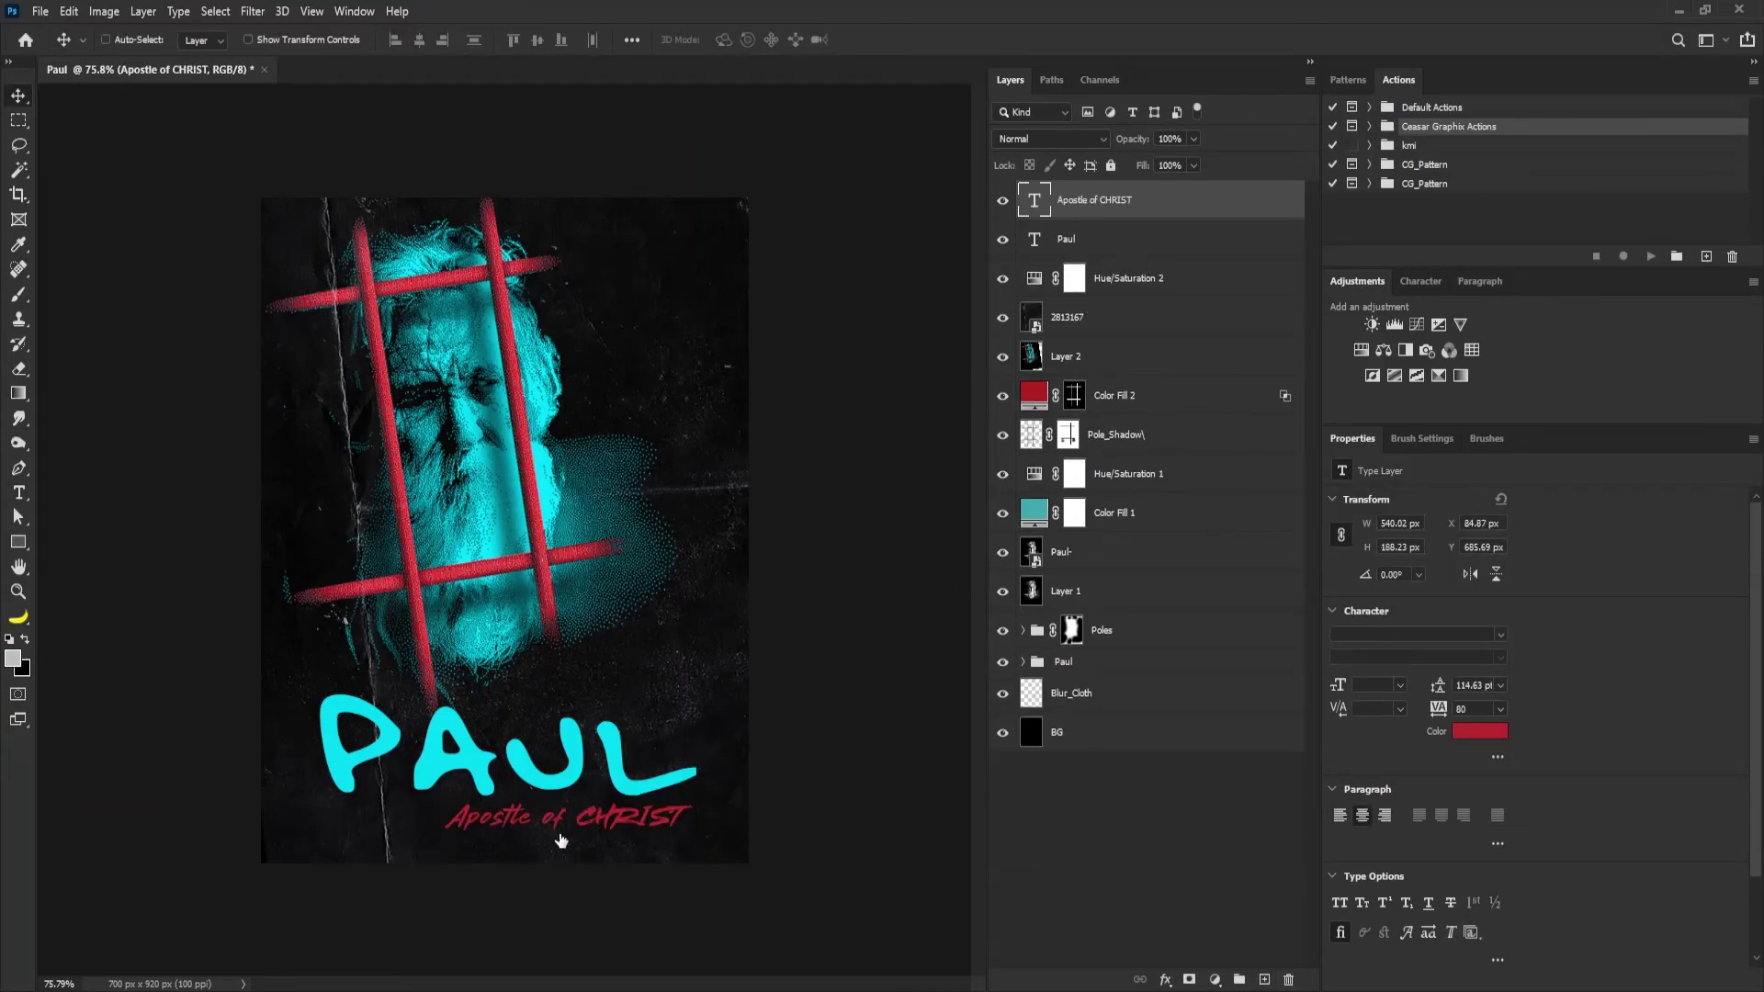
pyautogui.moveTo(637, 747); pyautogui.dragTo(639, 733)
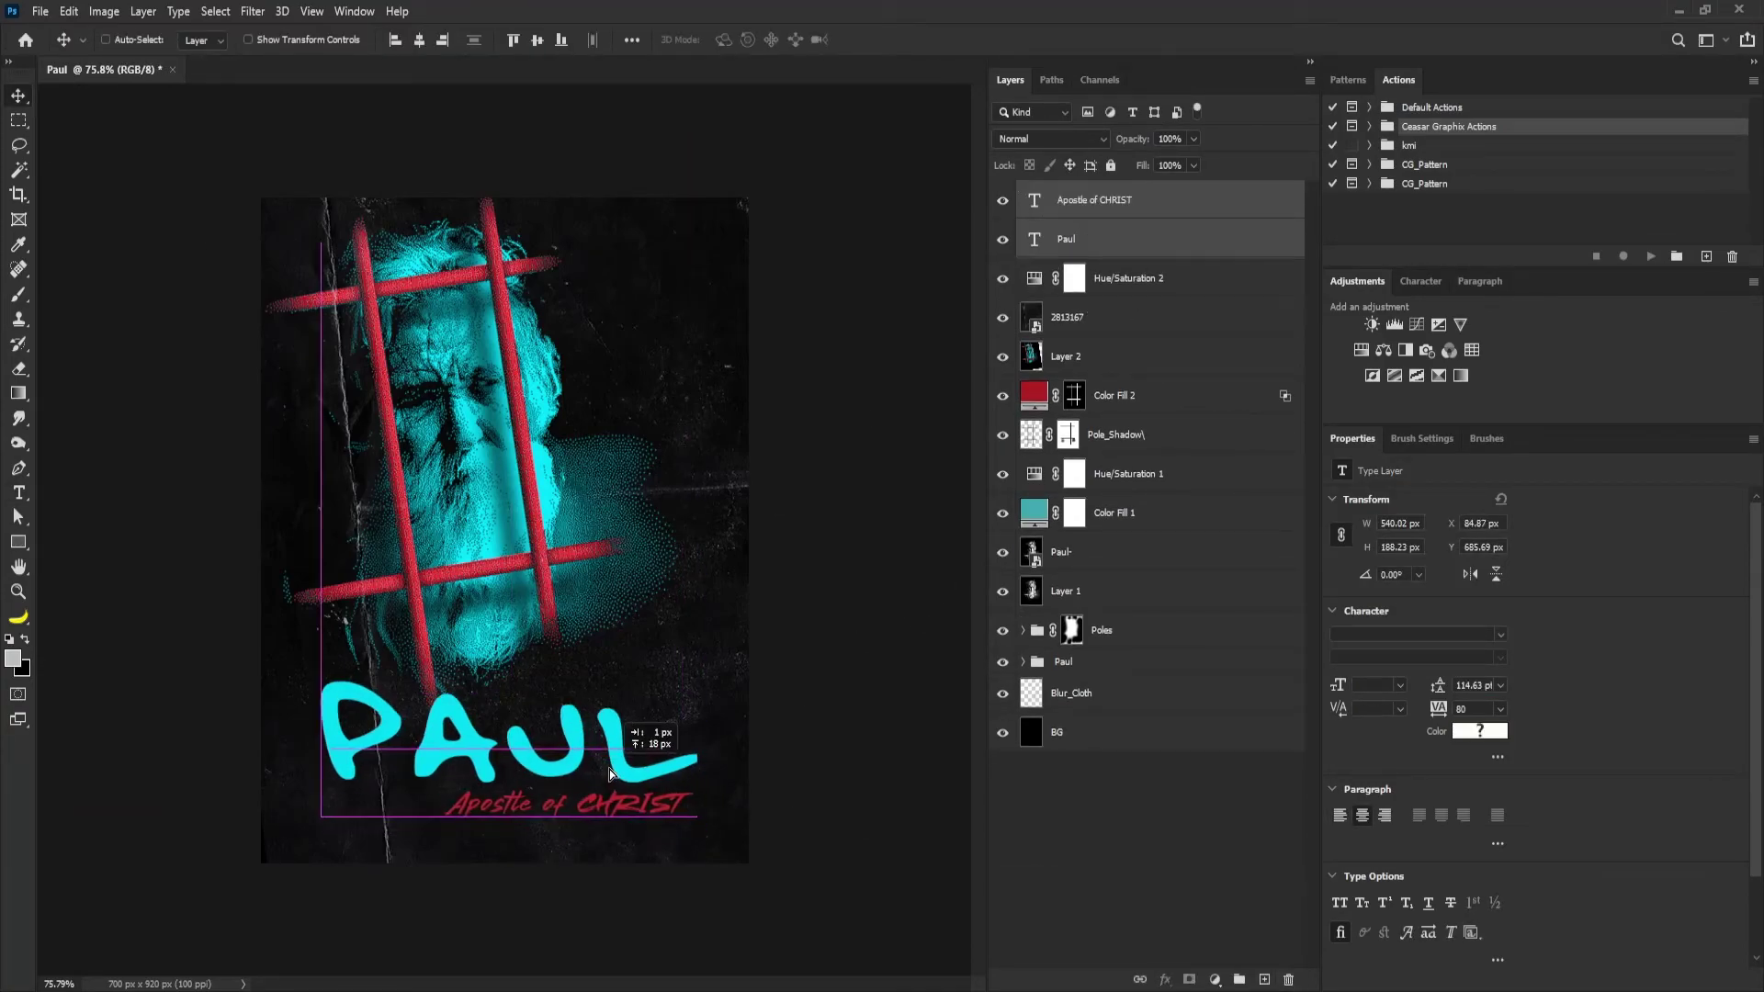
# Group the Paul and Apostle of CHRIST layers, add a layer mask to the group and name it Title.
pyautogui.click(1239, 980)
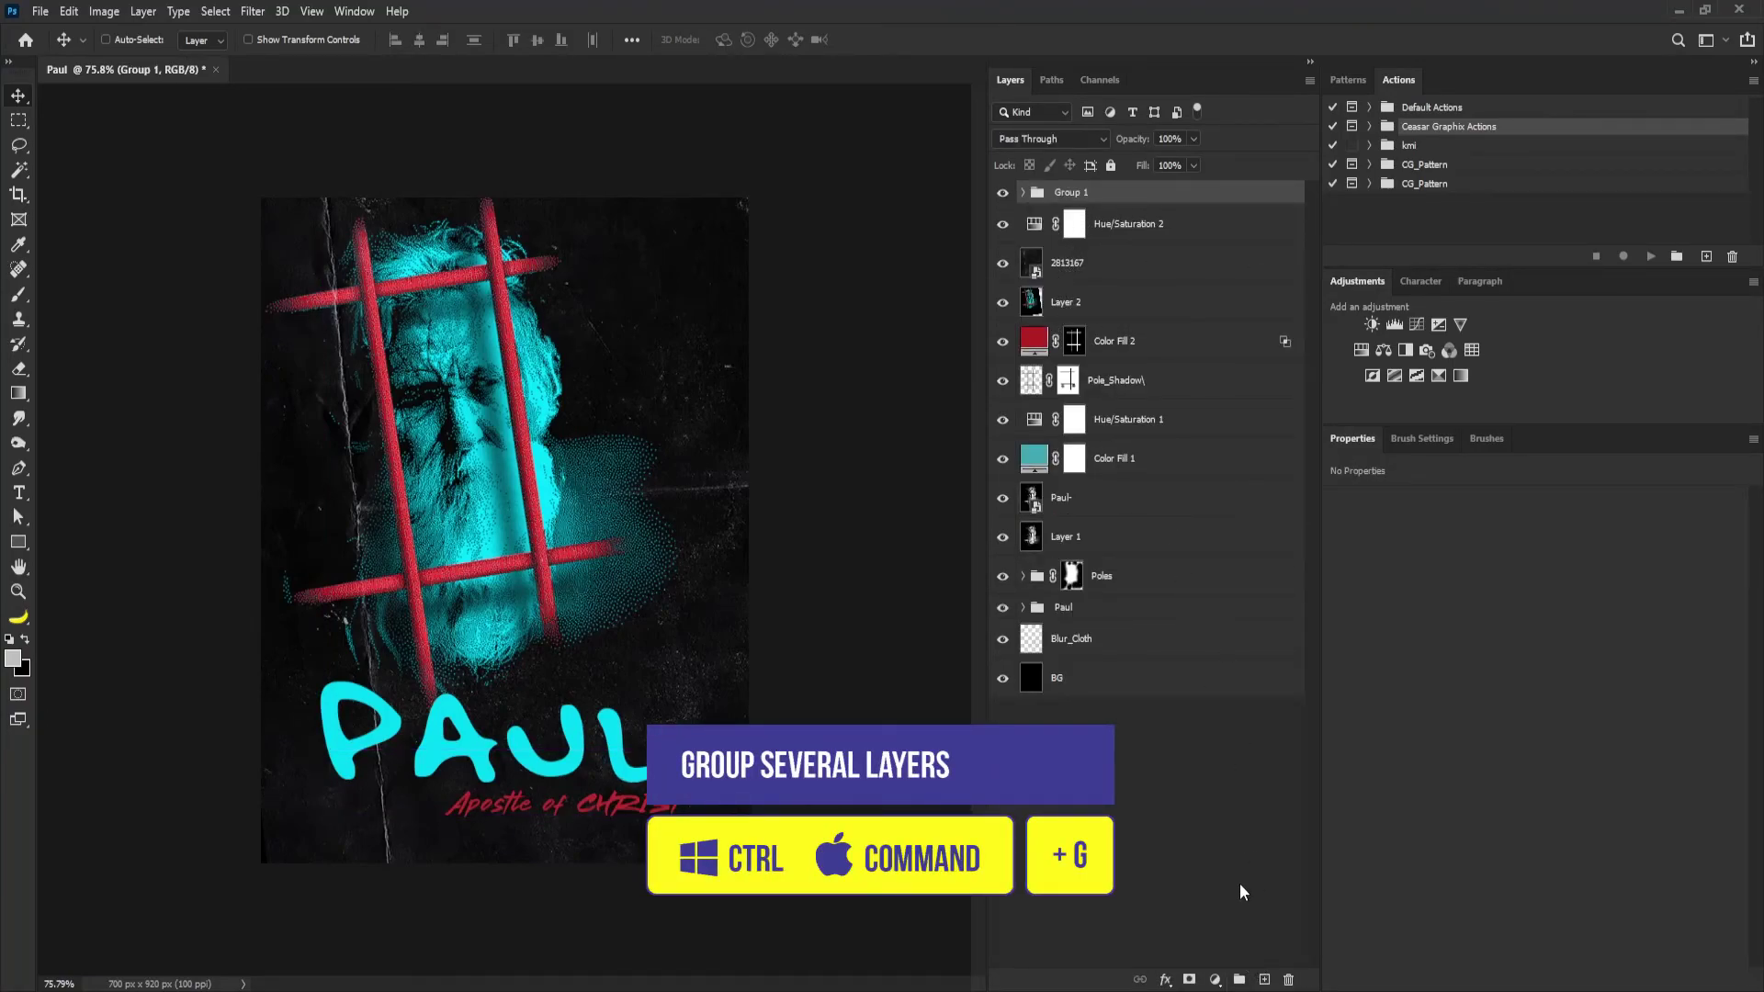
pyautogui.click(1190, 978)
pyautogui.doubleClick(1111, 204)
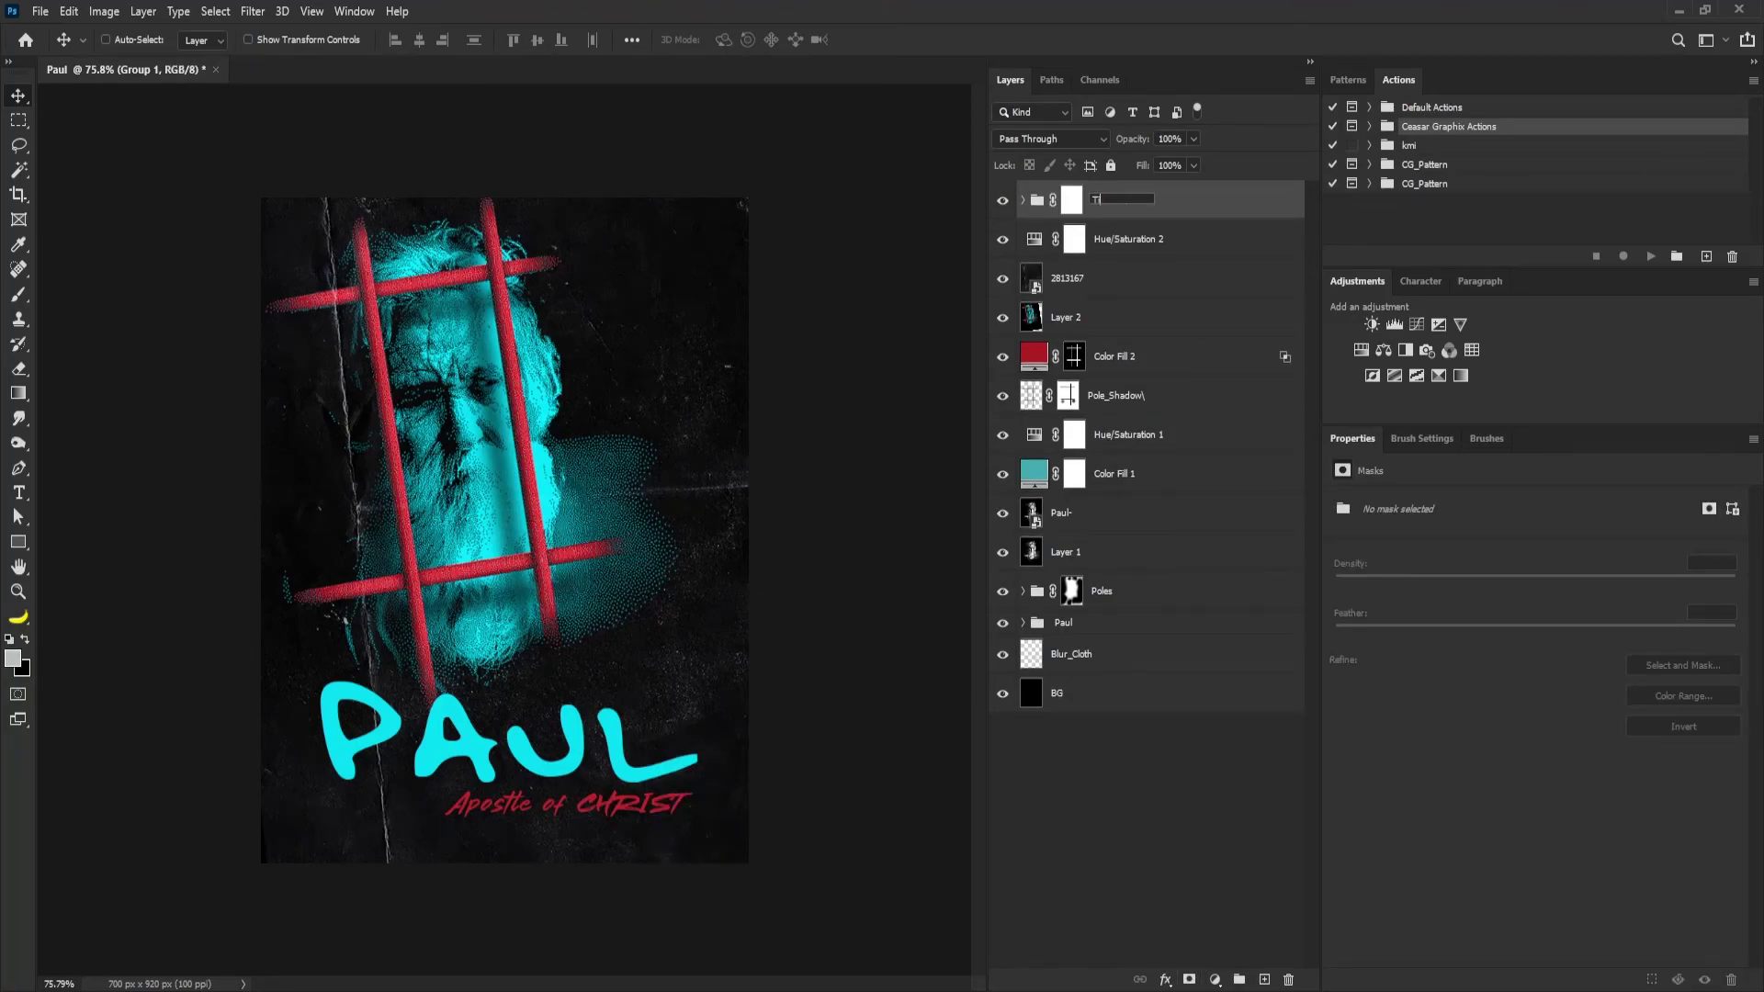
pyautogui.write('Title')
pyautogui.press('Return')
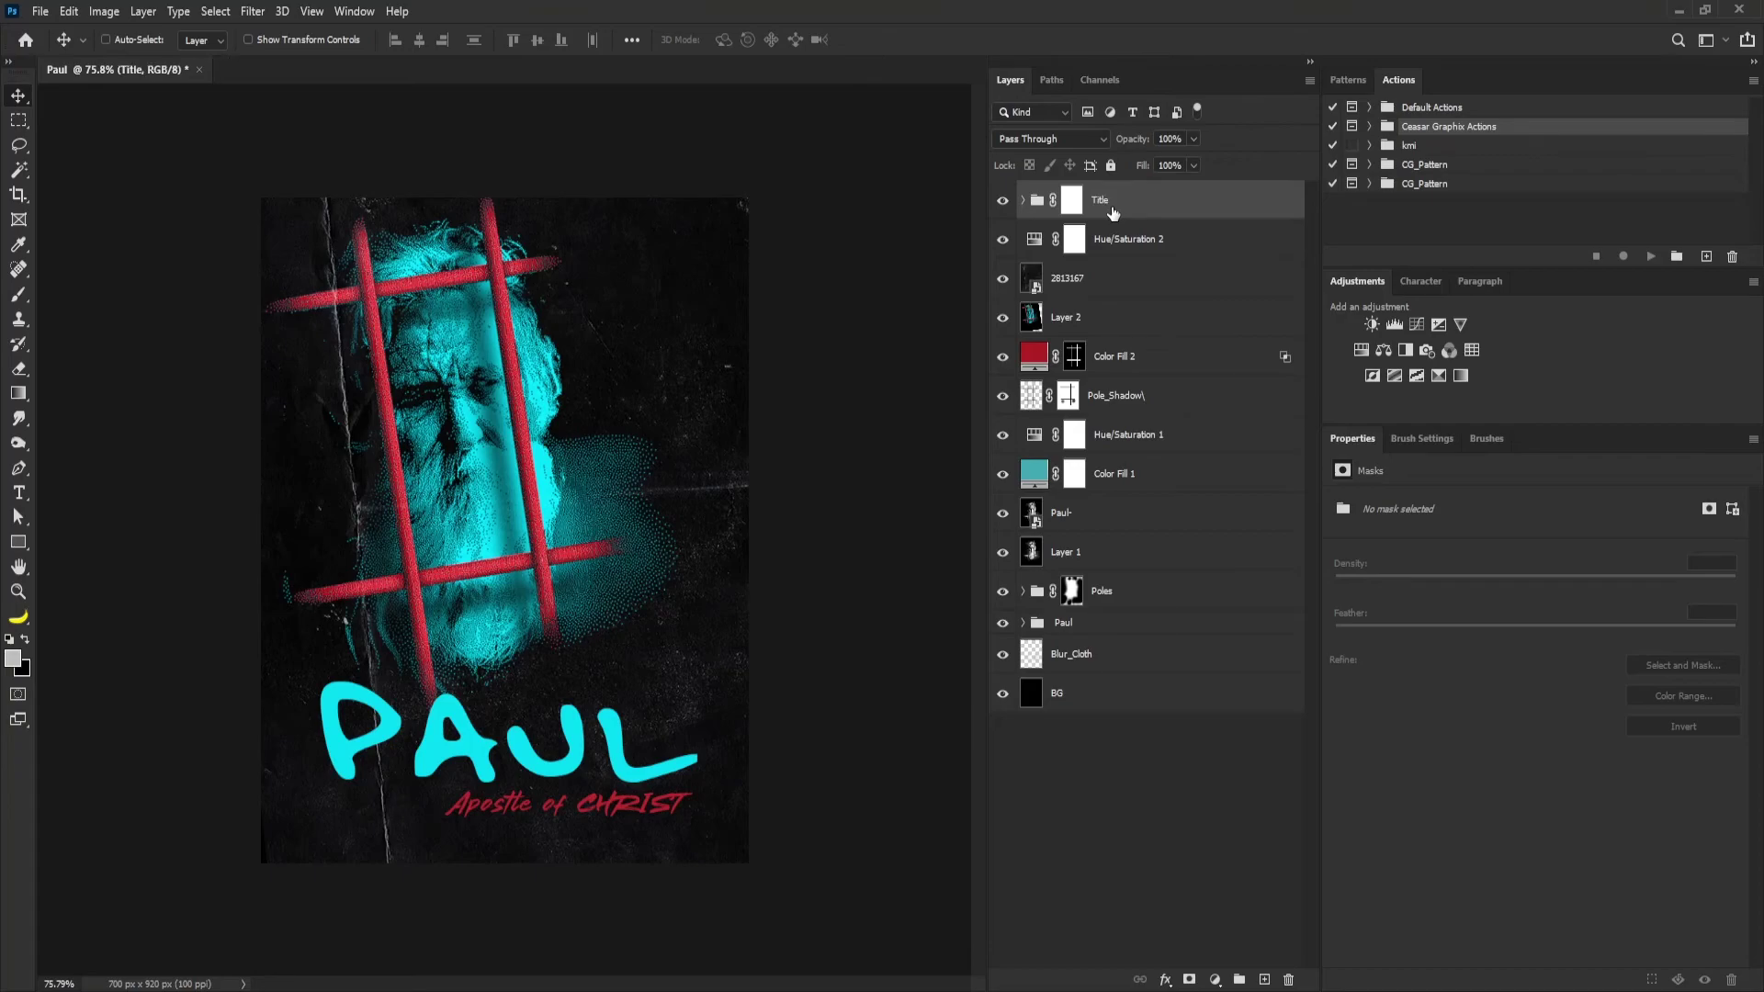
# Set up the Brush tool with the textured 467 px brush tip.
pyautogui.click(1419, 435)
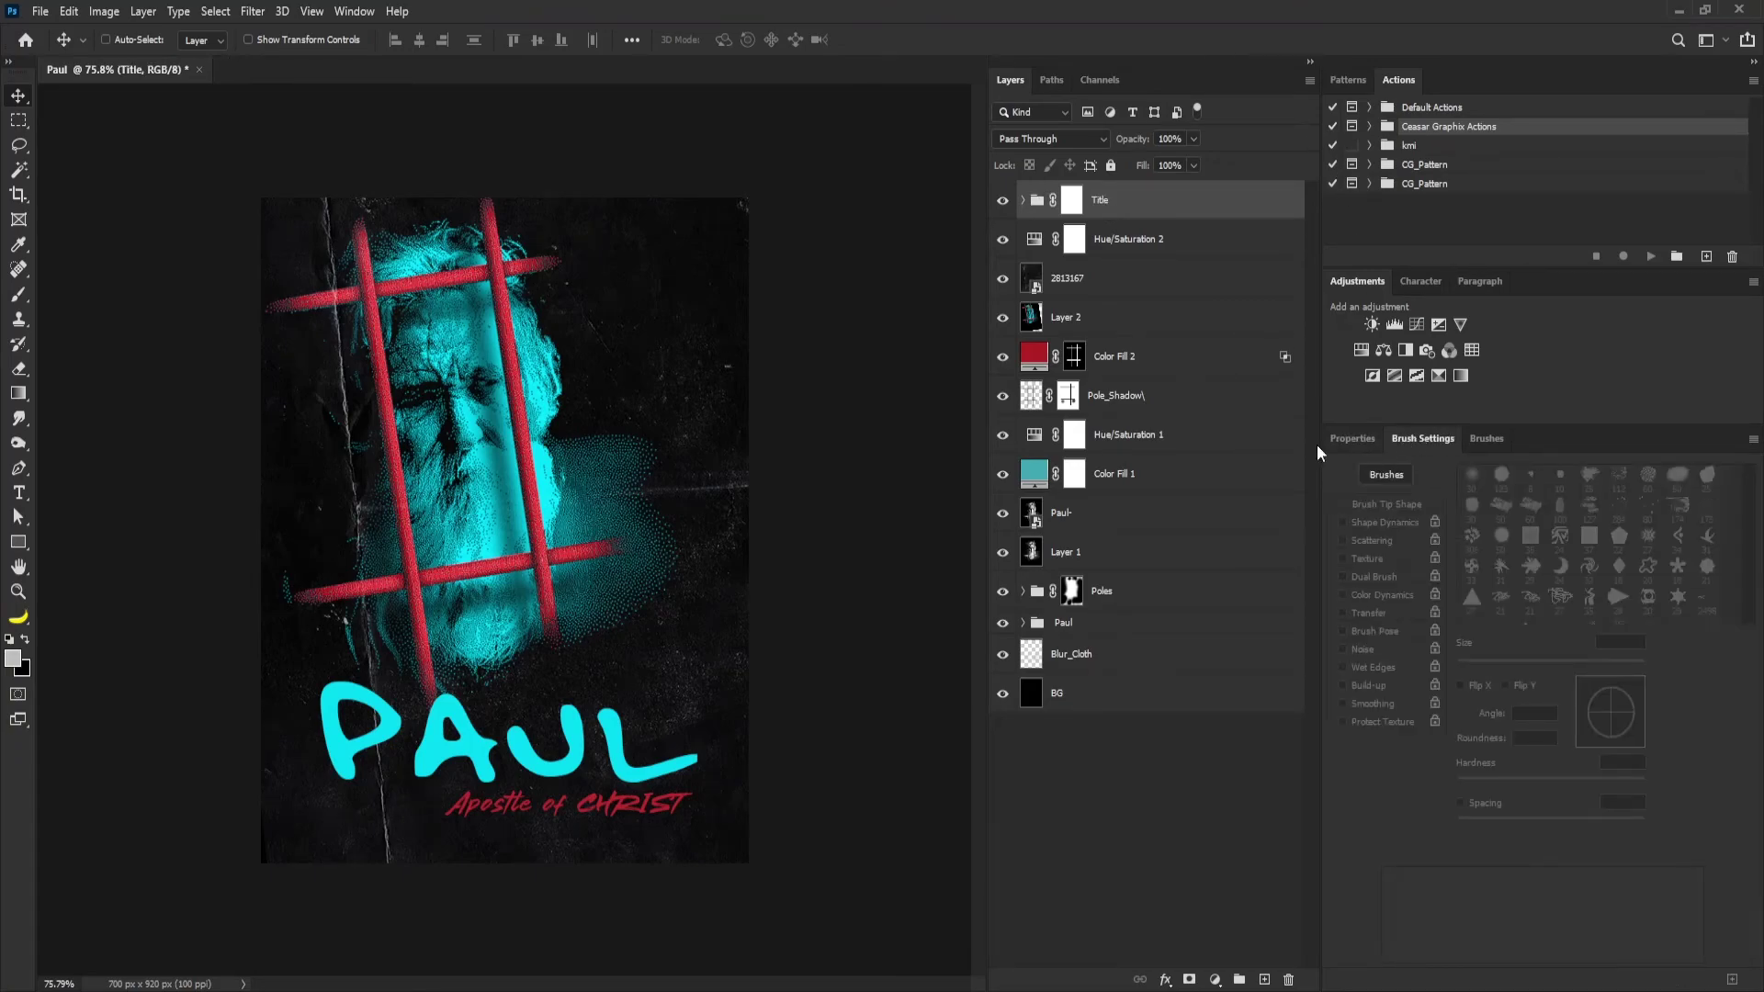
pyautogui.press('b')
pyautogui.scroll(-15, 1601, 555)
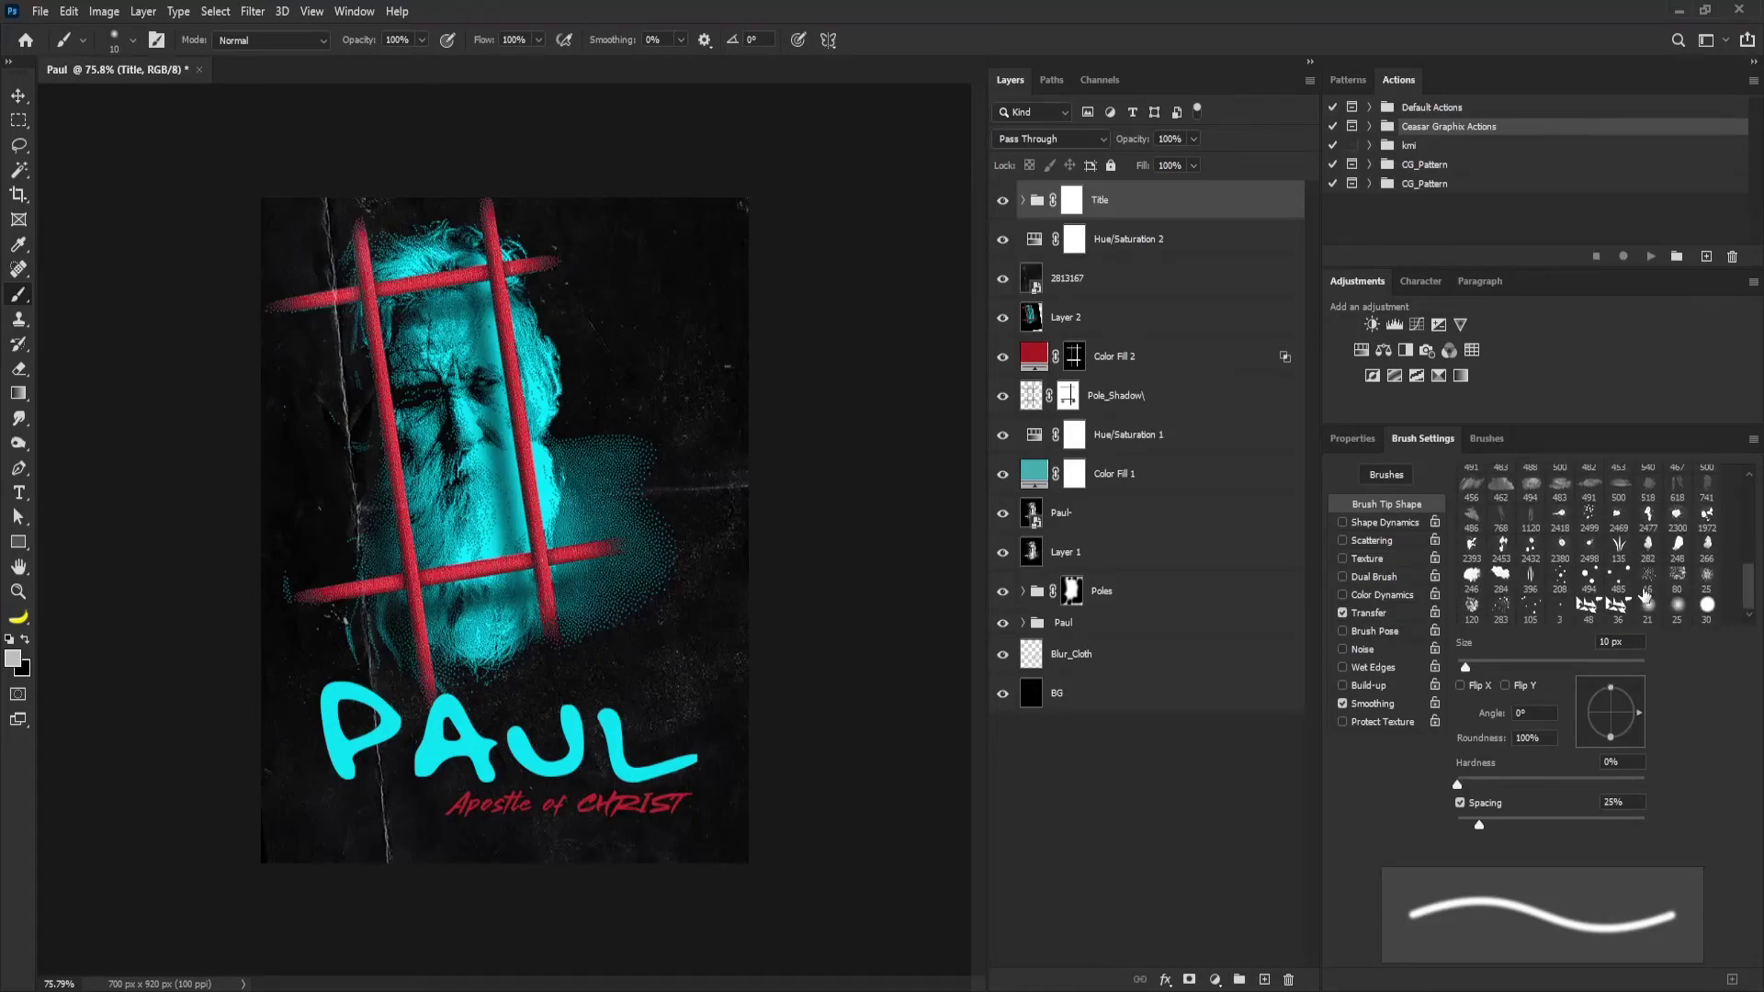
pyautogui.scroll(1, 1644, 592)
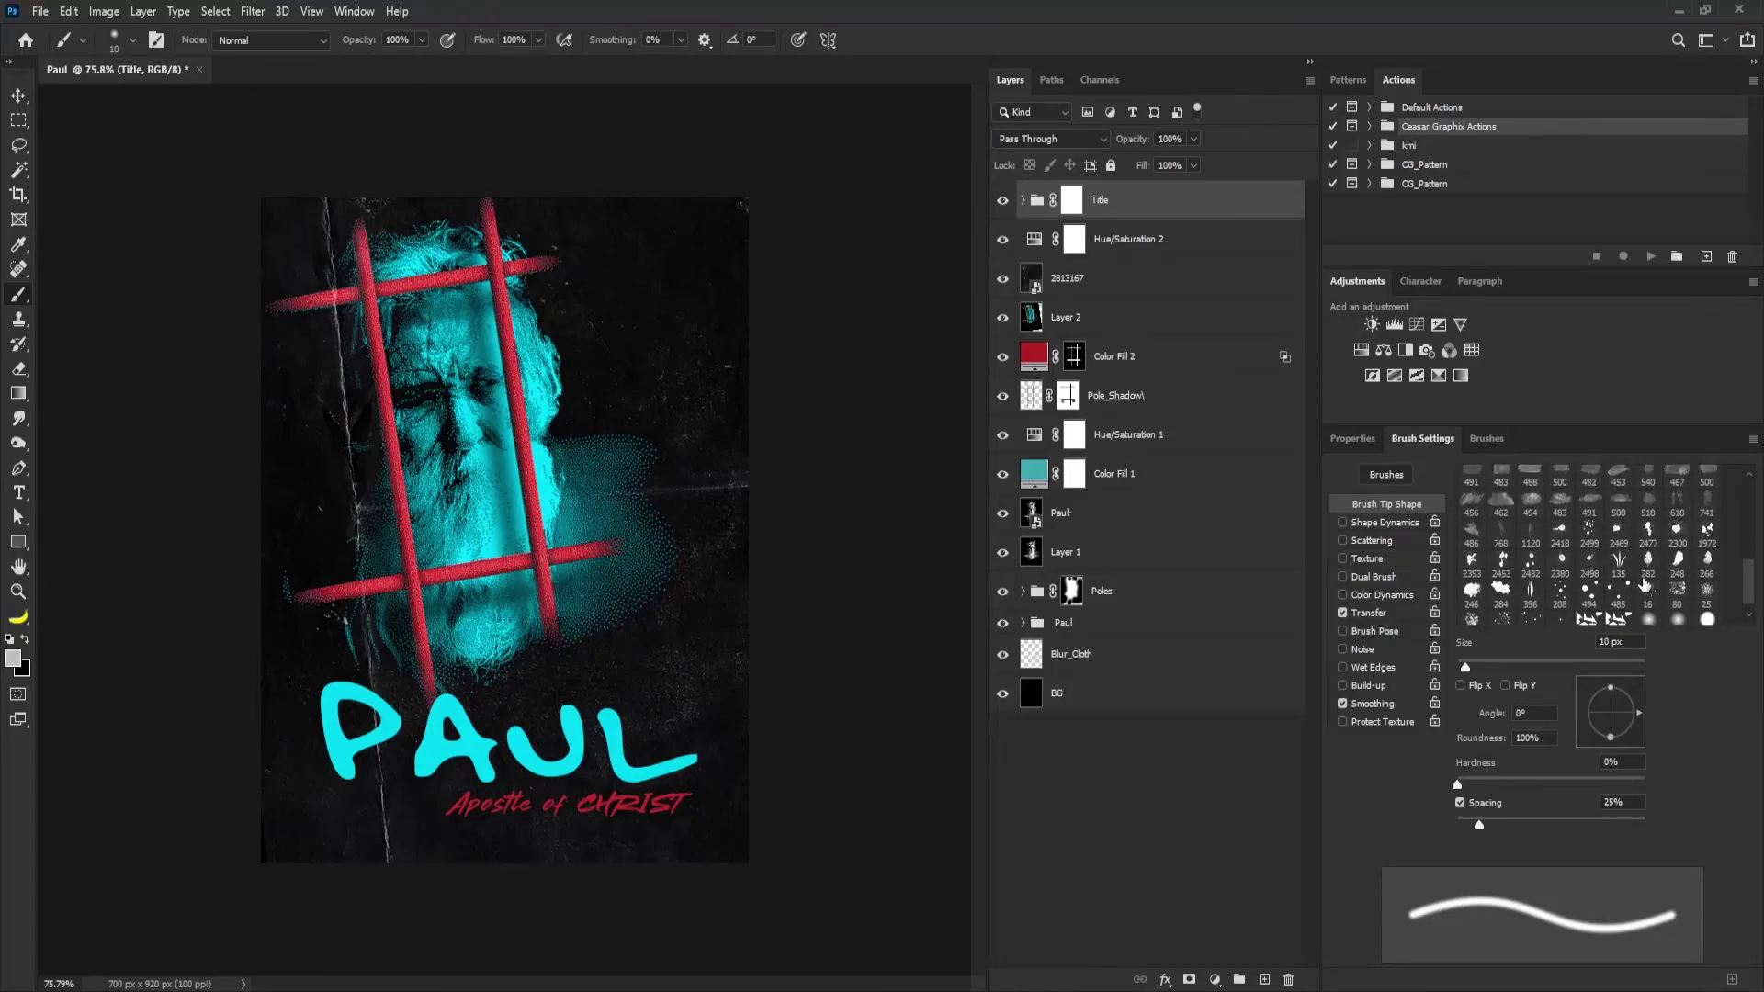
pyautogui.click(1532, 501)
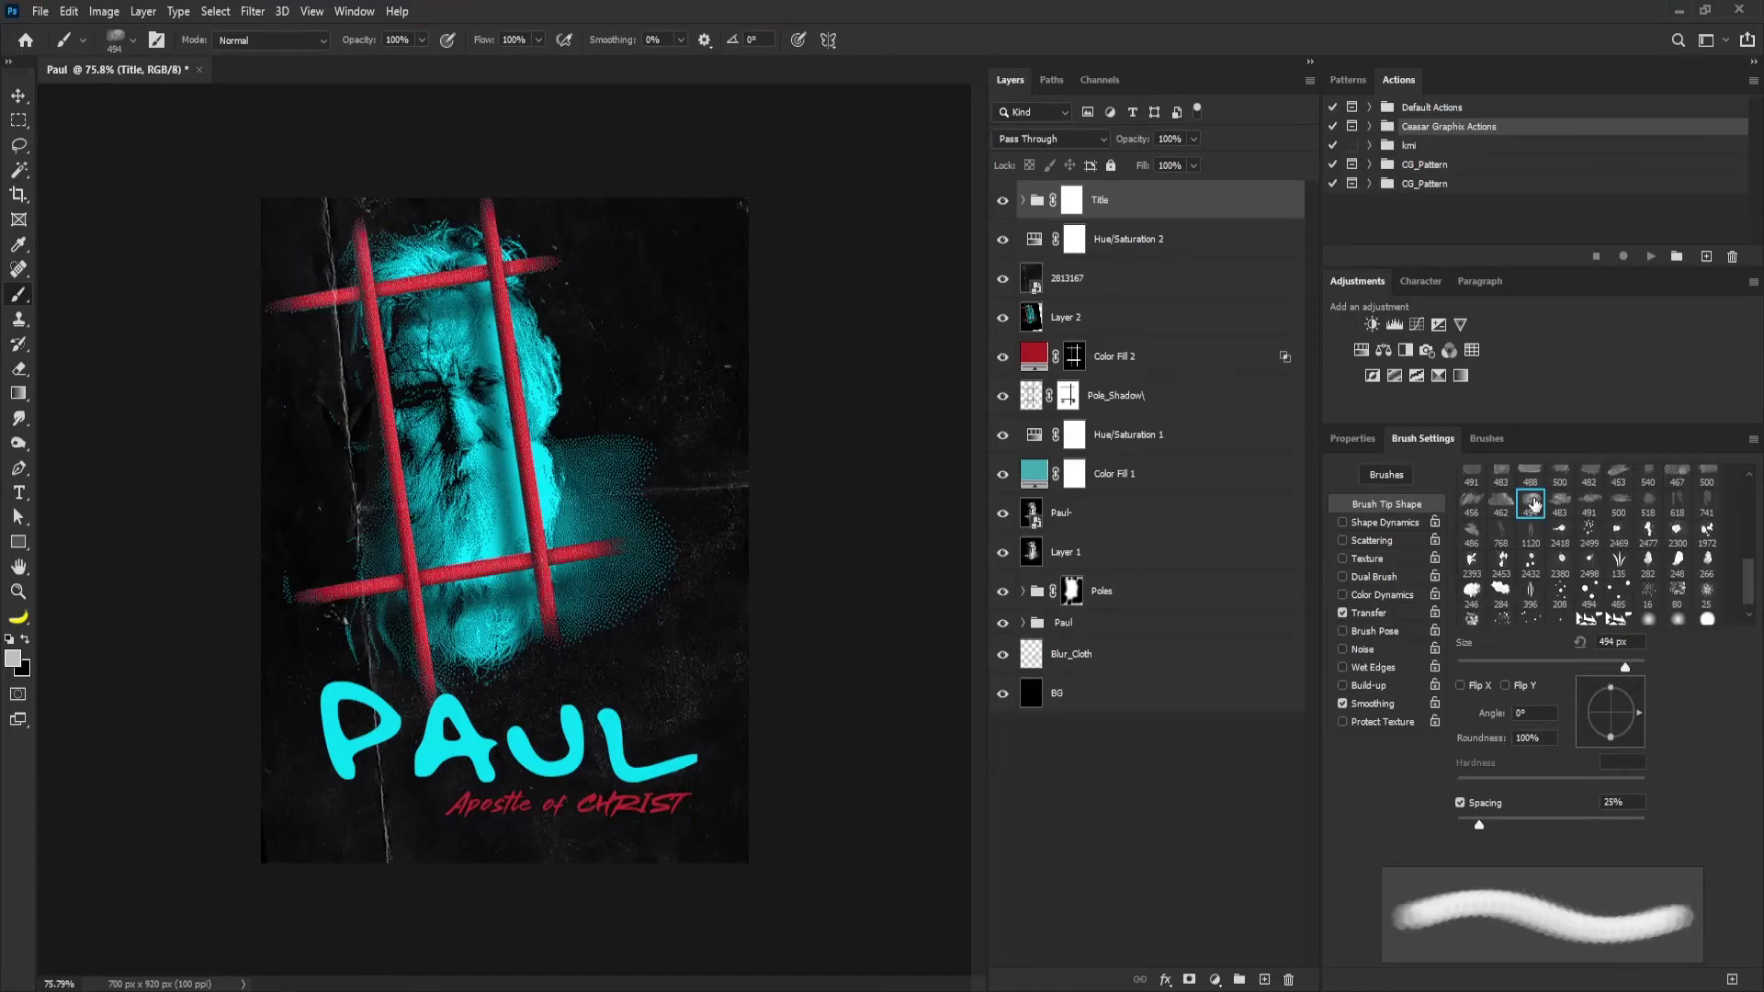
pyautogui.click(1672, 491)
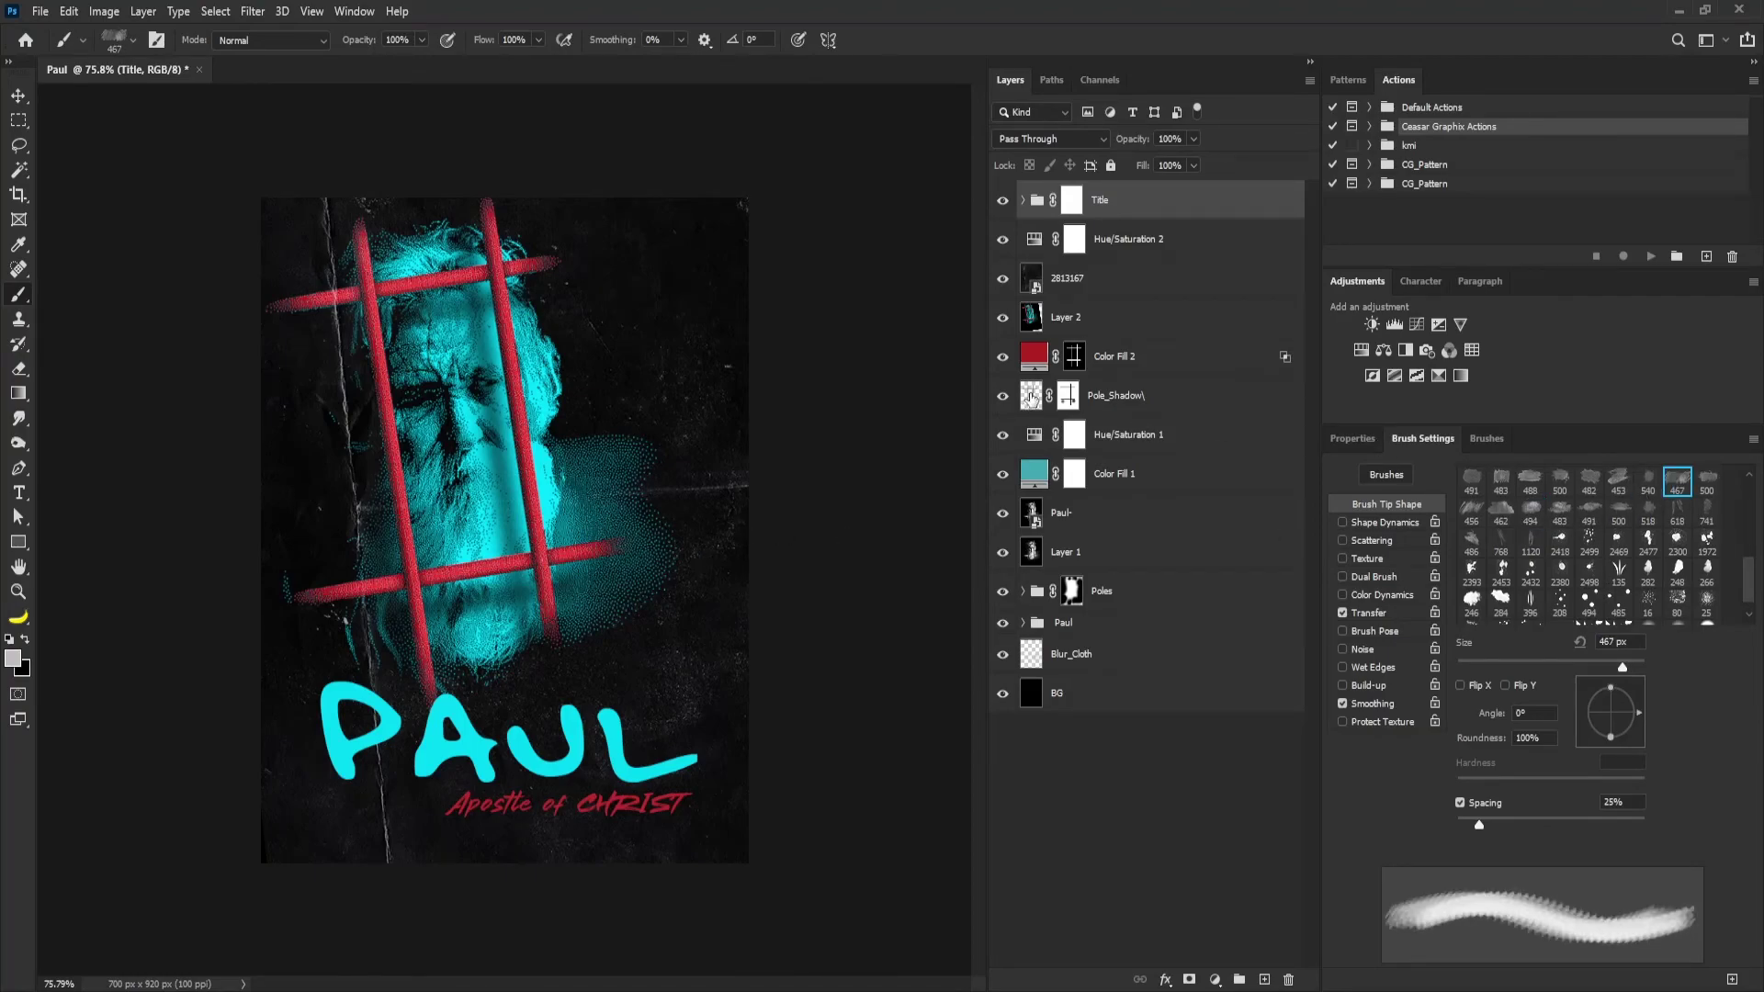
# Paint black on the Title group's mask with the textured brush at 80 to 200 px to wear away parts of the A, U and L.
pyautogui.click(1077, 213)
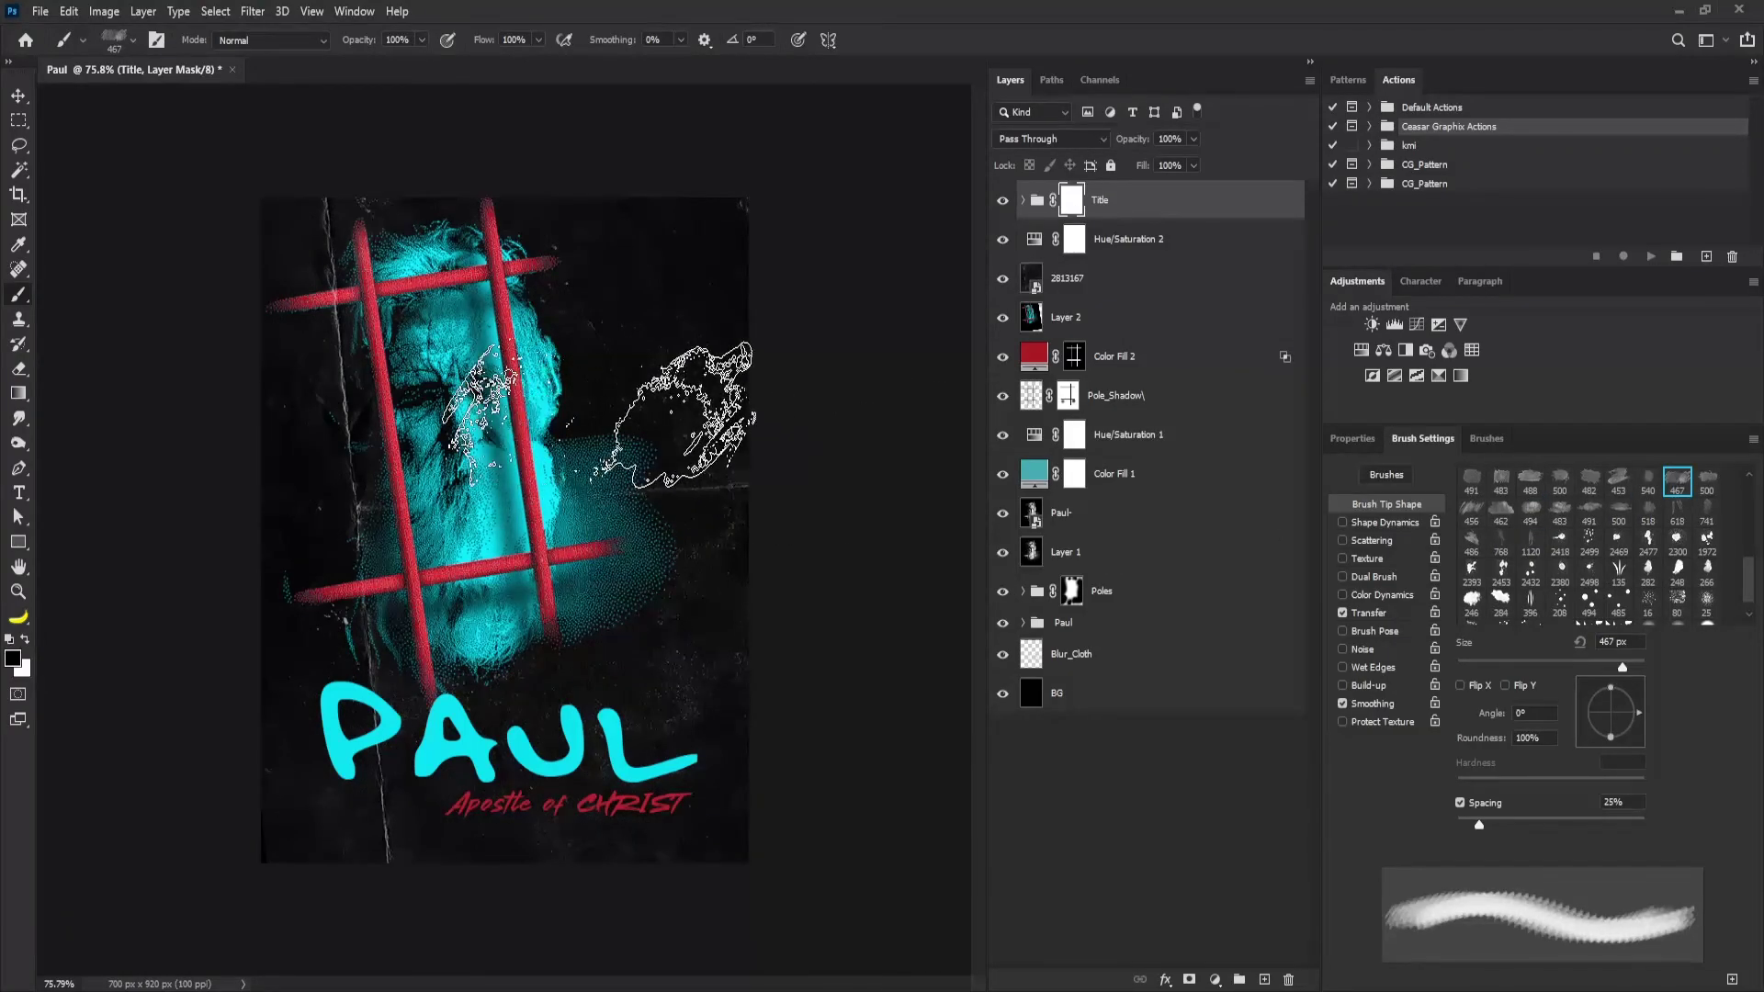
pyautogui.press('[')
pyautogui.press('[')
pyautogui.press('[')
pyautogui.press('[')
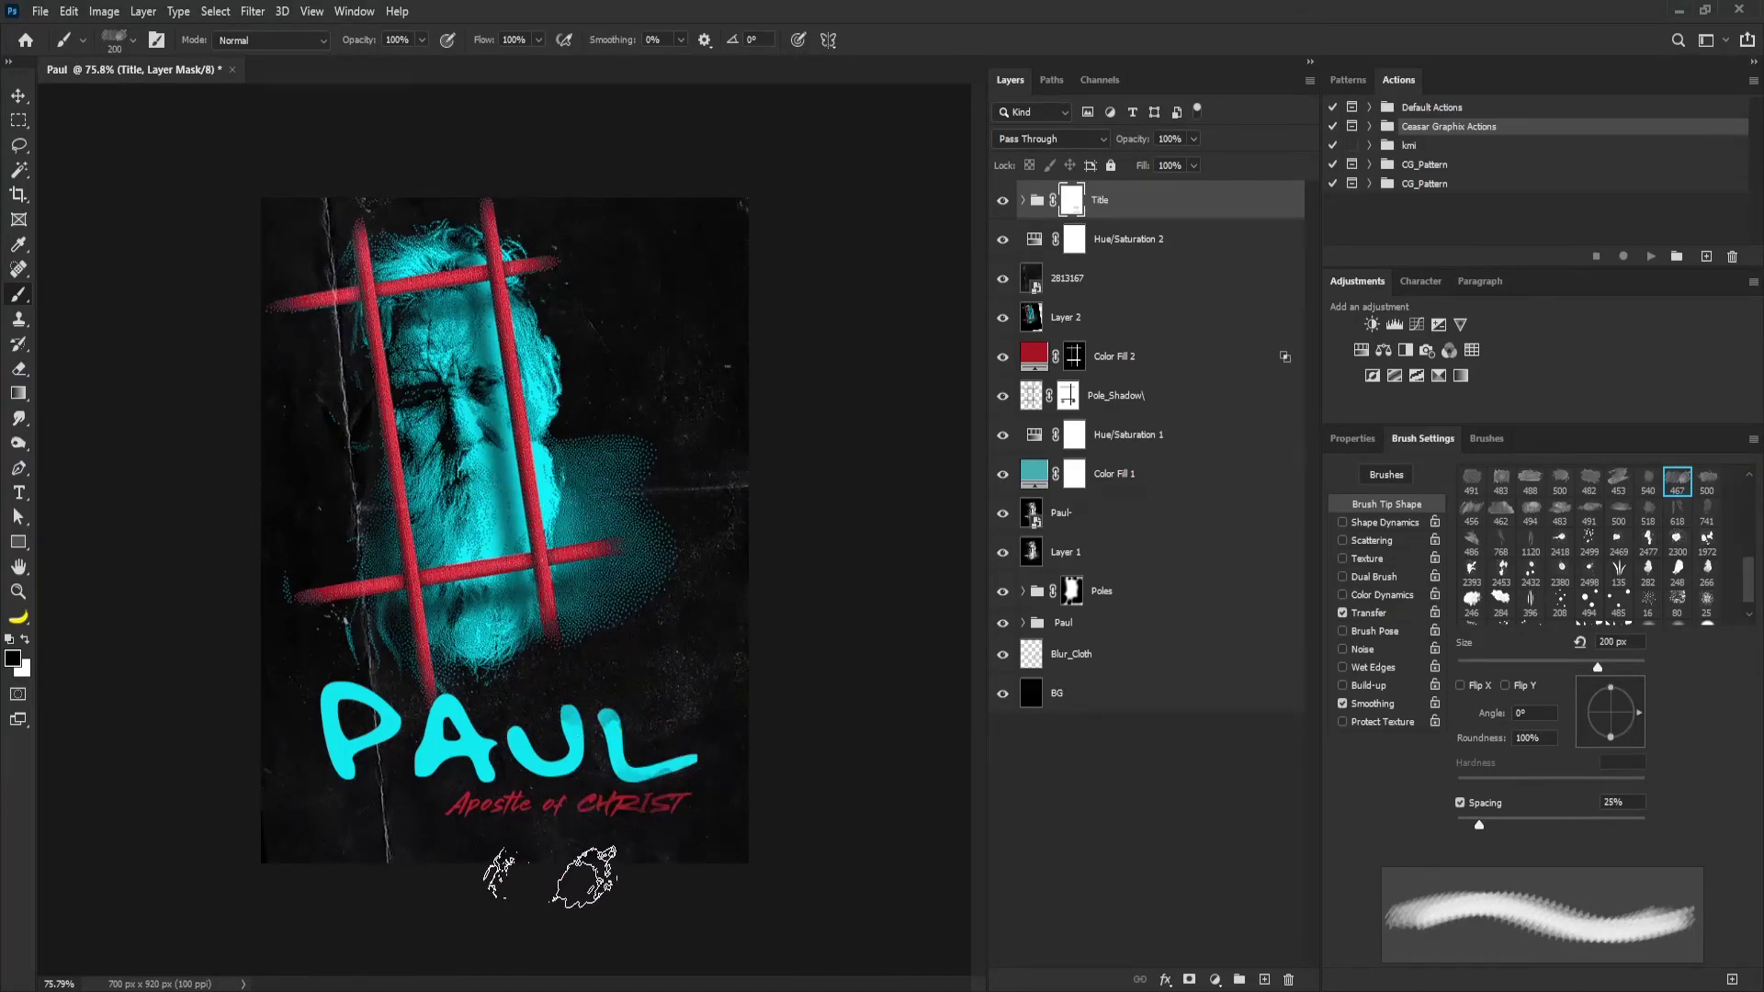
pyautogui.press('[')
pyautogui.press('[')
pyautogui.press('[')
pyautogui.press('[')
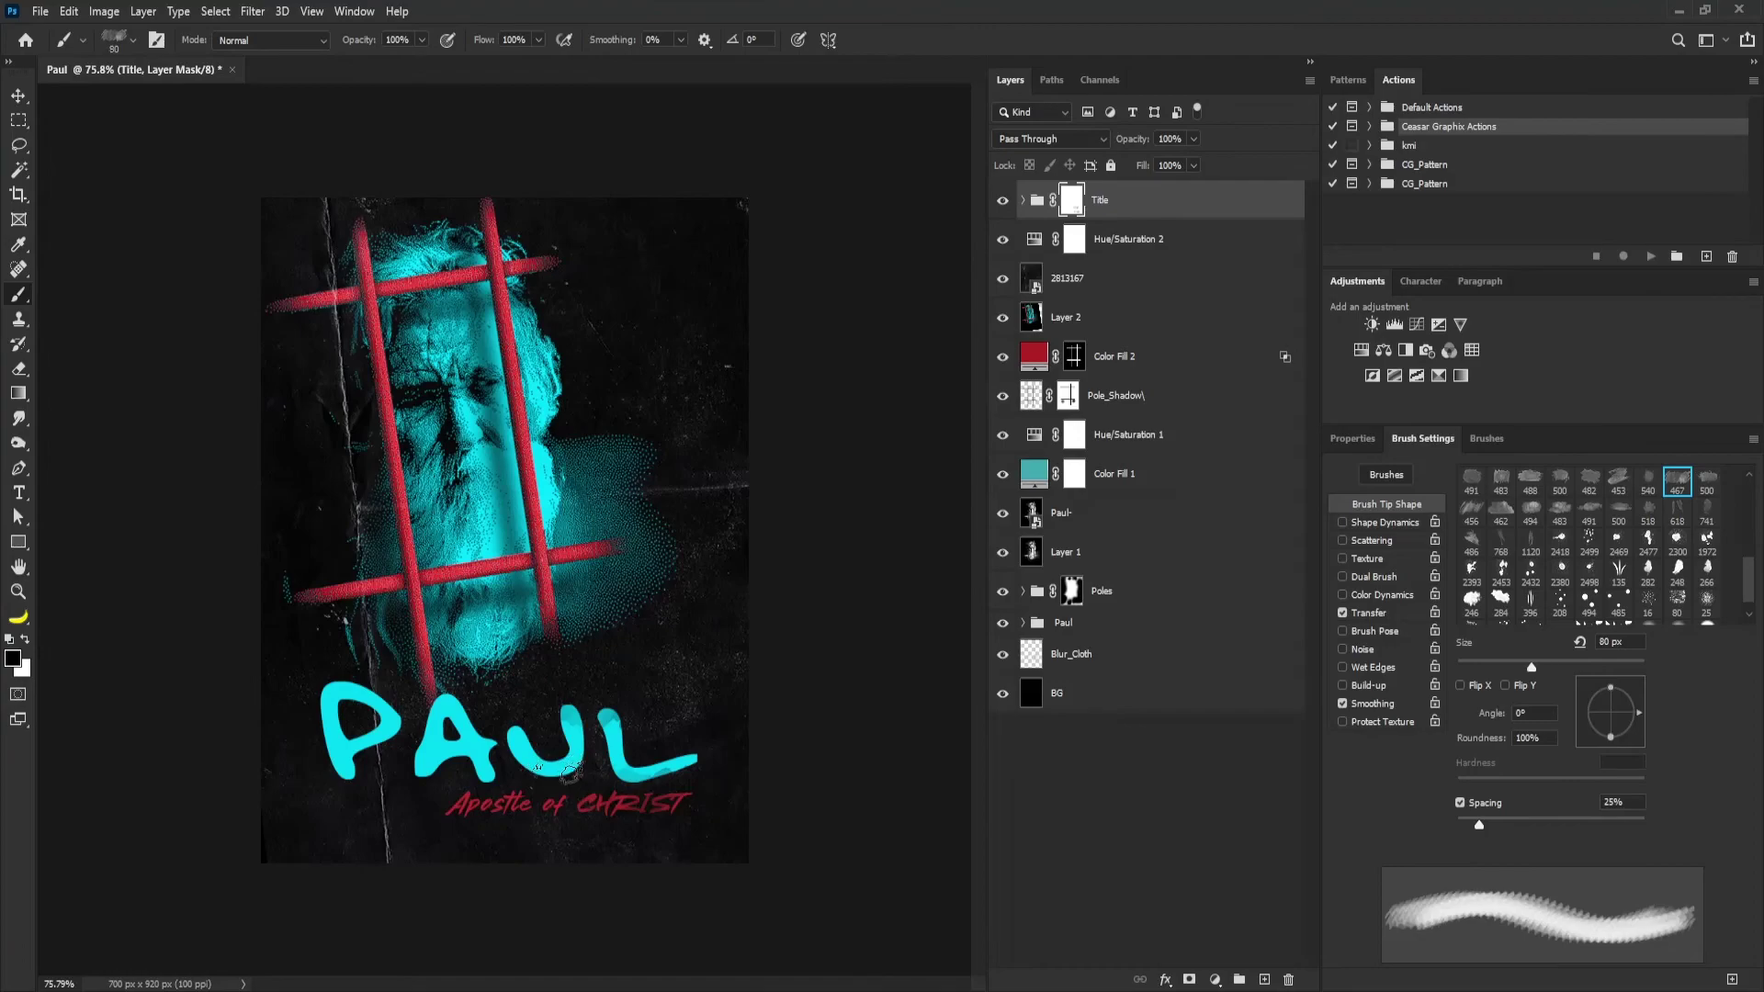
pyautogui.press(']')
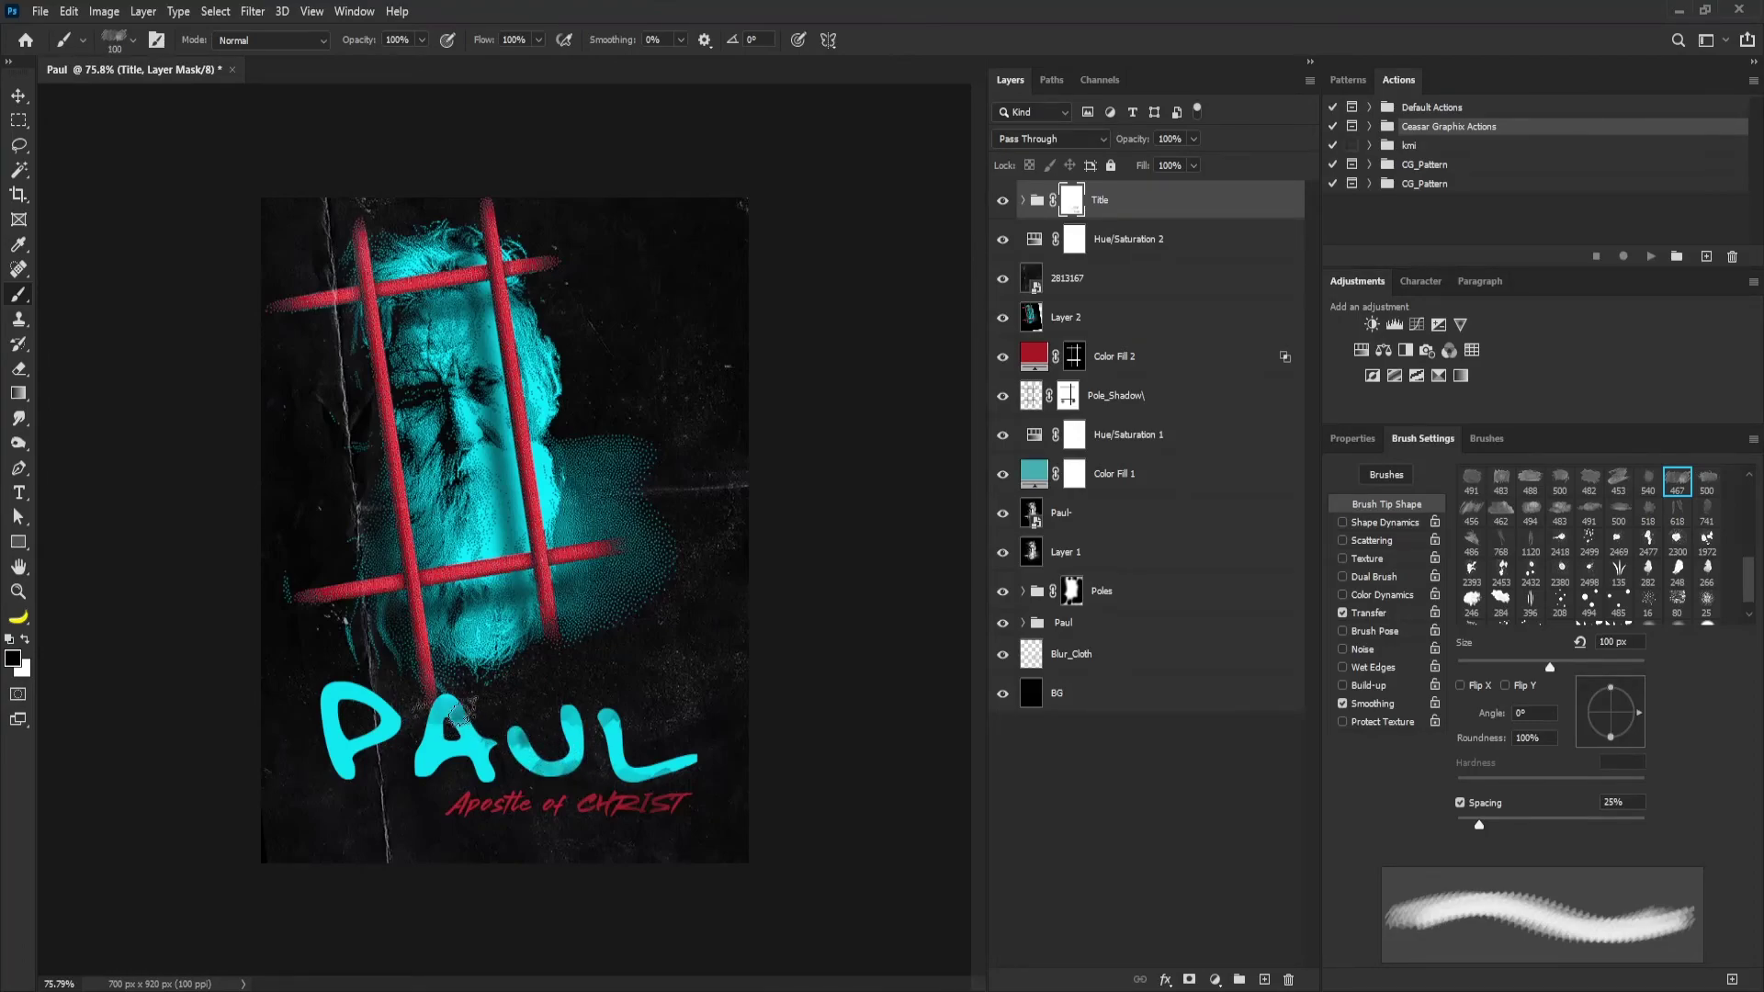
pyautogui.press('[')
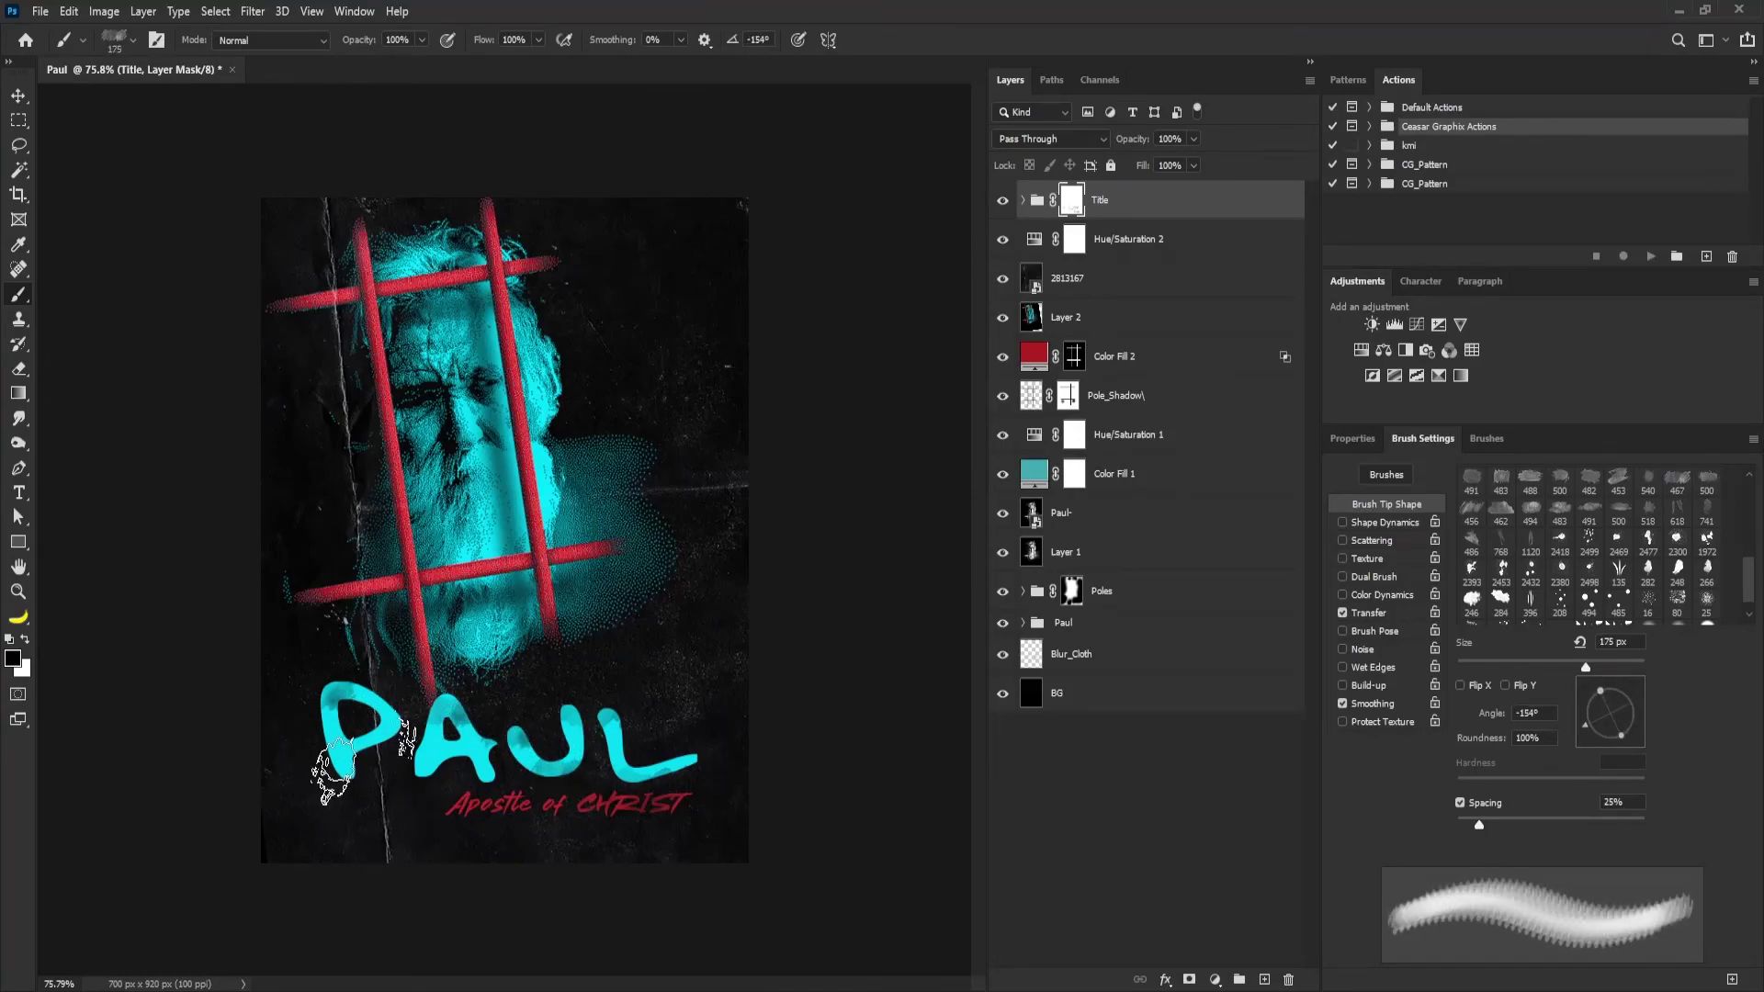
# Distress the lettering in the Title mask with the textured brush rotated to -154° and -111°, and chip the A with the 2498 px splatter tip.
pyautogui.press('[')
pyautogui.press('[')
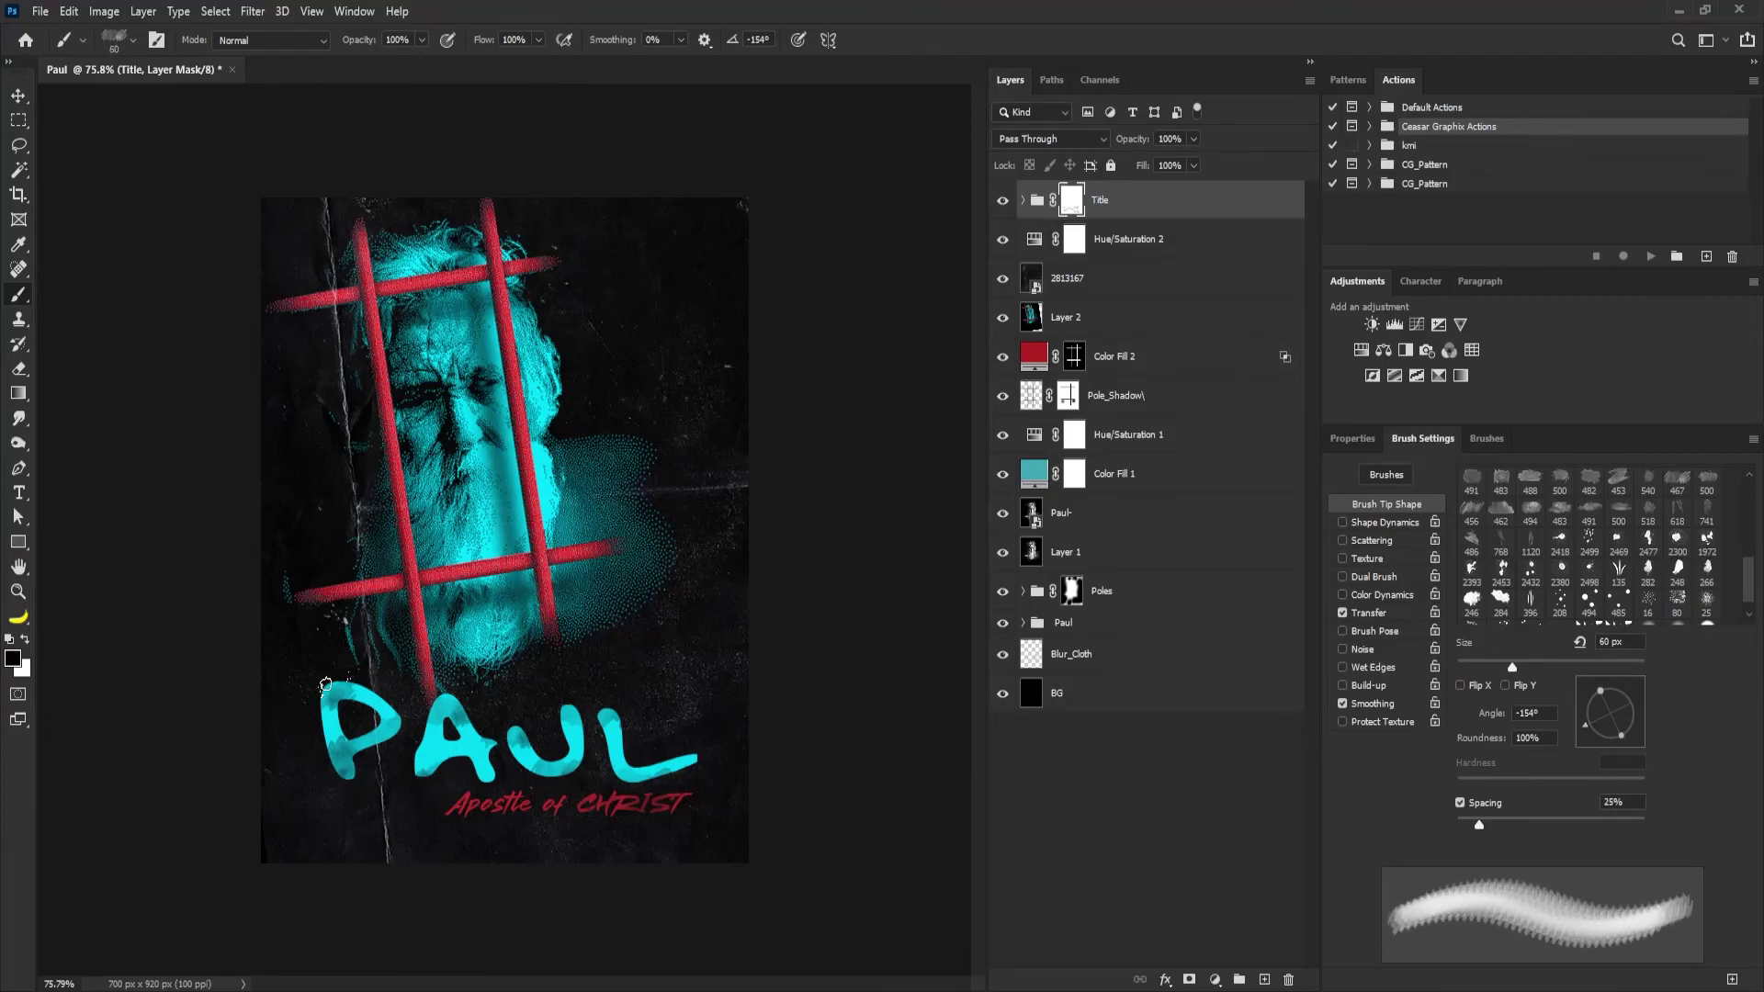
pyautogui.press(']')
pyautogui.press(']')
pyautogui.press(']')
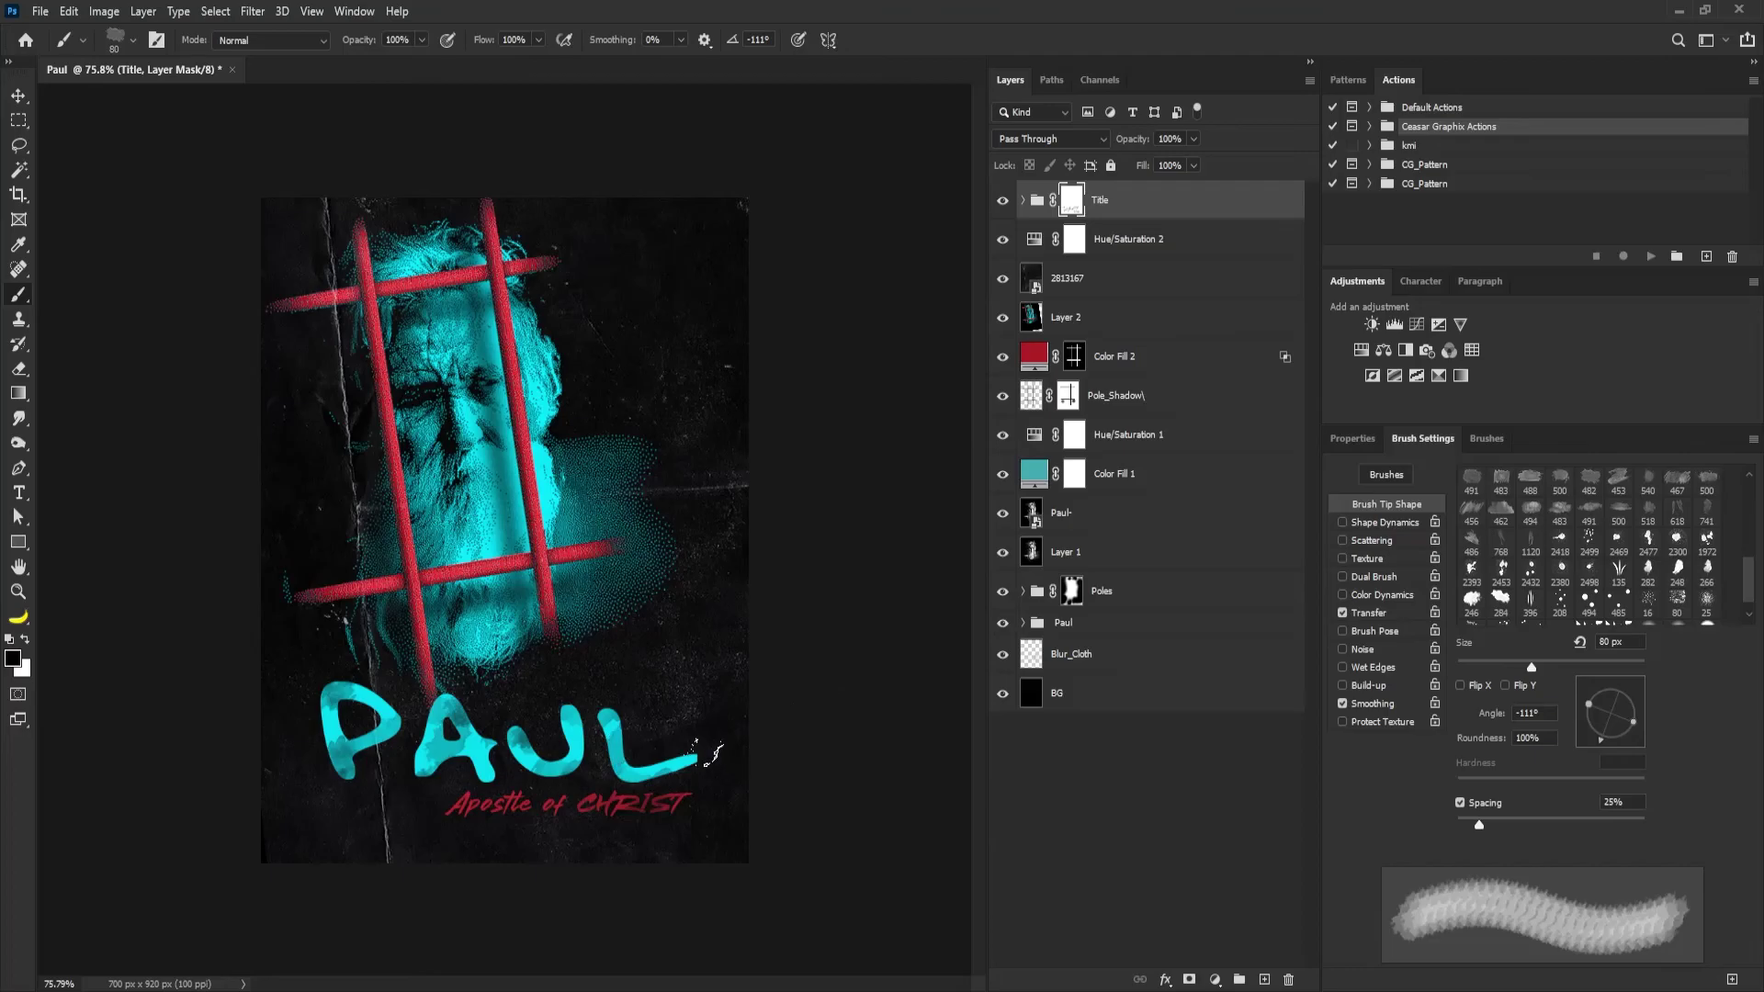
pyautogui.click(1603, 573)
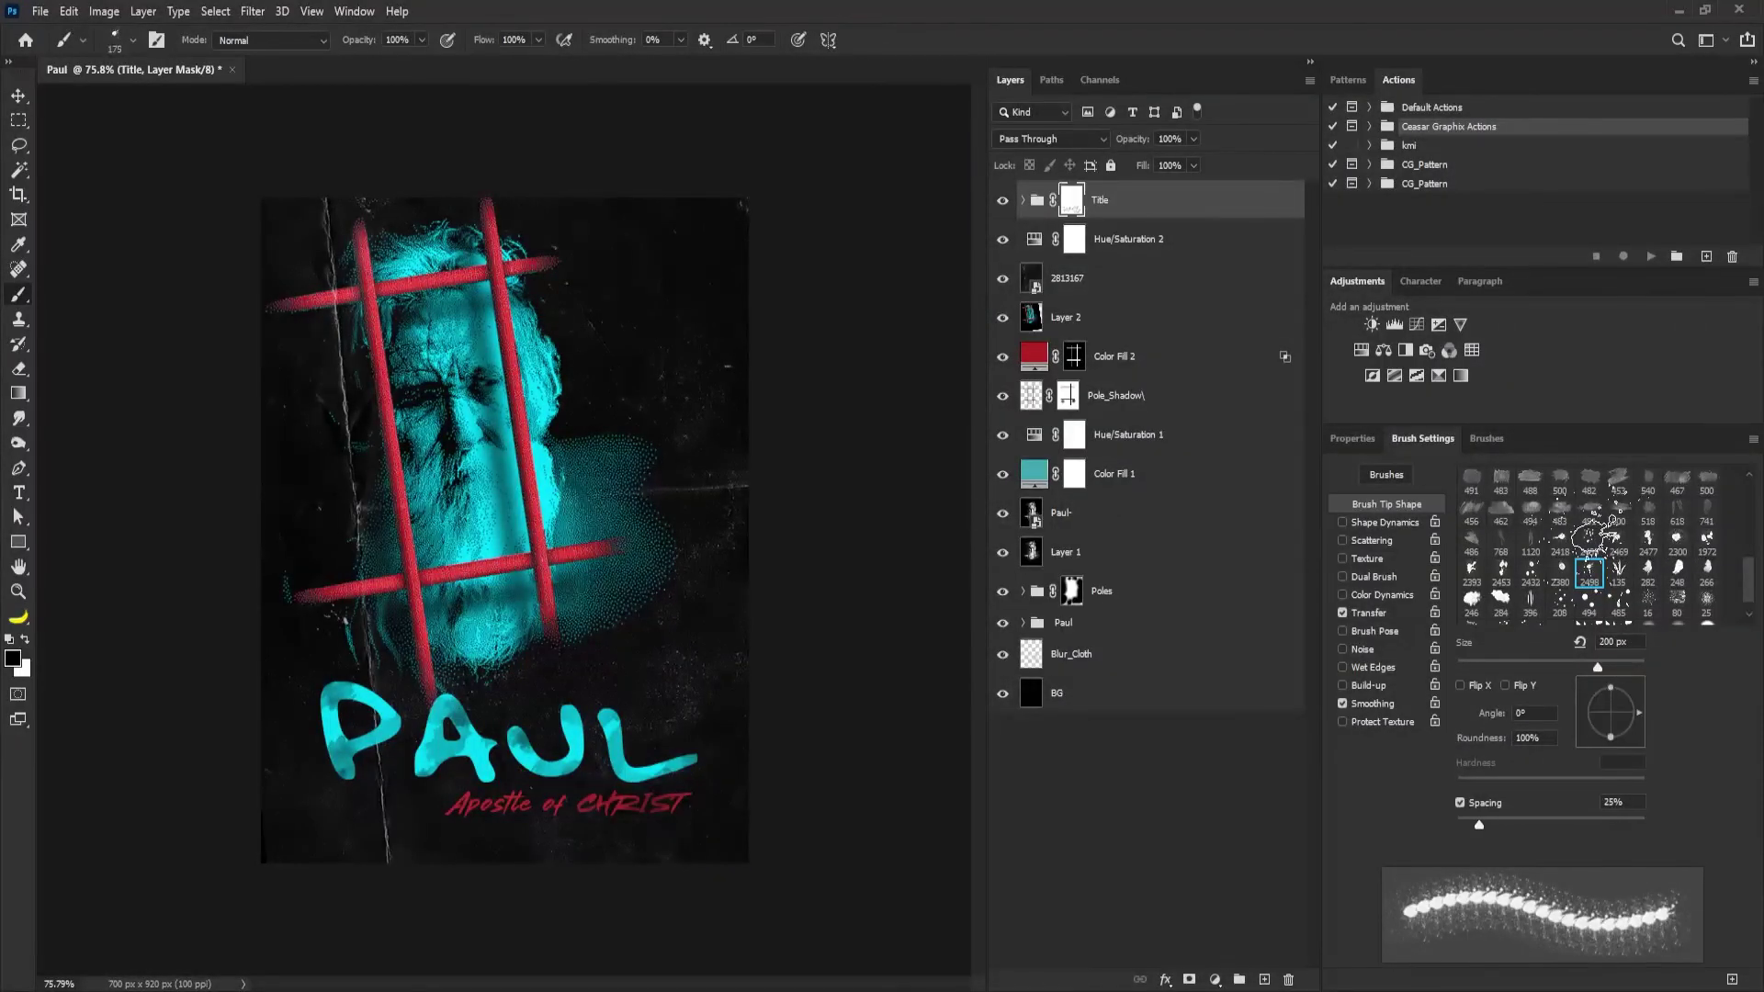
# Try the 2499 px and 2393 px splatter tips for the Title mask, shrinking the brush to 3 px.
pyautogui.click(1589, 542)
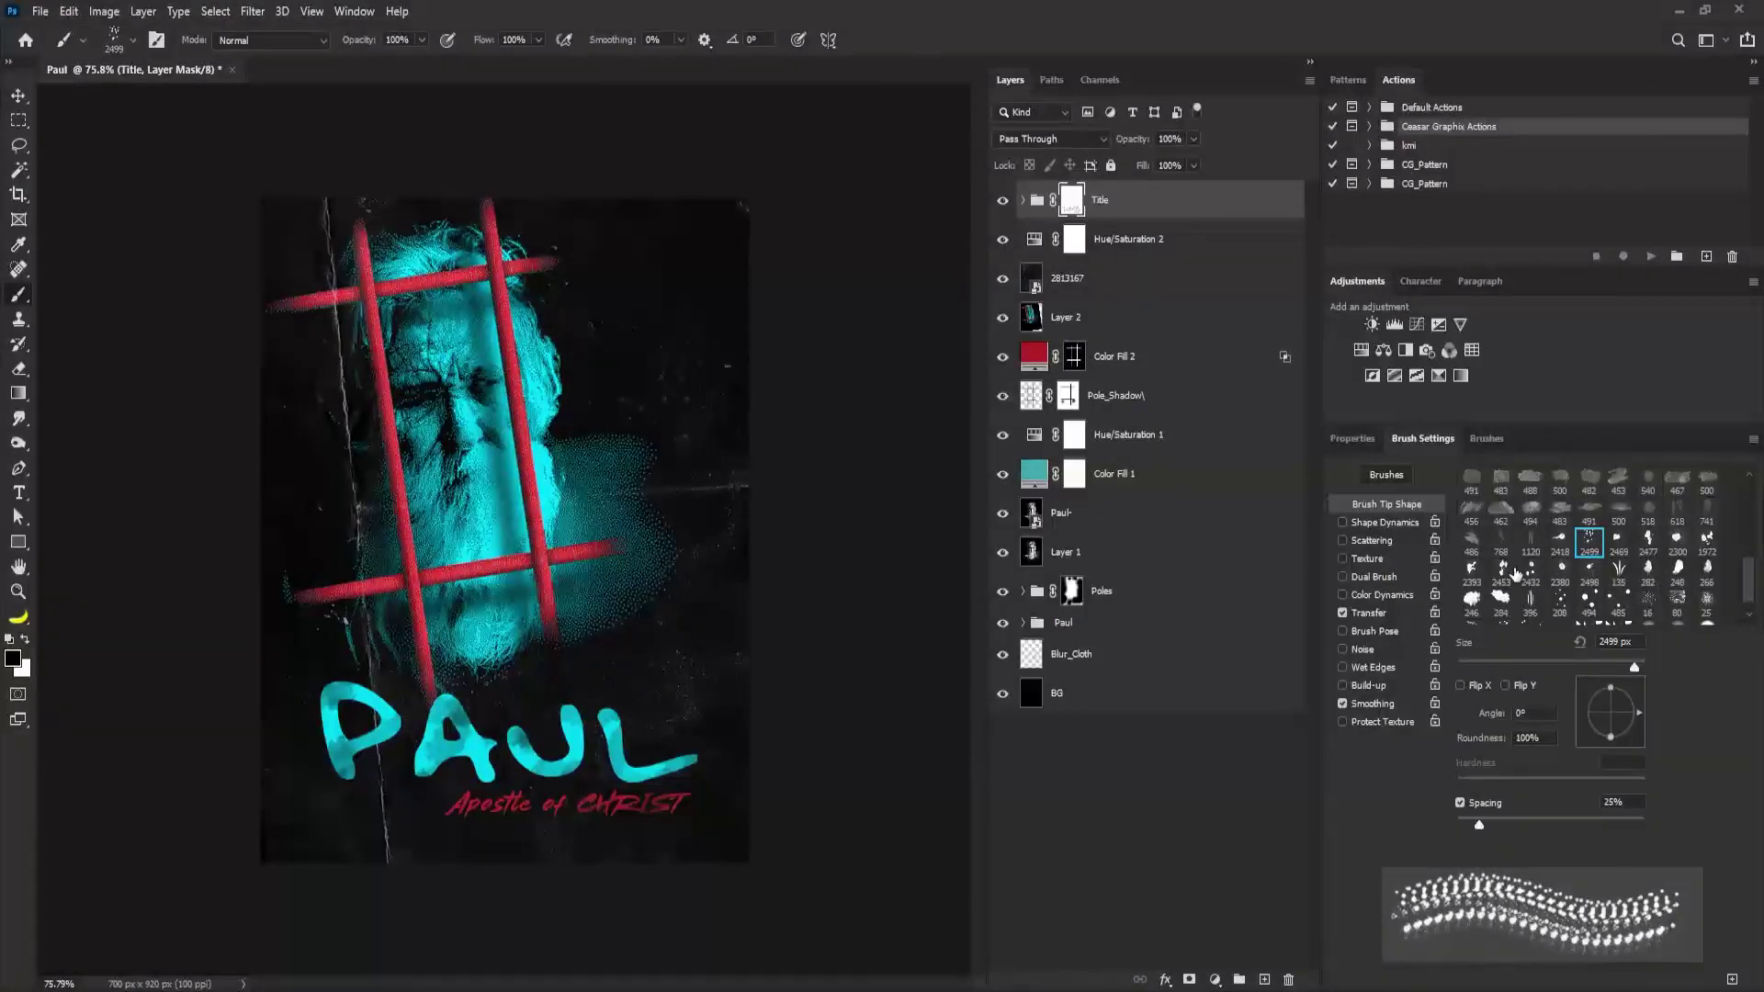
pyautogui.scroll(-1, 1745, 596)
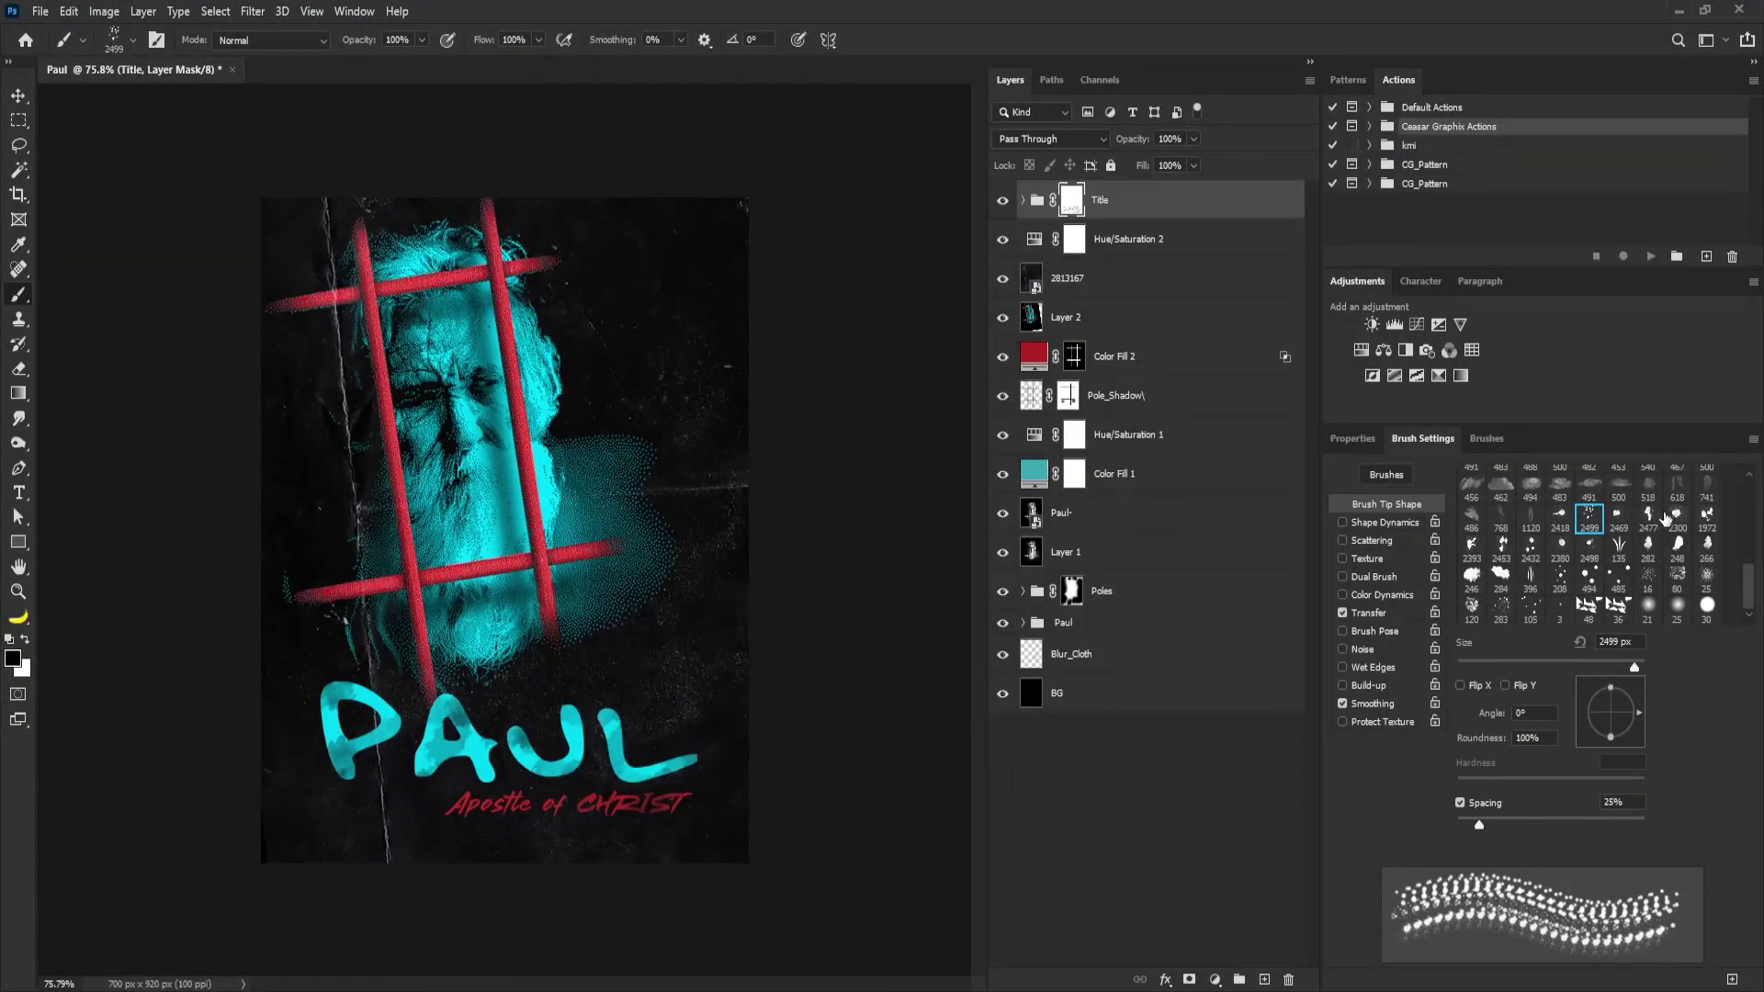
pyautogui.click(1706, 515)
pyautogui.click(1471, 545)
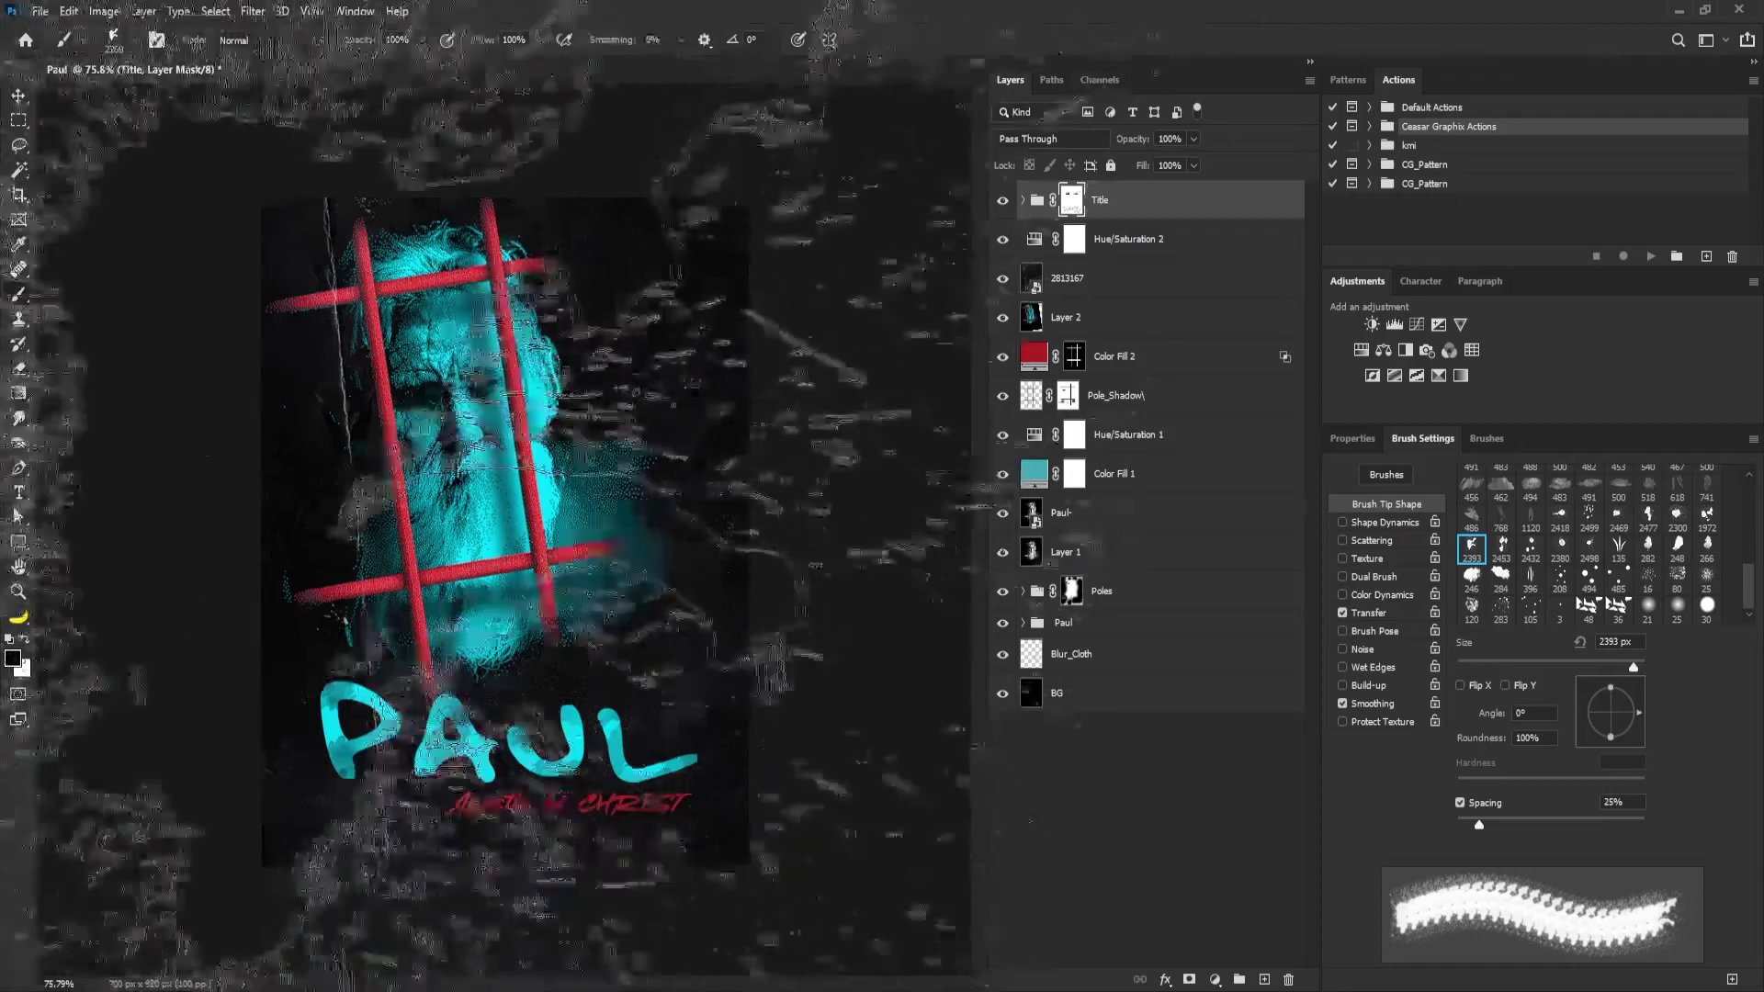
pyautogui.press('[')
pyautogui.press('[')
pyautogui.press('[')
pyautogui.press('[')
pyautogui.press('[')
pyautogui.press('[')
pyautogui.press('[')
pyautogui.press('[')
pyautogui.press('[')
pyautogui.press('[')
pyautogui.press('[')
pyautogui.press('[')
pyautogui.press('[')
pyautogui.press('[')
pyautogui.press('[')
pyautogui.press('[')
pyautogui.press('[')
pyautogui.press('[')
pyautogui.press('[')
pyautogui.press('[')
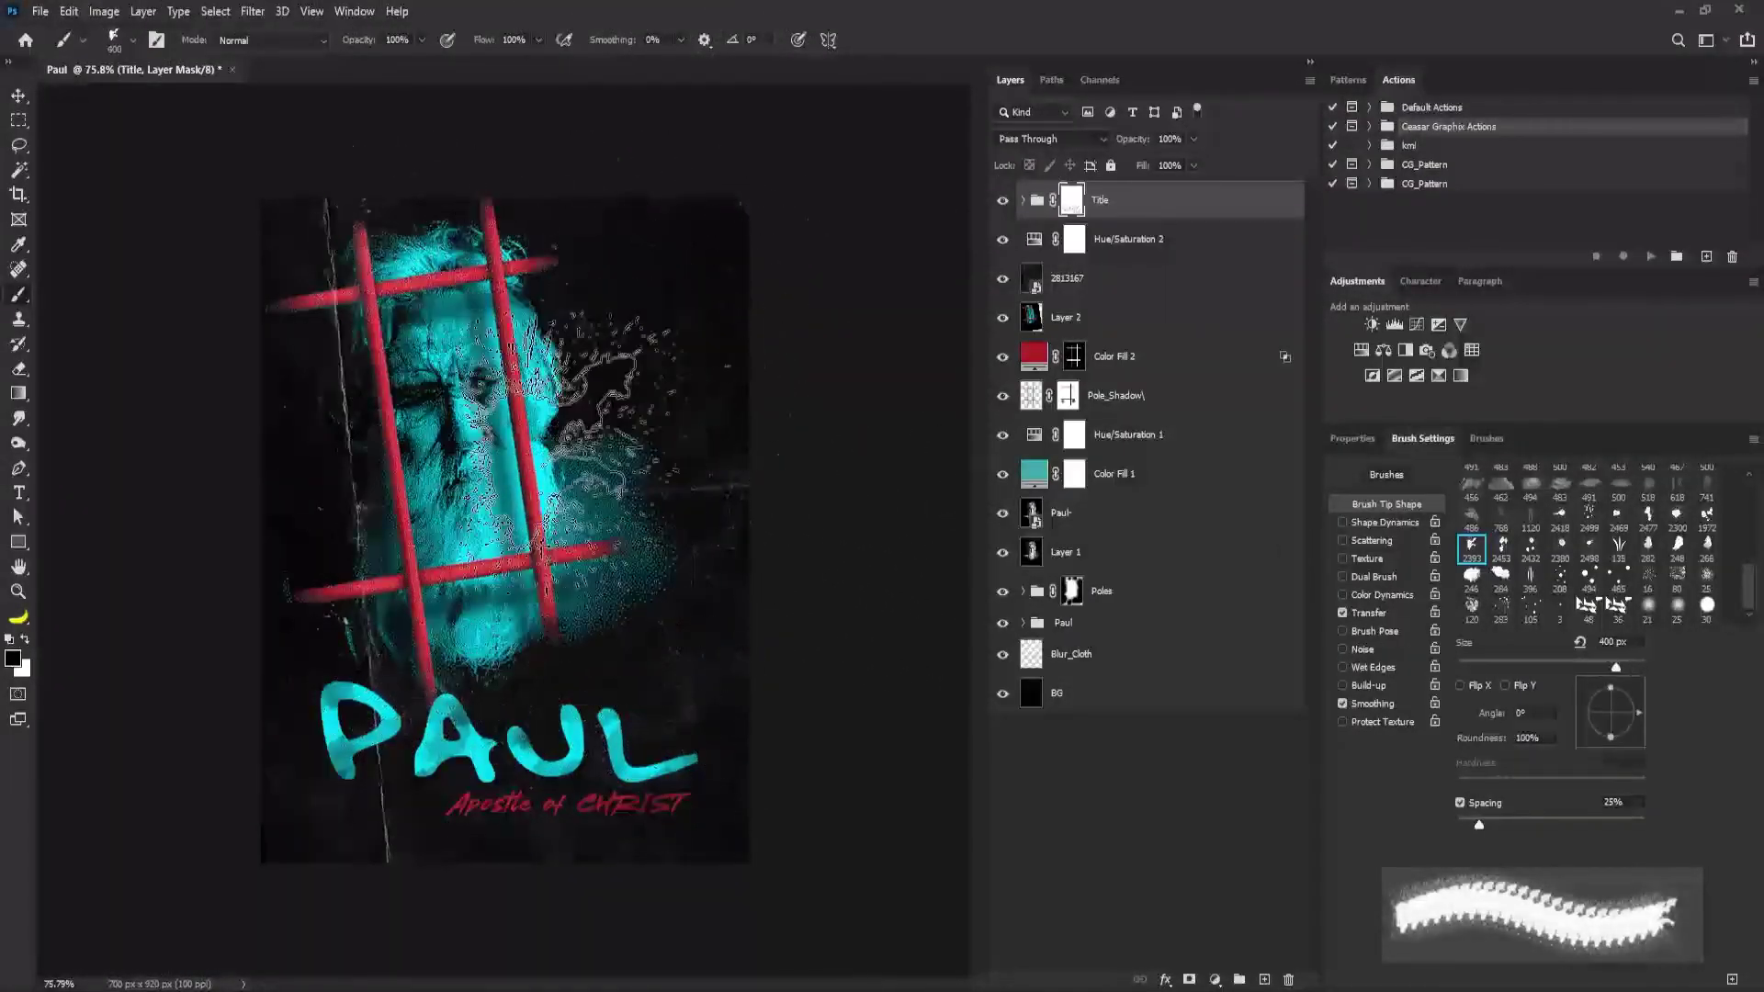
pyautogui.press('[')
pyautogui.press('[')
pyautogui.press('[')
pyautogui.press('[')
pyautogui.press('[')
pyautogui.press('[')
pyautogui.press('[')
pyautogui.press('[')
pyautogui.press('[')
pyautogui.press('[')
pyautogui.press('[')
pyautogui.press('[')
pyautogui.press('[')
pyautogui.press('[')
pyautogui.press('[')
pyautogui.press('[')
pyautogui.press('[')
pyautogui.press('[')
pyautogui.press('[')
pyautogui.press('[')
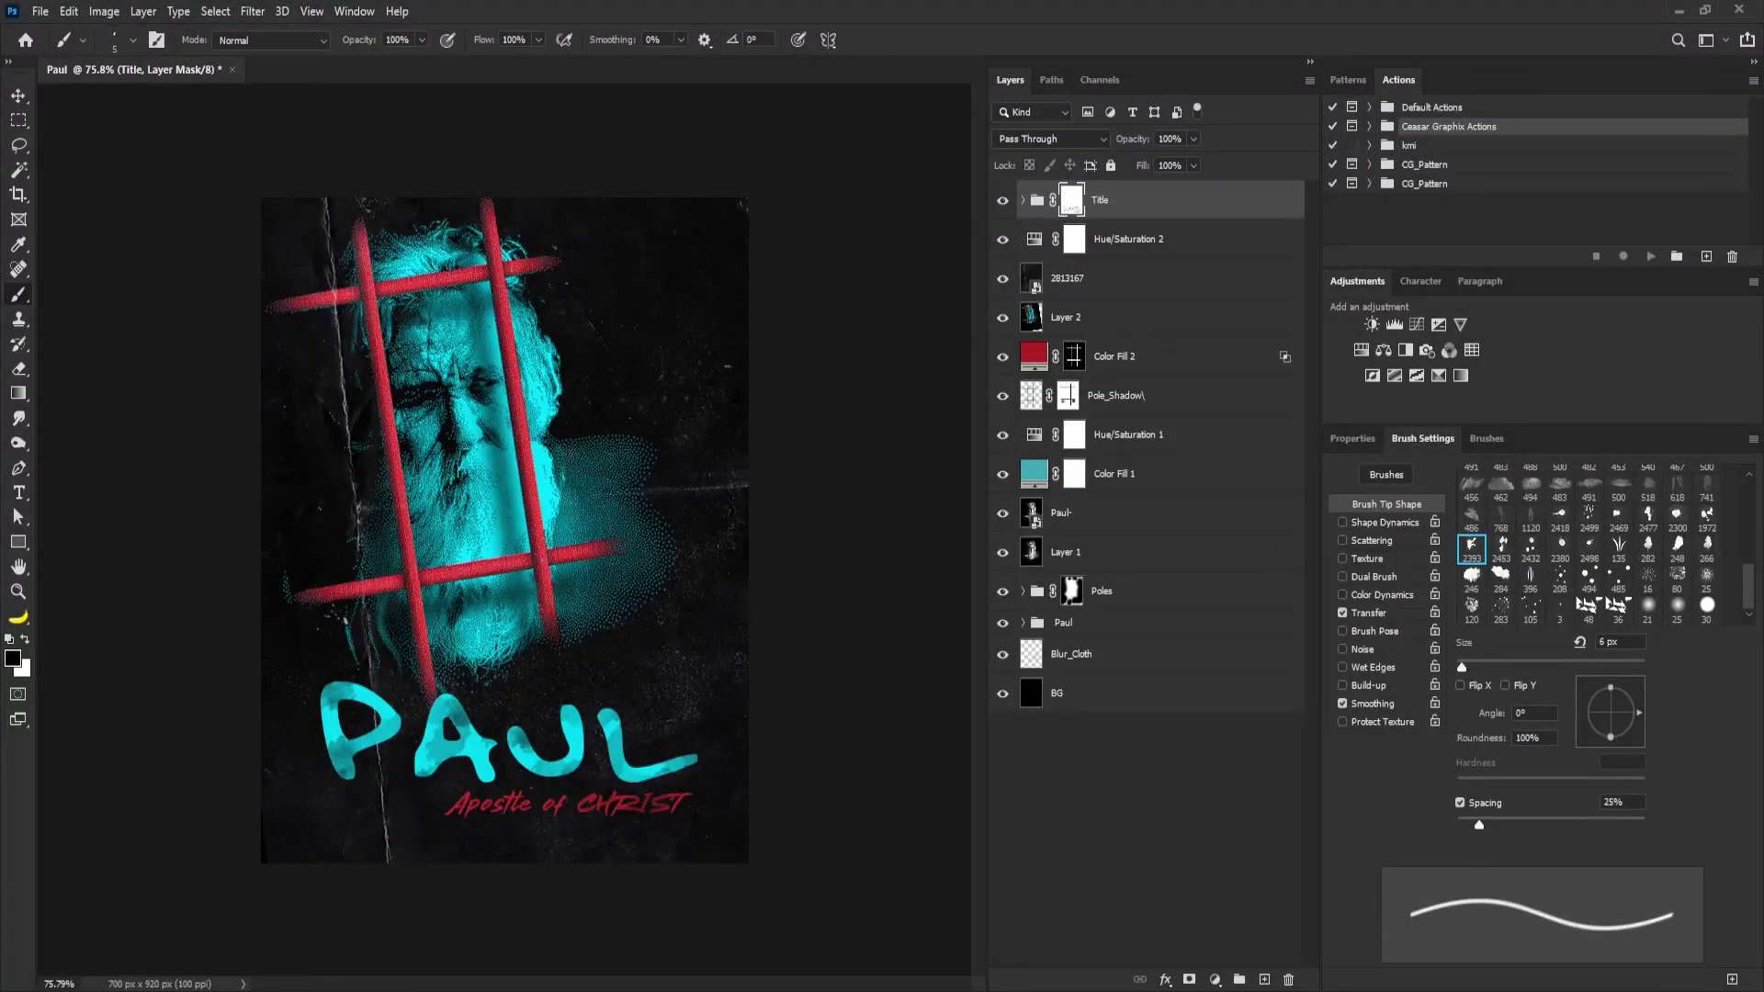
pyautogui.press('[')
pyautogui.press('[')
pyautogui.press('[')
pyautogui.press('[')
pyautogui.press('[')
pyautogui.press(']')
pyautogui.press(']')
pyautogui.press(']')
pyautogui.press(']')
pyautogui.press(']')
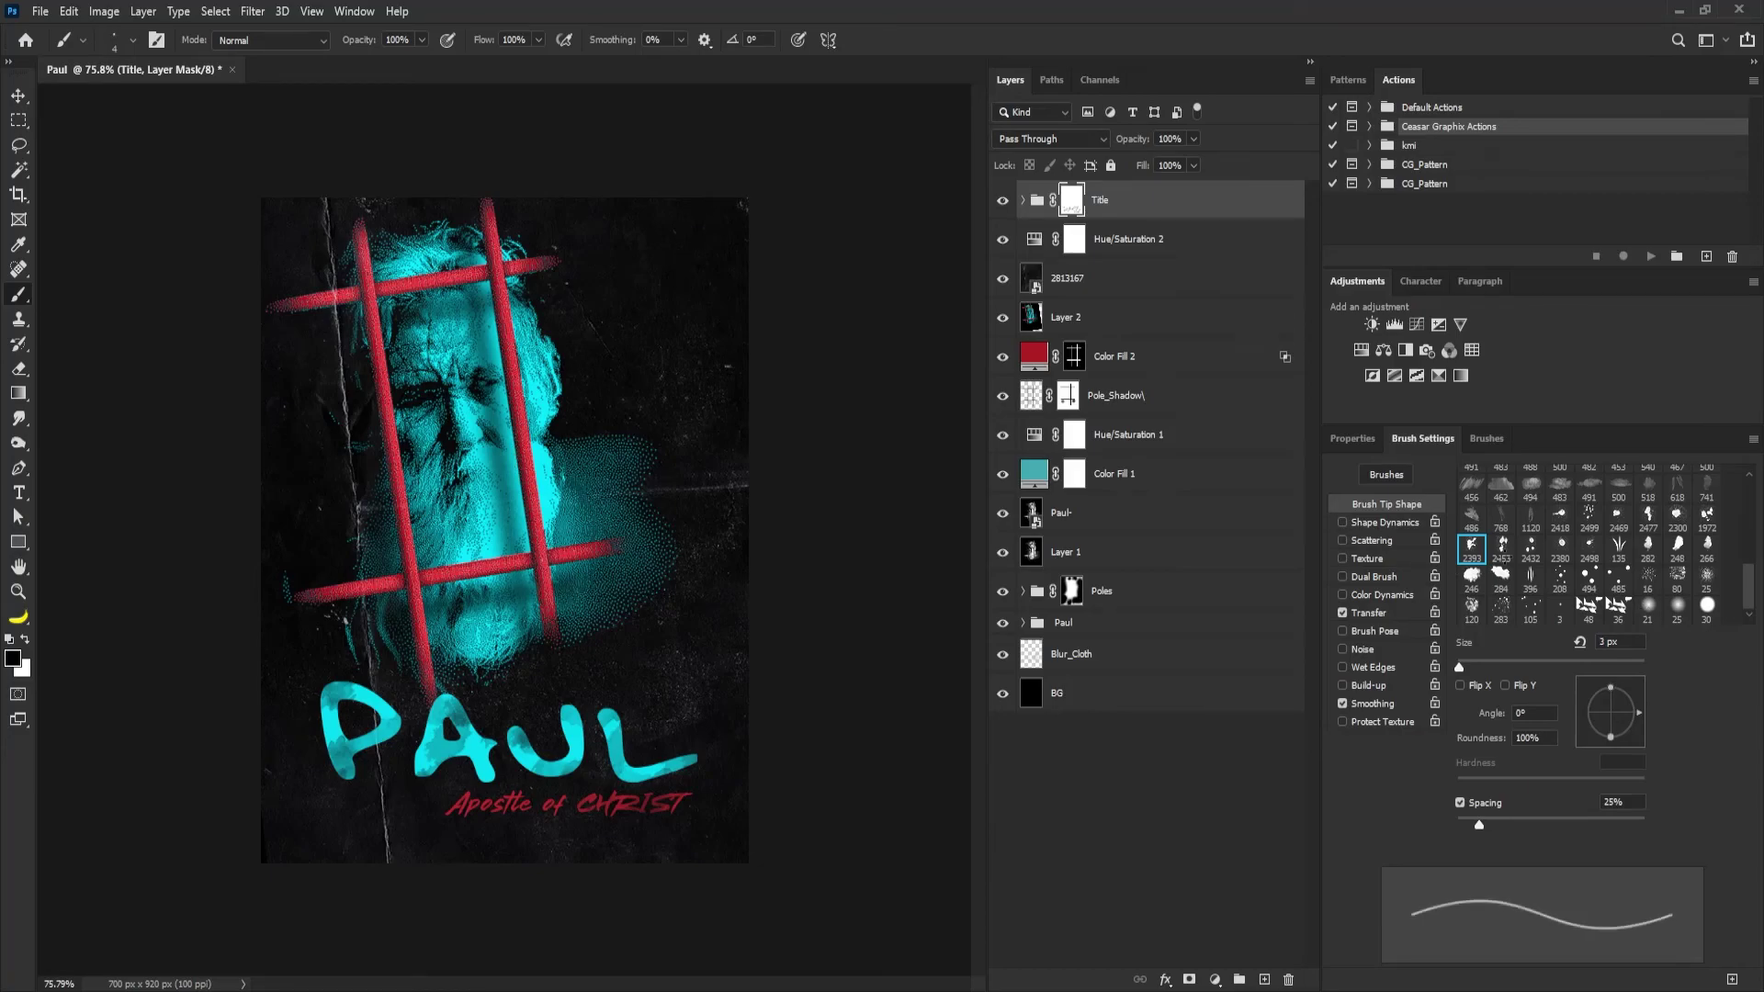
# Switch to the 2477 px splatter tip, reduce it to 60 px and chip the L in the Title mask.
pyautogui.press(',')
pyautogui.press(',')
pyautogui.press(',')
pyautogui.press('[')
pyautogui.press('[')
pyautogui.press('[')
pyautogui.press('[')
pyautogui.press('[')
pyautogui.press('[')
pyautogui.press('[')
pyautogui.press('[')
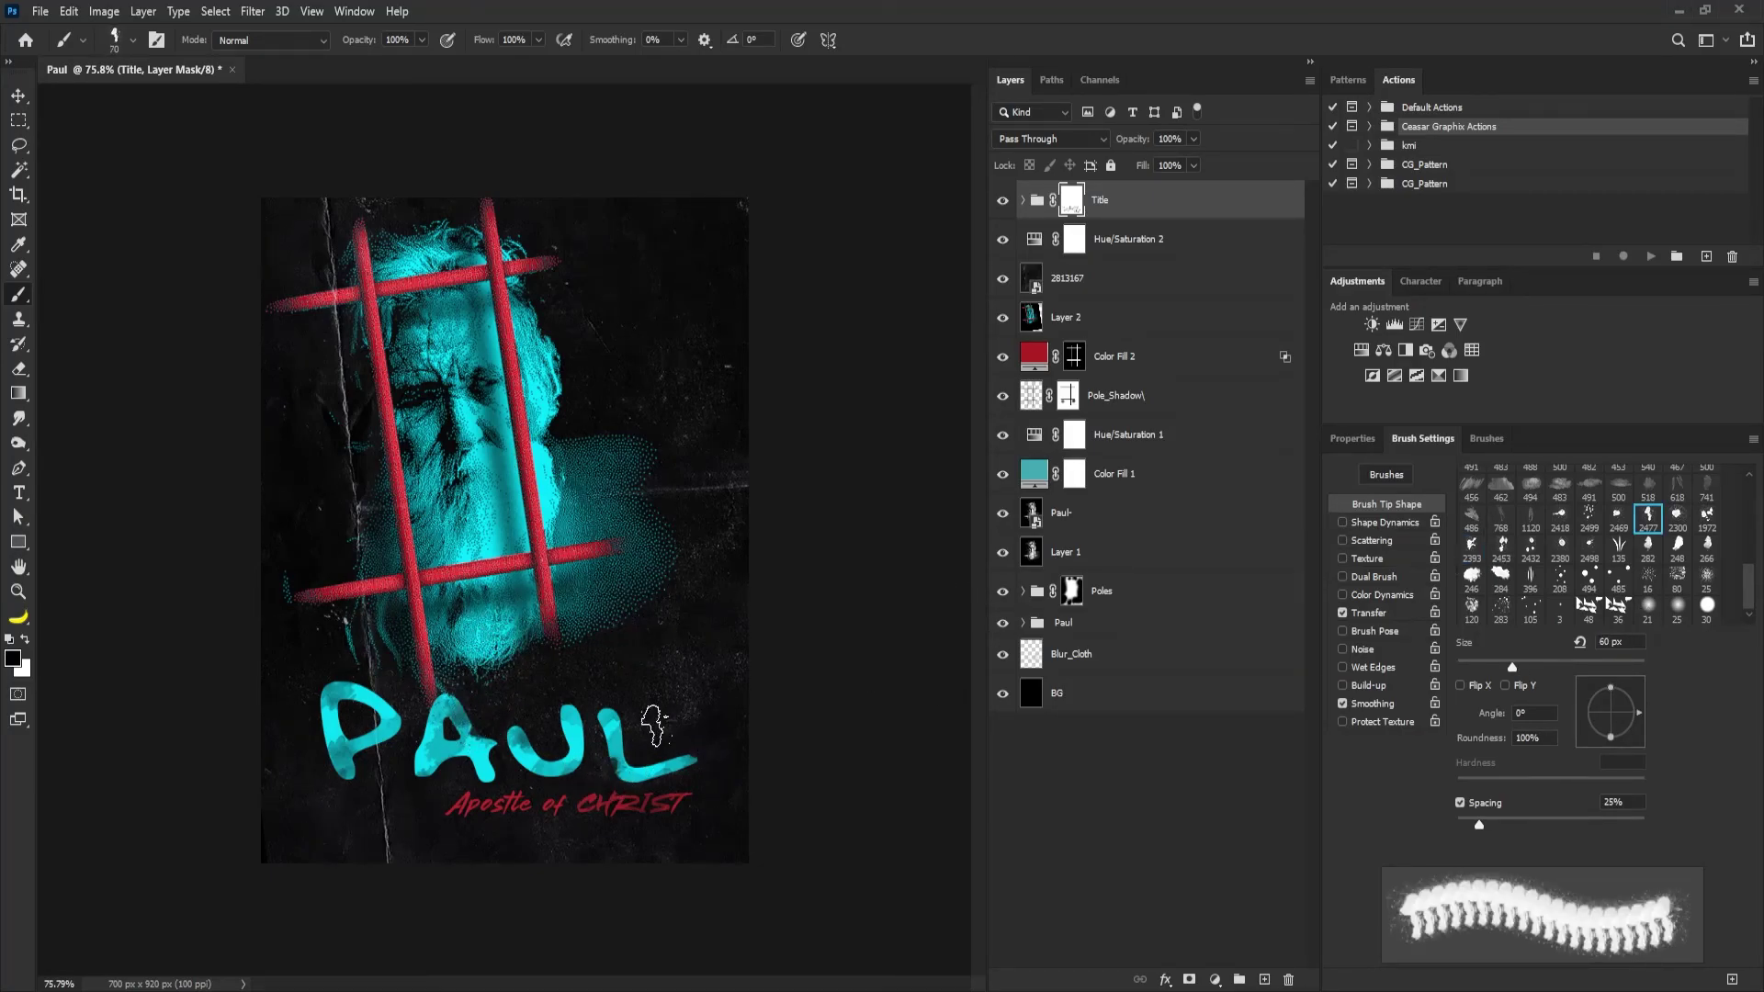
# Rotate the splatter brush to 63° and wear away more of the Paul lettering in the Title mask at 80 to 100 px.
pyautogui.moveTo(1631, 724); pyautogui.dragTo(1624, 687)
pyautogui.press(']')
pyautogui.press(']')
pyautogui.press(']')
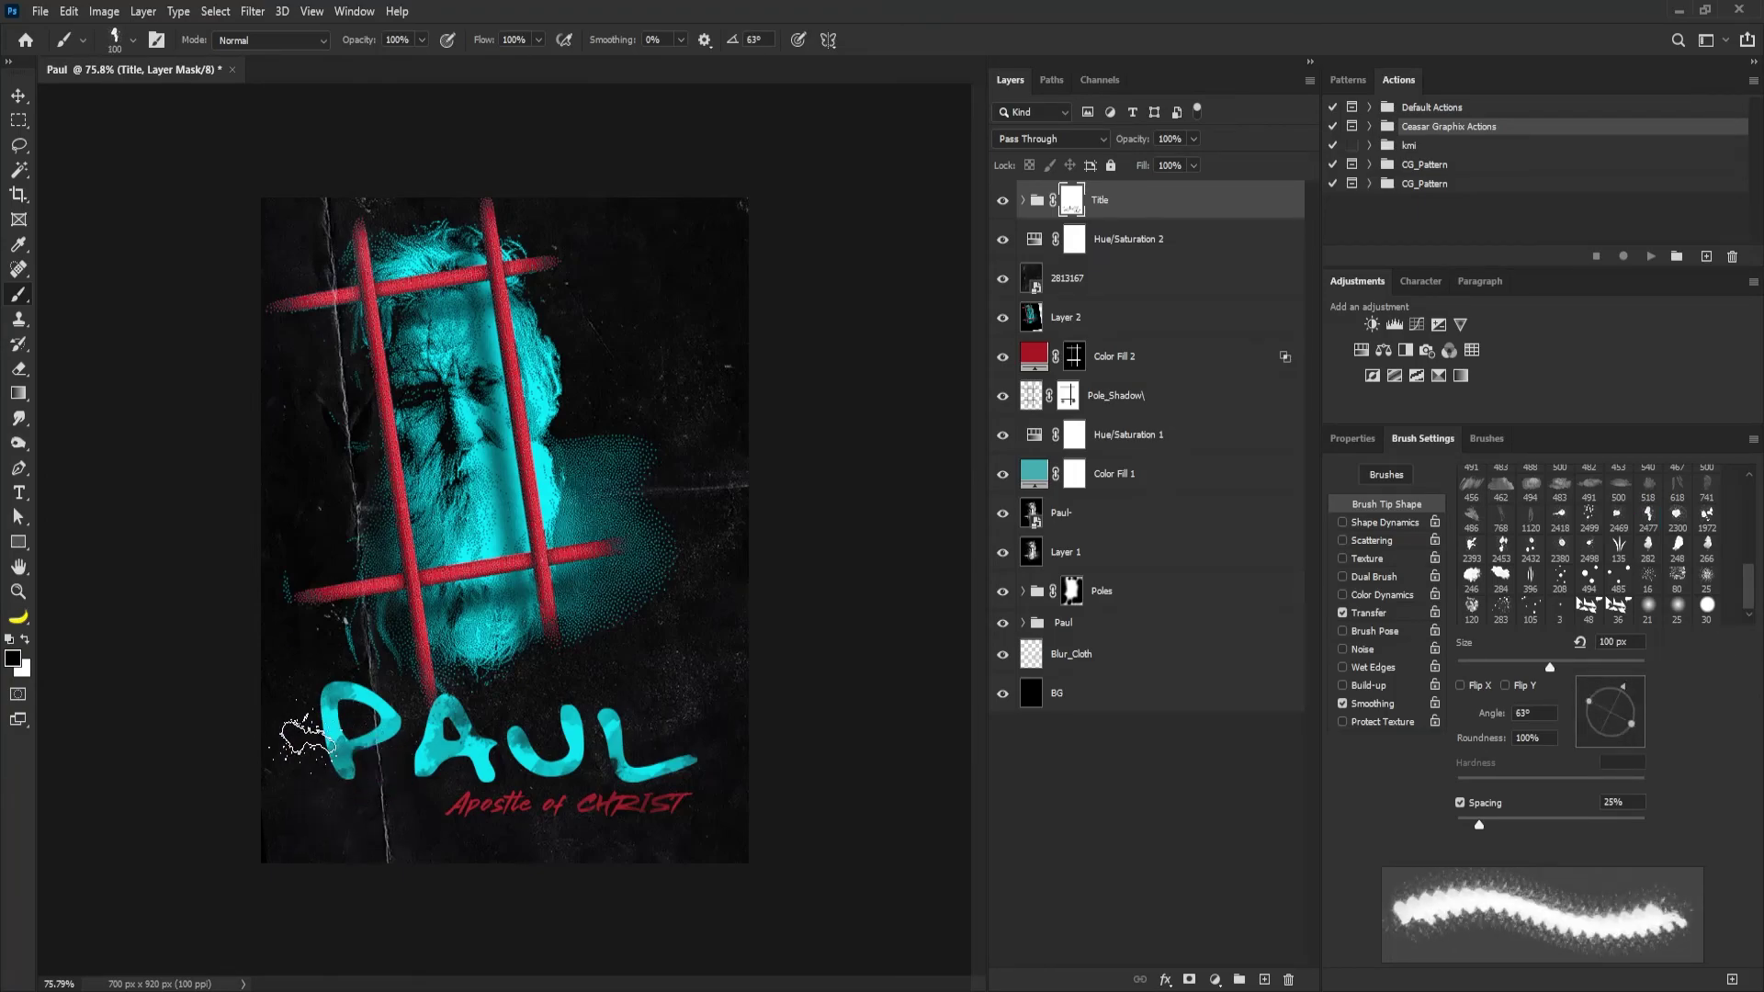
pyautogui.press('[')
pyautogui.press('[')
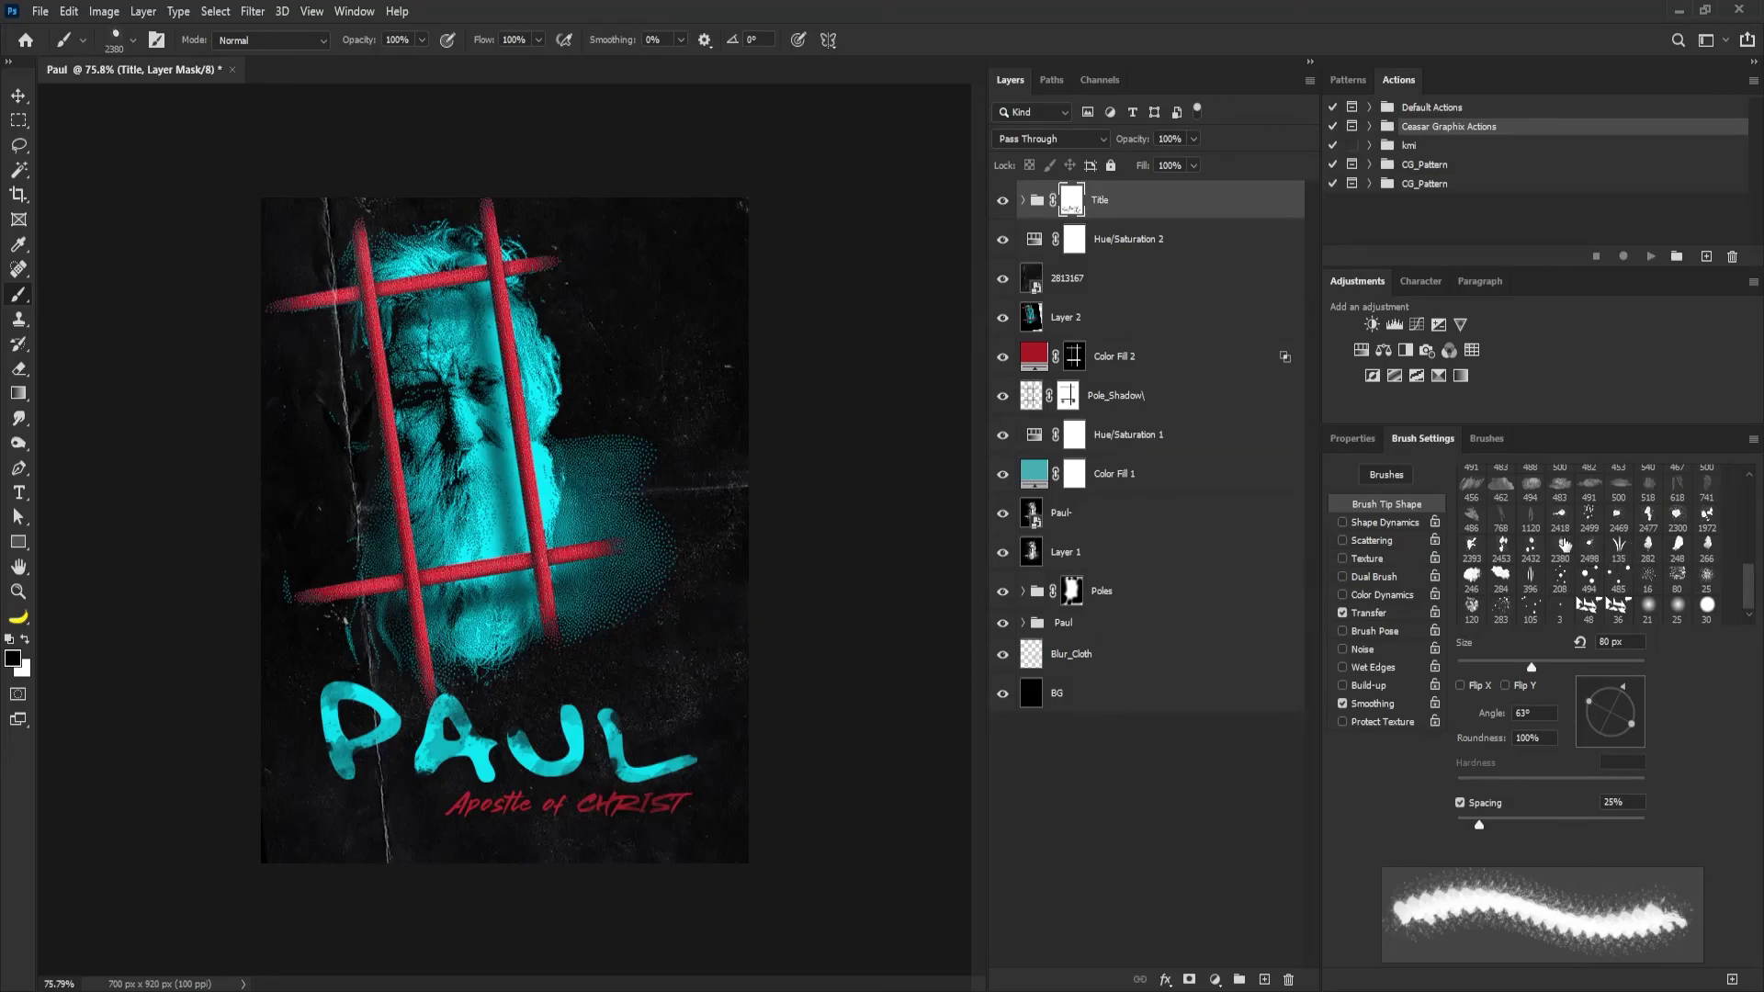
# Speckle the lower part of the Paul lettering in the Title mask with the 16 px speckle tip enlarged to 80 px.
pyautogui.click(1648, 577)
pyautogui.press(']')
pyautogui.press(']')
pyautogui.press(']')
pyautogui.press(']')
pyautogui.press(']')
pyautogui.press(']')
pyautogui.press(']')
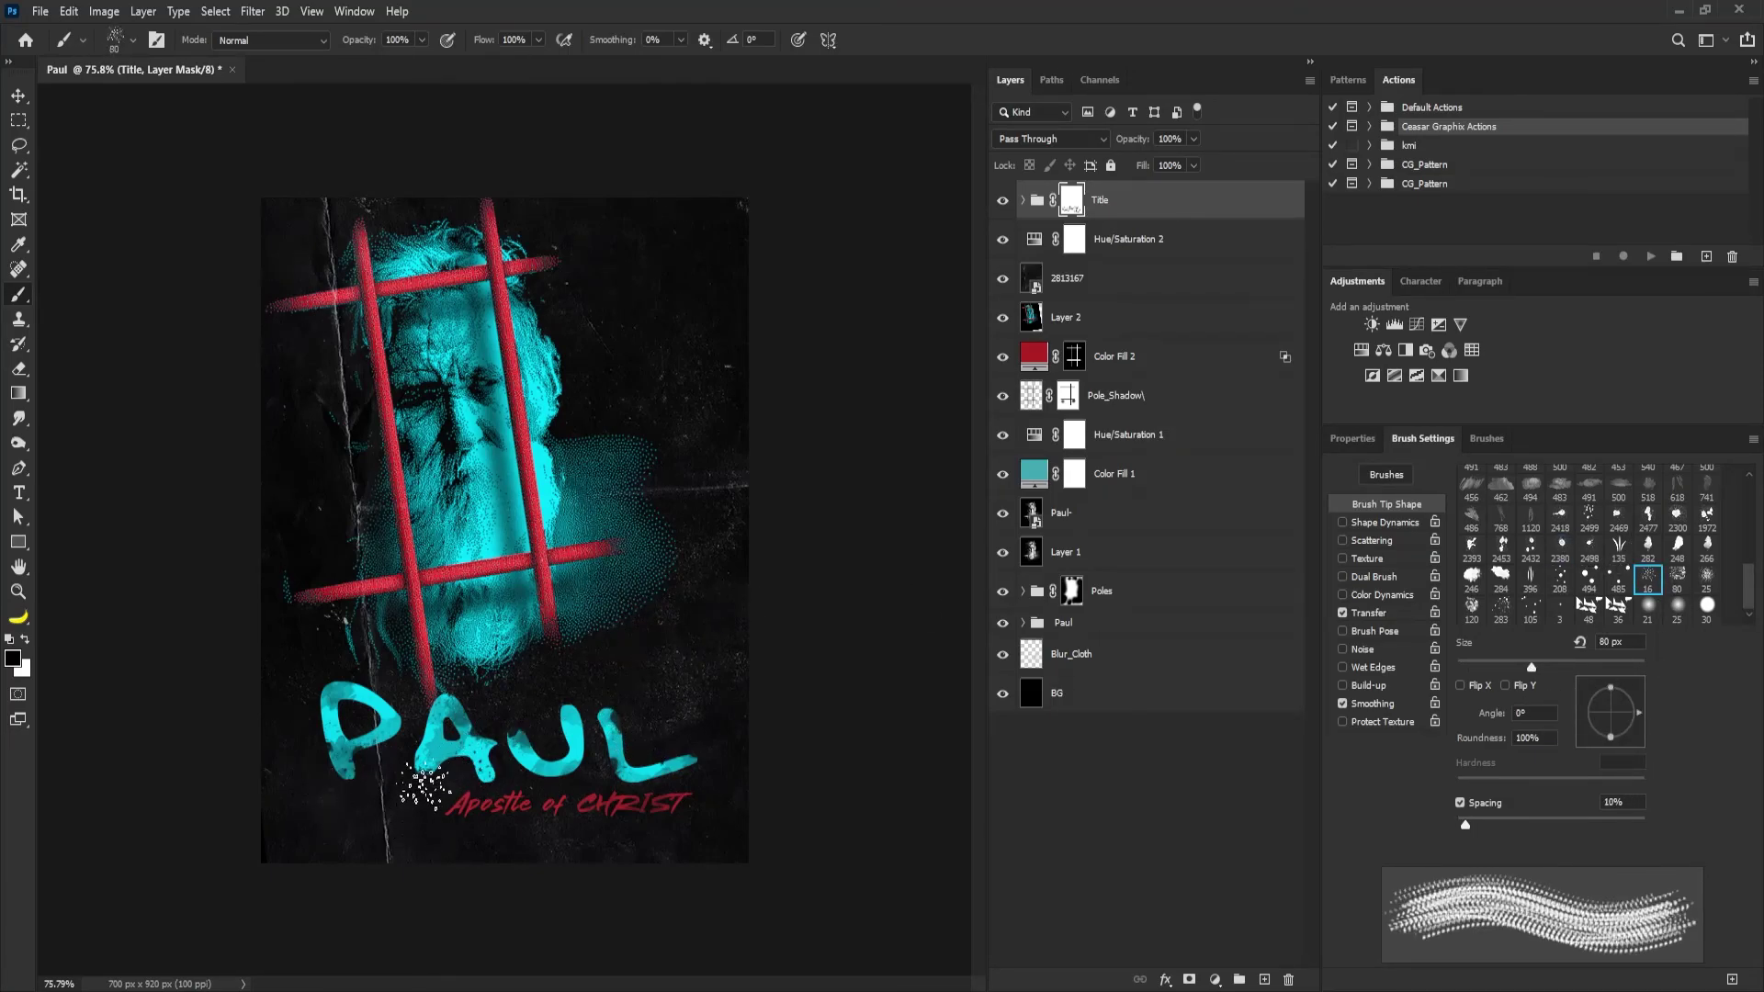
pyautogui.press('v')
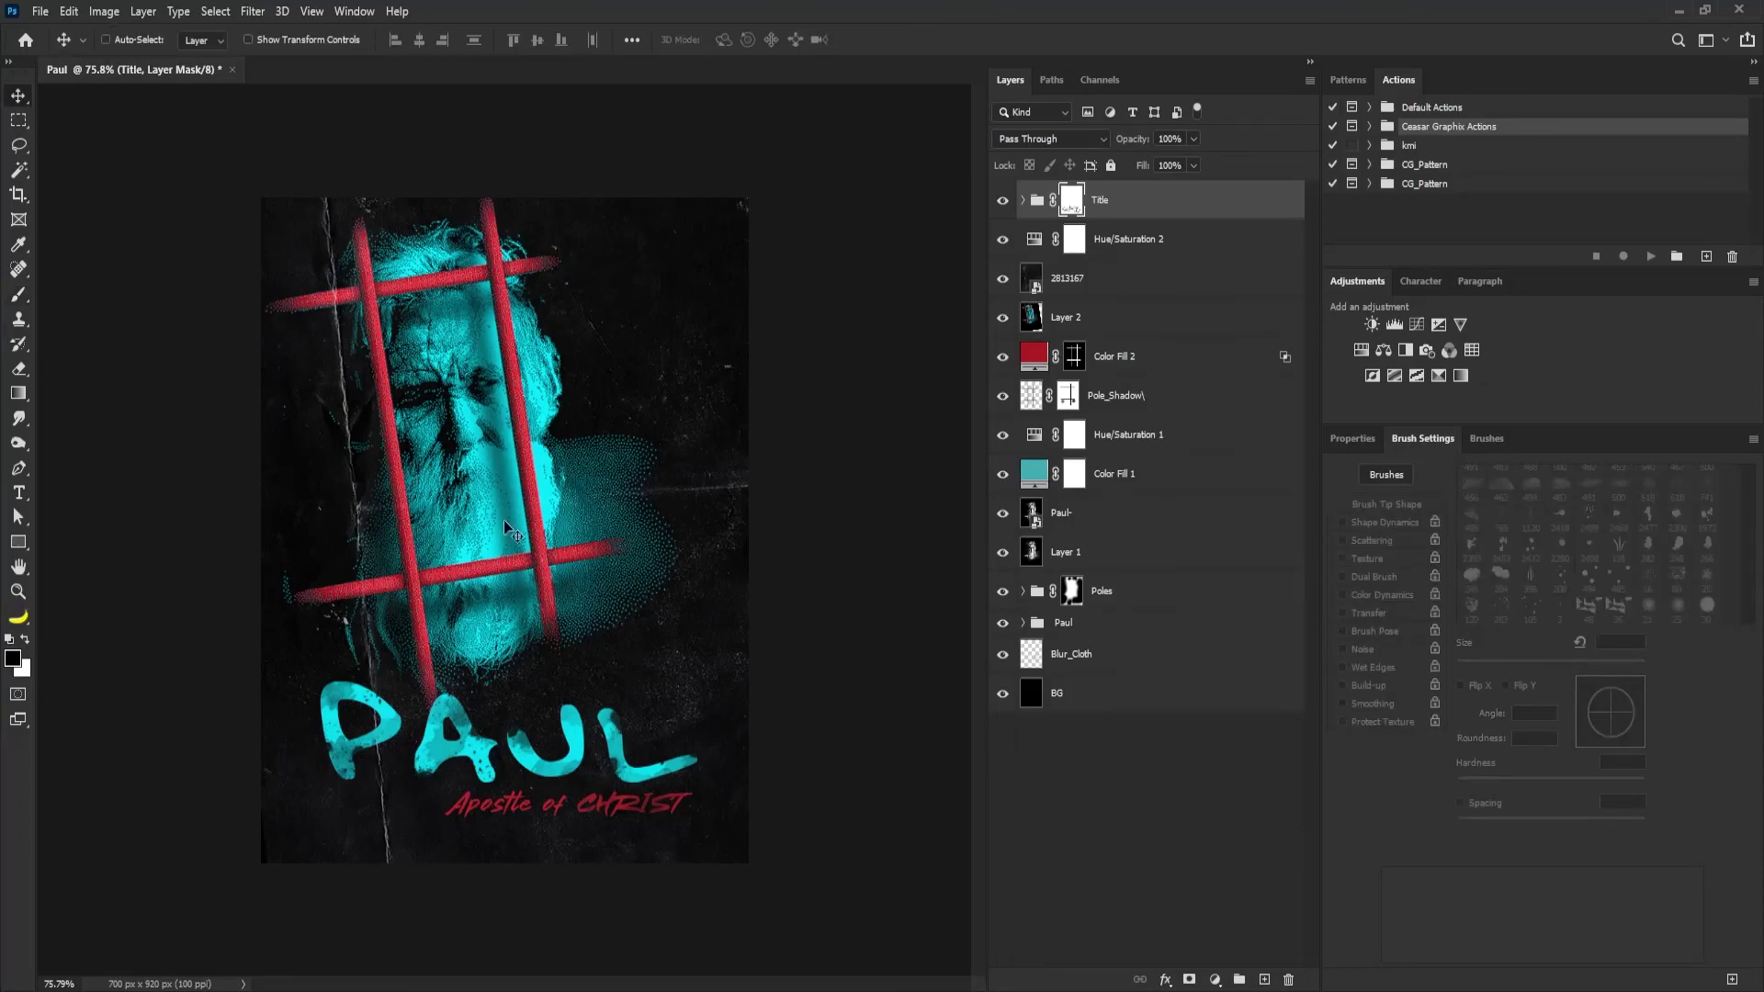